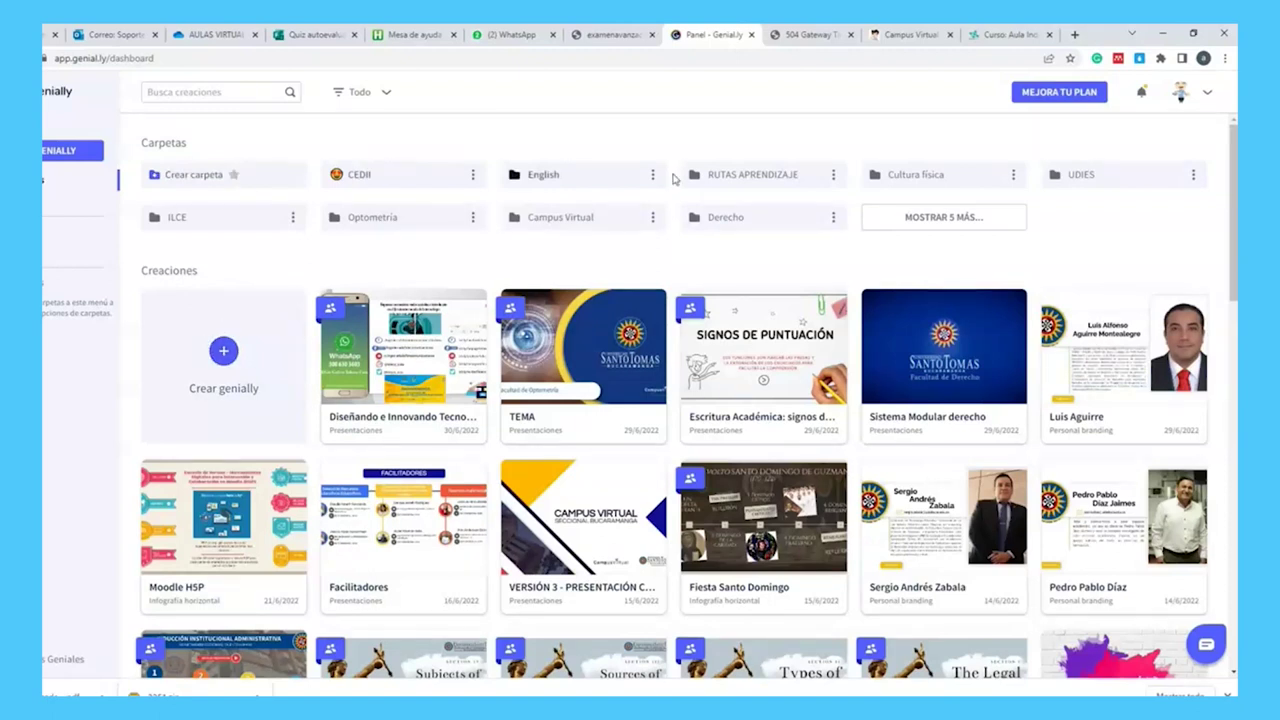
- View the contents of the CEDII folder and return to the main list of creations
click(388, 187)
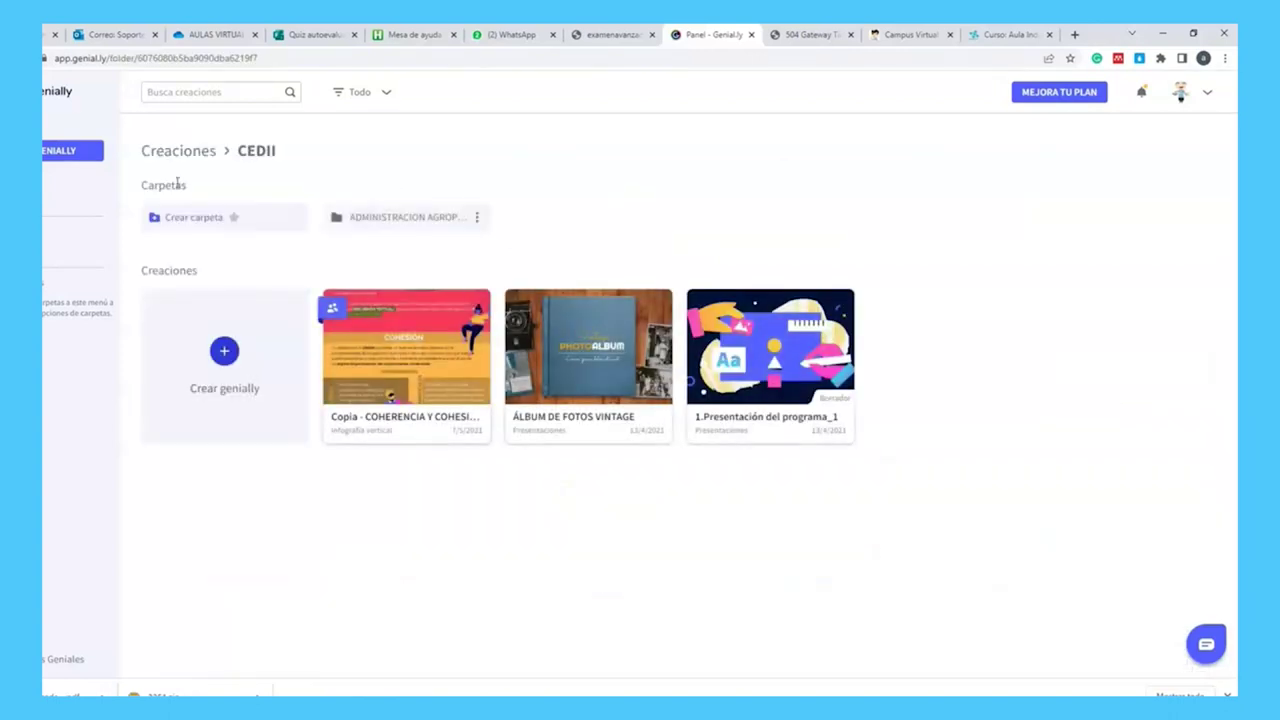
click(178, 151)
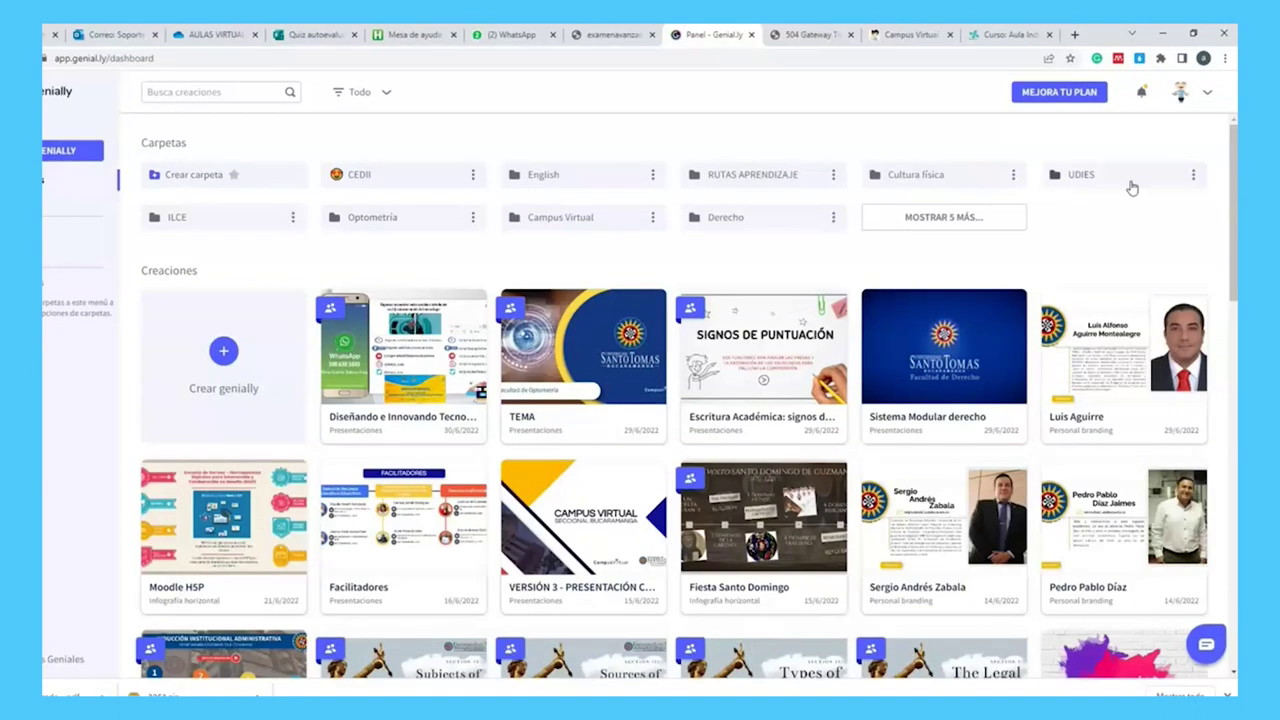
- Open Genially Academy from the account options and look over its home page
click(1207, 95)
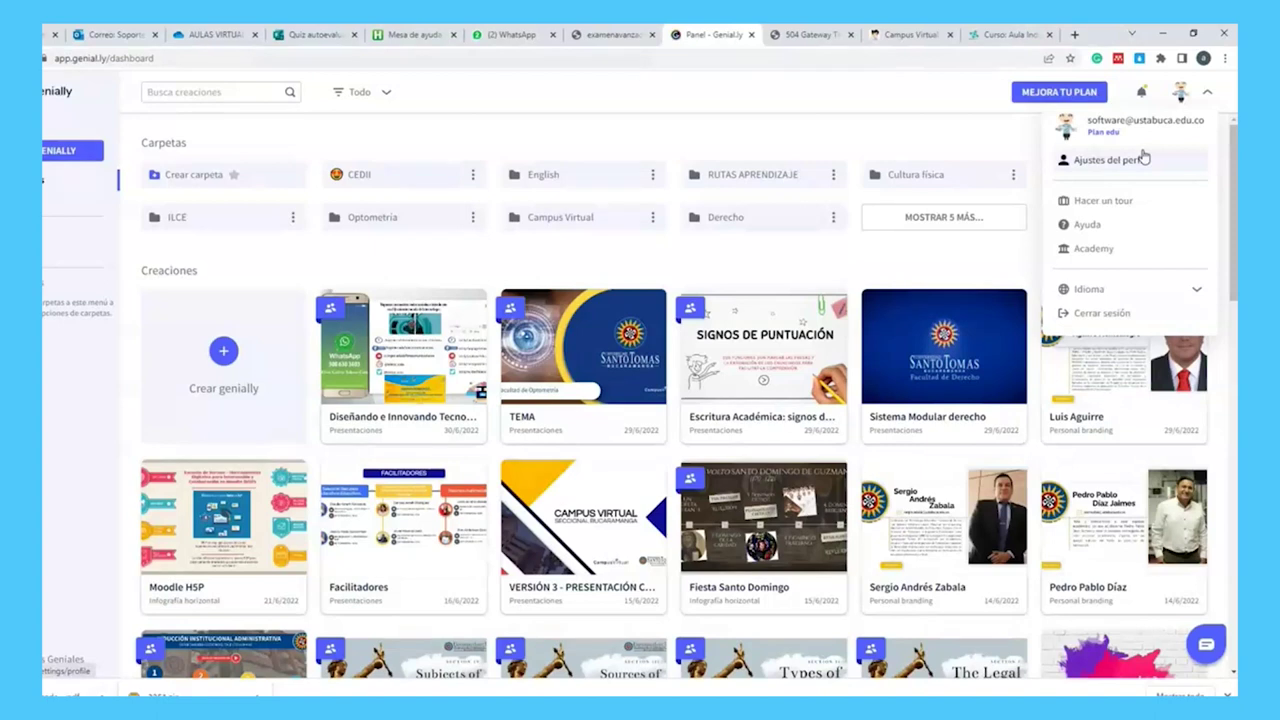
click(1131, 251)
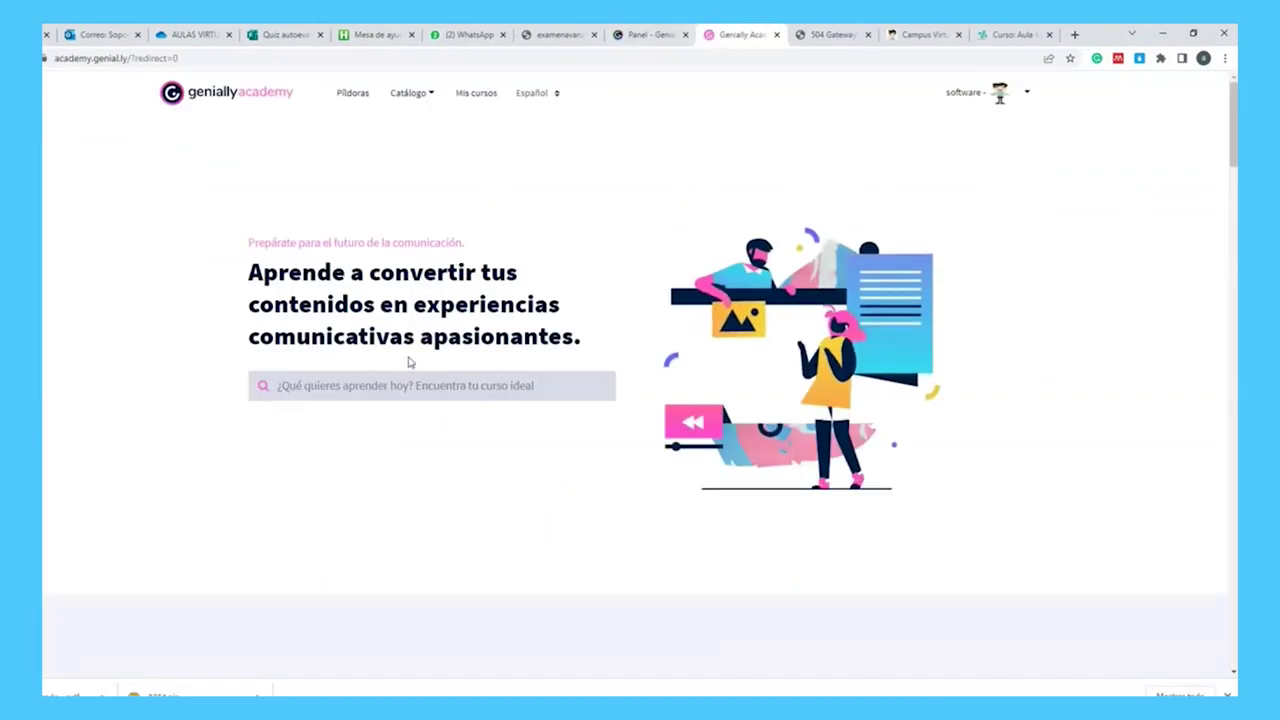
scroll(481, 372, down, 3)
scroll(481, 372, down, 4)
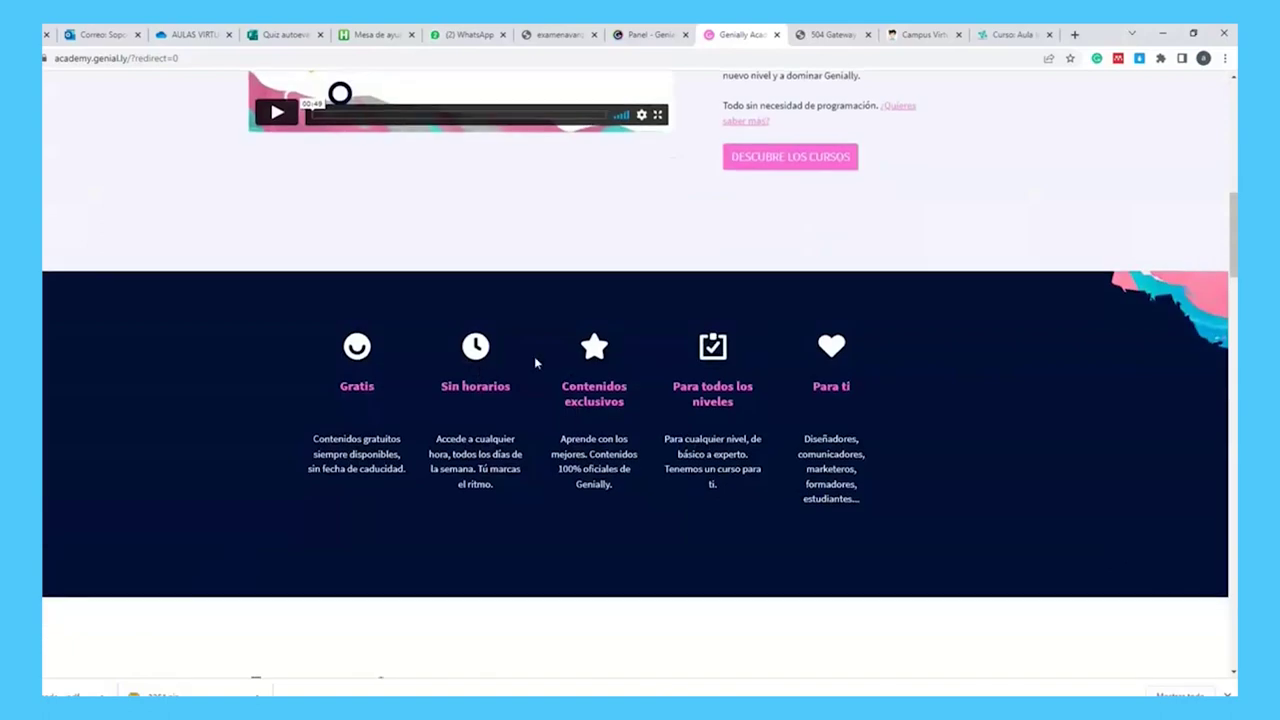
scroll(534, 360, up, 8)
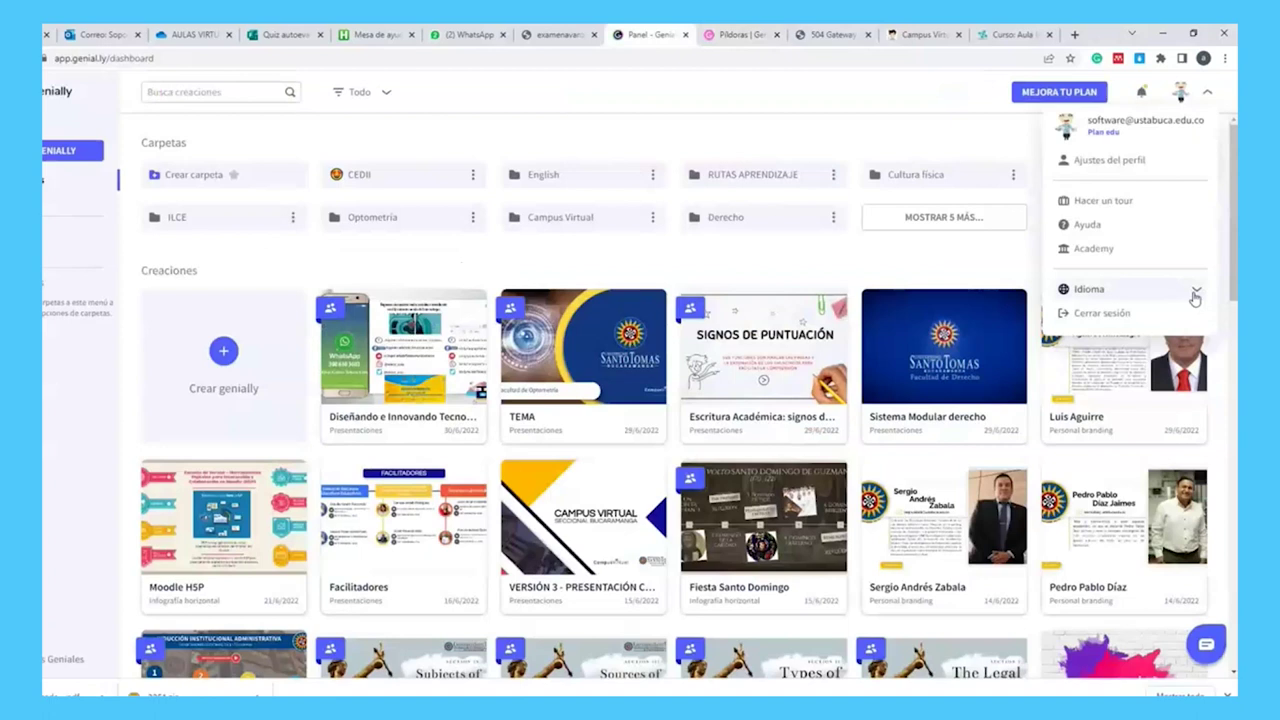
- Return to the Genially dashboard and look over the available interface languages without changing the current one
click(1194, 294)
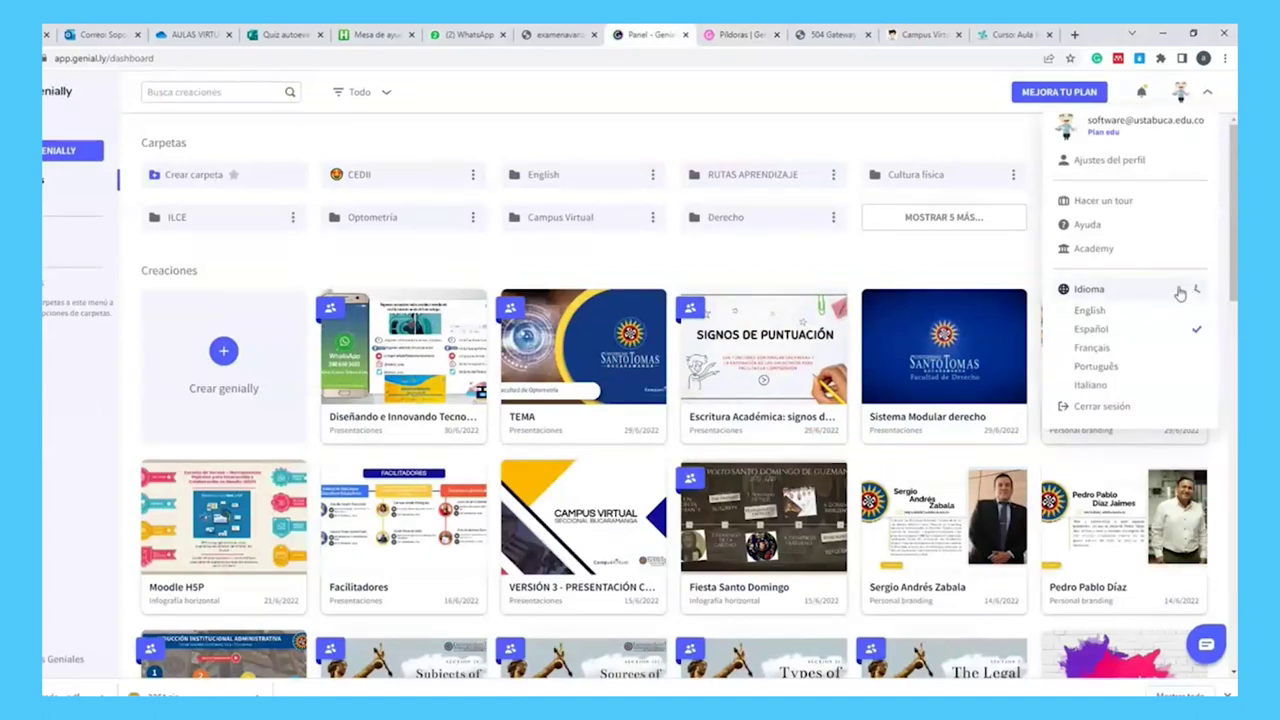
click(1180, 290)
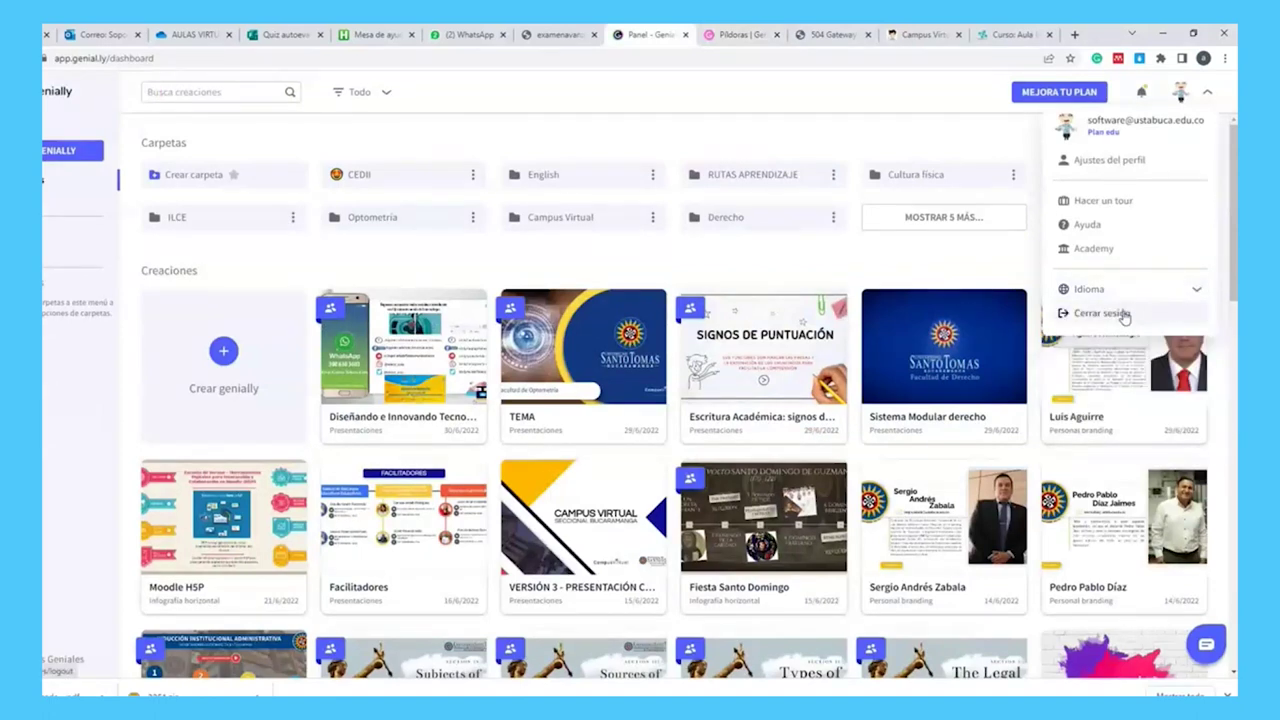
click(700, 128)
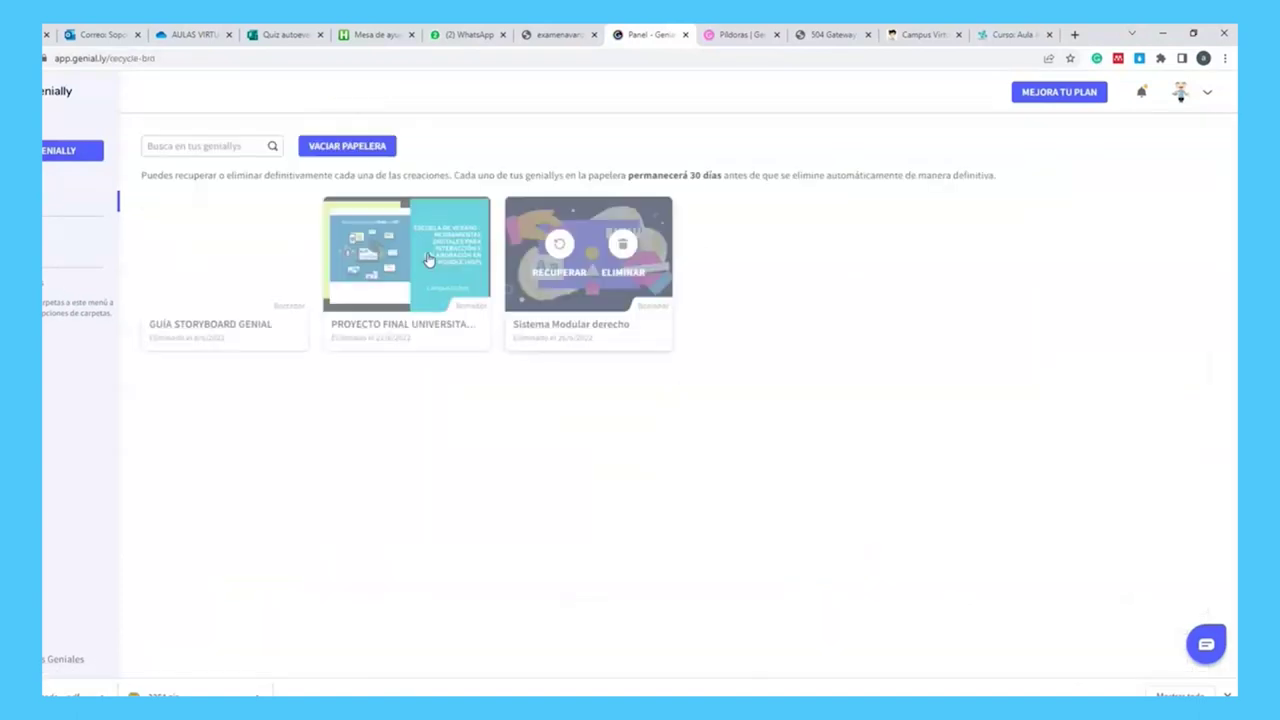
- Open the recycle bin and examine the recover and delete options for the deleted creations
click(75, 202)
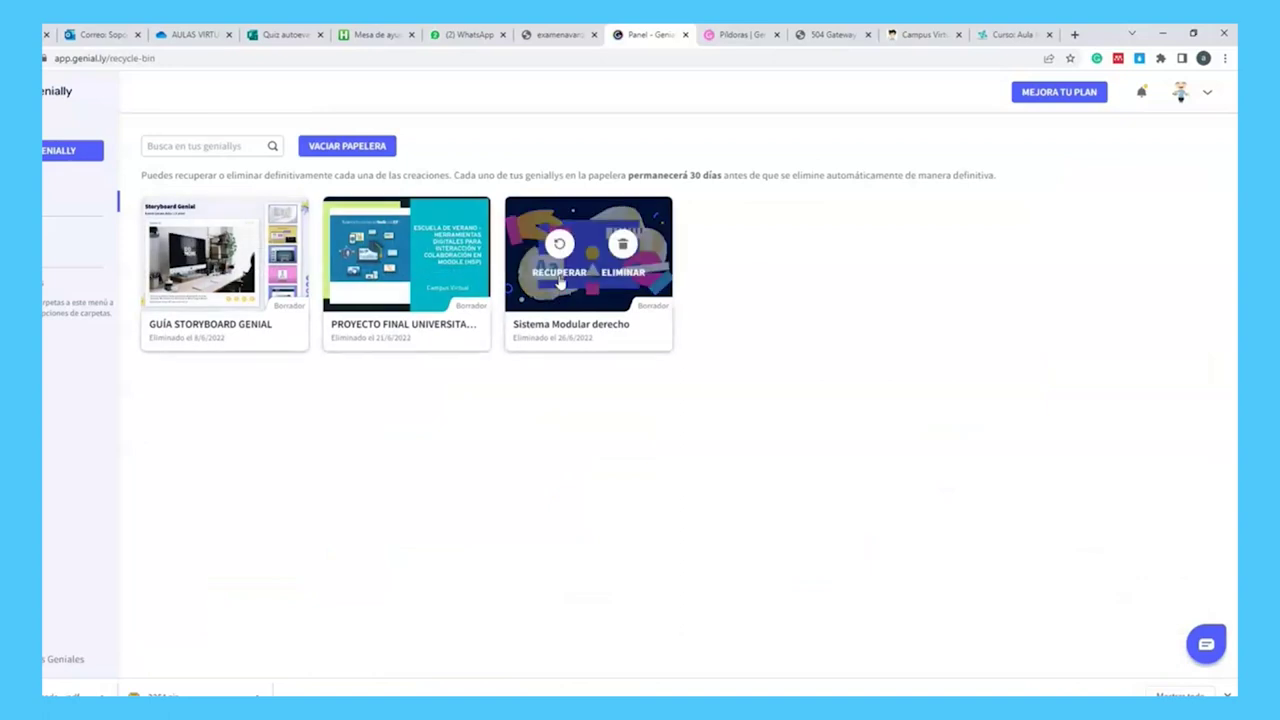
mouse_move(255, 288)
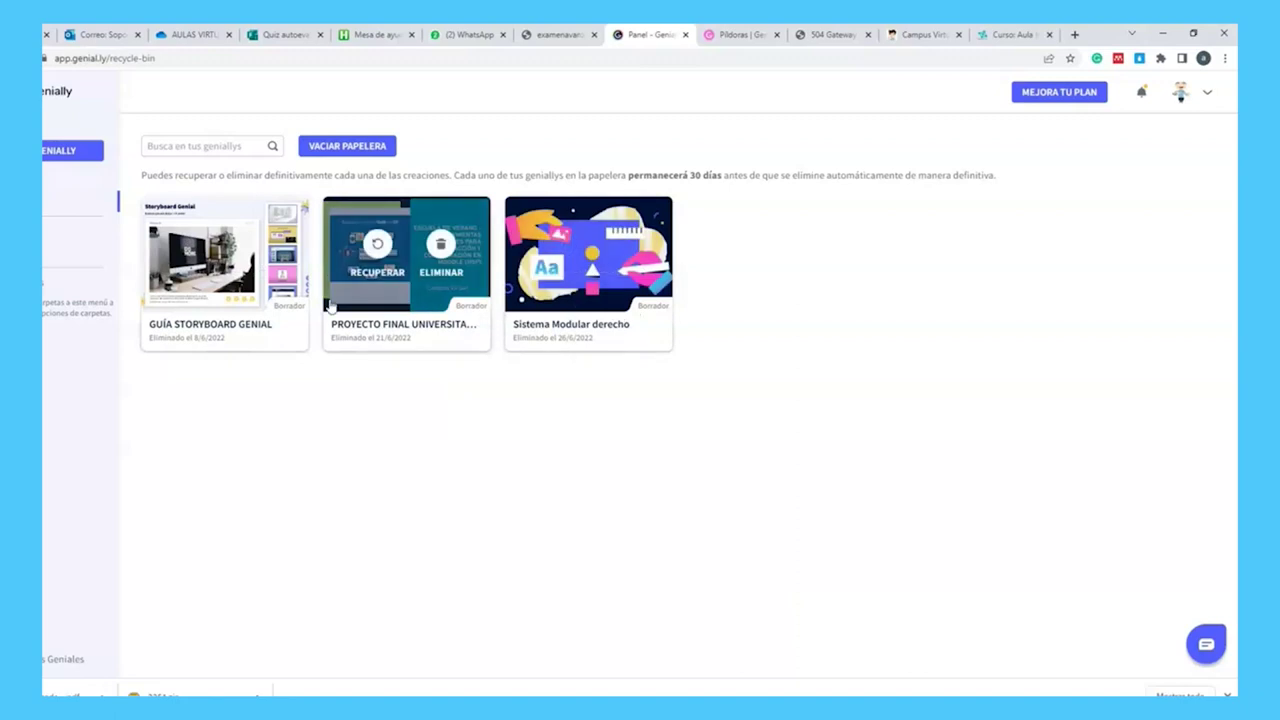
- Open the community inspiration gallery and browse its creations, checking which ones are reusable
click(76, 248)
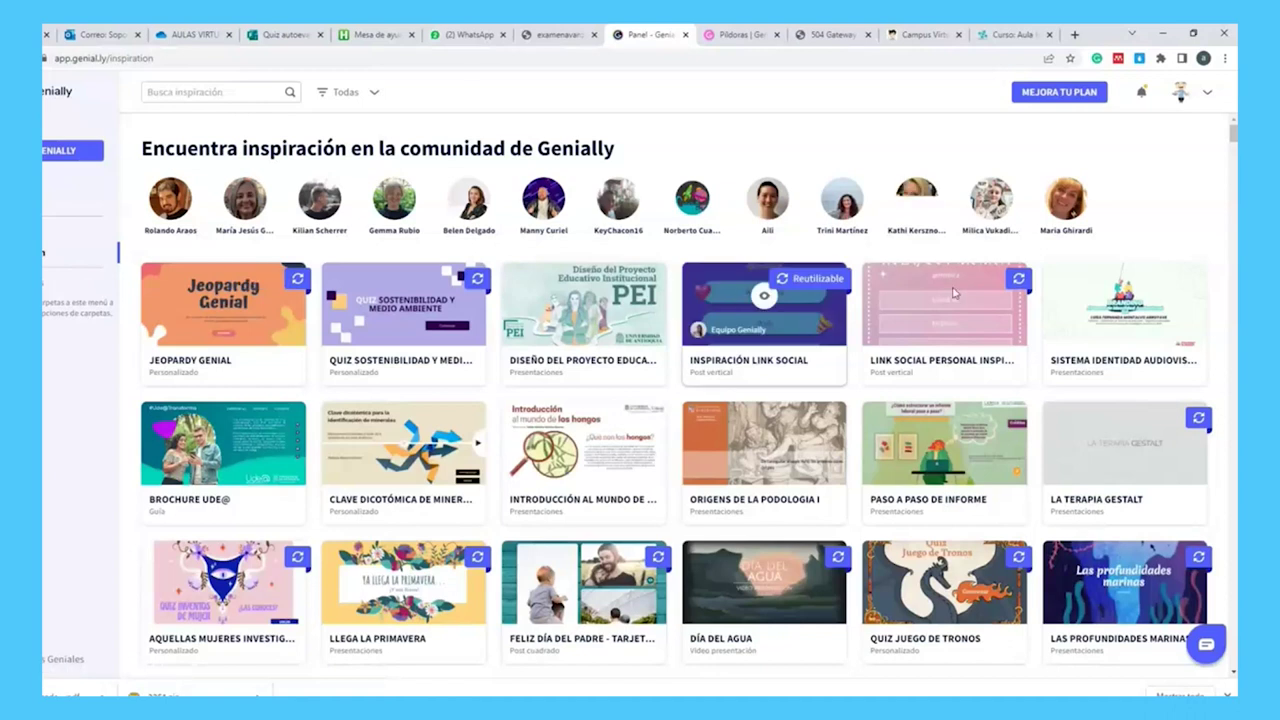
scroll(258, 371, down, 1)
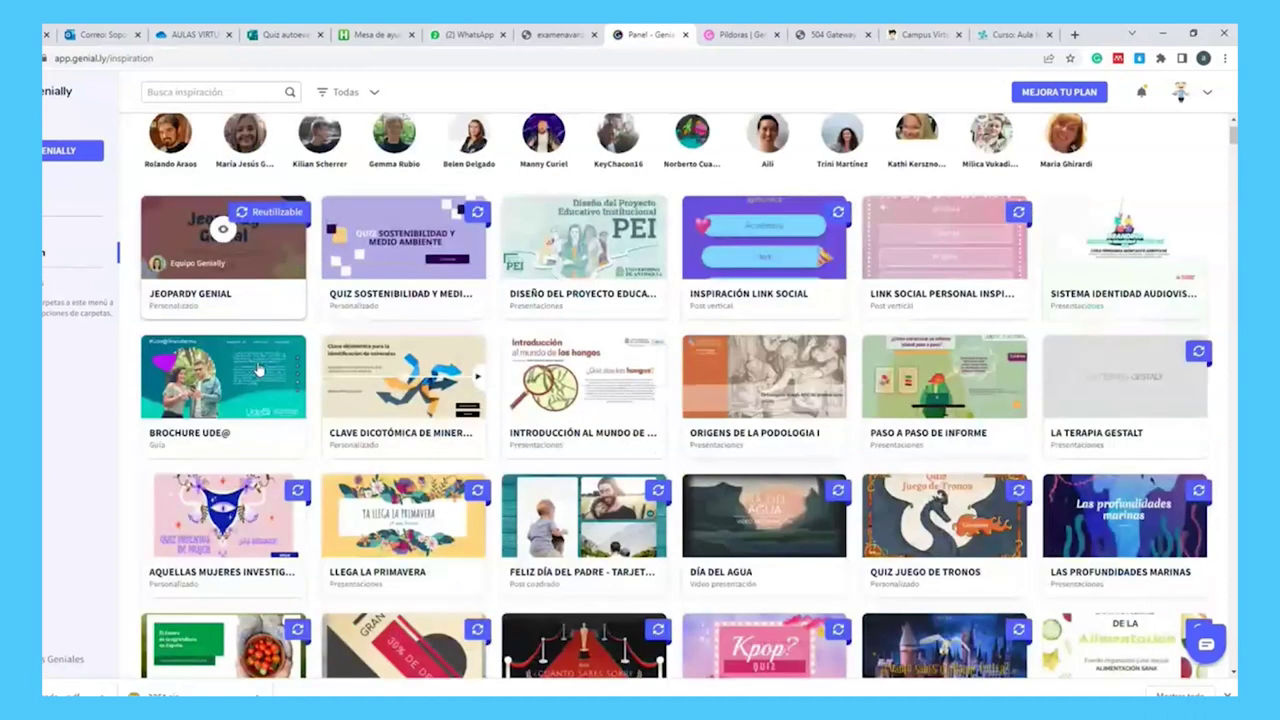
scroll(258, 371, down, 2)
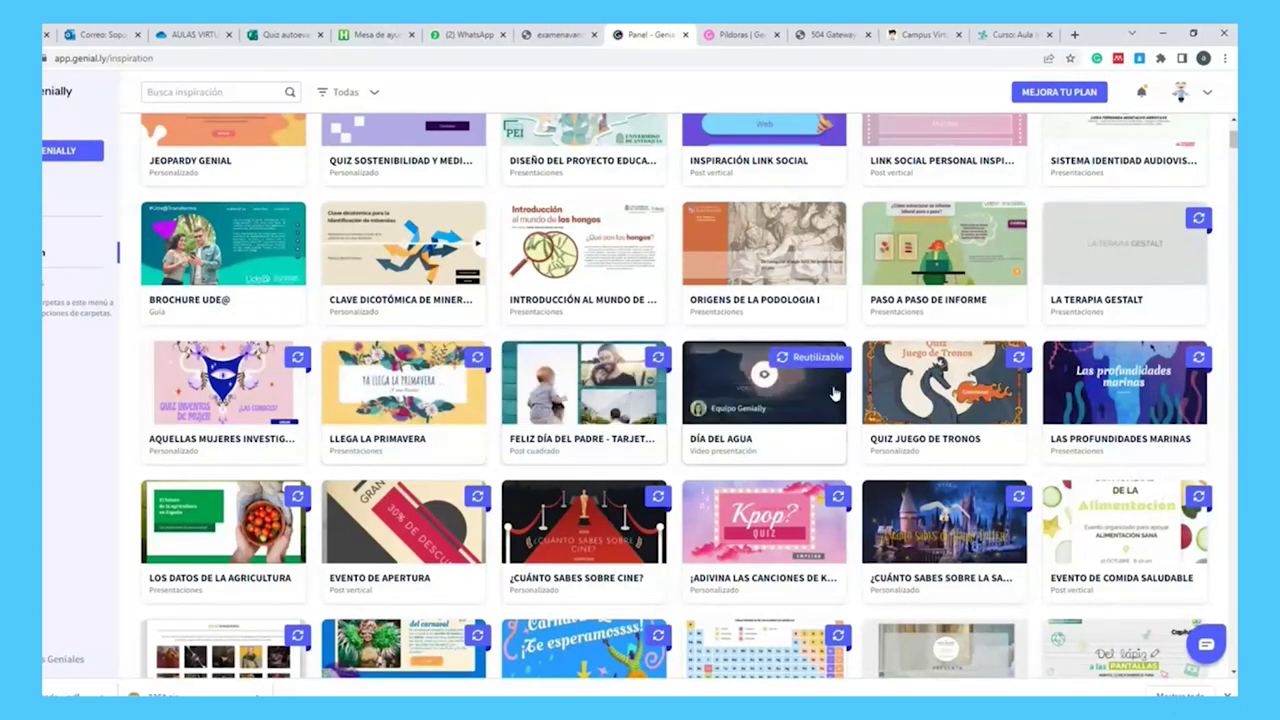
scroll(532, 330, down, 2)
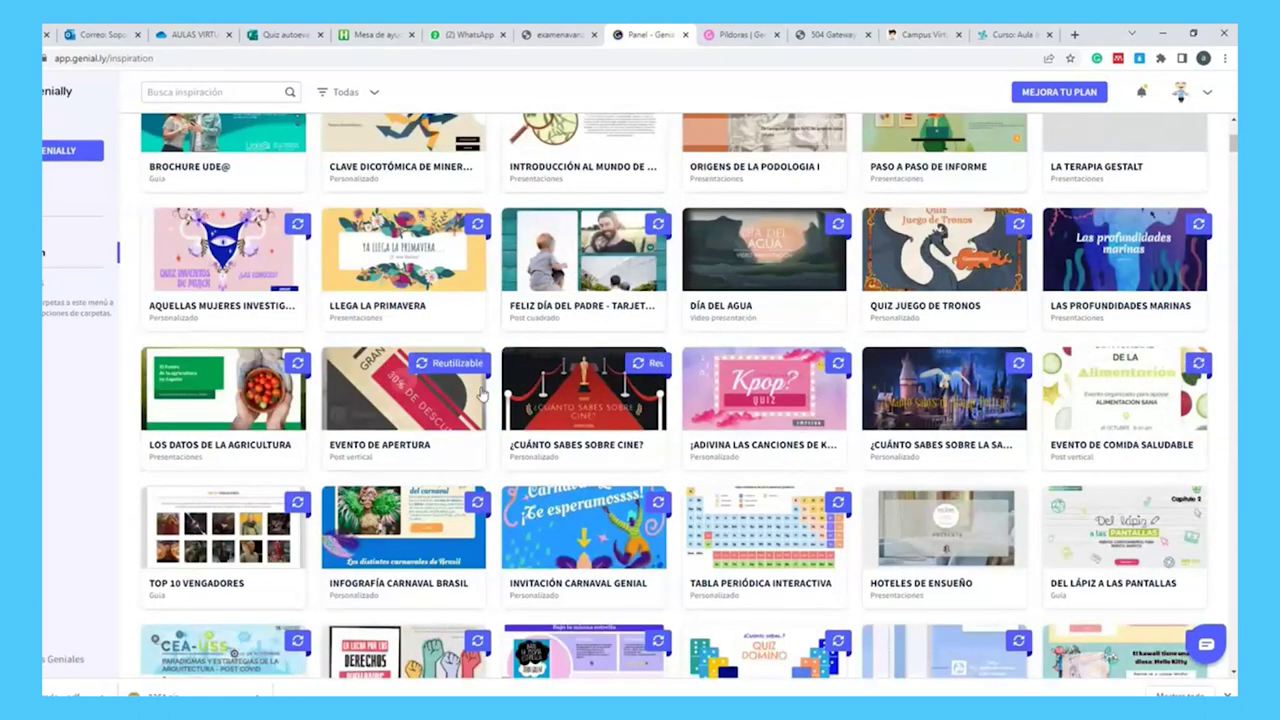
scroll(481, 393, down, 2)
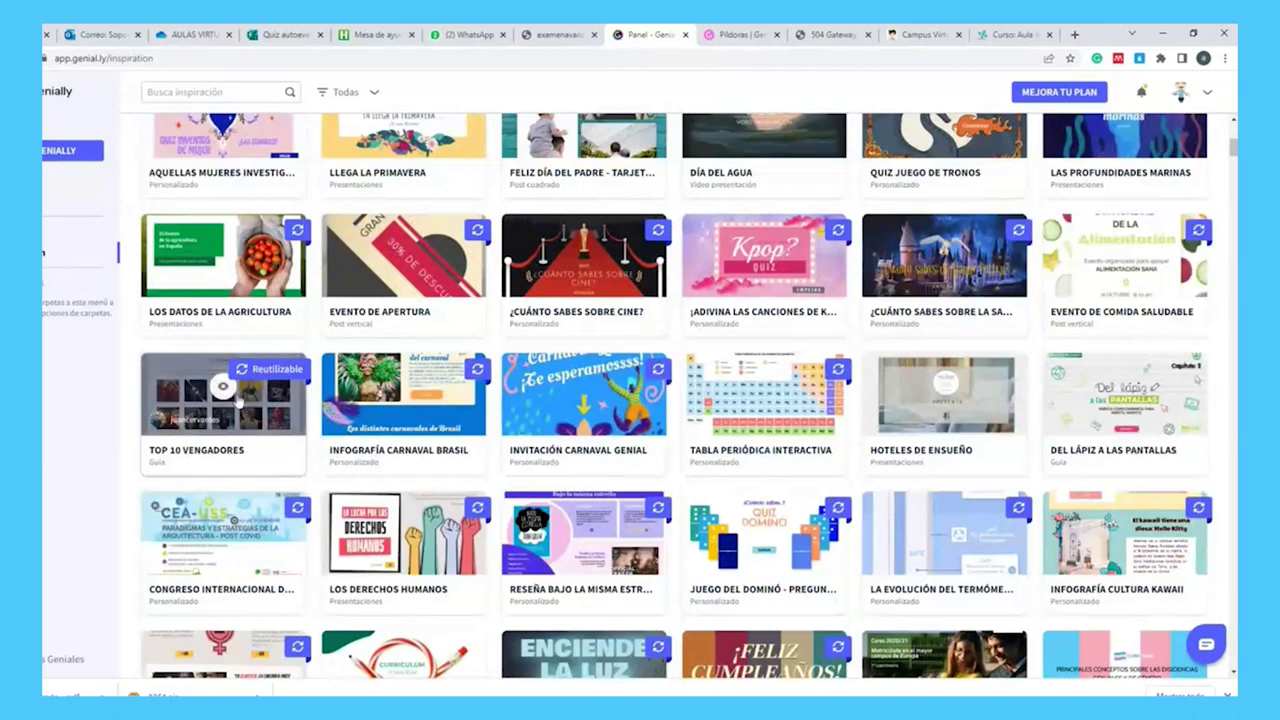
scroll(200, 360, up, 3)
- Start a new genially, look at the templates in the Más category, and return to the overview of creation types
click(45, 152)
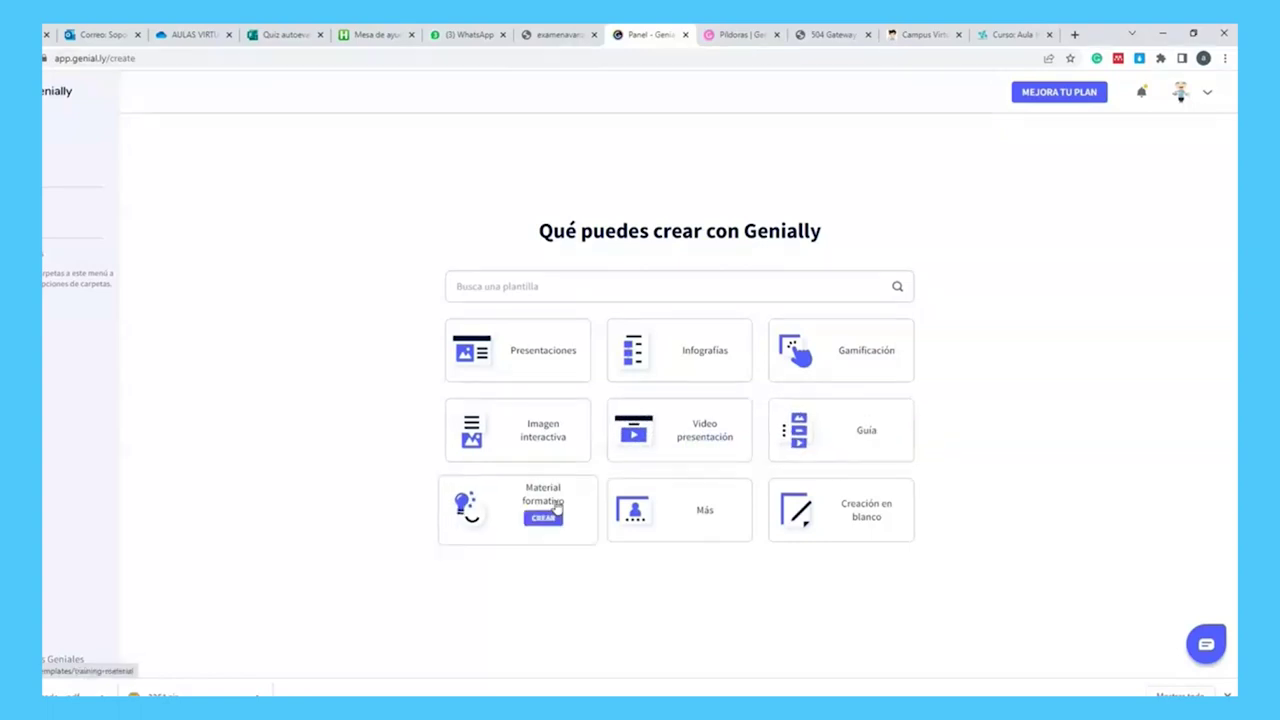
click(679, 510)
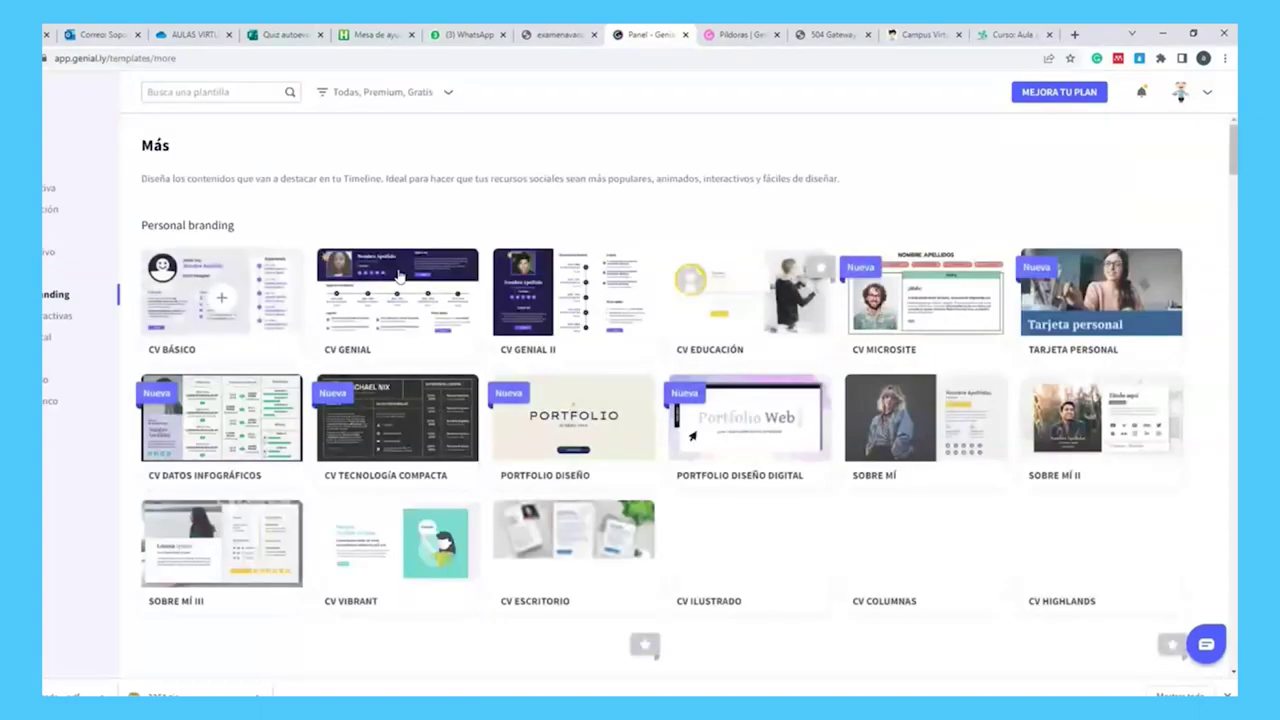
click(135, 170)
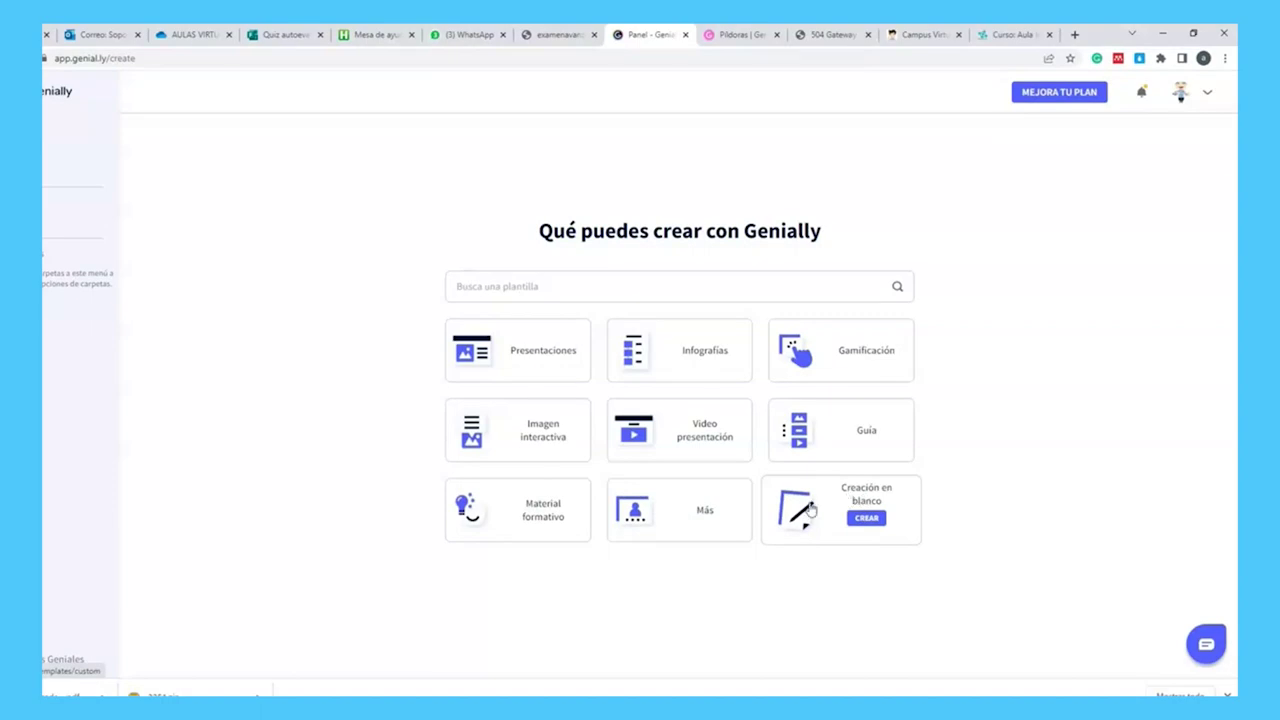
- Open the Presentaciones category and browse through its templates, from the basic and educational ones to the corporate designs
click(482, 367)
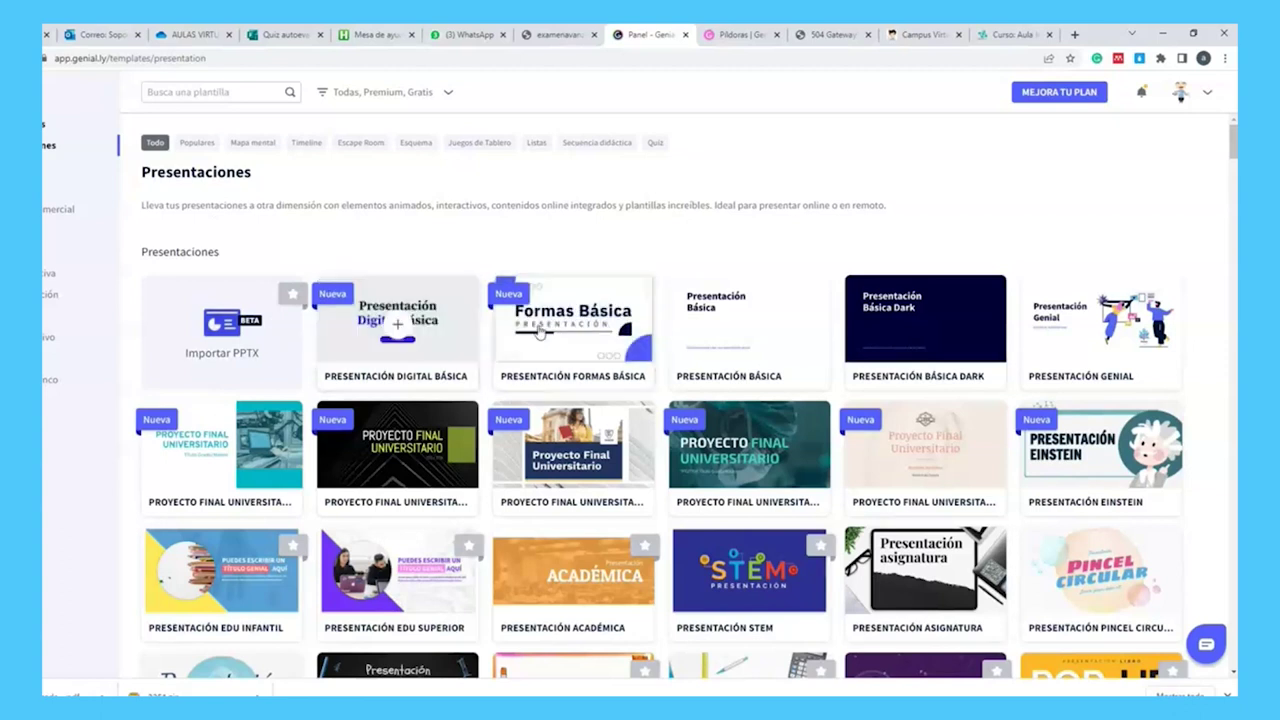
scroll(698, 332, down, 2)
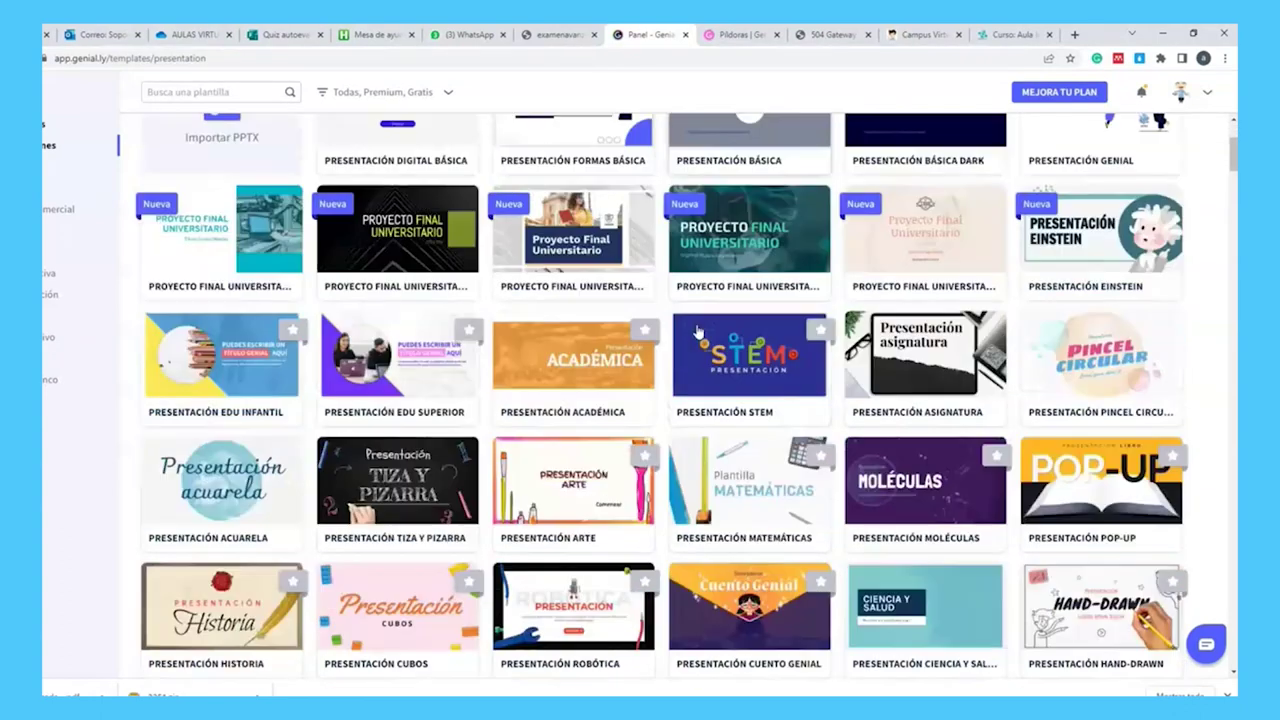
scroll(698, 332, down, 4)
scroll(698, 332, down, 4)
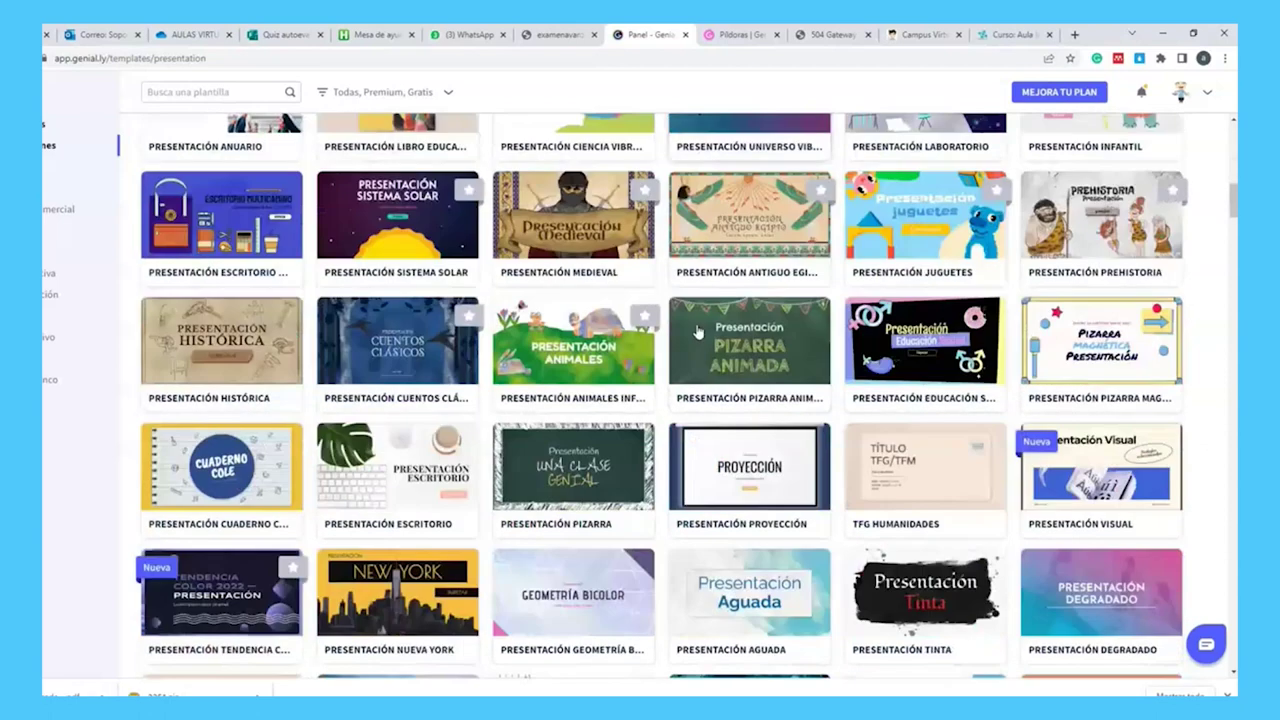
scroll(698, 332, down, 12)
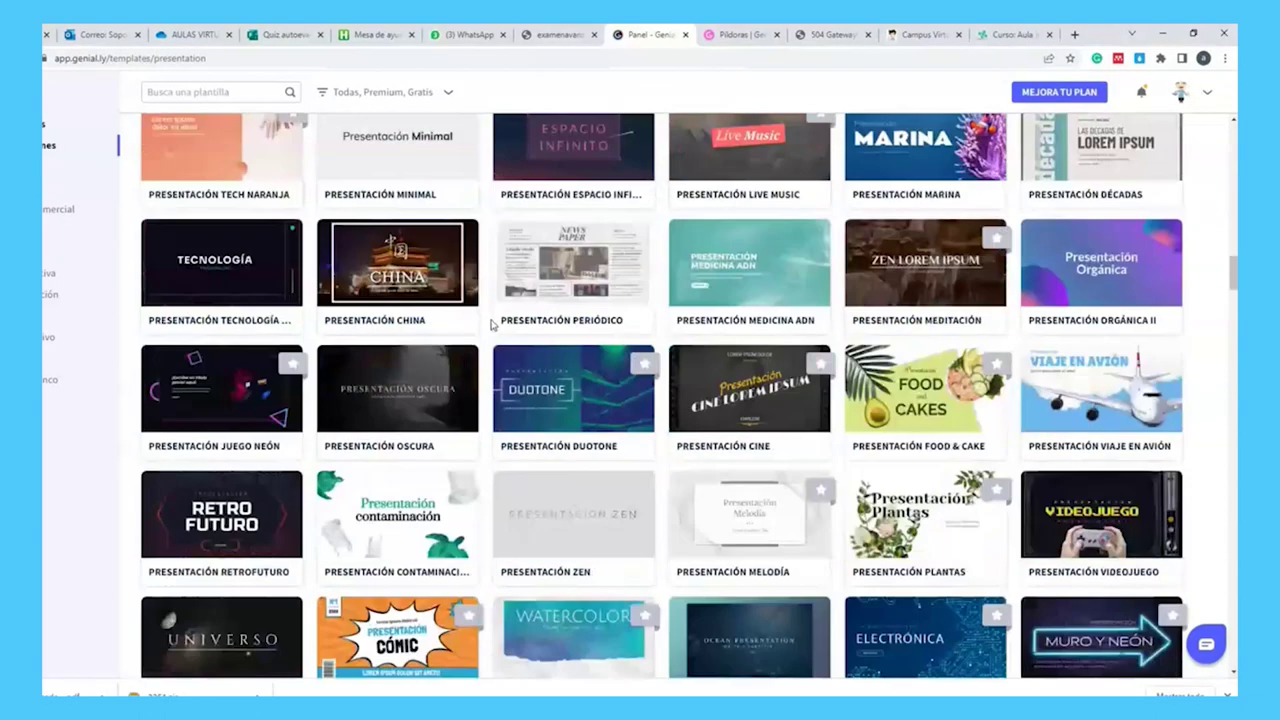
scroll(492, 324, down, 2)
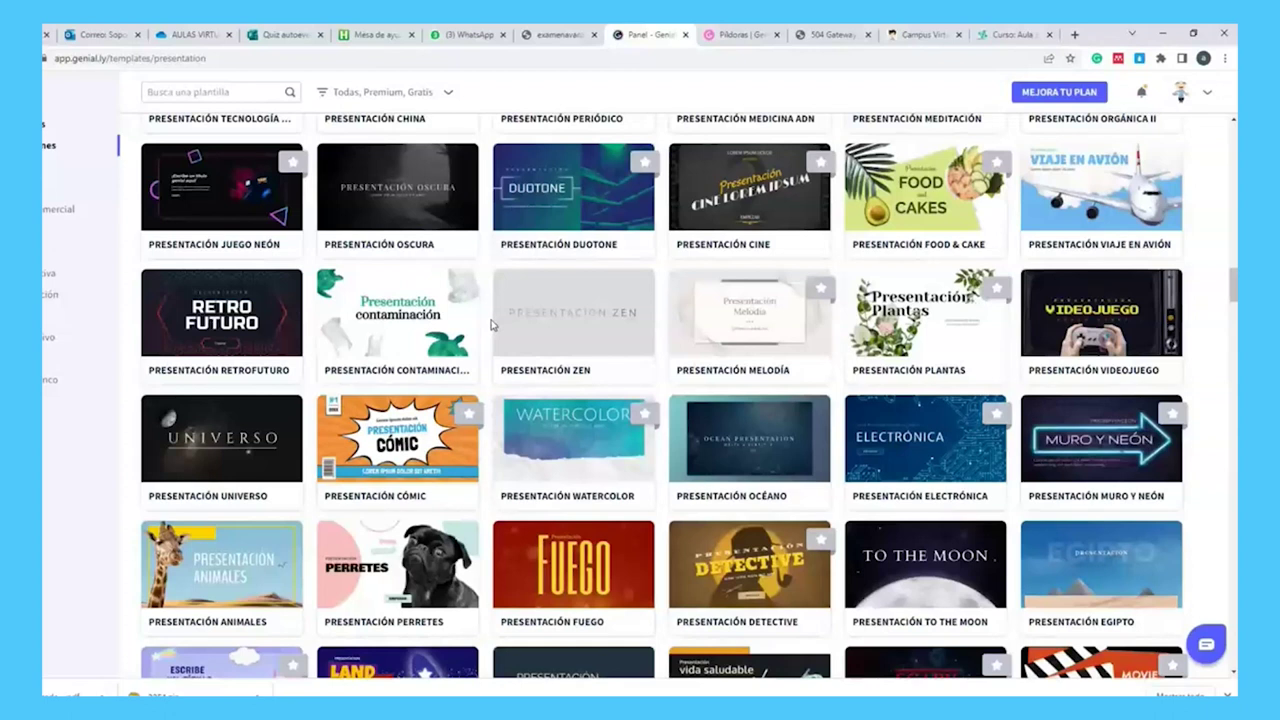
scroll(491, 324, down, 2)
scroll(491, 324, down, 2)
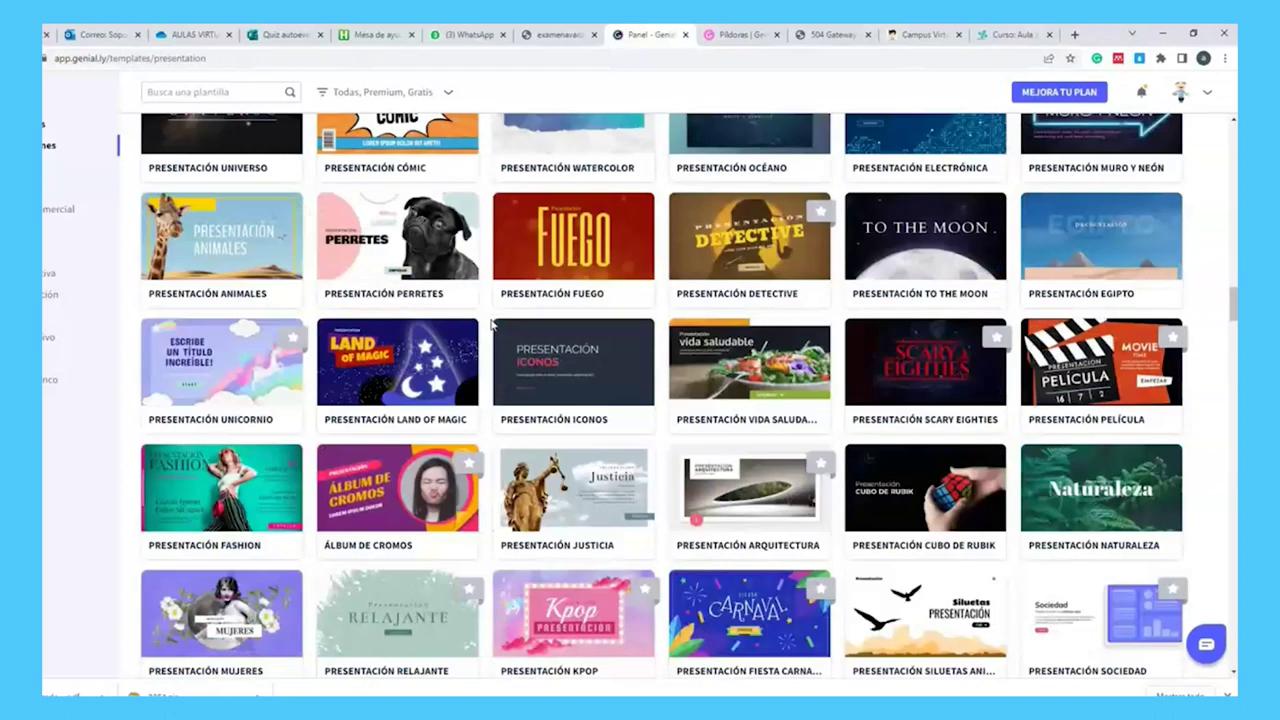
scroll(491, 324, down, 1)
scroll(491, 324, down, 1)
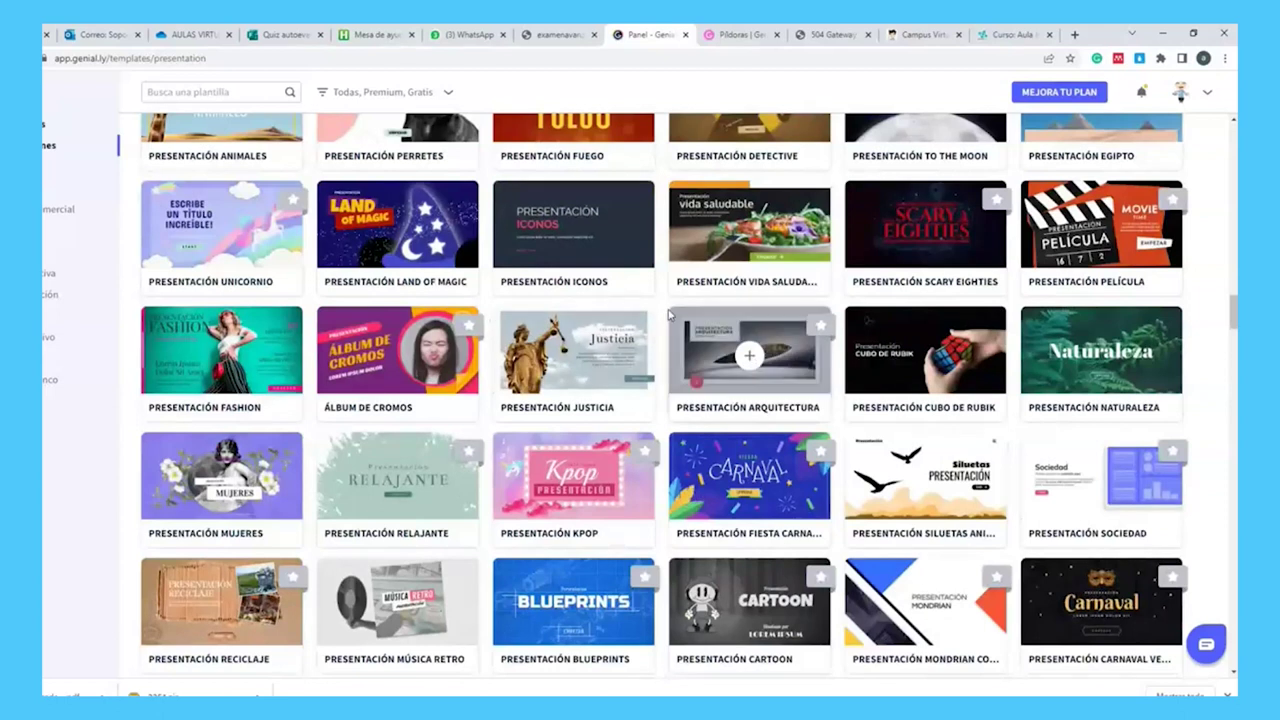
scroll(658, 307, down, 4)
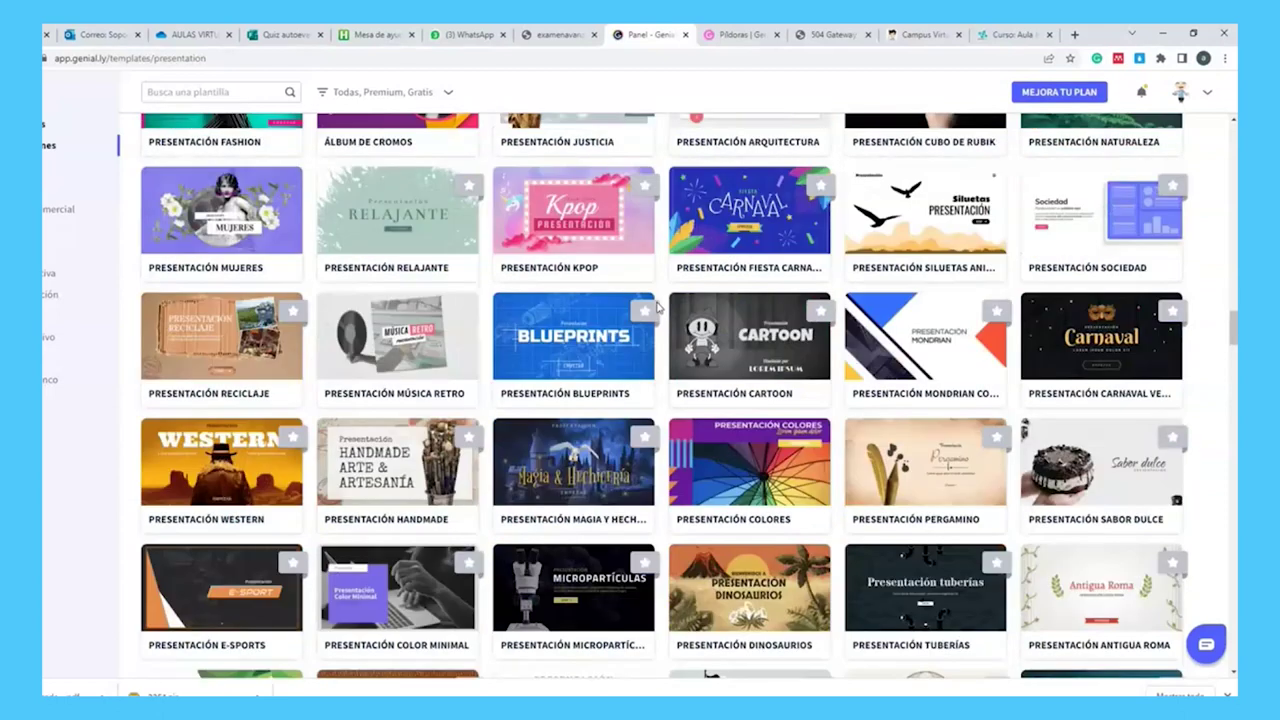
scroll(658, 307, down, 8)
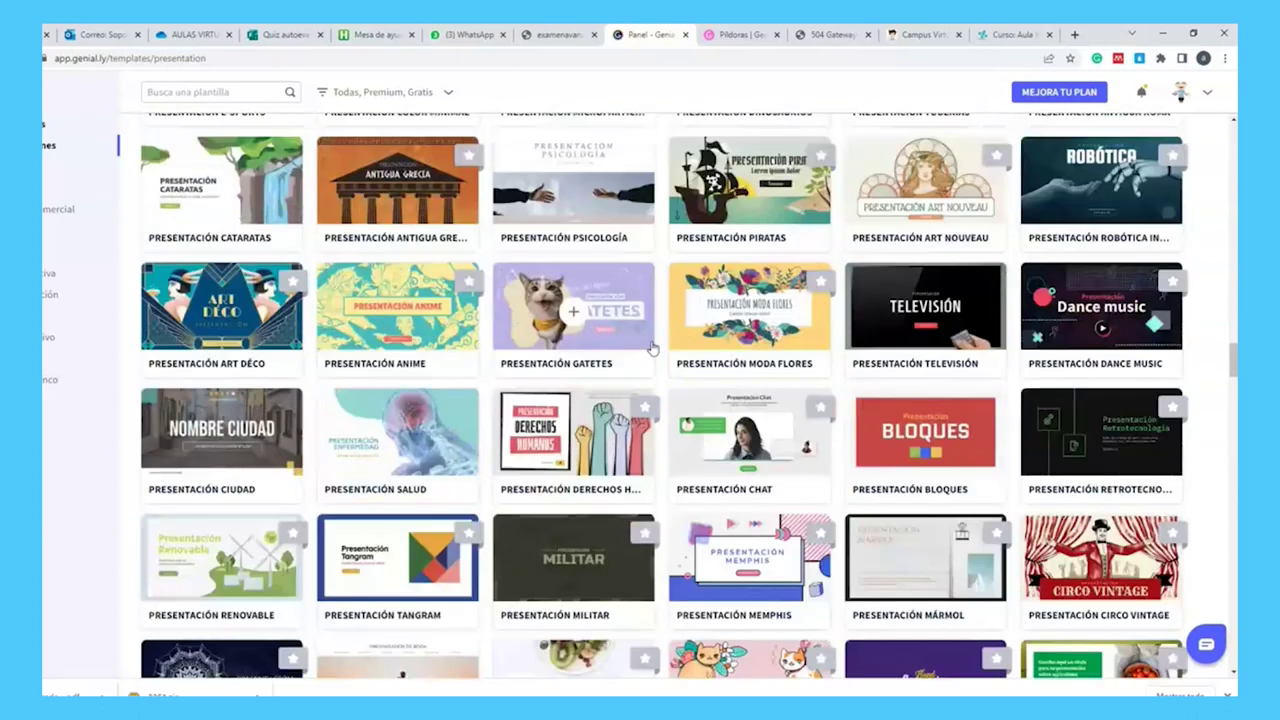
scroll(651, 347, down, 4)
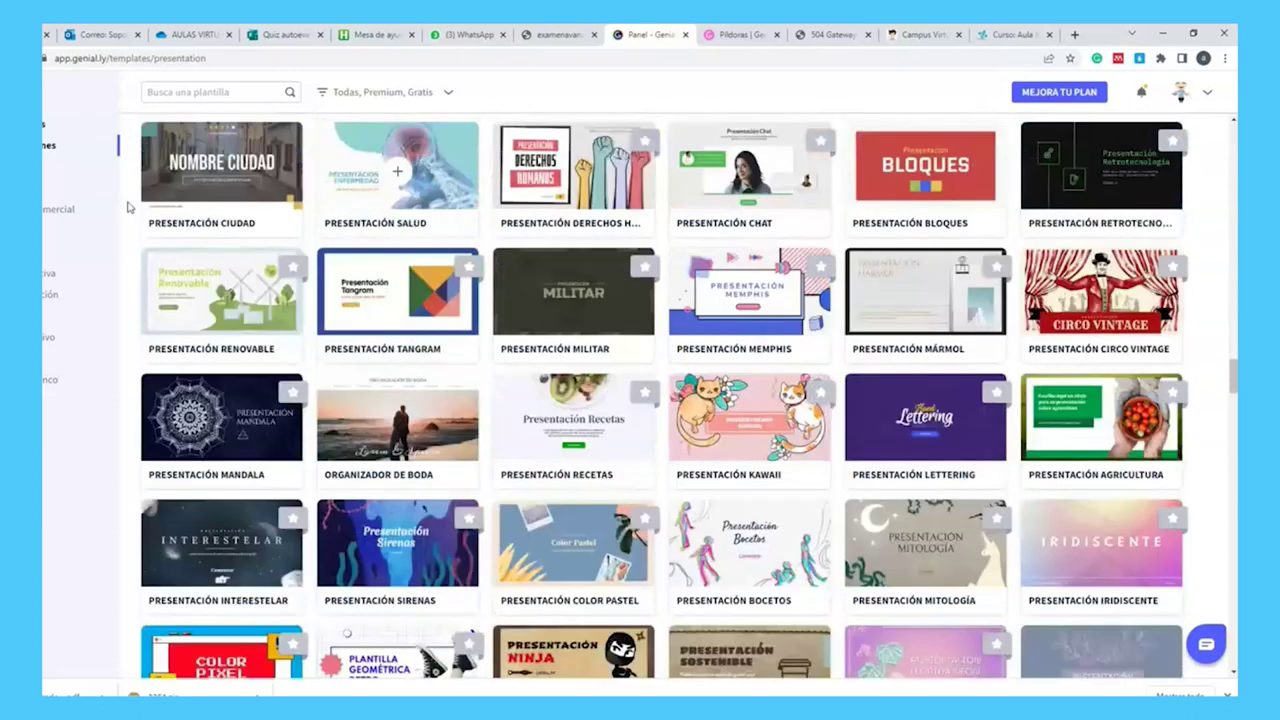
scroll(680, 267, down, 4)
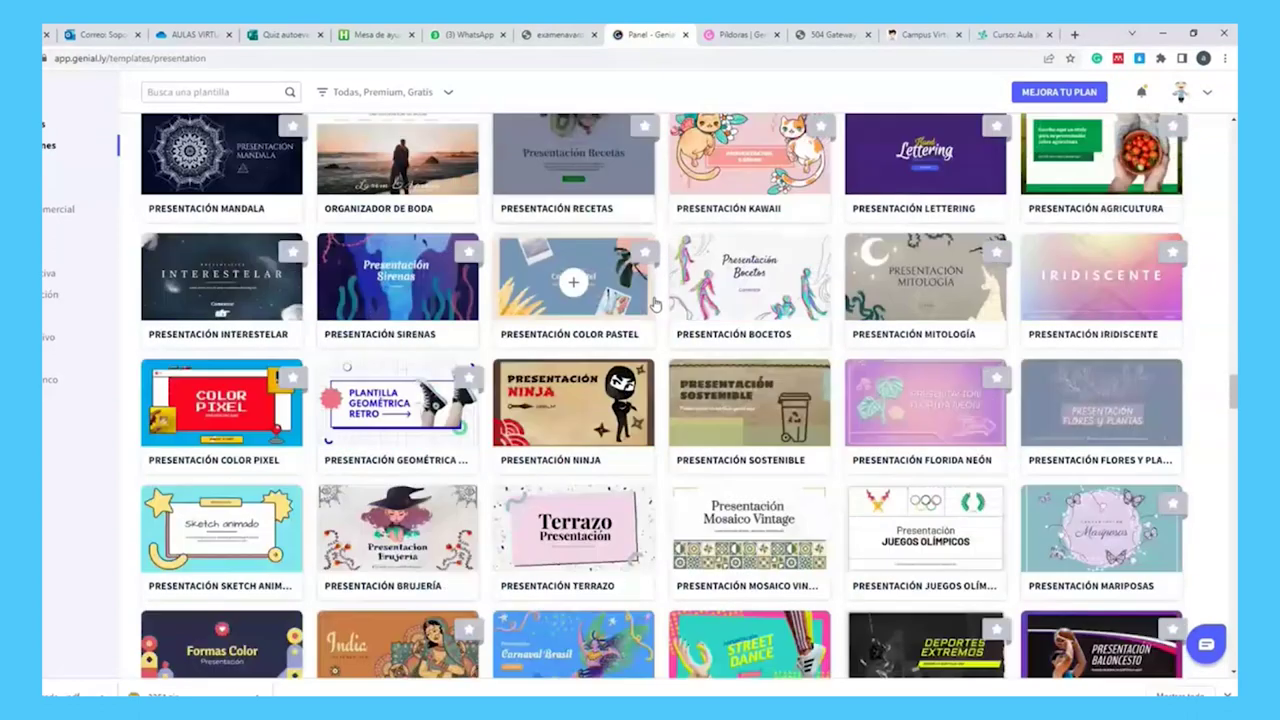
scroll(655, 303, down, 3)
scroll(661, 308, down, 3)
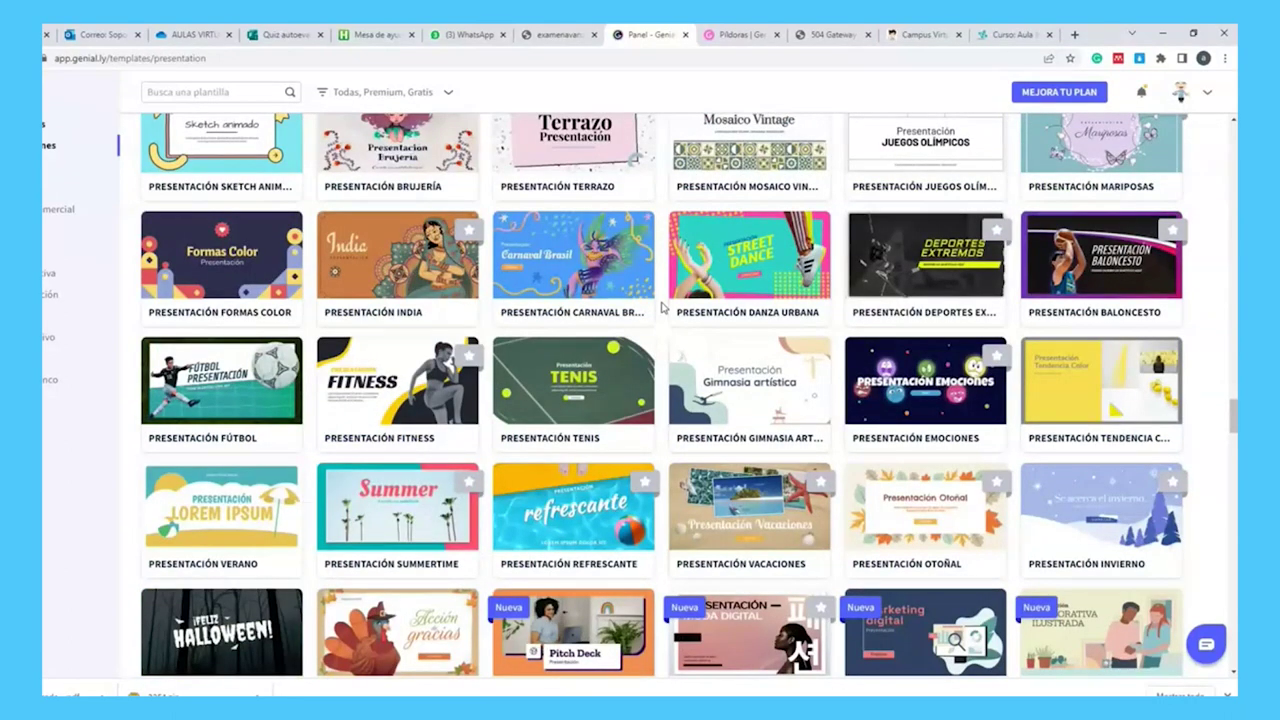
scroll(662, 310, down, 10)
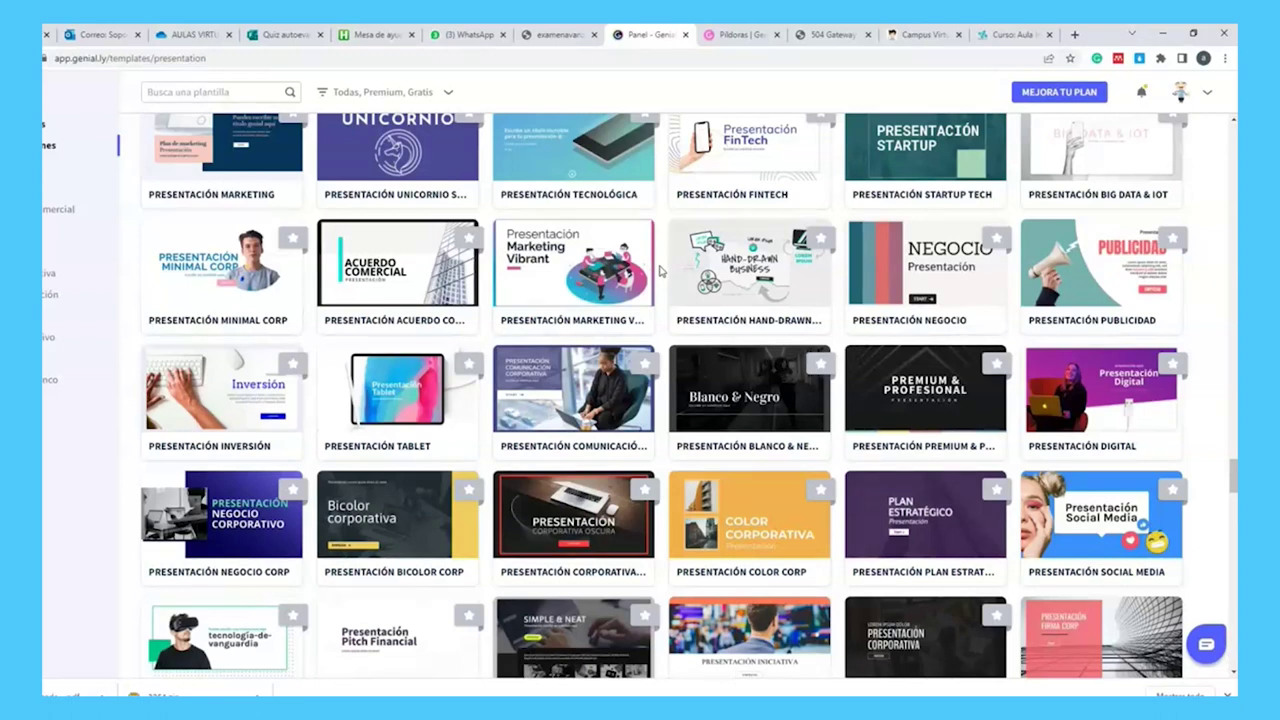
scroll(659, 271, down, 1)
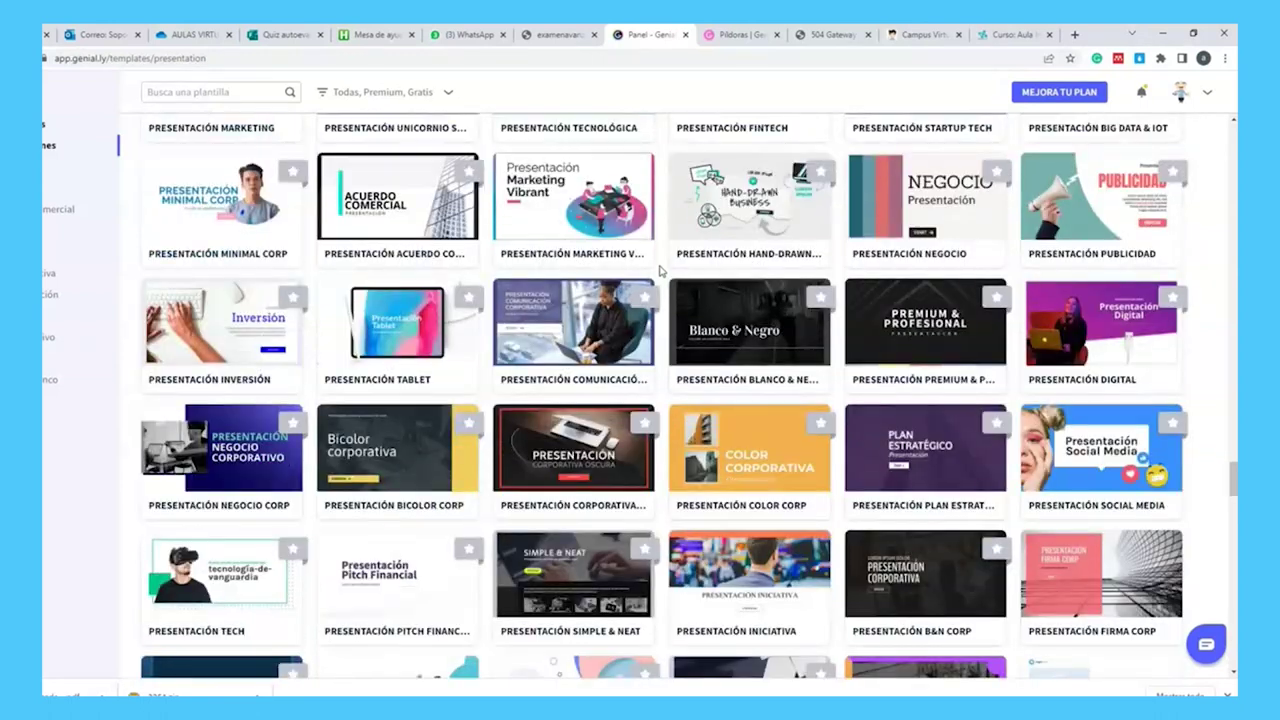
scroll(551, 401, down, 1)
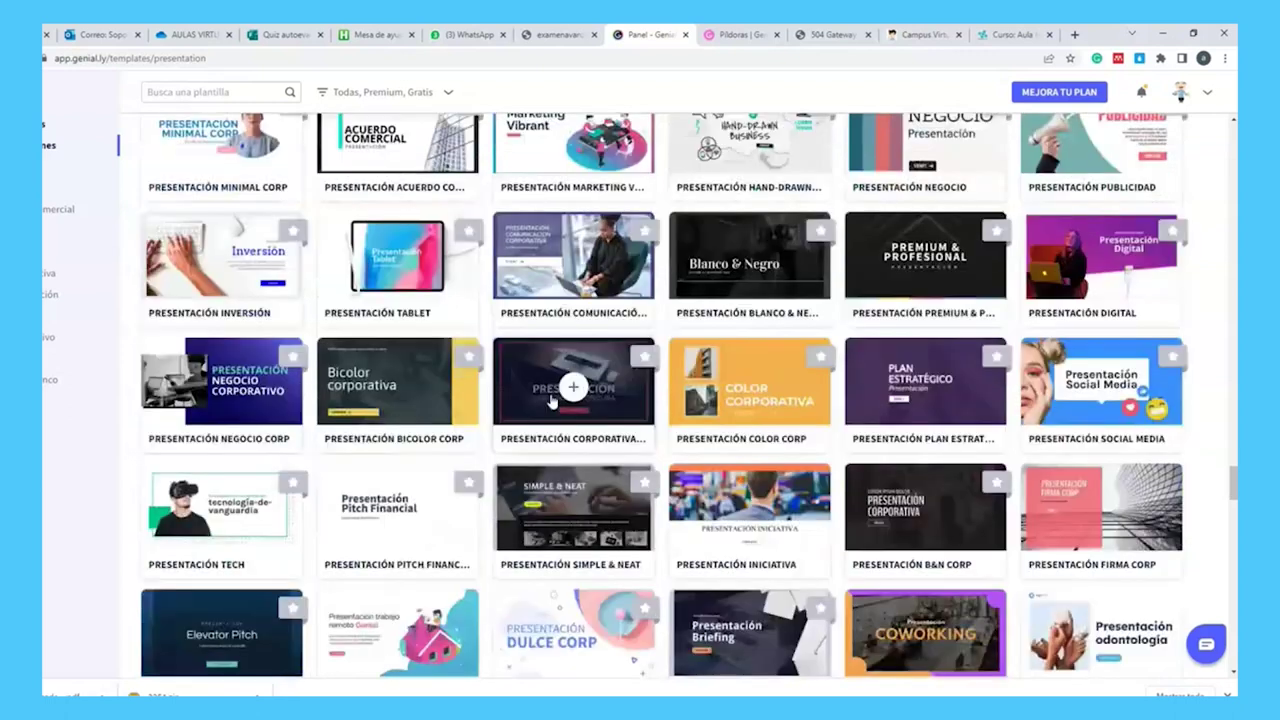
scroll(551, 401, down, 3)
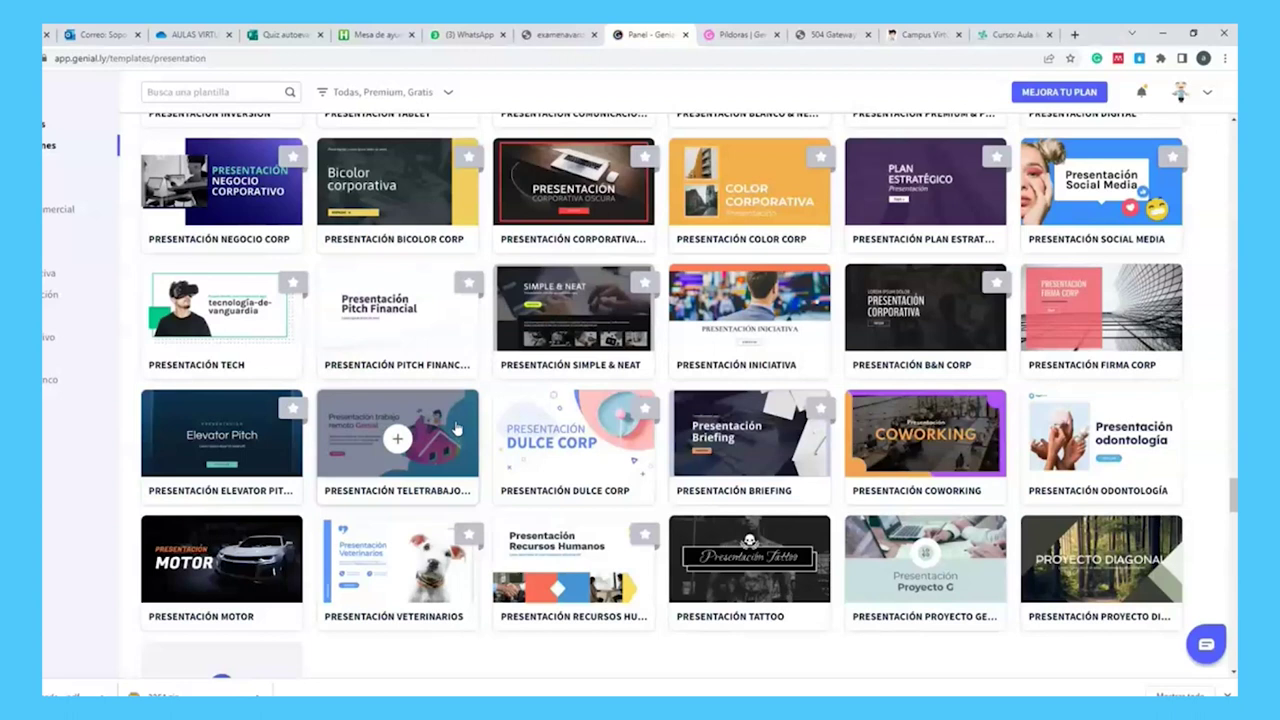
- Return to the start of the Presentaciones templates and browse the educational, thematic and creative designs once more
scroll(455, 428, up, 10)
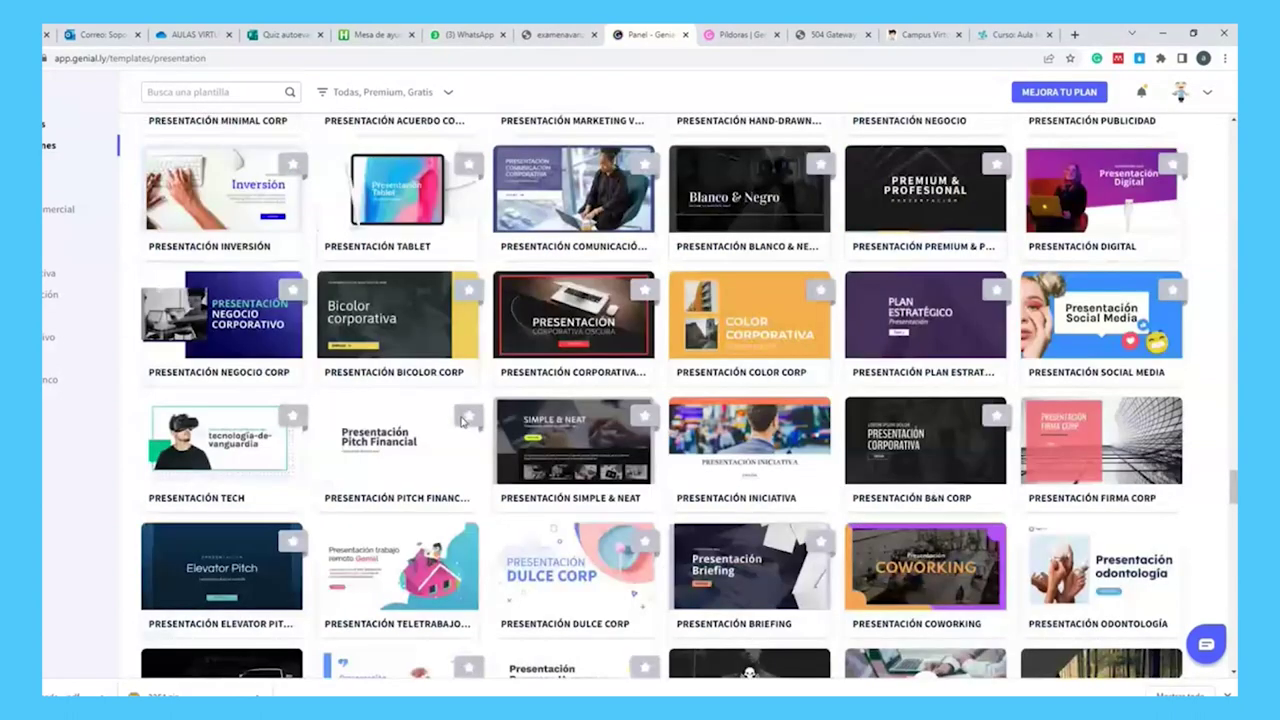
scroll(462, 422, up, 15)
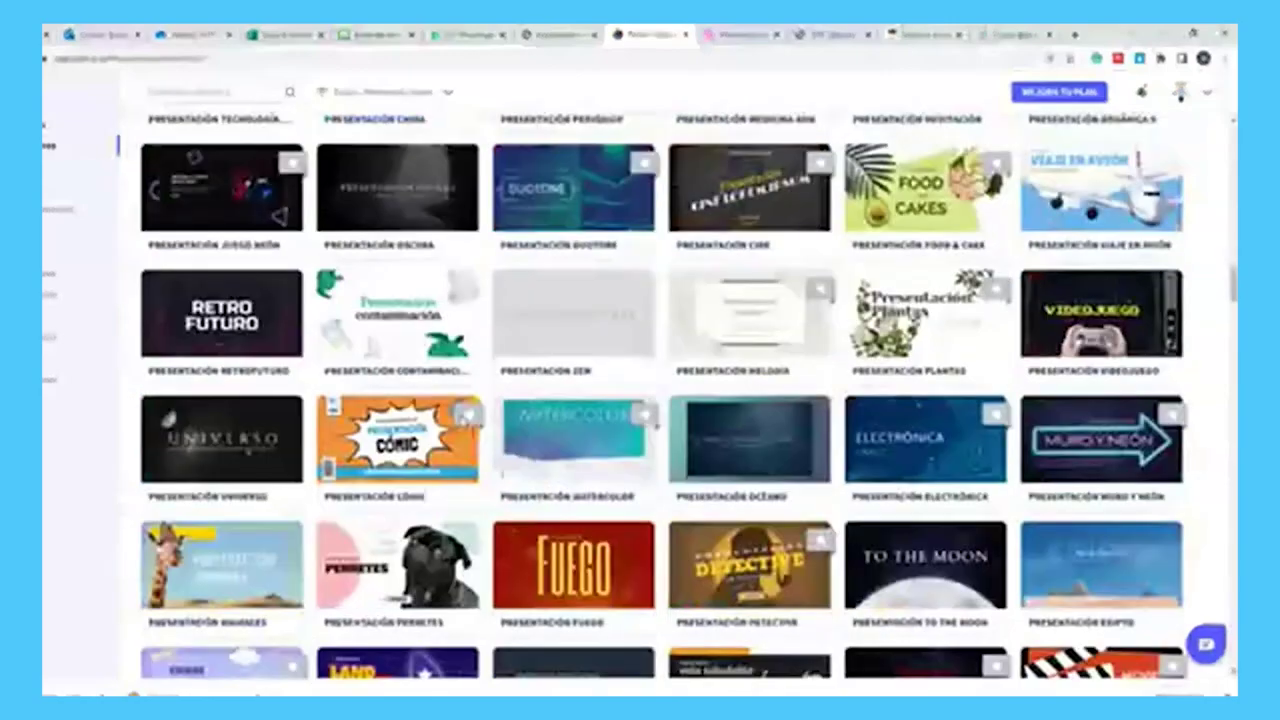
scroll(471, 440, up, 15)
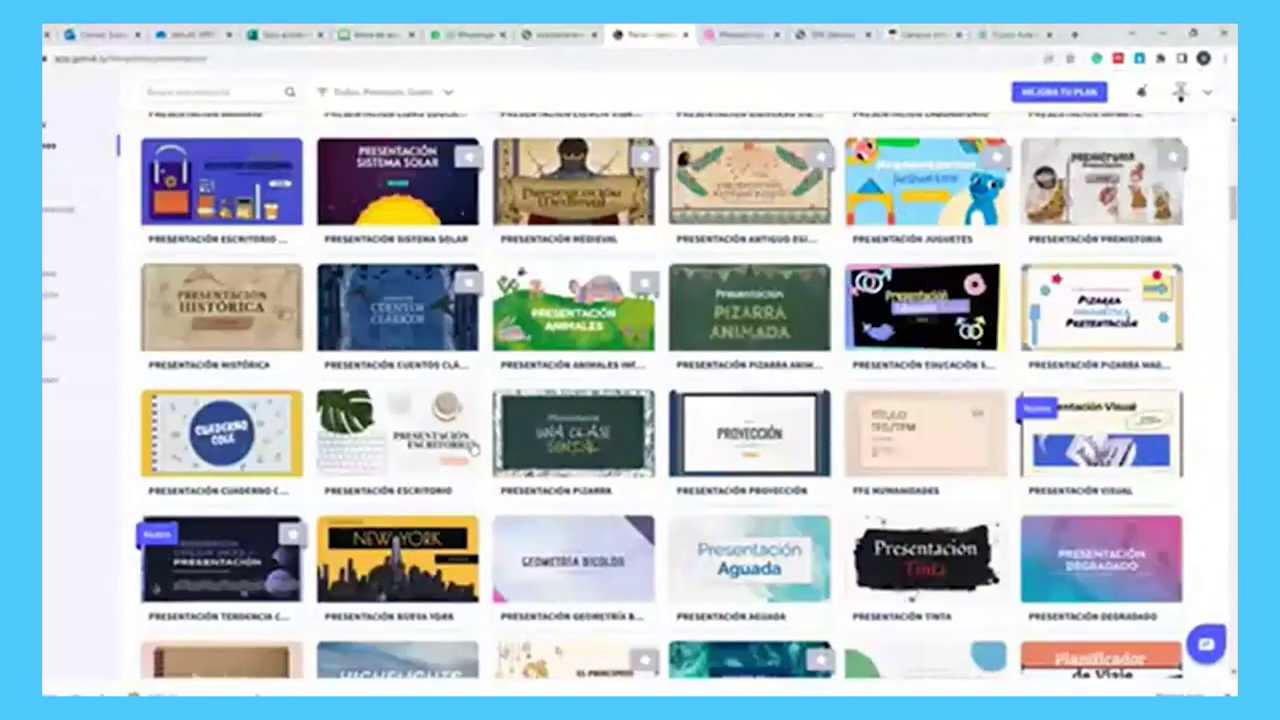
scroll(476, 450, up, 1)
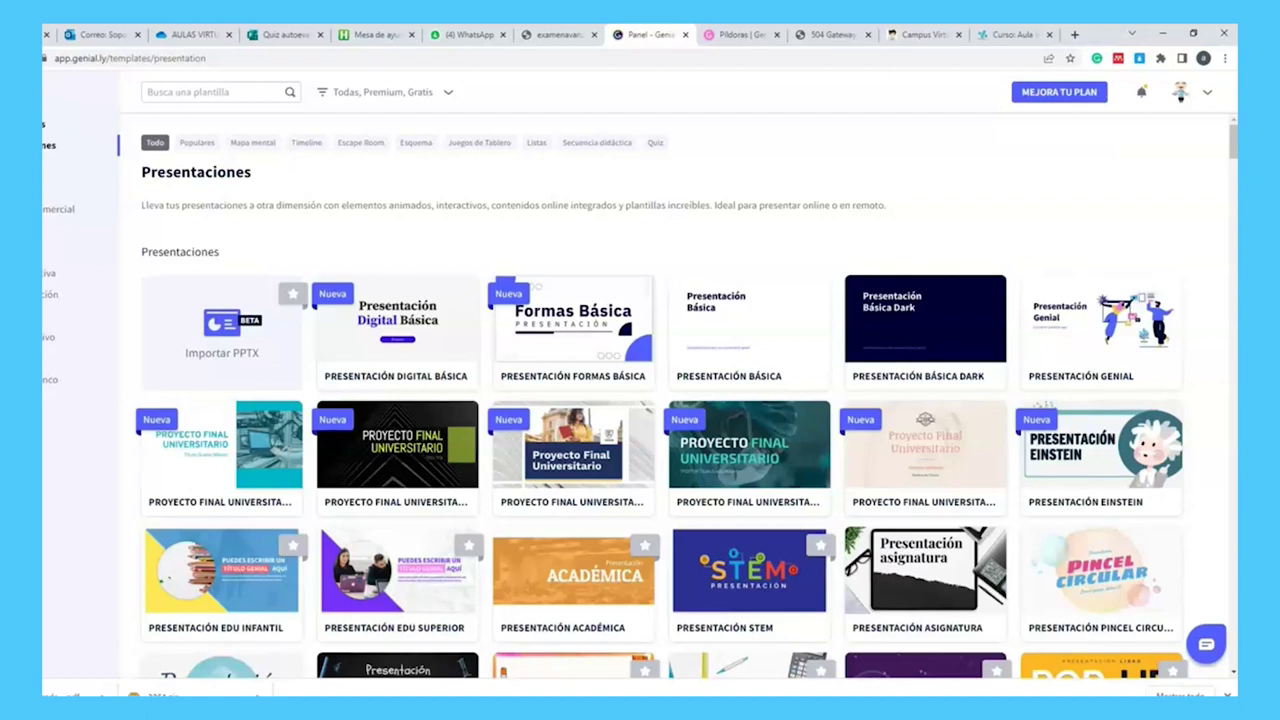
scroll(660, 400, down, 15)
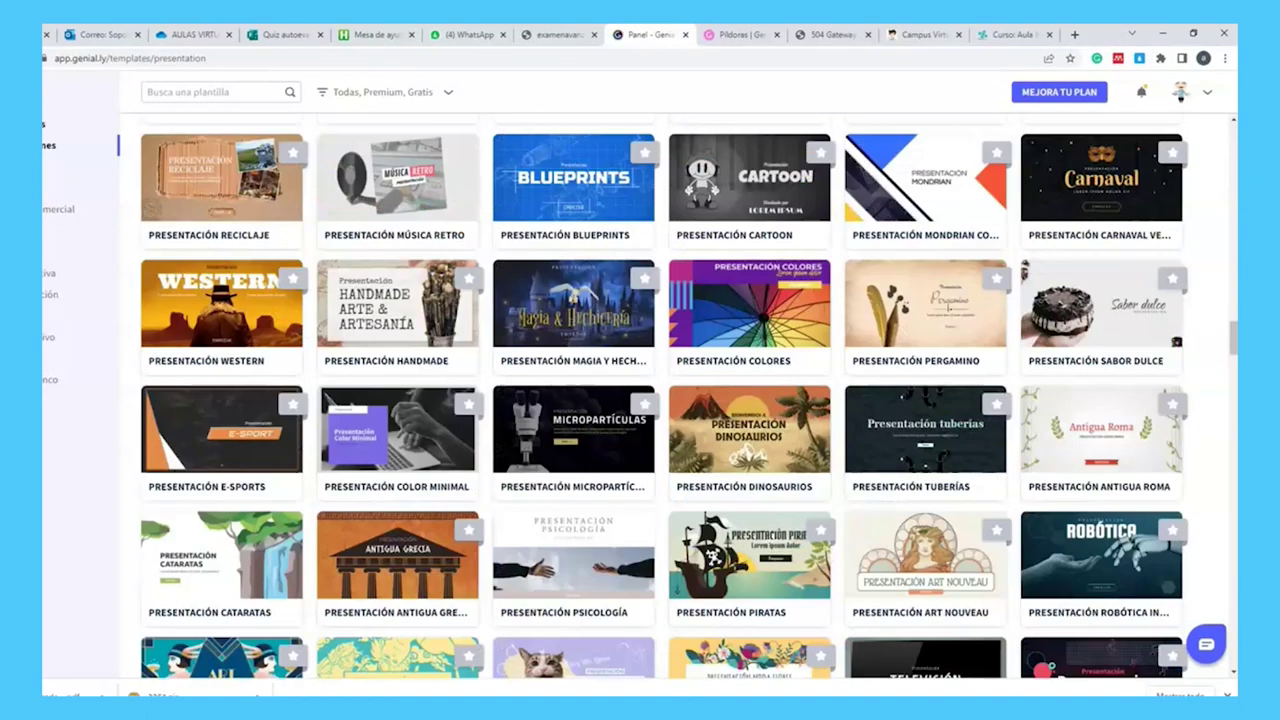
- Go to the Dossier templates and look through the Dossier, Informes and Propuesta comercial sections
click(55, 166)
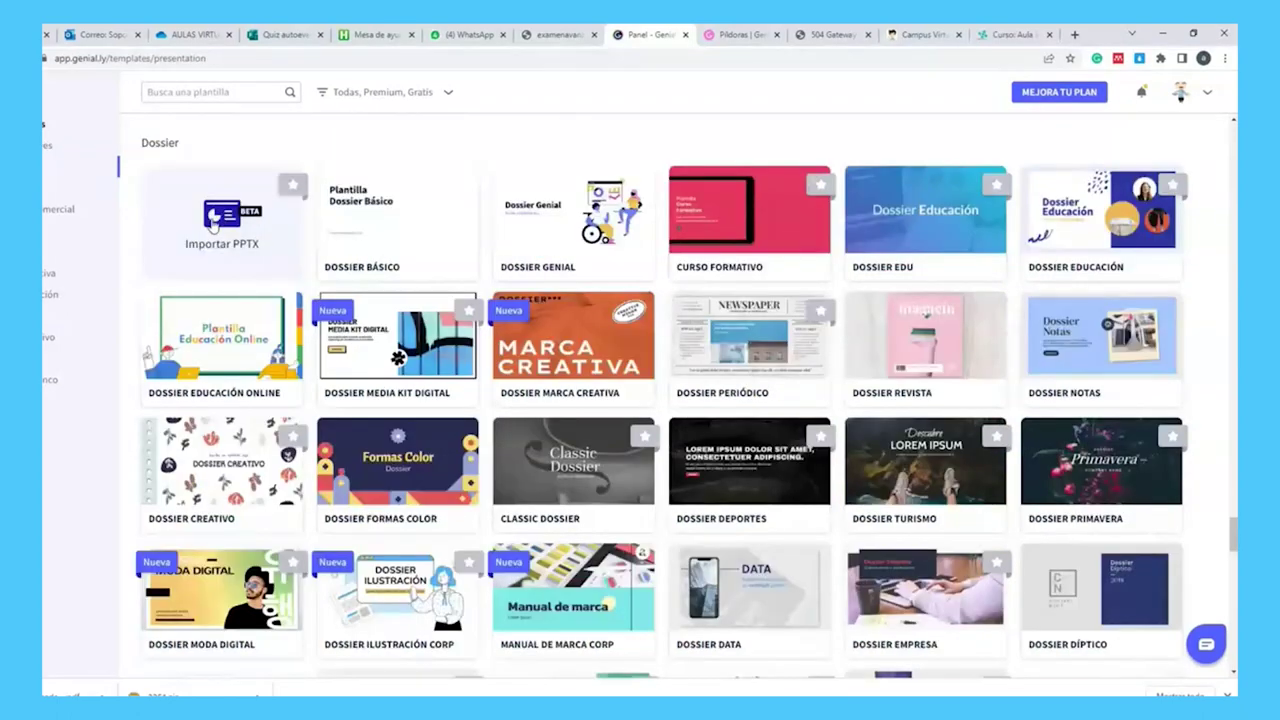
scroll(212, 225, down, 5)
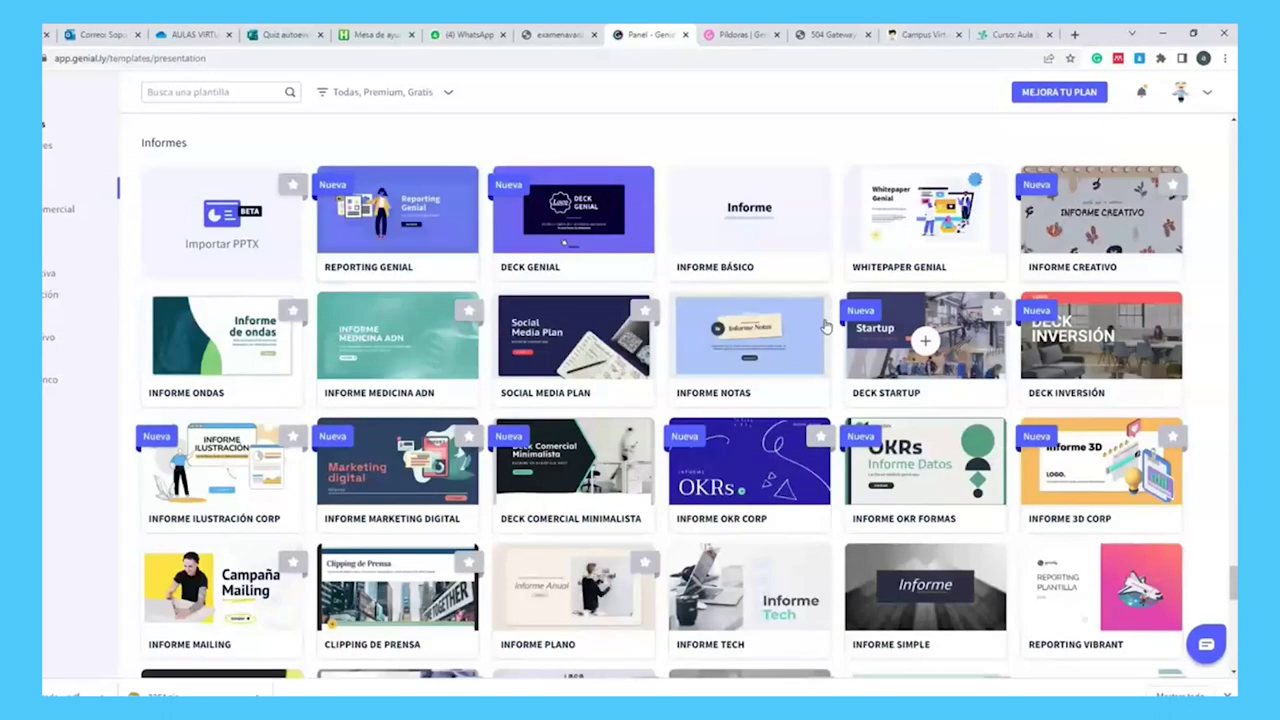
scroll(563, 242, down, 5)
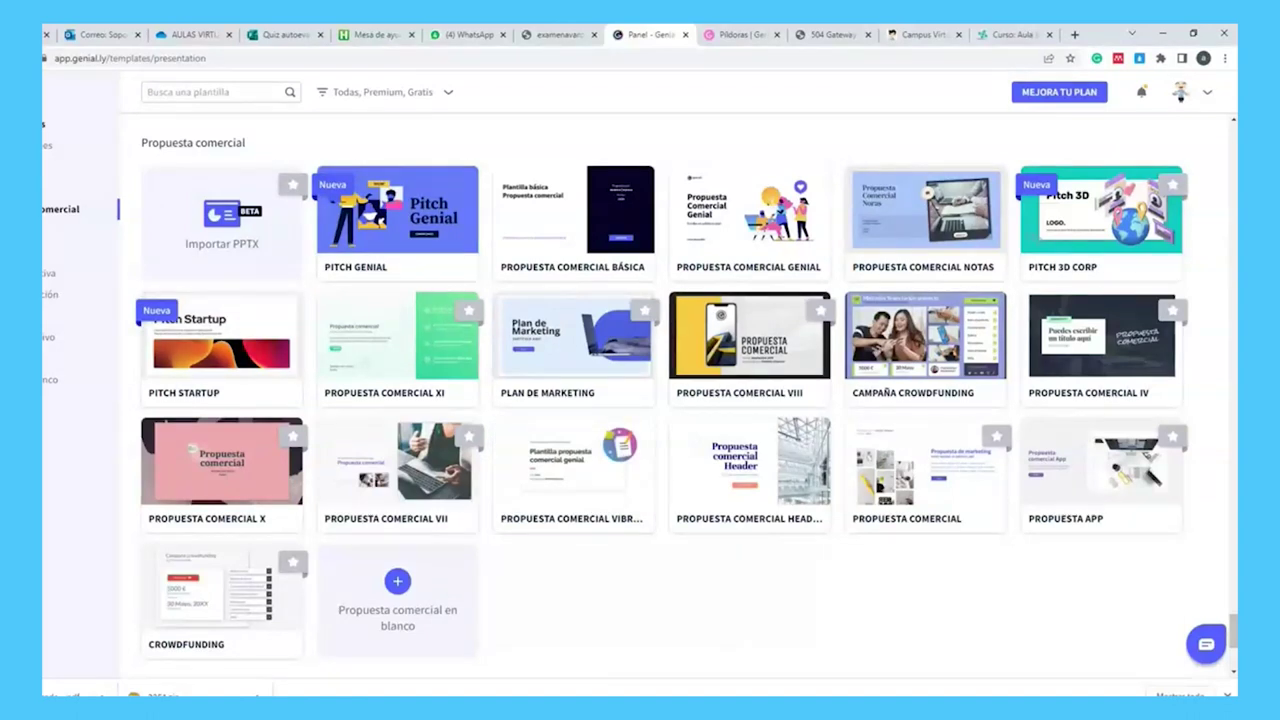
- Open the Infografías category and examine the horizontal infographic templates, including the timelines, world maps and certificates
click(50, 166)
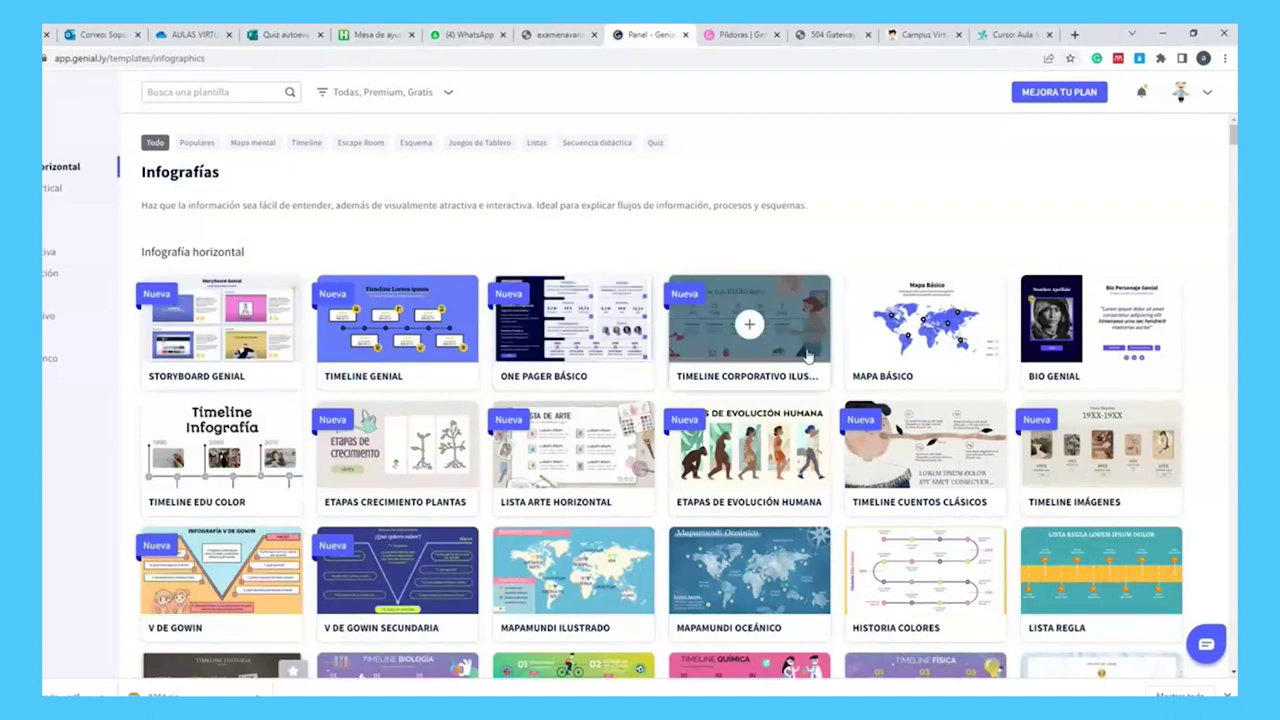
scroll(793, 343, down, 1)
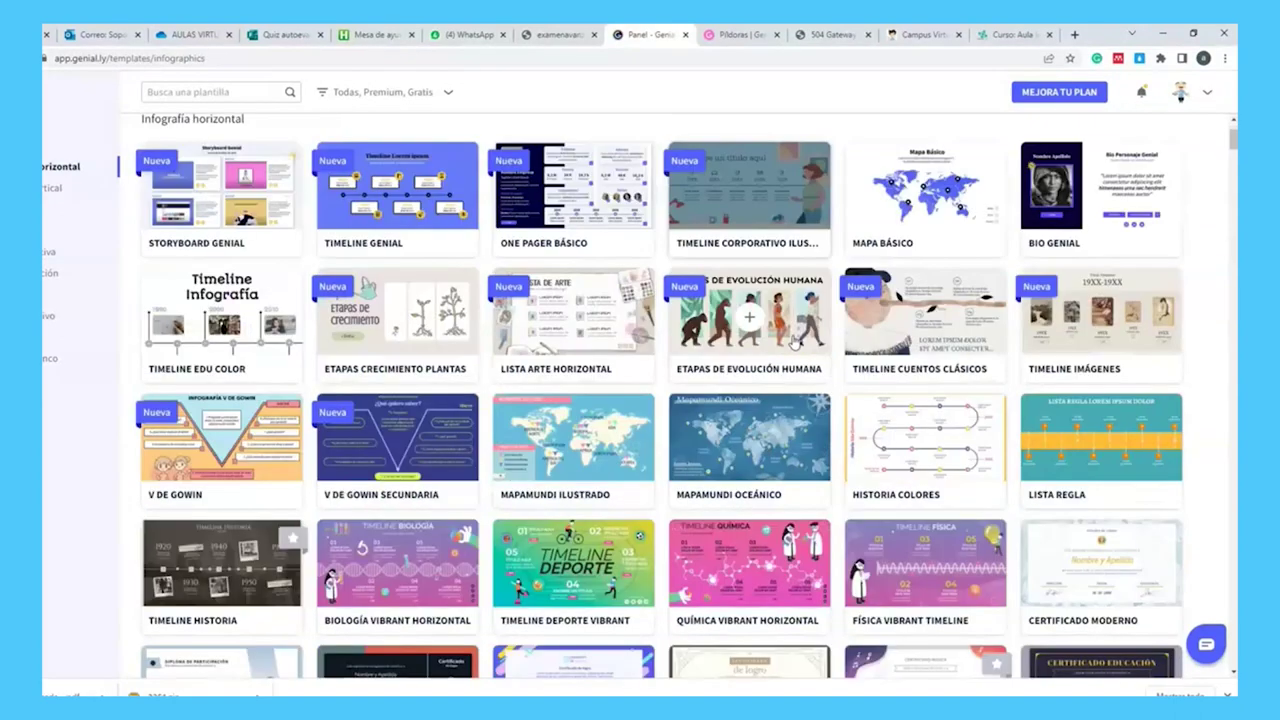
scroll(445, 310, down, 1)
scroll(445, 310, down, 1)
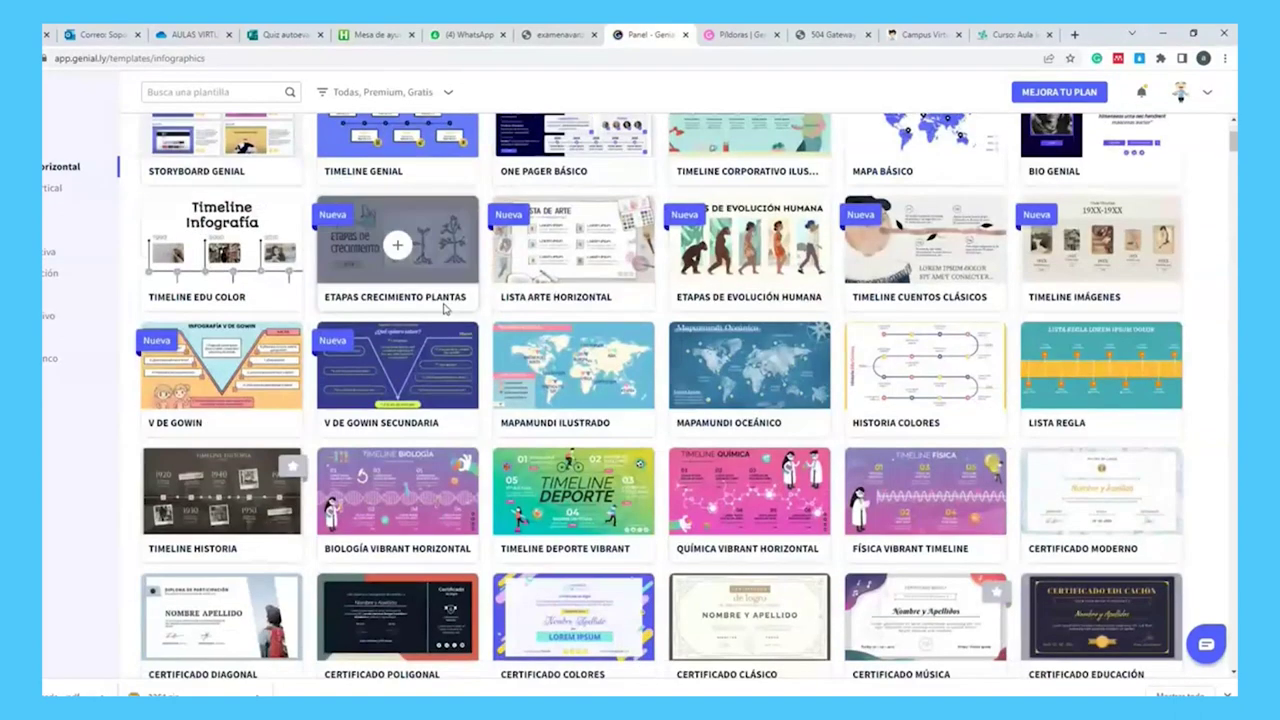
scroll(1170, 283, down, 4)
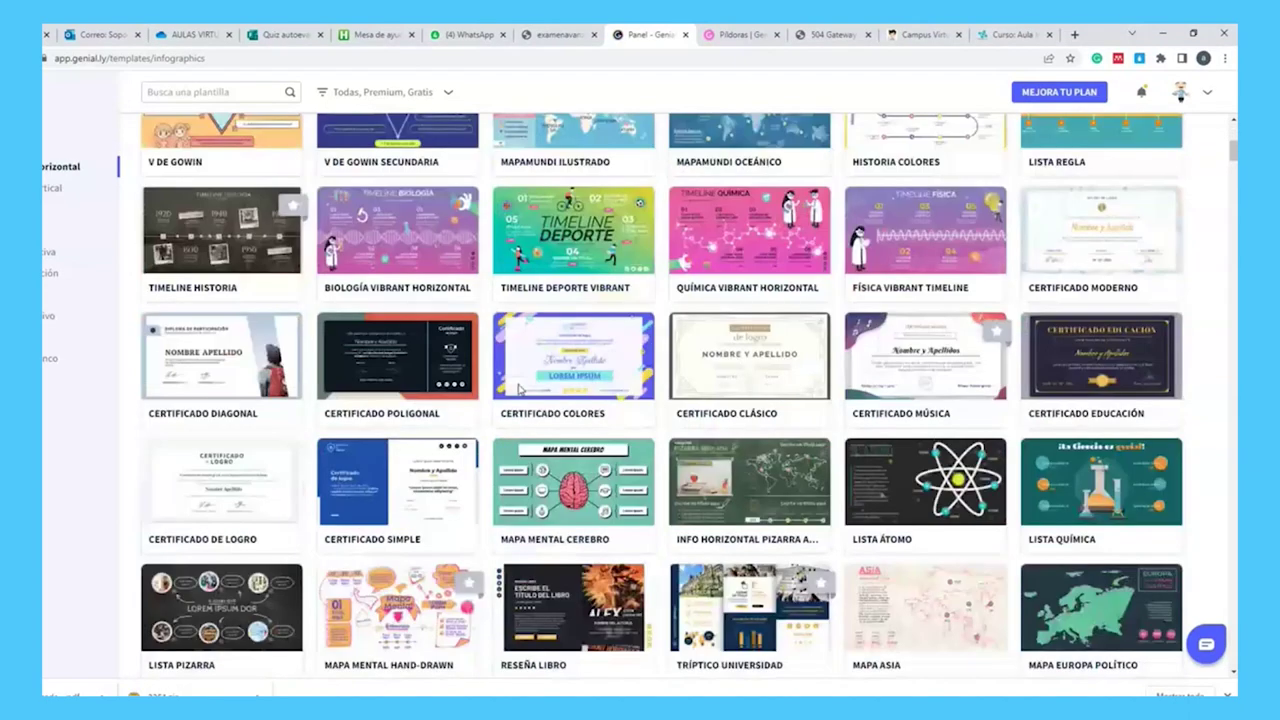
scroll(610, 369, up, 2)
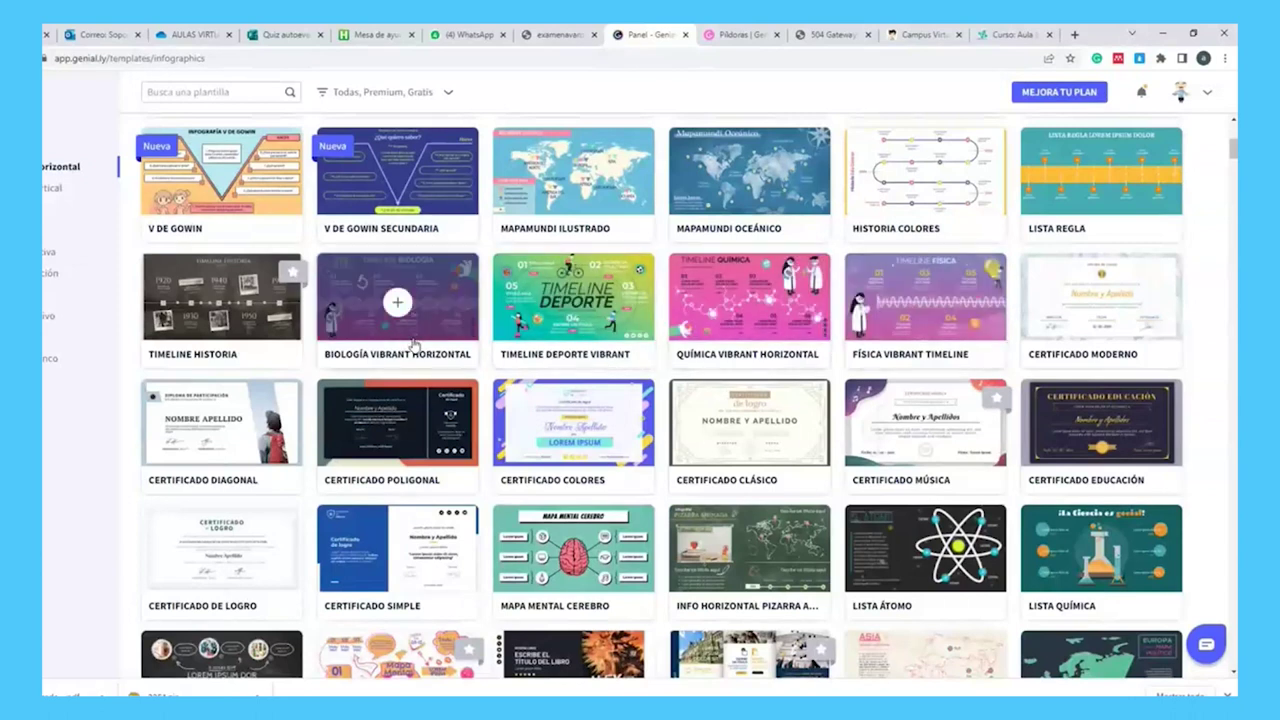
- Browse the remaining horizontal infographics and continue through the Infografía vertical templates
scroll(460, 340, down, 15)
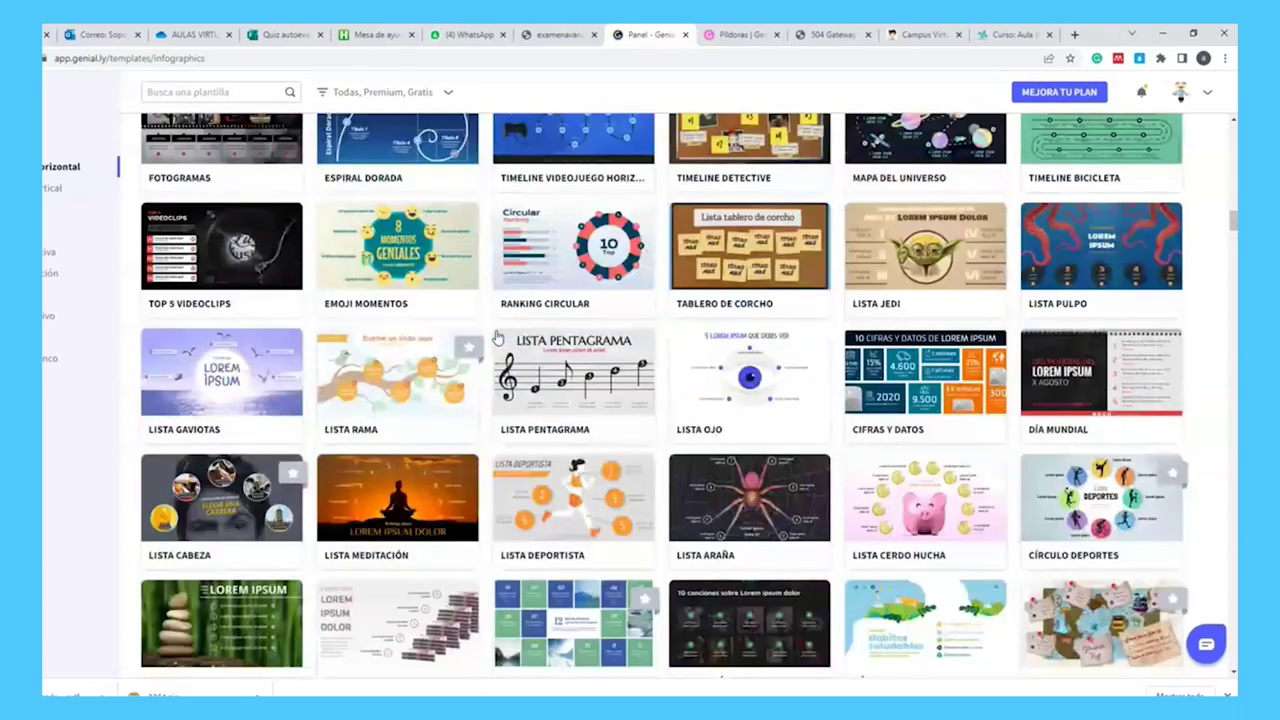
scroll(497, 337, down, 15)
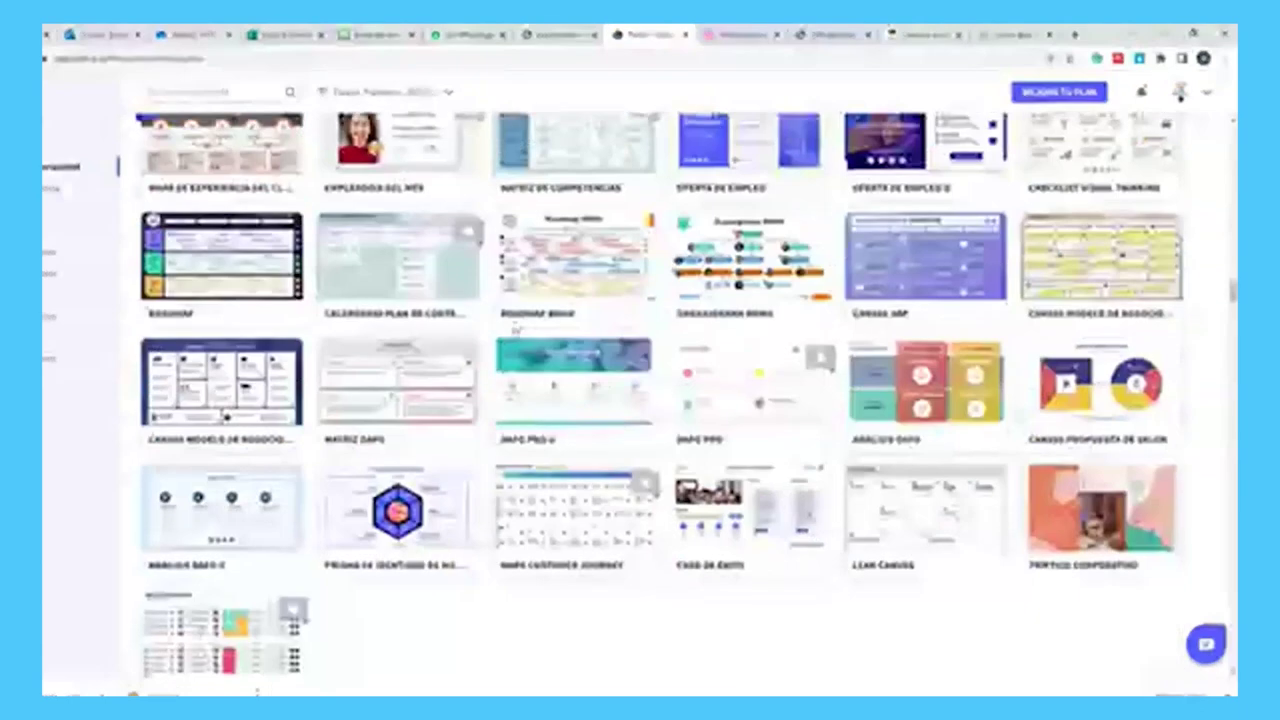
scroll(515, 330, down, 5)
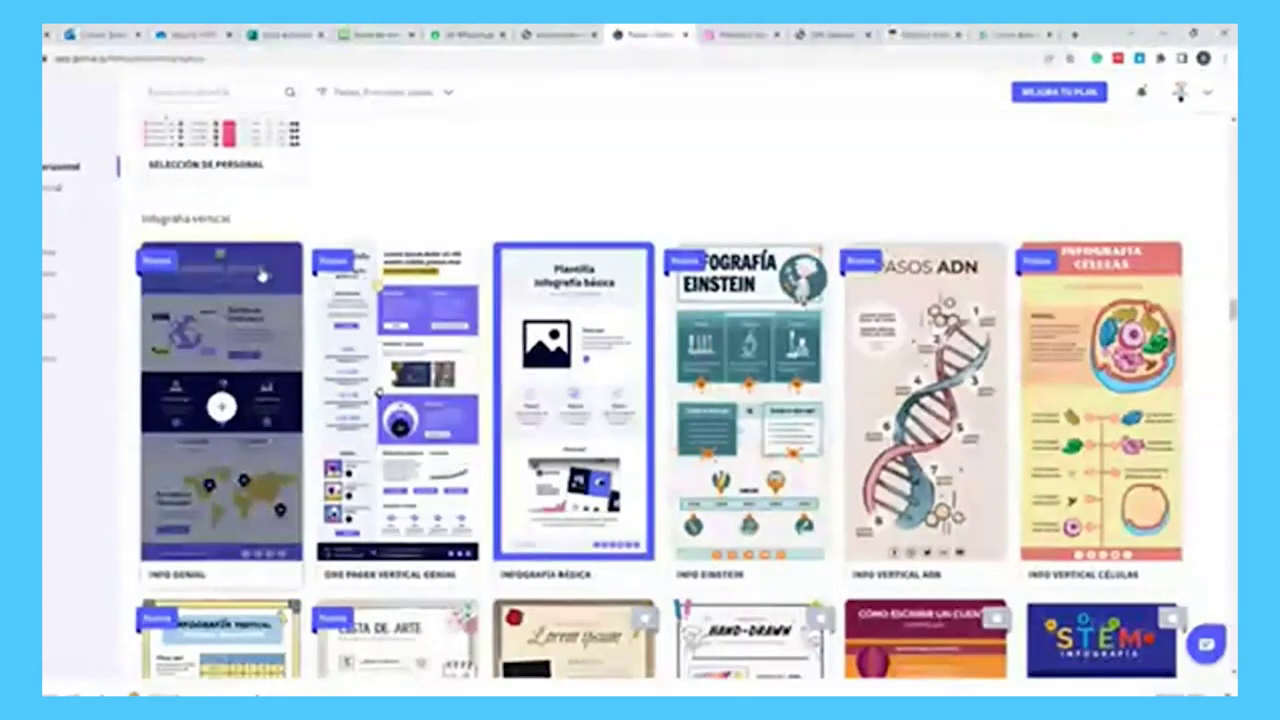
scroll(260, 275, down, 10)
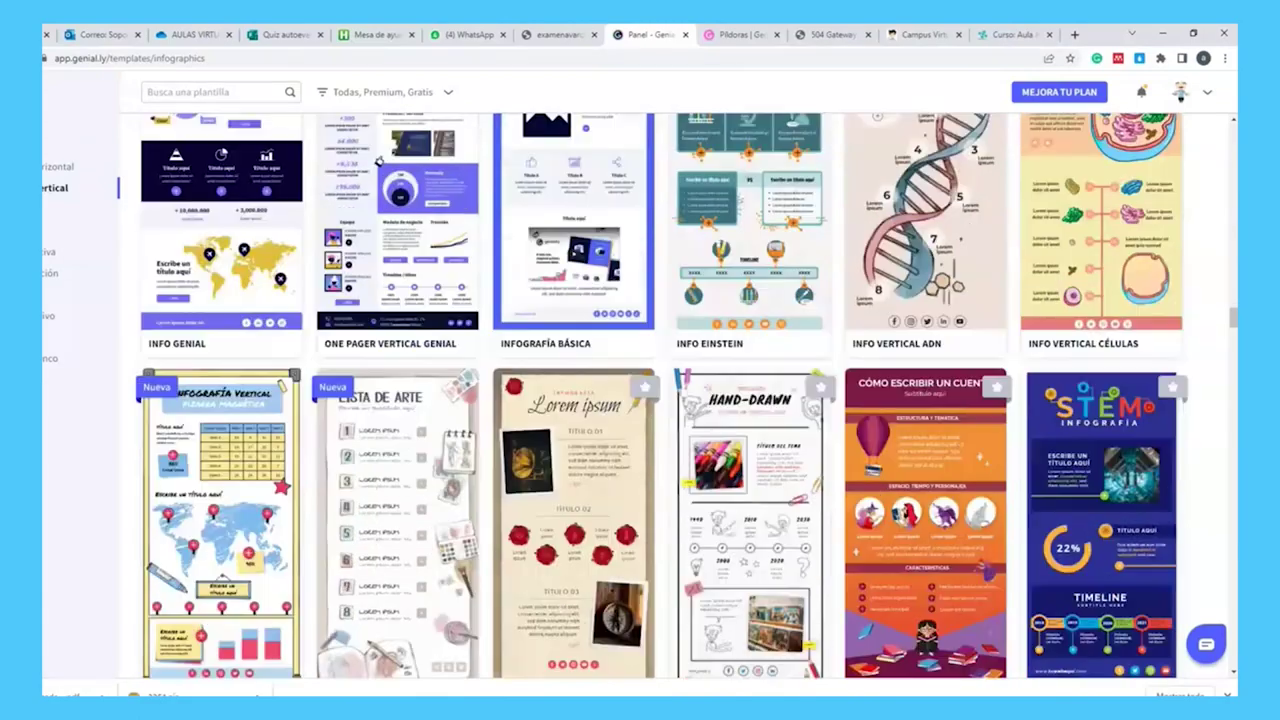
scroll(640, 400, down, 10)
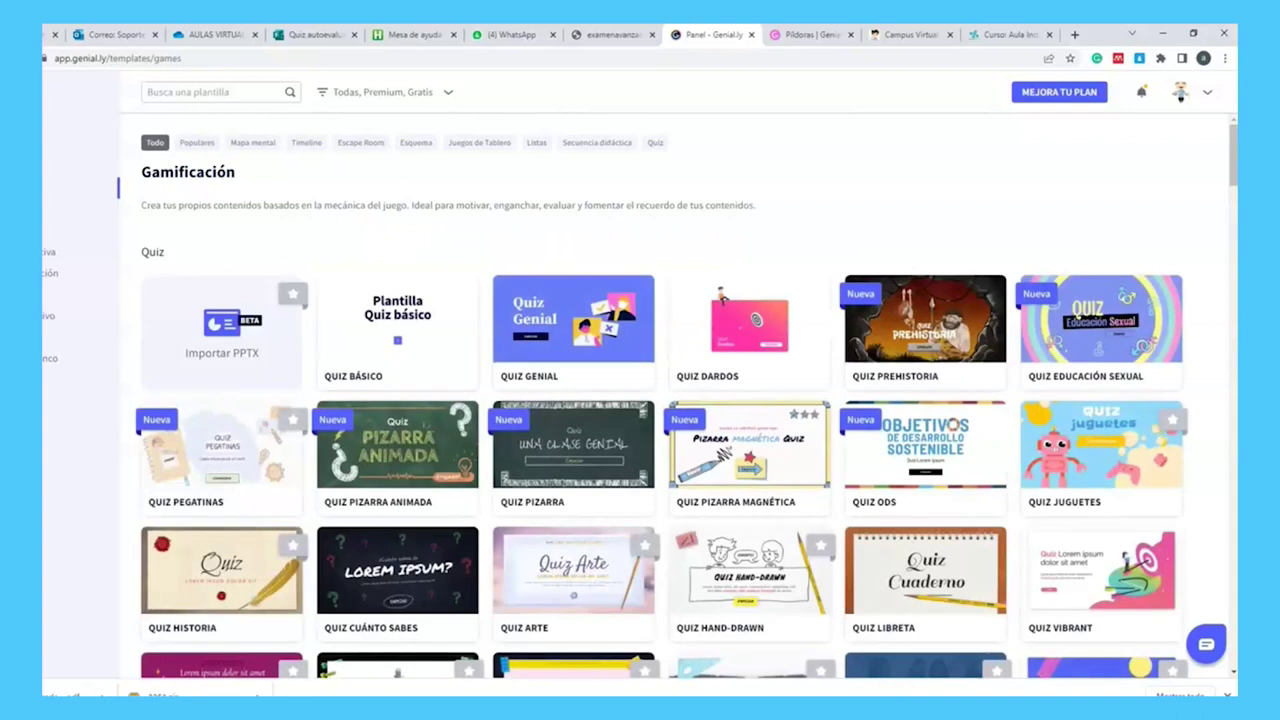
- Point out the Gamificación heading and its description, and browse through the Quiz templates to the end of the section
double_click(188, 176)
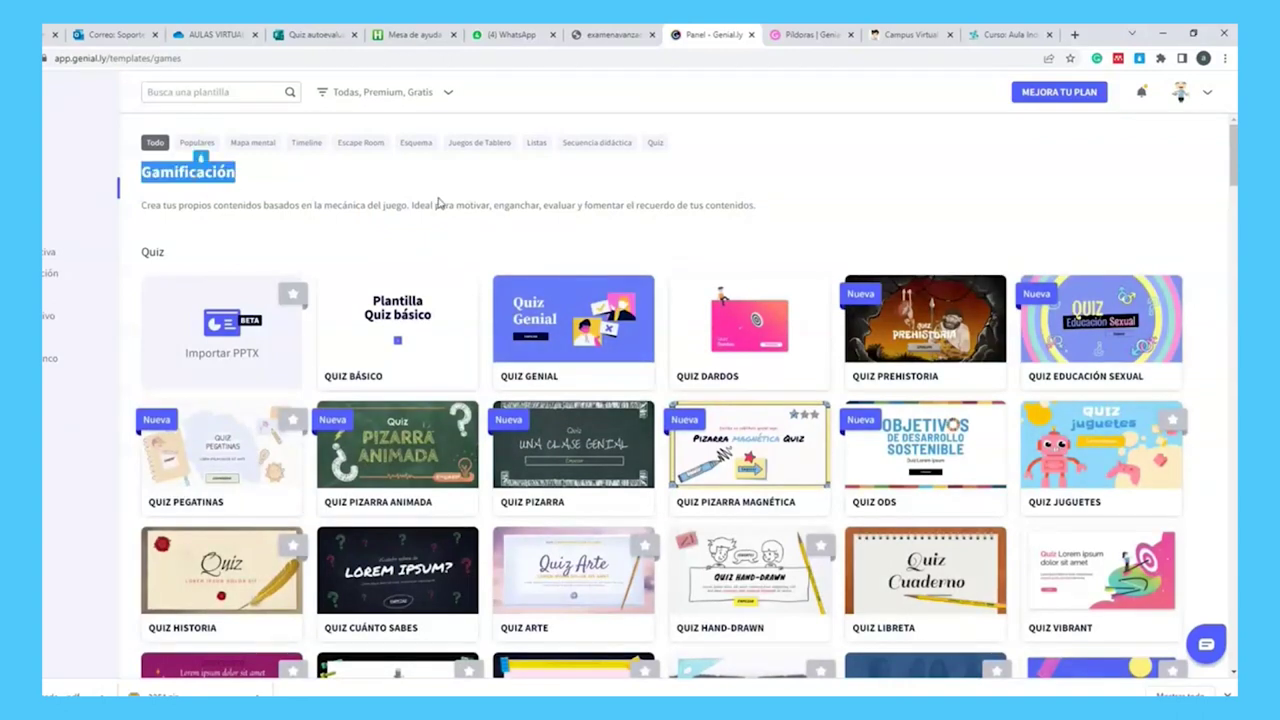
click(405, 206)
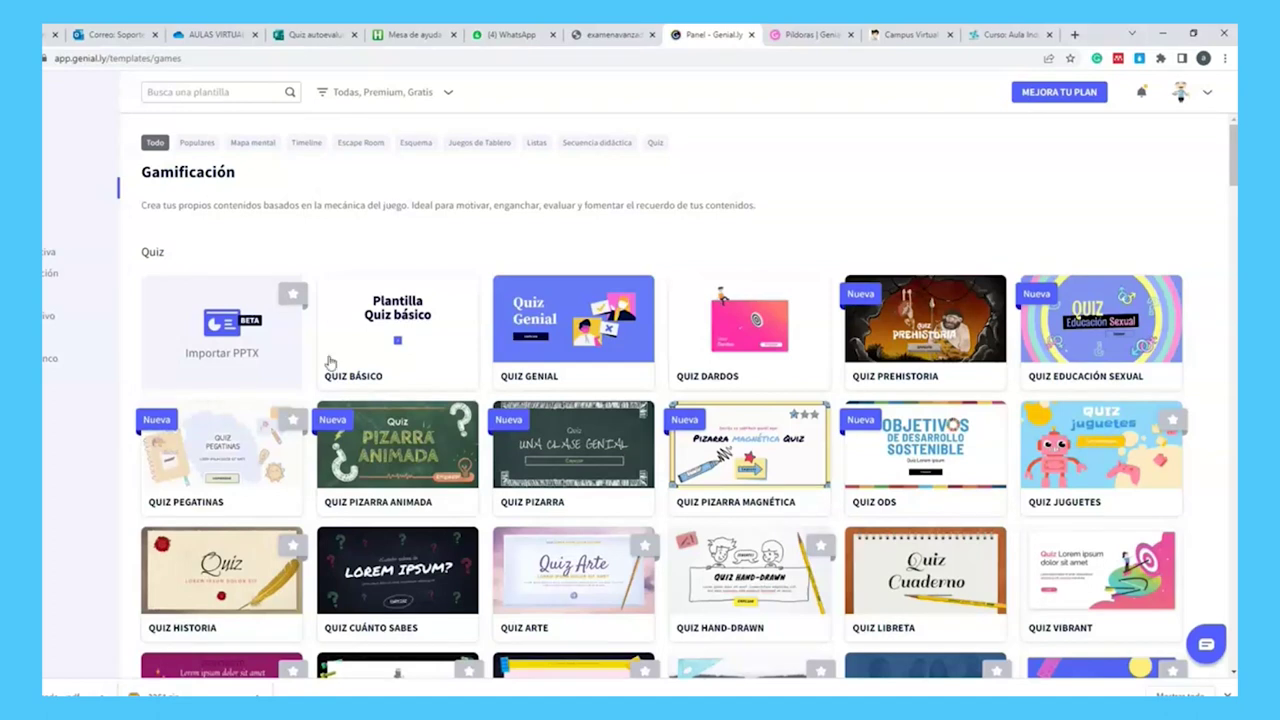
mouse_move(445, 305)
scroll(455, 306, down, 1)
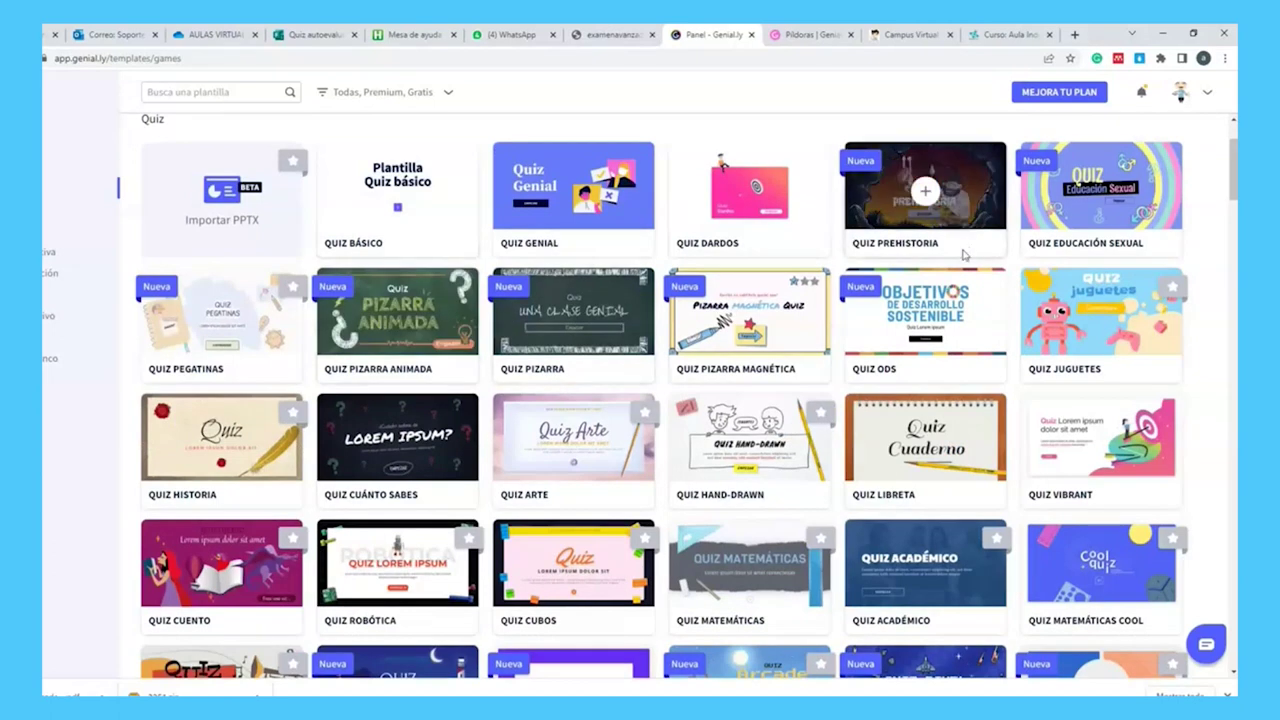
scroll(977, 205, down, 1)
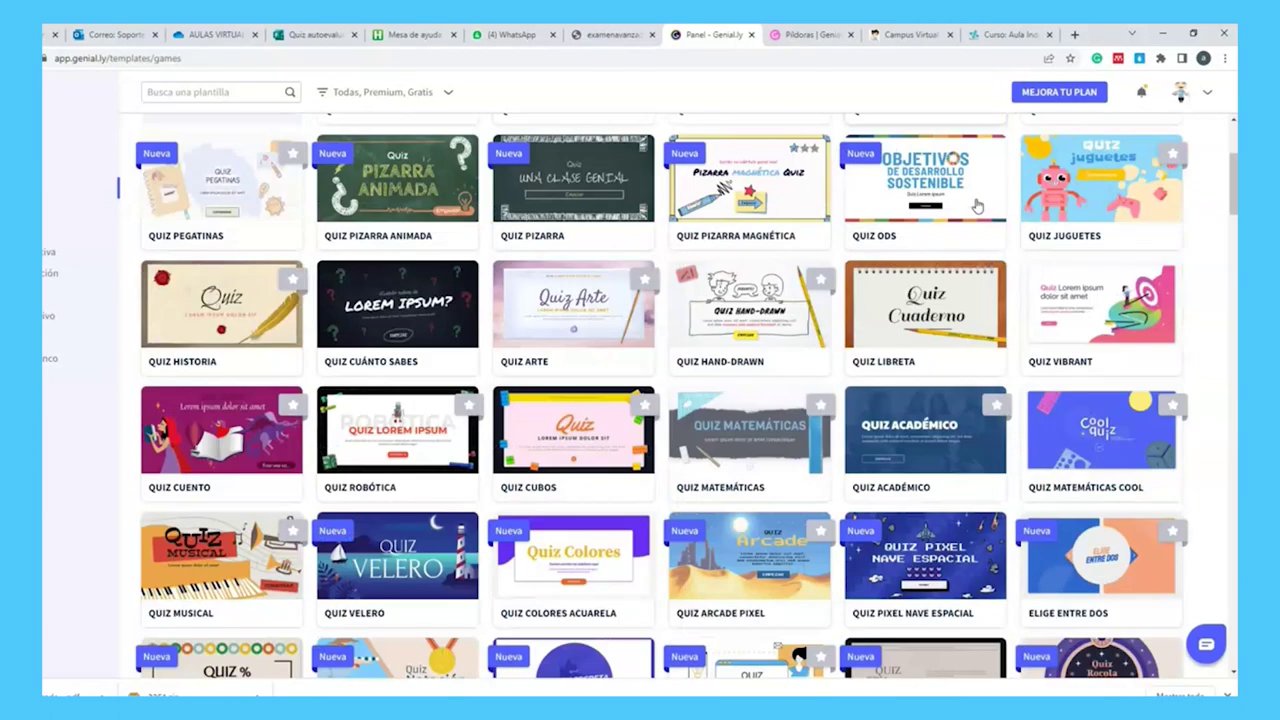
scroll(507, 280, down, 3)
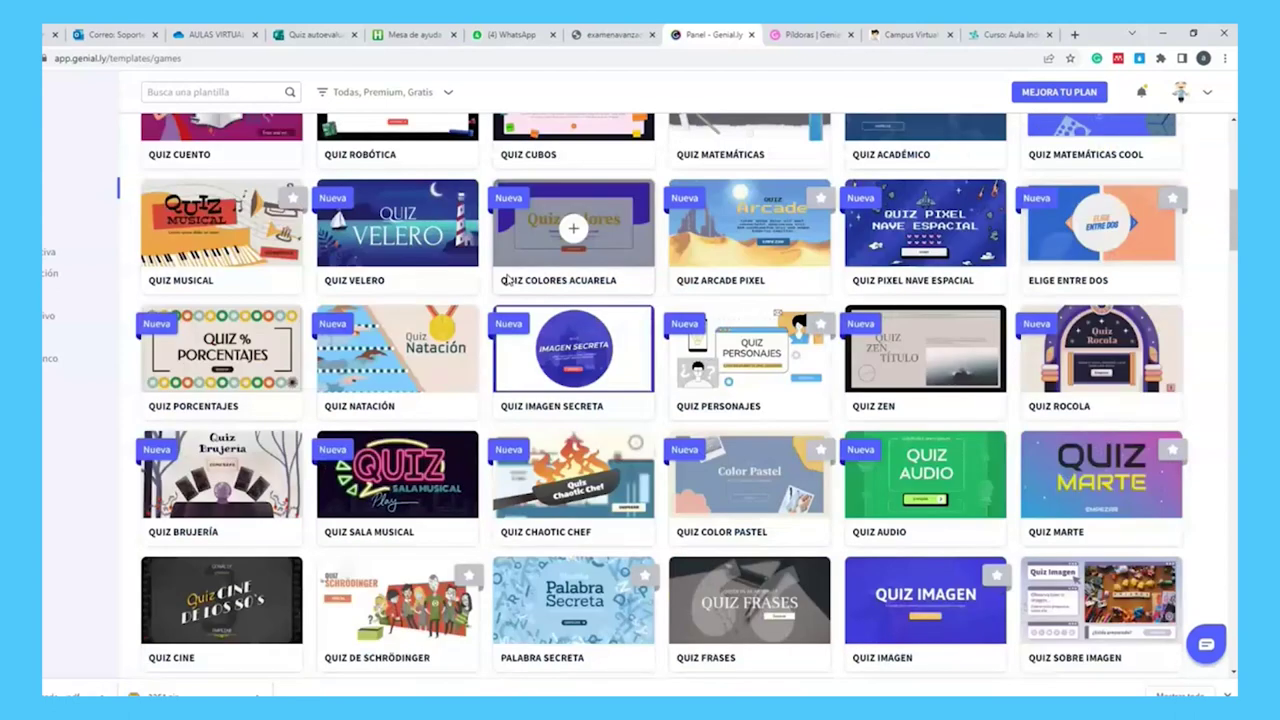
scroll(507, 280, down, 2)
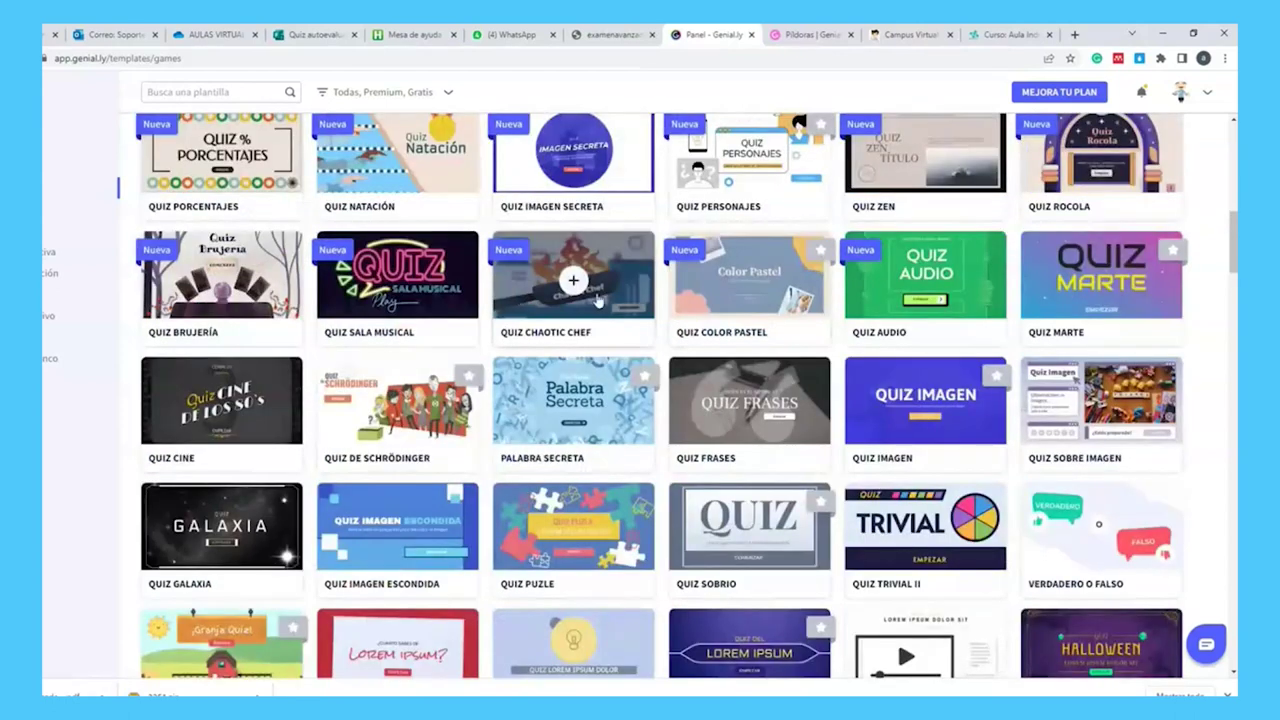
scroll(597, 300, down, 1)
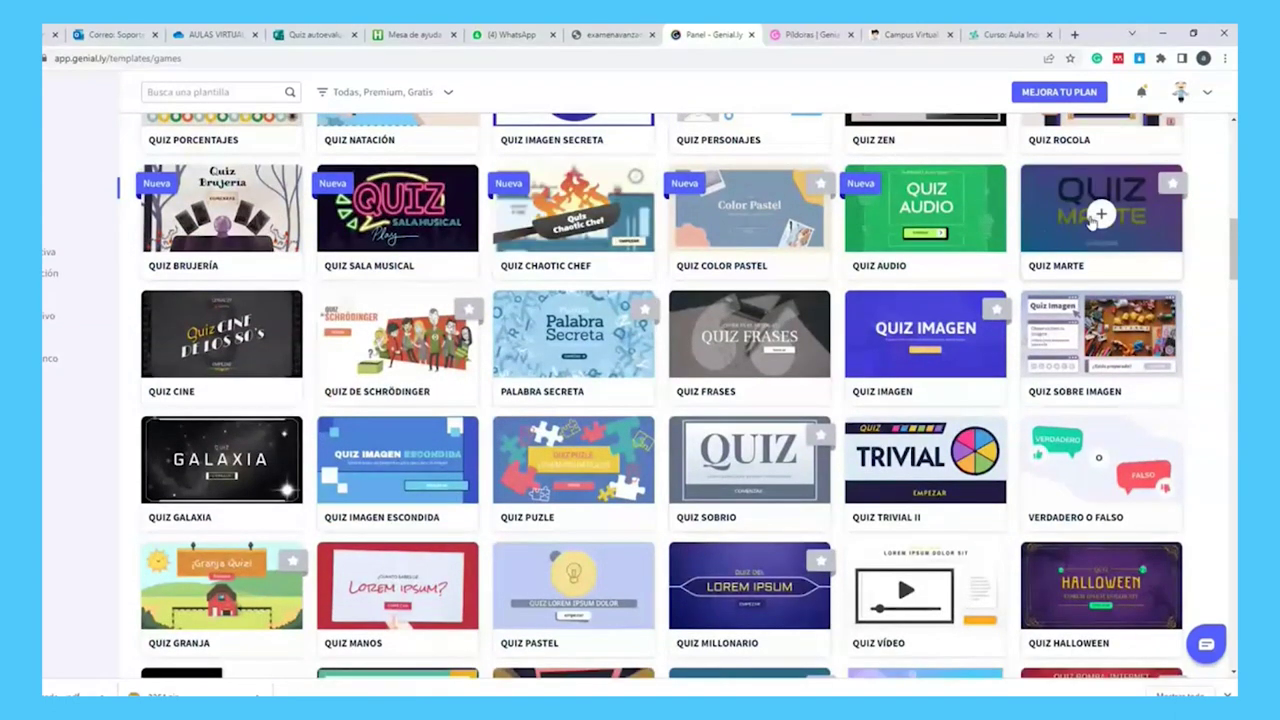
scroll(1095, 220, down, 2)
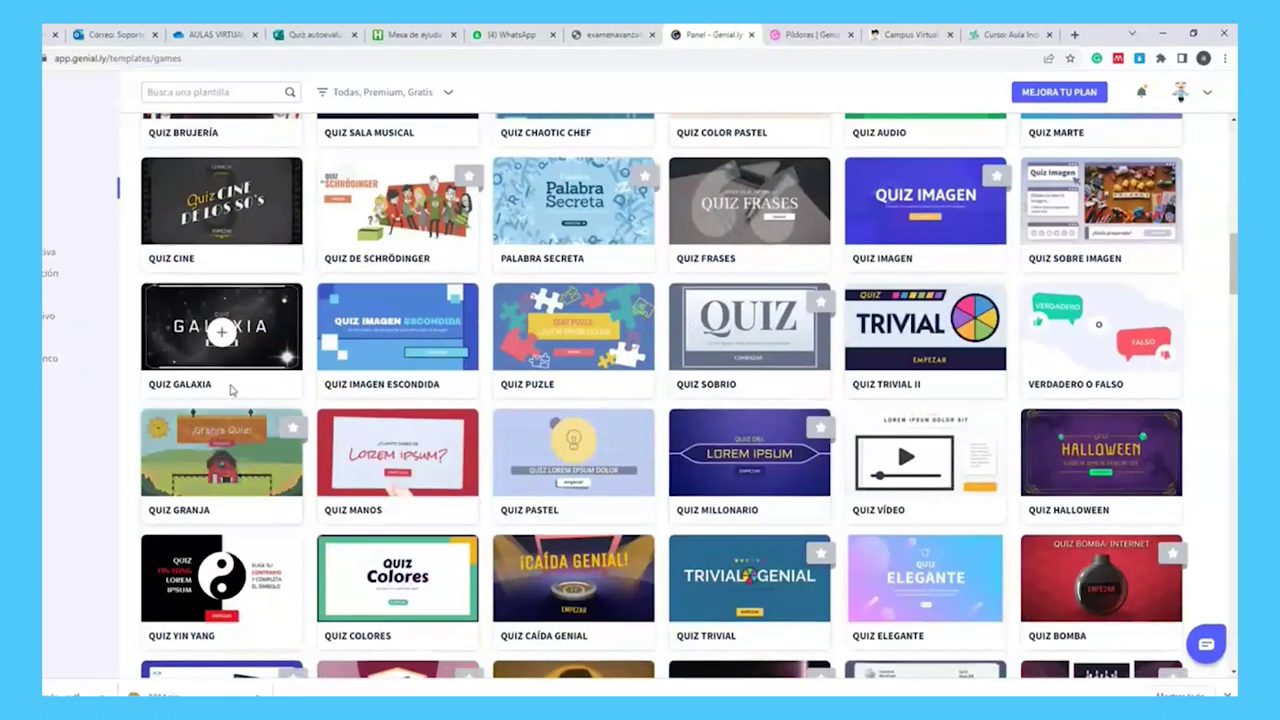
scroll(230, 390, down, 2)
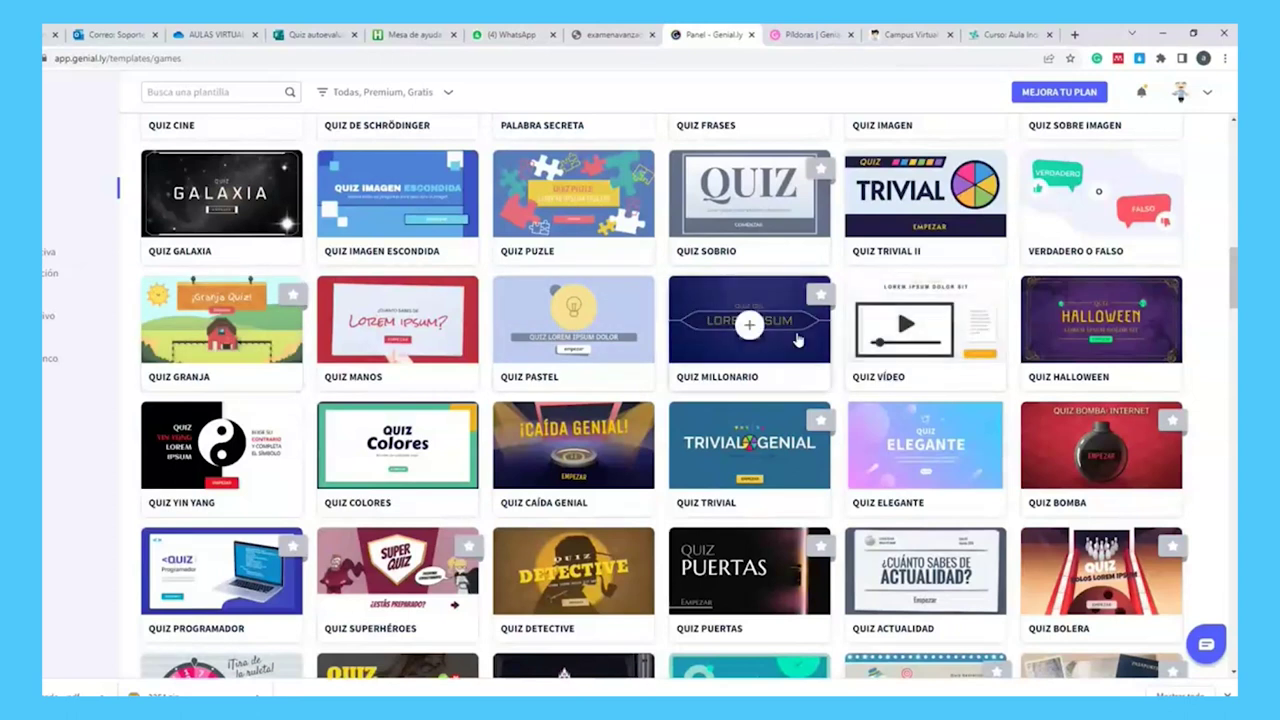
scroll(775, 358, down, 10)
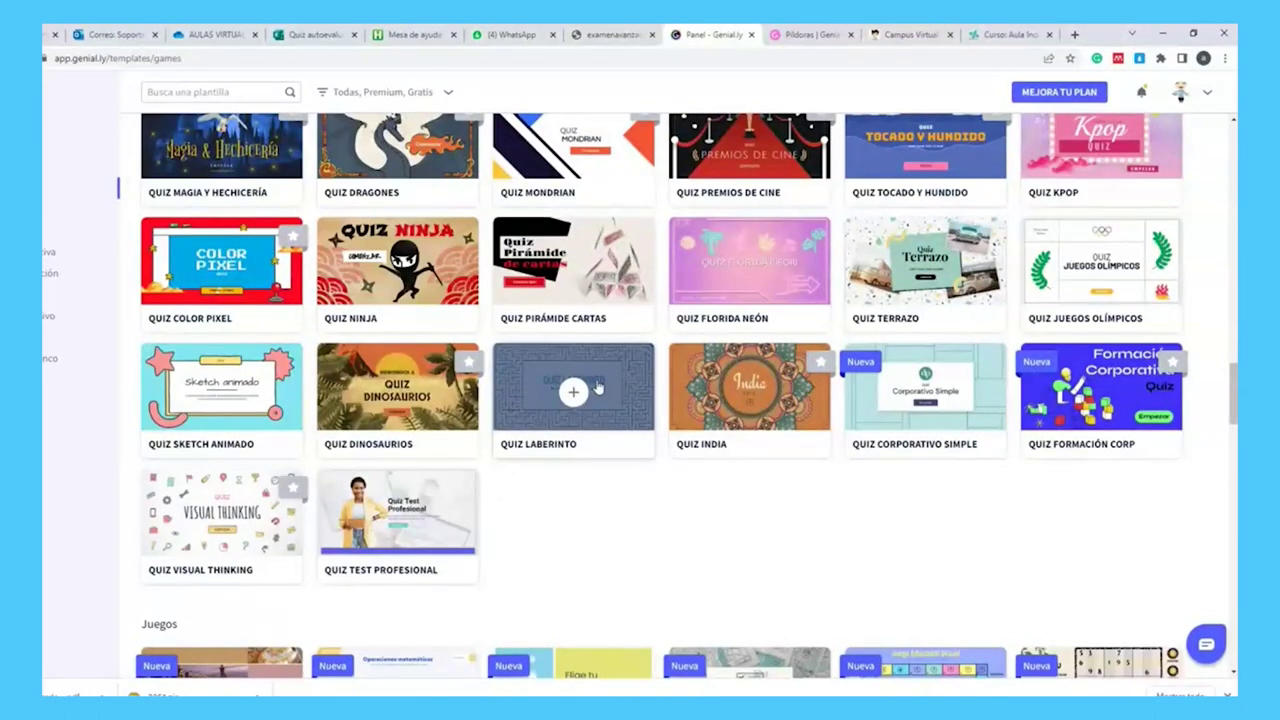
- Examine the Juegos templates in the Gamificación category, from the image, word and memory games to the board games
scroll(597, 387, down, 1)
scroll(597, 387, down, 6)
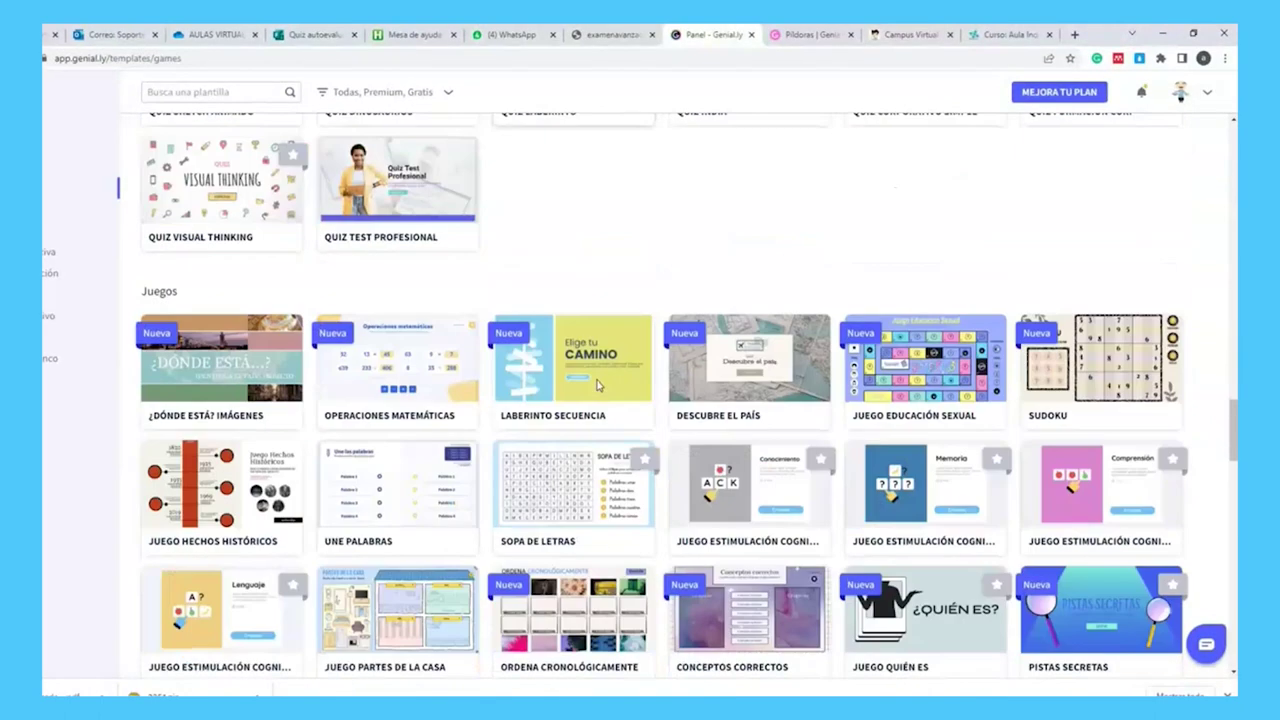
scroll(245, 255, down, 1)
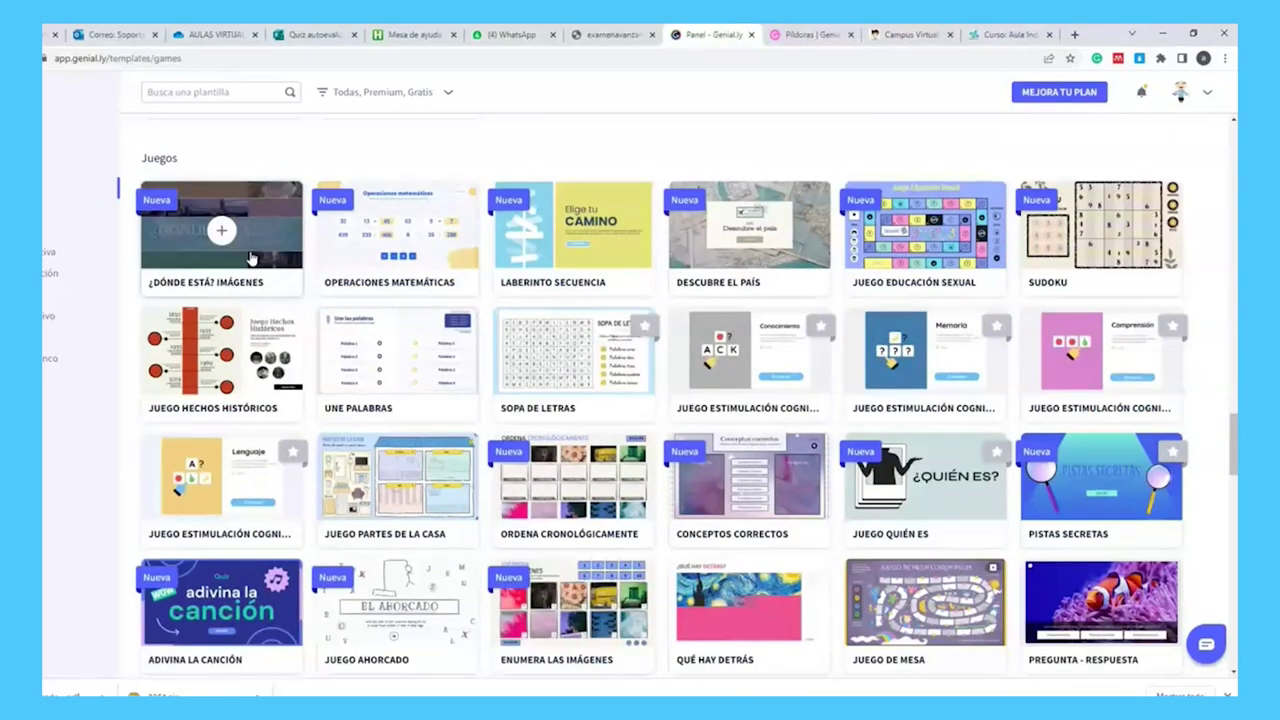
scroll(250, 258, down, 1)
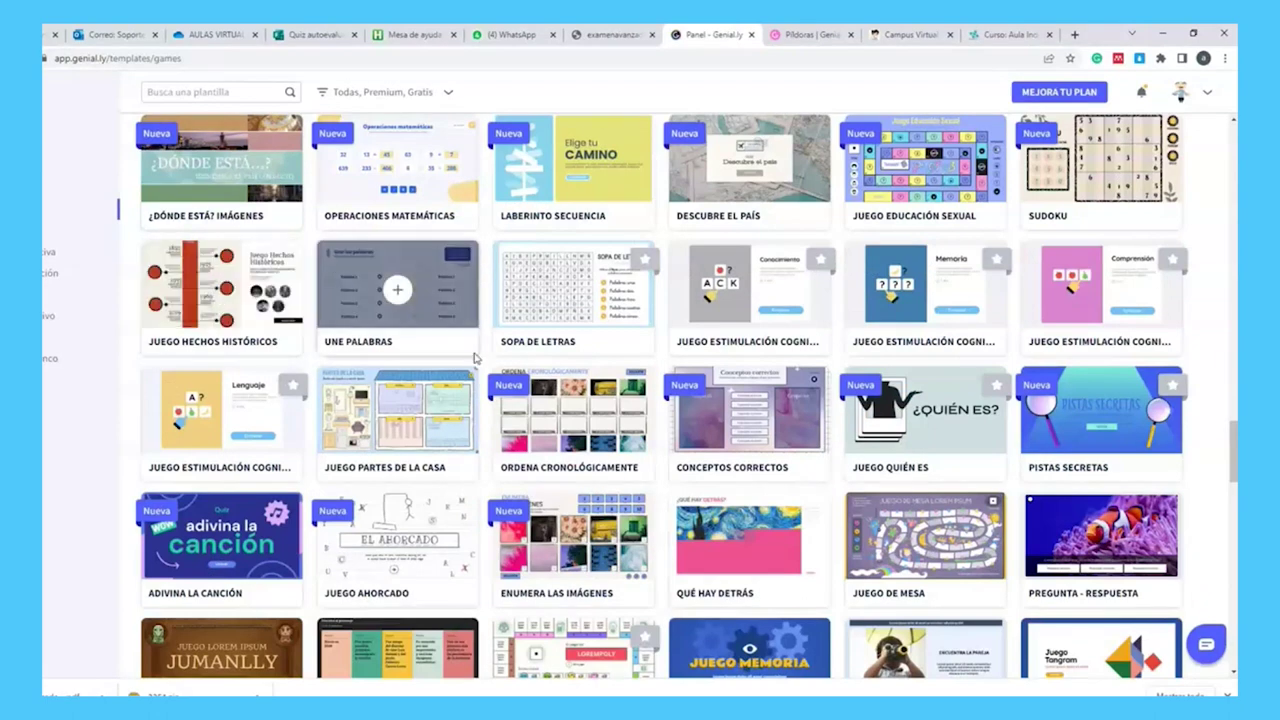
scroll(397, 415, down, 1)
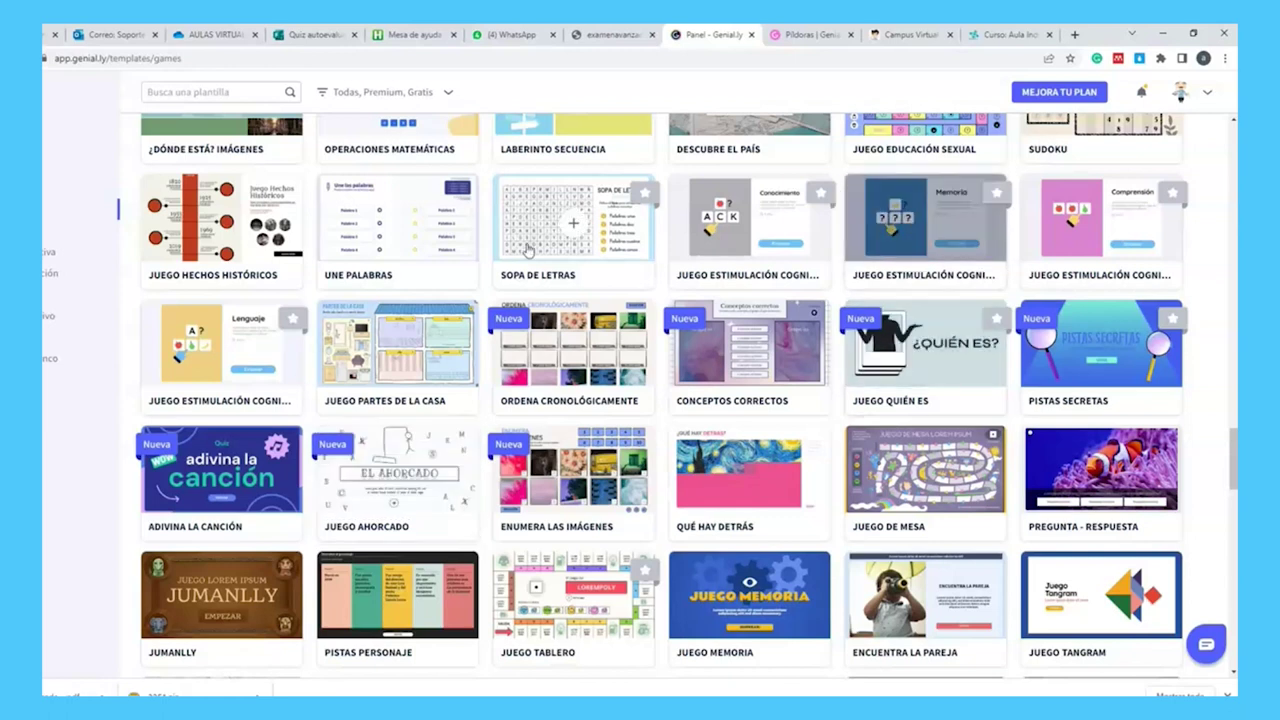
scroll(528, 249, up, 2)
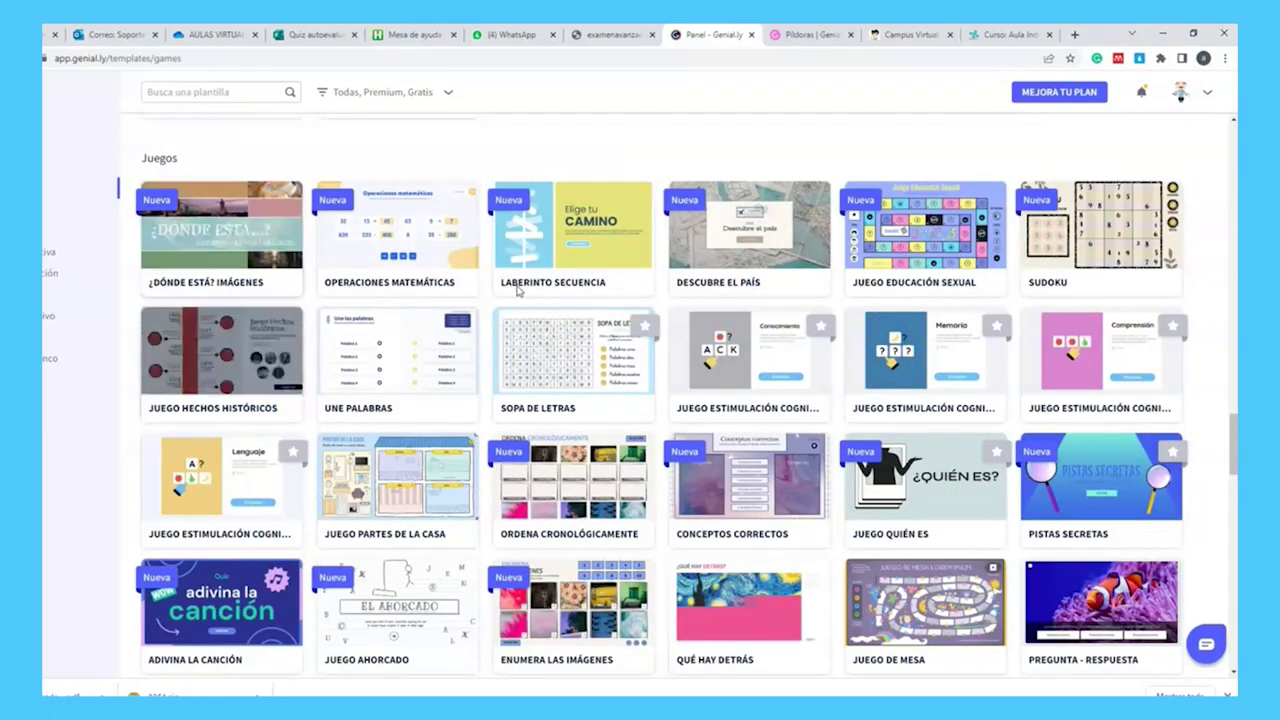
scroll(655, 280, down, 2)
scroll(655, 281, down, 2)
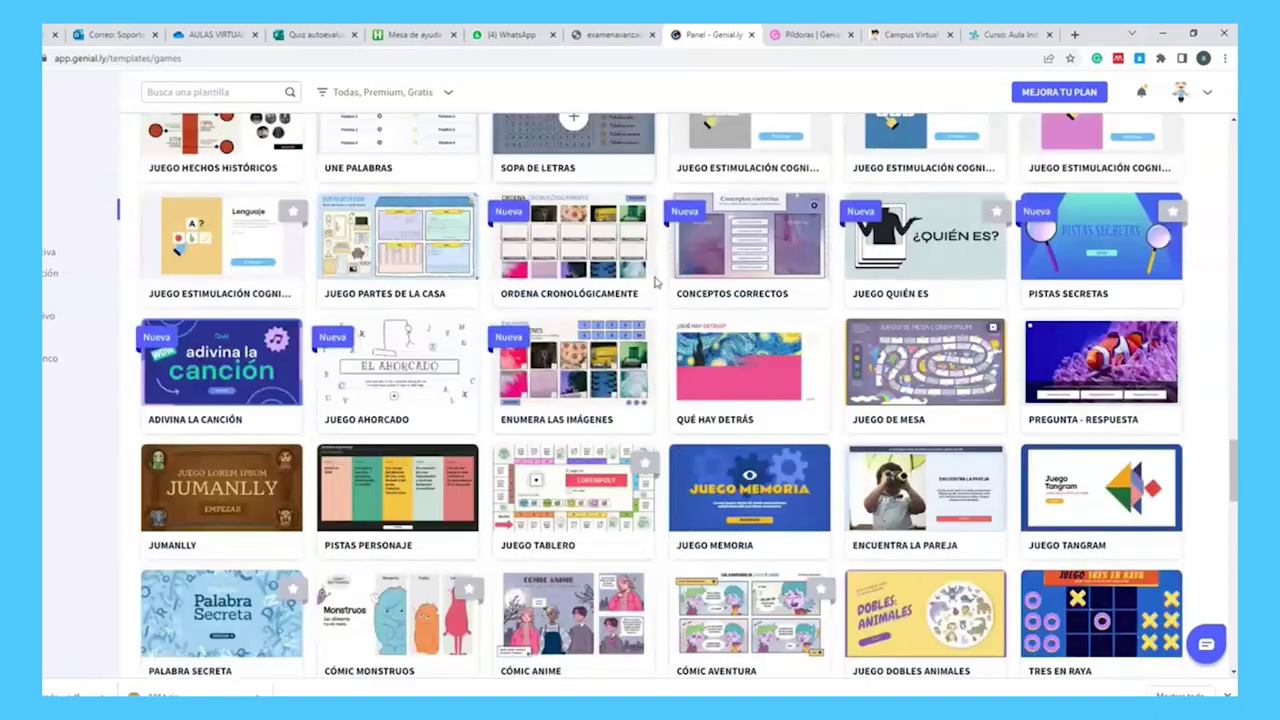
scroll(418, 387, down, 2)
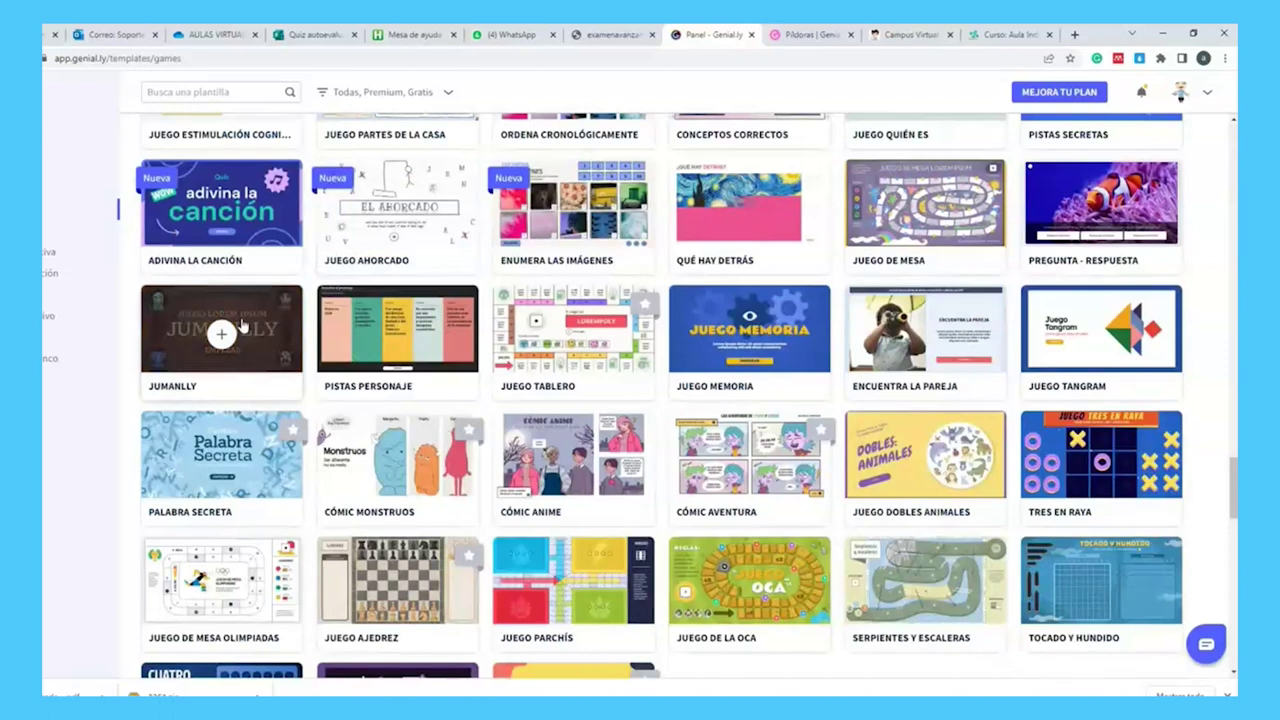
- Move past the Juegos templates to the Escape room section and examine its escape room and breakout templates
scroll(320, 300, down, 6)
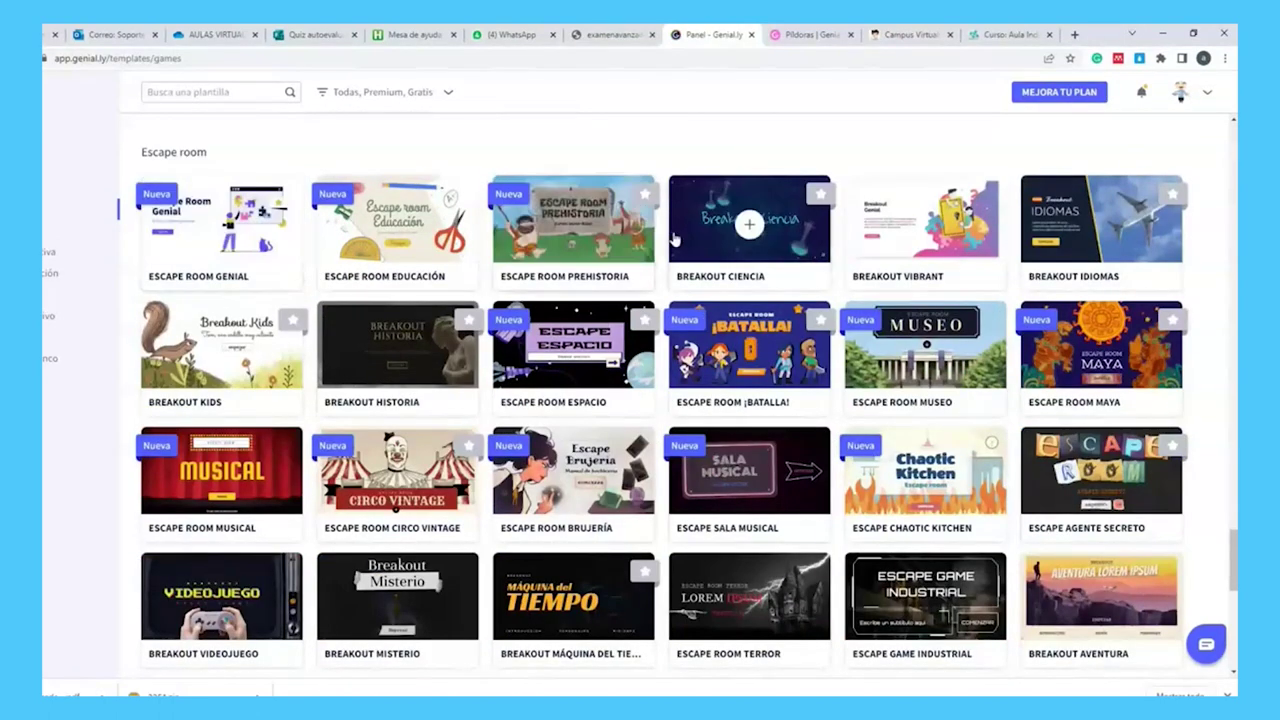
scroll(673, 239, down, 1)
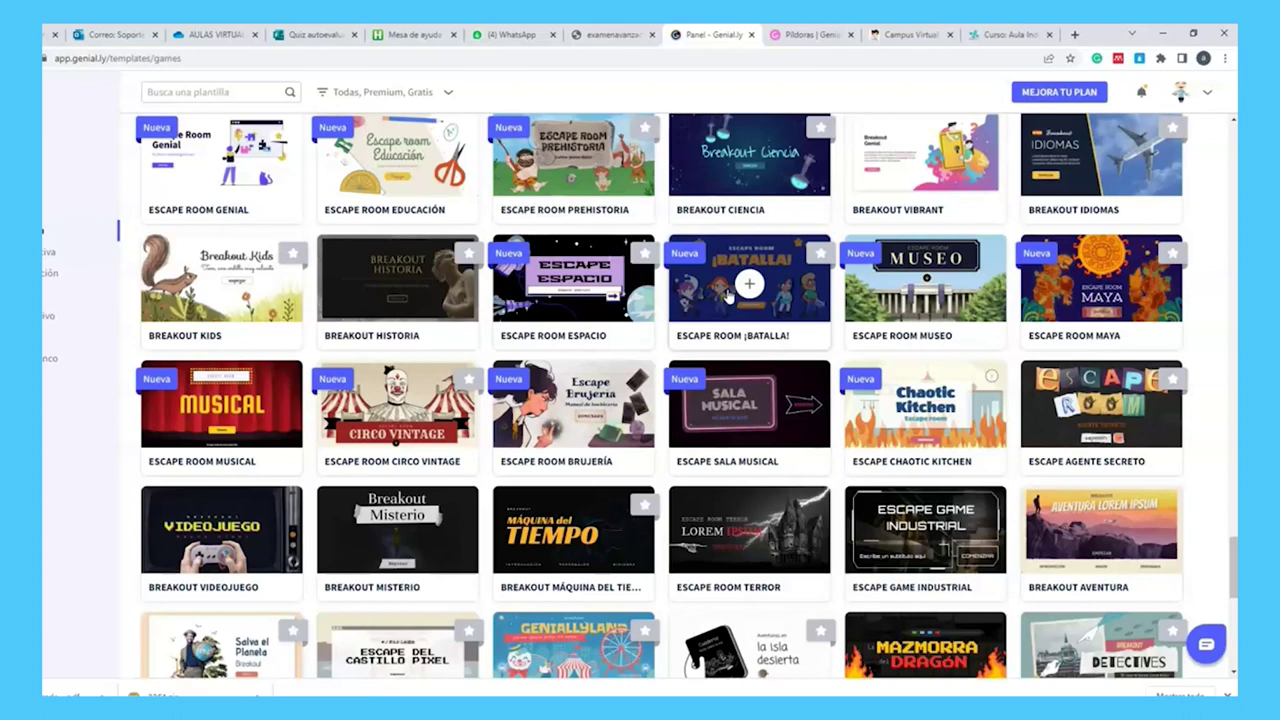
scroll(728, 290, down, 1)
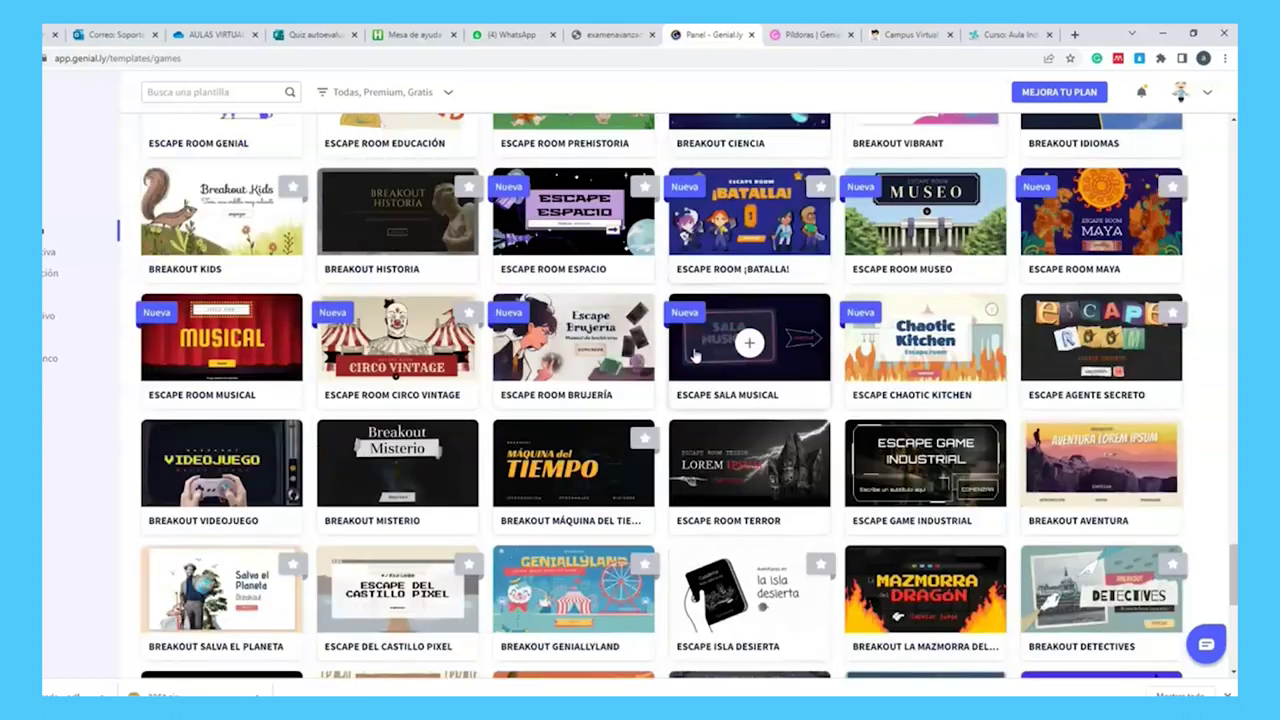
scroll(686, 362, down, 1)
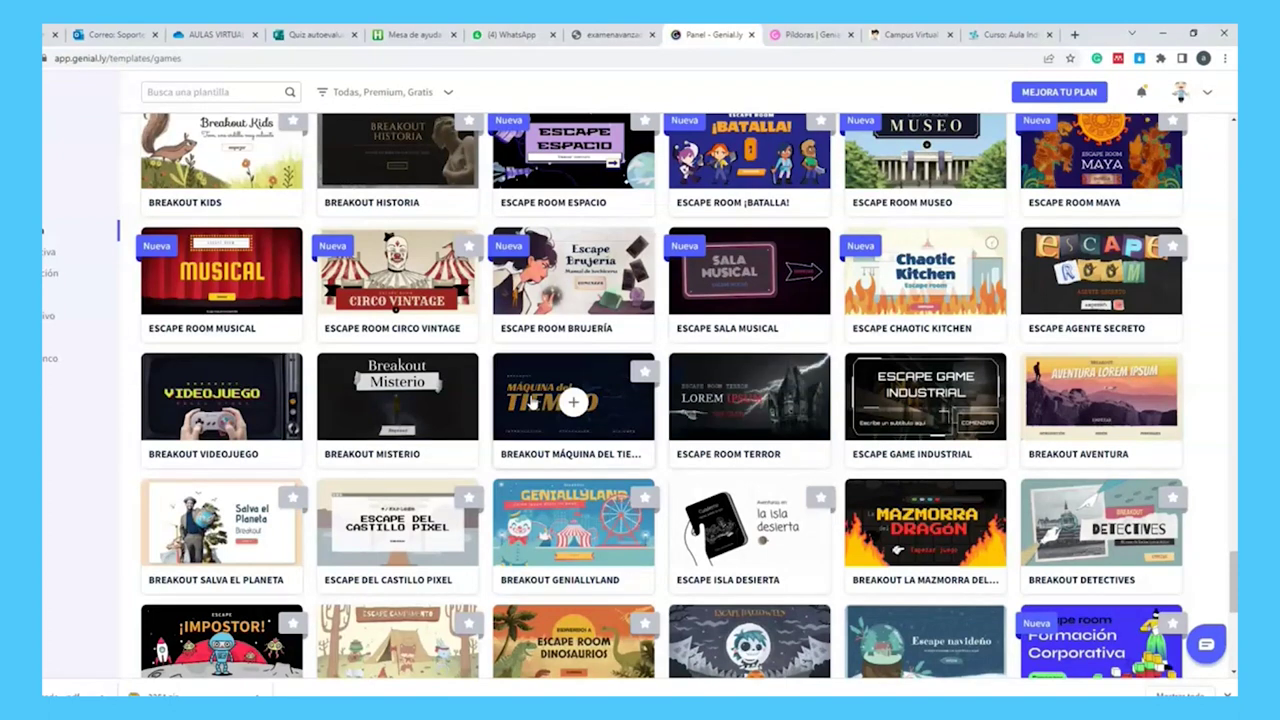
scroll(531, 403, down, 1)
- Open the Imagen interactiva category and preview the example The Most Famous Selfie in the World, closing the preview
click(45, 253)
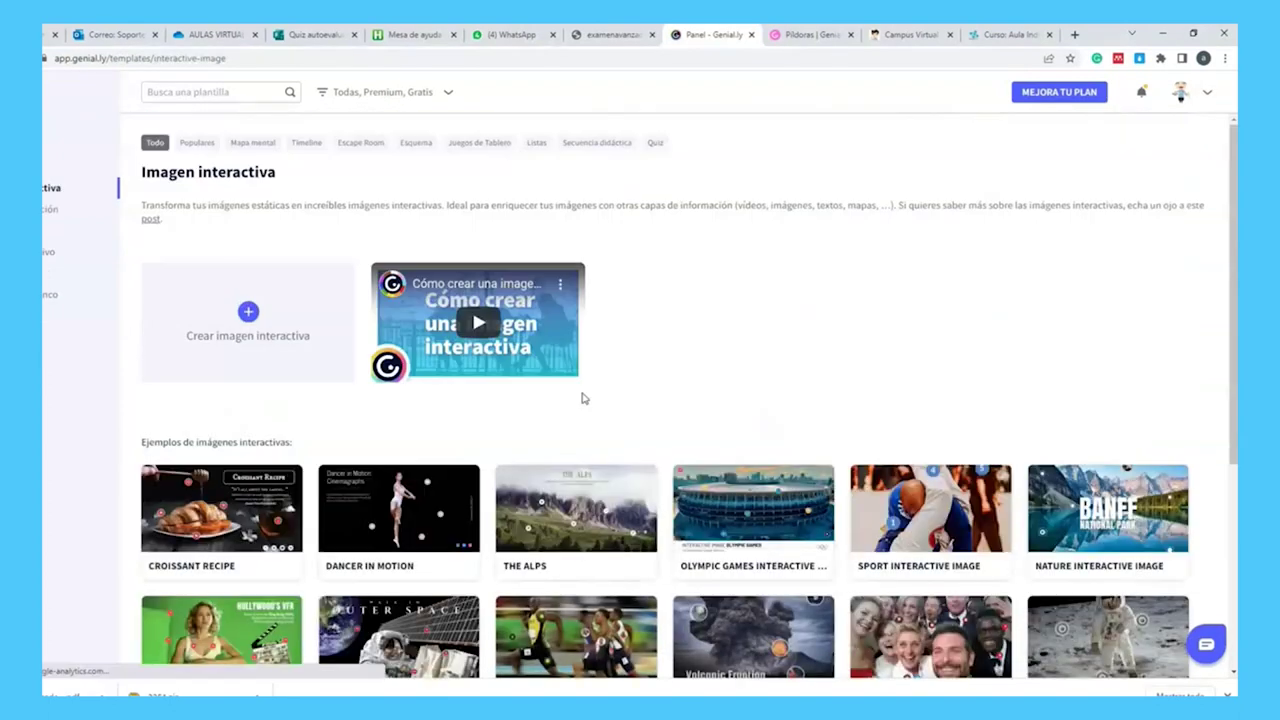
scroll(583, 397, down, 1)
click(930, 505)
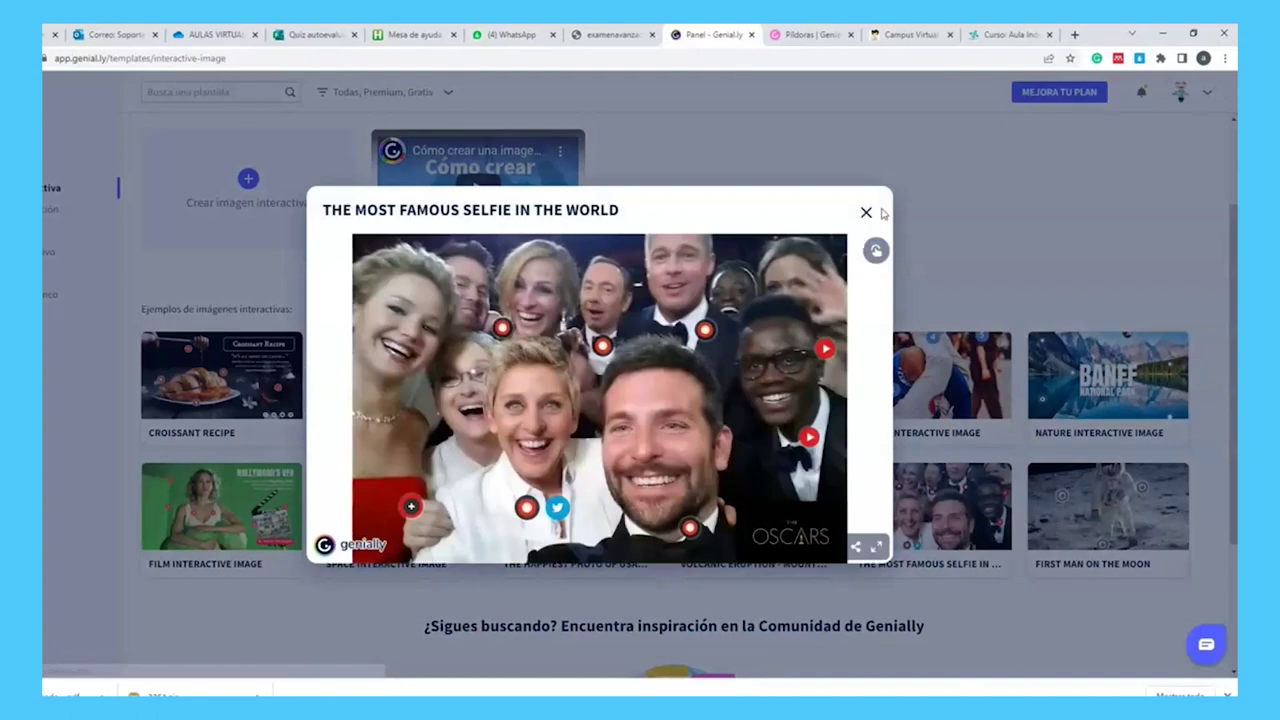
click(867, 213)
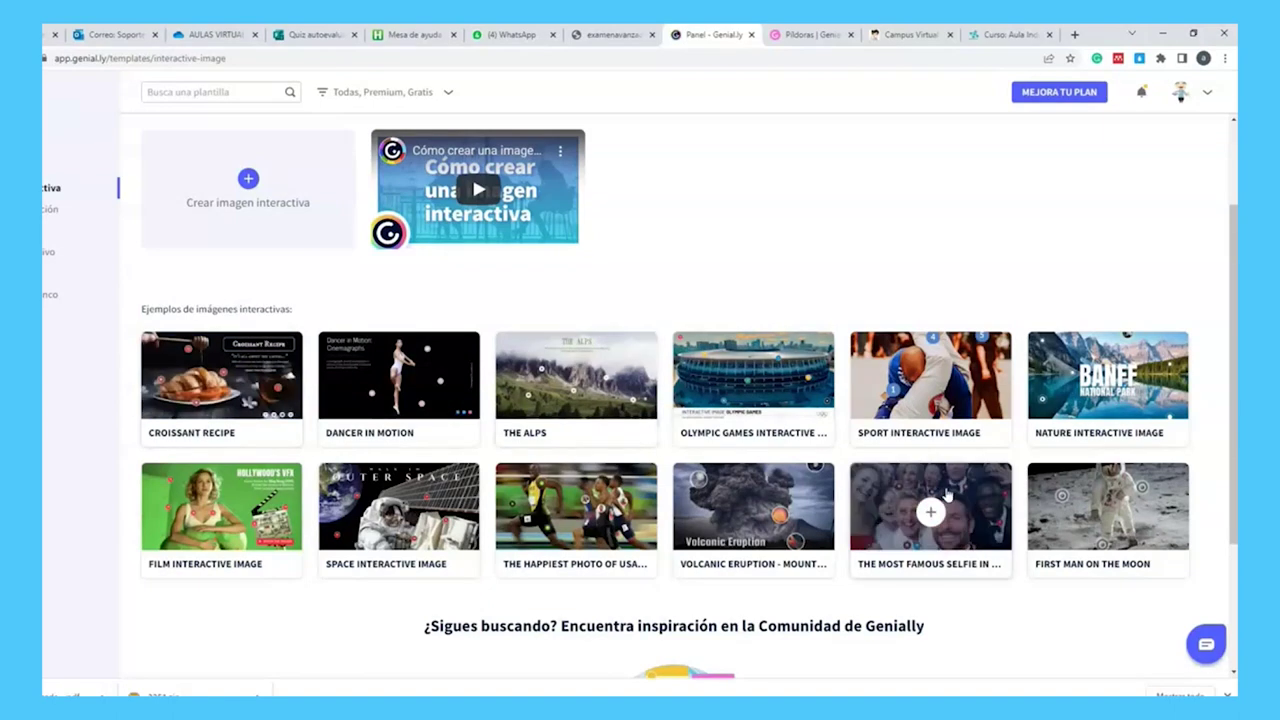
- Preview the famous selfie example again, view the video behind its upper play hotspot twice, and close the preview
click(940, 500)
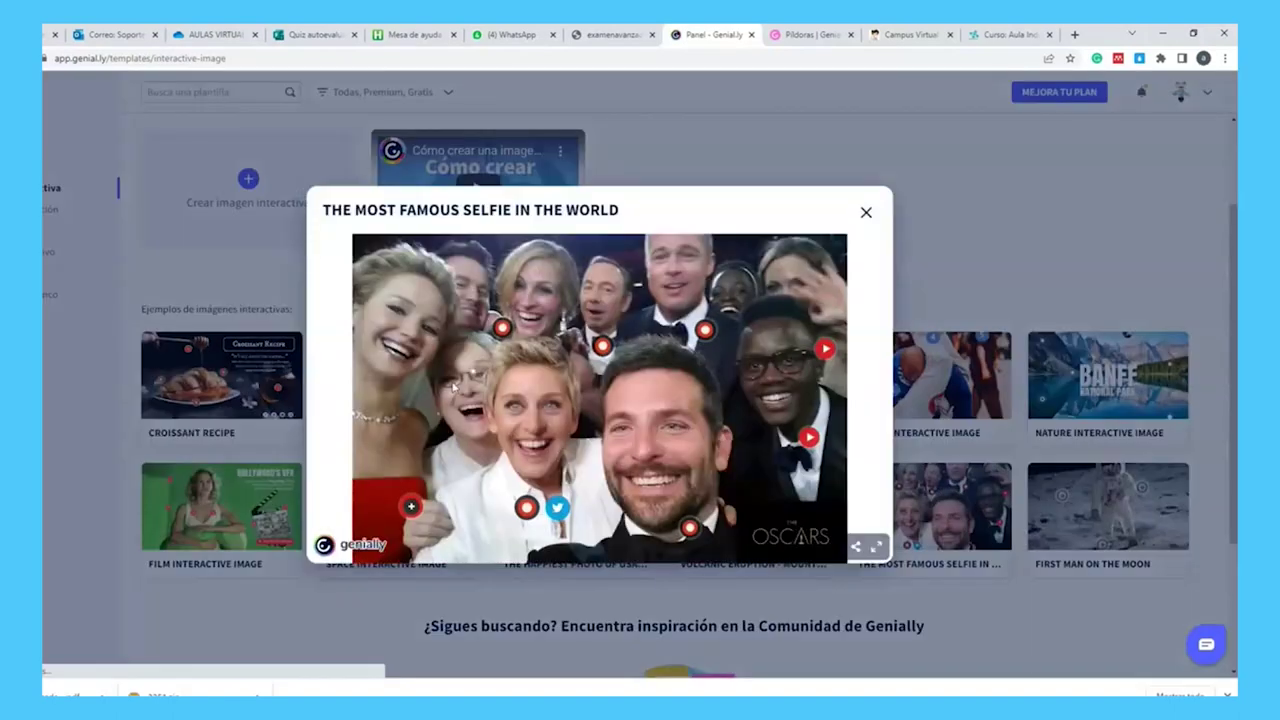
click(825, 350)
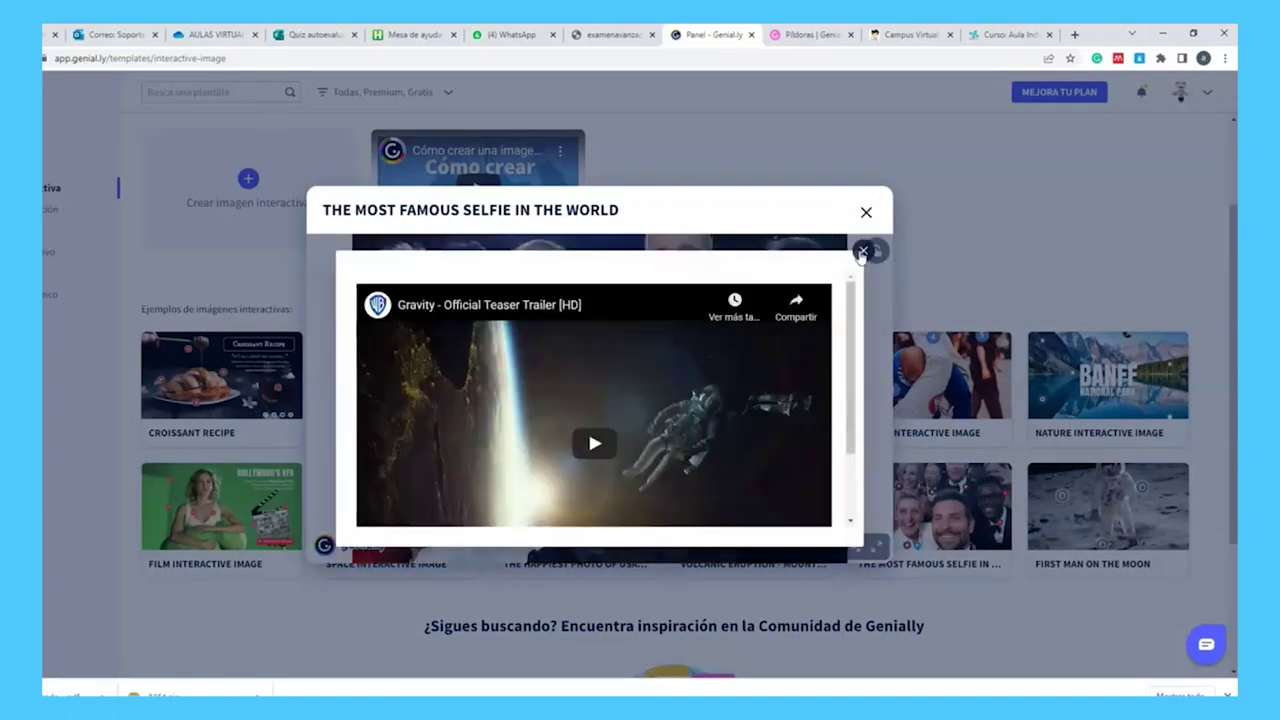
click(862, 251)
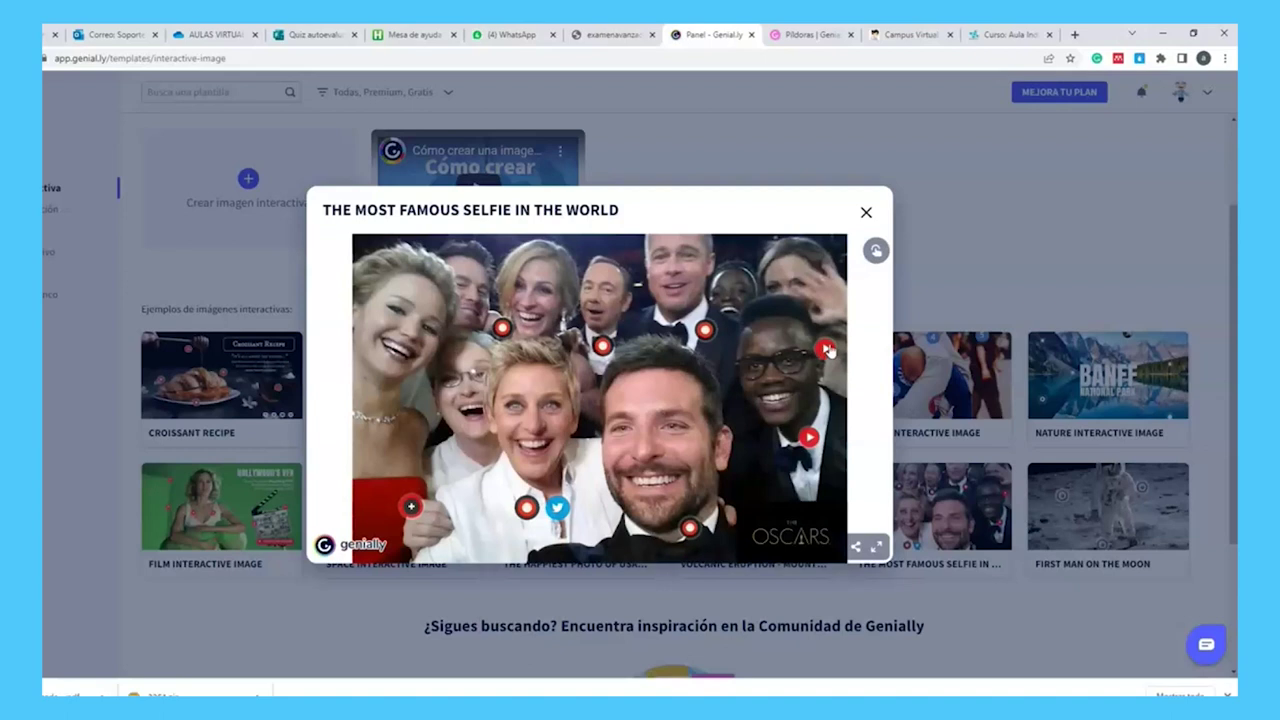
click(826, 350)
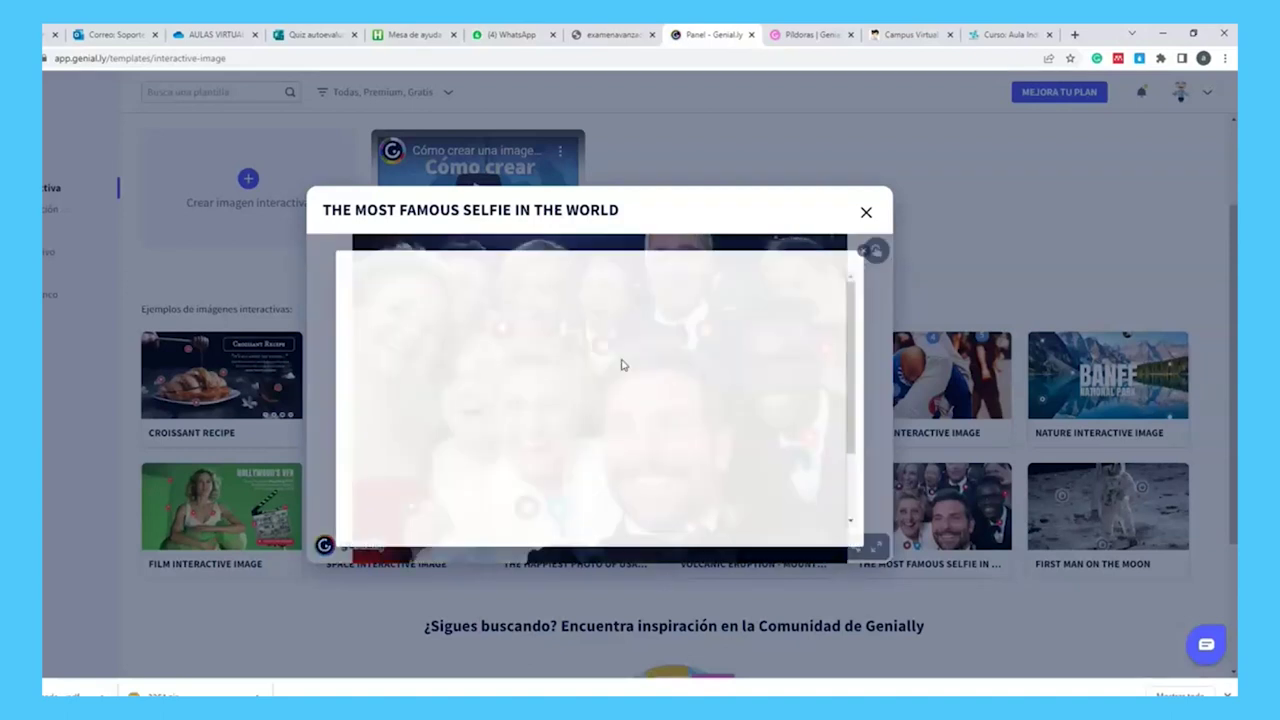
click(863, 251)
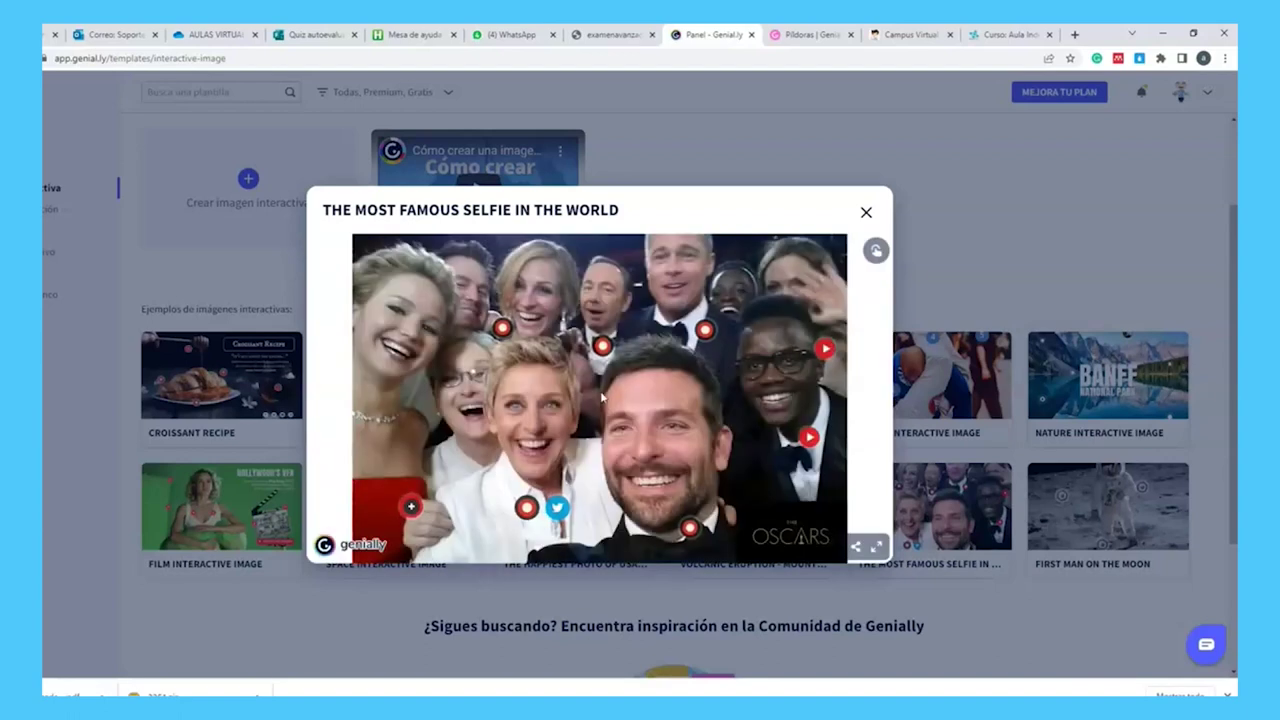
click(866, 214)
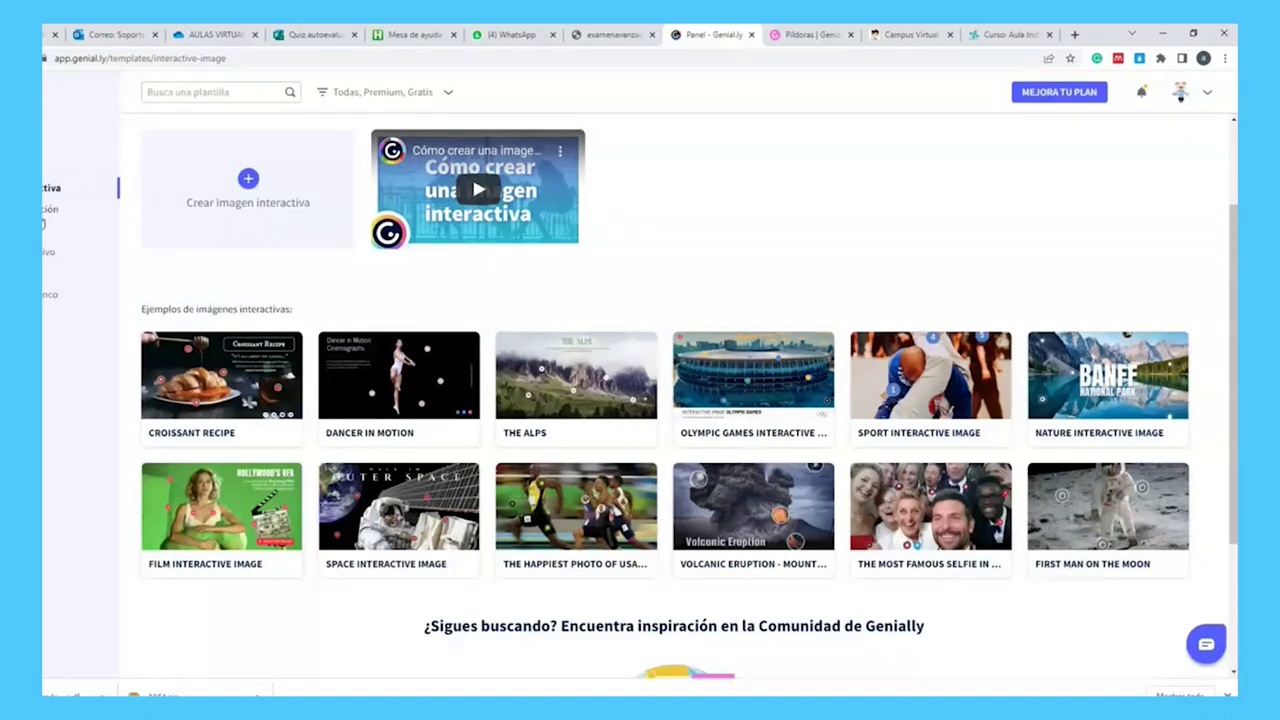
- Open the Video presentación category, browse its templates and play the preview of Vector y papel
click(44, 212)
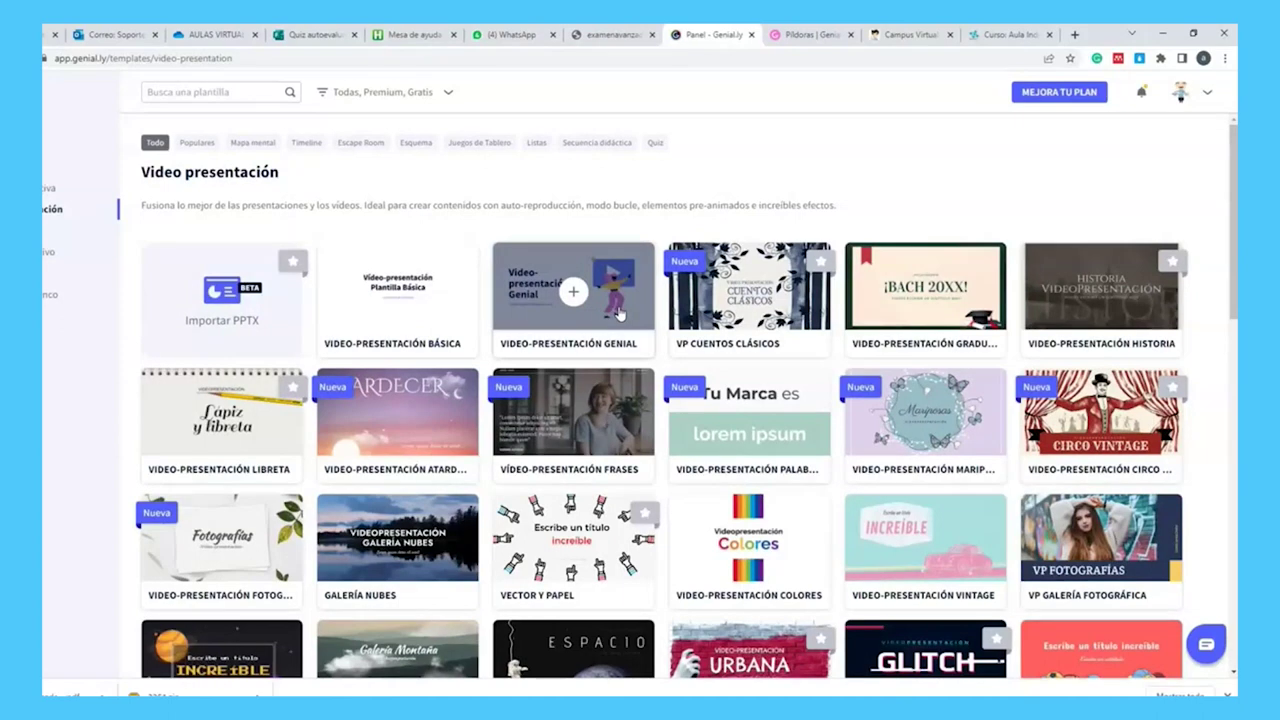
scroll(513, 320, down, 2)
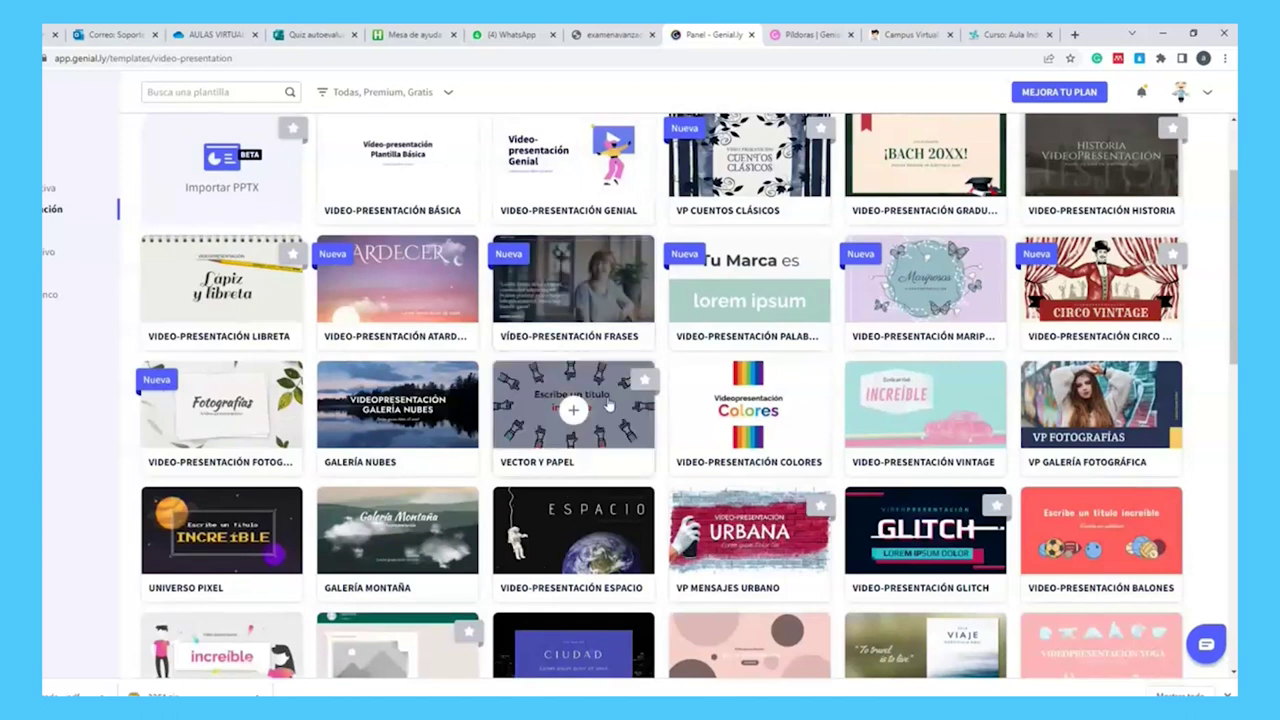
click(533, 389)
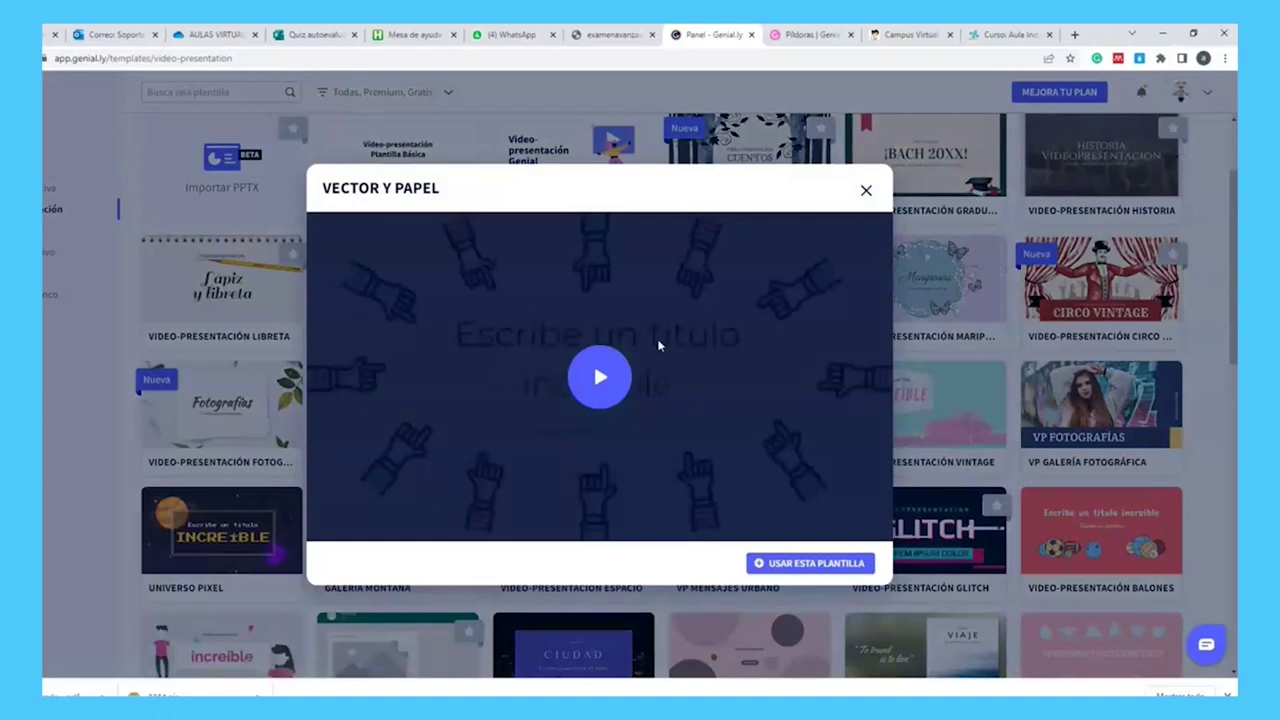
click(596, 385)
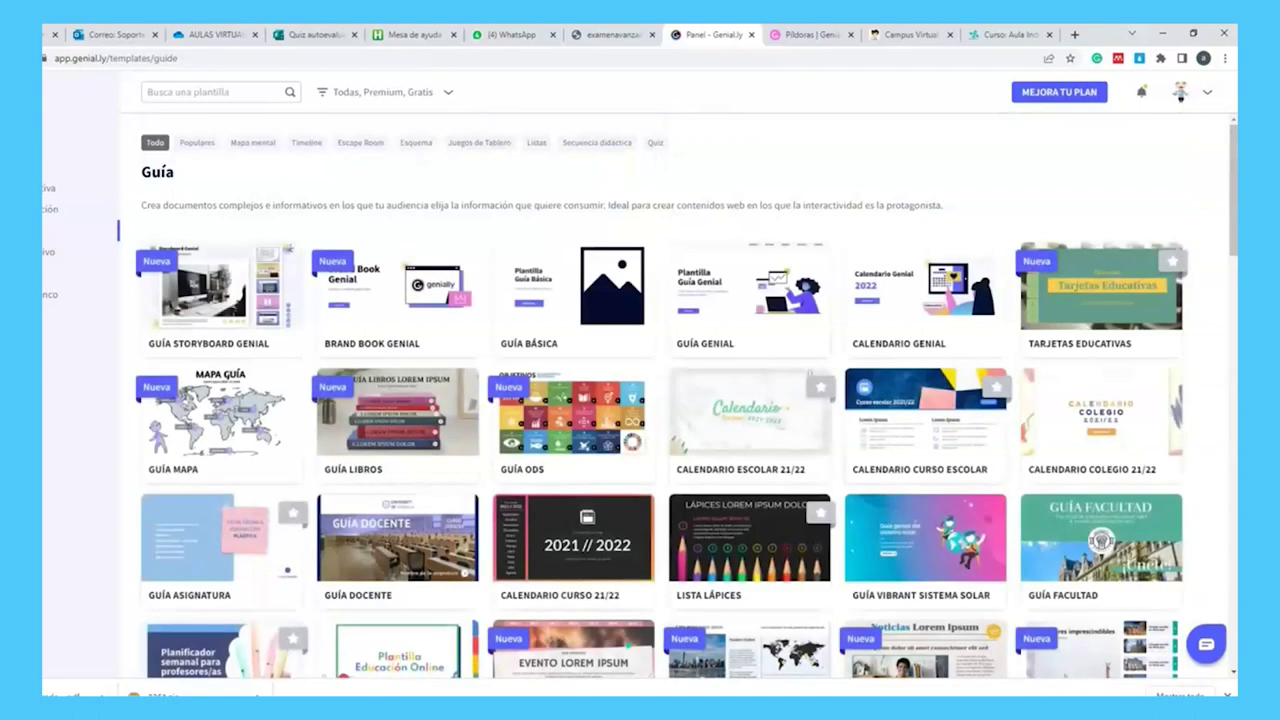
- Browse the Guía templates to the end, and open the Material formativo category to examine its Módulos didácticos
scroll(446, 346, down, 8)
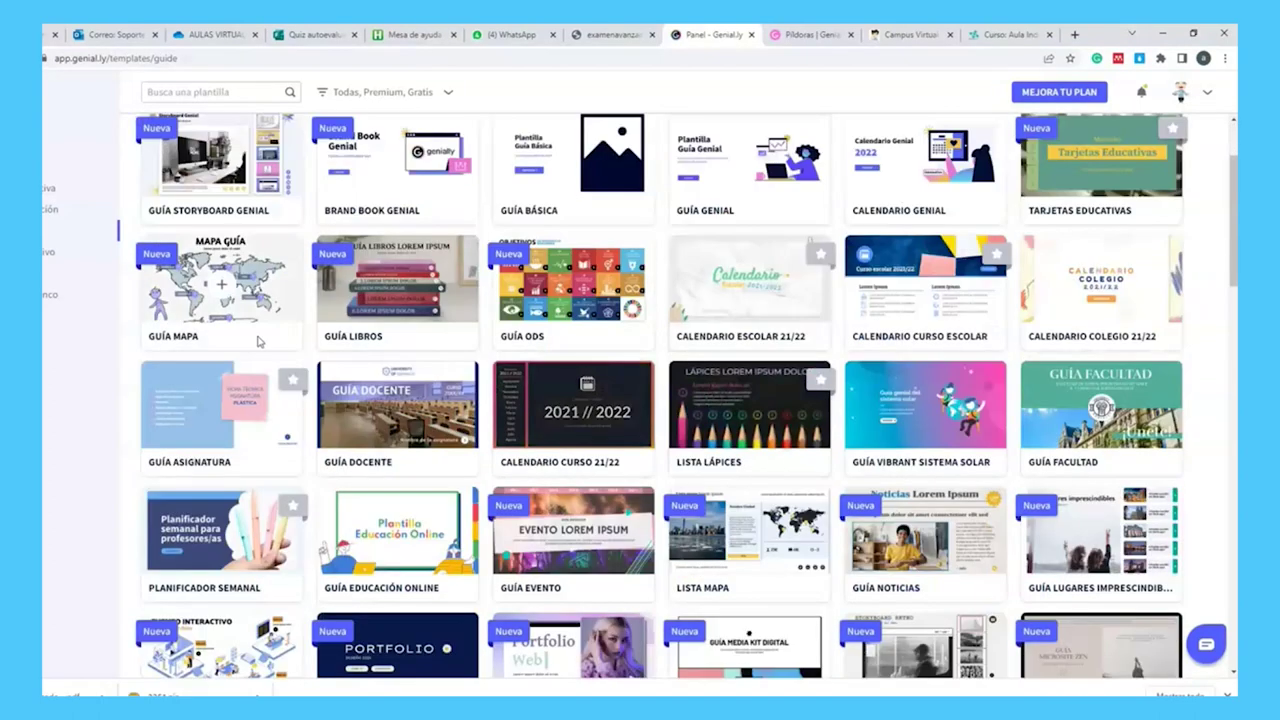
scroll(446, 346, down, 2)
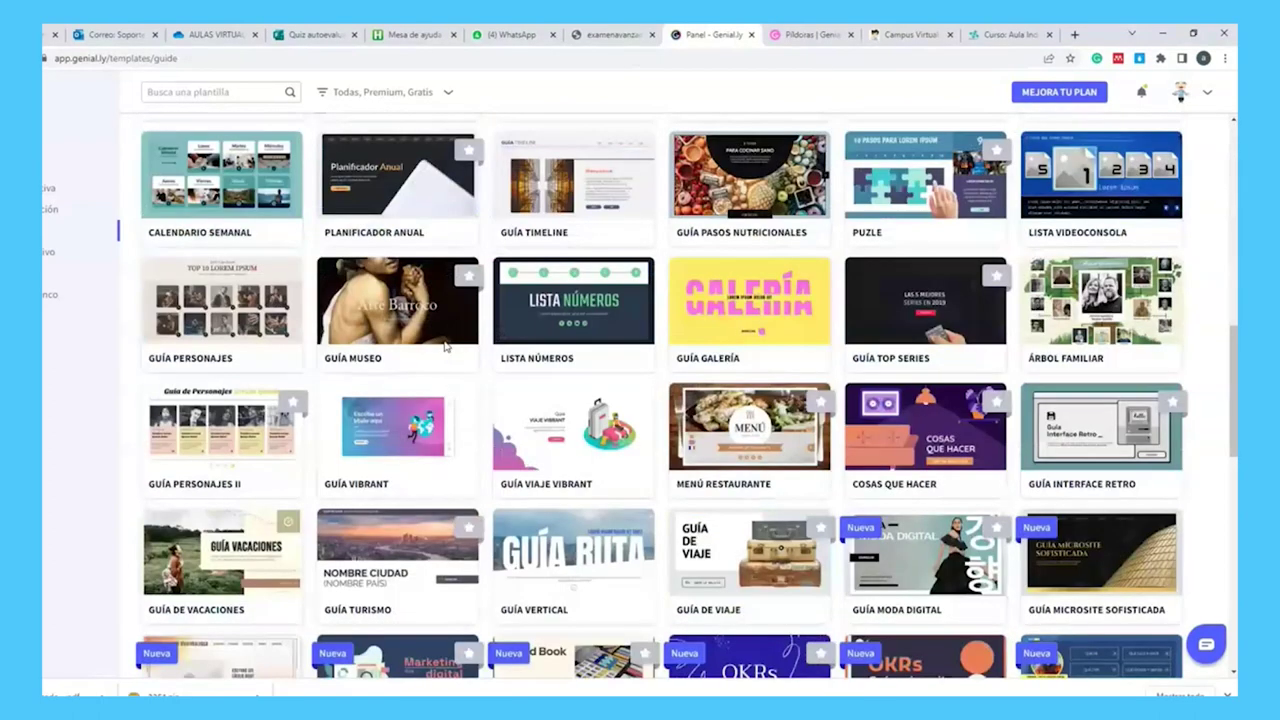
scroll(446, 346, down, 3)
scroll(446, 346, down, 6)
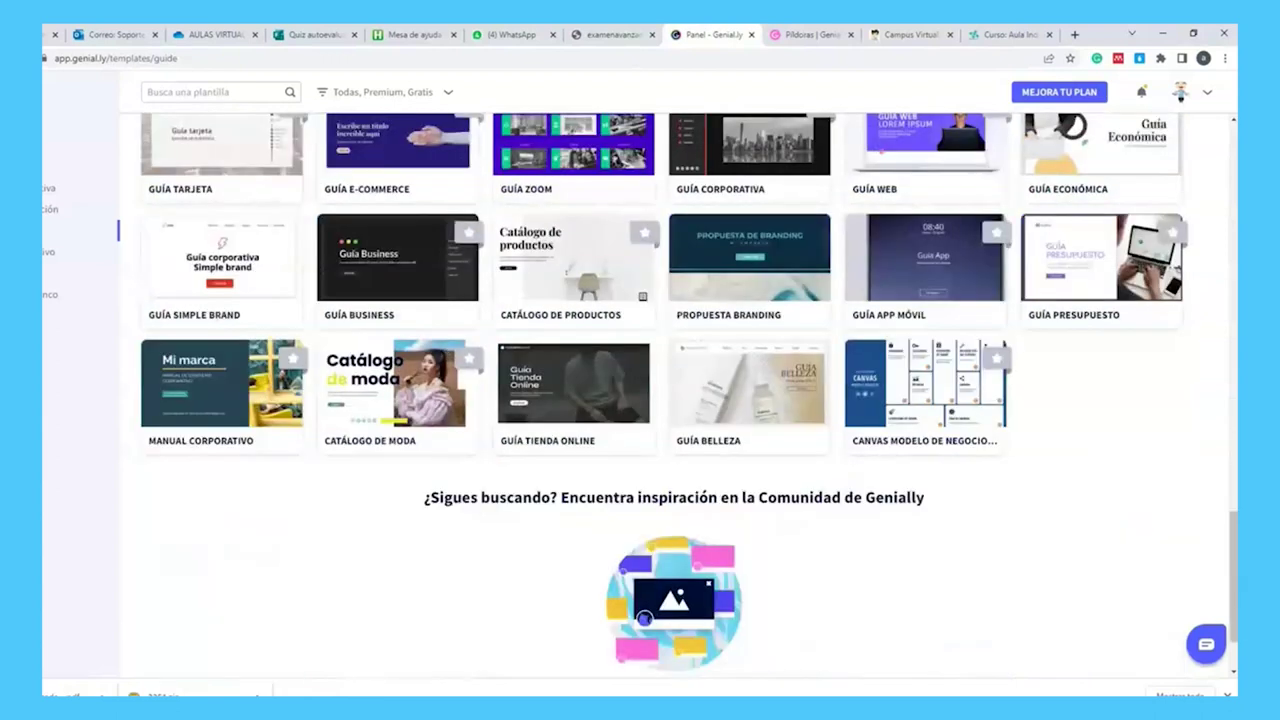
click(50, 251)
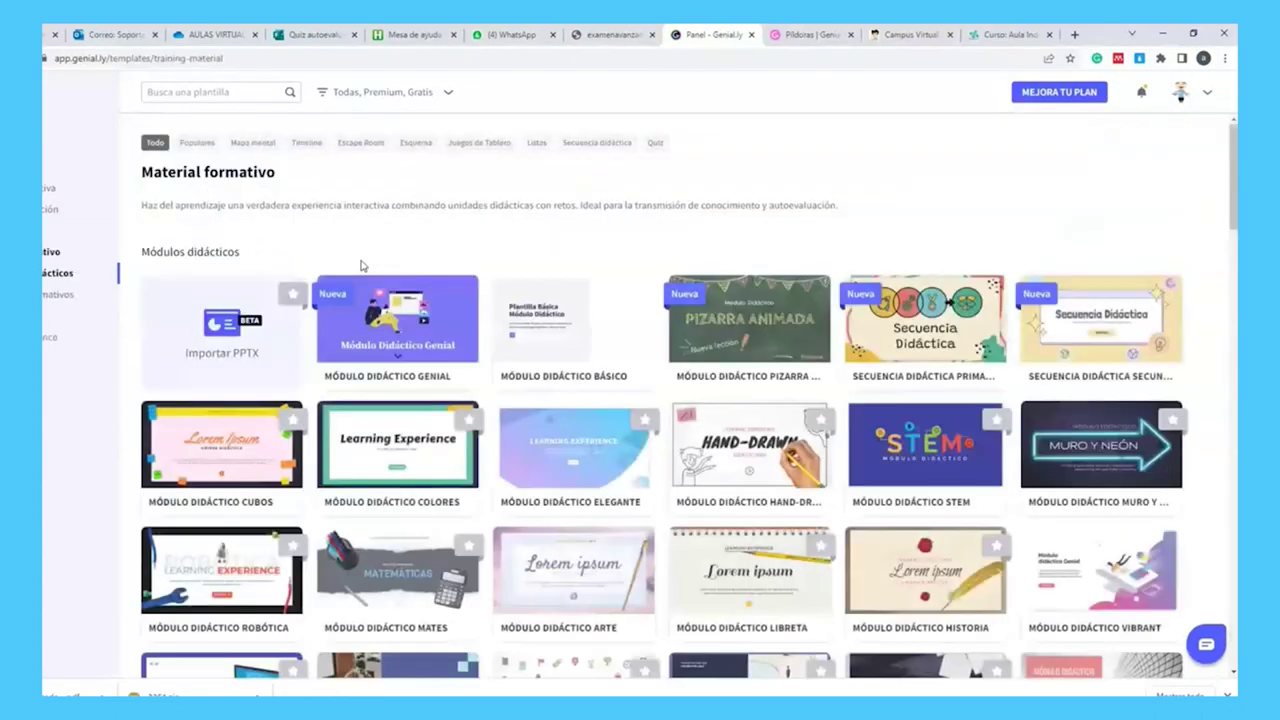
scroll(836, 352, down, 3)
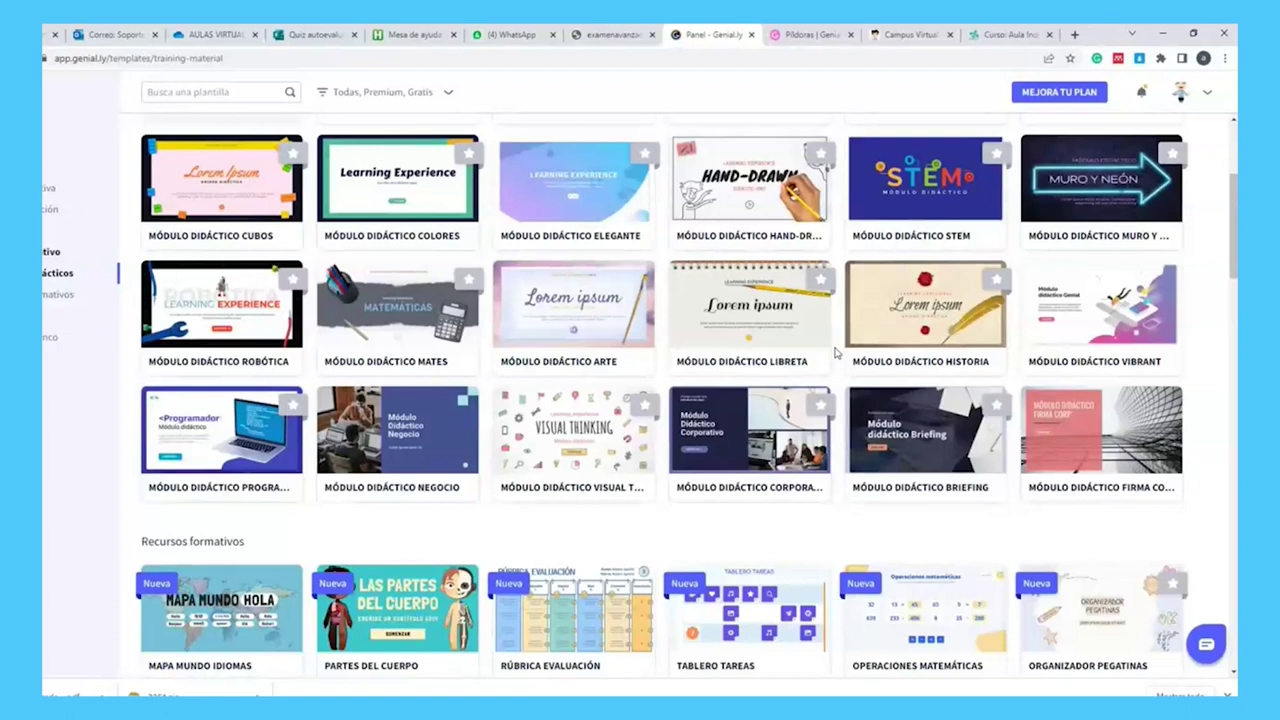
- Open the Más category, browse the Personal branding templates and preview CV Microsite, closing the preview
click(90, 315)
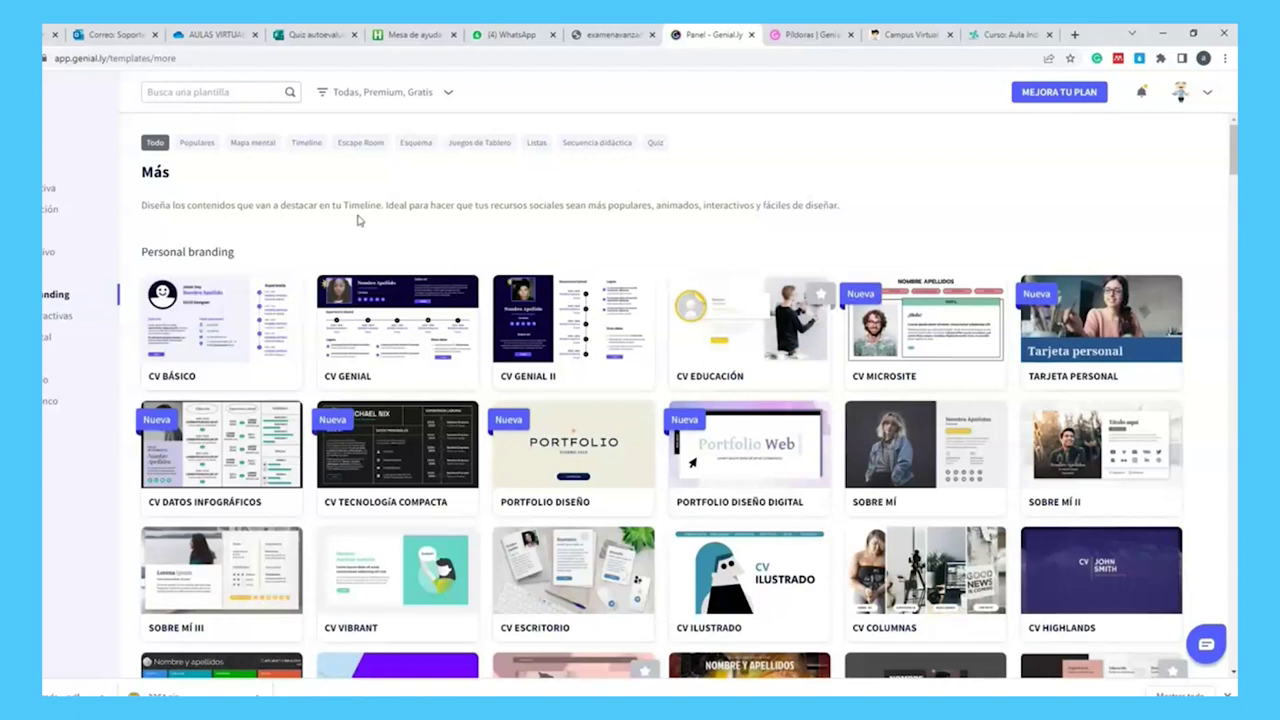
scroll(362, 224, down, 2)
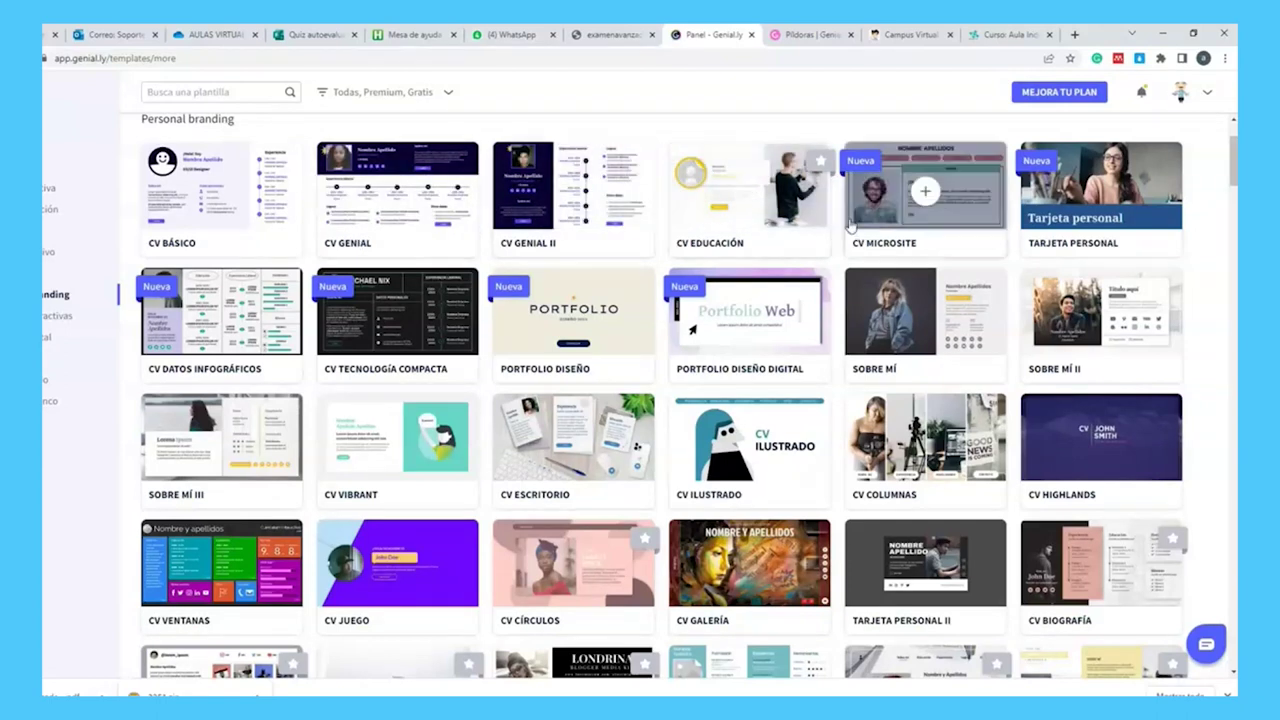
click(922, 195)
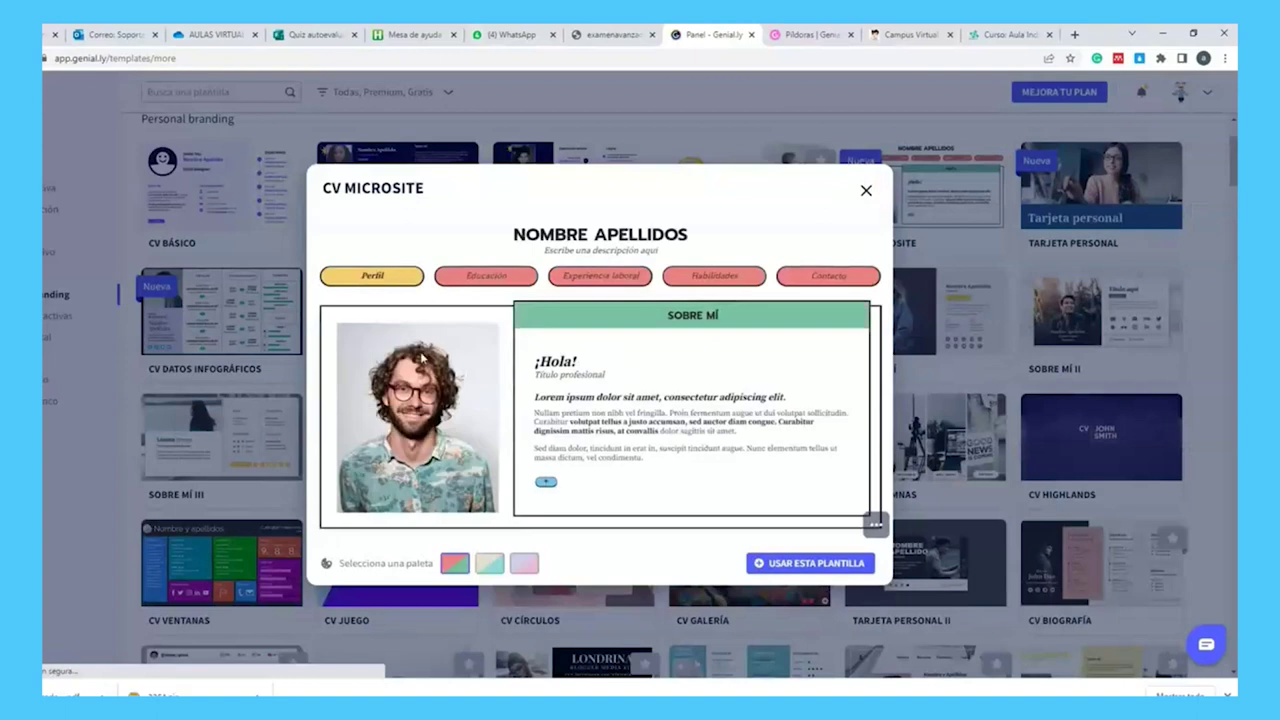
click(866, 190)
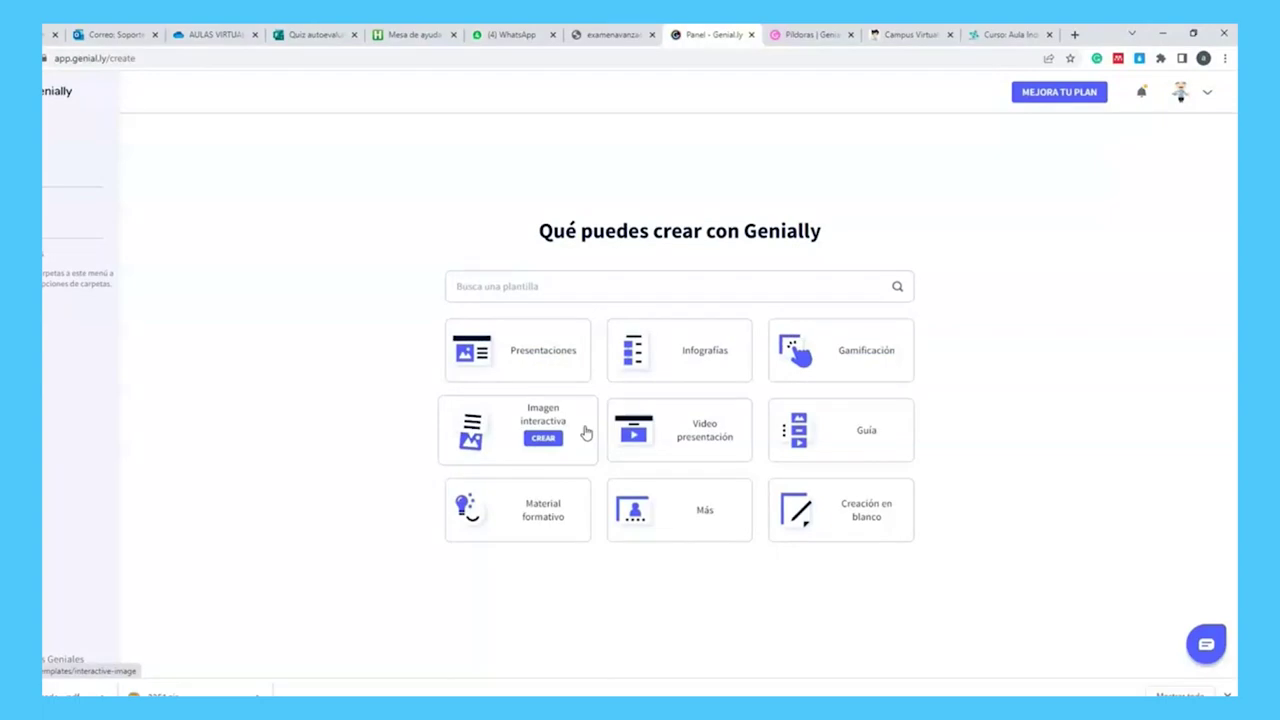
- Open Creación en blanco, page through the preview of the 1200 x 675 px Presentación and back, and close it
click(876, 490)
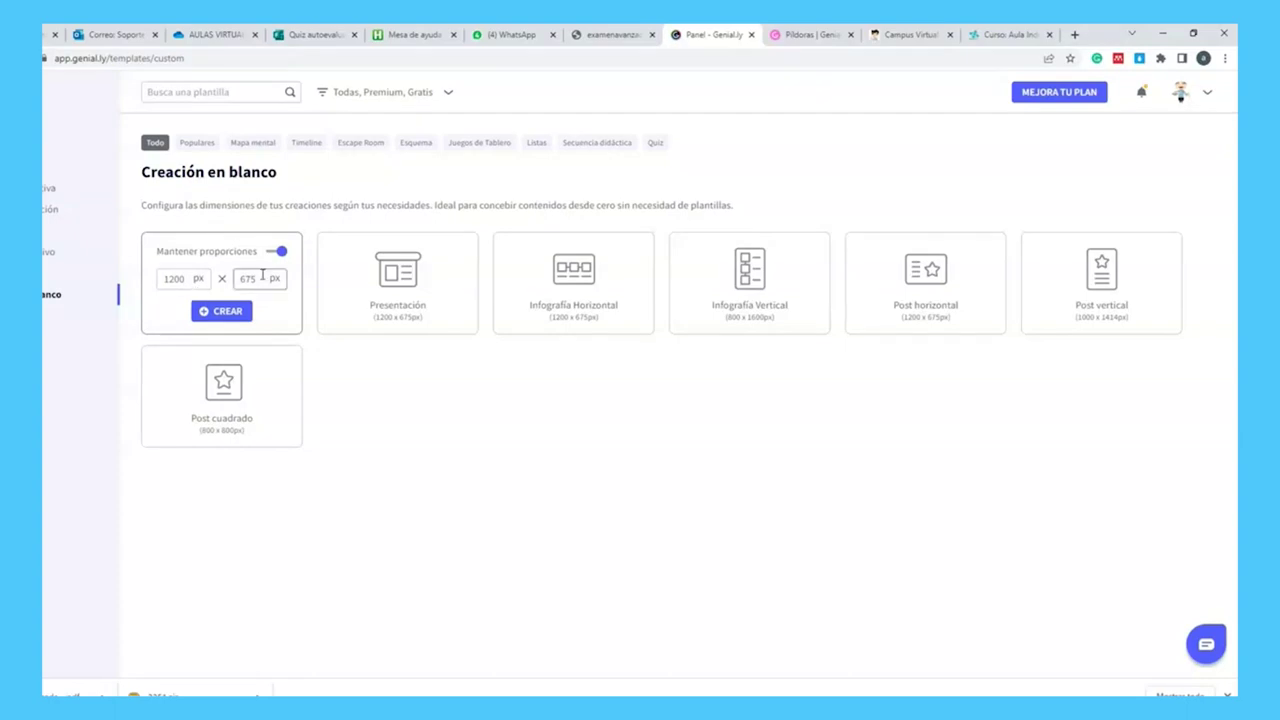
click(380, 274)
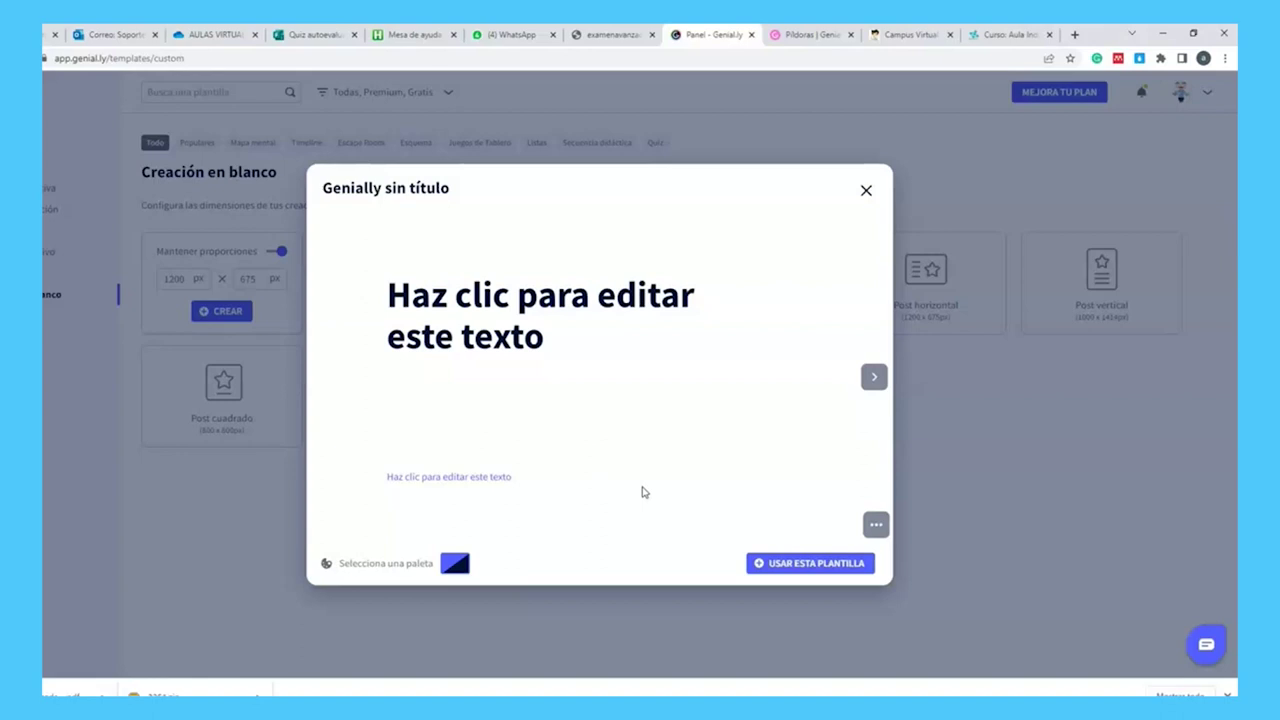
click(872, 377)
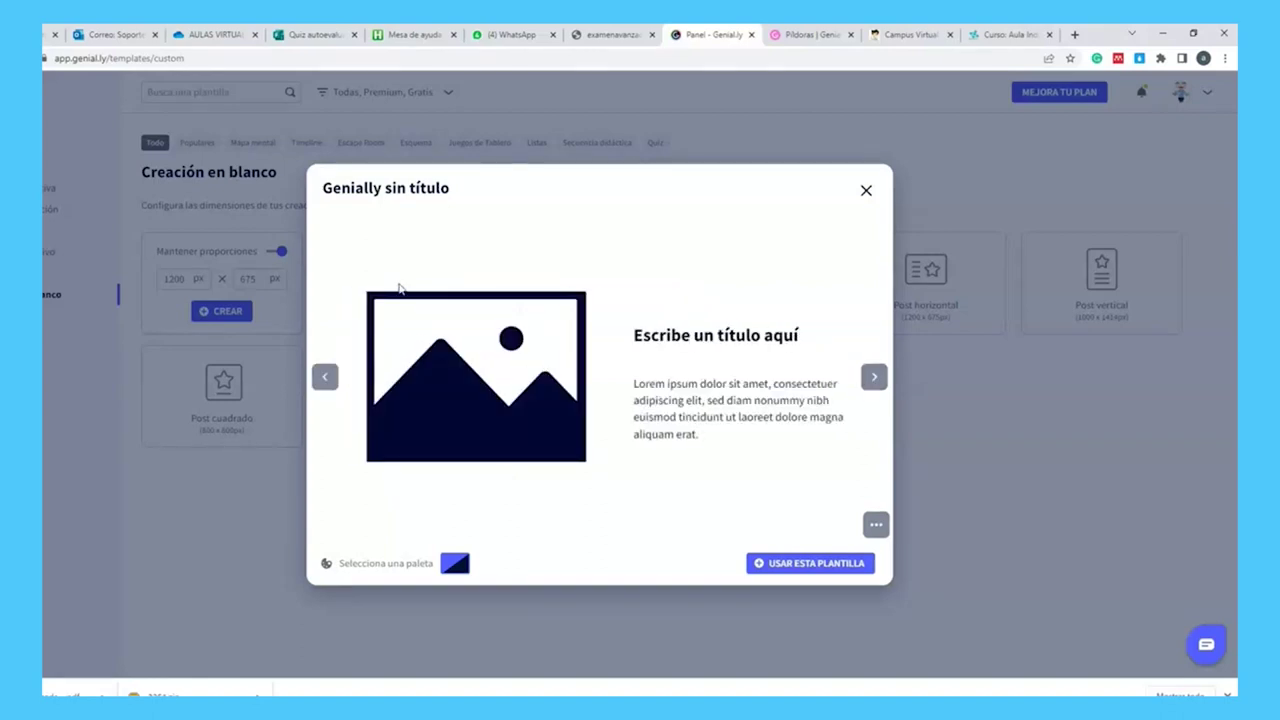
click(872, 377)
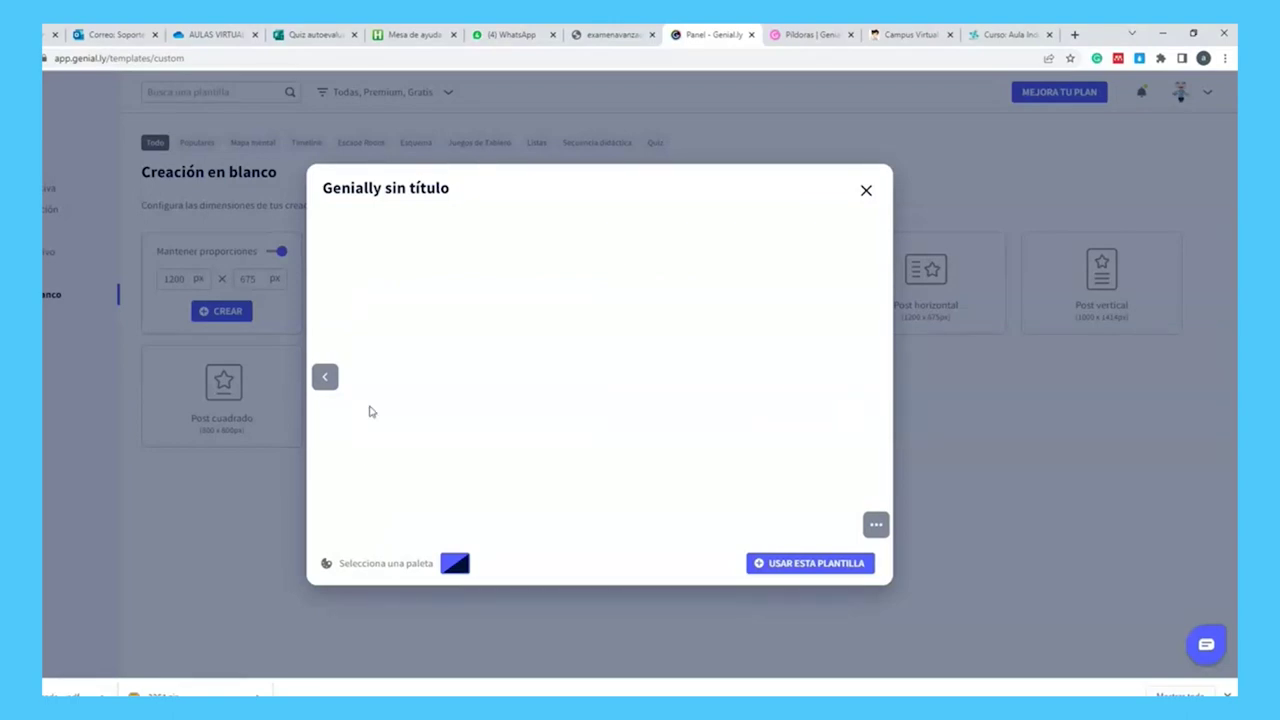
click(330, 378)
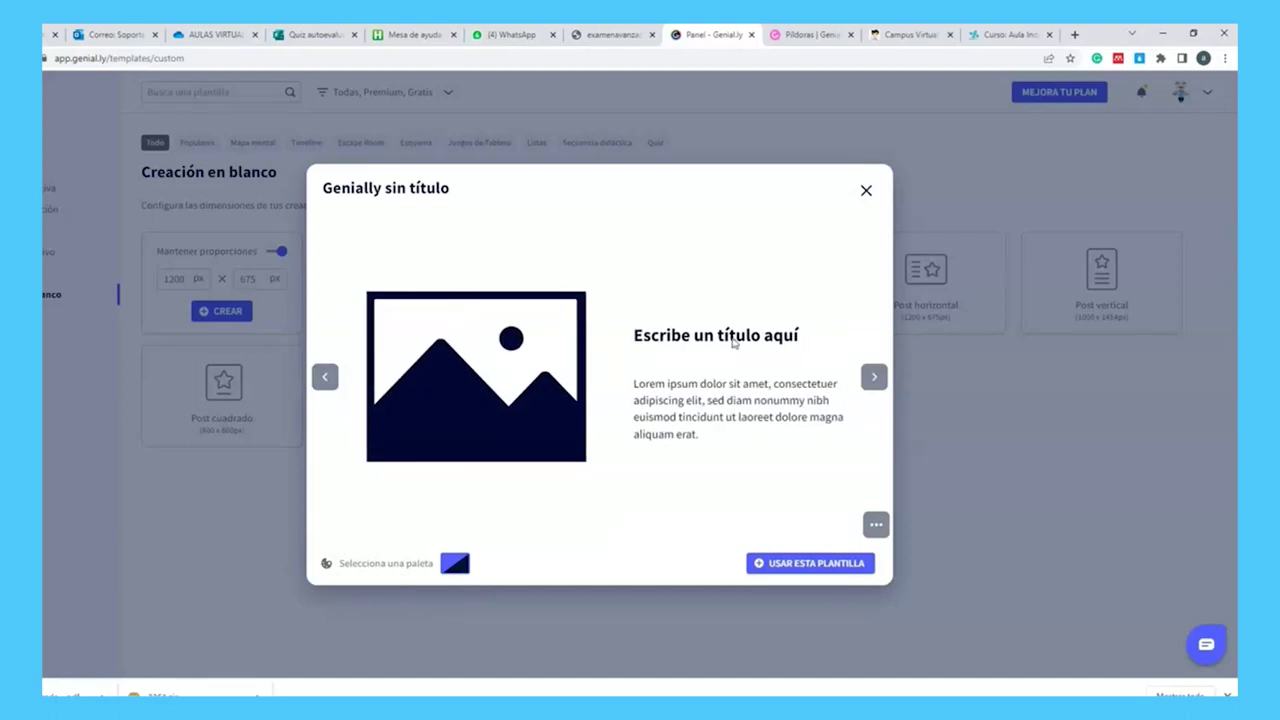
click(324, 379)
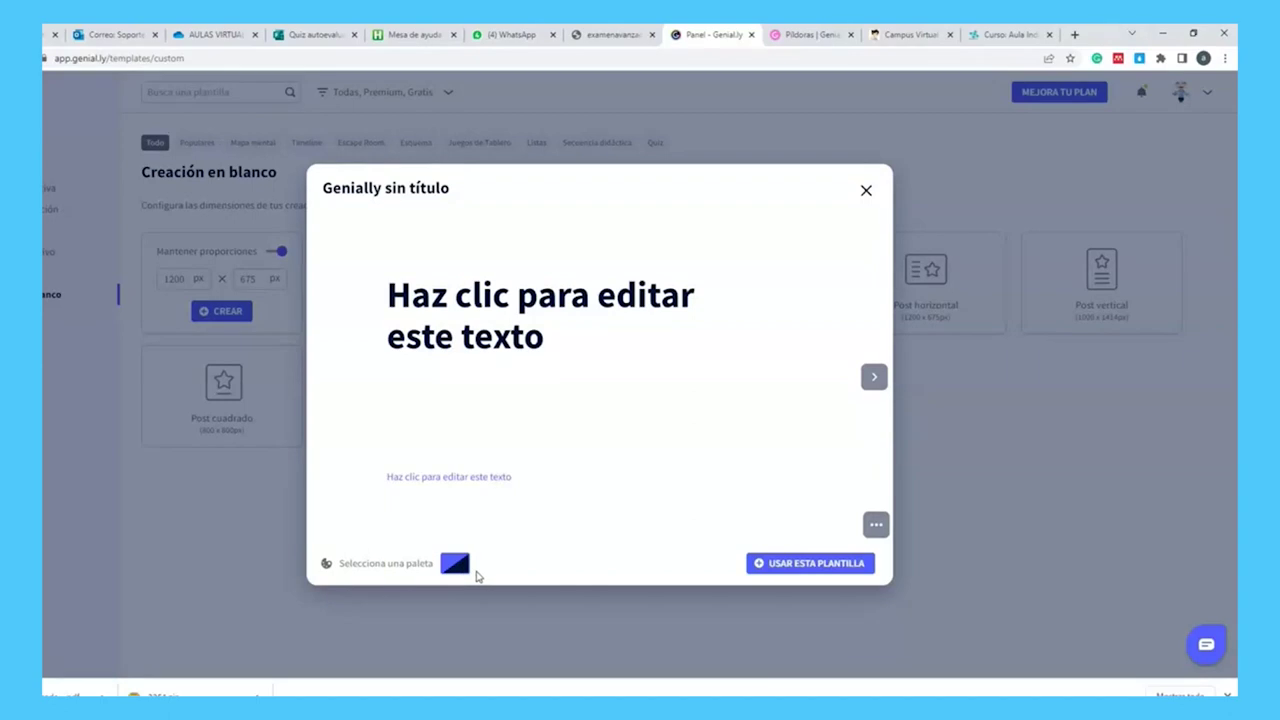
click(865, 192)
- Return to the creation types, open the Presentaciones category and preview the Proyecto Final Universitario Dinámico template
click(78, 148)
click(521, 342)
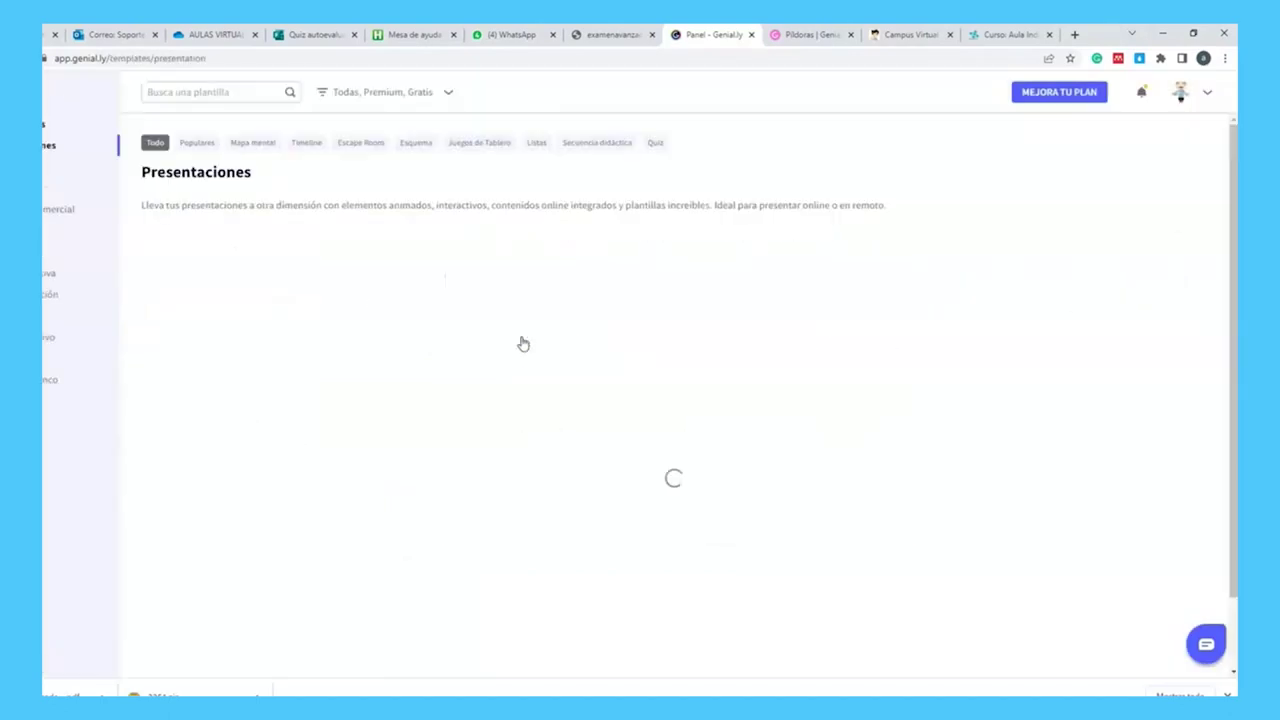
scroll(521, 342, down, 3)
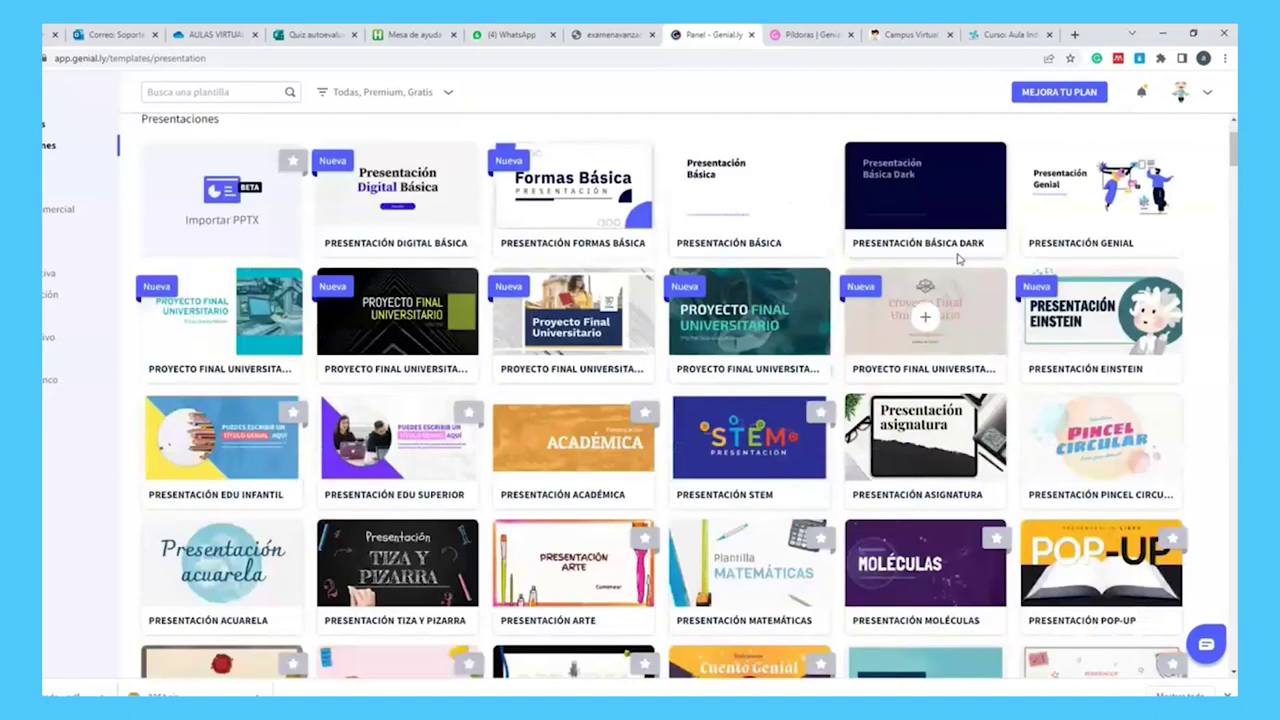
click(950, 300)
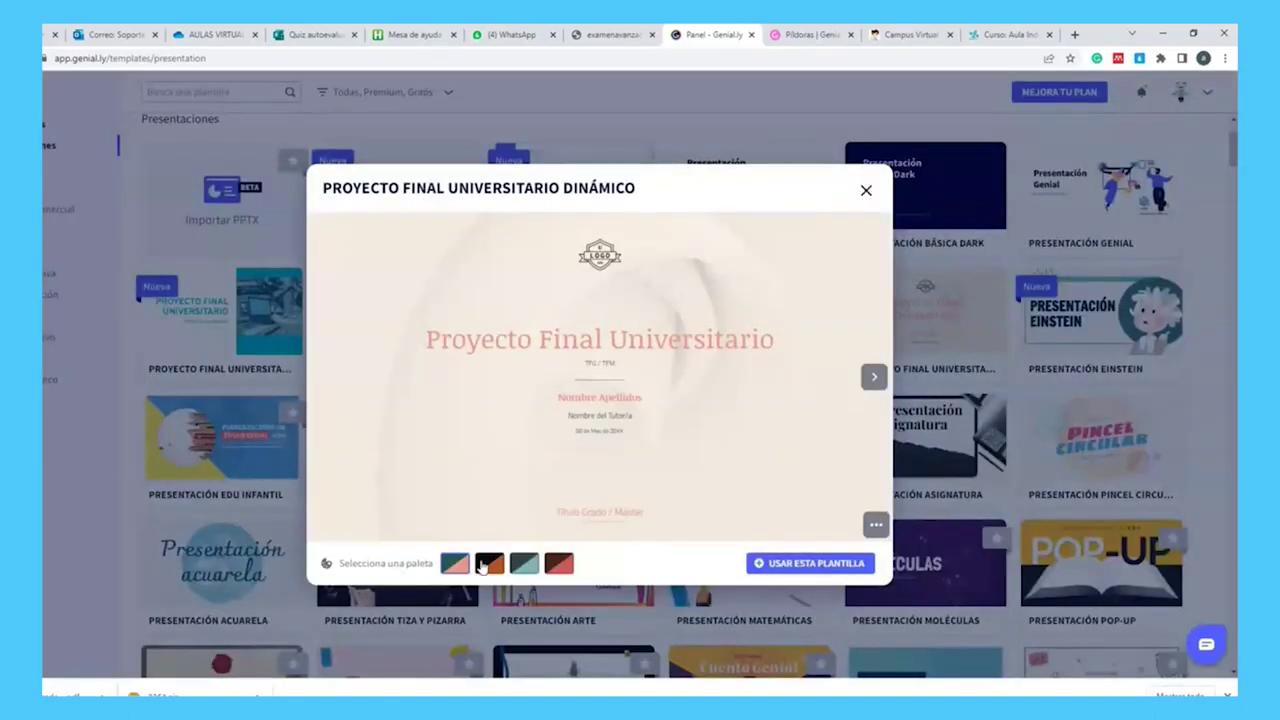
- Preview the Proyecto Final Universitario Dinámico template in each of its four colour palettes
click(480, 566)
click(527, 570)
click(560, 568)
click(526, 568)
click(492, 568)
click(466, 568)
- Choose to use the template, browse its available pages, and try selecting and deselecting all of them
click(793, 566)
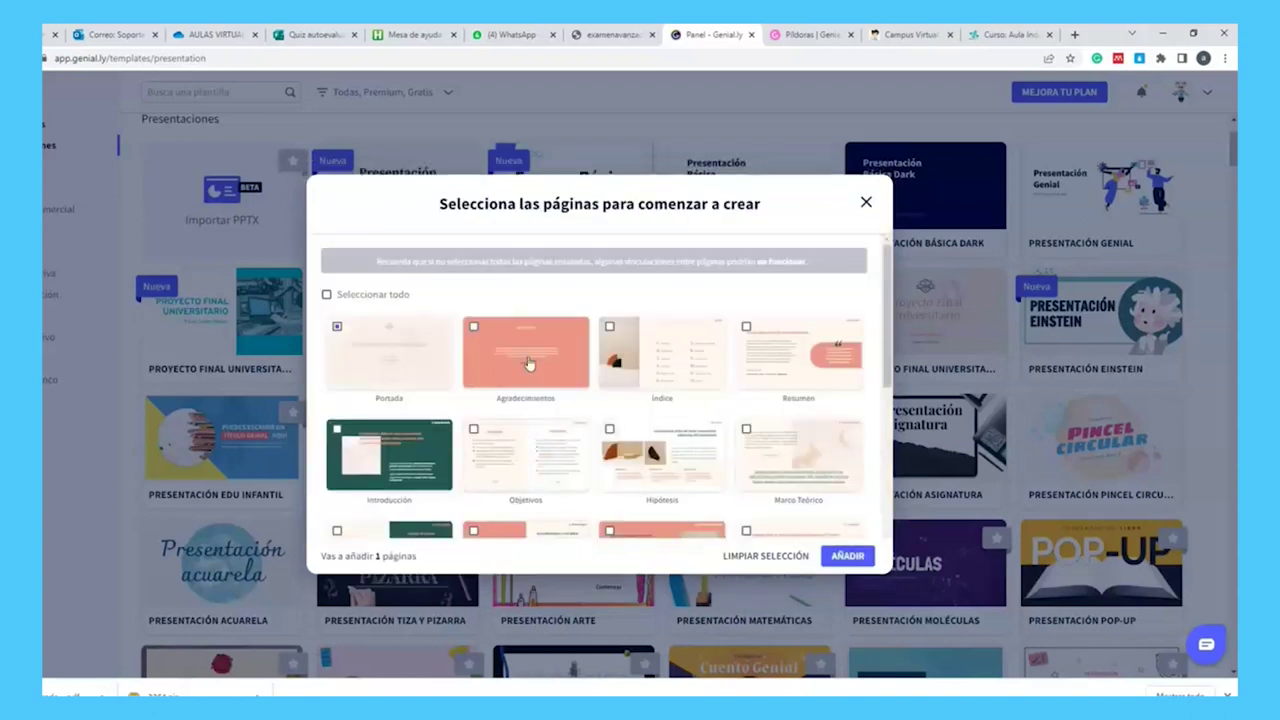
scroll(529, 363, down, 5)
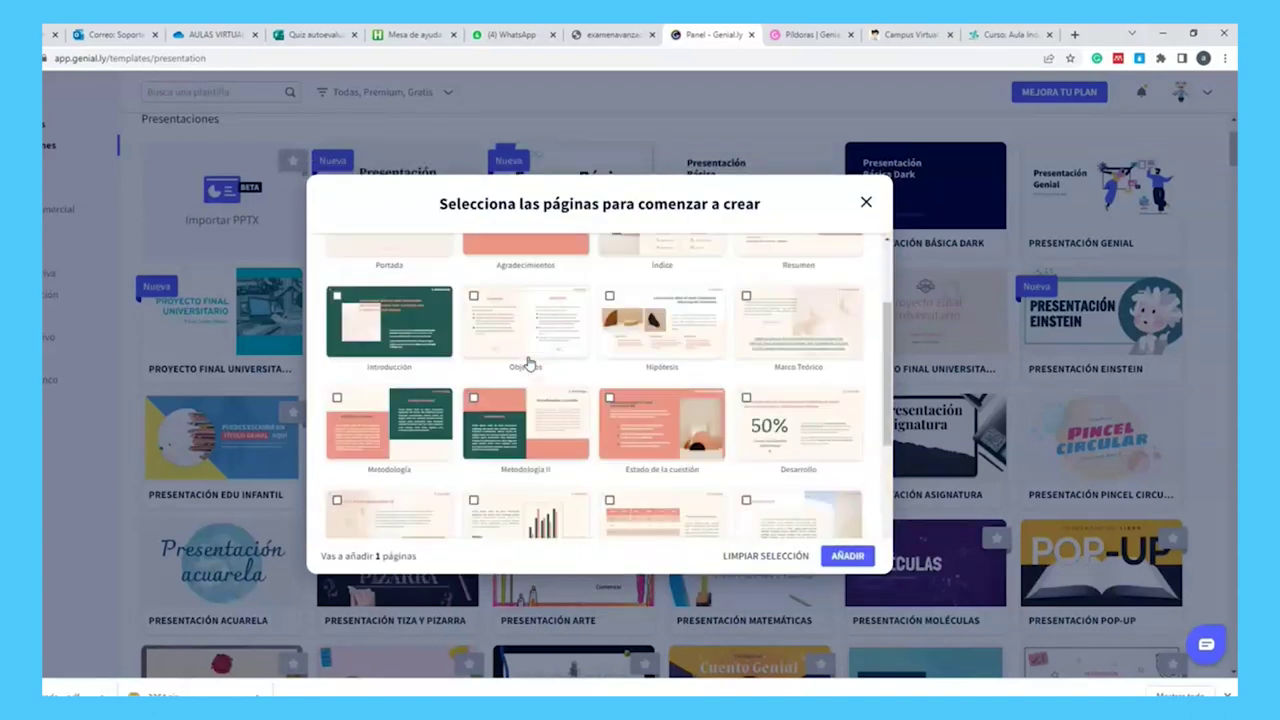
scroll(529, 363, up, 5)
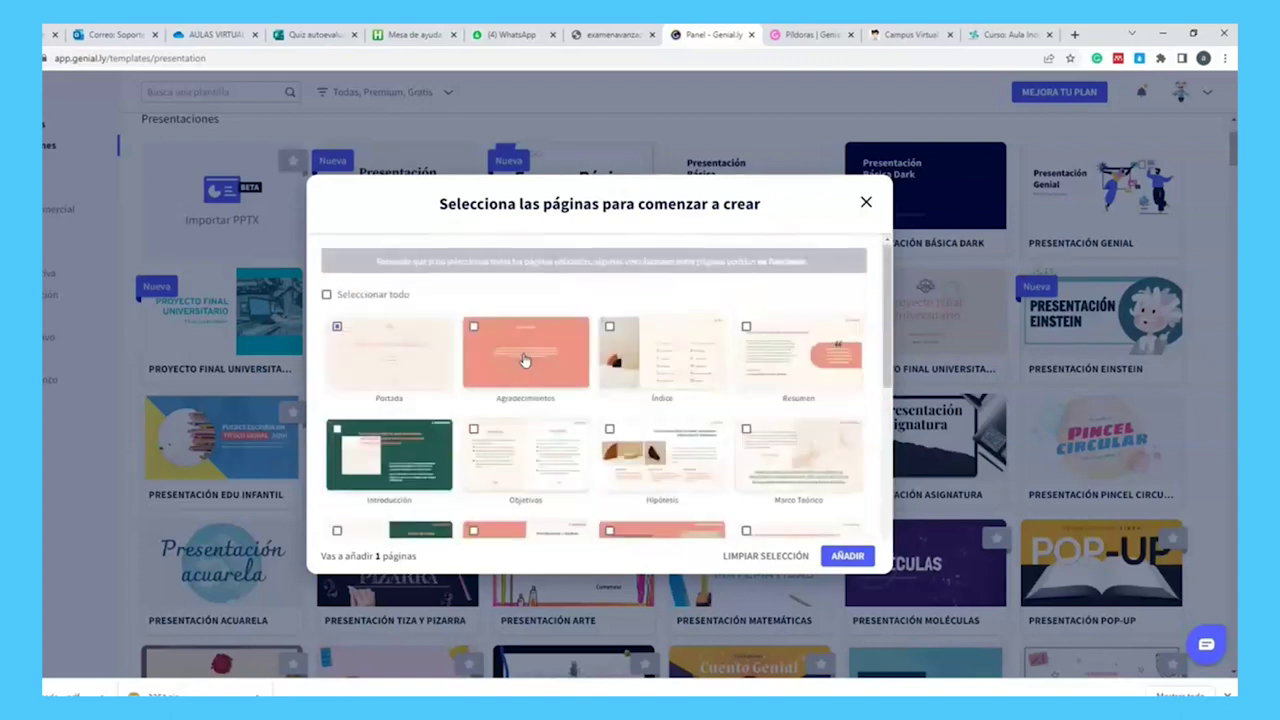
click(327, 293)
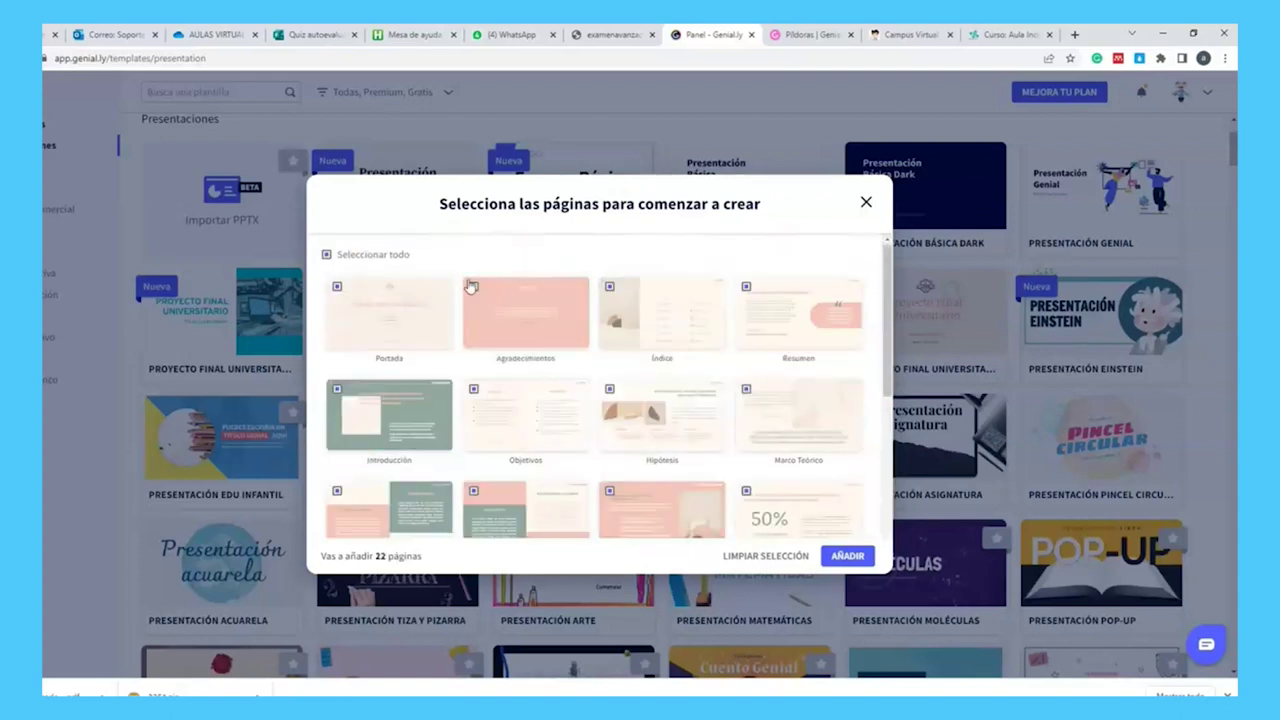
scroll(800, 503, down, 1)
scroll(389, 289, up, 1)
click(324, 255)
click(394, 340)
scroll(520, 370, down, 1)
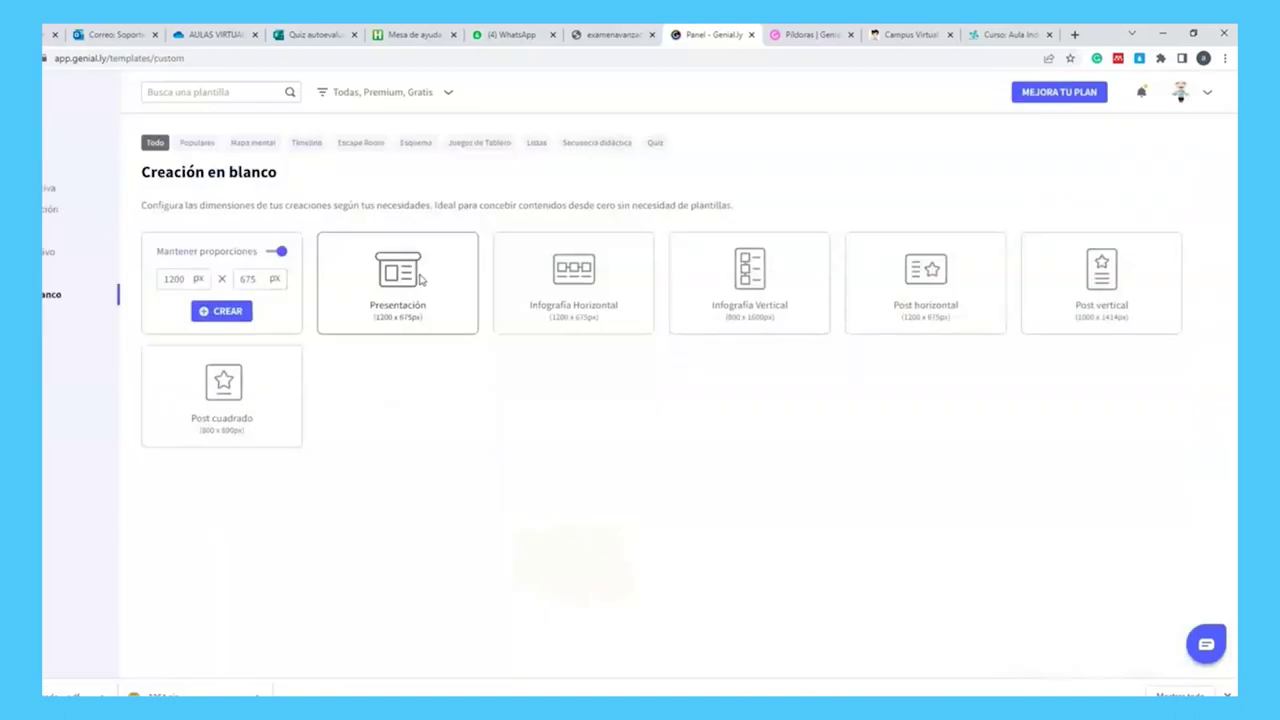
- Create a blank 1200 x 675 px Presentación with all its pages: Título, Texto/Imagen and En blanco
click(421, 280)
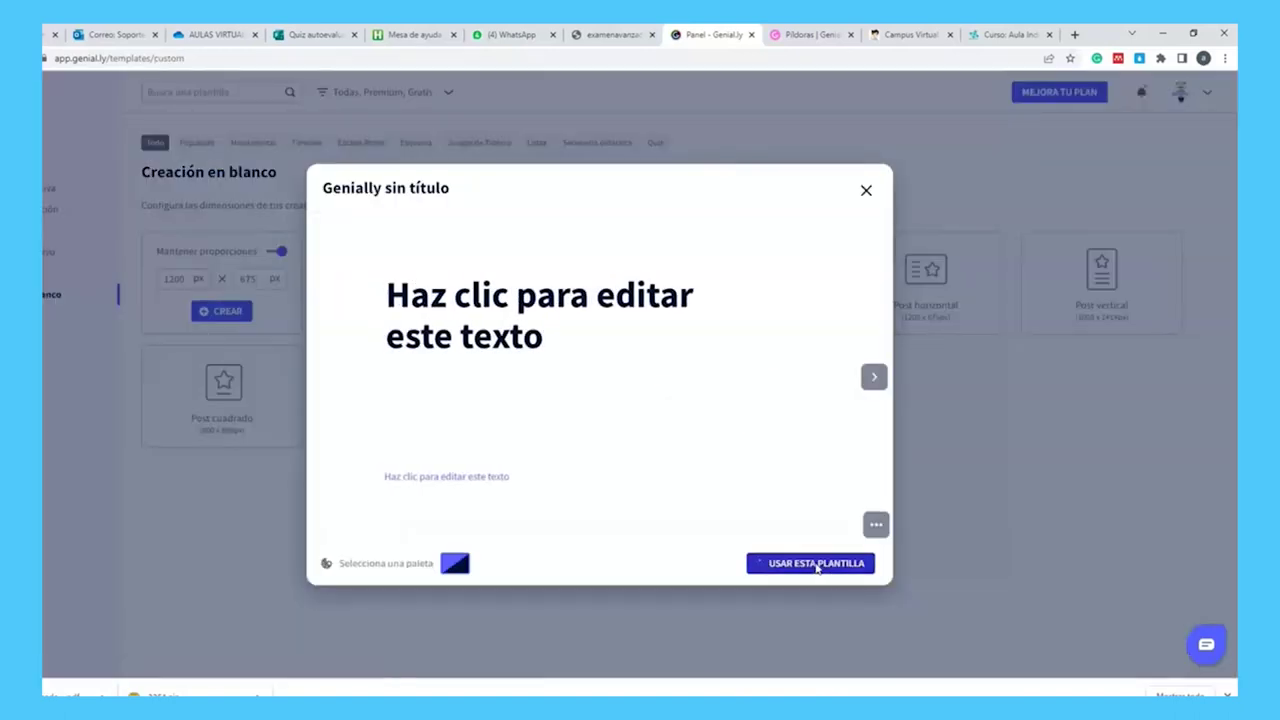
click(816, 563)
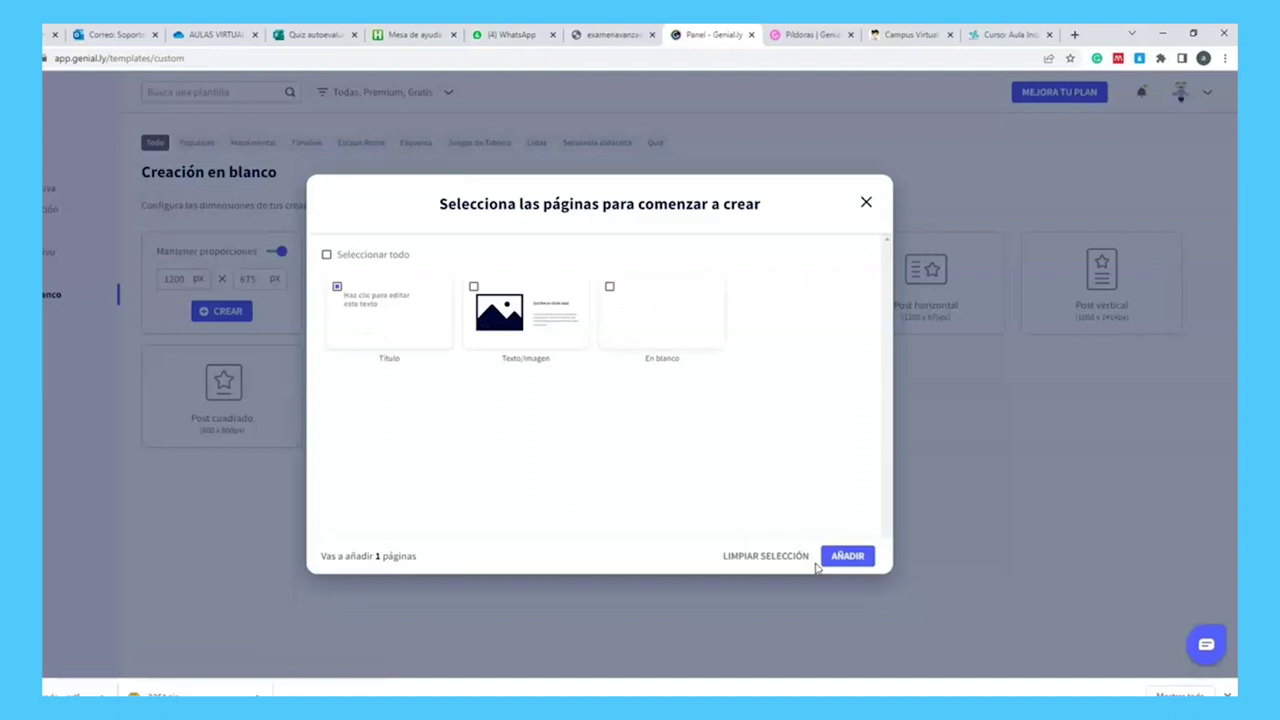
click(330, 256)
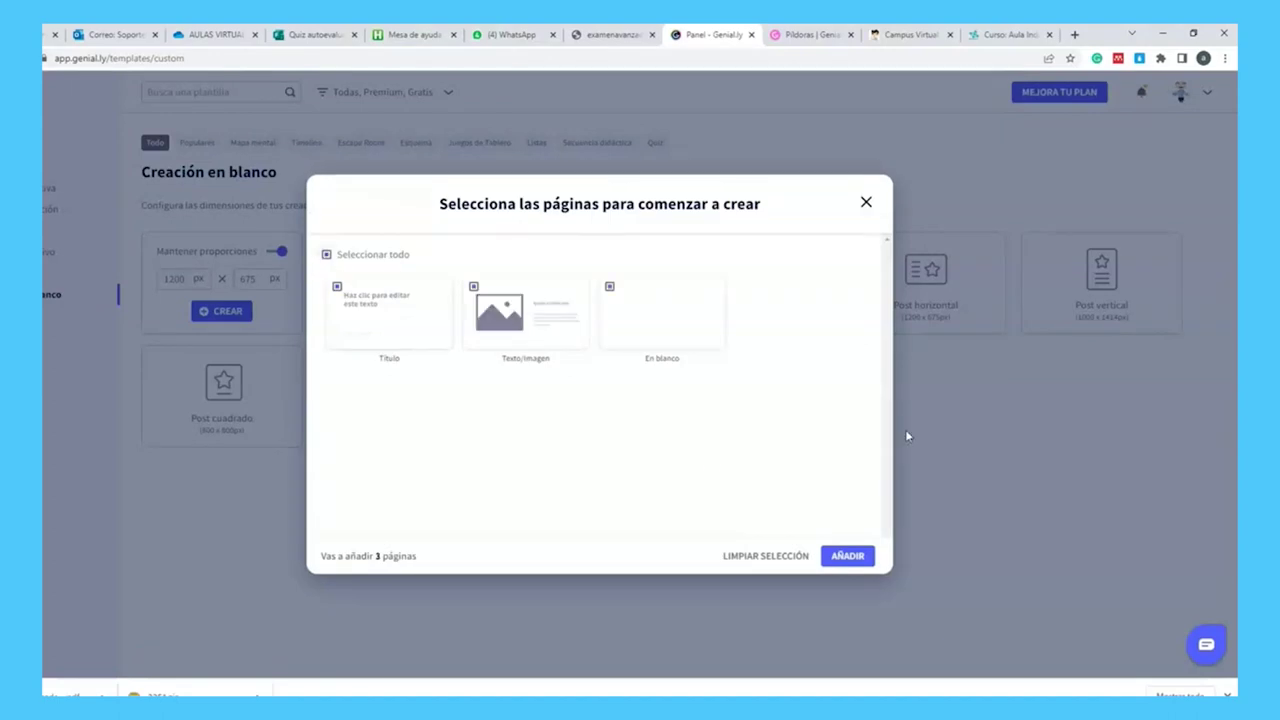
click(848, 557)
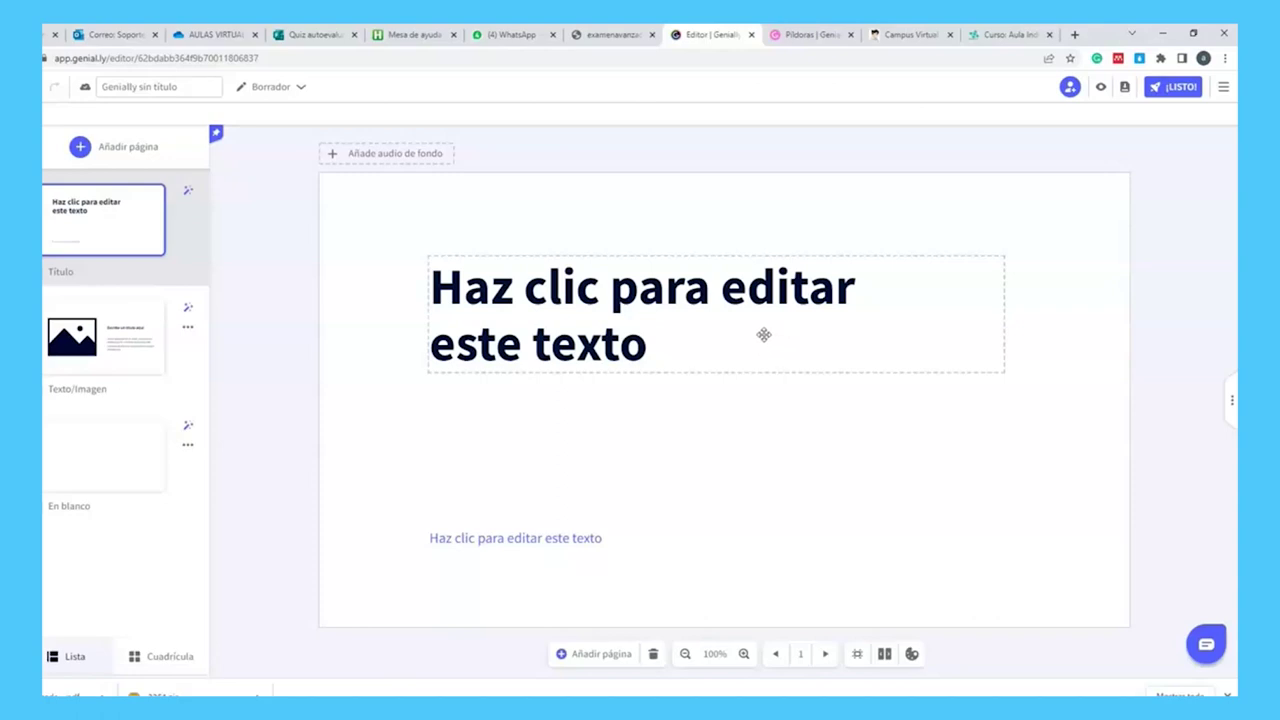
- Replace the placeholder title on the Título page with "Capacitación Genially"
double_click(620, 345)
click(655, 345)
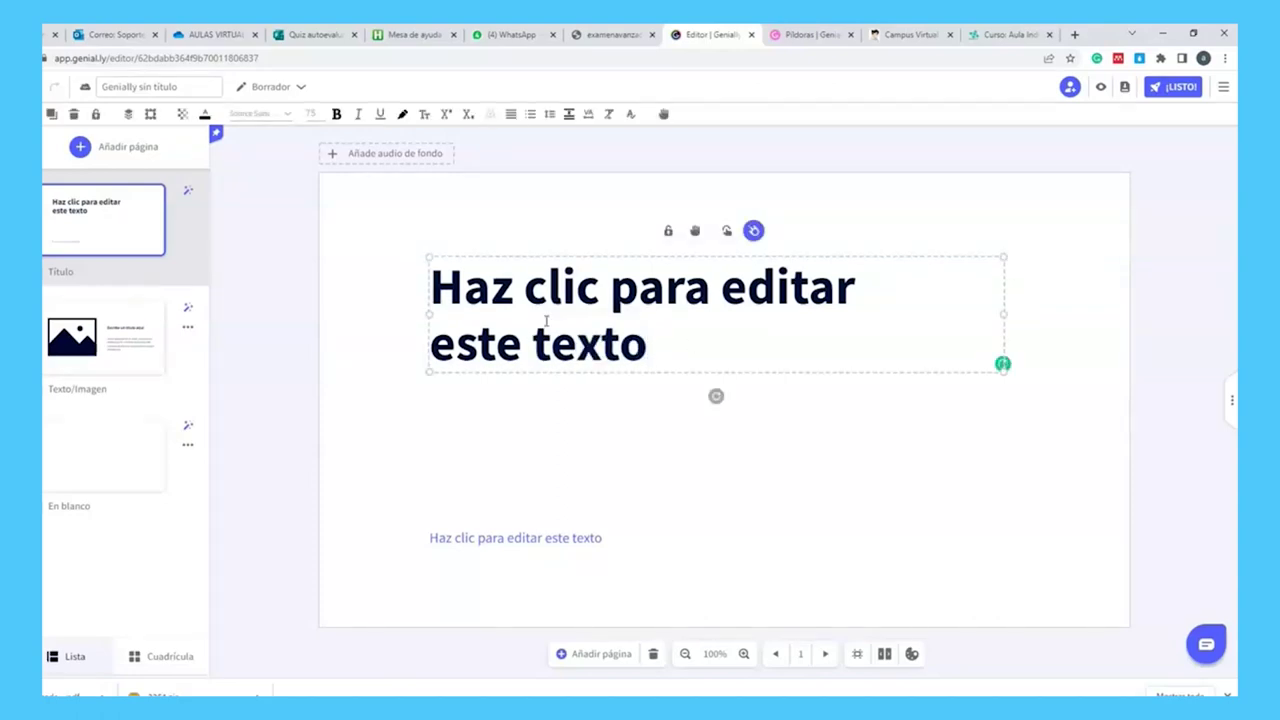
click(1180, 320)
click(643, 318)
click(650, 345)
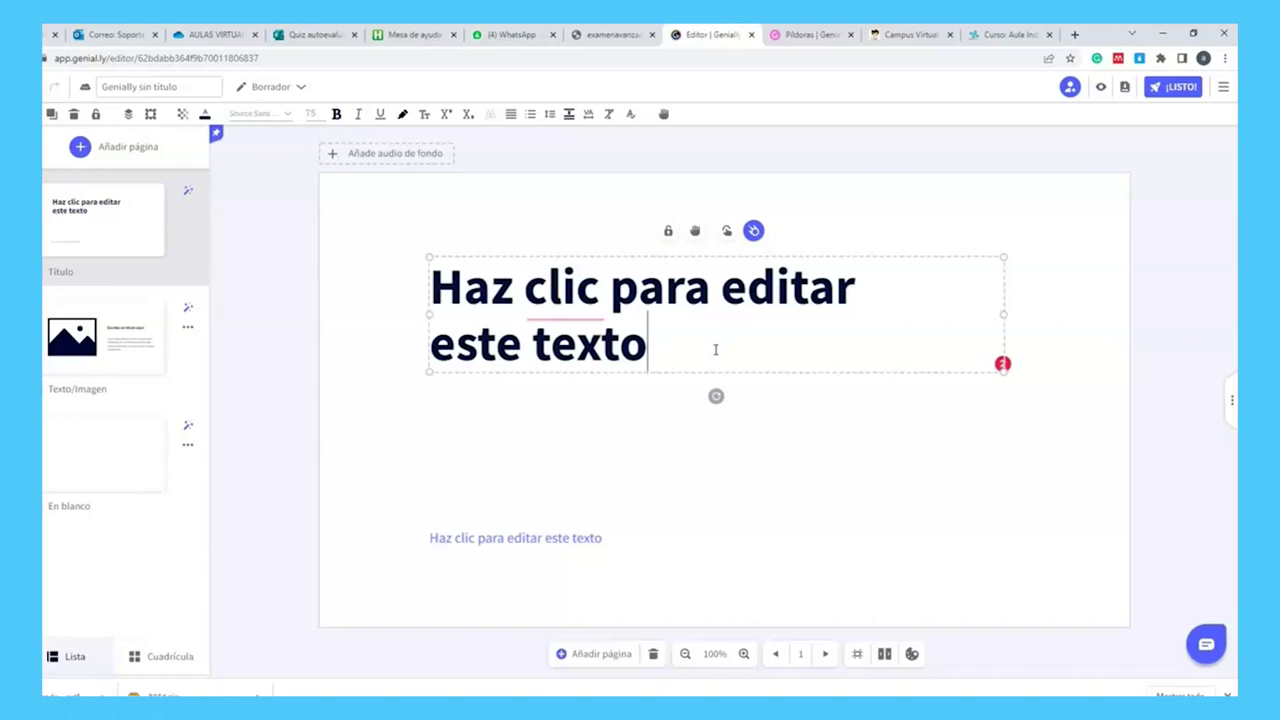
click(663, 309)
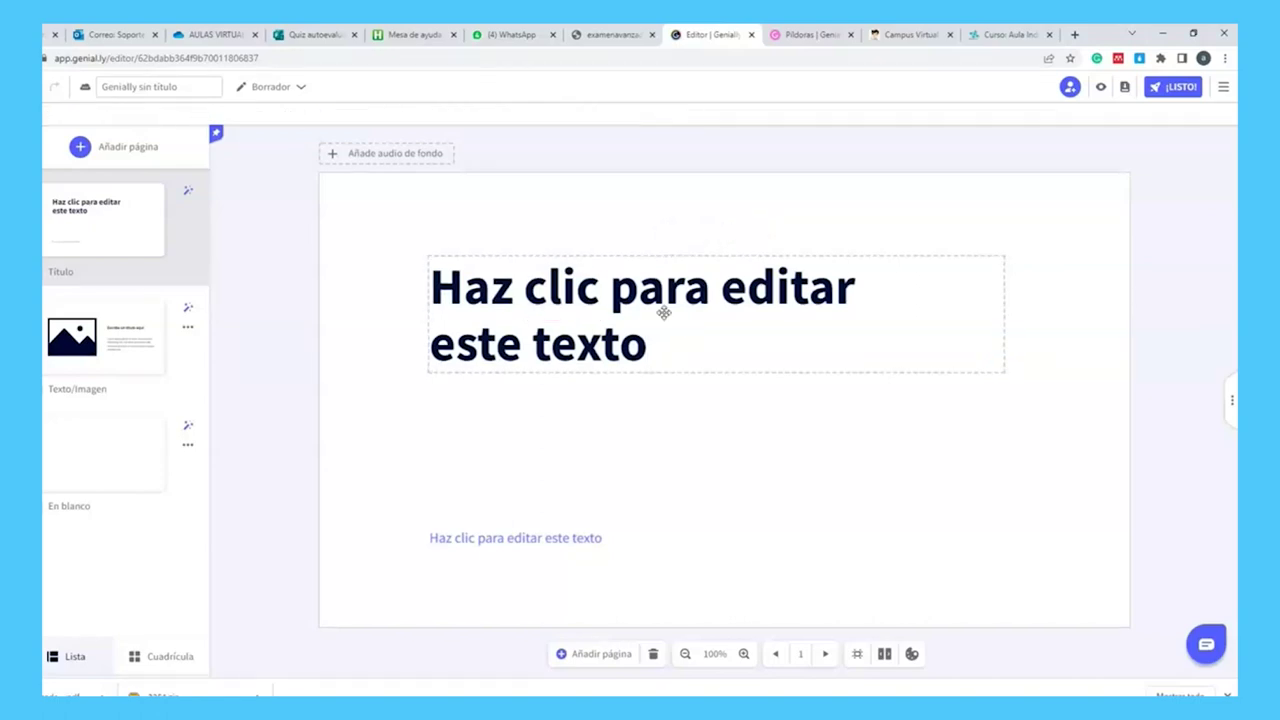
click(645, 347)
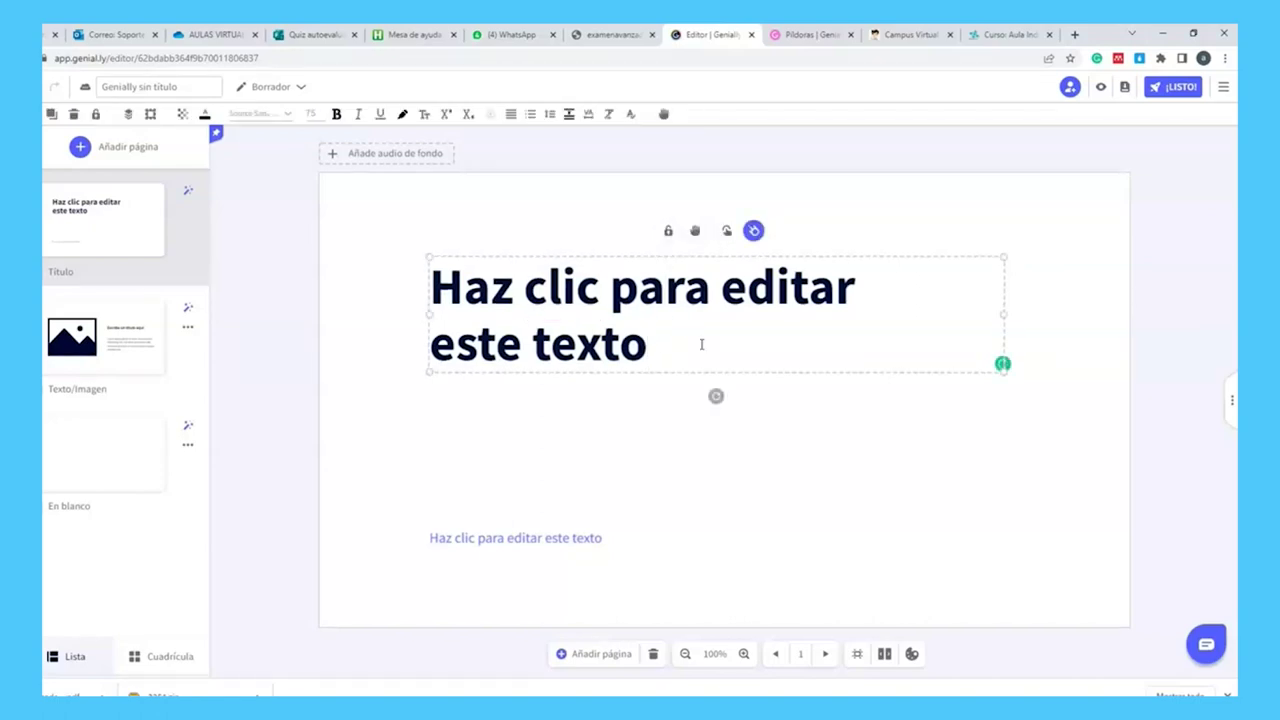
key(BackSpace)
key(BackSpace)
key(BackSpace)
key(BackSpace)
key(BackSpace)
key(BackSpace)
key(BackSpace)
key(BackSpace)
key(BackSpace)
key(BackSpace)
key(BackSpace)
key(BackSpace)
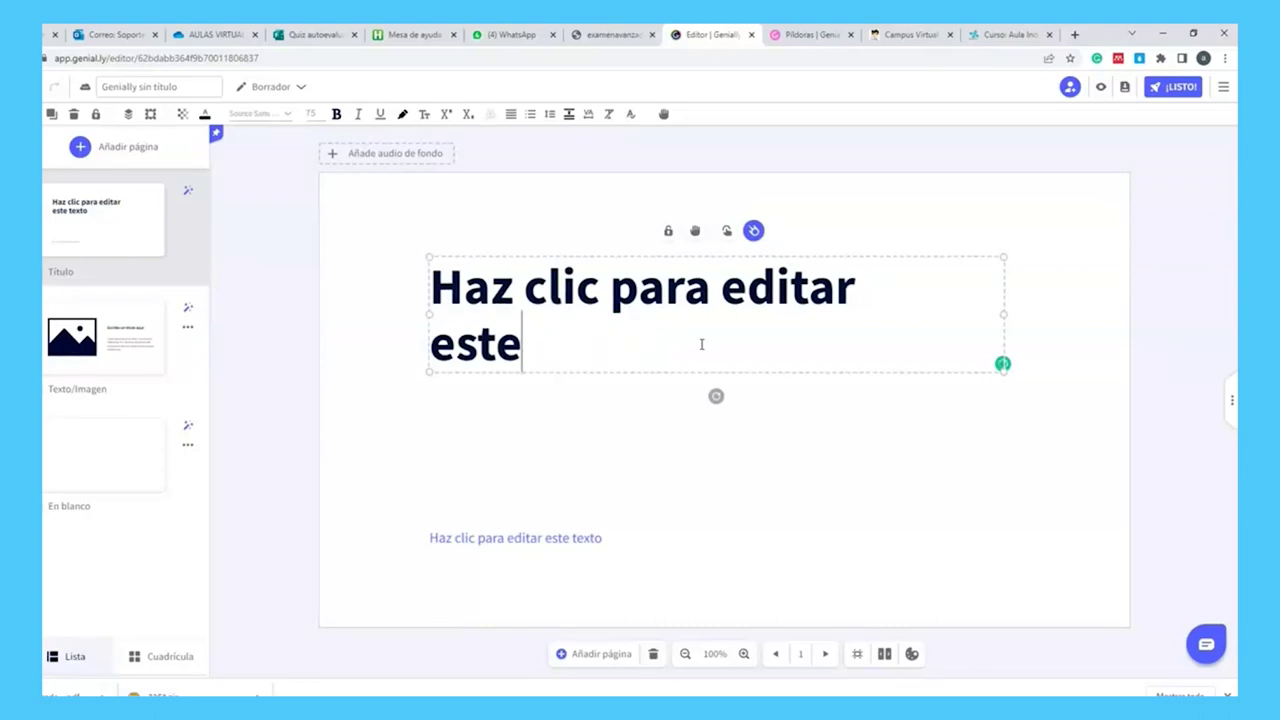
key(BackSpace)
key(BackSpace)
key(BackSpace)
key(BackSpace)
key(BackSpace)
key(BackSpace)
key(BackSpace)
key(BackSpace)
key(BackSpace)
key(BackSpace)
key(BackSpace)
key(BackSpace)
key(BackSpace)
key(BackSpace)
key(BackSpace)
key(BackSpace)
key(BackSpace)
key(BackSpace)
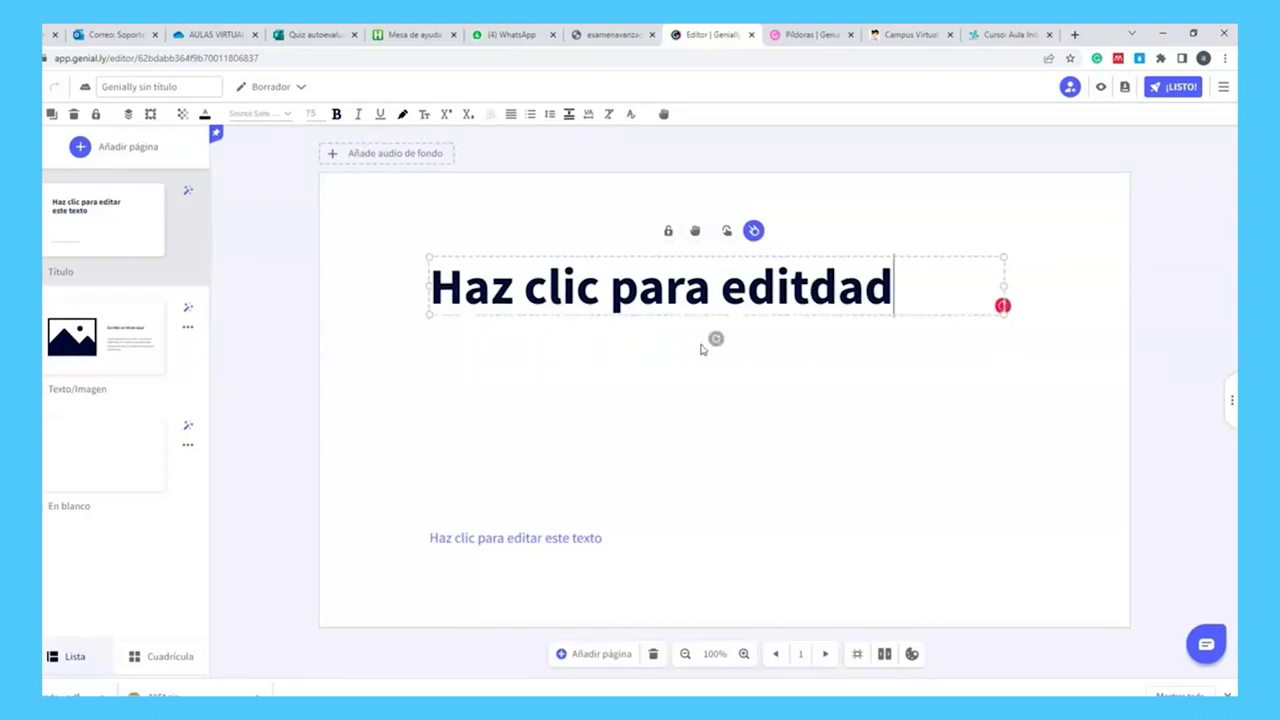
key(BackSpace)
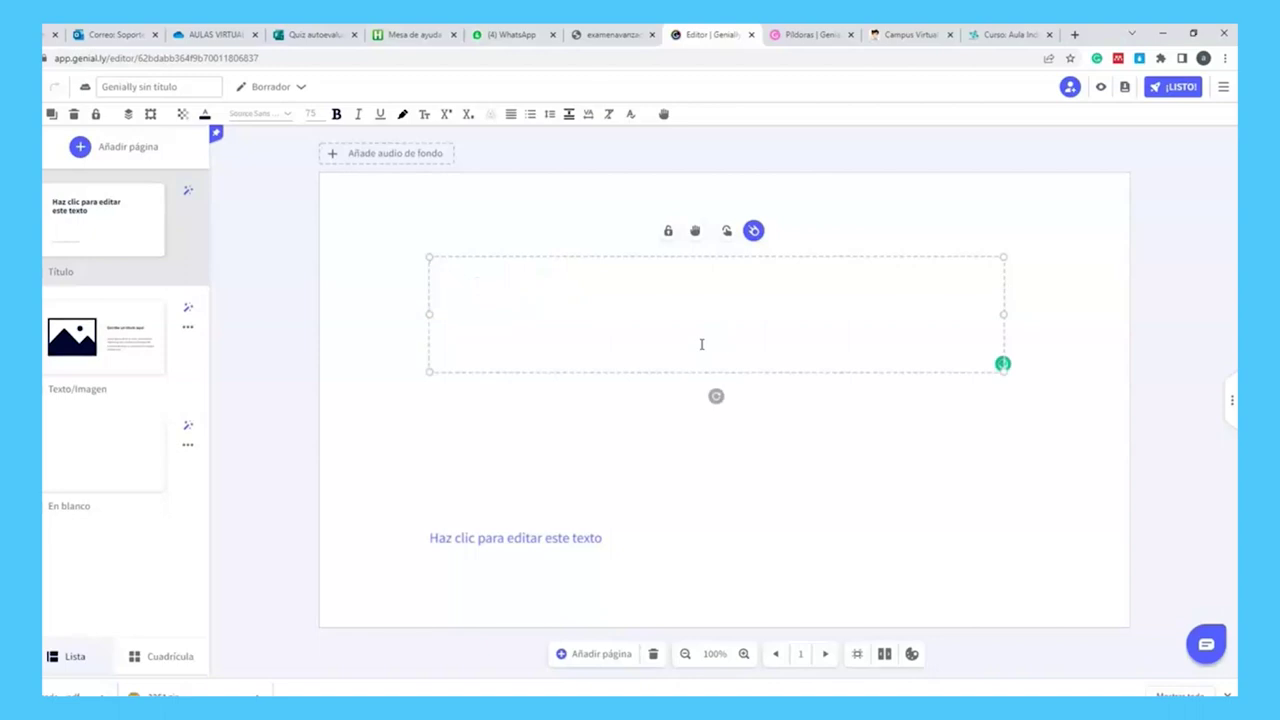
text(Capacitación Gen)
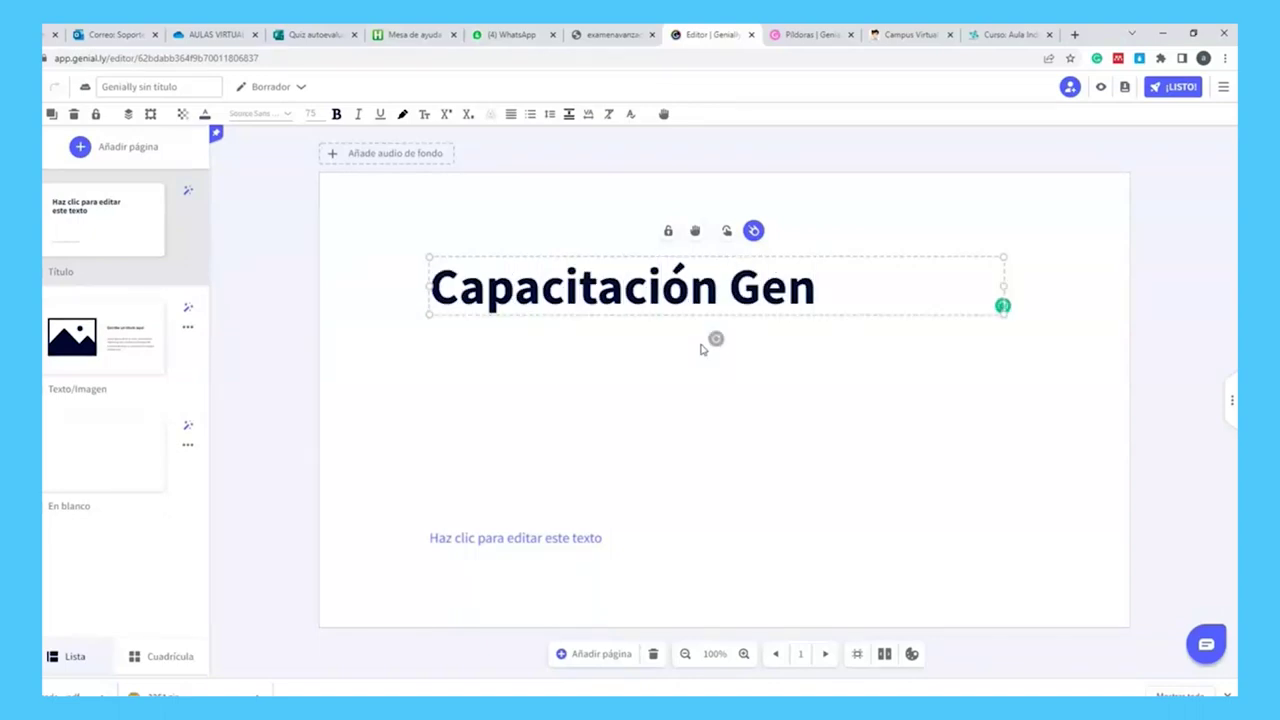
text(ially)
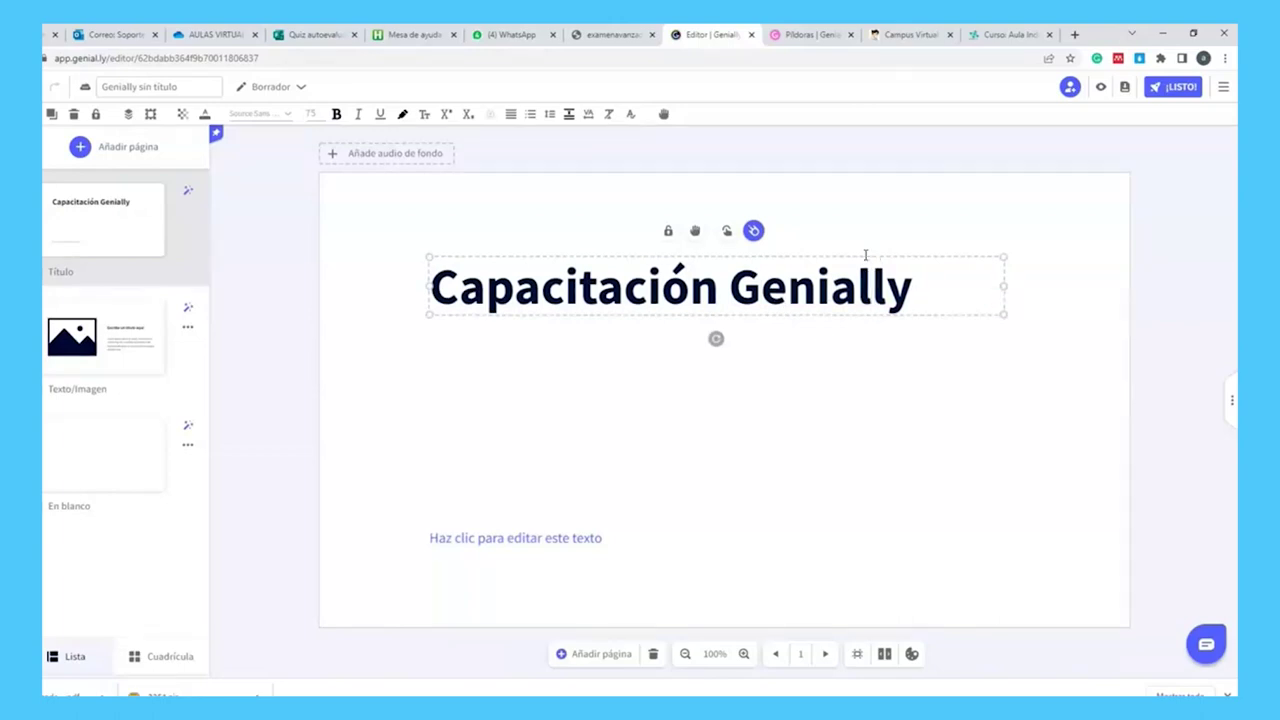
- Delete the title text box and restore it, repeating undo and redo to demonstrate both
key(Delete)
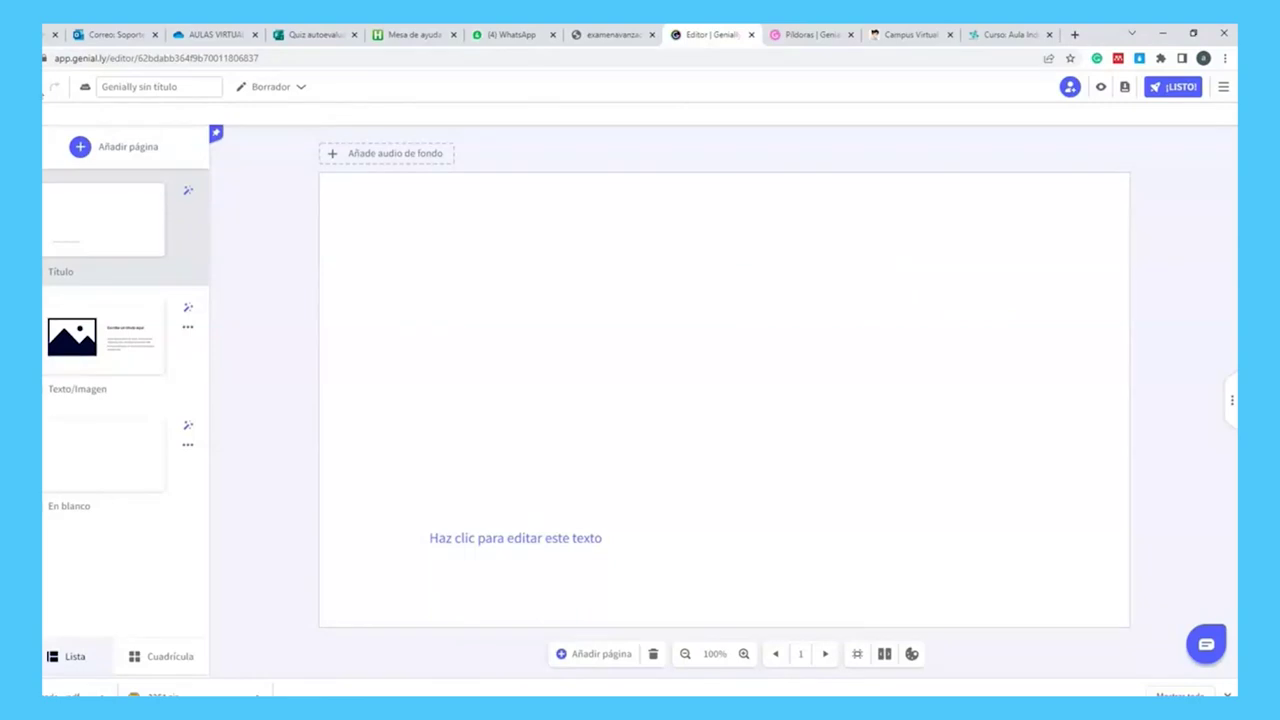
click(45, 92)
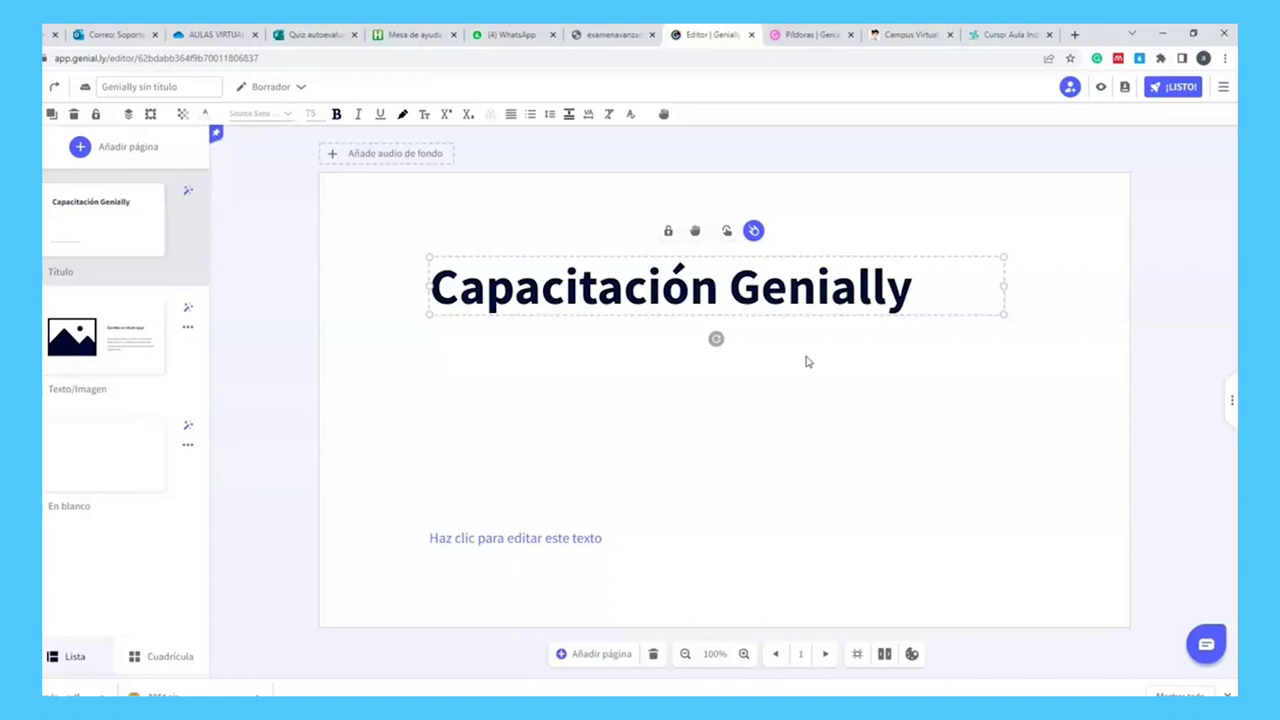
key(ctrl+z)
key(ctrl+y)
key(ctrl+z)
key(ctrl+y)
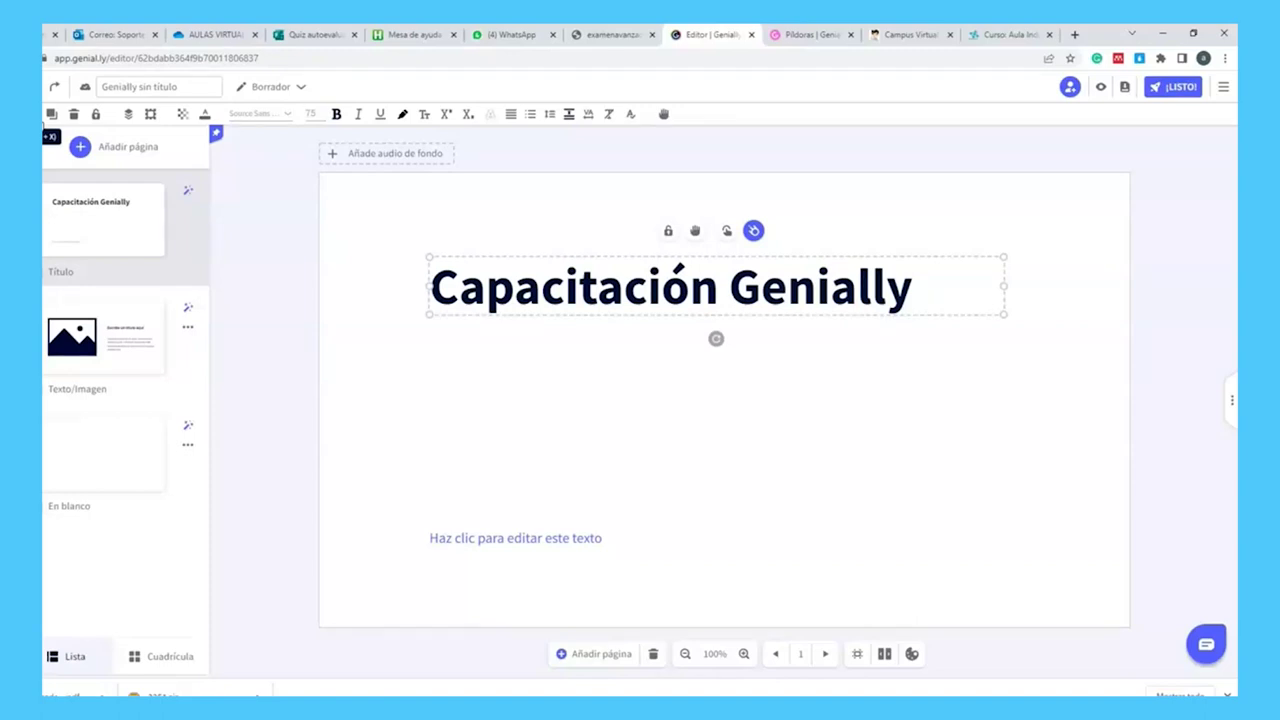
- Lock the title text box, unlock it again and deselect it
click(96, 116)
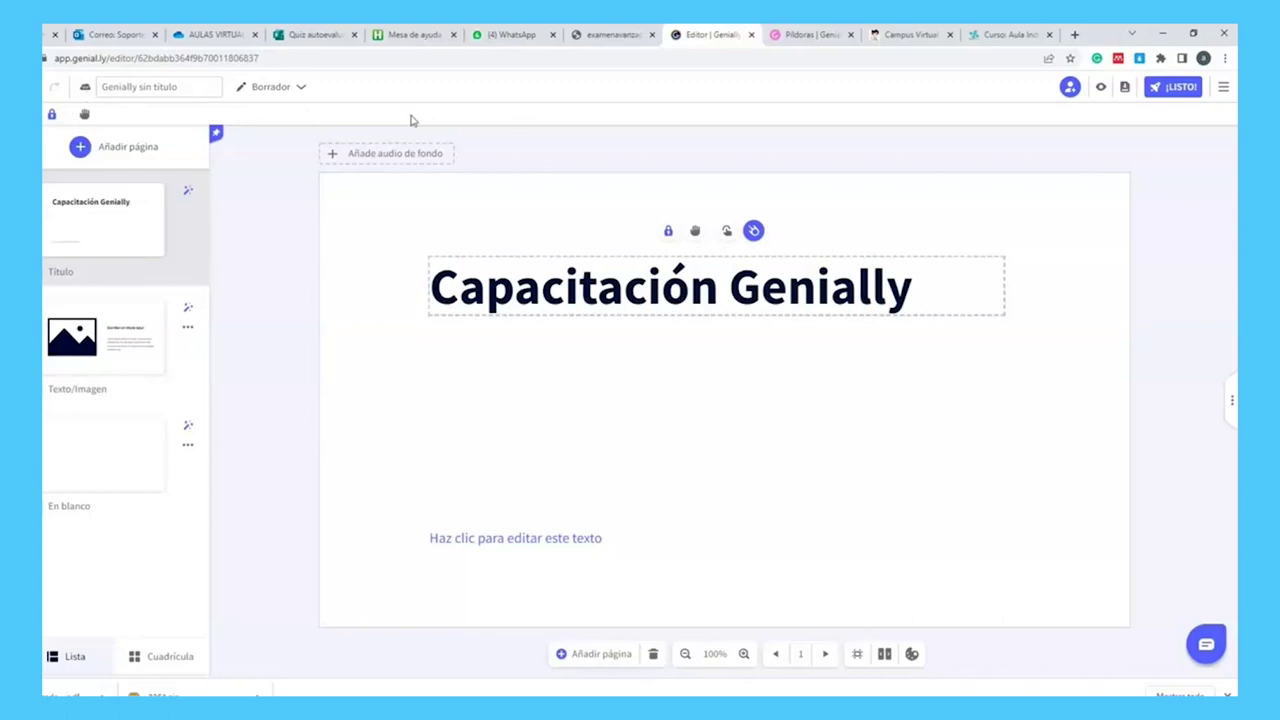
click(51, 114)
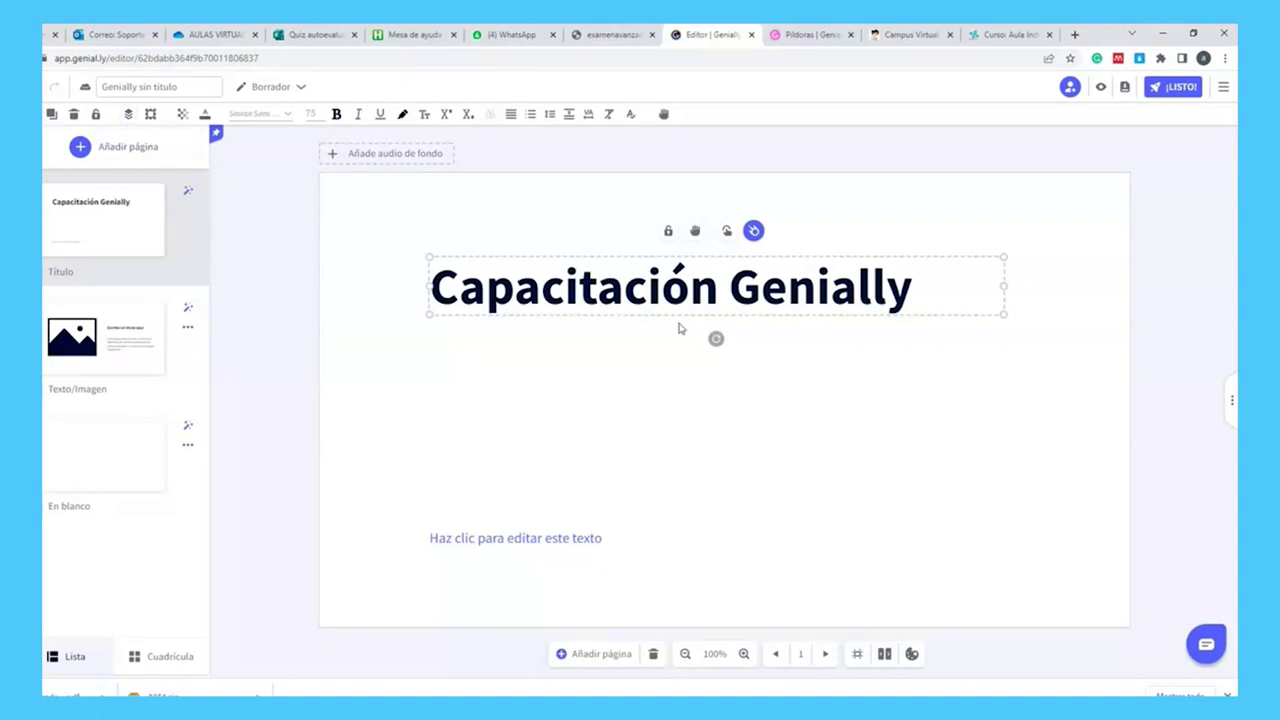
click(625, 497)
- Move the subtitle over the title and back beneath it, and open the layer order options for the title
drag(590, 535, 641, 299)
drag(637, 297, 597, 452)
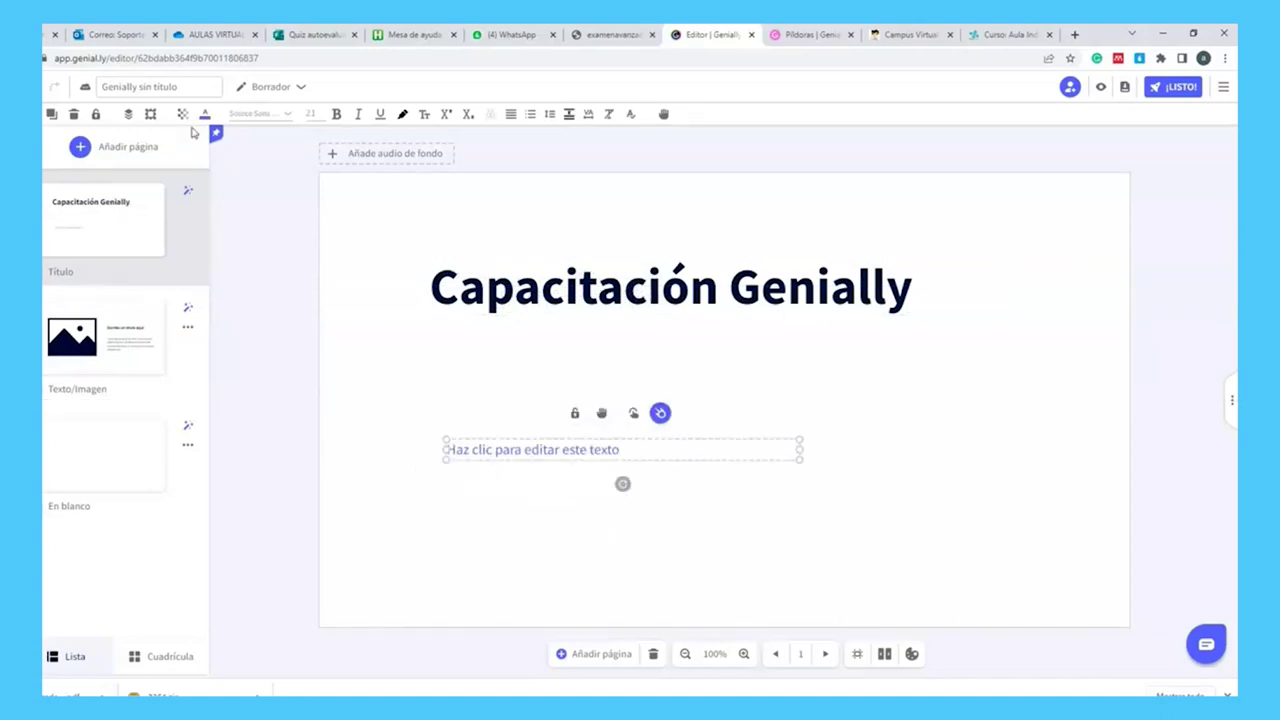
key(Tab)
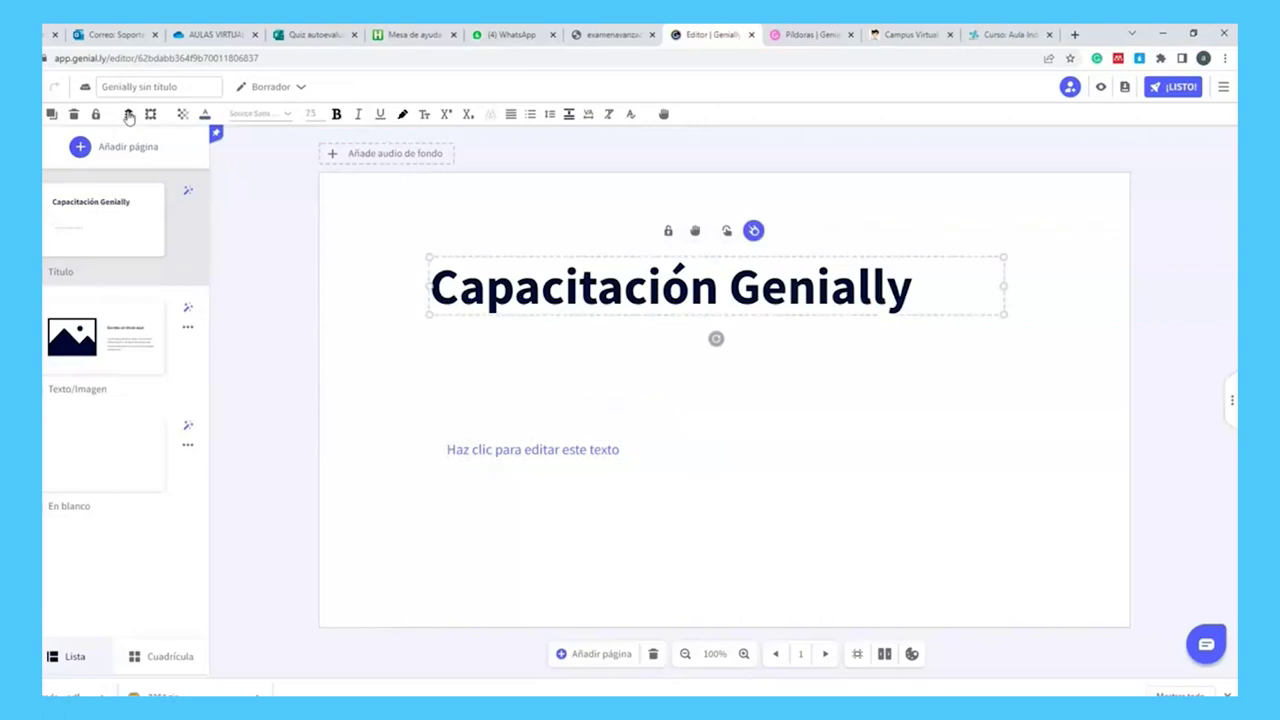
click(128, 115)
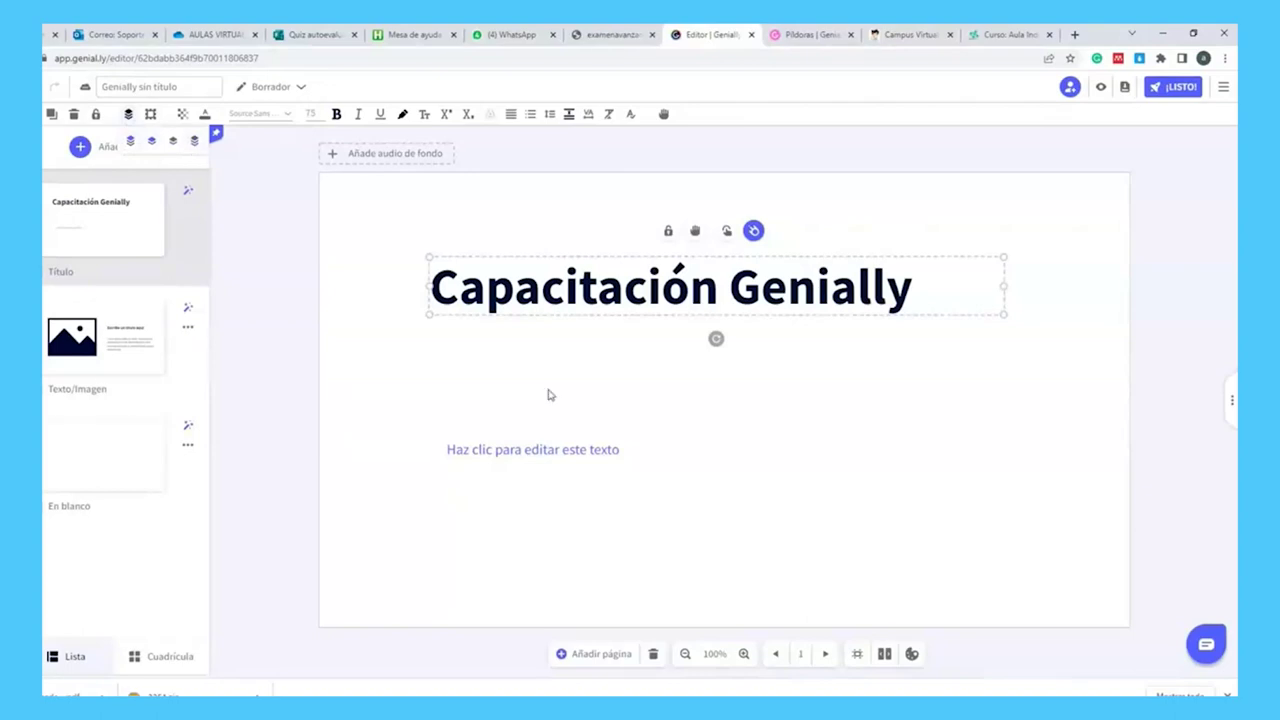
- Enlarge the subtitle placeholder text and reposition it beneath the title
drag(569, 452, 634, 423)
drag(527, 410, 327, 402)
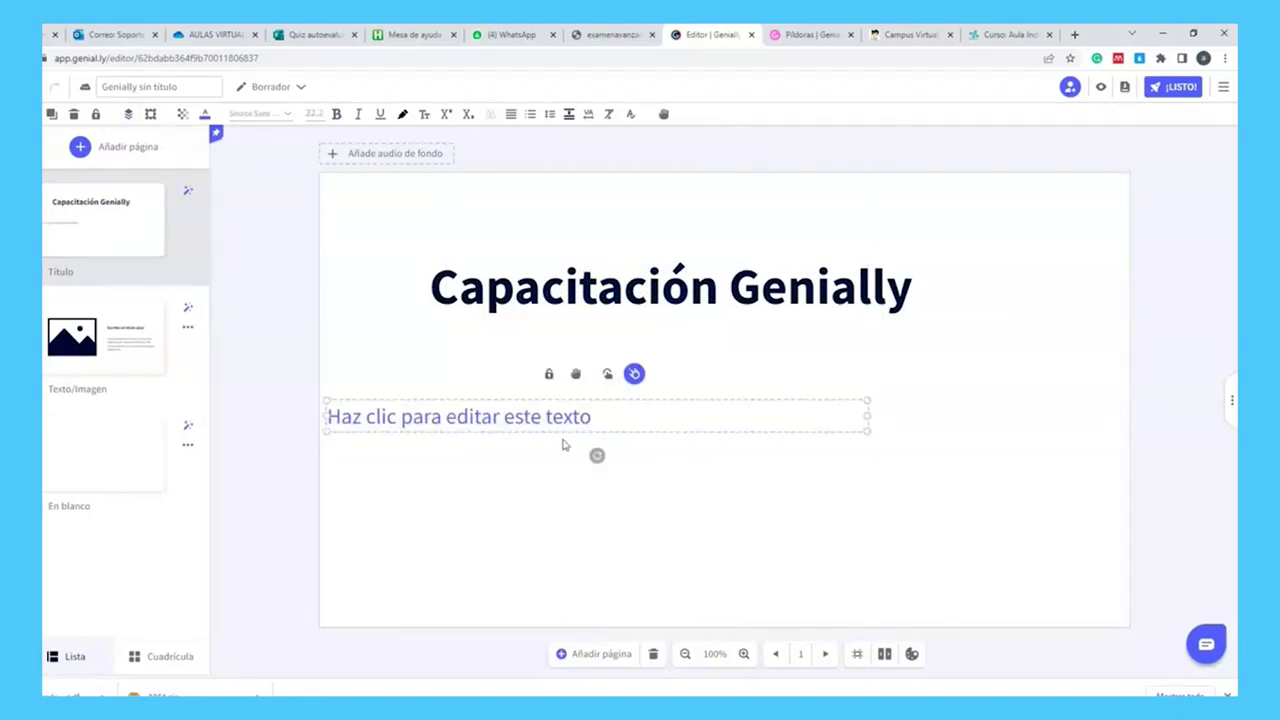
drag(562, 430, 710, 446)
- Try aligning the title to different page positions, ending with the page centre, and move it up above the subtitle
click(440, 292)
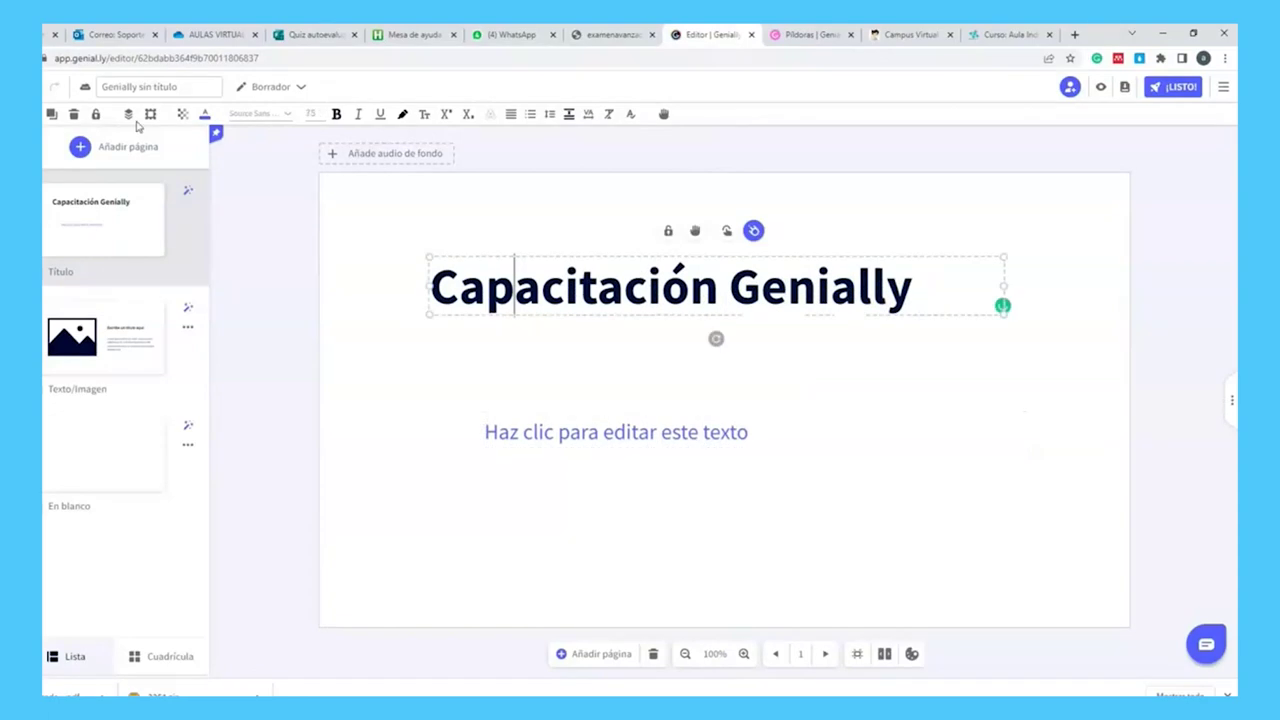
click(150, 114)
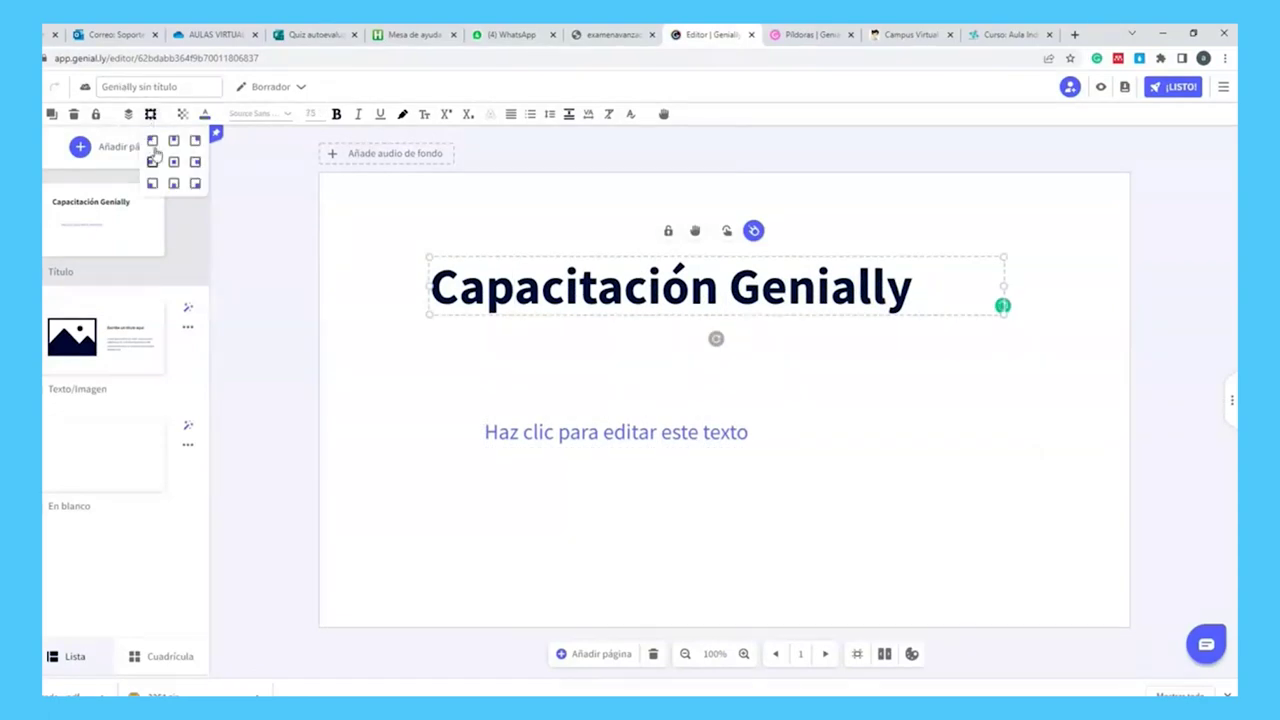
click(153, 143)
click(173, 183)
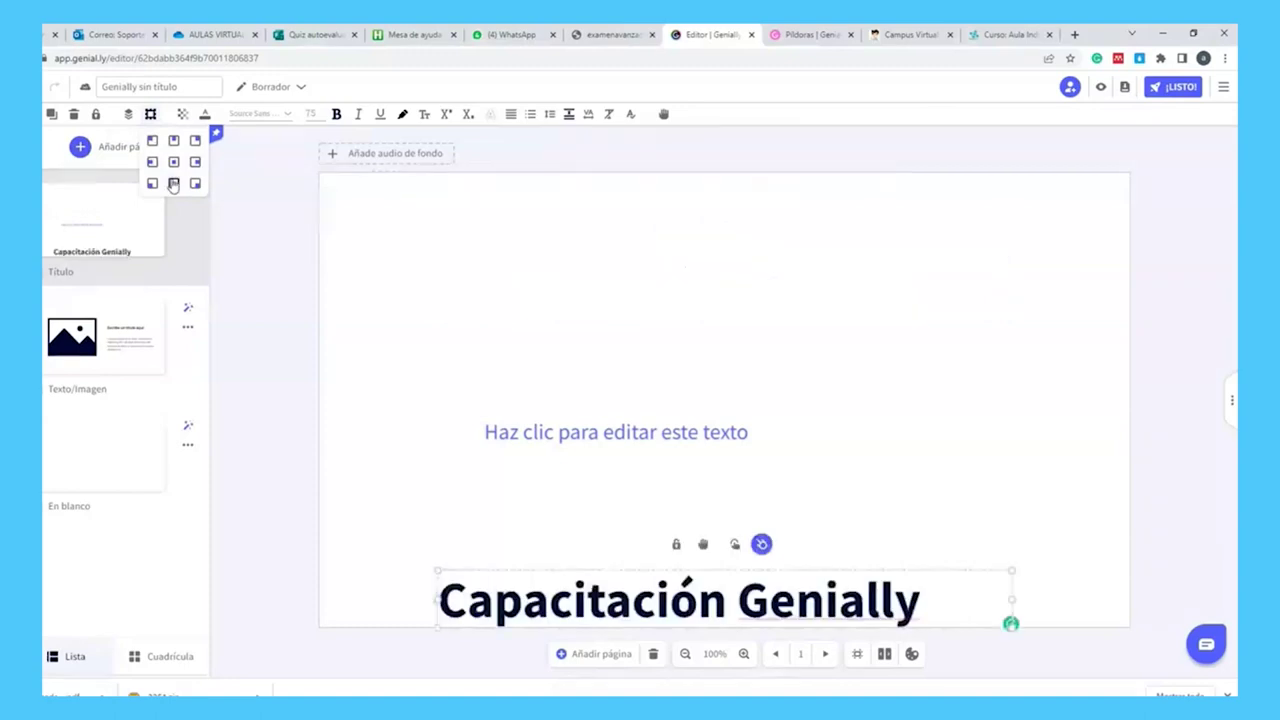
click(173, 162)
drag(654, 320, 670, 286)
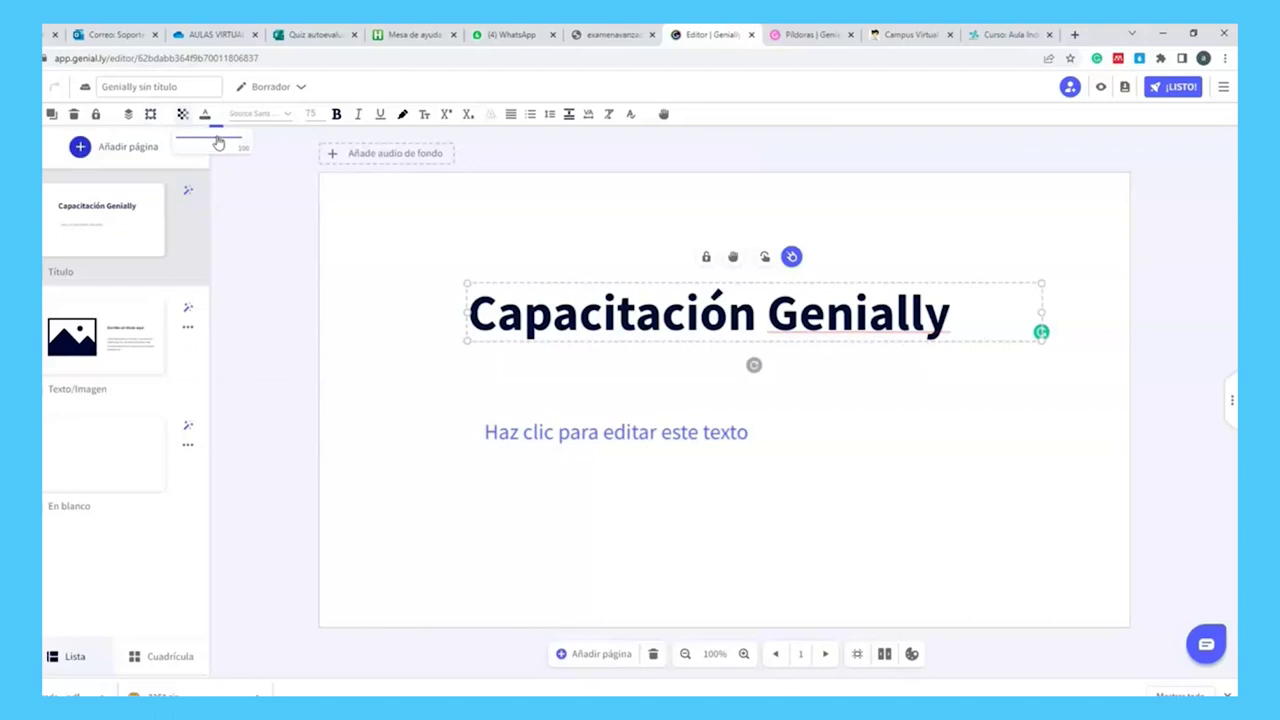
- Test the title's opacity and text colours, trying purple #8030E8 and #224555, and apply the dark blue from the recent colours
mouse_move(233, 143)
mouse_down()
mouse_move(200, 146)
mouse_move(246, 146)
mouse_up()
click(206, 116)
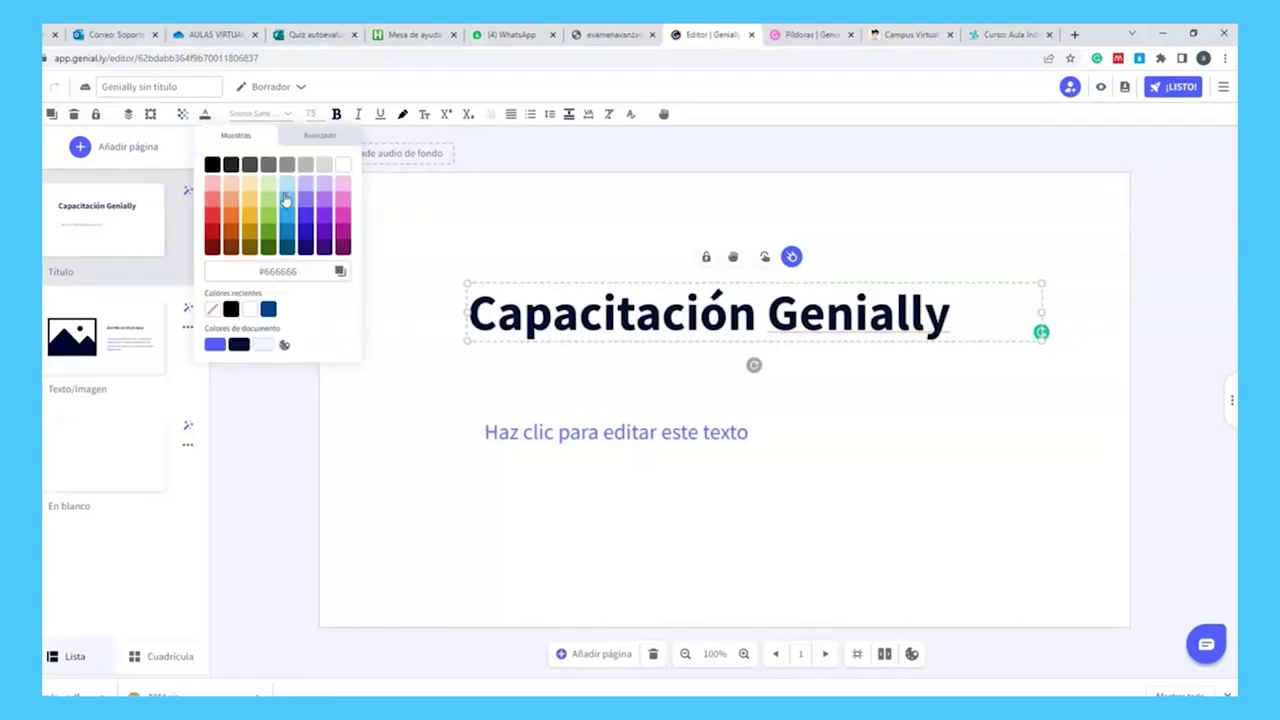
click(289, 202)
click(324, 215)
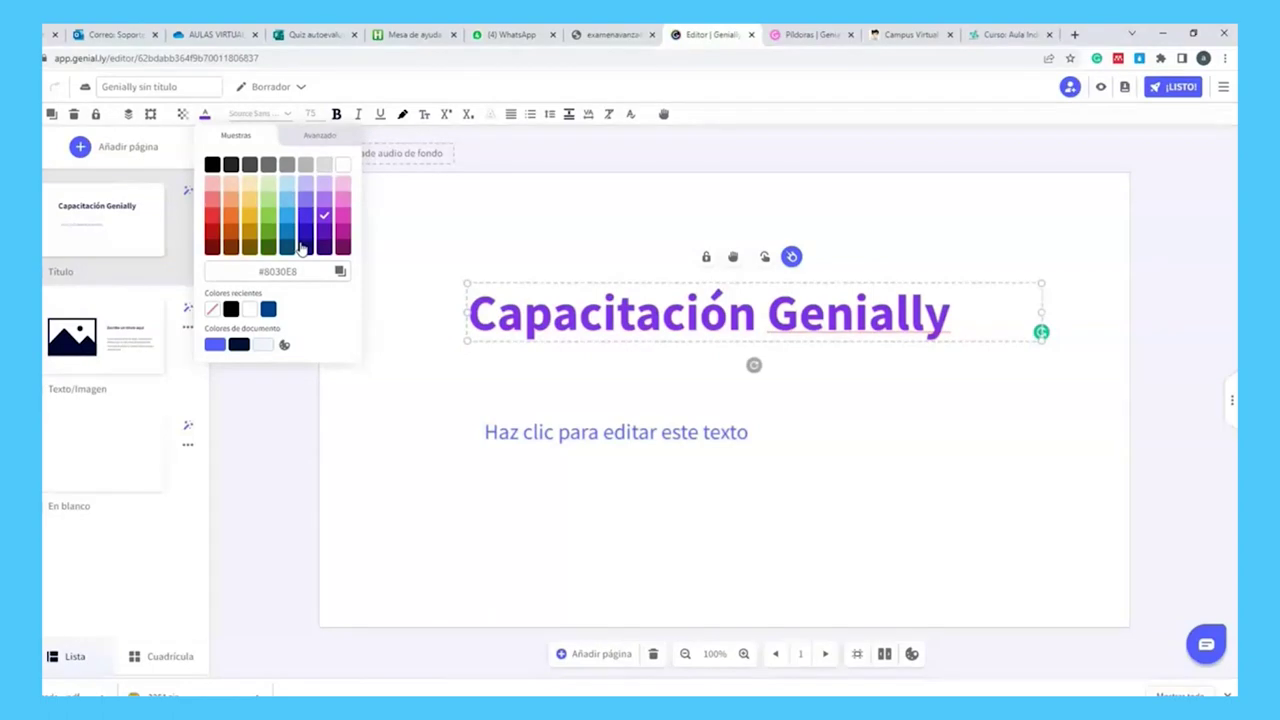
double_click(305, 271)
text(#224555)
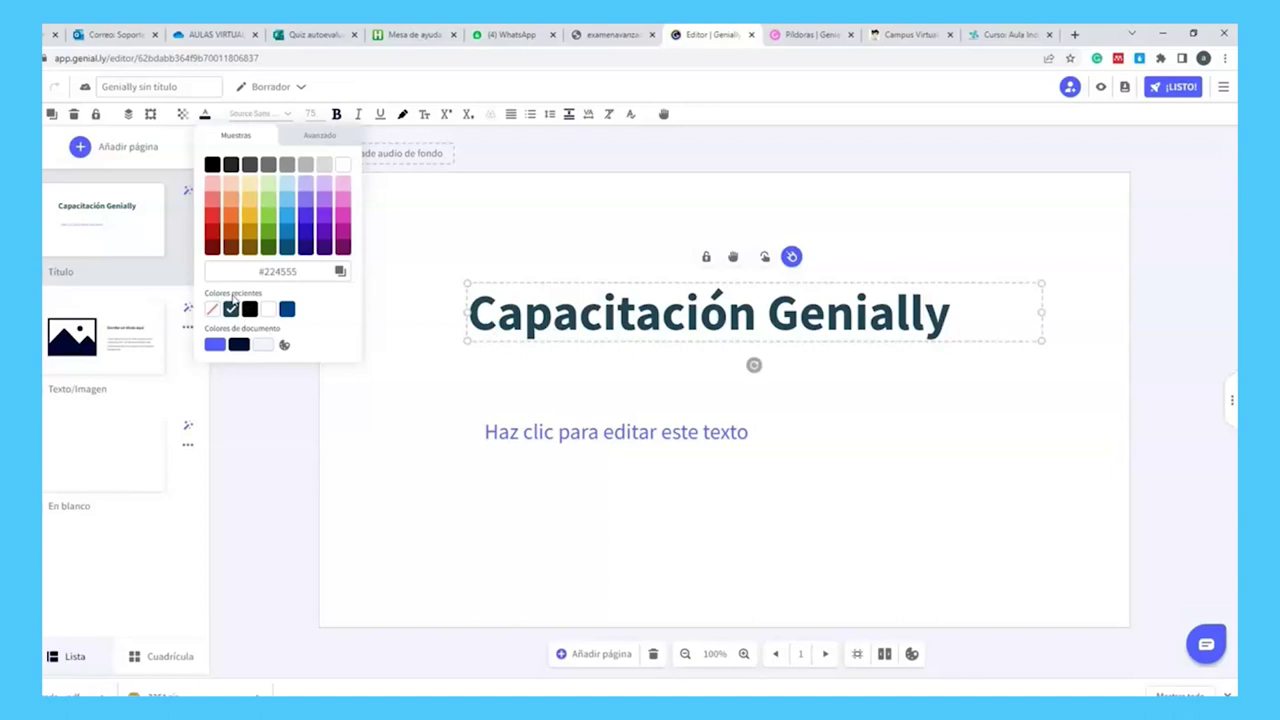
click(287, 309)
- Browse the font list for the title and check the custom typefaces area
click(288, 116)
scroll(195, 300, down, 10)
scroll(174, 345, down, 3)
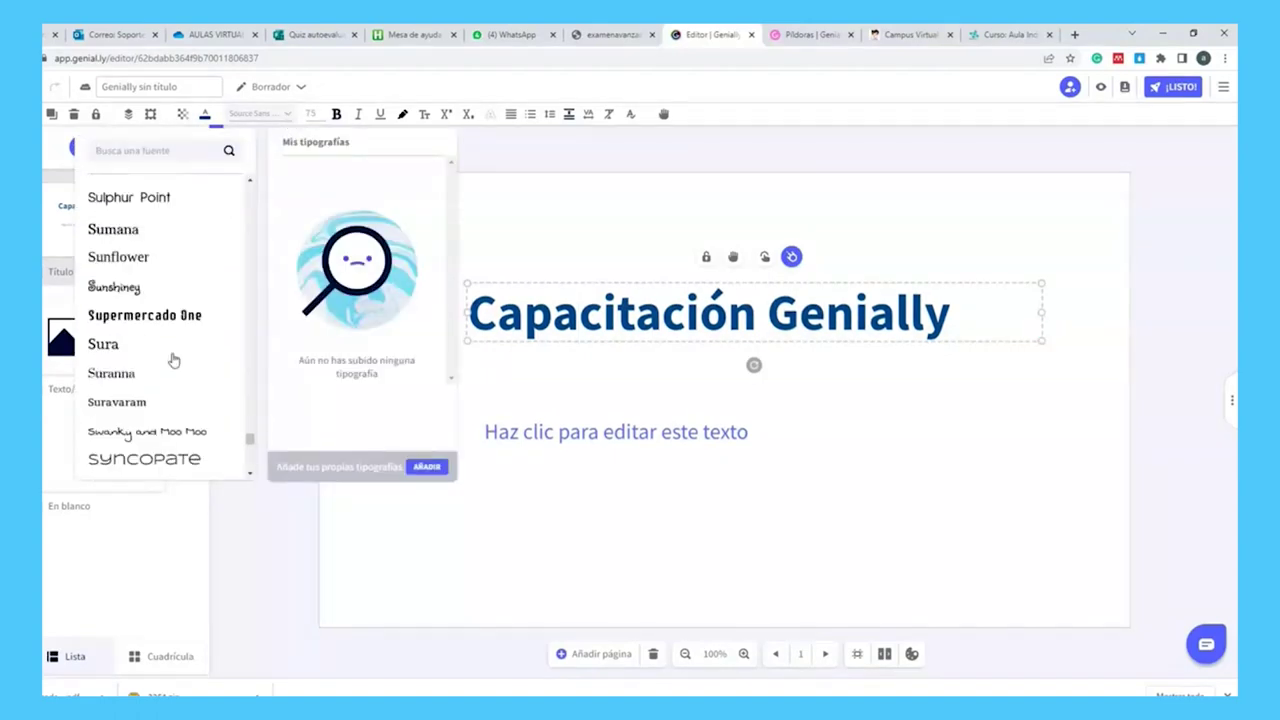
drag(250, 441, 250, 210)
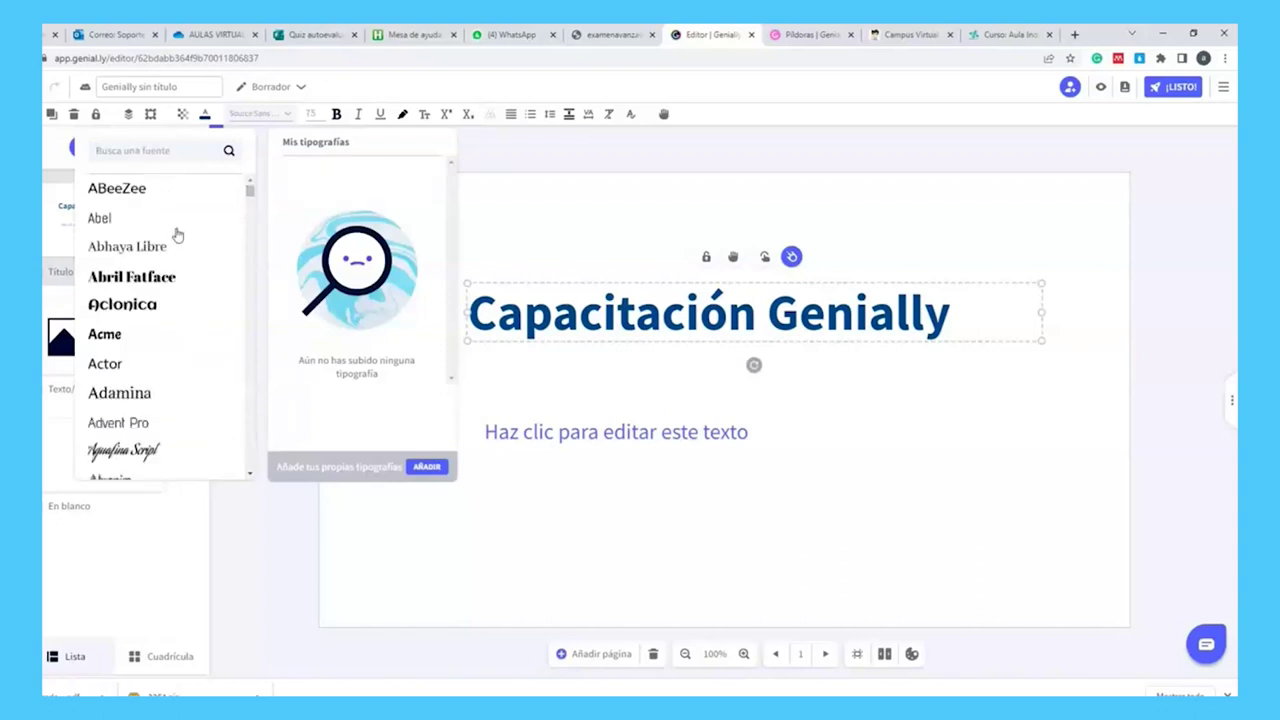
scroll(174, 238, down, 2)
scroll(172, 277, down, 2)
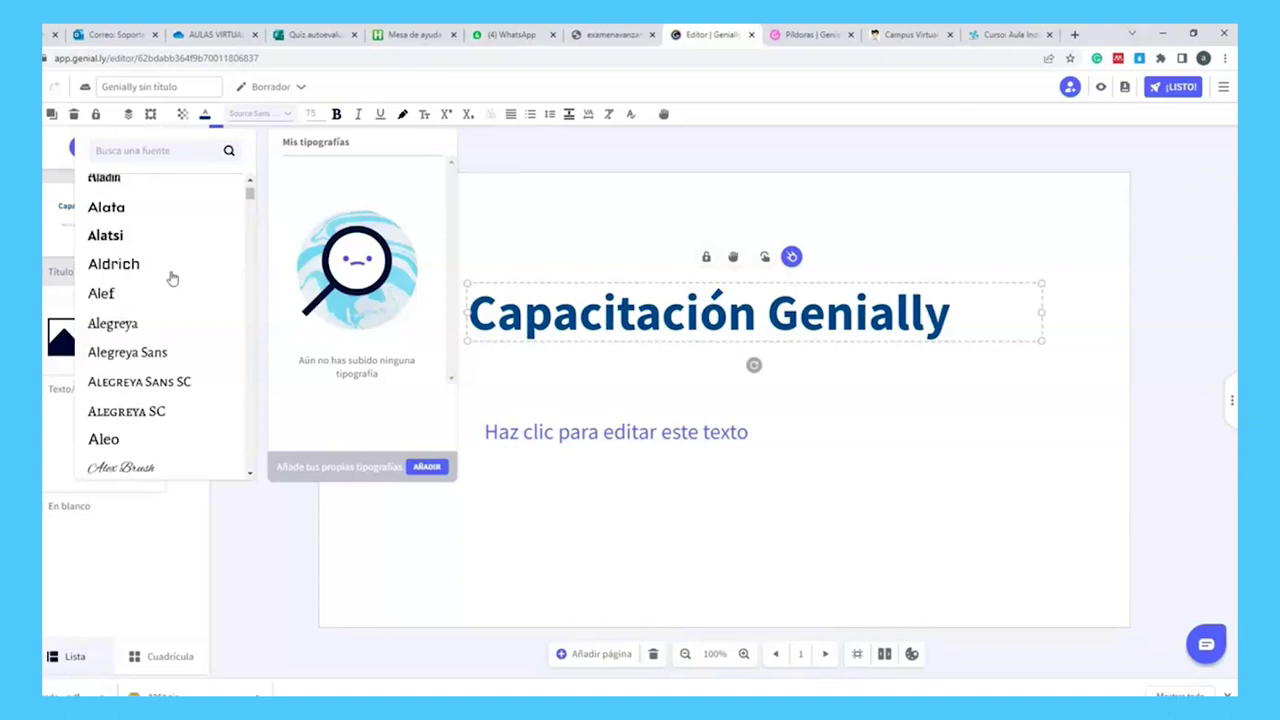
scroll(172, 277, up, 1)
mouse_move(391, 326)
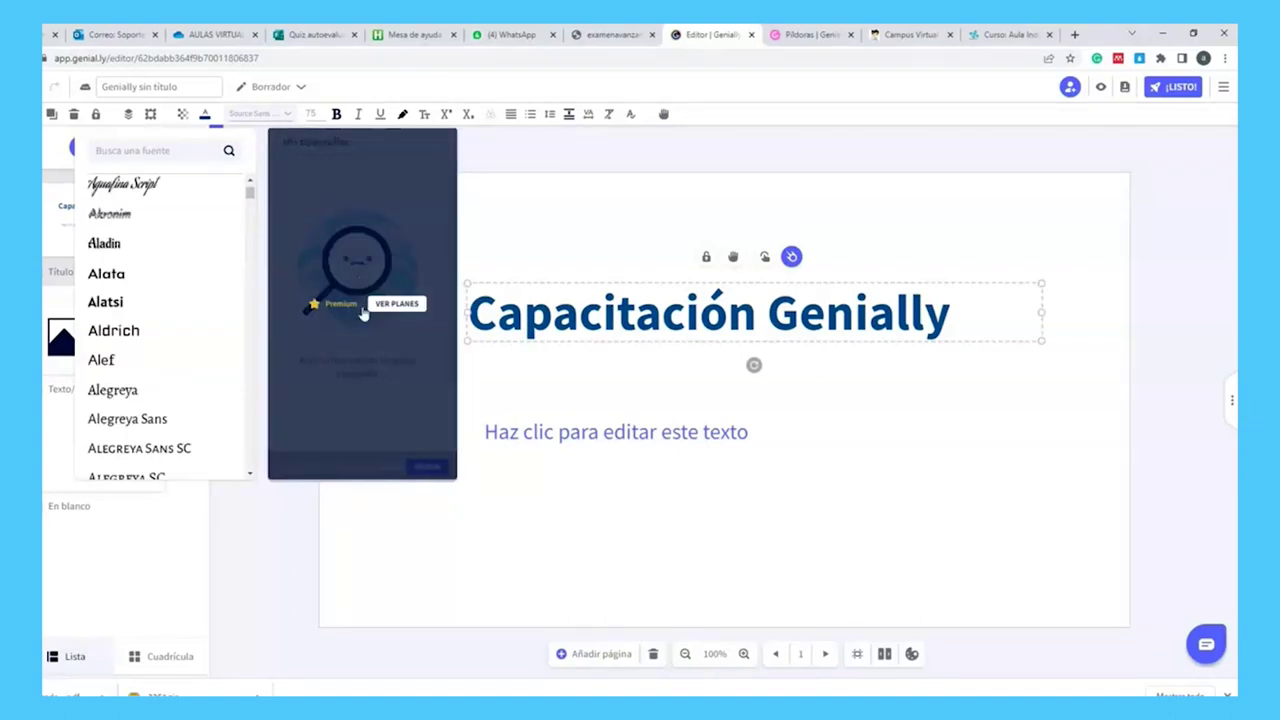
scroll(170, 282, down, 4)
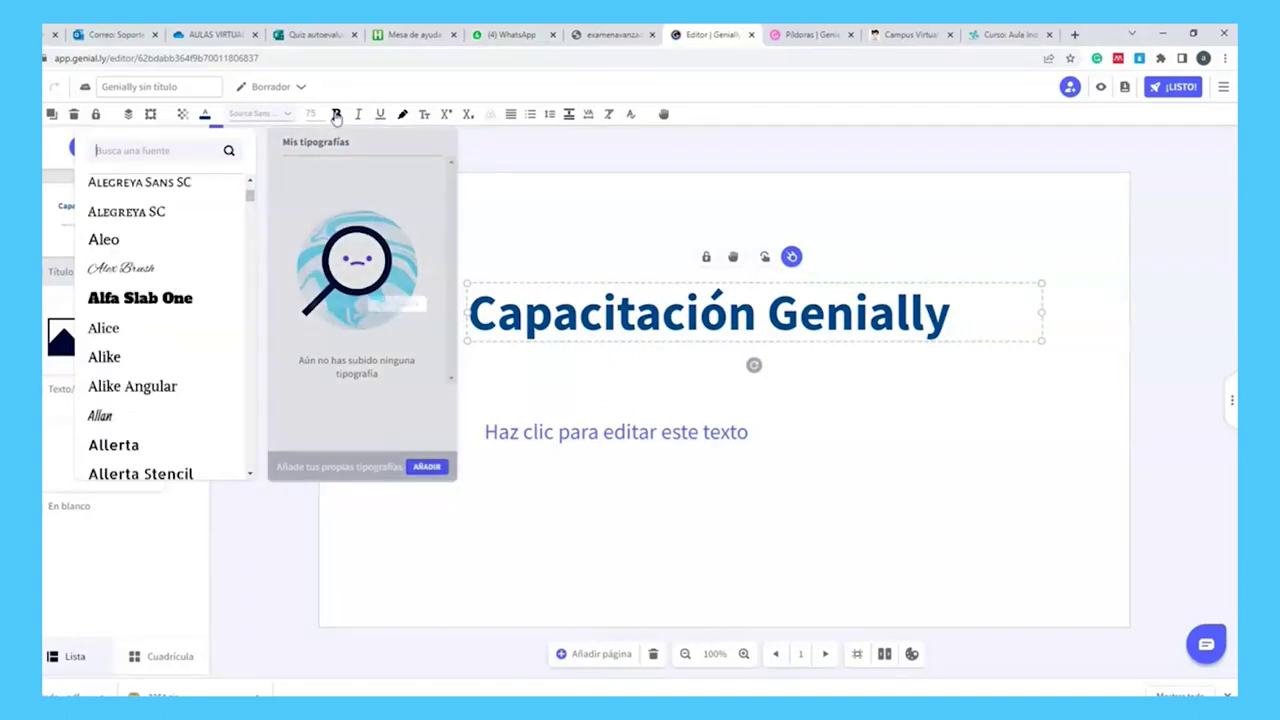
- Try the title at different font sizes, including 16 px and 85 px
click(310, 113)
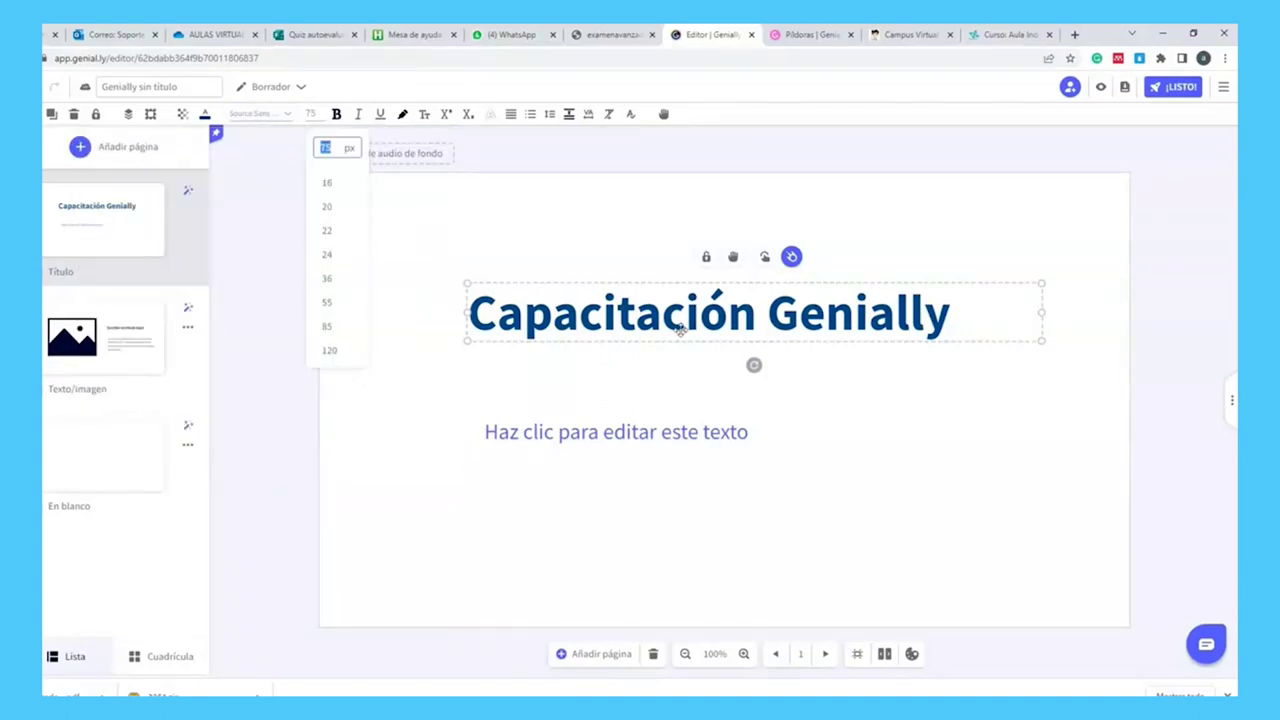
text(16)
key(Return)
click(318, 113)
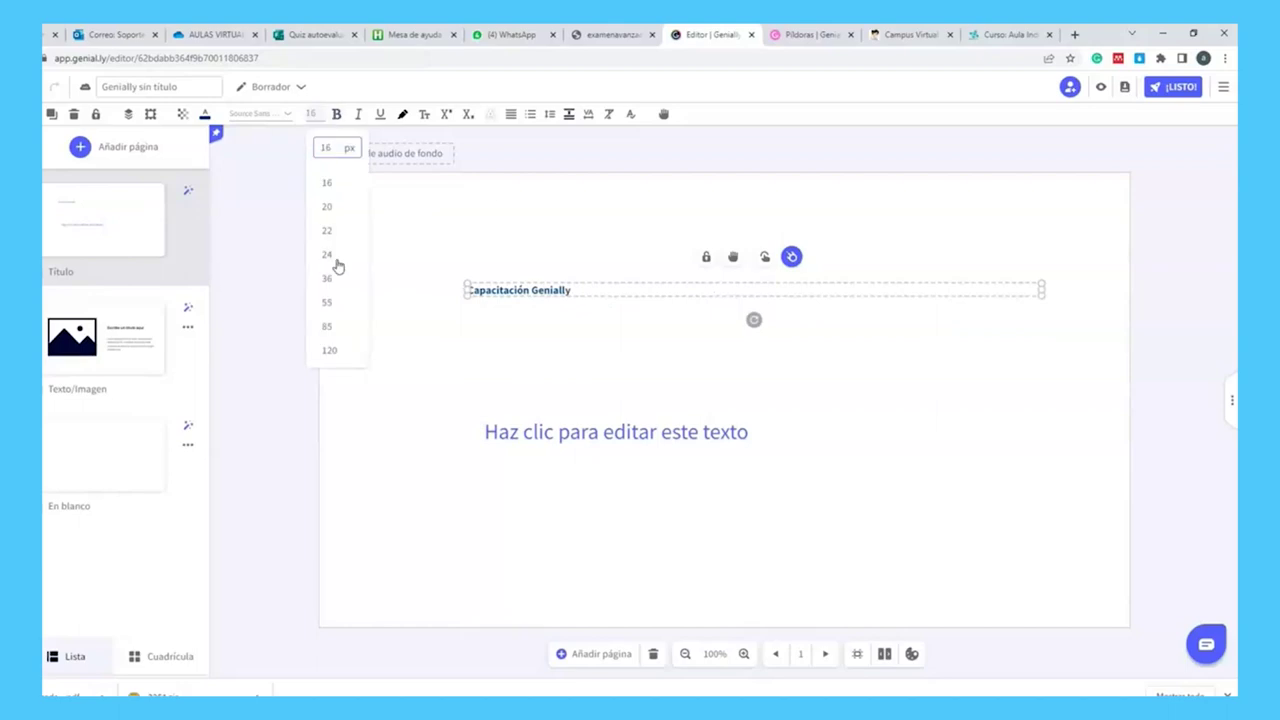
click(337, 265)
click(314, 114)
click(331, 334)
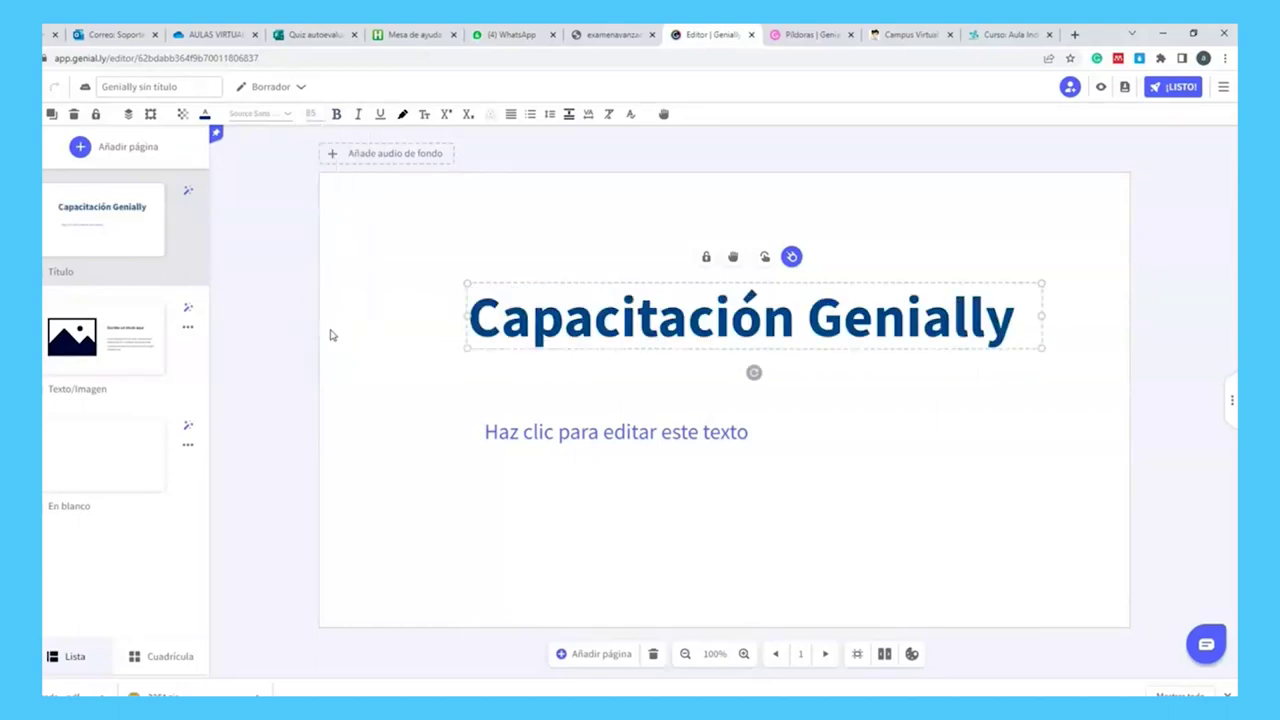
- Set the title's font size to 70 px
click(312, 114)
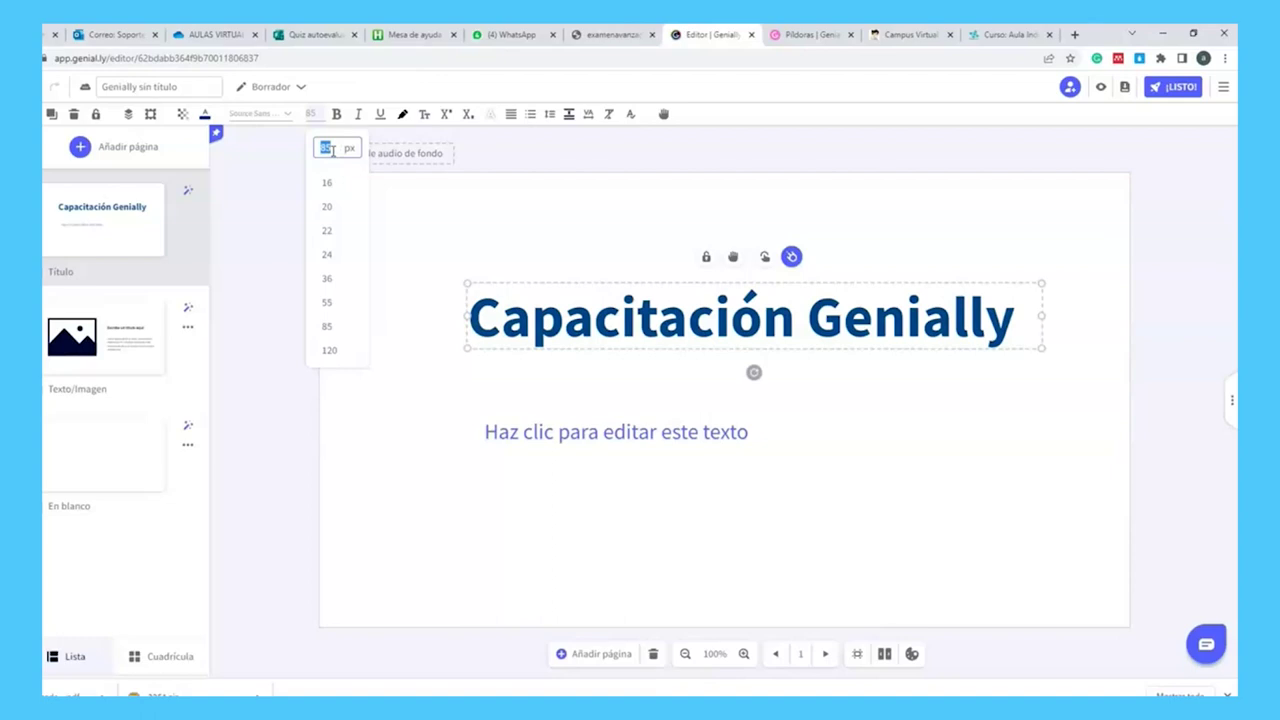
text(70)
key(Return)
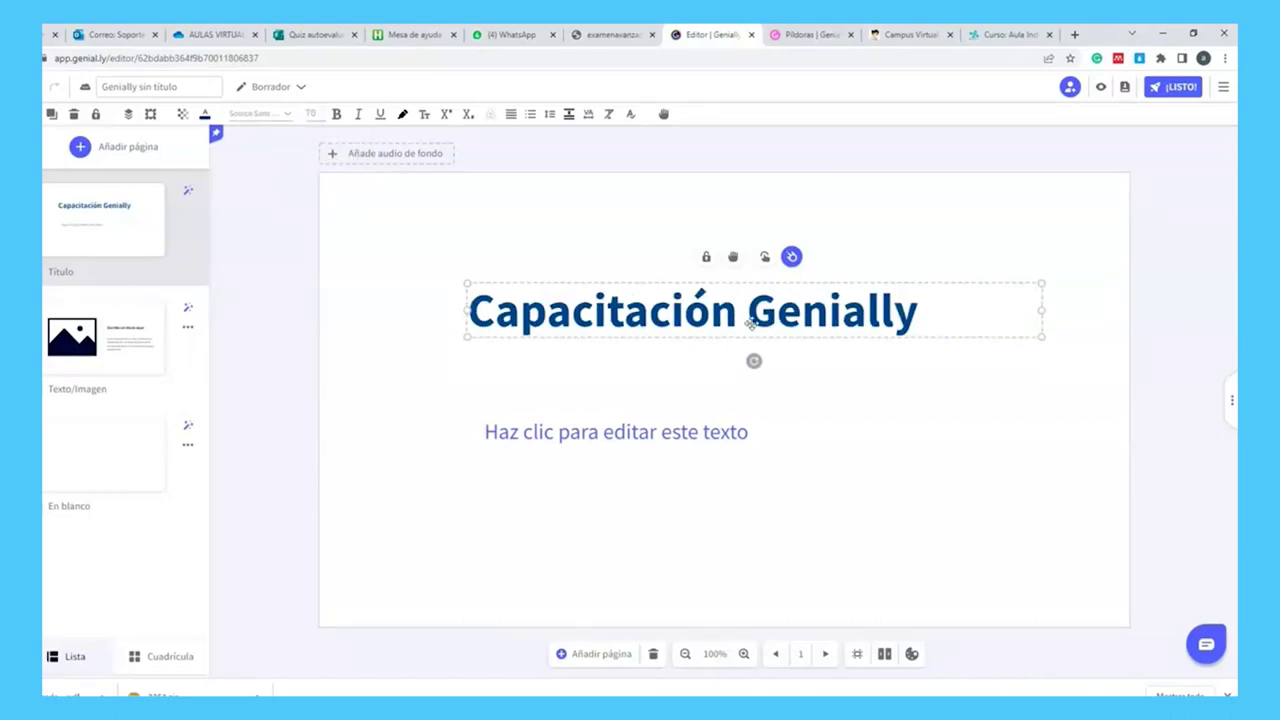
- Turn the title's bold off and on again, and change its font to Space Grotesk
click(336, 114)
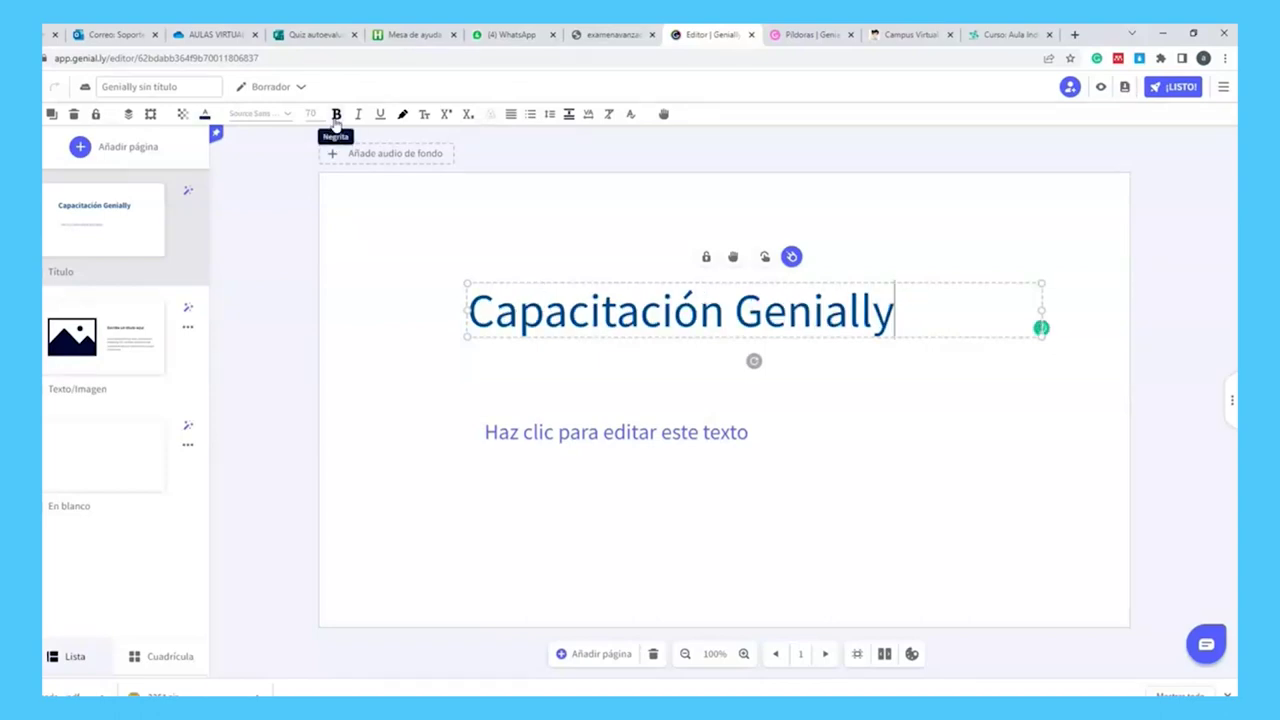
click(338, 116)
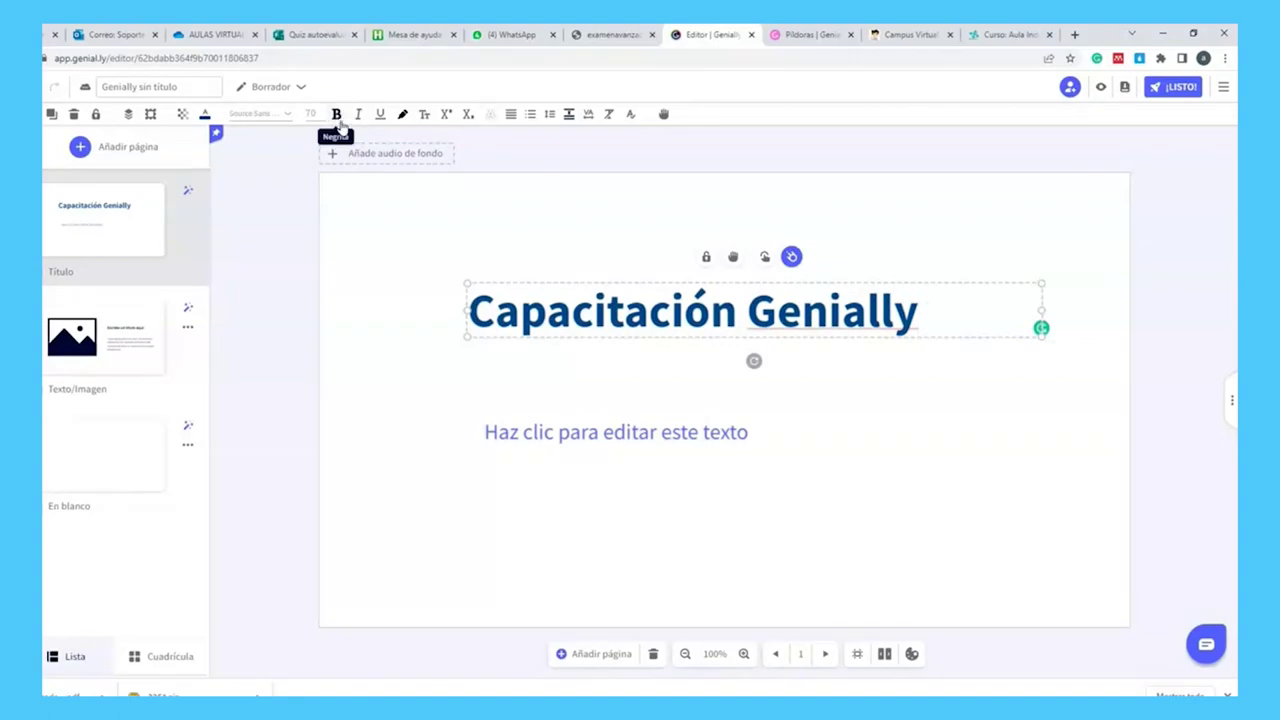
click(287, 119)
click(340, 200)
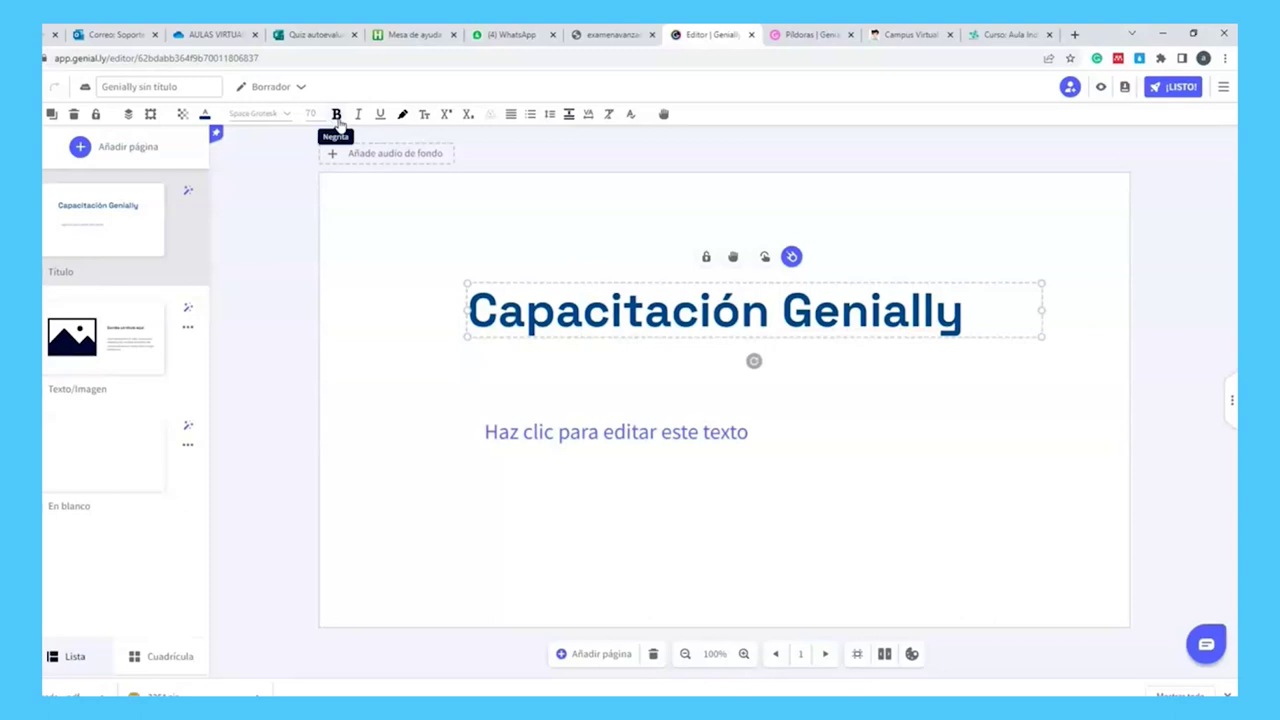
- Test a yellow #F4CF72 highlight behind the title and replace it with white #FFFFFF
click(403, 114)
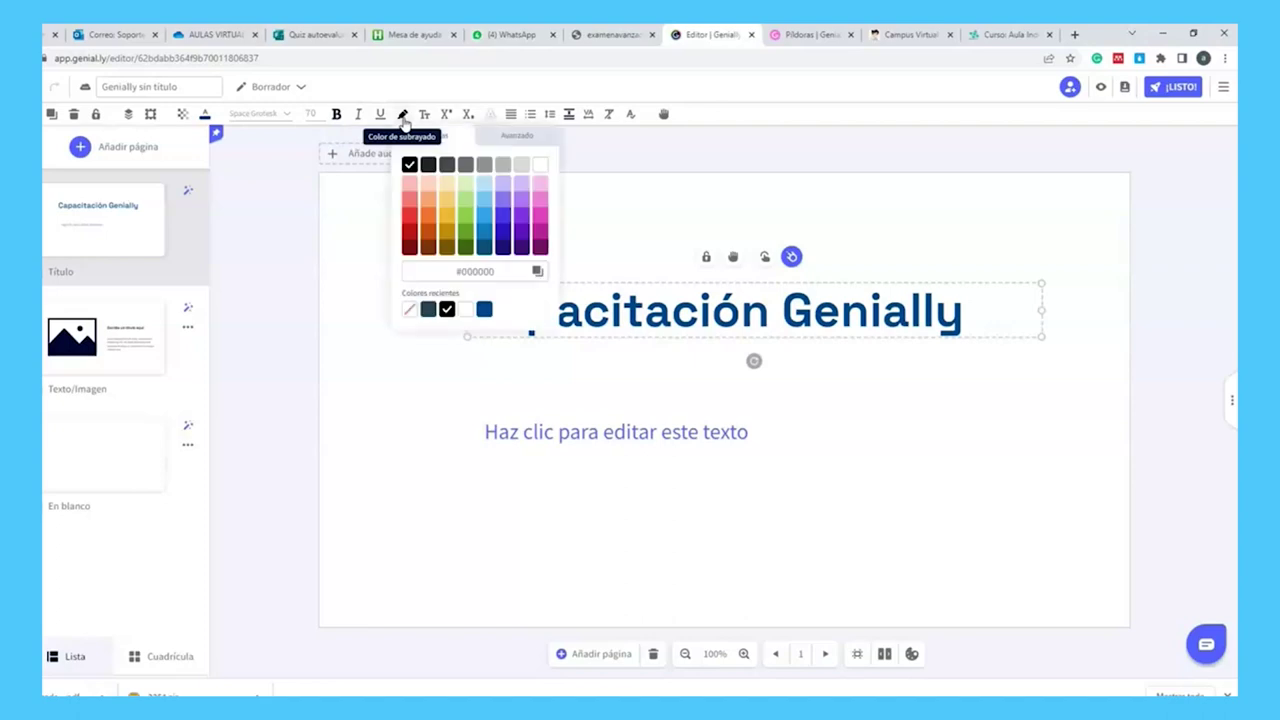
click(451, 206)
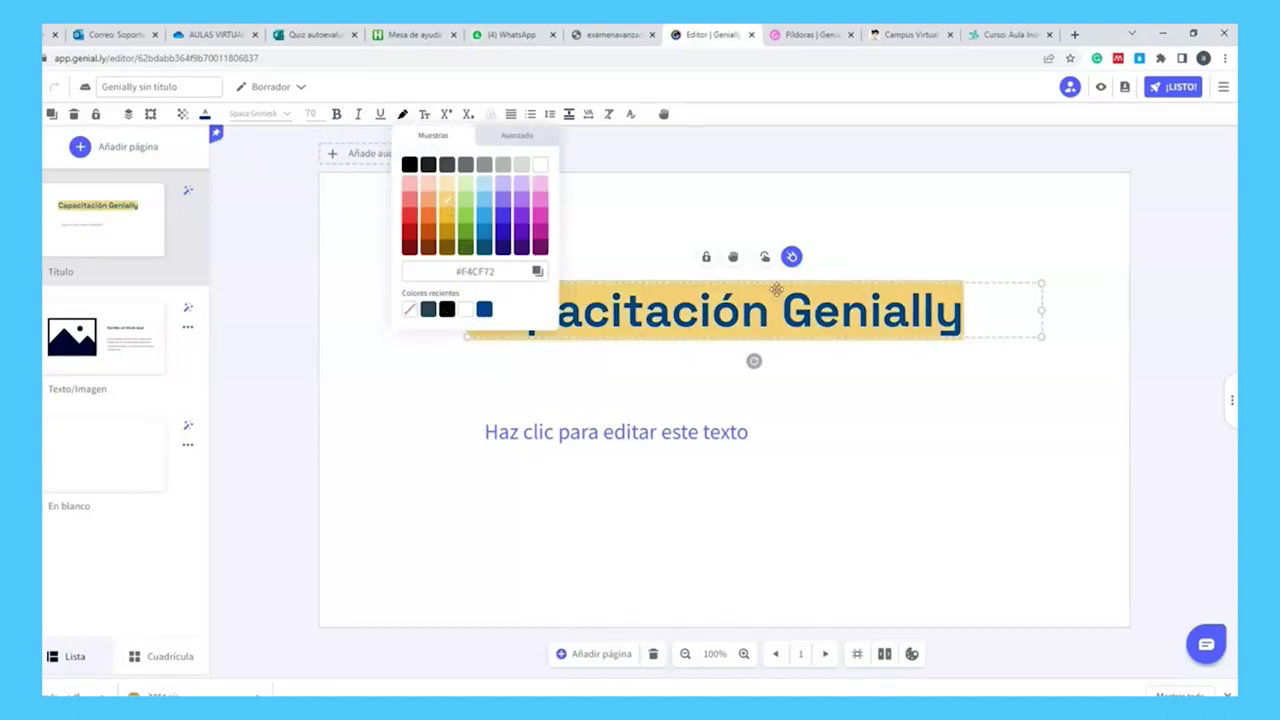
click(541, 164)
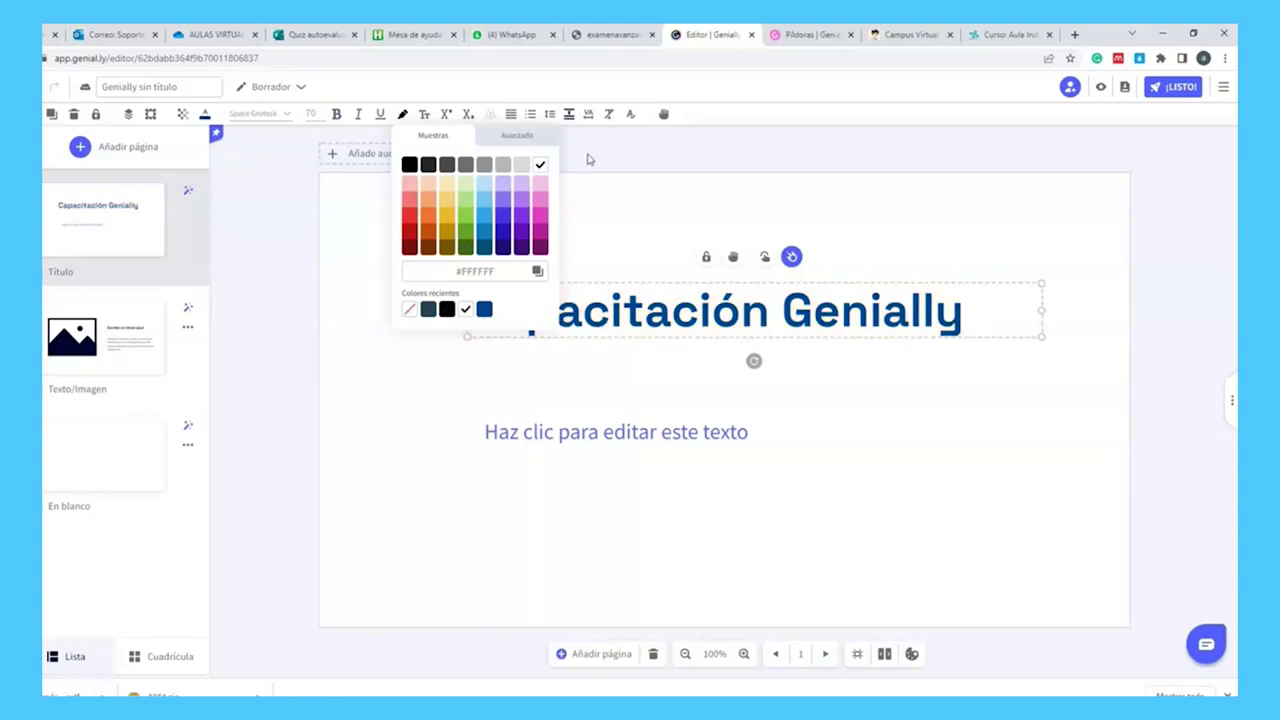
- Toggle uppercase on the title several times, leaving it in capital letters
click(424, 114)
click(424, 115)
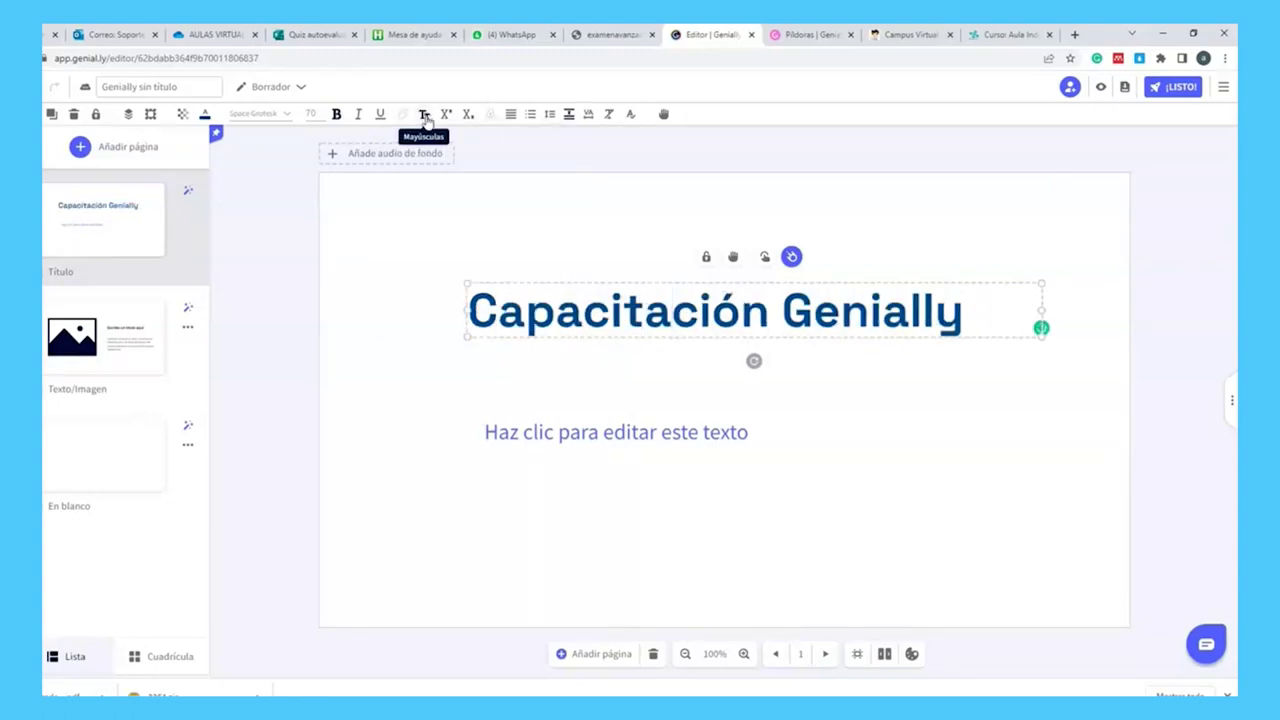
click(424, 115)
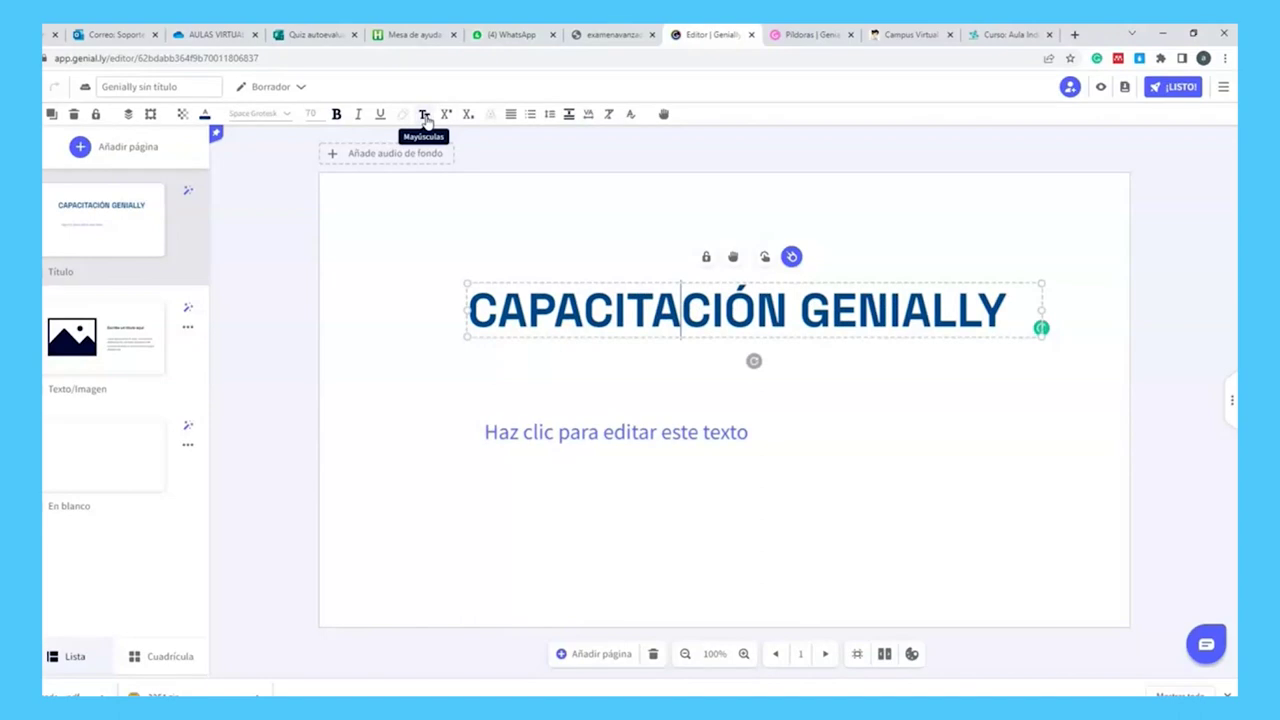
click(424, 115)
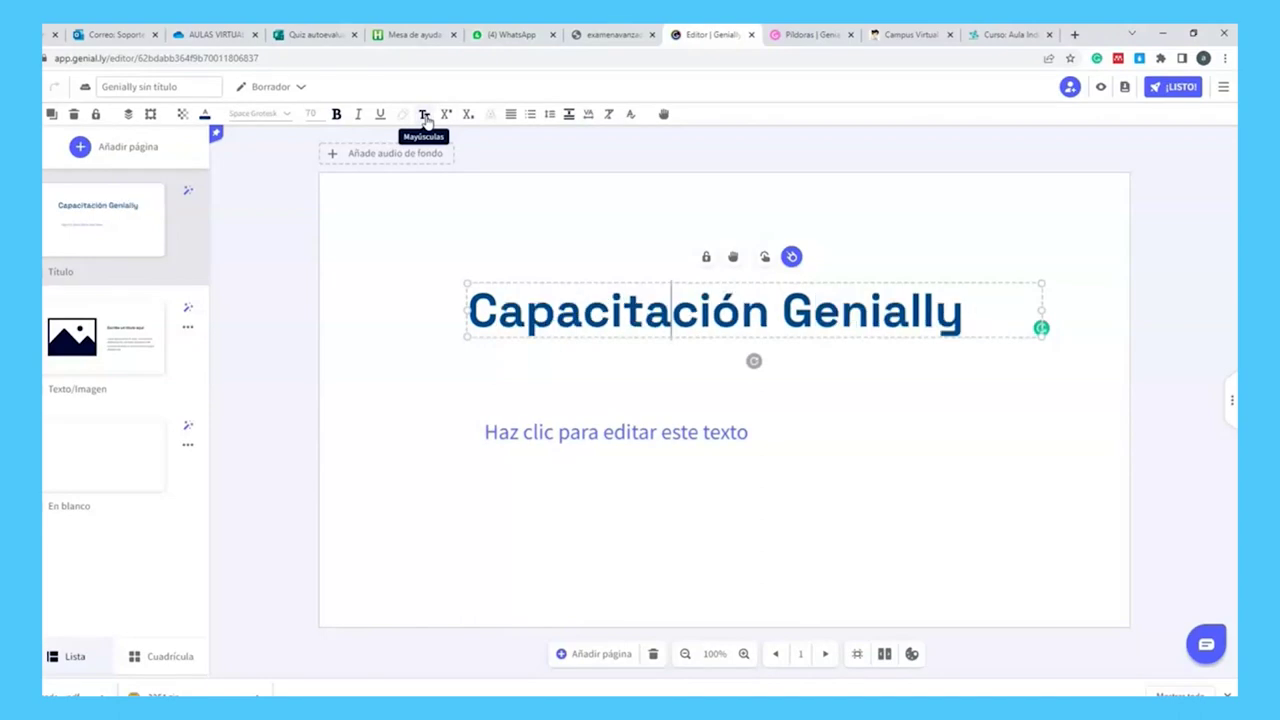
click(424, 115)
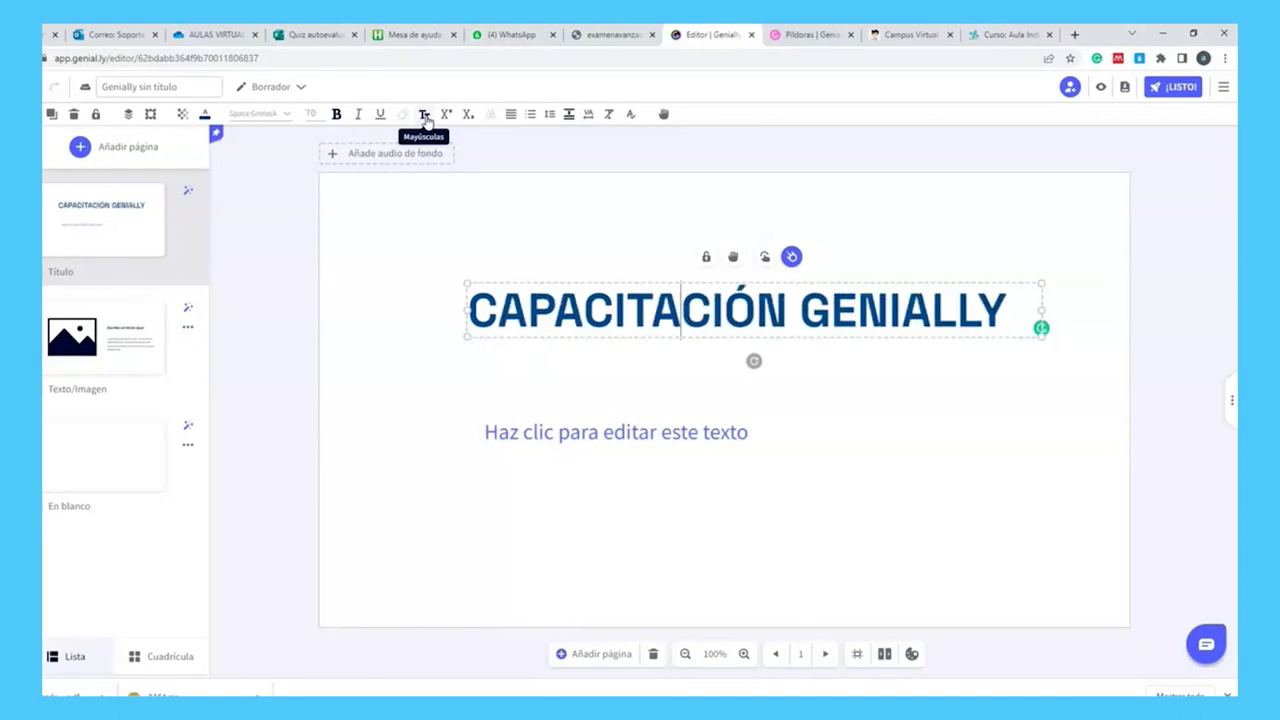
- Try superscript and subscript on the title text
click(449, 117)
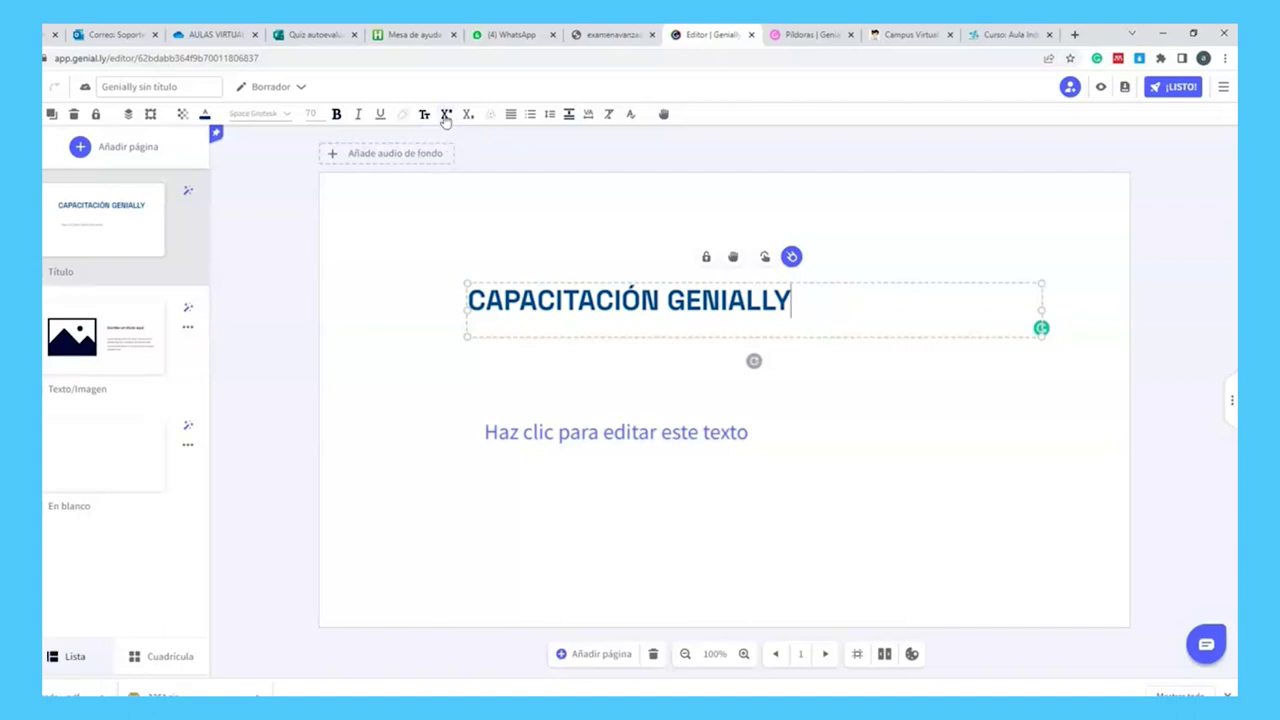
click(482, 318)
click(468, 114)
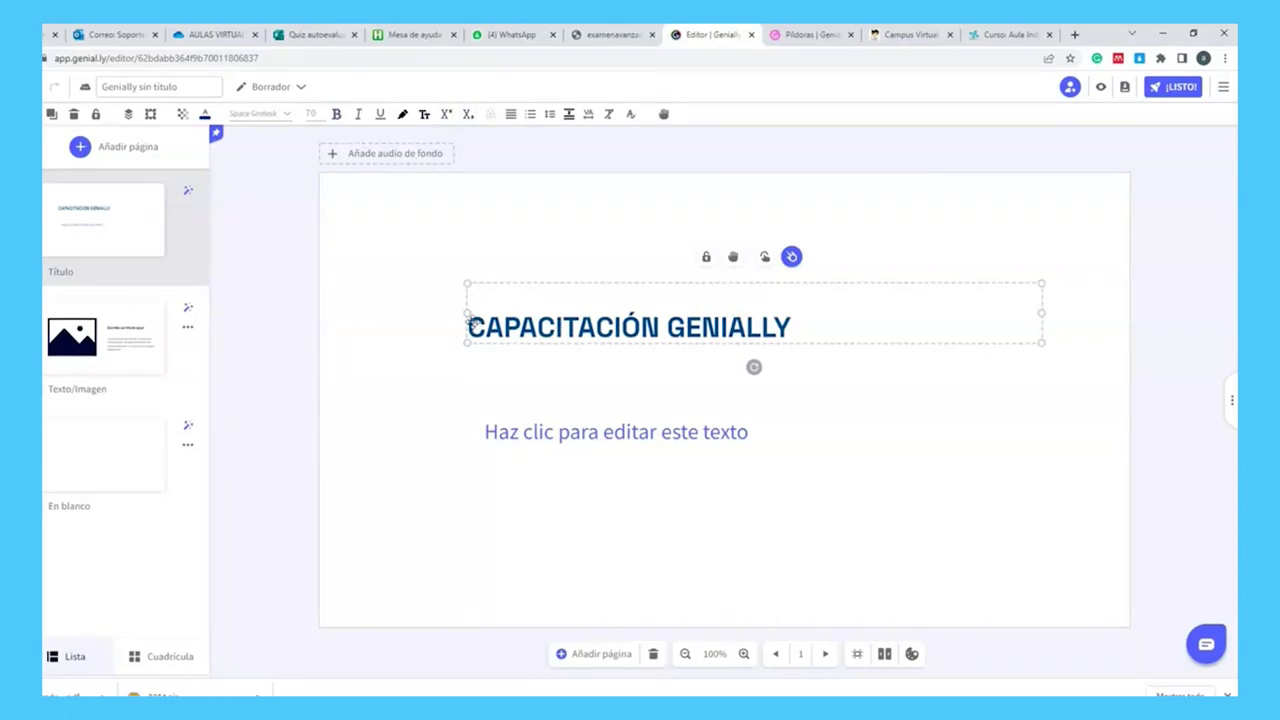
double_click(468, 327)
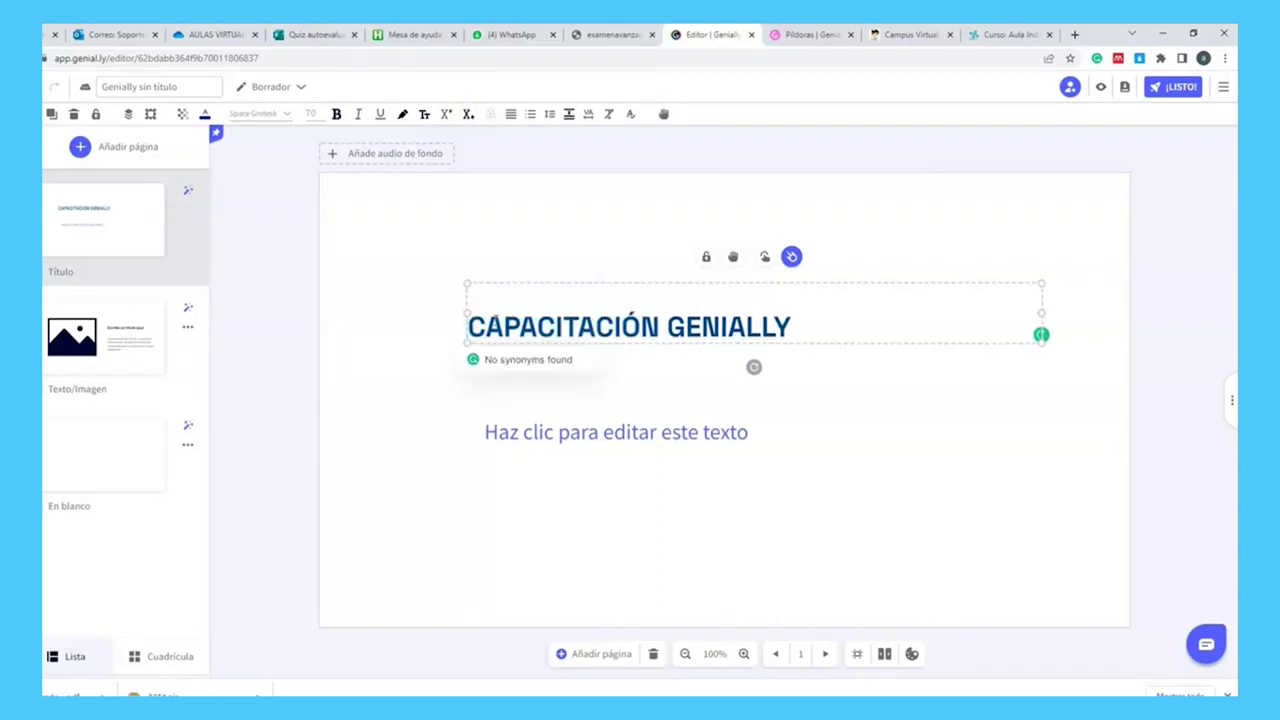
- Test the text shadow on the title, move the title slightly up, and leave the shadow off
click(490, 114)
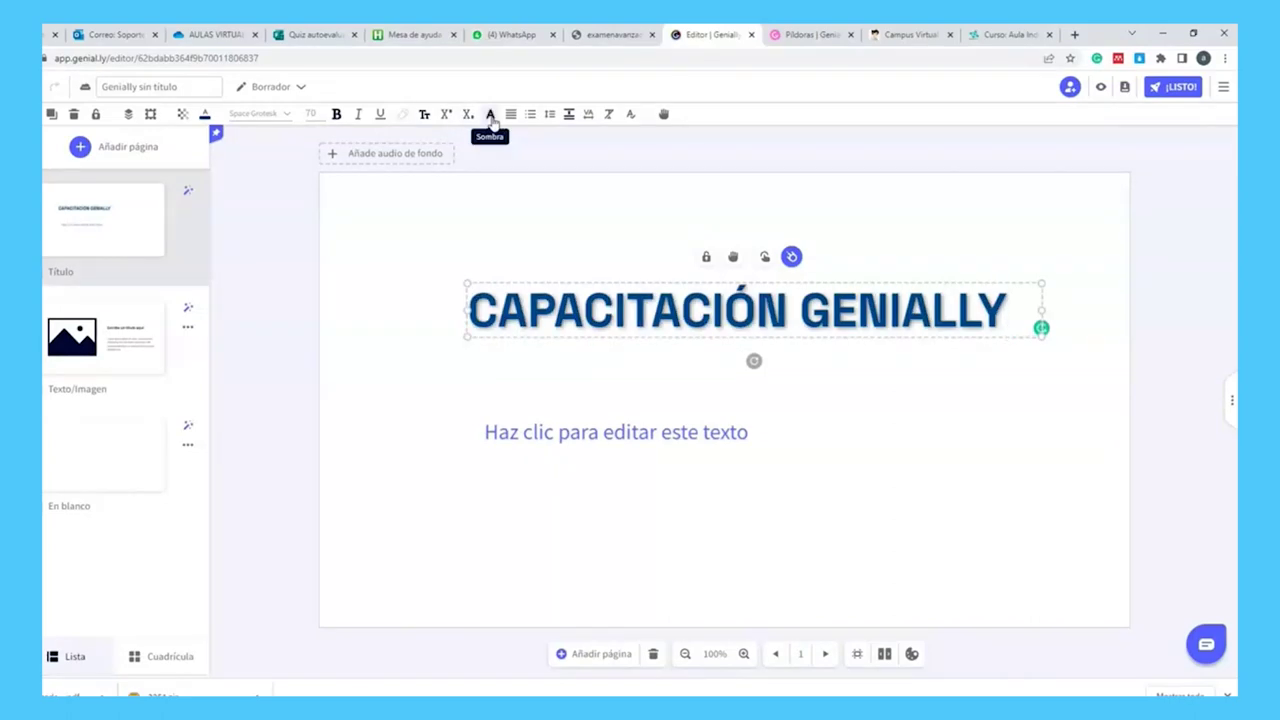
click(490, 114)
click(490, 114)
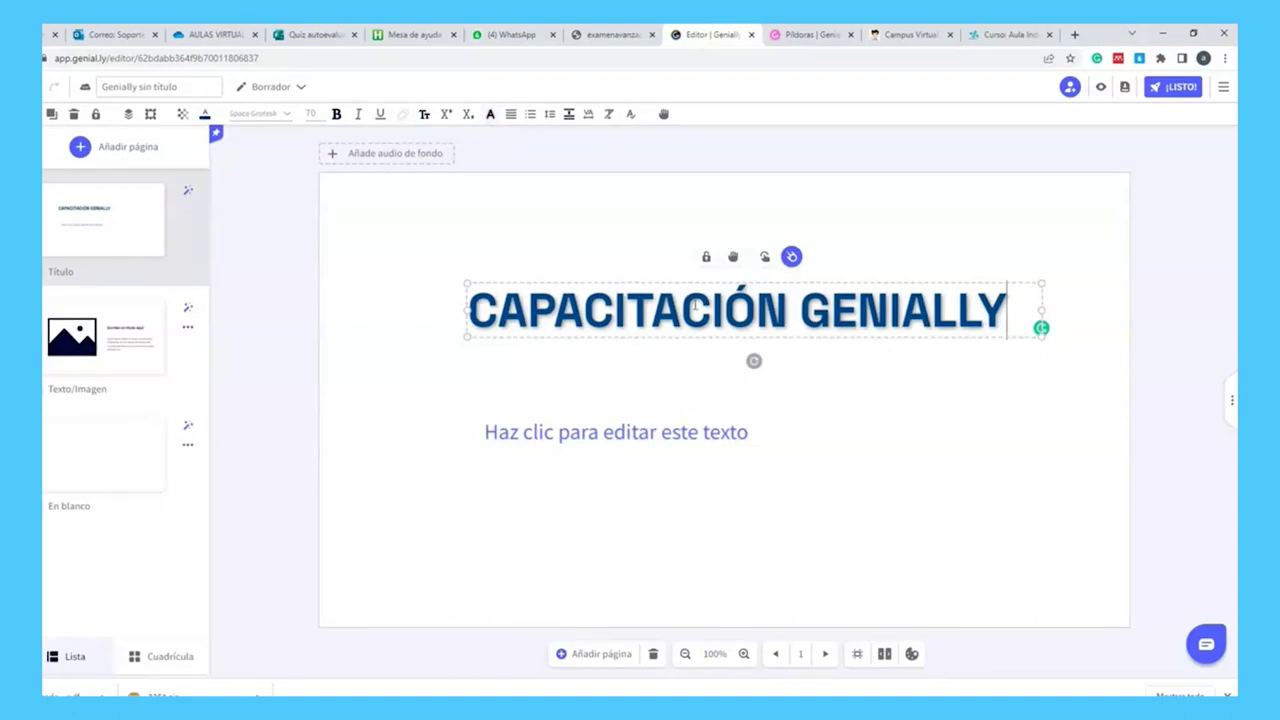
mouse_move(646, 286)
mouse_down()
mouse_move(617, 269)
mouse_move(672, 268)
mouse_move(645, 271)
mouse_up()
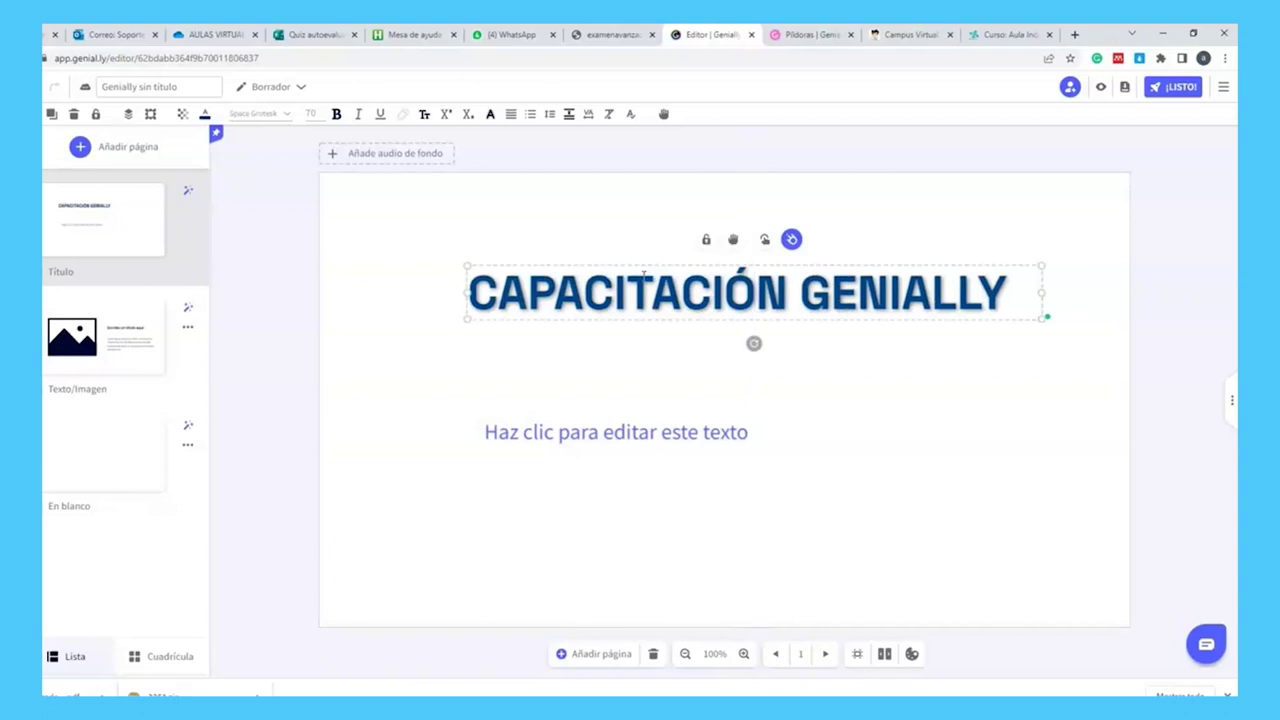
click(491, 118)
click(491, 118)
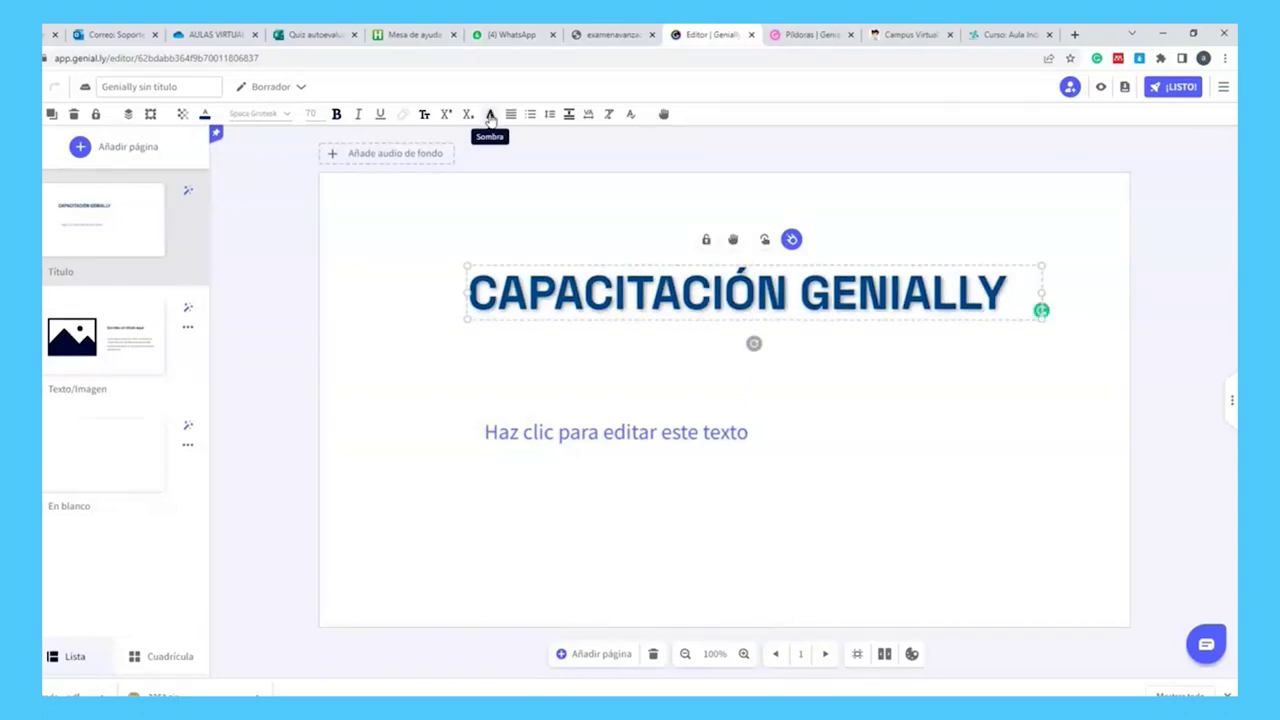
click(491, 118)
- Try centre and right alignment on the title text, ending with left alignment
click(510, 114)
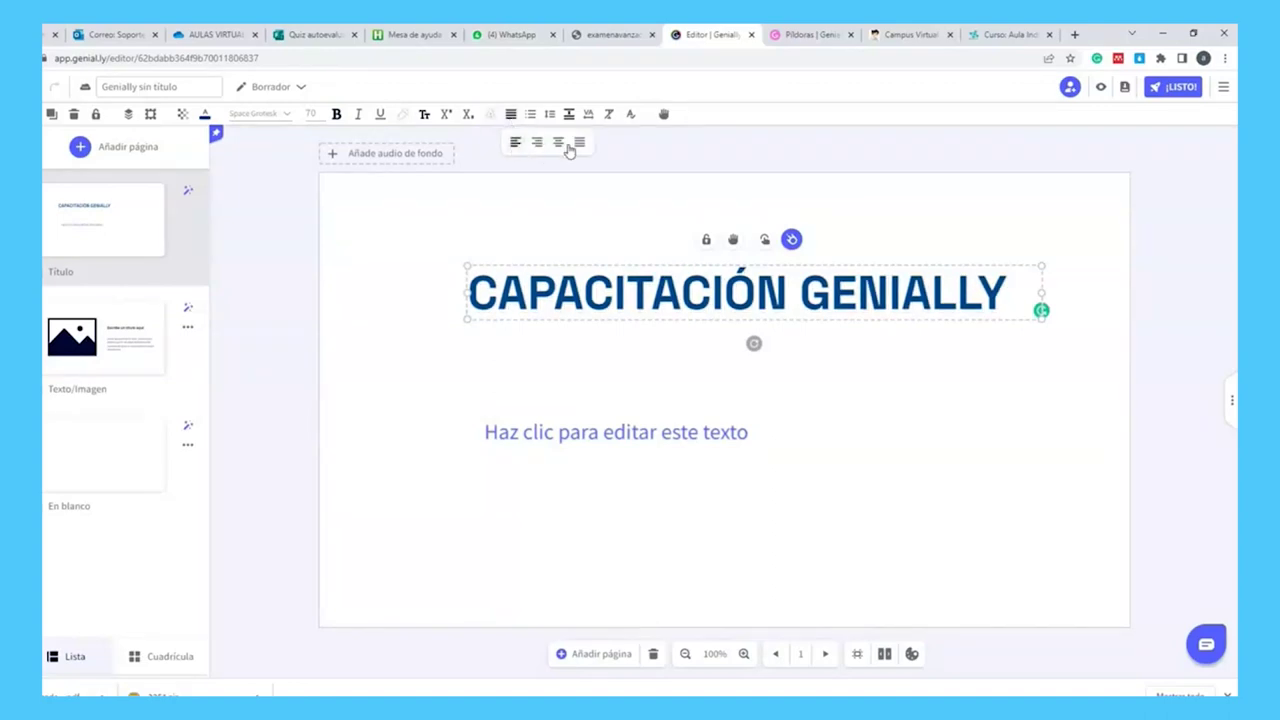
click(538, 145)
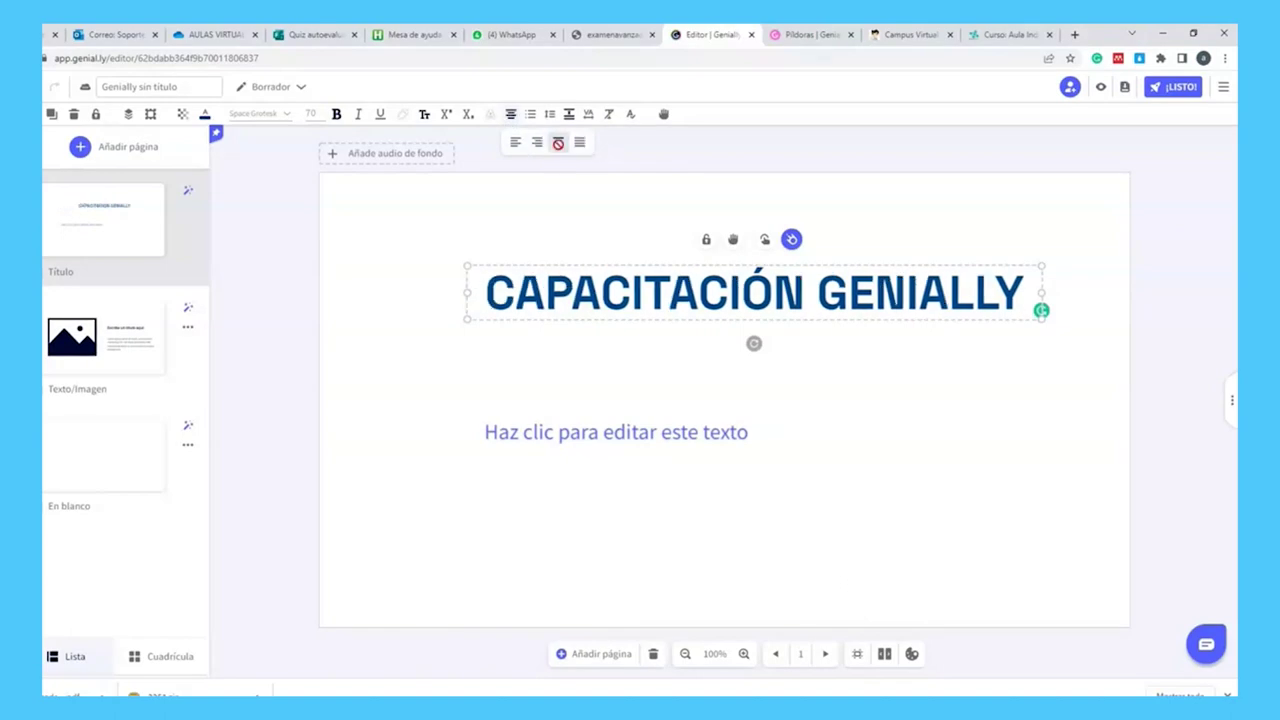
click(537, 143)
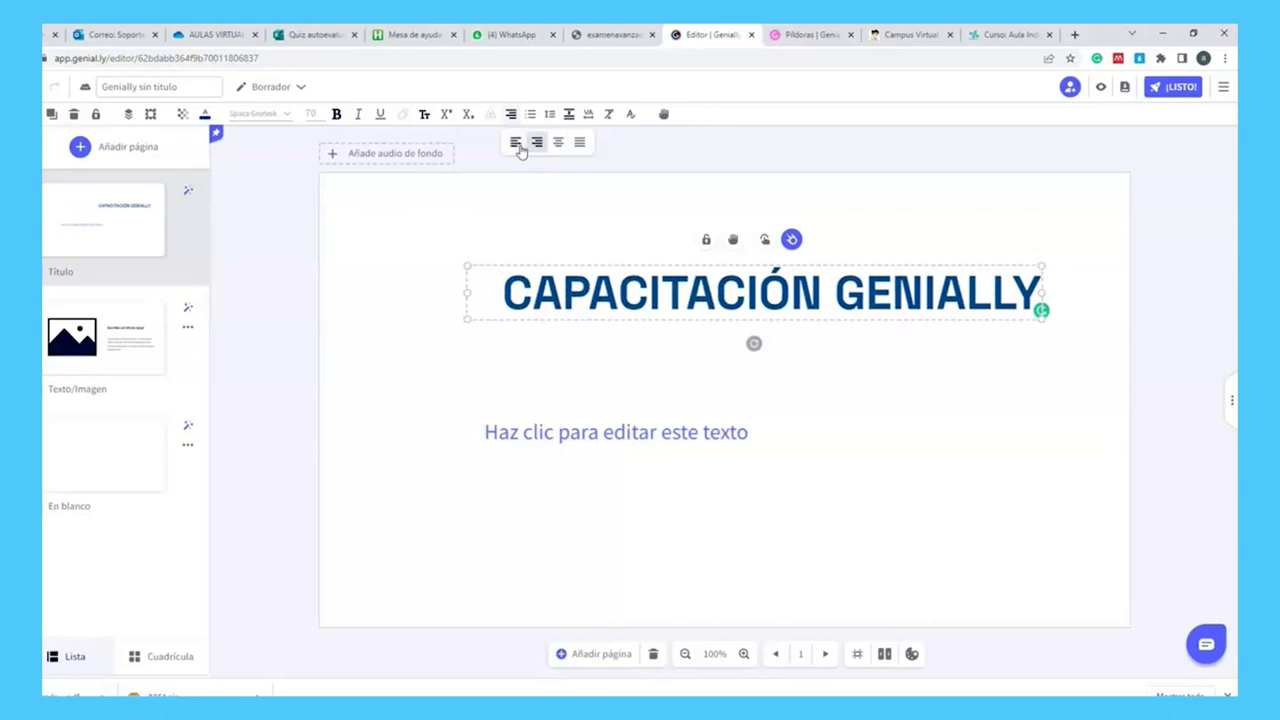
click(518, 146)
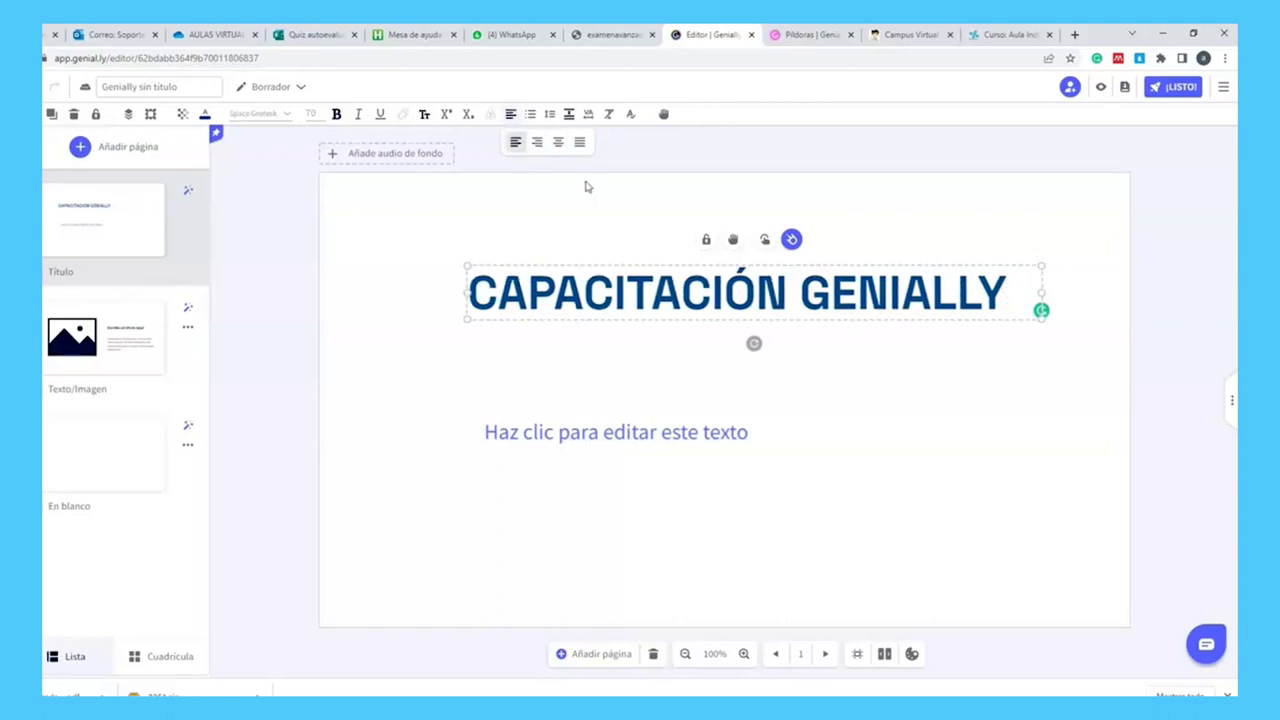
- Try bulleted and numbered list formatting on the title, then remove the list format
click(531, 118)
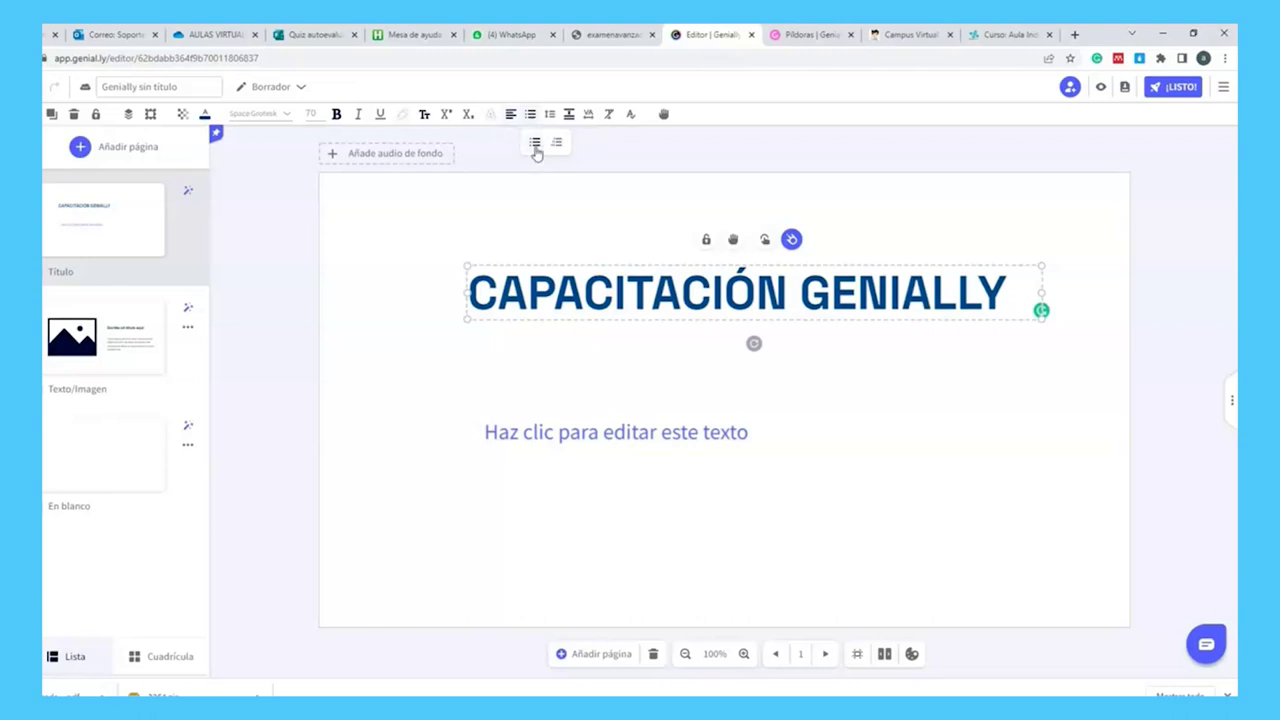
click(536, 150)
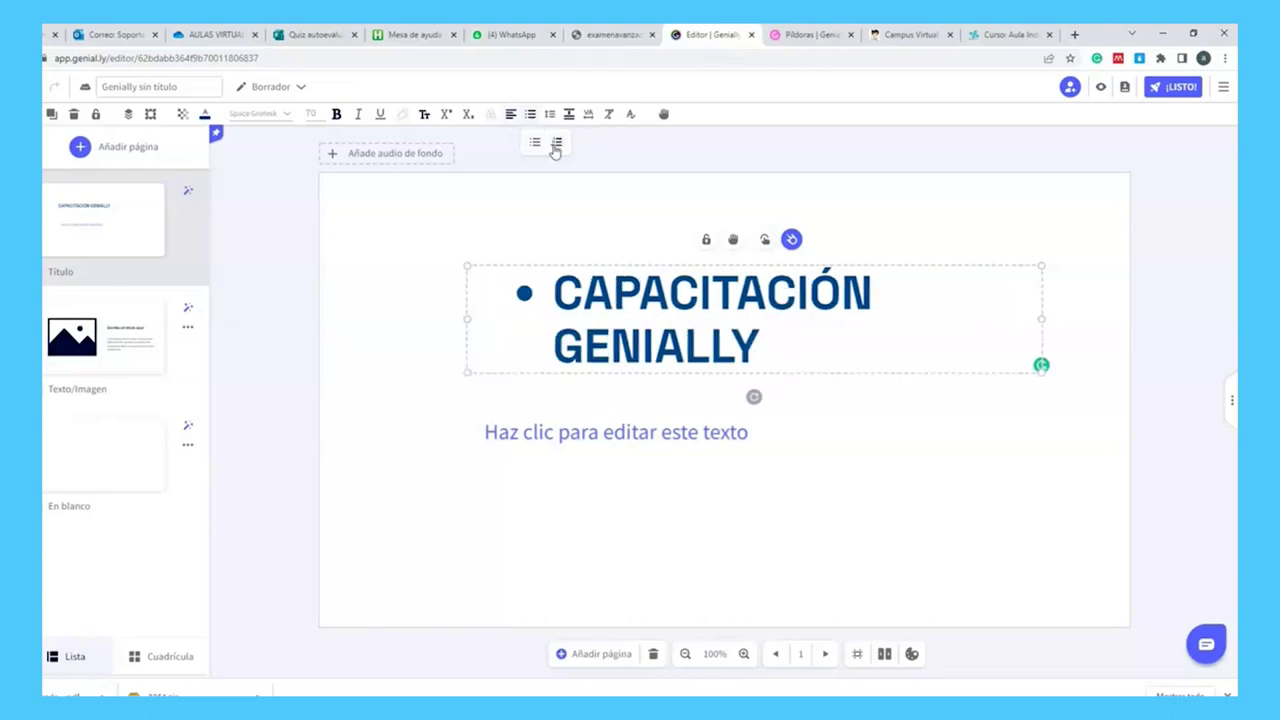
click(557, 148)
click(548, 150)
- Increase the title's line spacing to 2.3
click(549, 114)
click(594, 143)
click(594, 143)
click(594, 143)
click(594, 143)
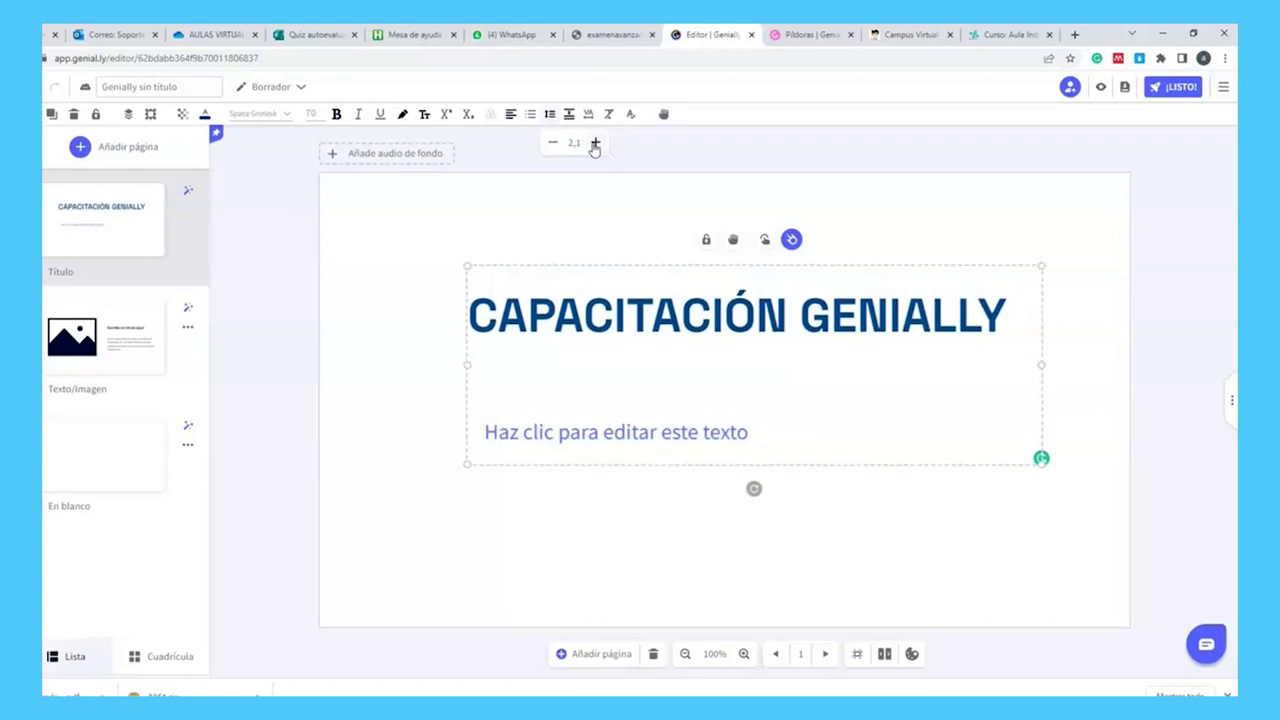
click(594, 143)
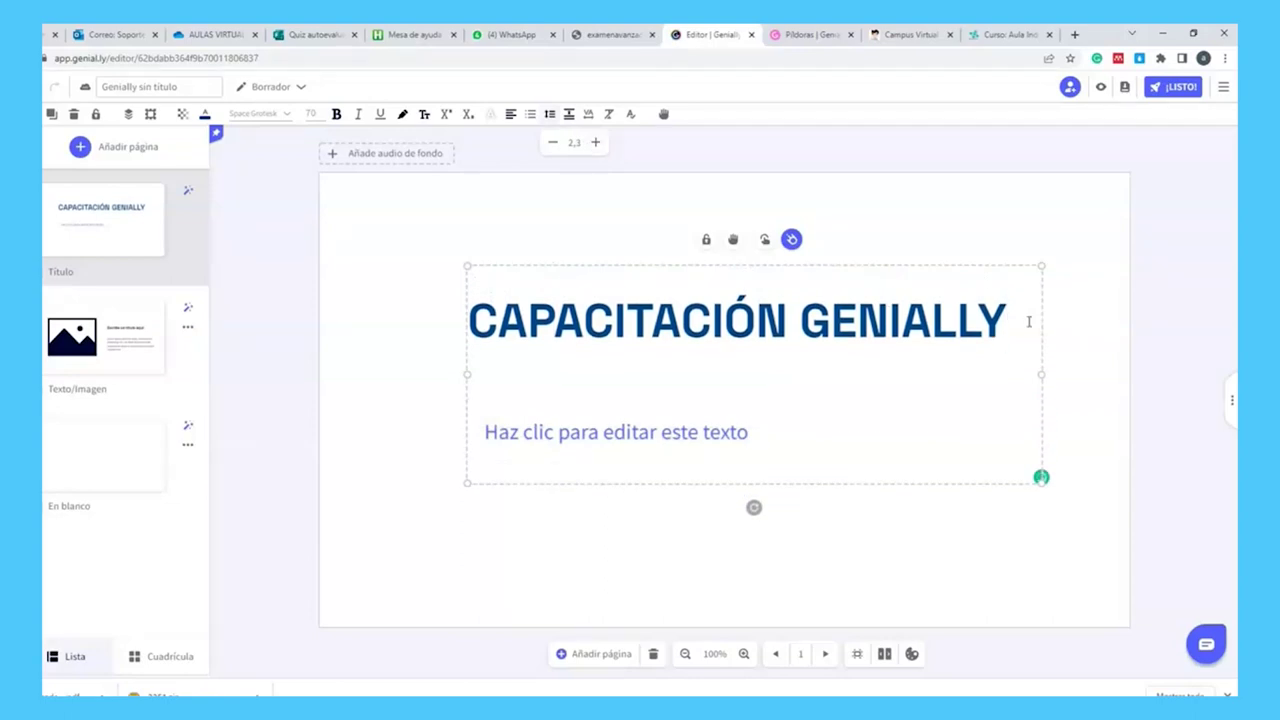
- Add a second line reading CAMPUS to the title and move the subtitle placeholder below the title box
text(CAMPUS)
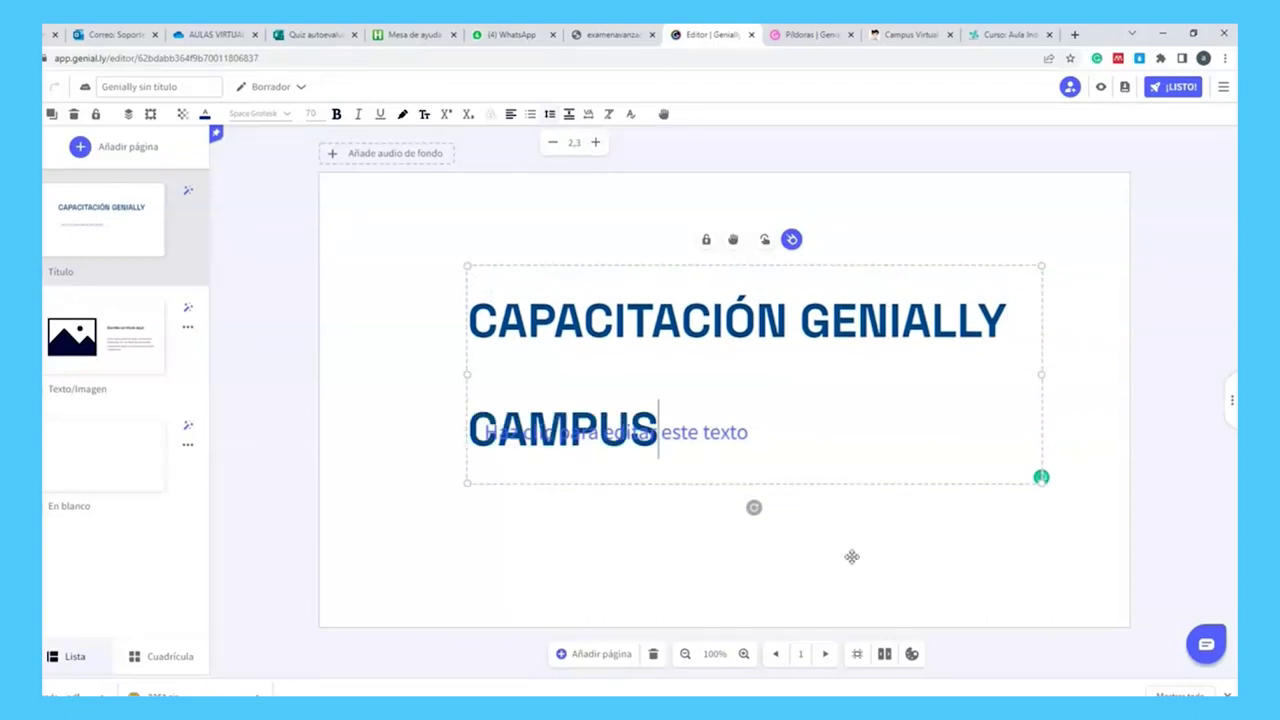
click(700, 425)
drag(783, 449, 734, 546)
click(724, 320)
click(724, 320)
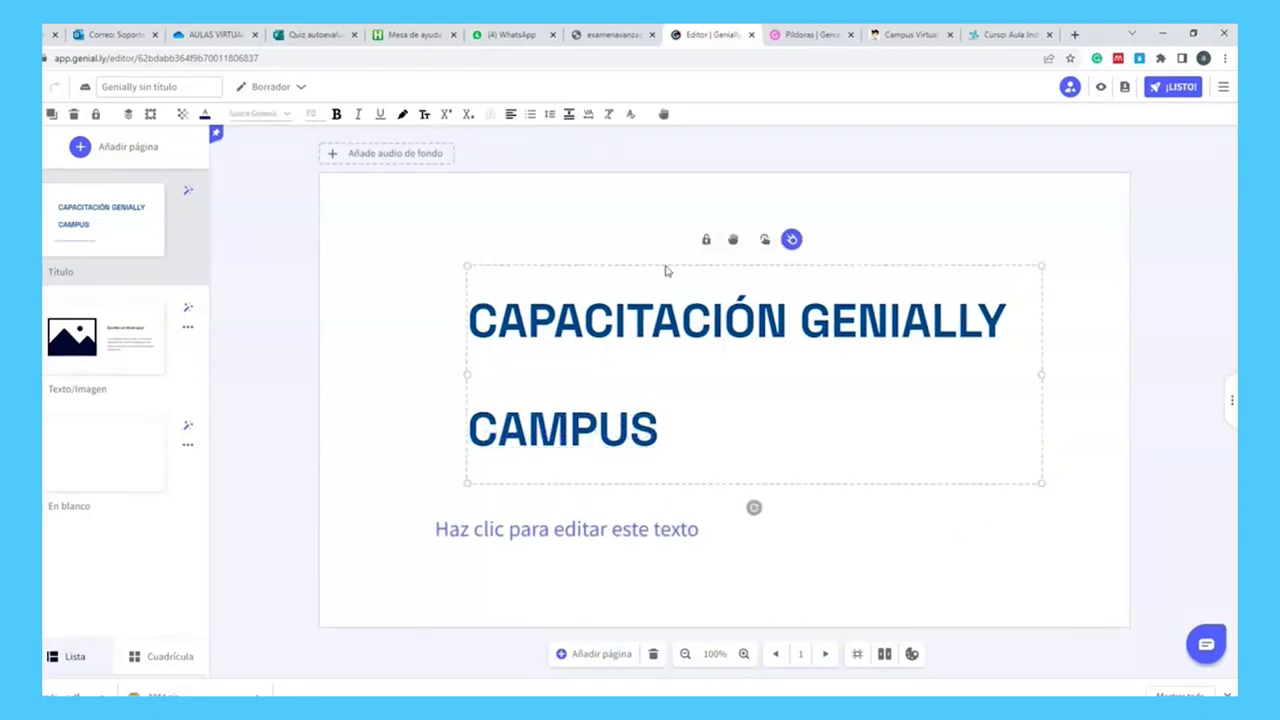
- Move the title box slightly up and to the left, and raise its line spacing to 2.7
key(Escape)
click(646, 278)
drag(646, 278, 634, 251)
click(569, 113)
click(596, 143)
click(596, 143)
click(596, 143)
click(596, 143)
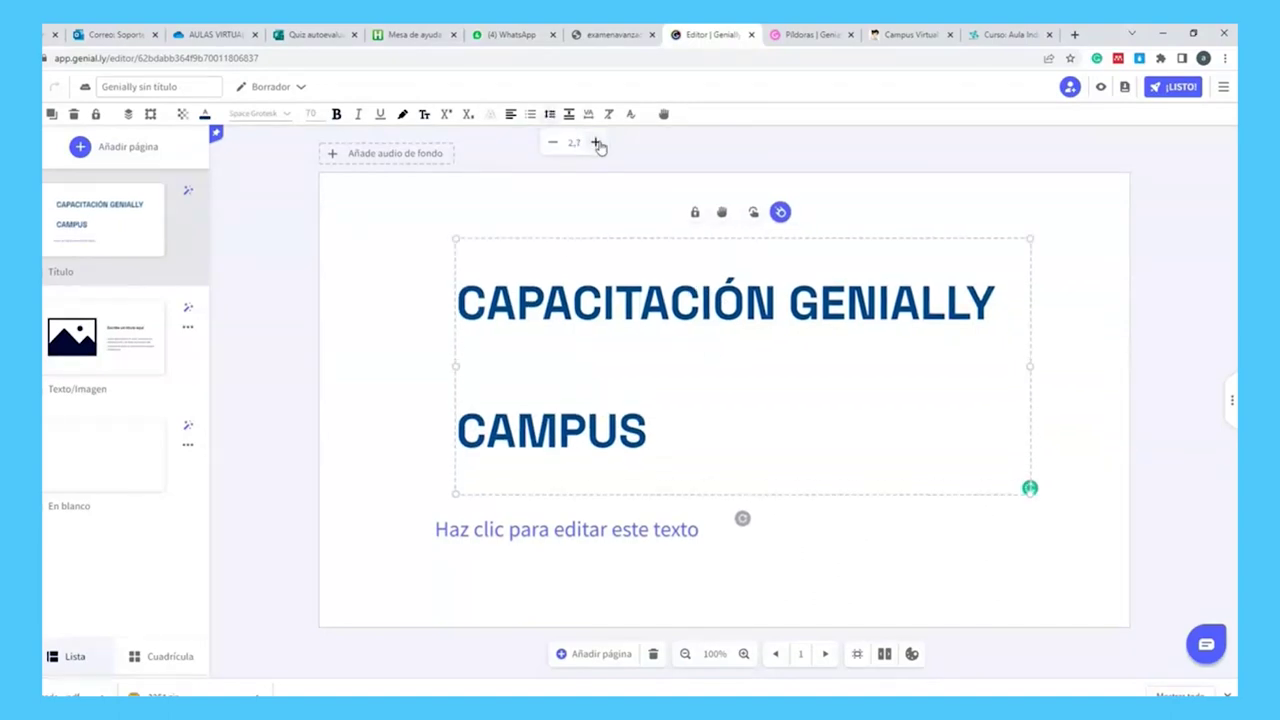
- Reduce the title's line spacing to 1.9
click(552, 143)
click(552, 143)
click(552, 143)
click(552, 143)
click(553, 145)
click(553, 145)
click(553, 145)
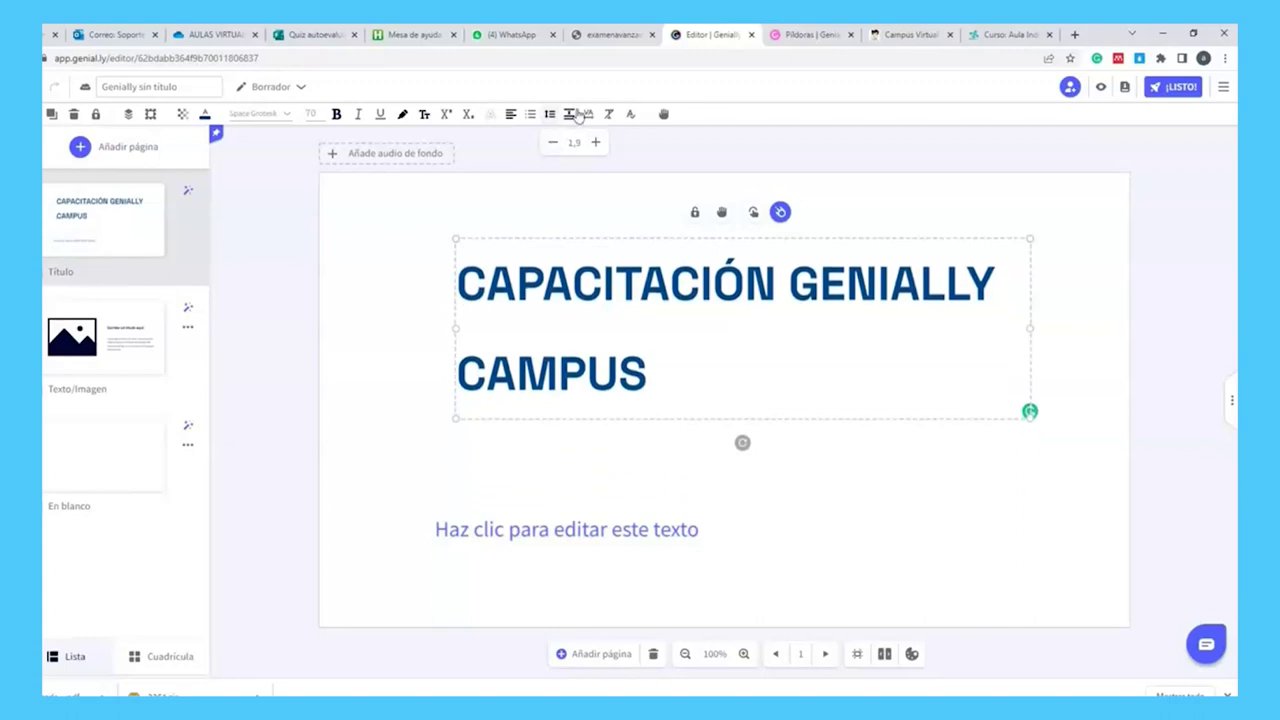
- Try the different paragraph spacing options on the two-line title, returning to the original spacing
click(571, 118)
click(594, 142)
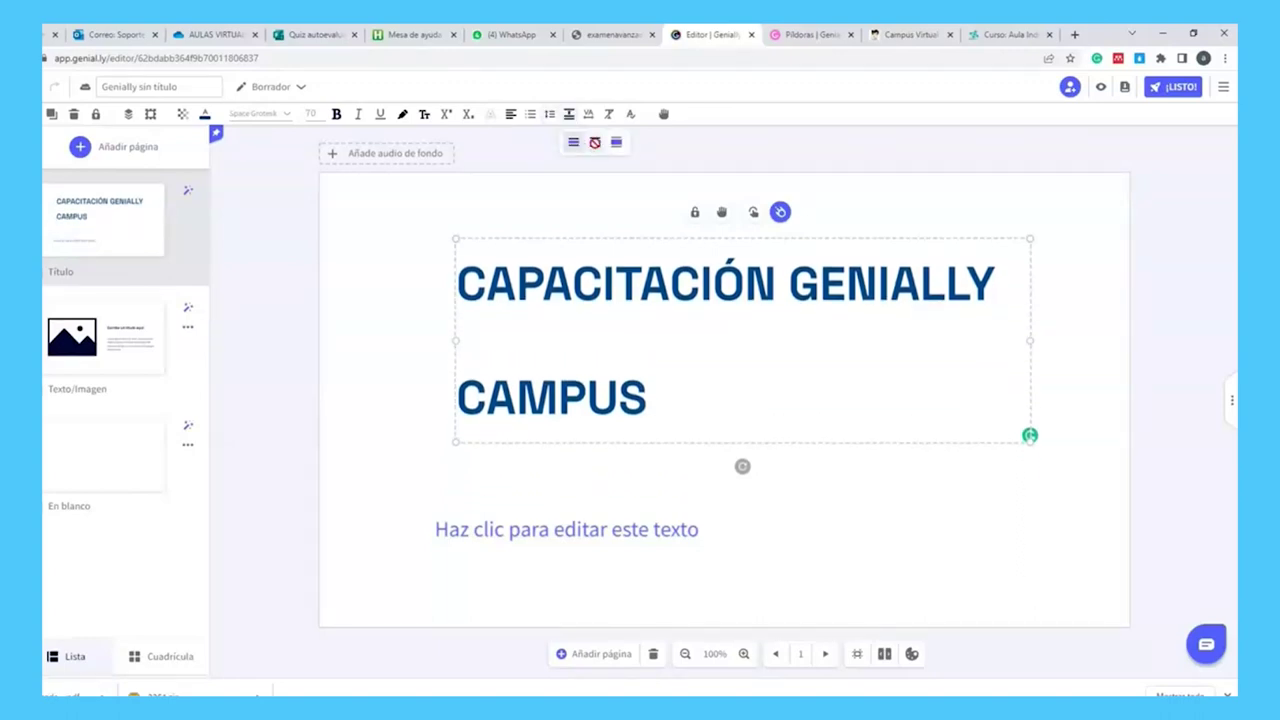
click(620, 142)
click(594, 142)
click(573, 142)
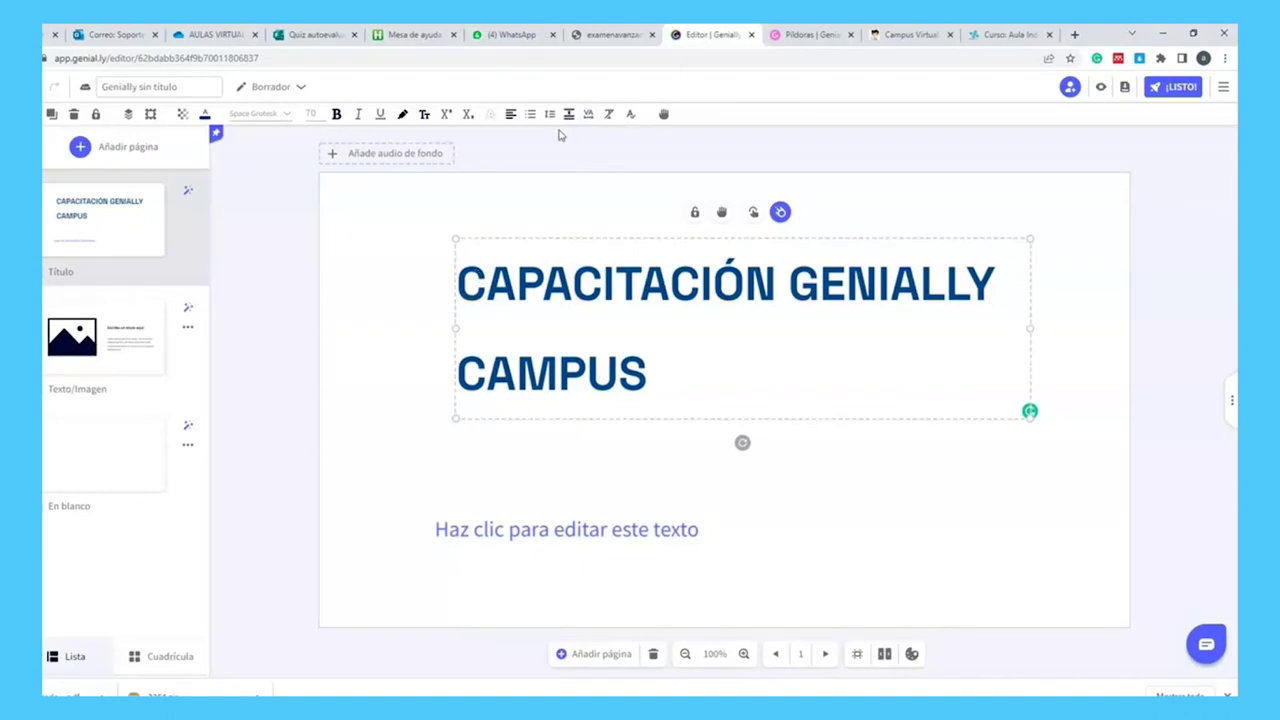
- Increase the letter spacing of the title text to 13
click(588, 113)
click(634, 142)
click(634, 142)
click(634, 142)
click(634, 142)
click(634, 142)
- Widen the title box toward both side edges of the page so CAPACITACIÓN GENIALLY fits on one line
drag(1075, 371, 1083, 372)
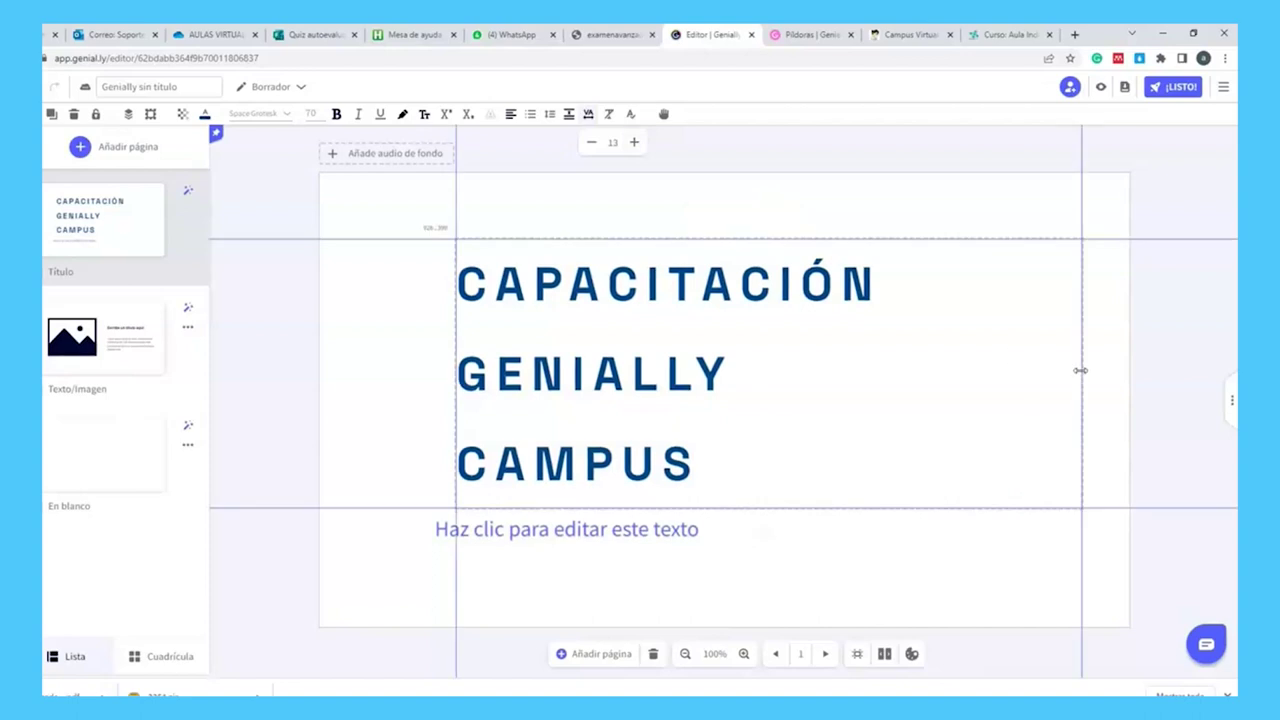
drag(443, 371, 357, 372)
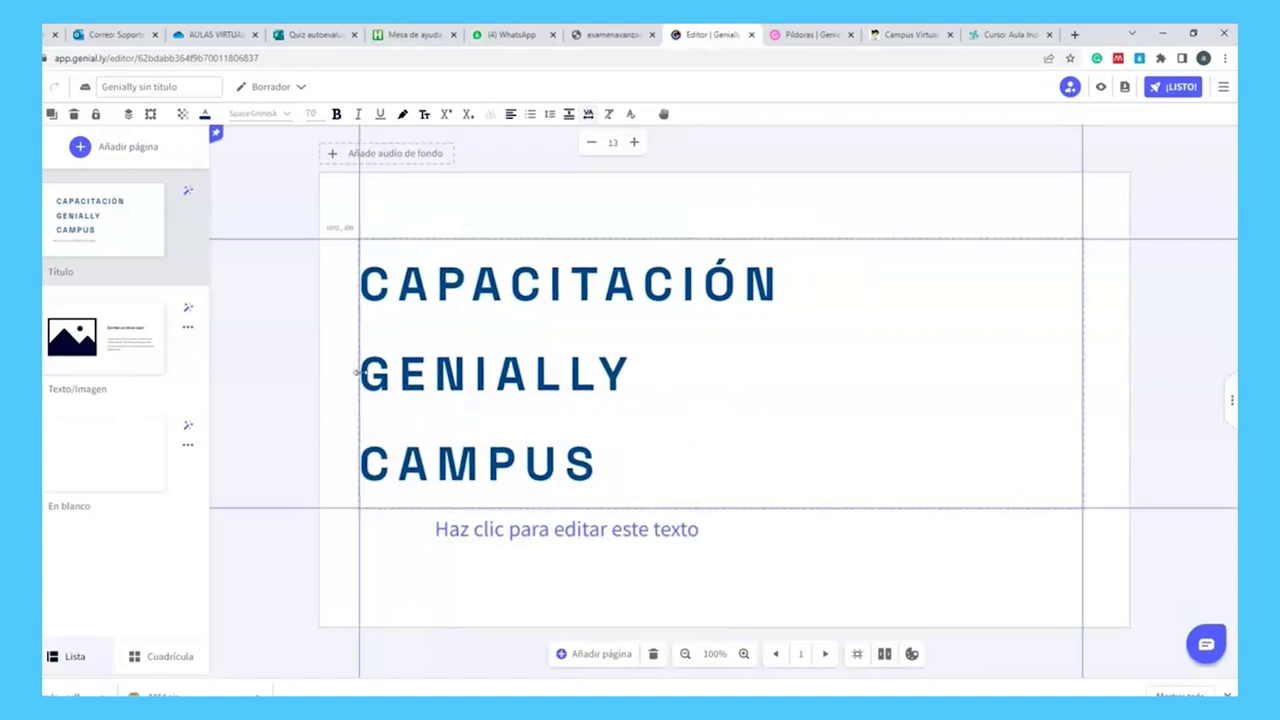
drag(1083, 372, 1131, 378)
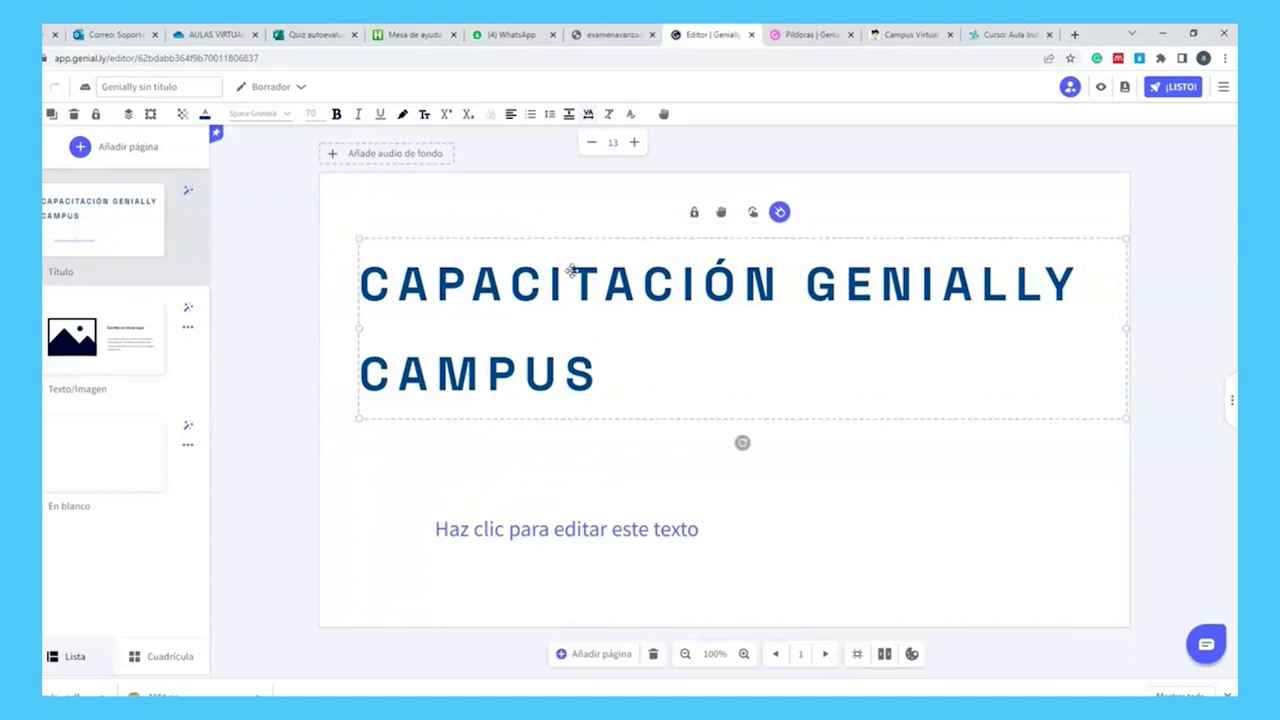
- Reduce the letter spacing of the title text to 5
click(592, 143)
click(592, 143)
click(592, 143)
click(592, 143)
click(592, 143)
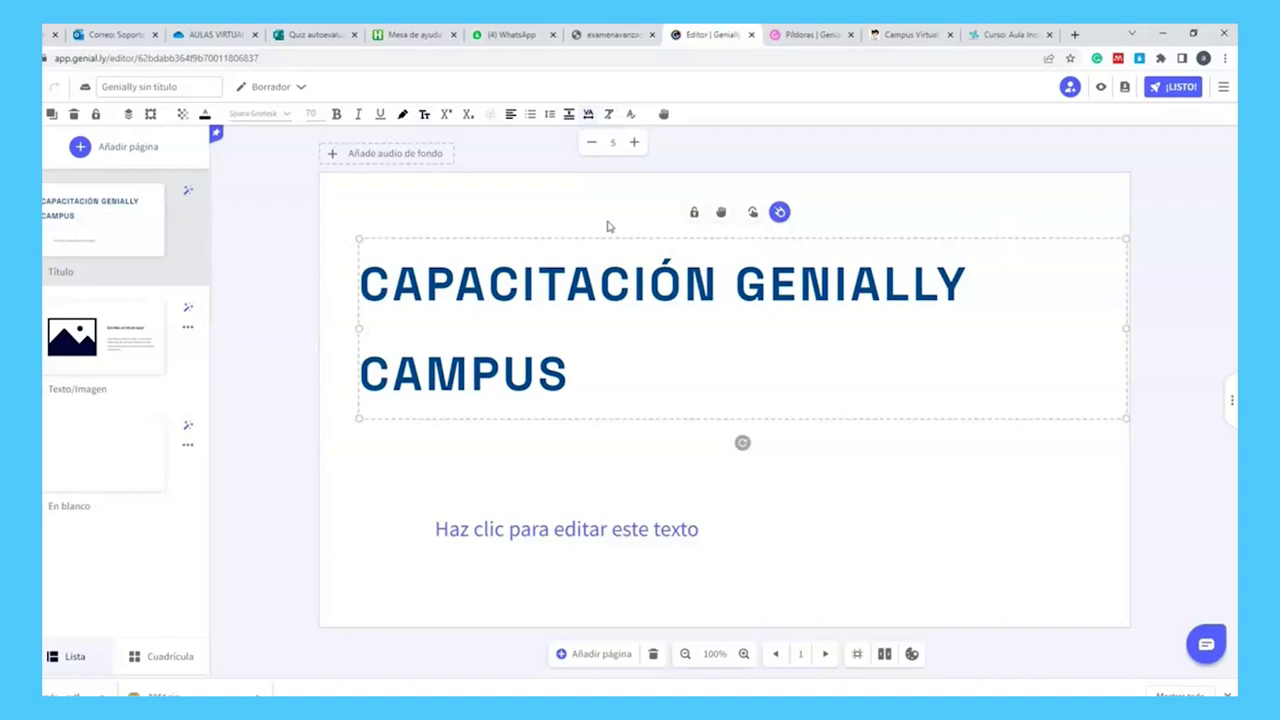
- Try clearing all formatting from the title text, and undo it
click(610, 115)
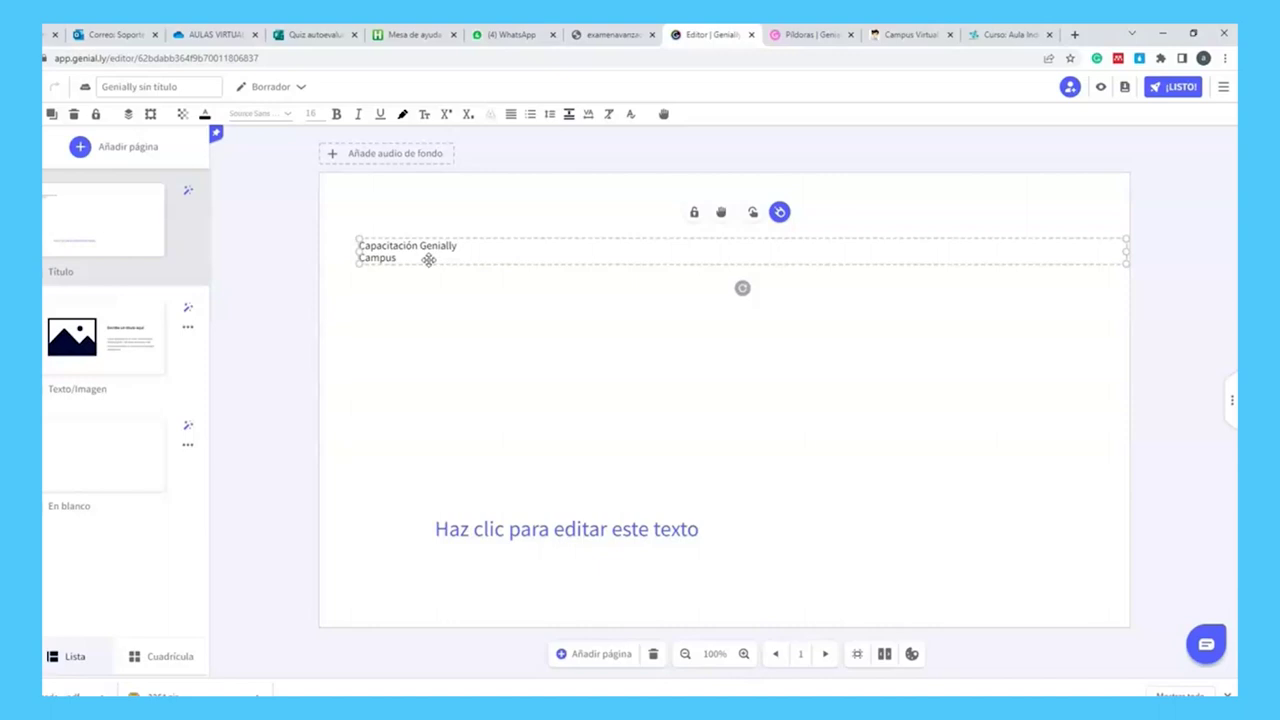
click(45, 90)
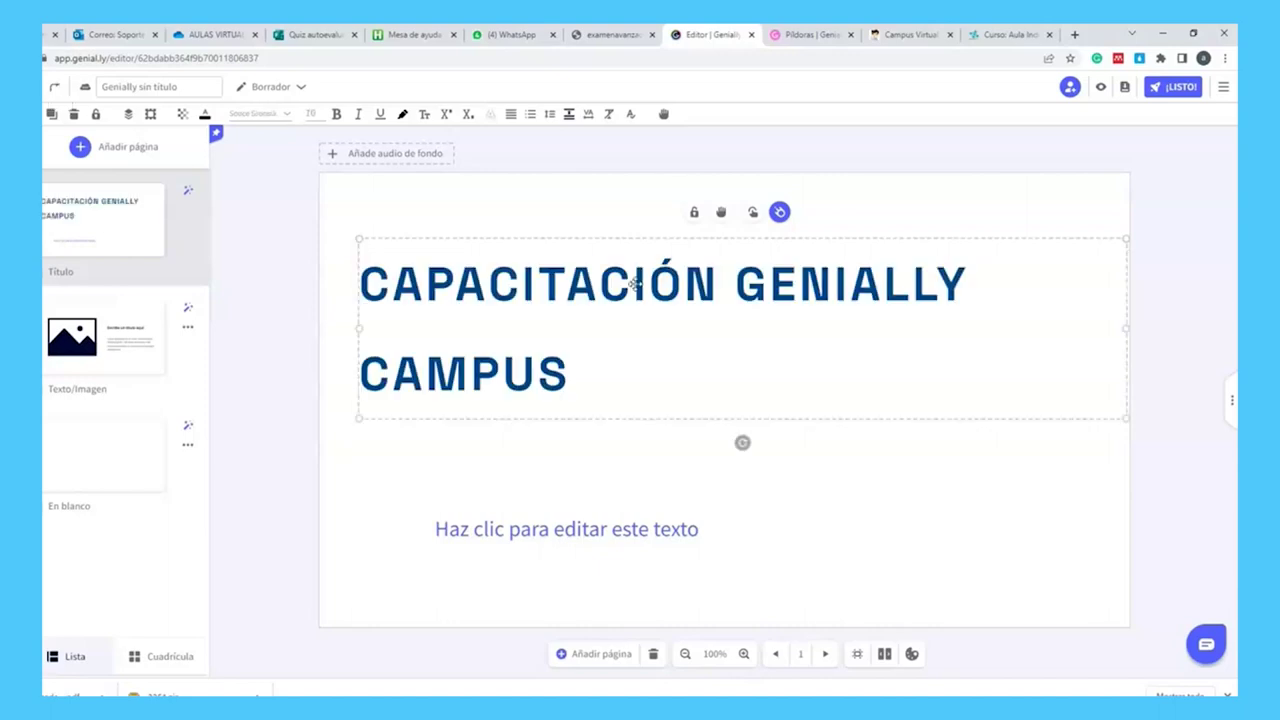
click(632, 116)
click(649, 381)
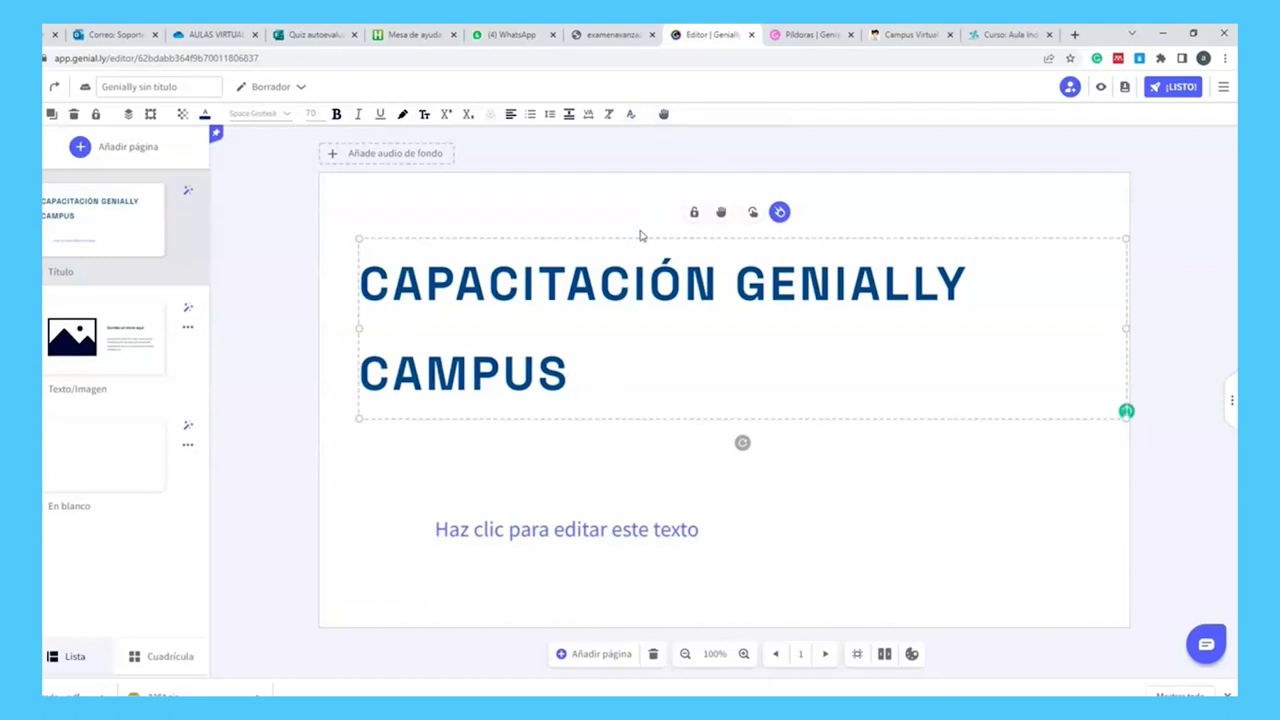
- Try making the title draggable for viewers and test moving it in the preview
click(665, 115)
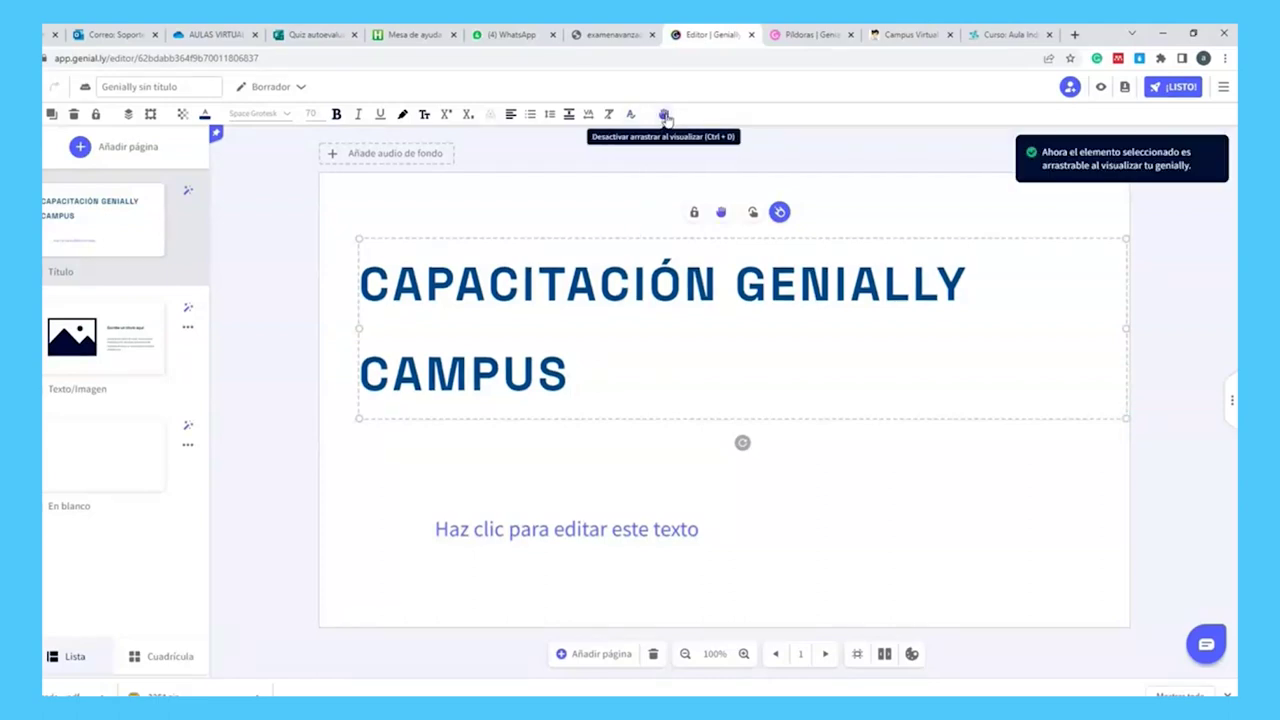
click(1101, 90)
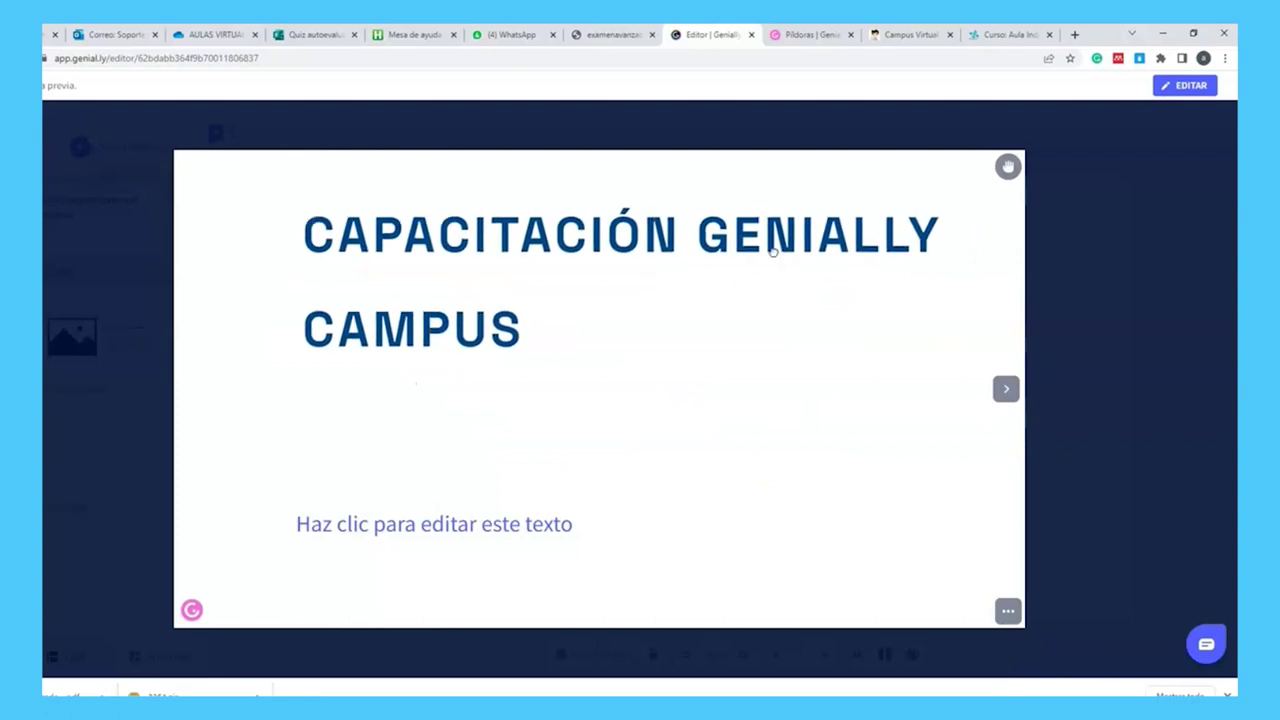
key(Escape)
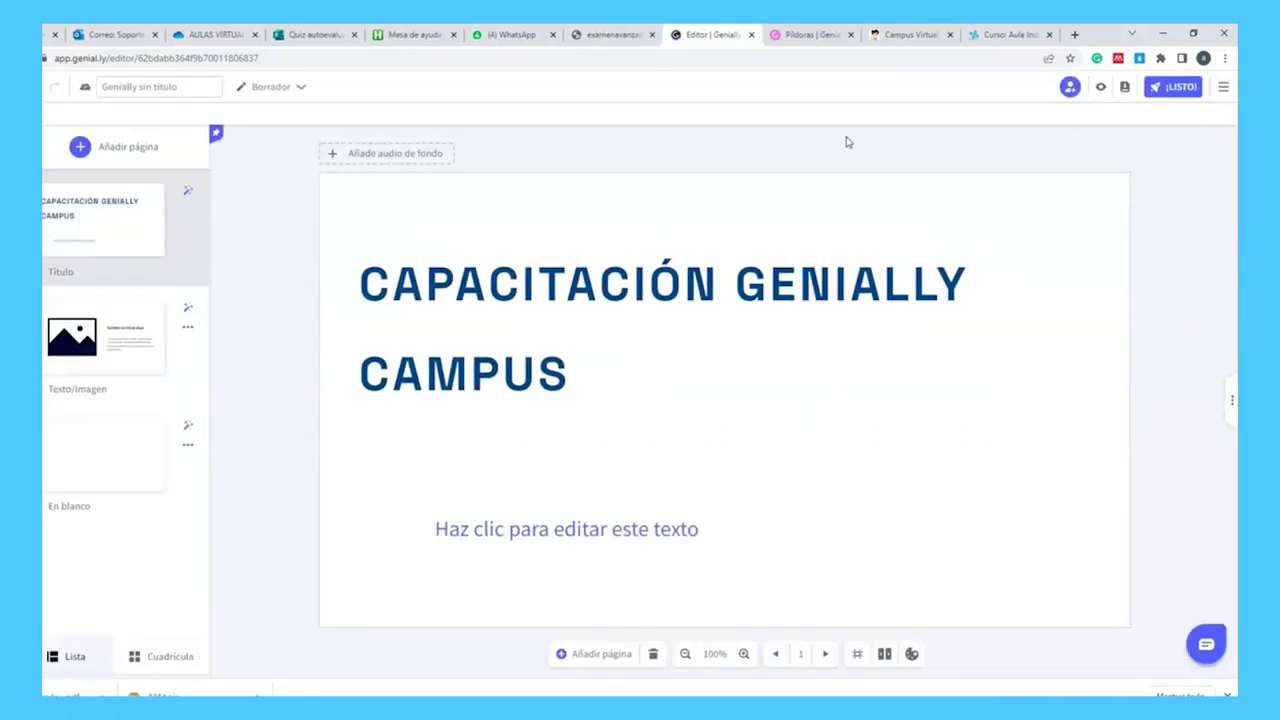
click(678, 330)
click(752, 166)
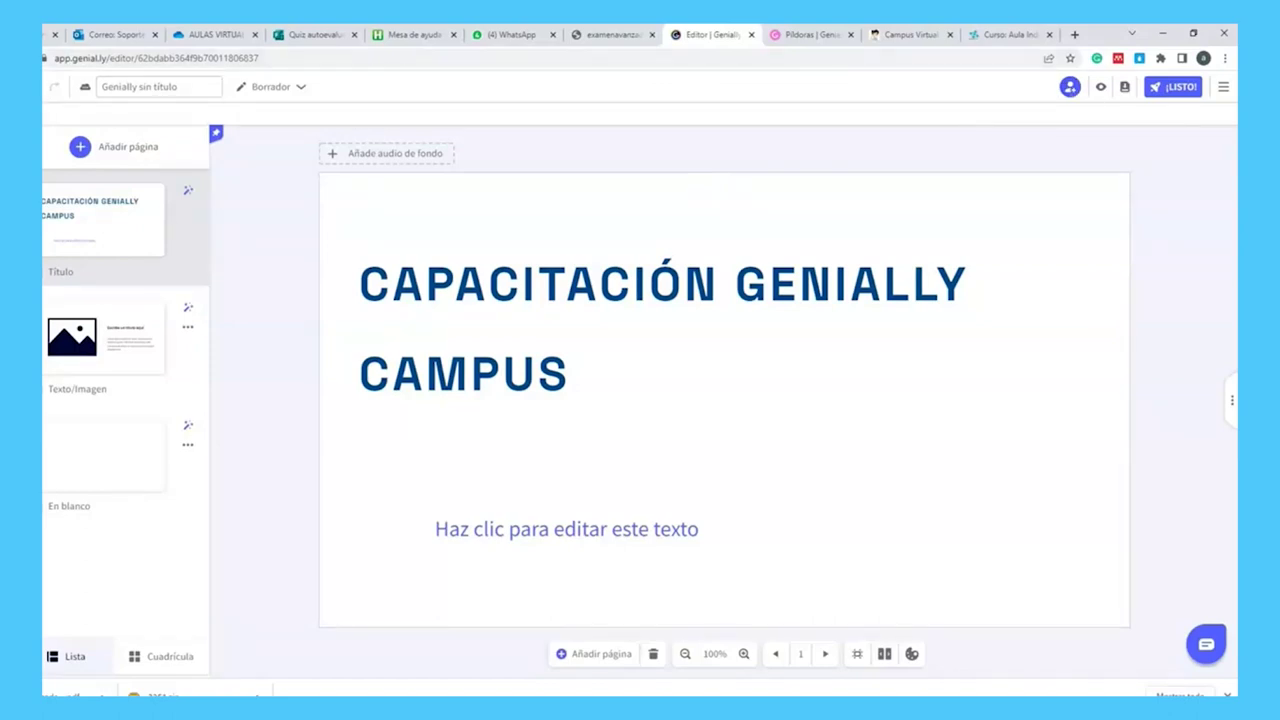
- Rename the presentation from the untitled default to "Capacitación"
click(86, 91)
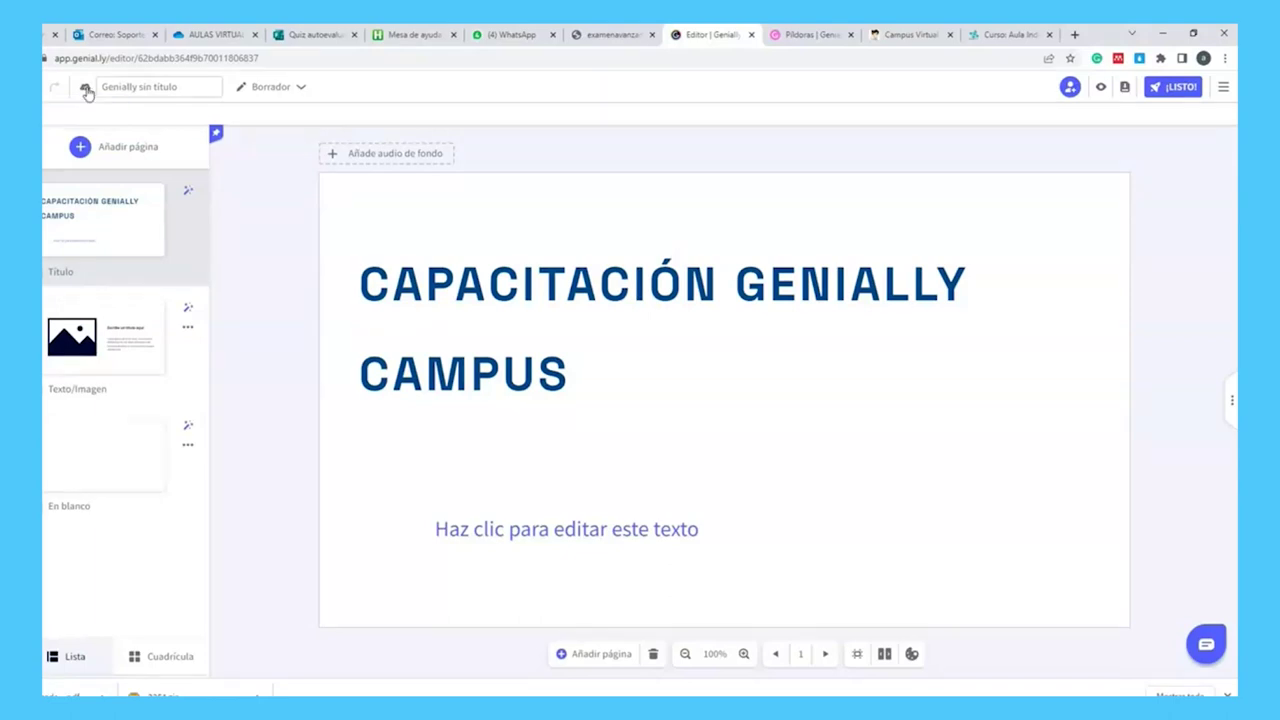
double_click(165, 87)
key(ctrl+a)
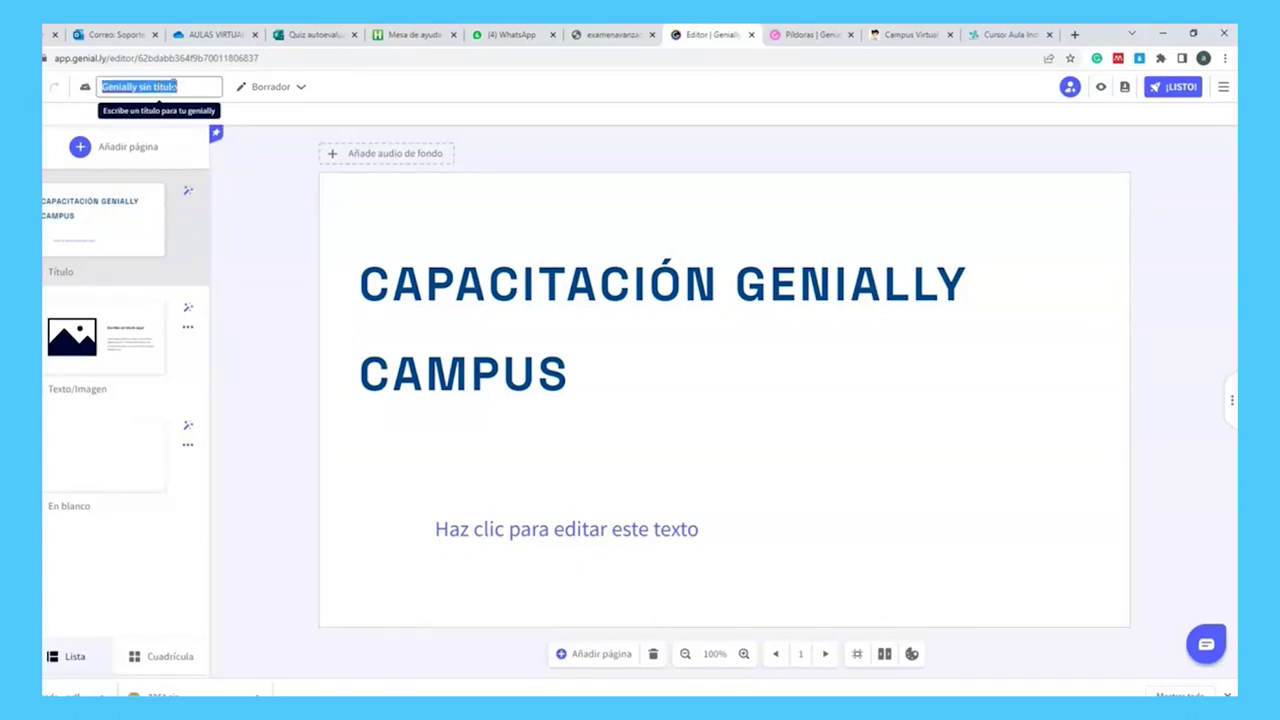
click(204, 87)
key(ctrl+a)
text(Ca)
click(268, 146)
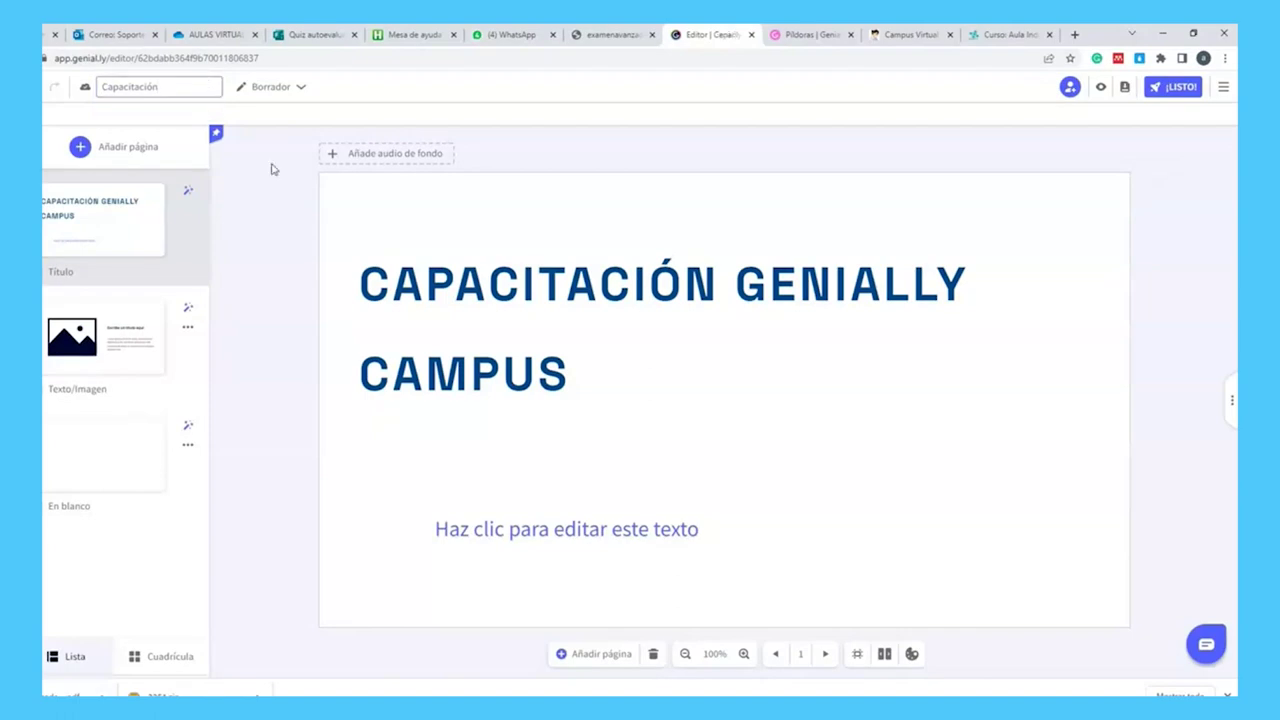
- Examine the presentation's visibility options without changing the Borrador setting
click(300, 90)
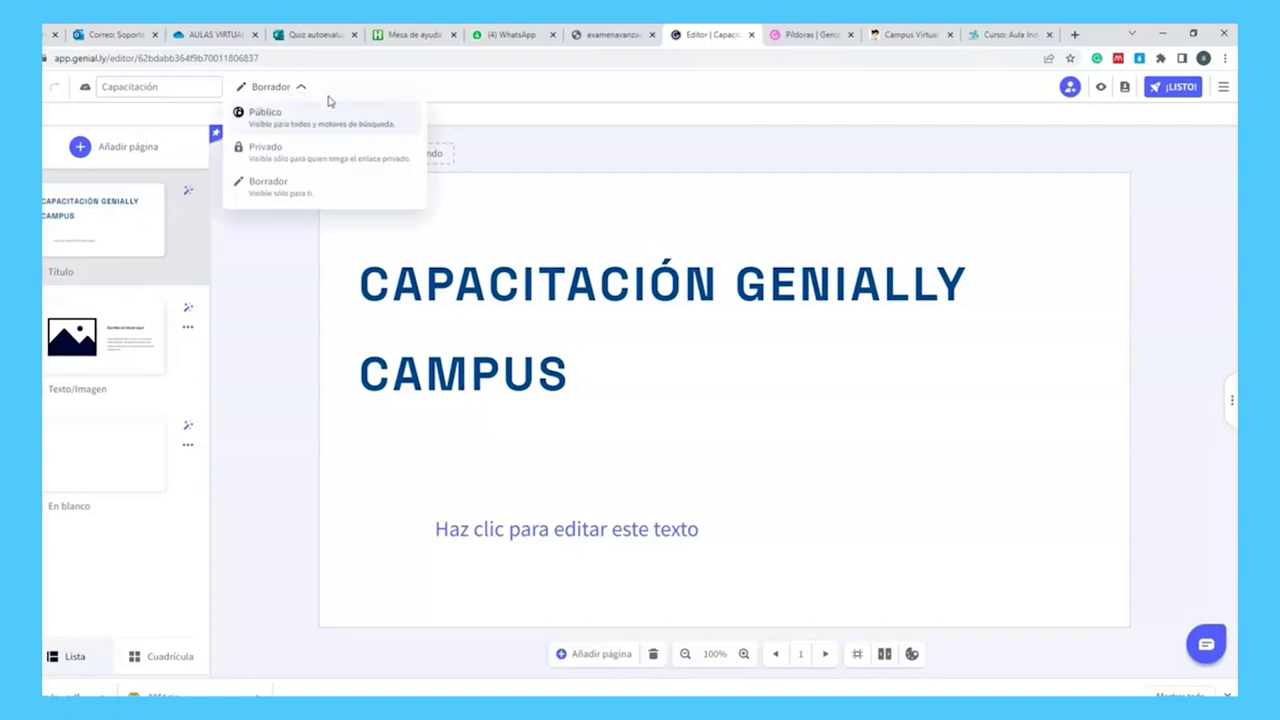
click(299, 90)
click(302, 91)
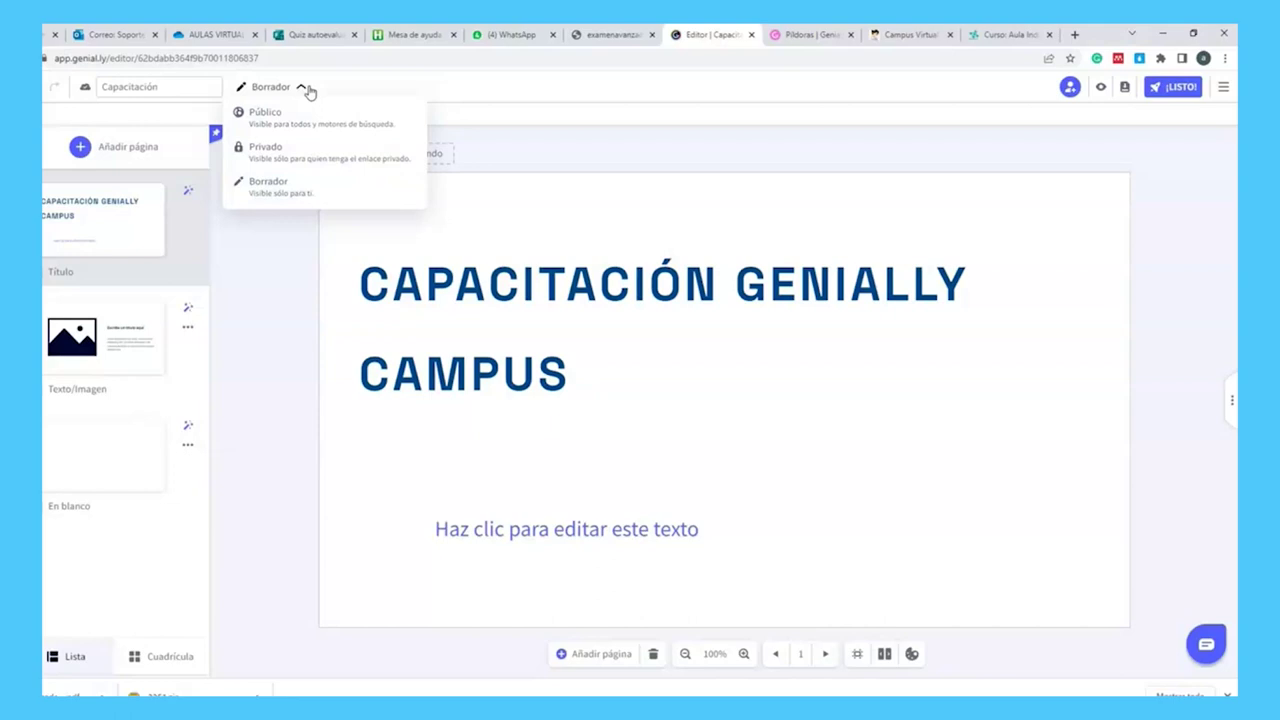
click(309, 92)
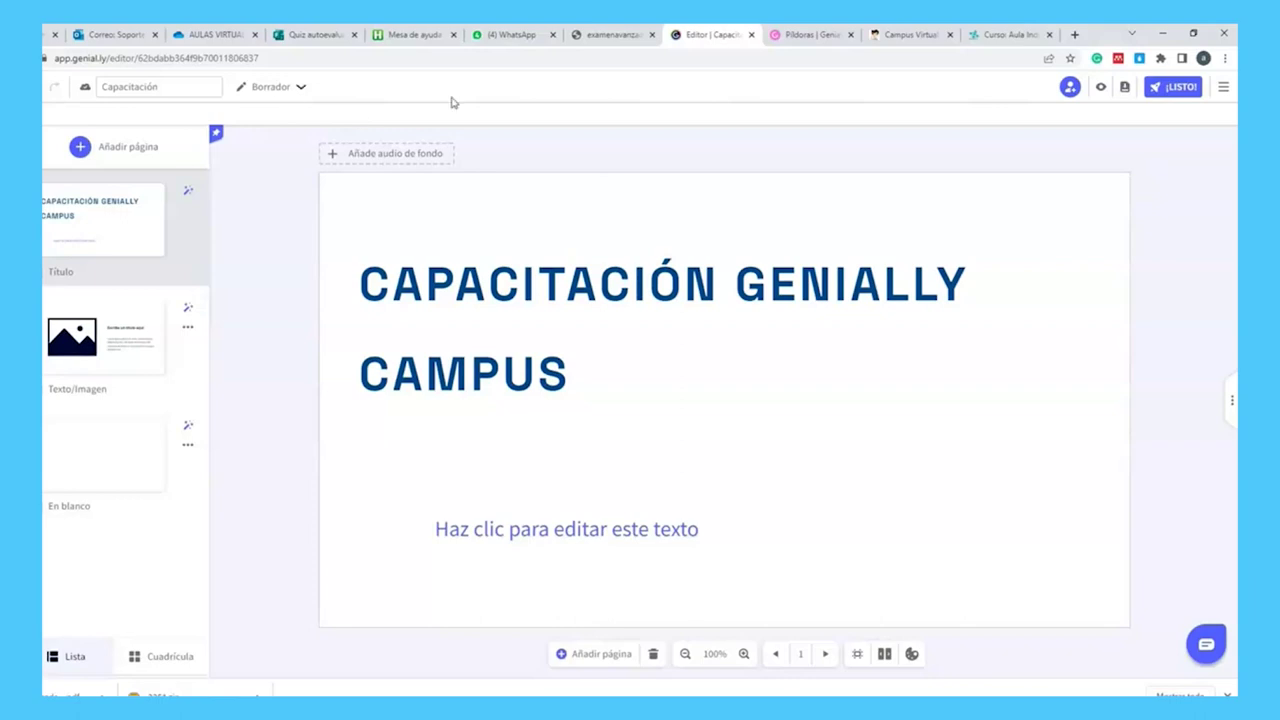
click(302, 90)
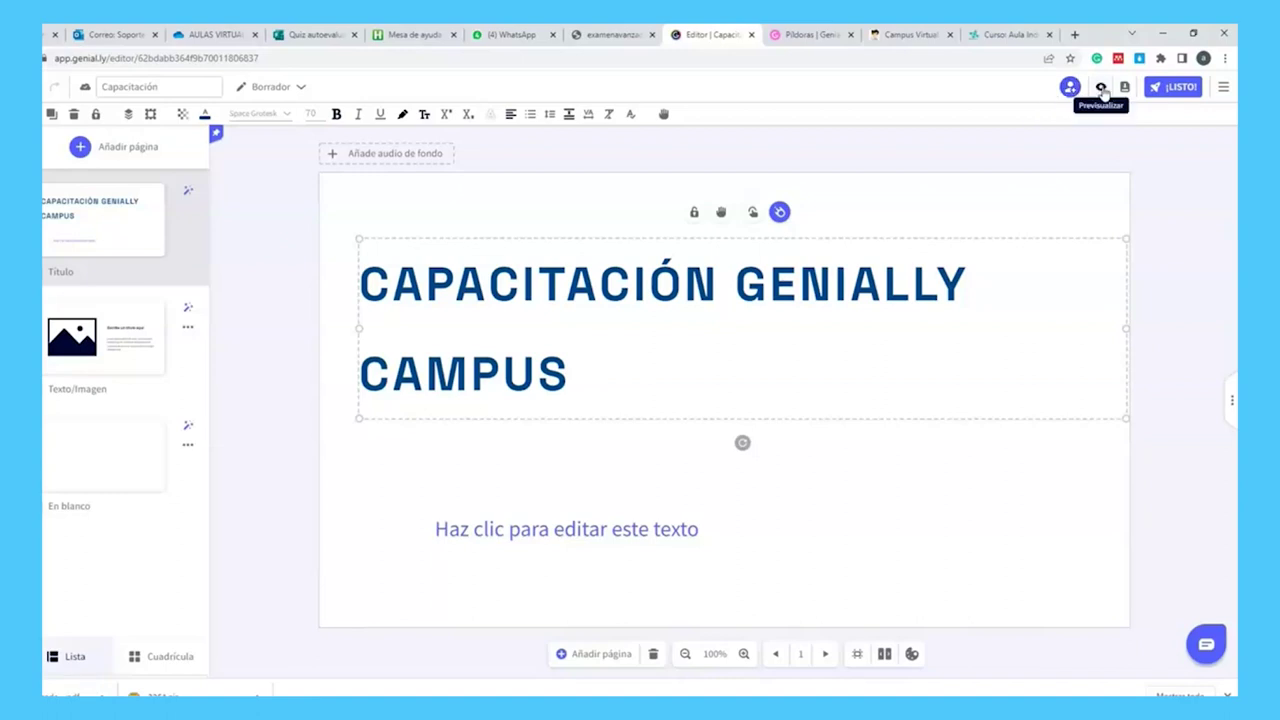
- Preview the presentation, advance to its second page, and return to editing
click(1102, 90)
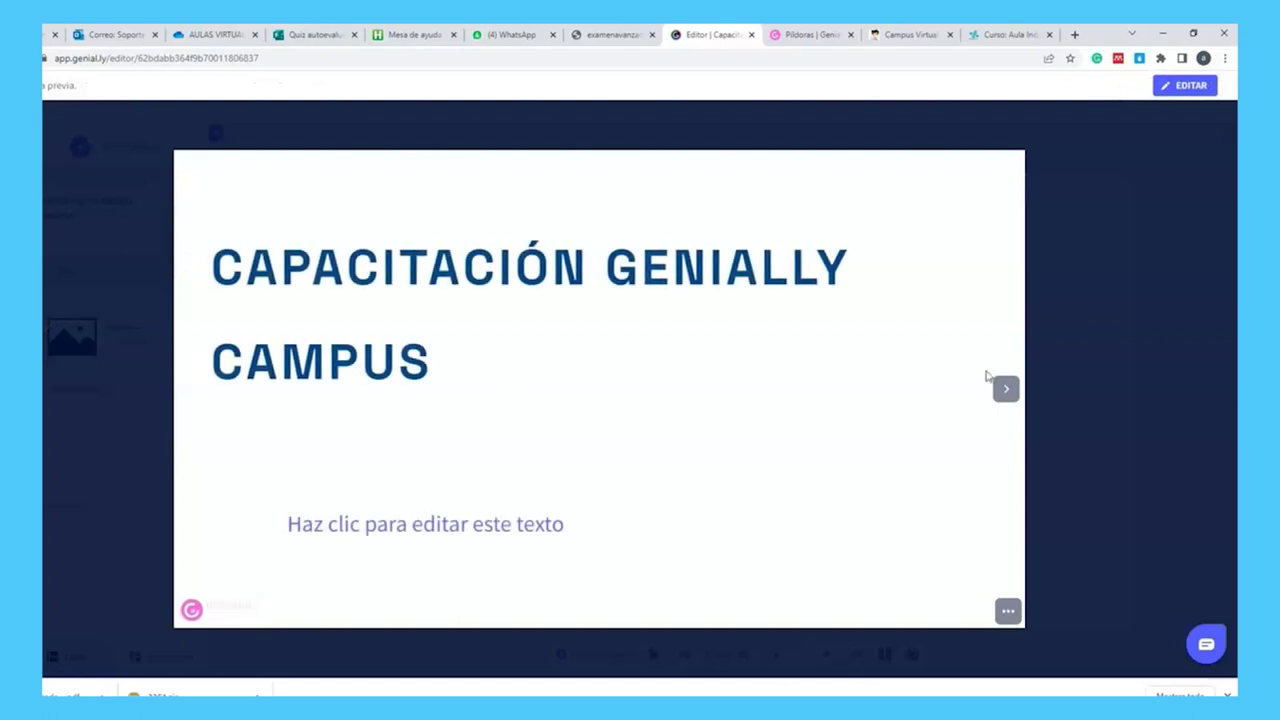
click(1006, 389)
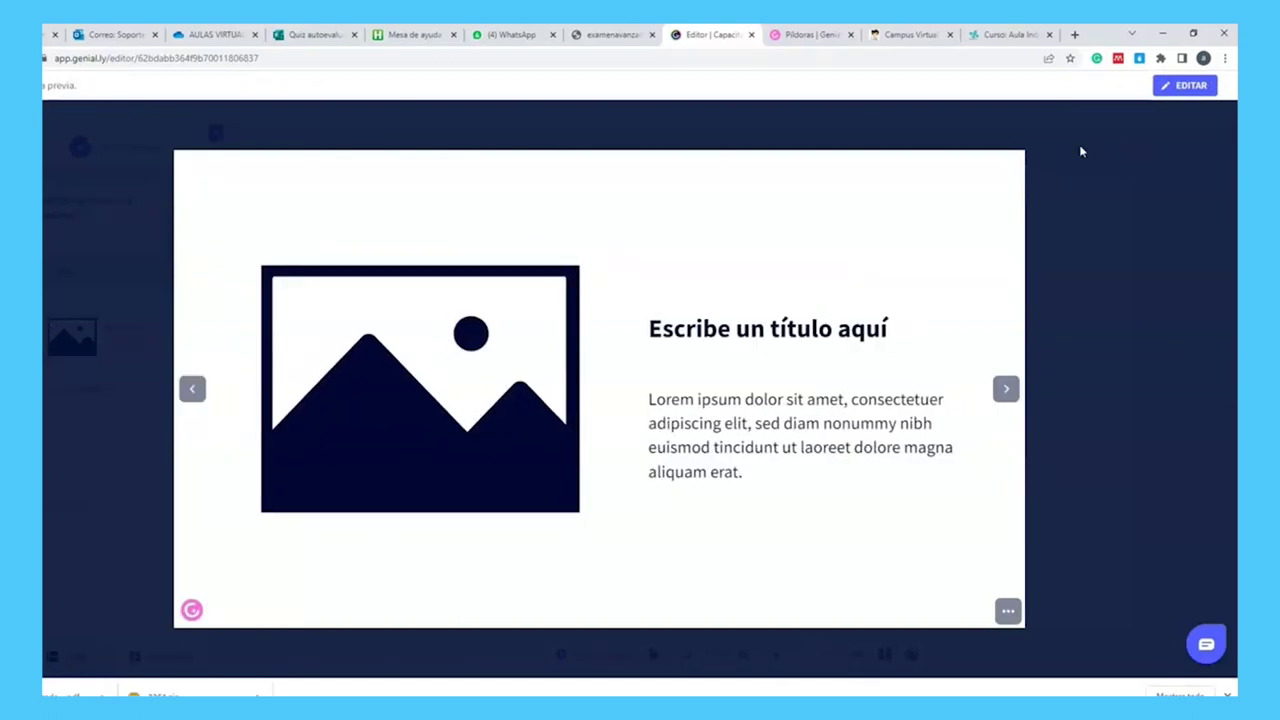
key(Escape)
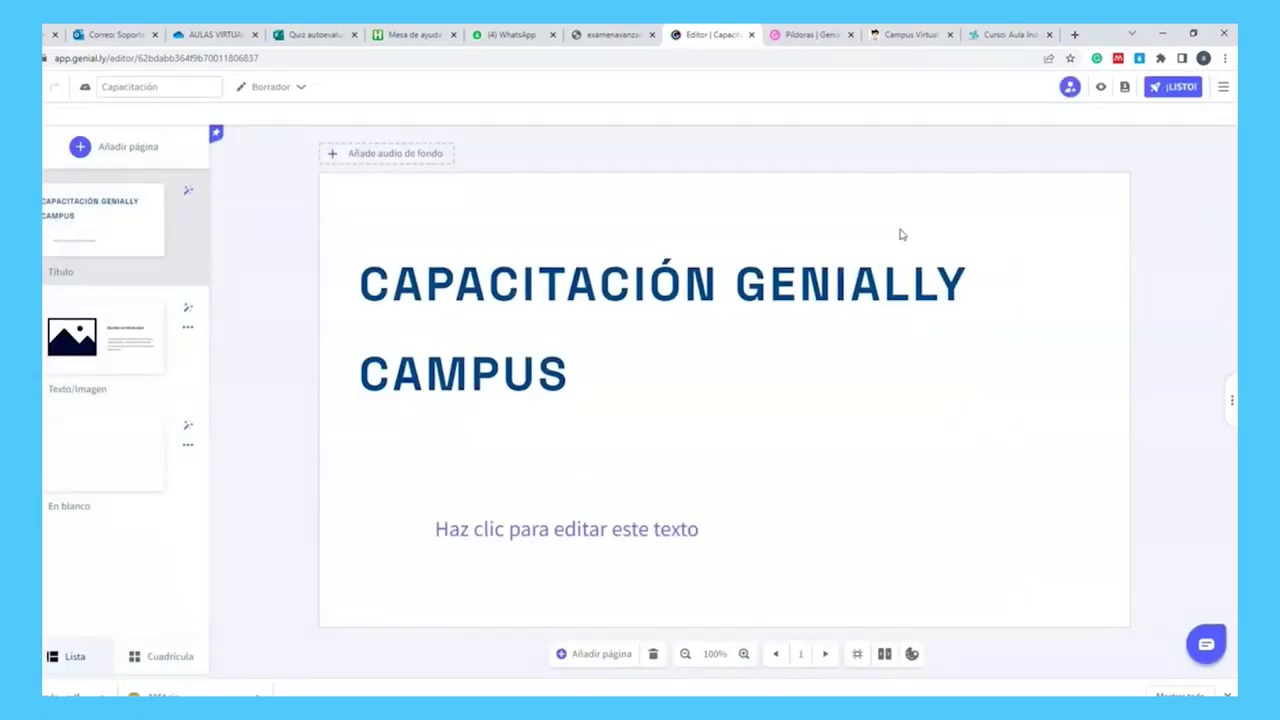
click(1100, 87)
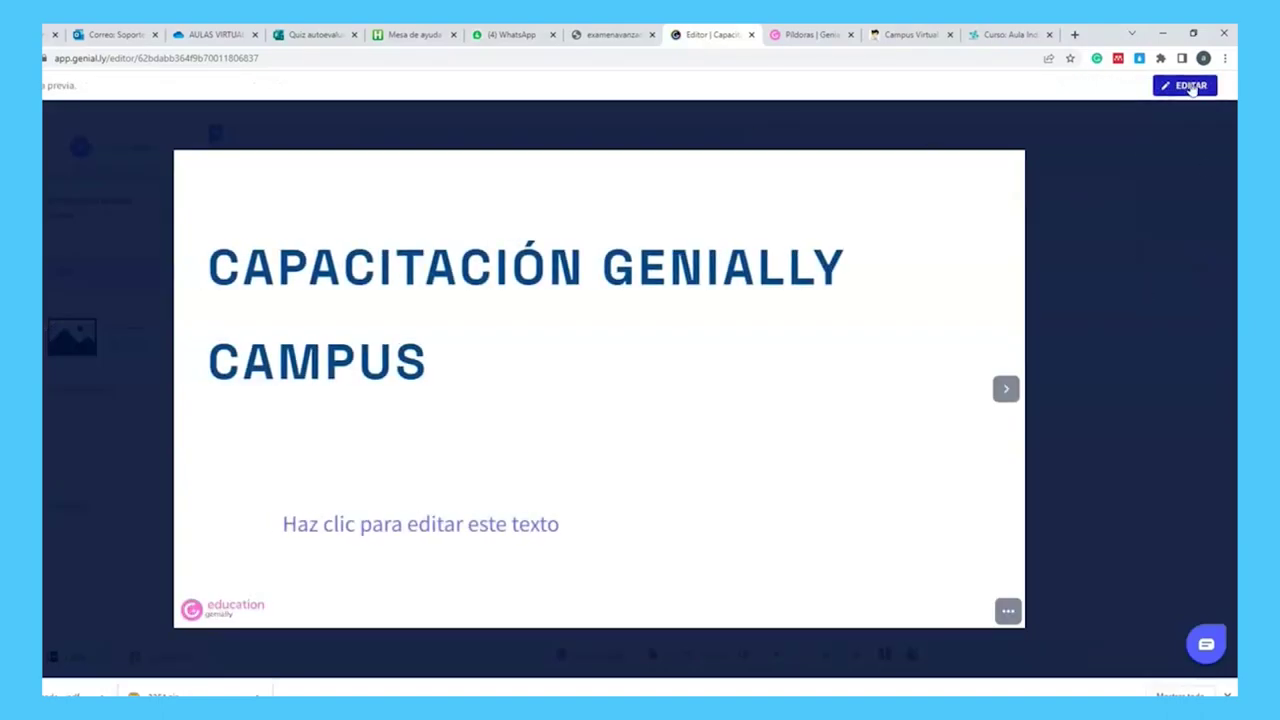
key(Escape)
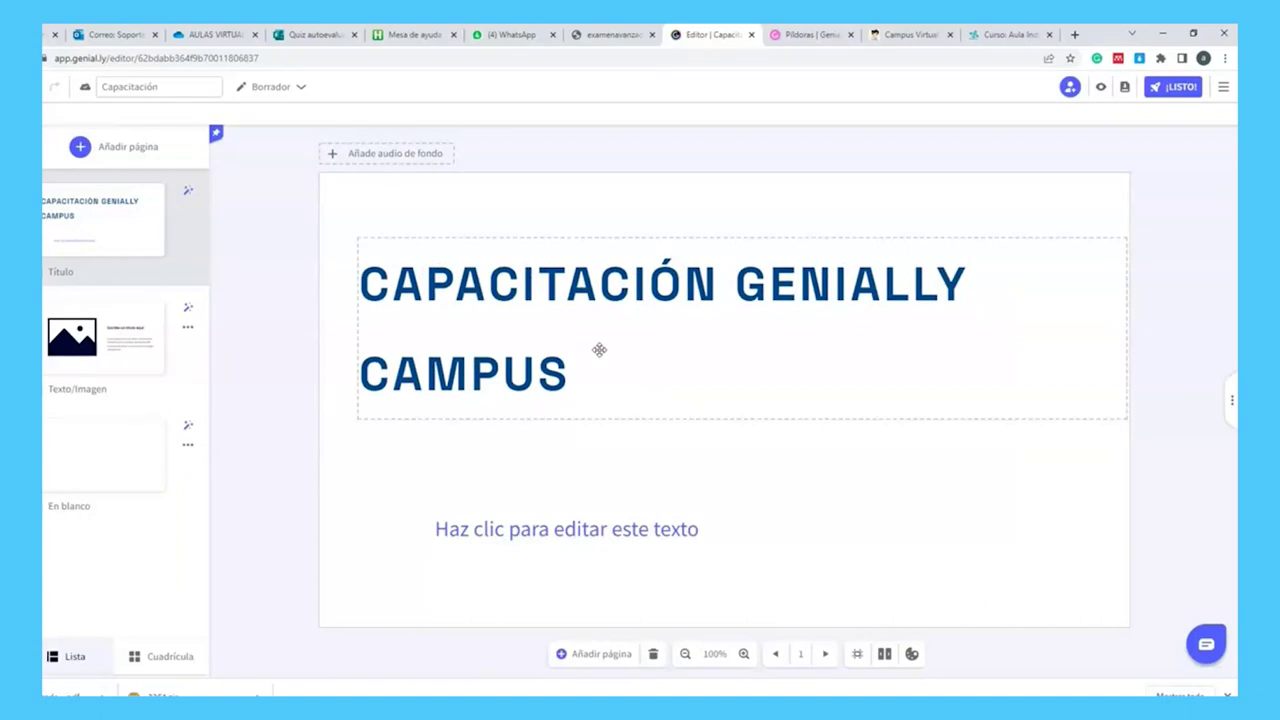
- Examine the public and private publishing options, and close the dialog without publishing
click(1124, 87)
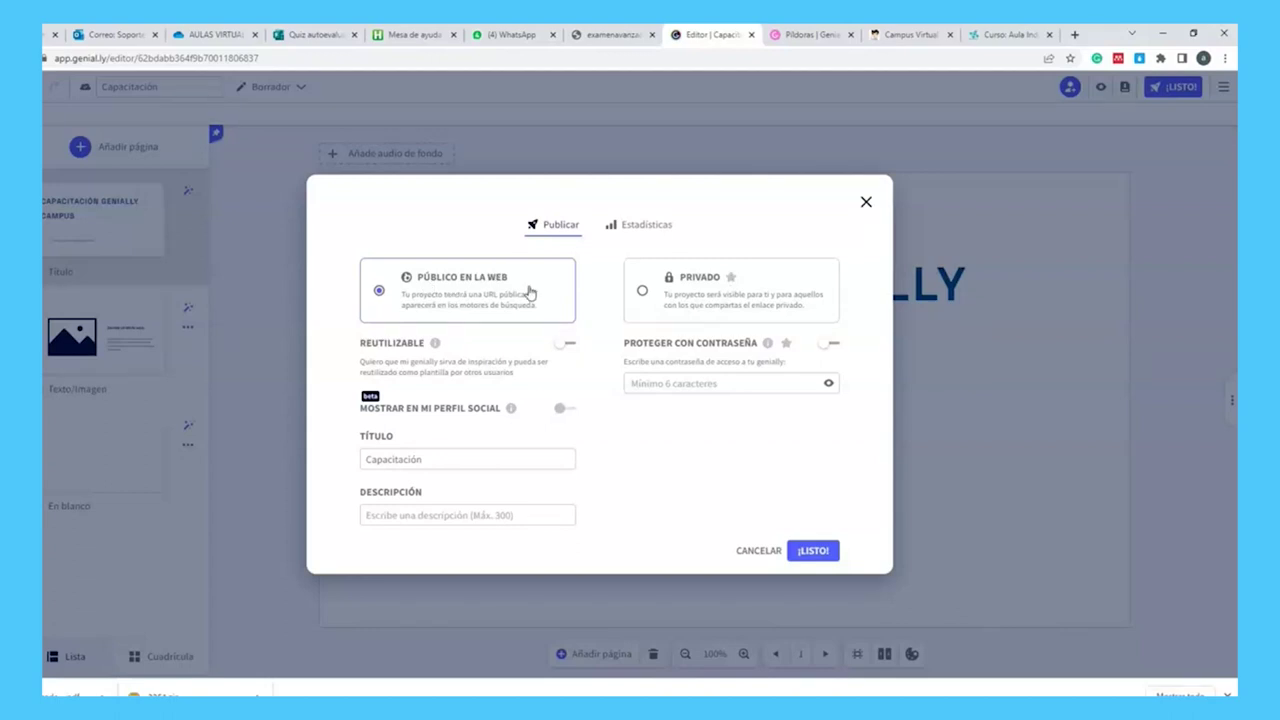
click(740, 292)
click(866, 202)
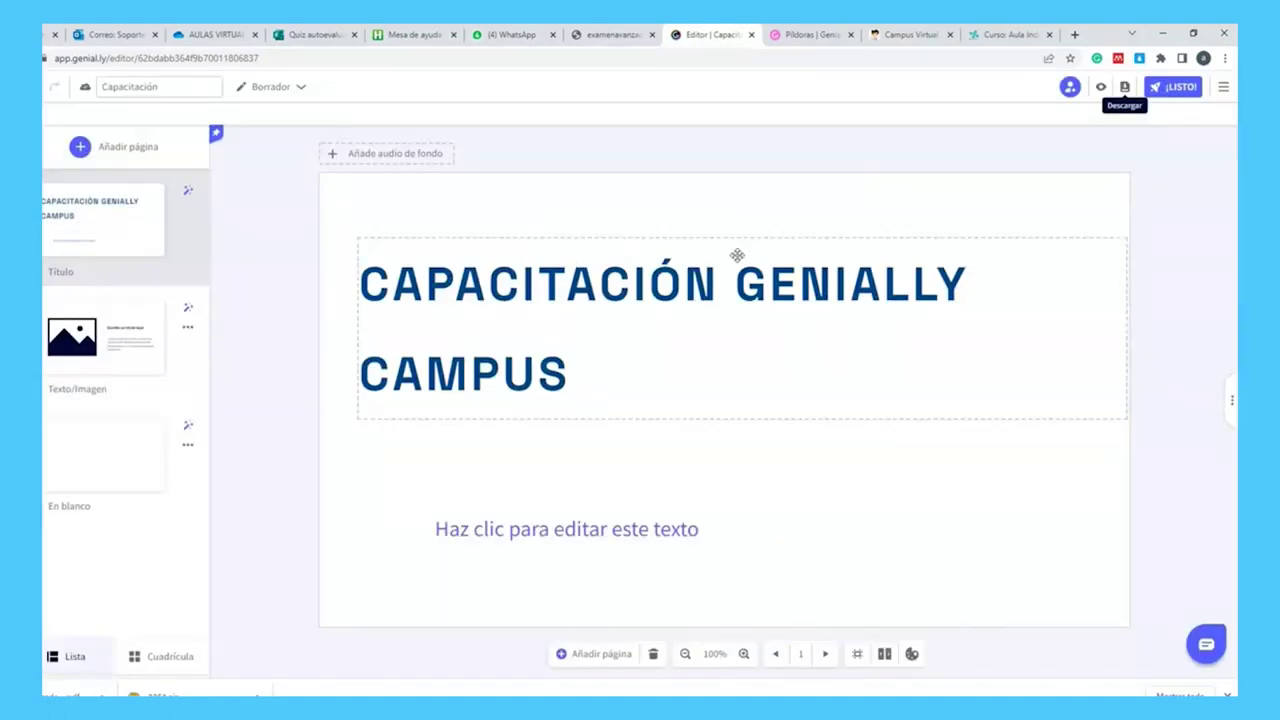
click(1178, 84)
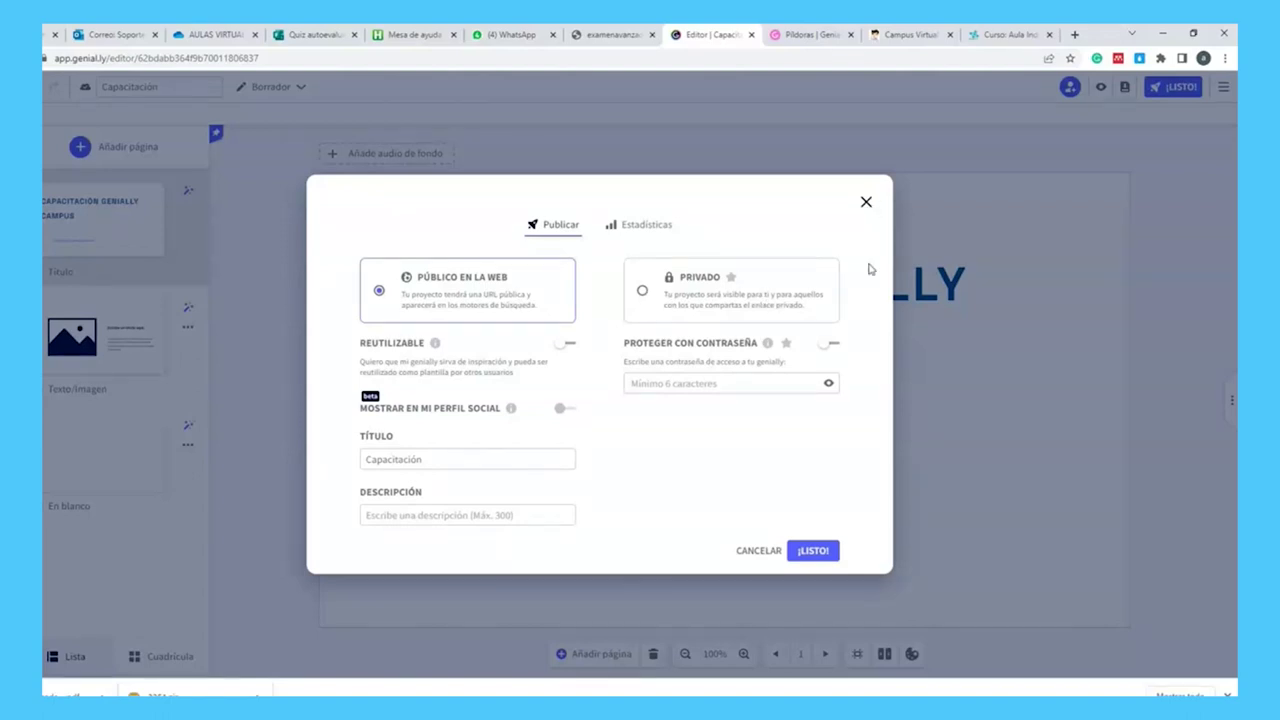
click(866, 203)
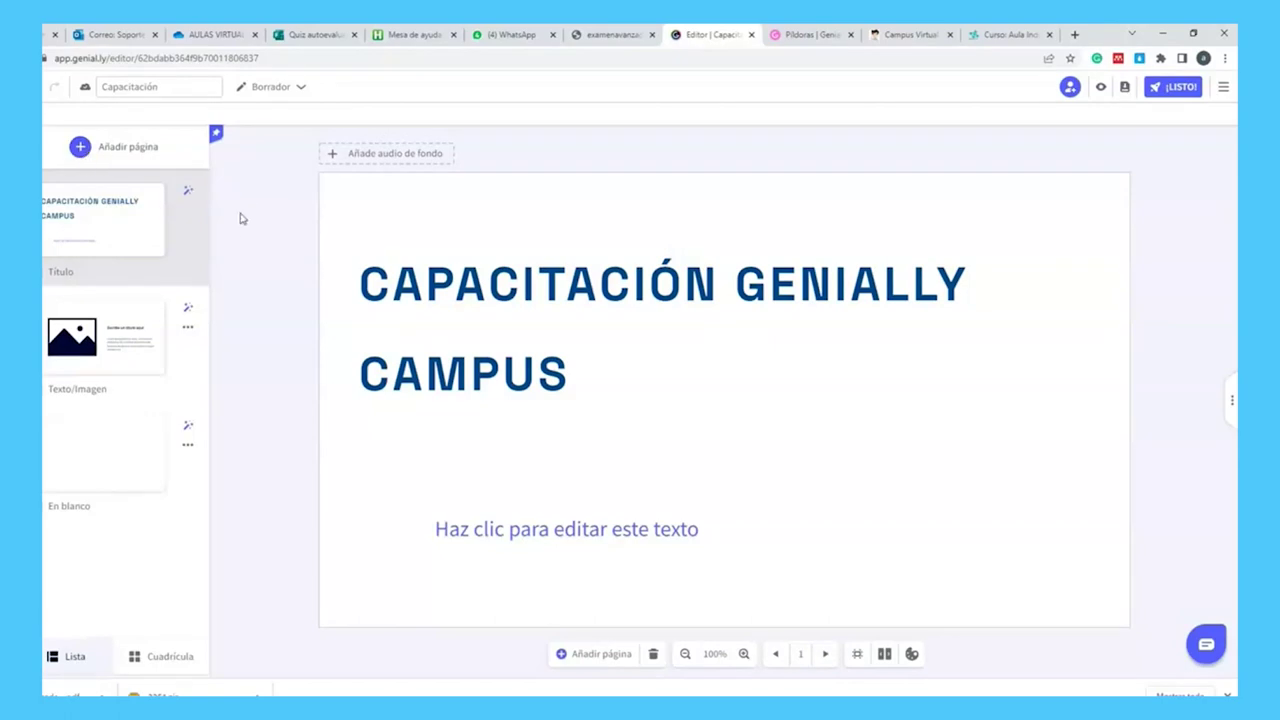
- Start adding pages and select the Blank and Texto/Imagen layouts from the current template
click(82, 150)
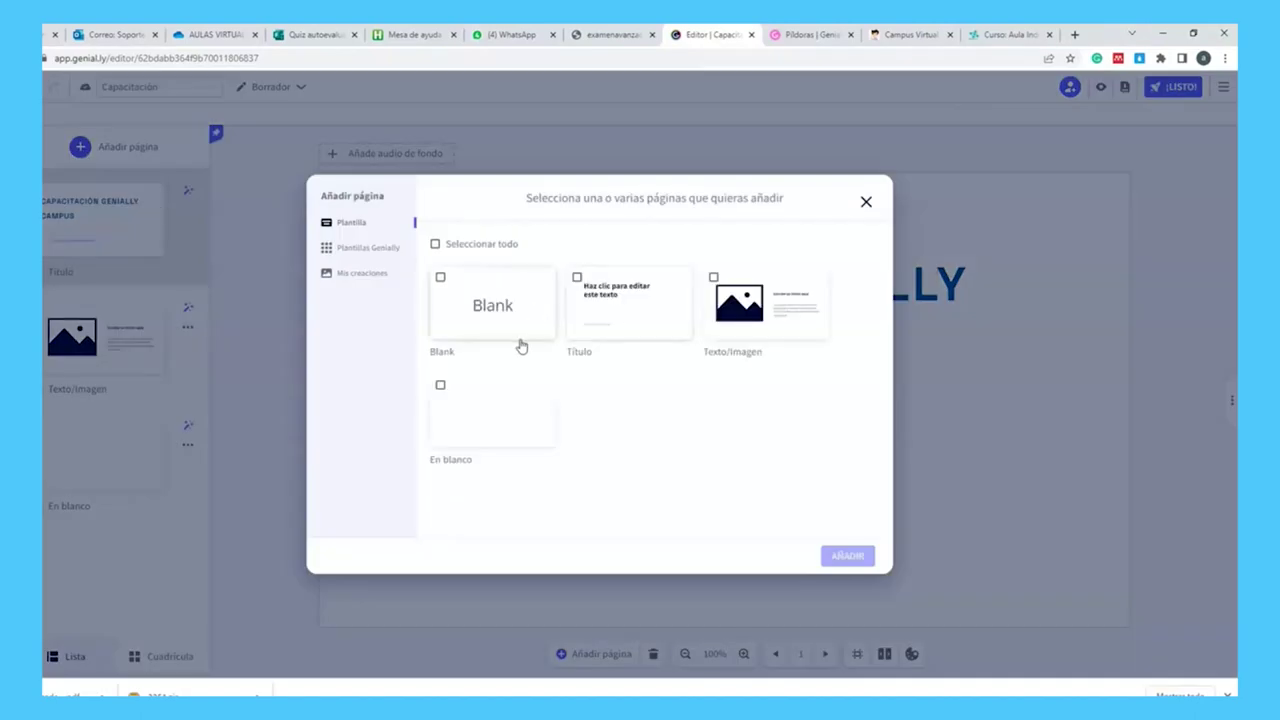
click(449, 287)
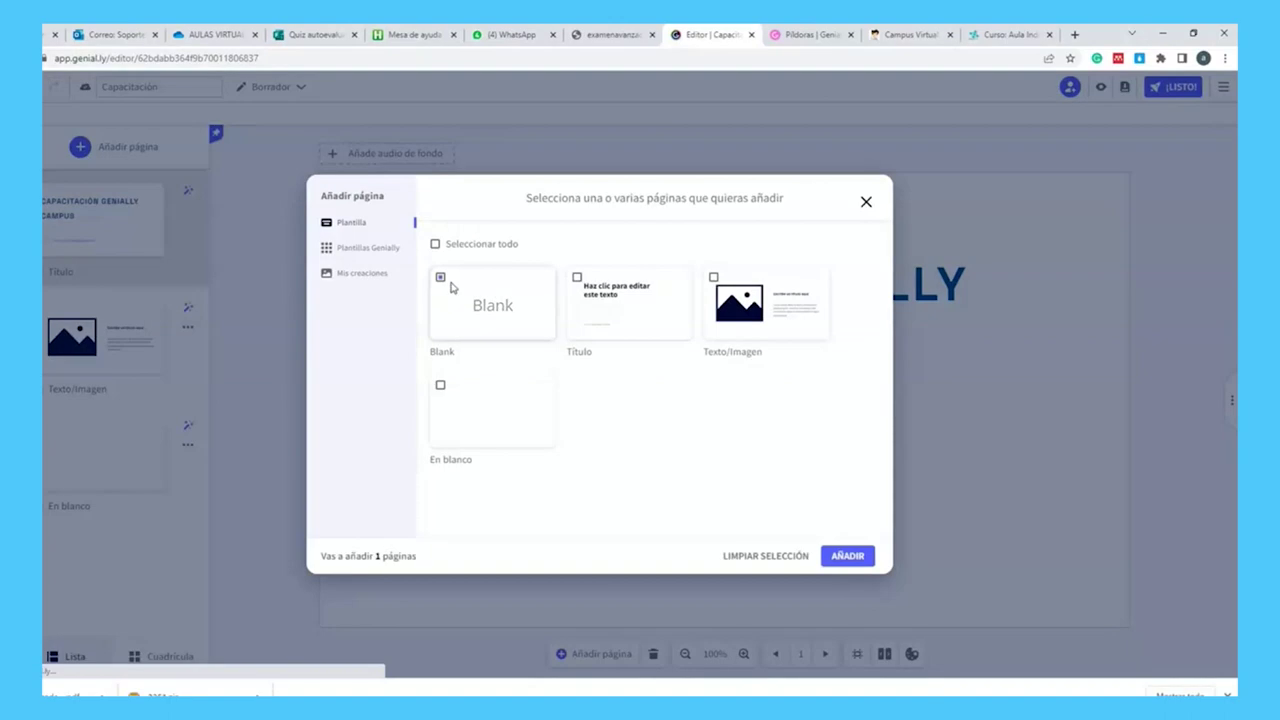
click(713, 283)
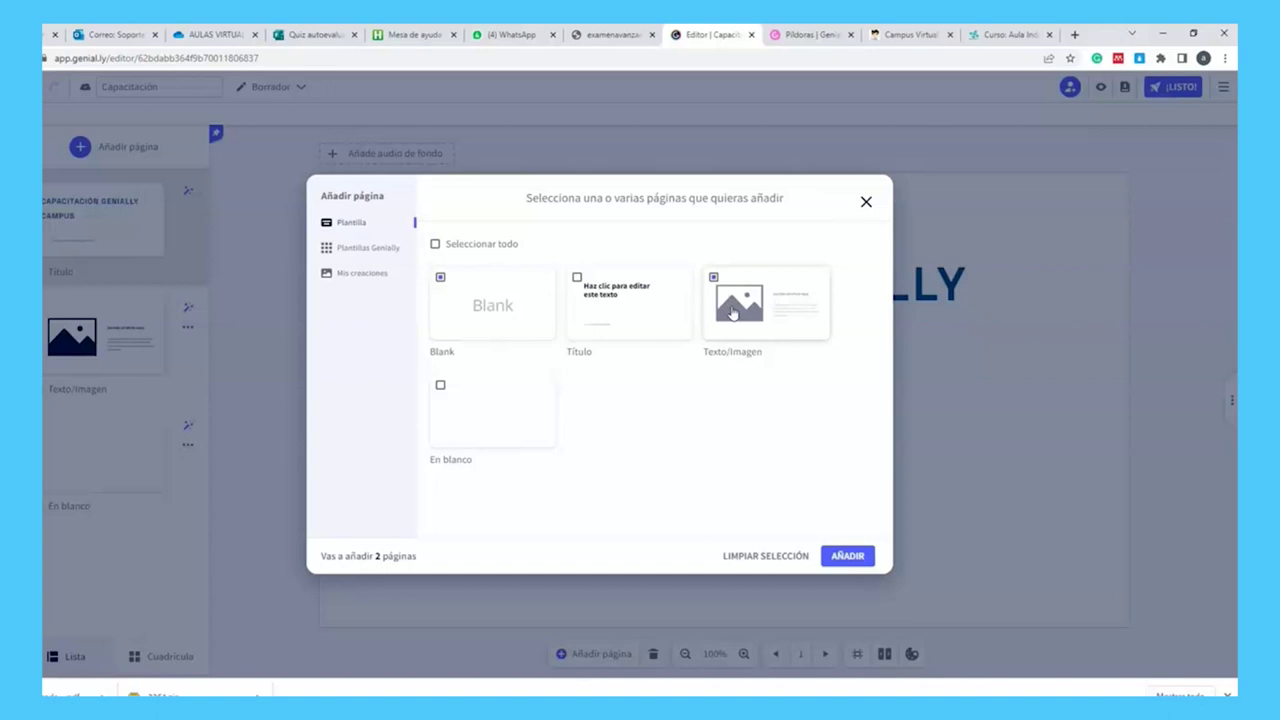
- Look through Genially's Presentación Básica Dark pages and the template categories, and return to the current template's layouts
click(340, 250)
click(530, 315)
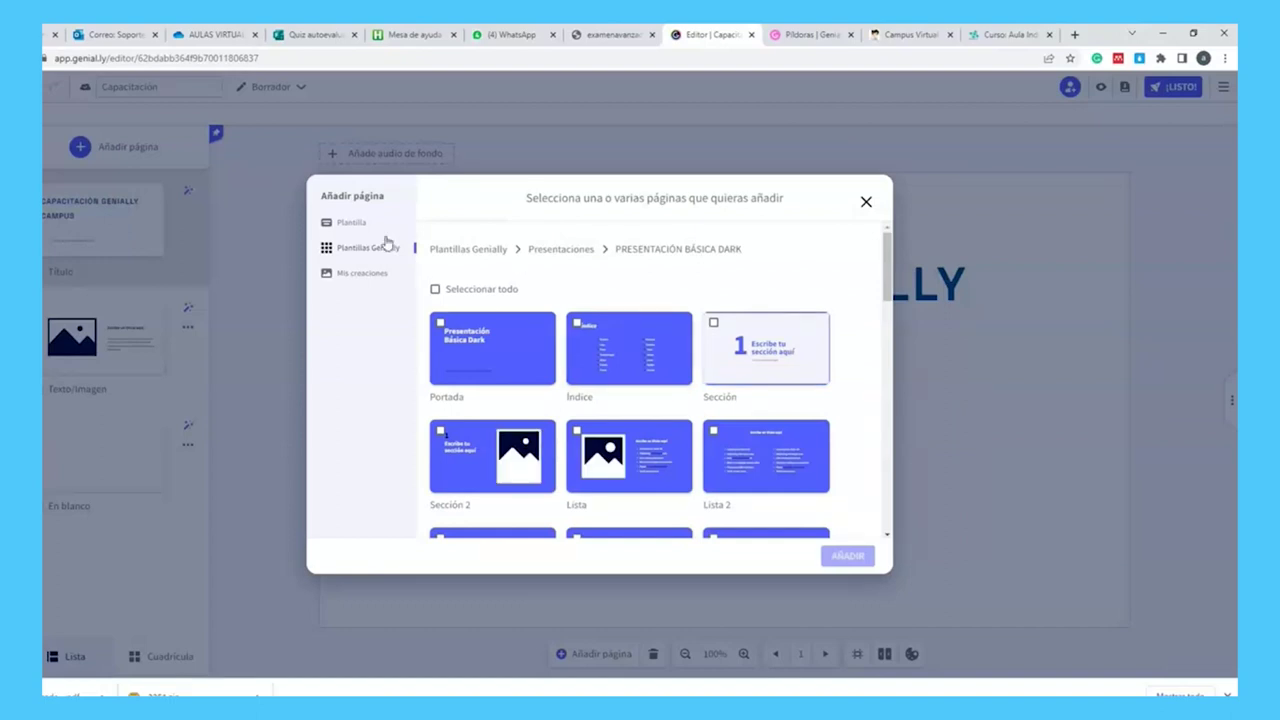
click(479, 249)
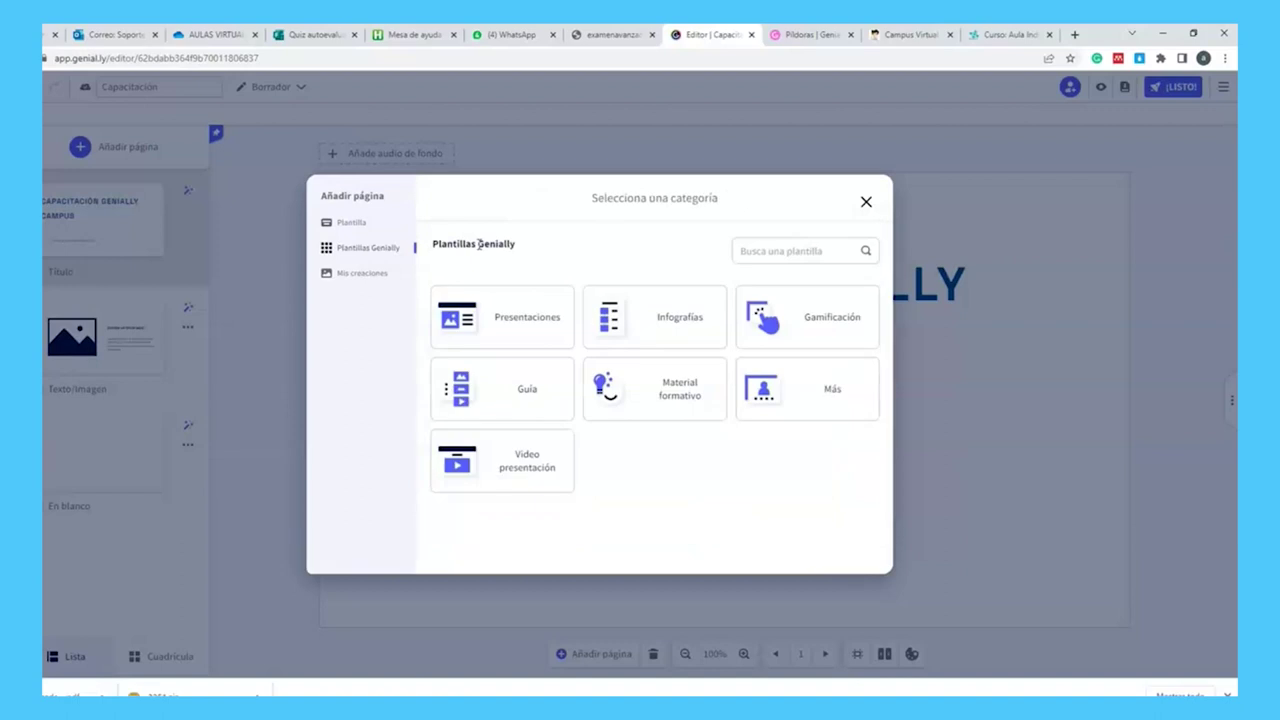
click(383, 229)
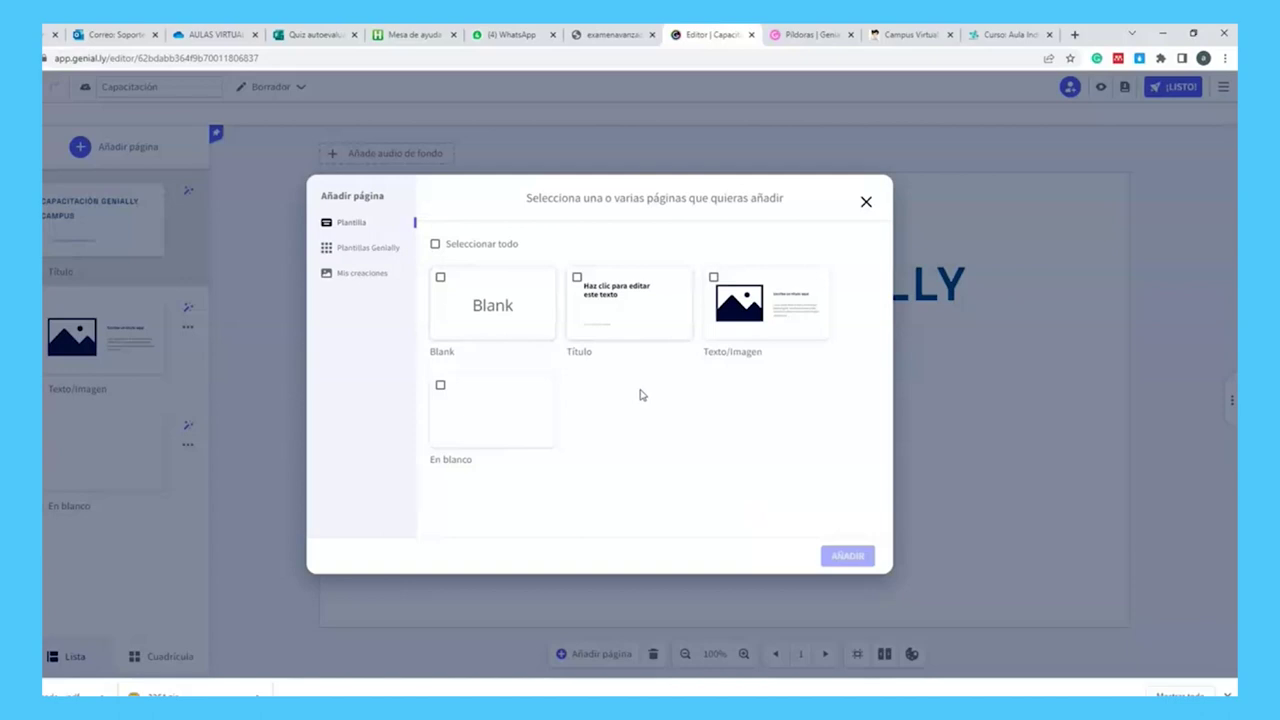
- Browse Genially's presentation templates and open the page layouts of Presentación Genial
click(383, 253)
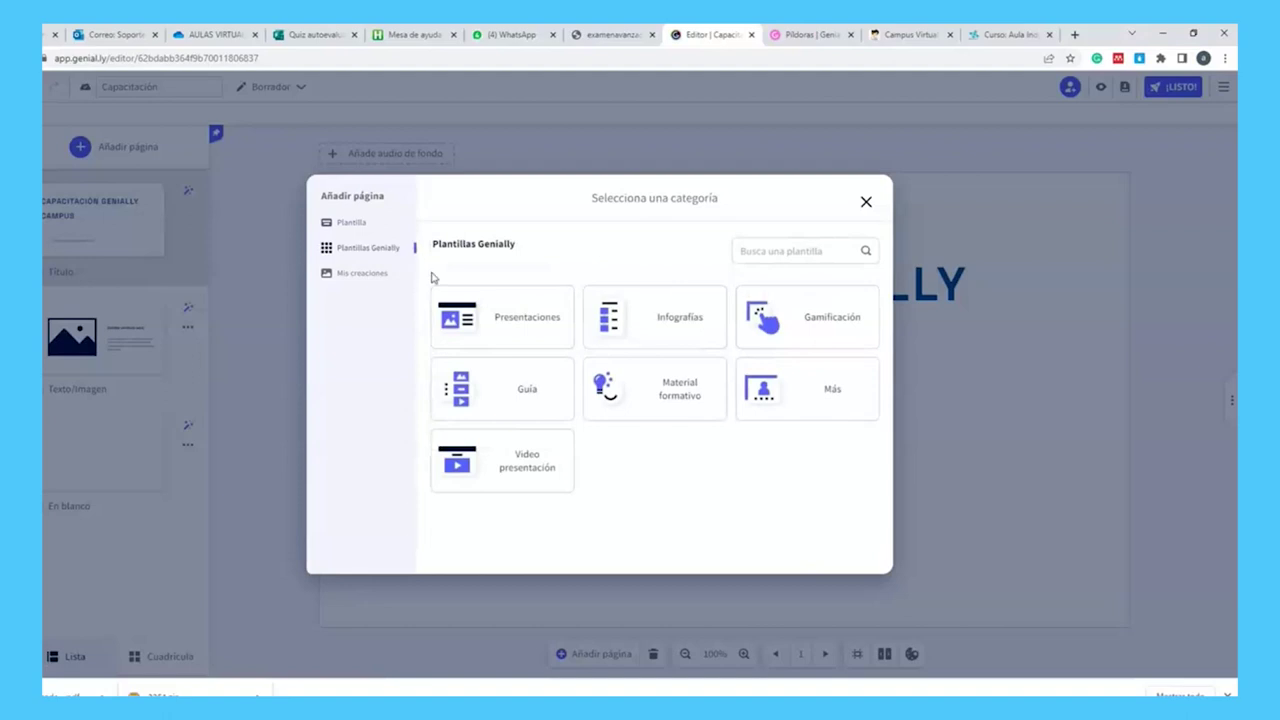
click(496, 333)
scroll(700, 330, down, 2)
scroll(731, 321, up, 2)
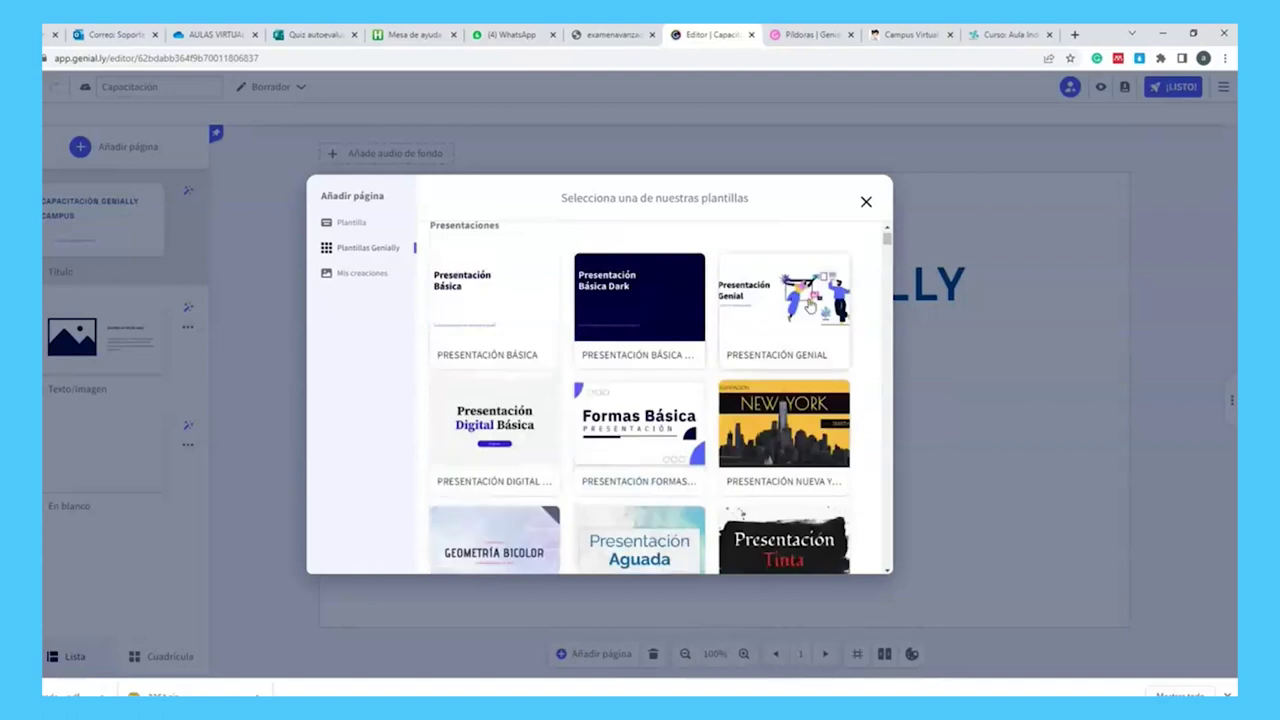
click(731, 321)
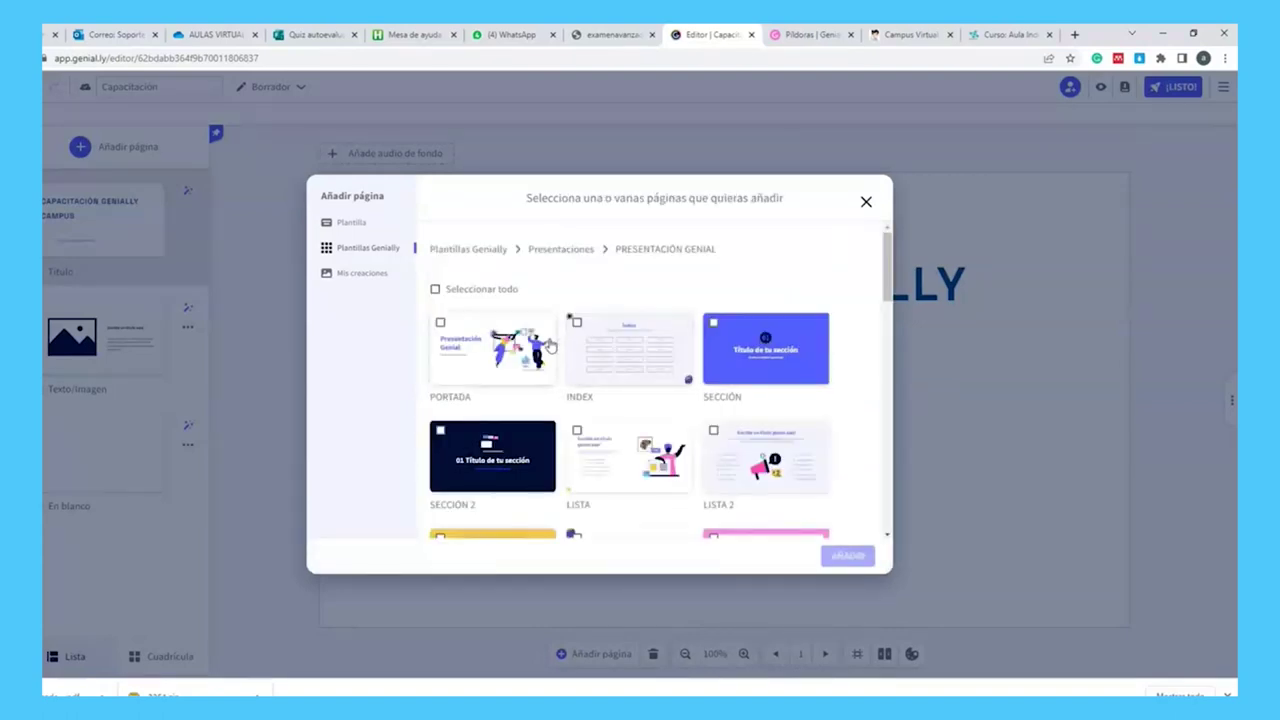
- Add the LISTA page from Presentación Genial to the presentation, omitting its base background
scroll(527, 330, down, 1)
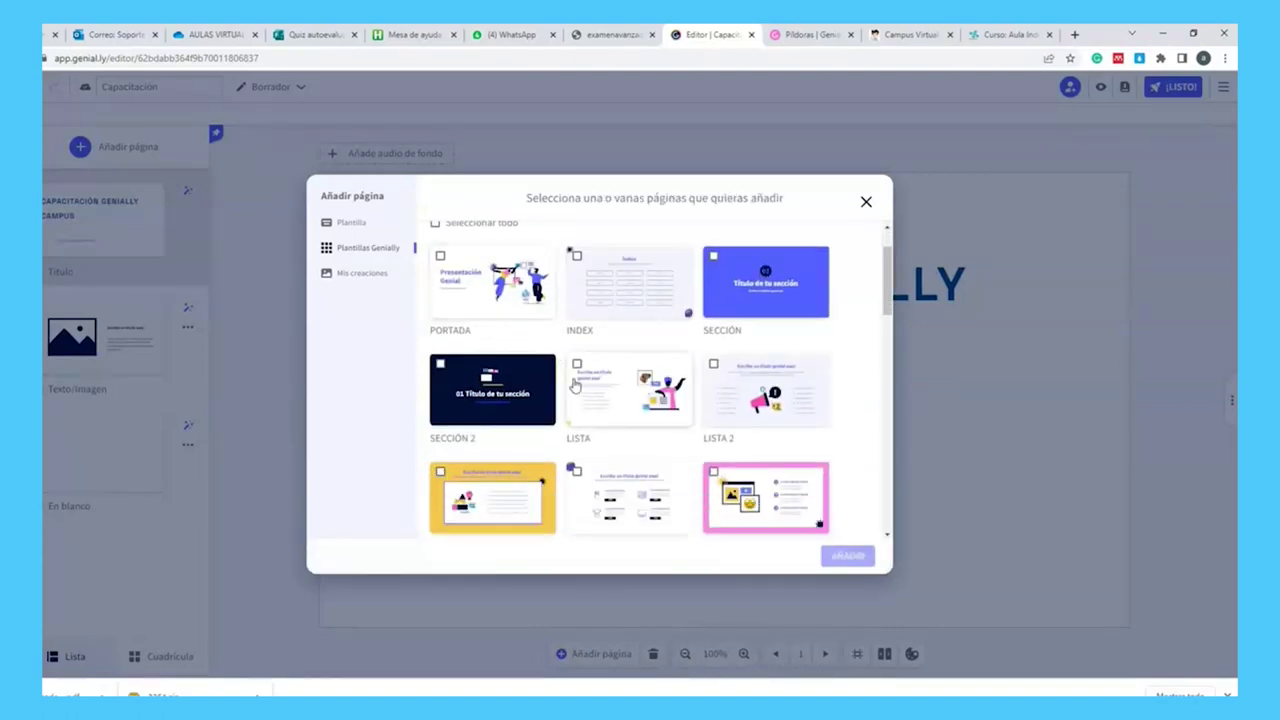
click(592, 368)
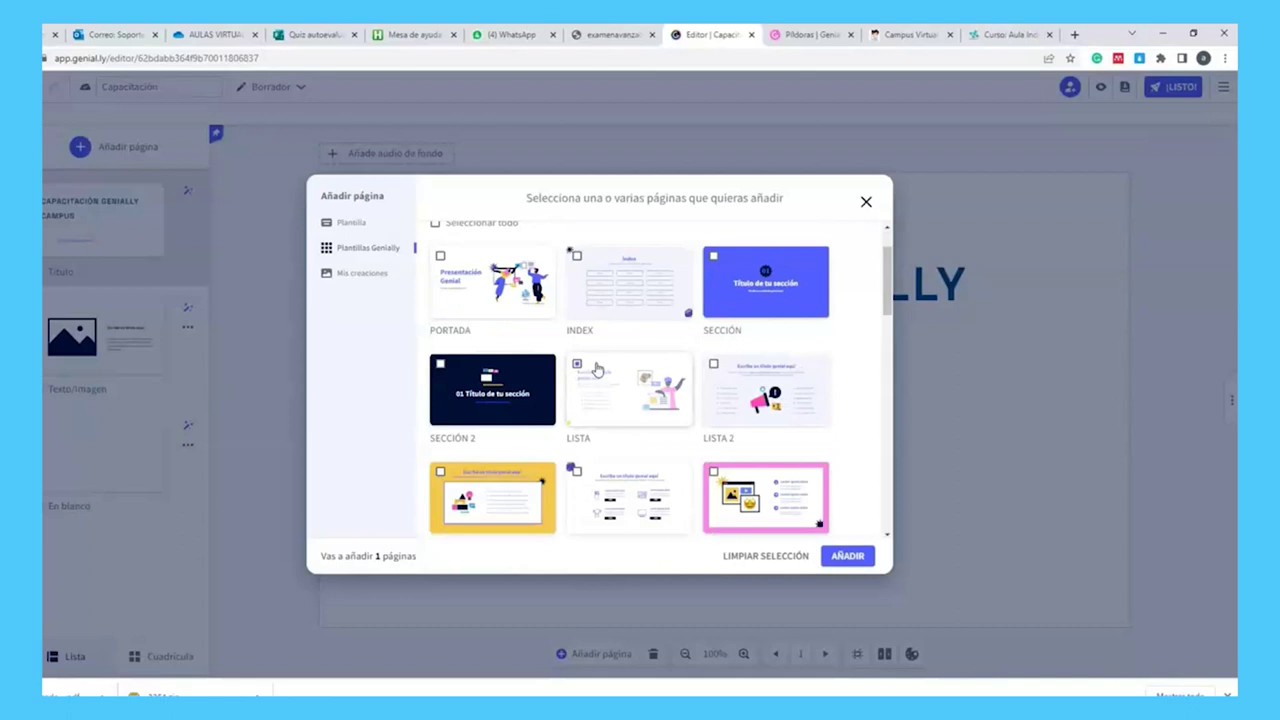
click(847, 556)
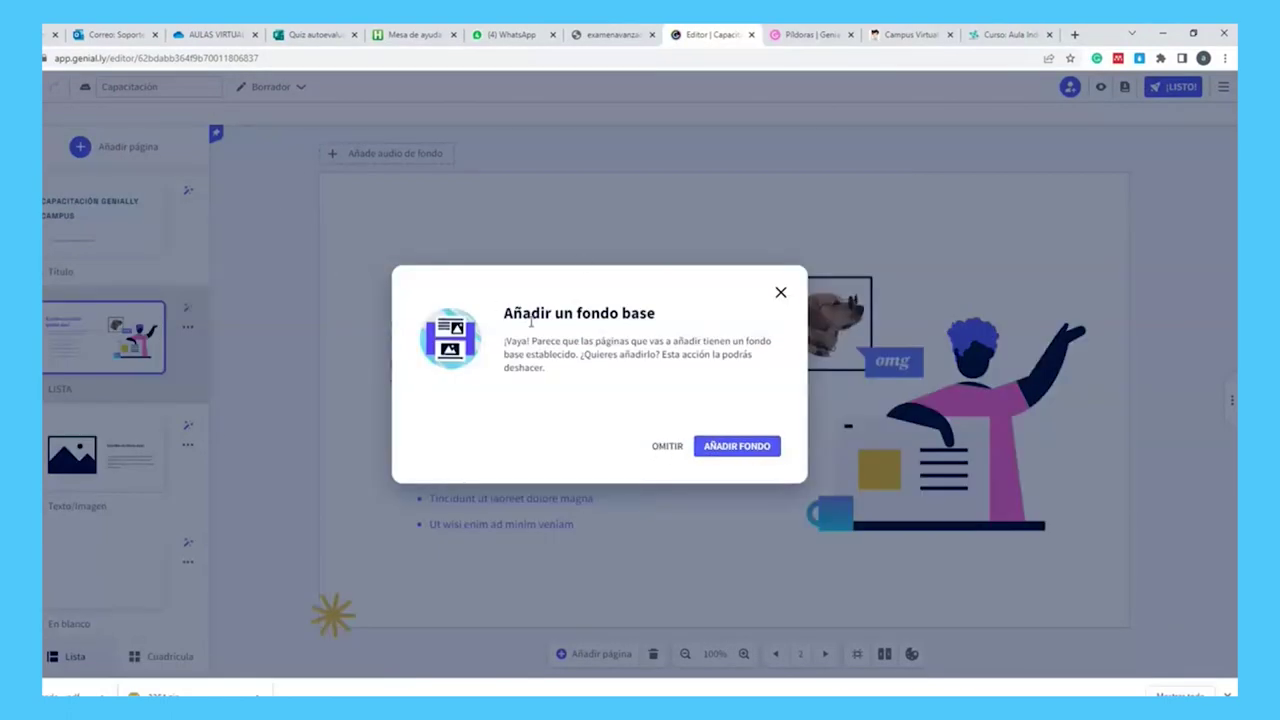
click(666, 448)
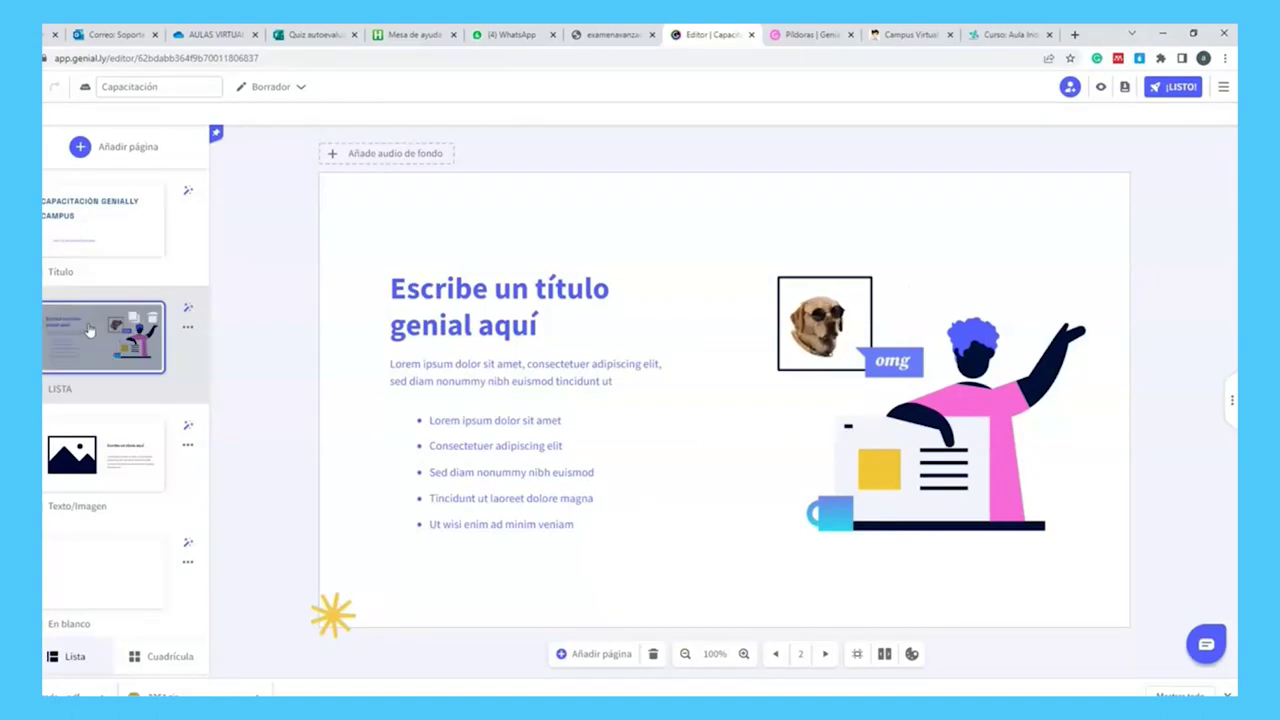
- Reorder the pages so that LISTA comes third, between Texto/Imagen and En blanco
mouse_move(88, 330)
mouse_down()
mouse_move(100, 400)
mouse_move(90, 315)
mouse_move(85, 341)
mouse_up()
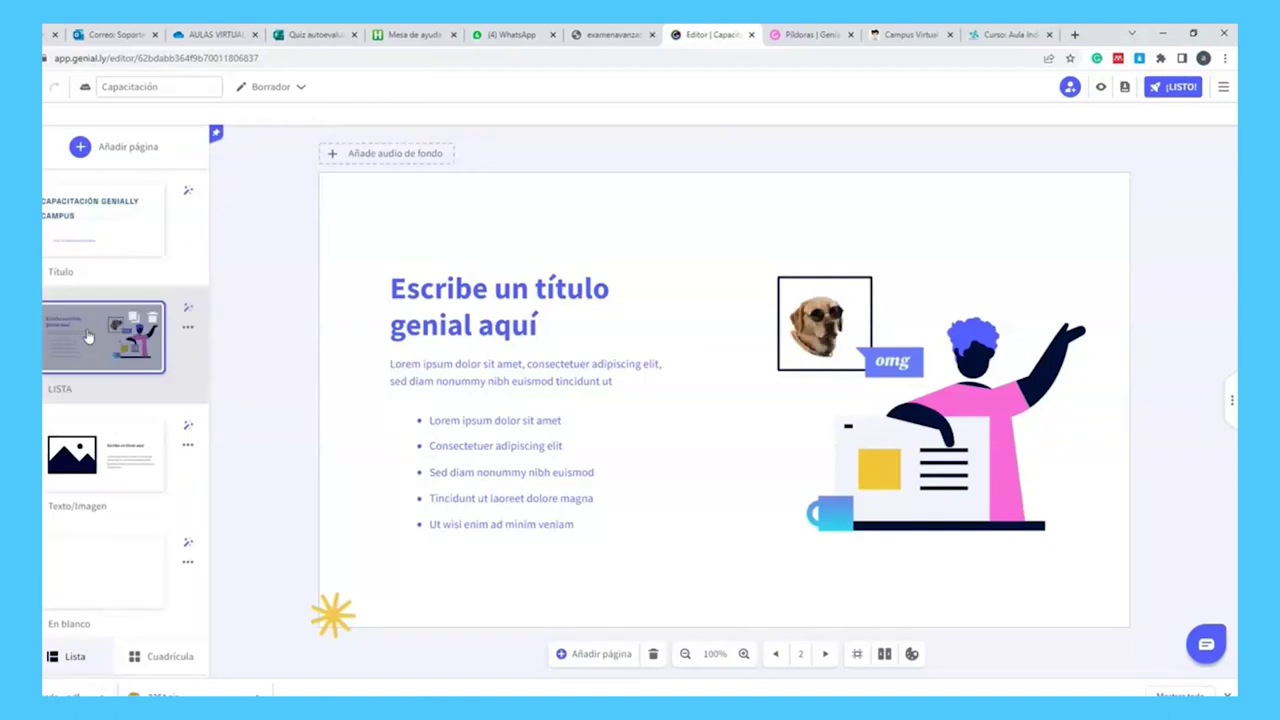
drag(86, 318, 97, 504)
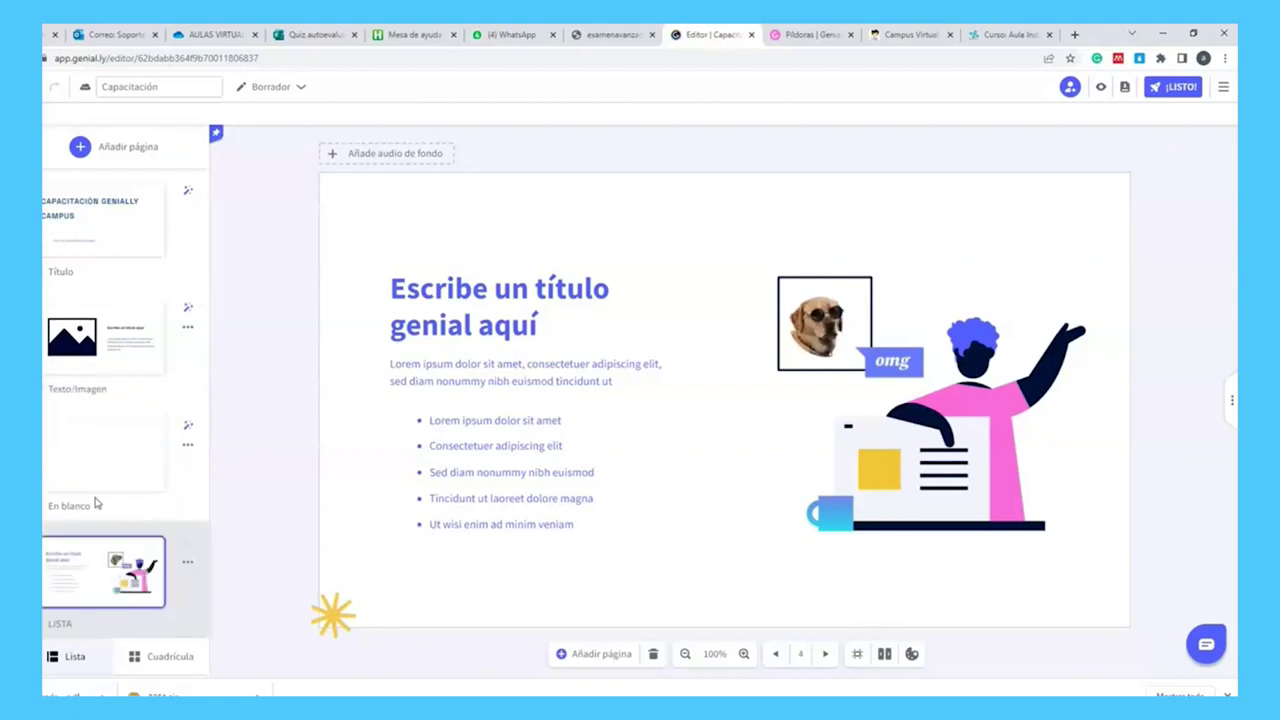
drag(85, 555, 94, 420)
- Browse the user's own creations as a source for new pages and examine the pages of GUÍA LUGARES IMPRESCINDIBLES without adding any
click(118, 146)
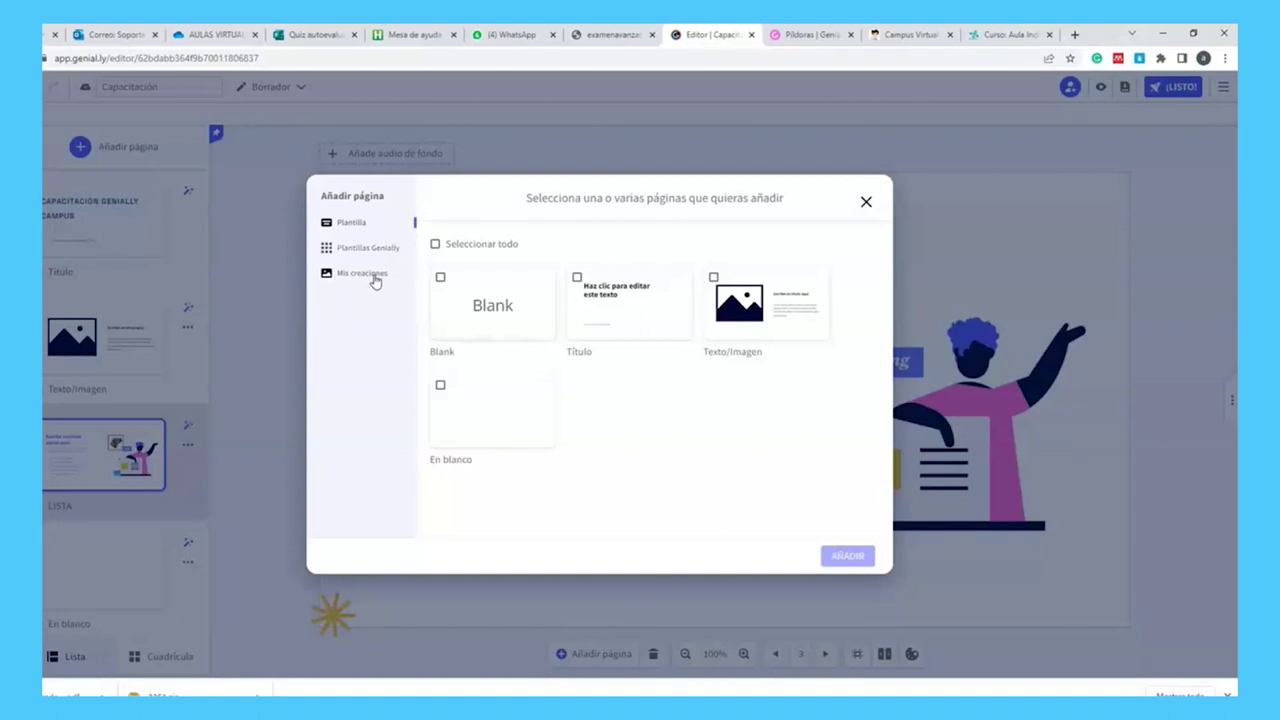
click(374, 279)
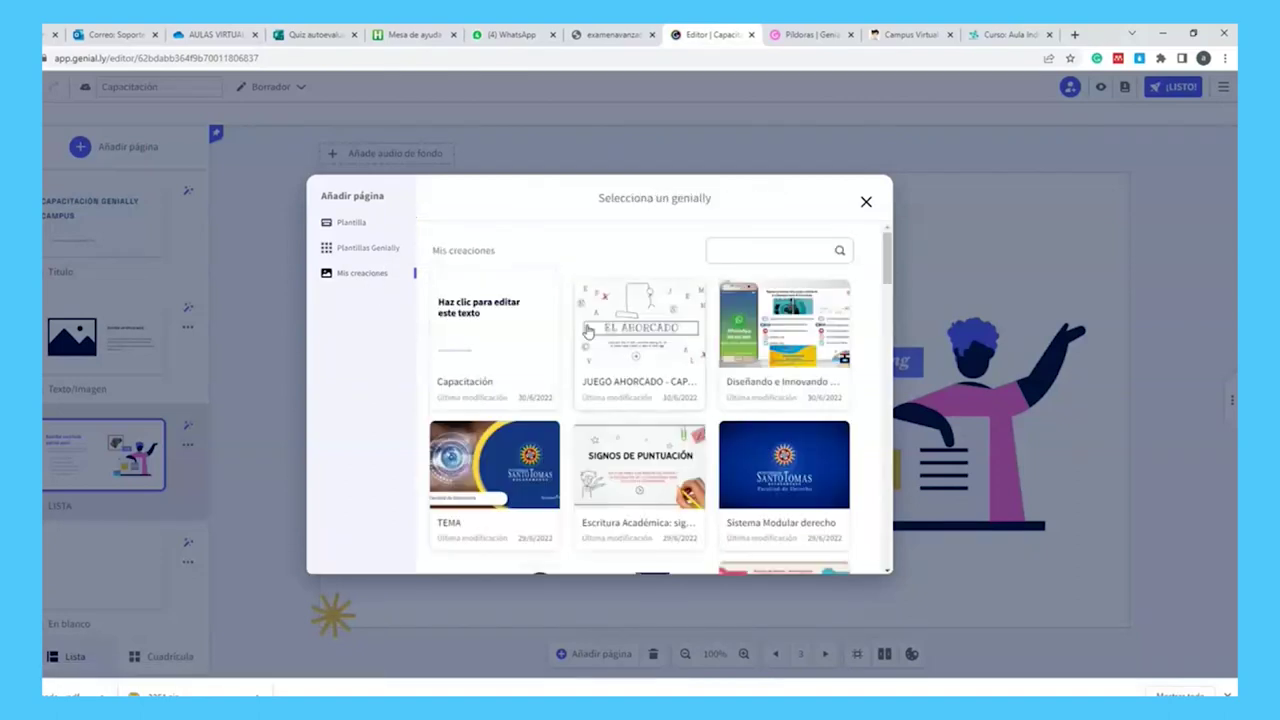
scroll(645, 318, down, 2)
scroll(645, 318, down, 10)
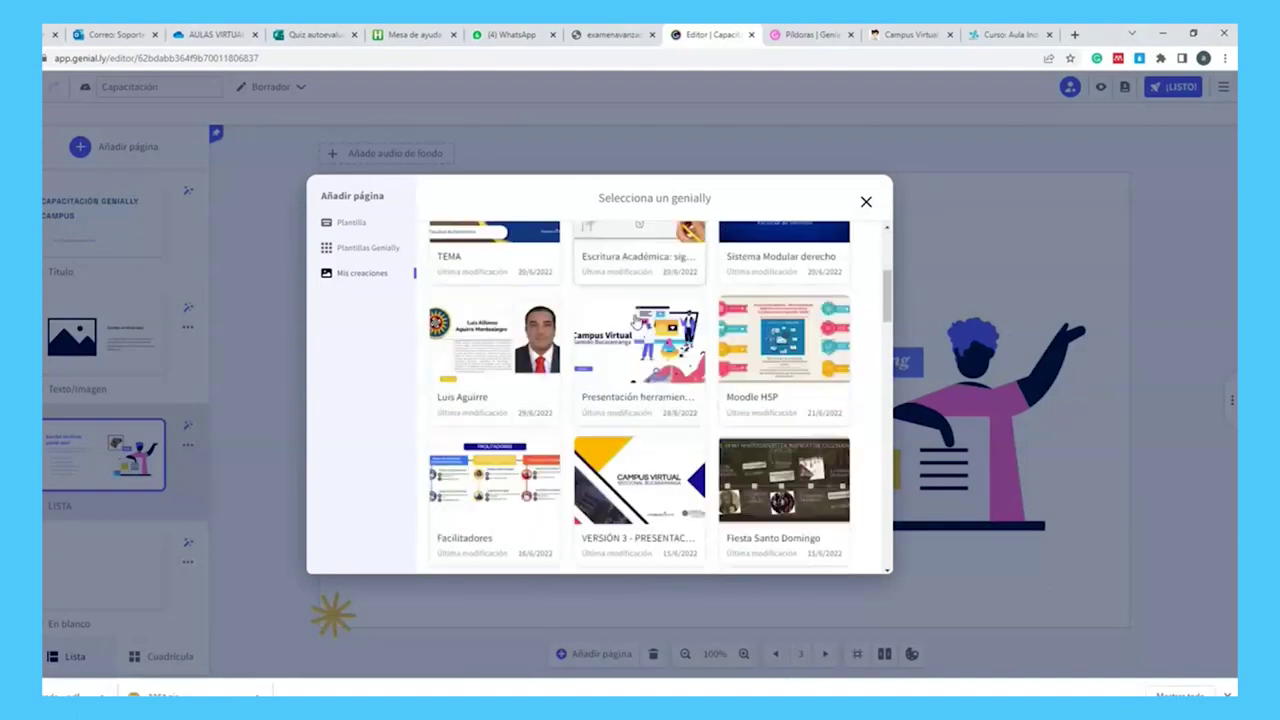
scroll(604, 320, down, 3)
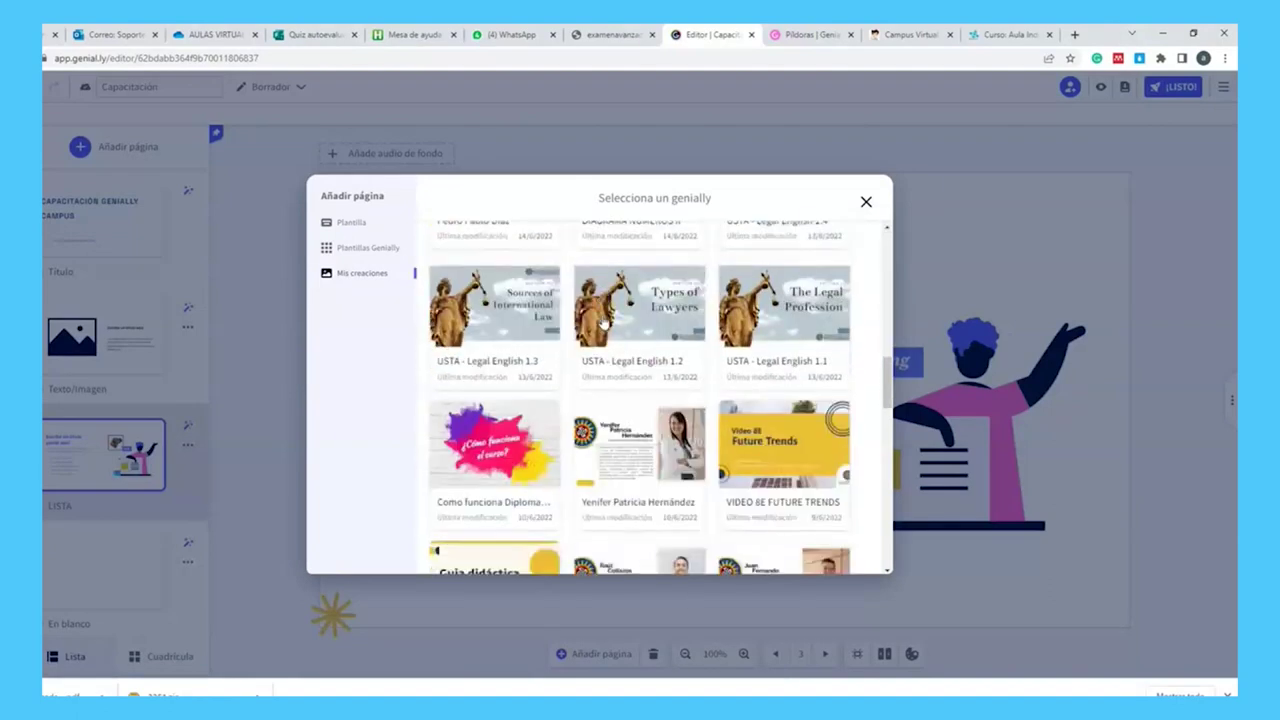
scroll(629, 368, up, 2)
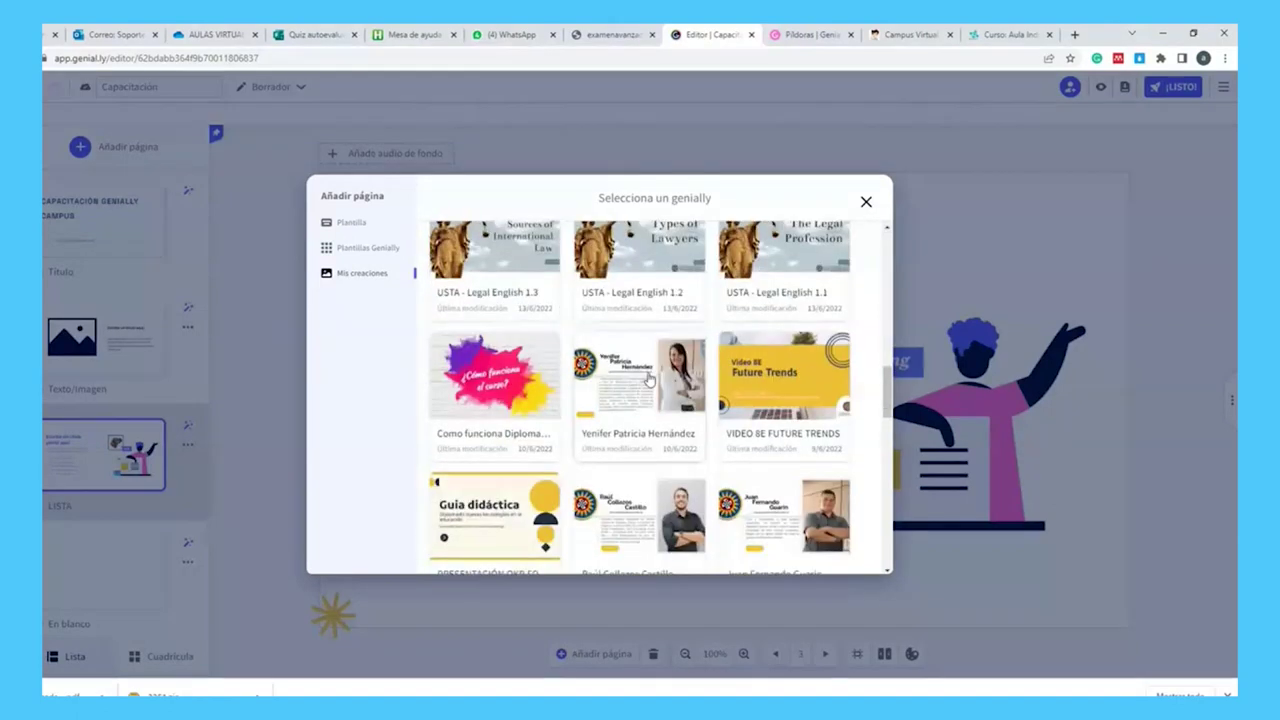
scroll(631, 368, down, 4)
scroll(648, 360, up, 2)
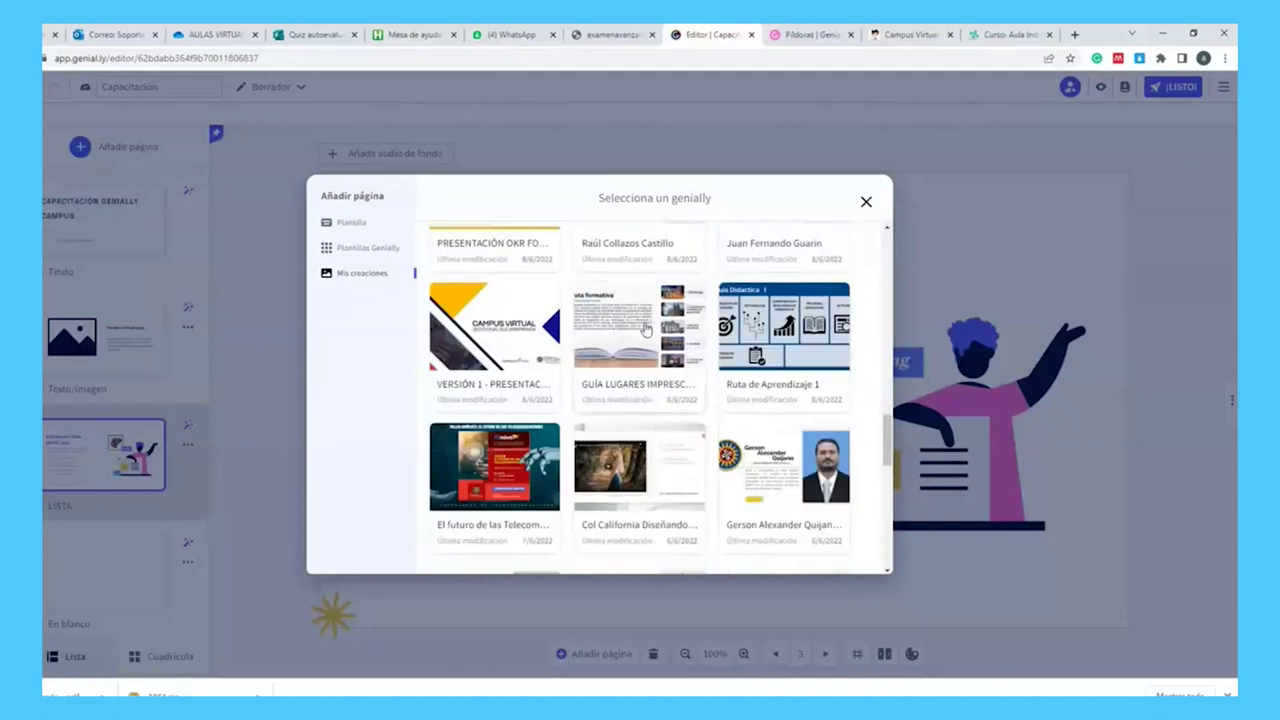
click(645, 330)
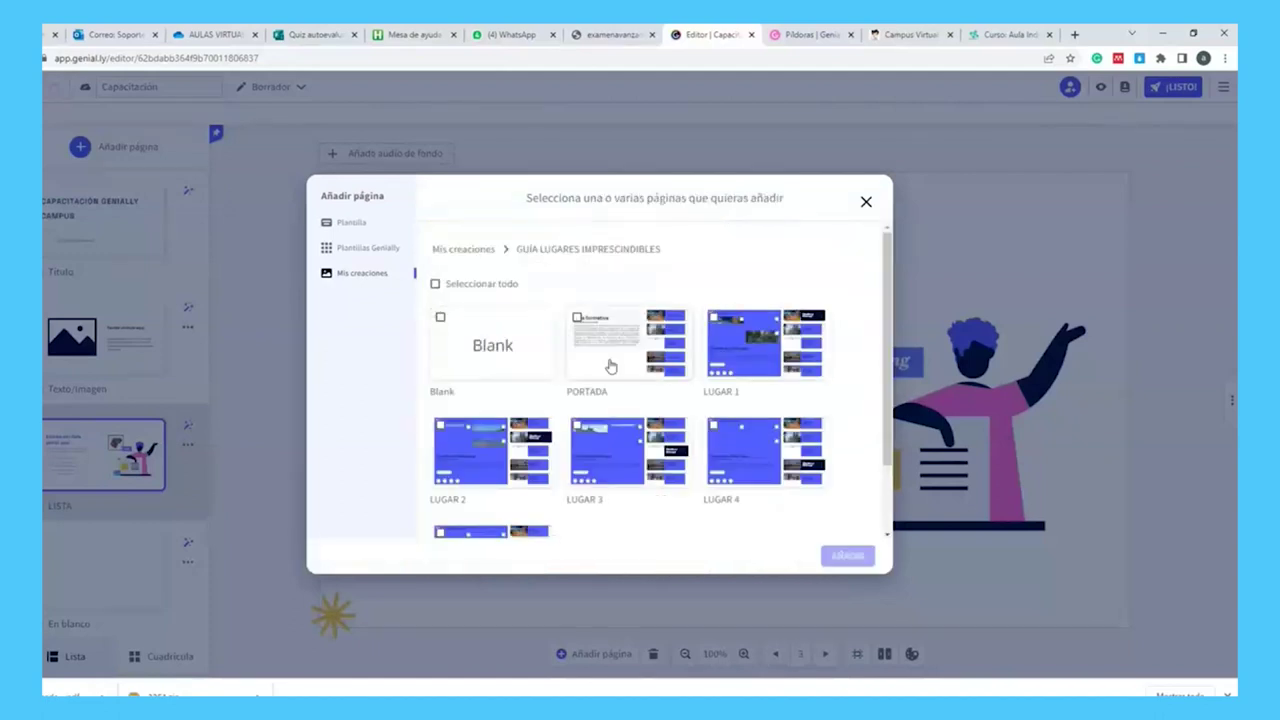
scroll(650, 349, down, 1)
scroll(650, 349, down, 1)
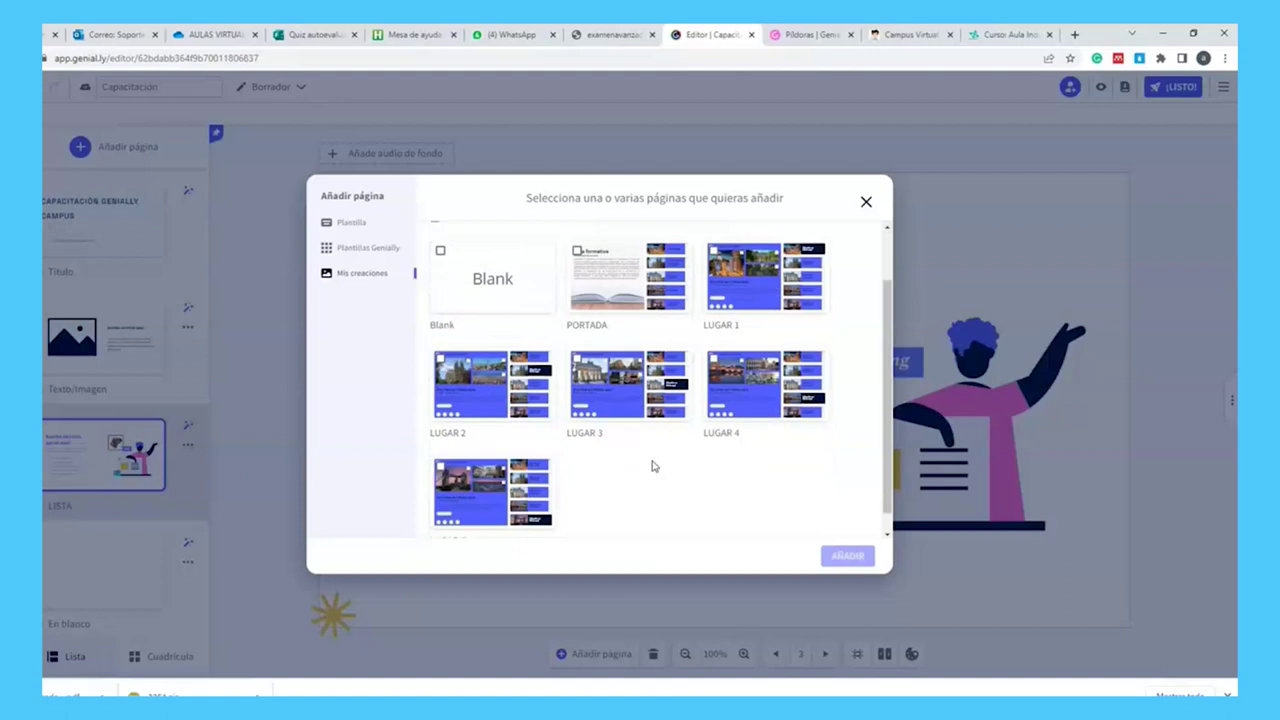
click(866, 203)
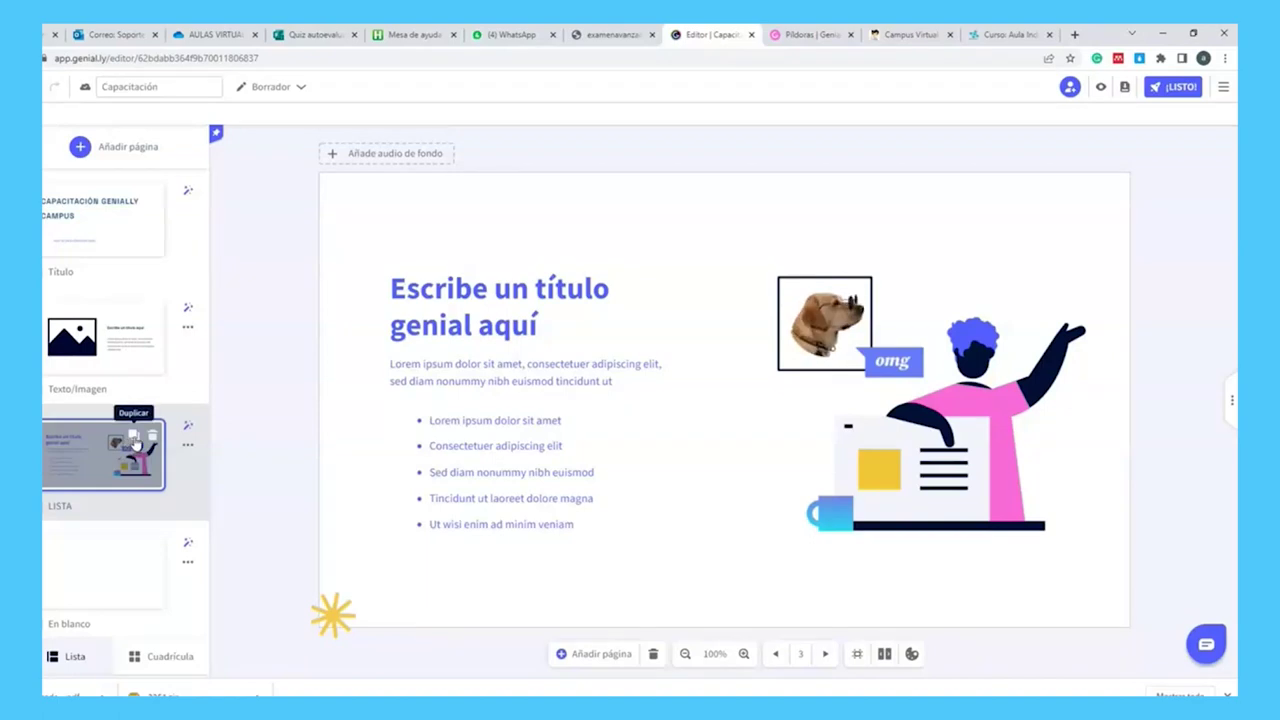
- Duplicate the LISTA page and delete the copy
click(133, 438)
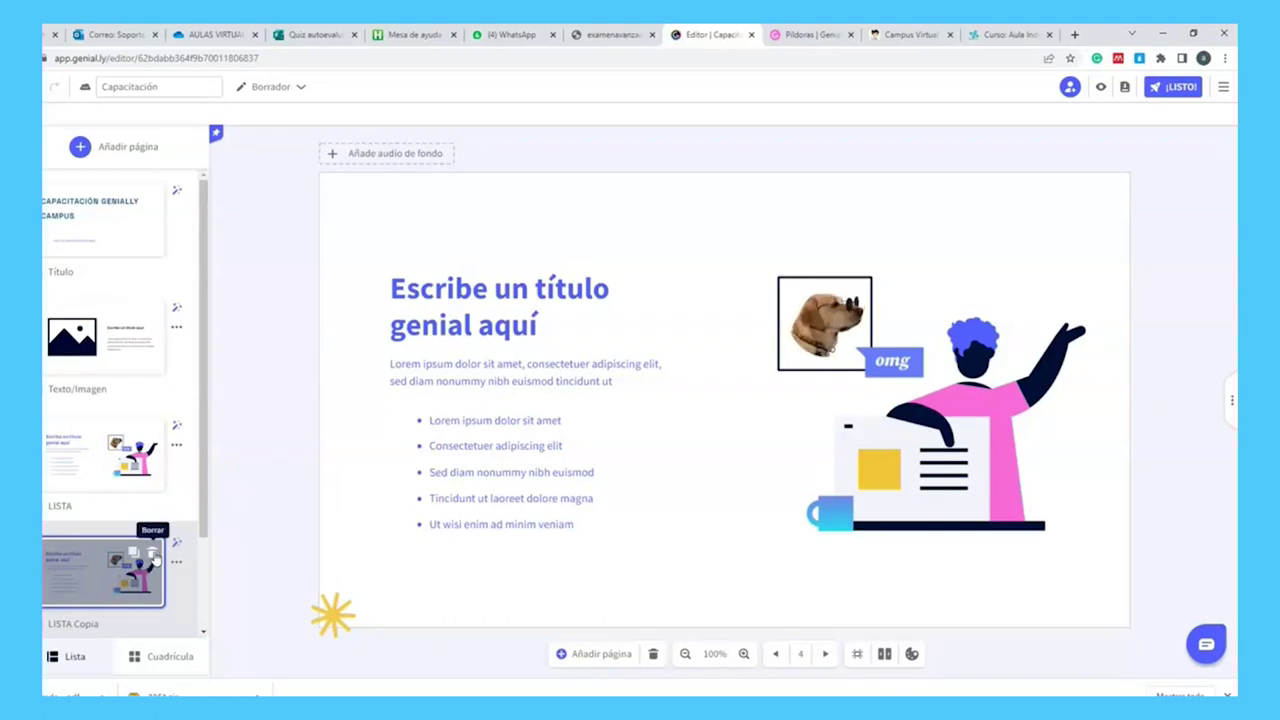
click(155, 558)
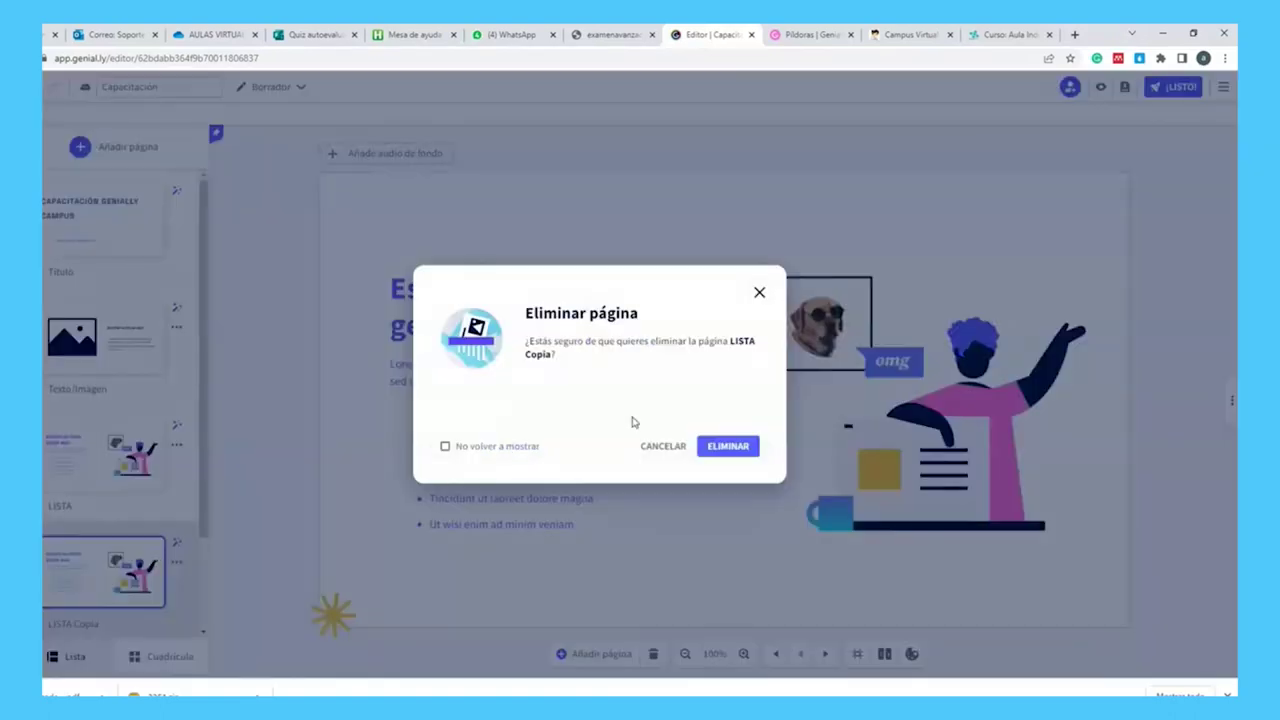
click(728, 446)
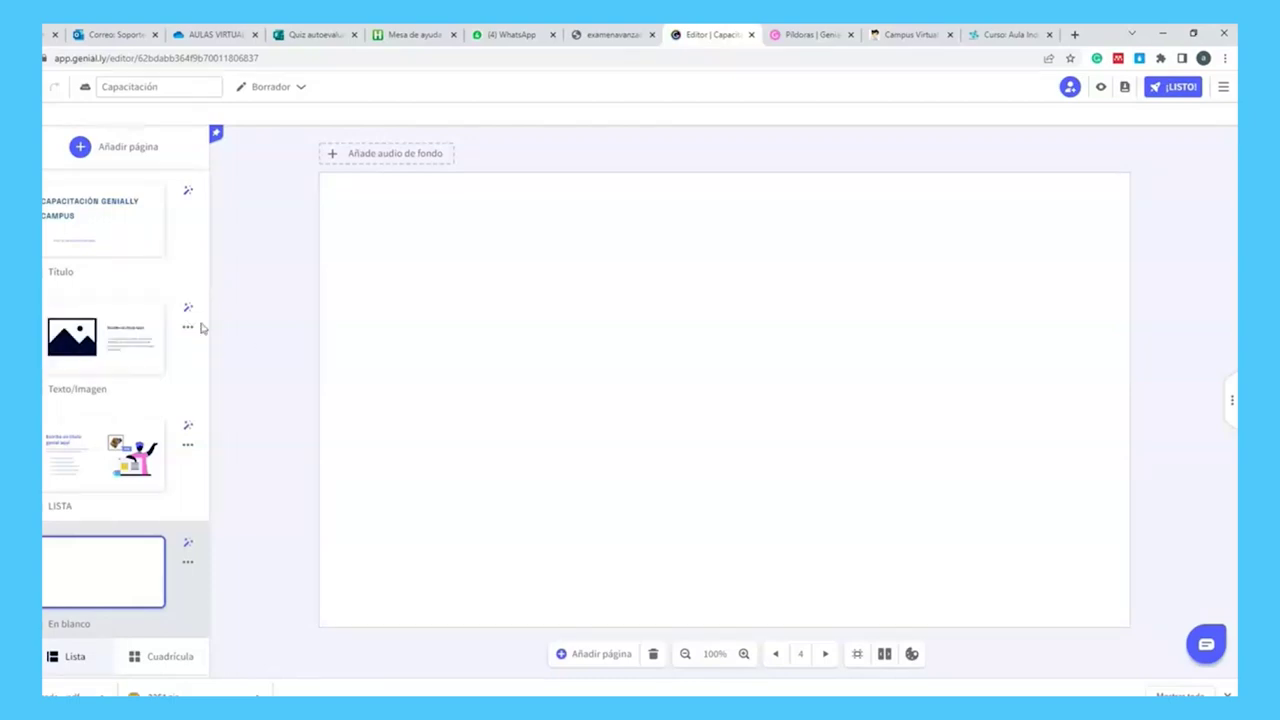
- Give the Texto/Imagen page the Central transition style Avanzar and apply it to all pages
click(187, 310)
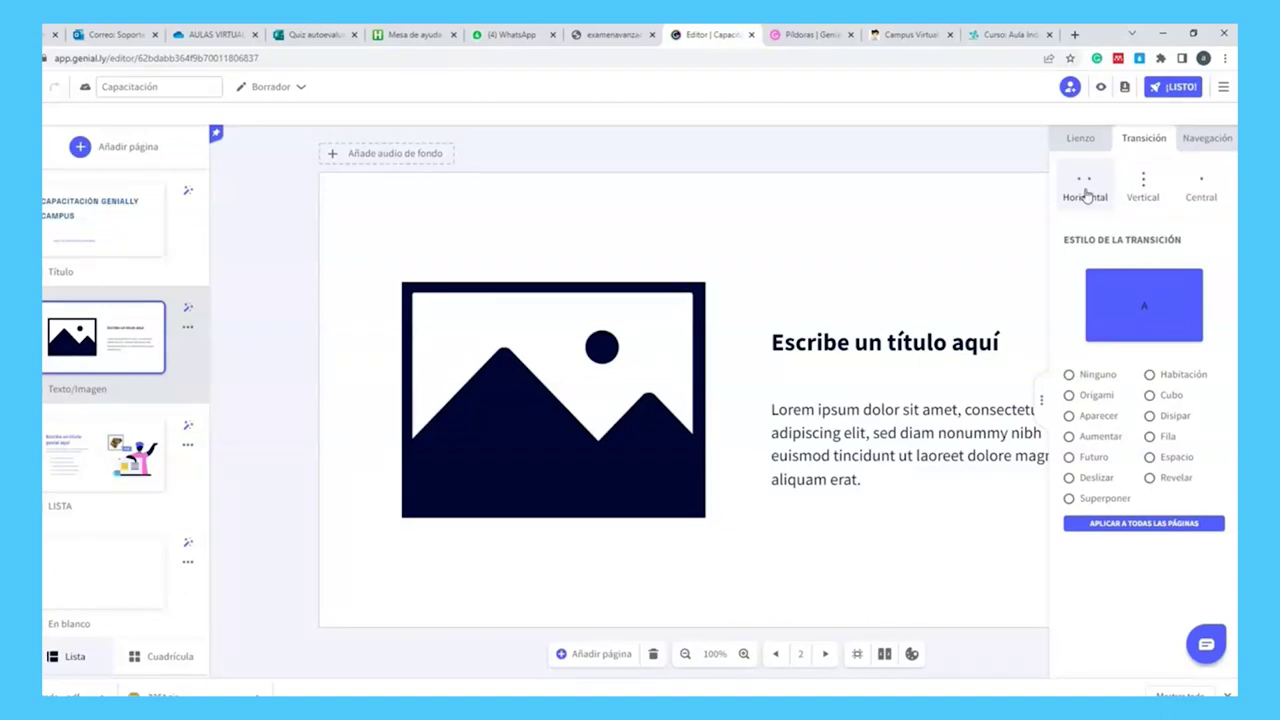
click(1069, 396)
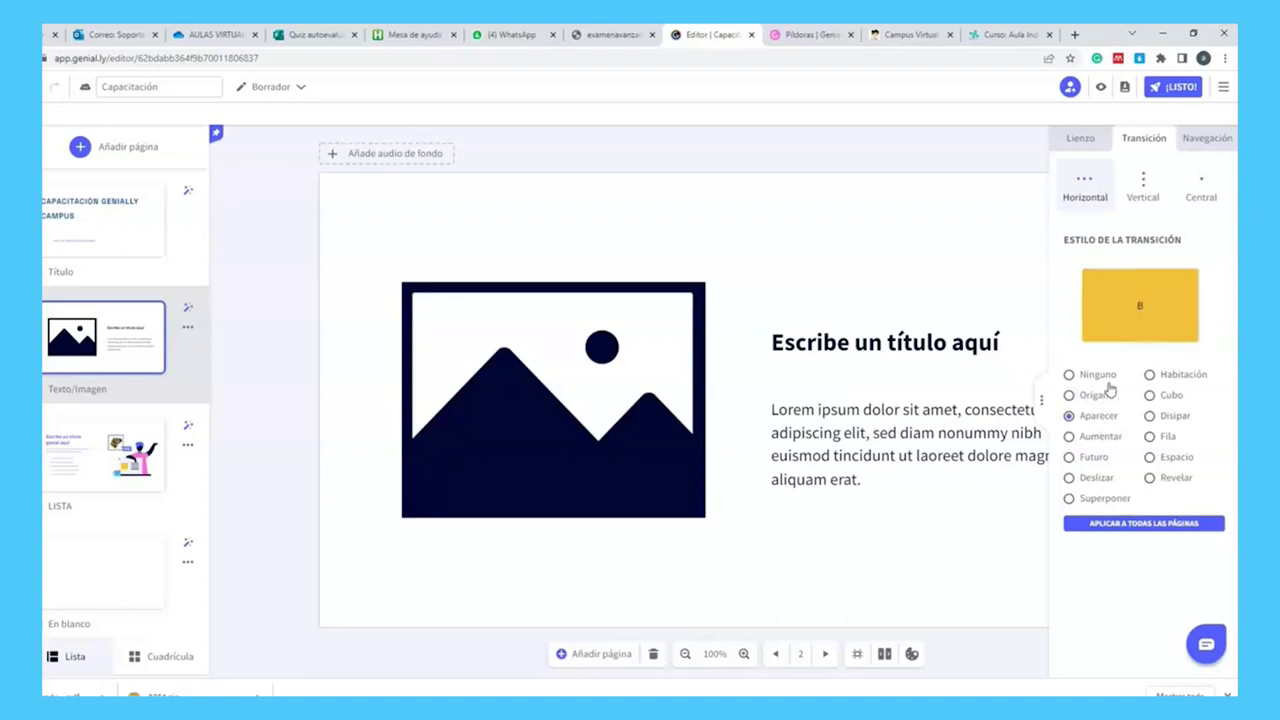
click(1143, 185)
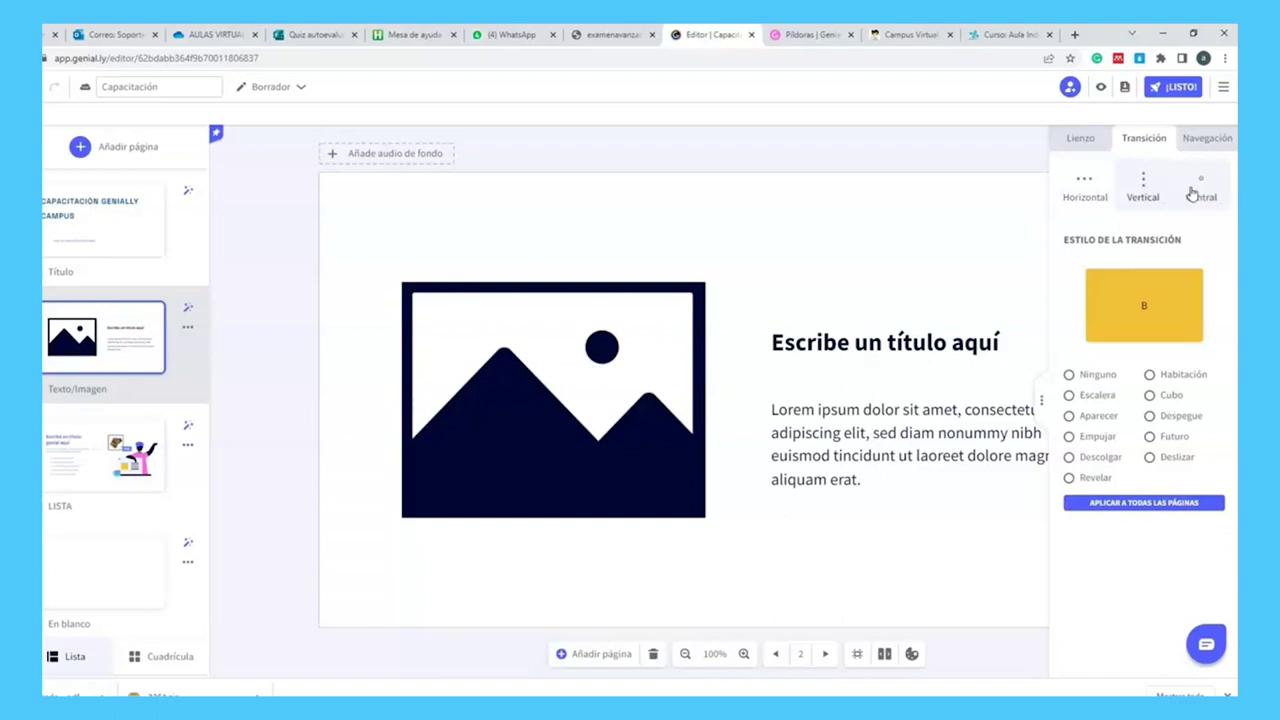
click(1196, 190)
click(1157, 195)
click(1200, 192)
click(1073, 415)
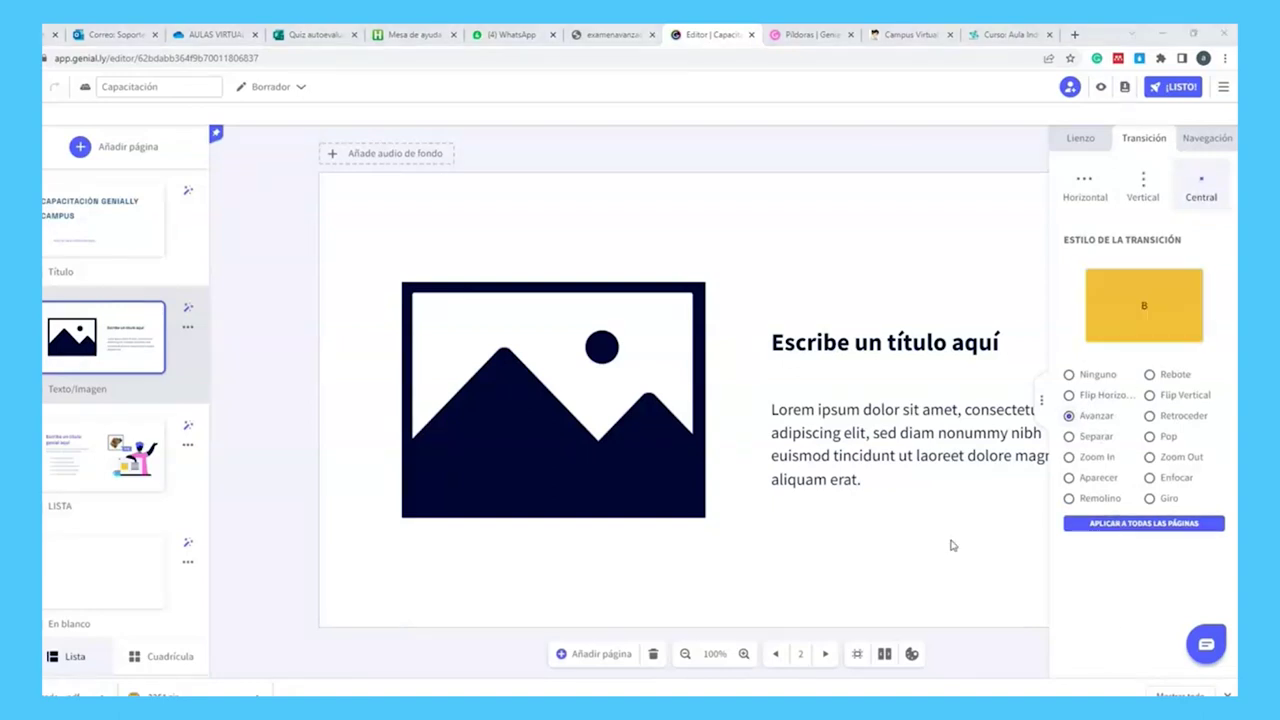
click(1147, 525)
click(1008, 178)
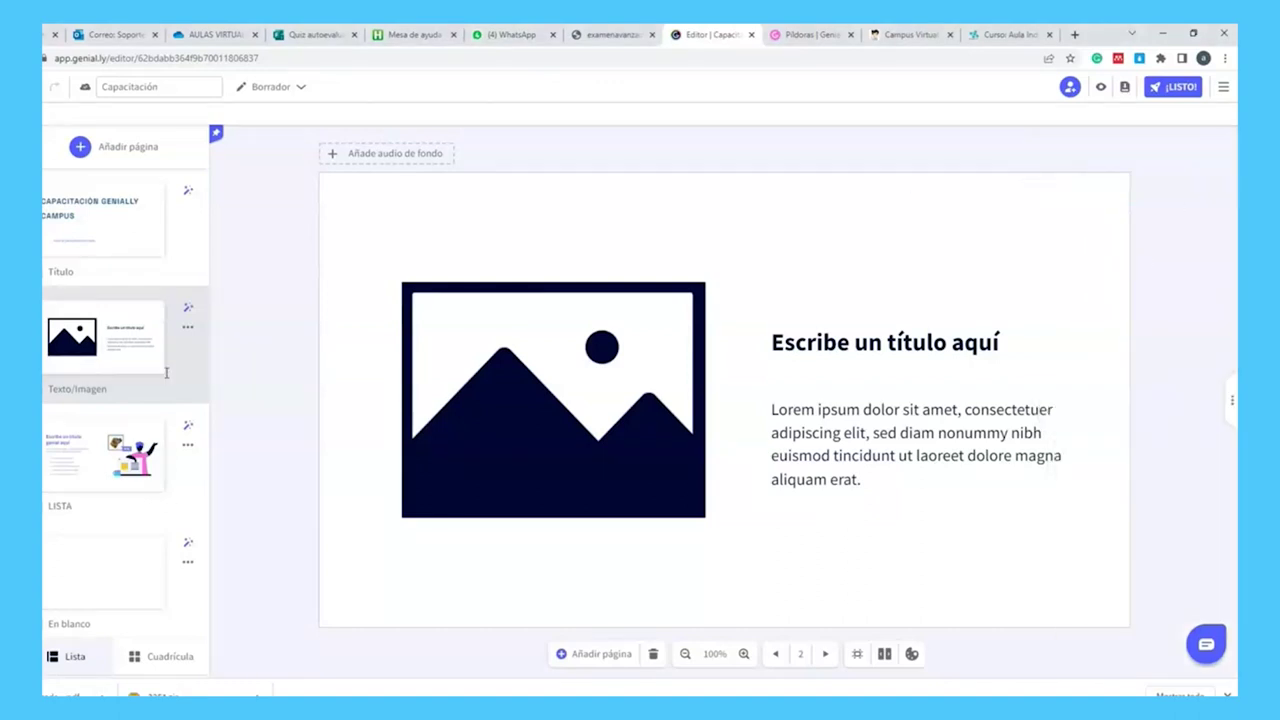
- Preview the presentation from the Título page and advance through its pages to check the transitions
click(80, 262)
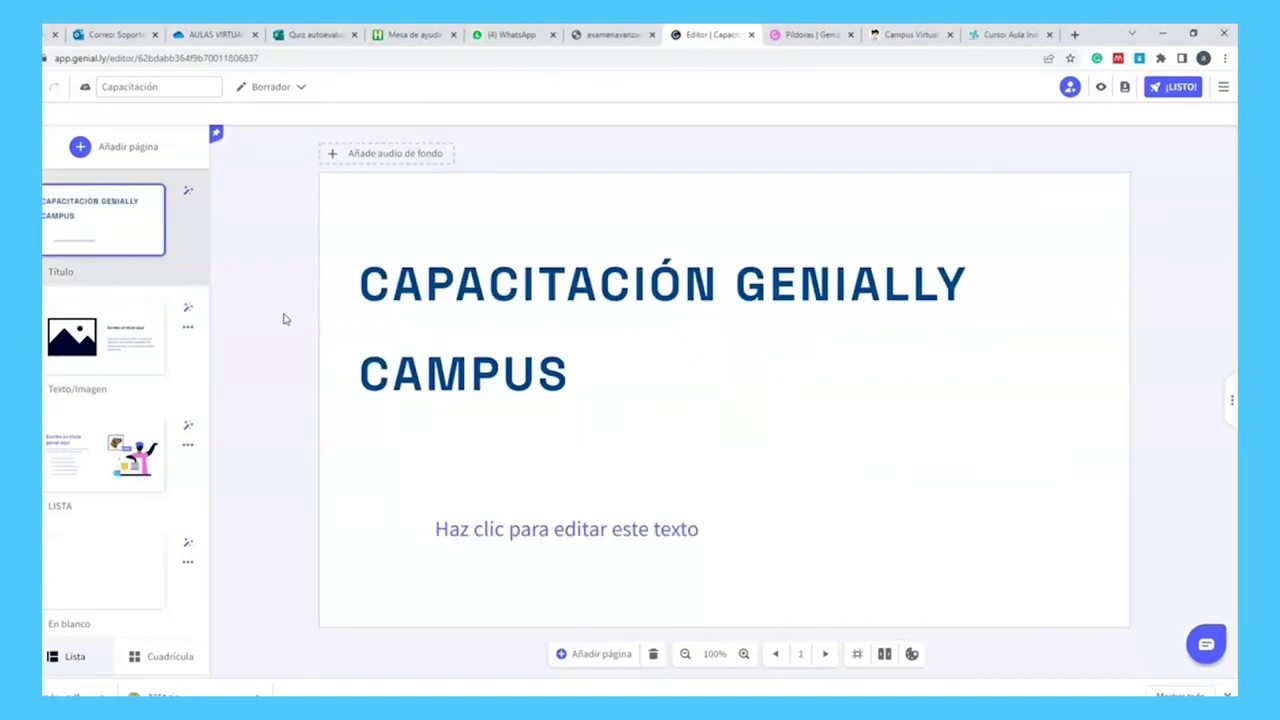
click(1100, 88)
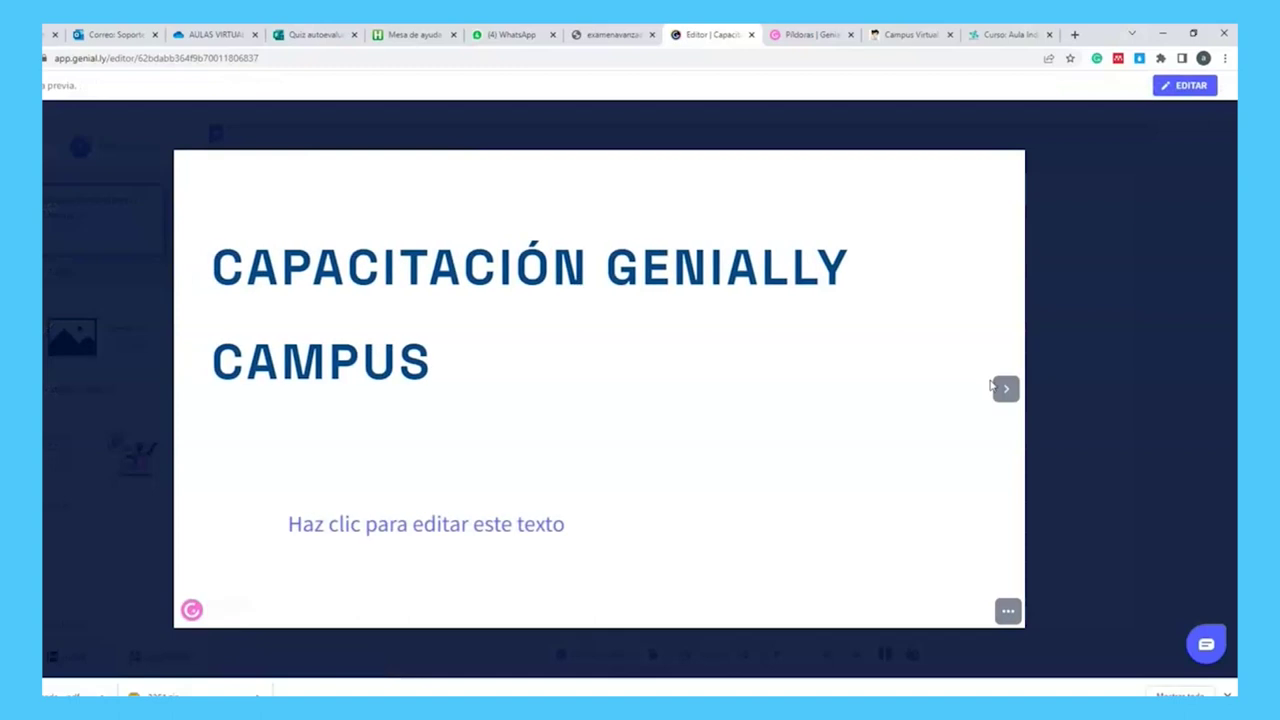
click(1006, 390)
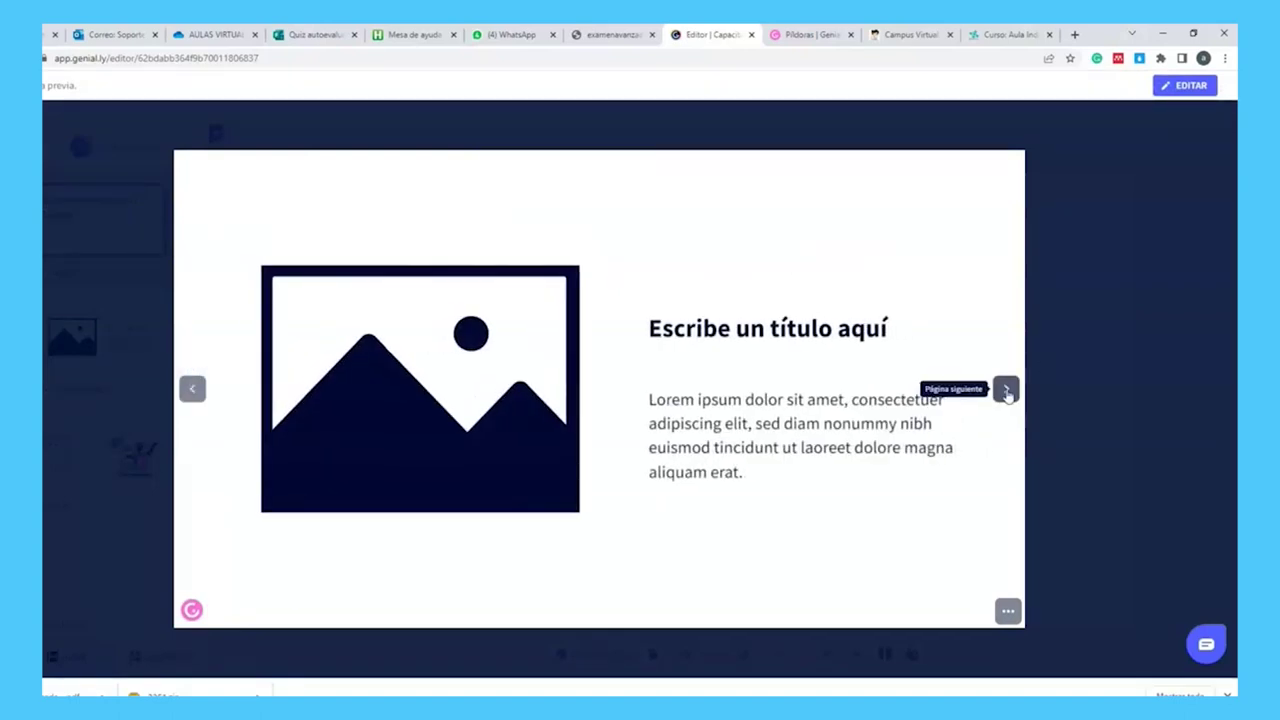
click(1006, 390)
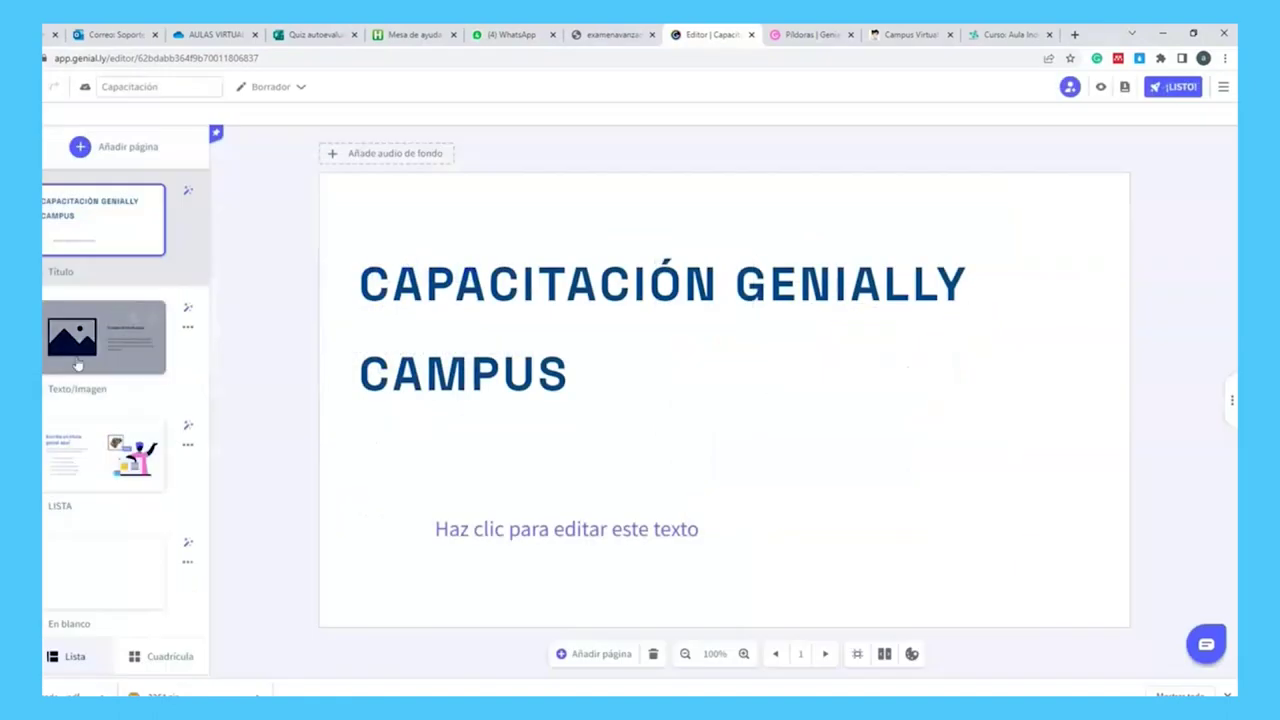
- Examine the password and hiding options of the Texto/Imagen page
click(188, 330)
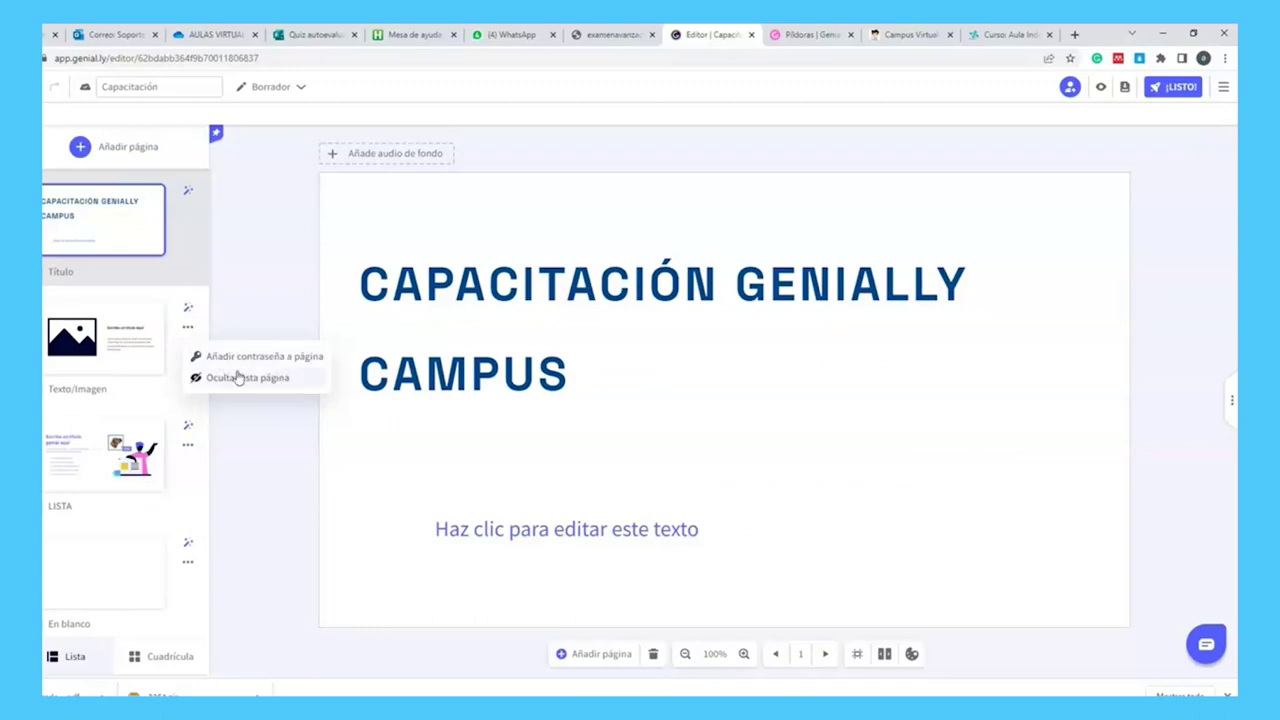
click(284, 260)
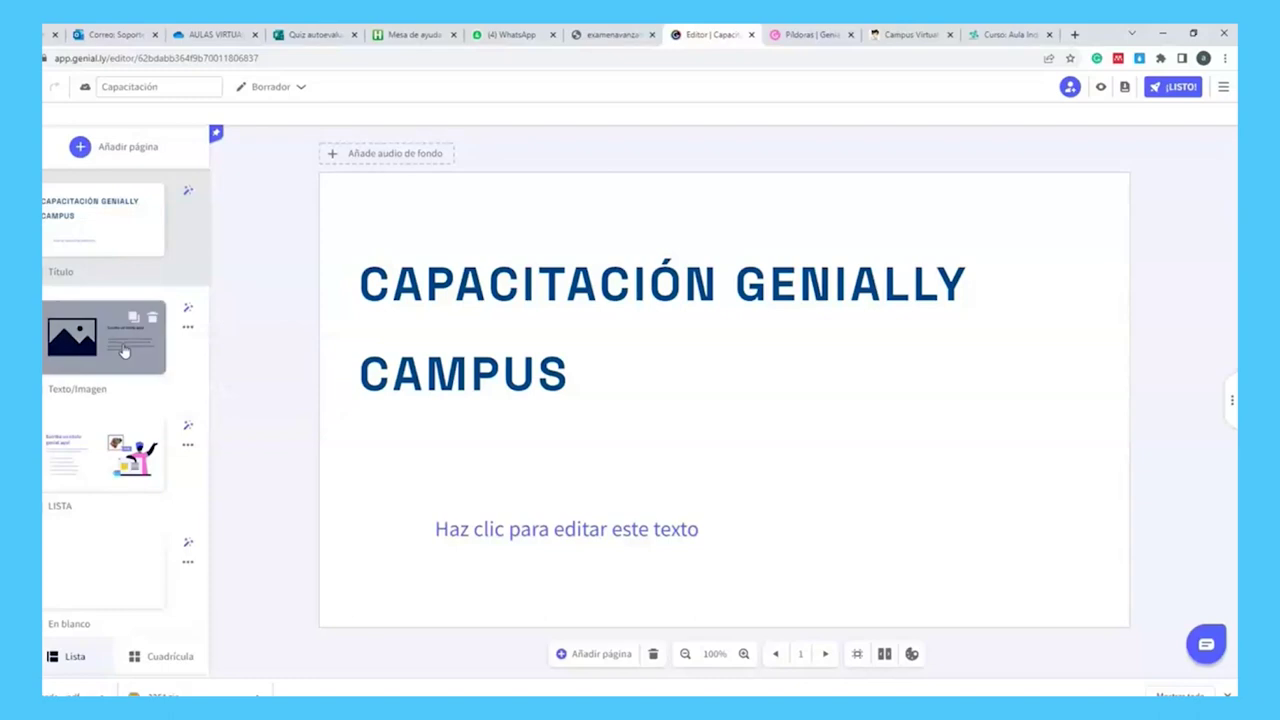
click(188, 328)
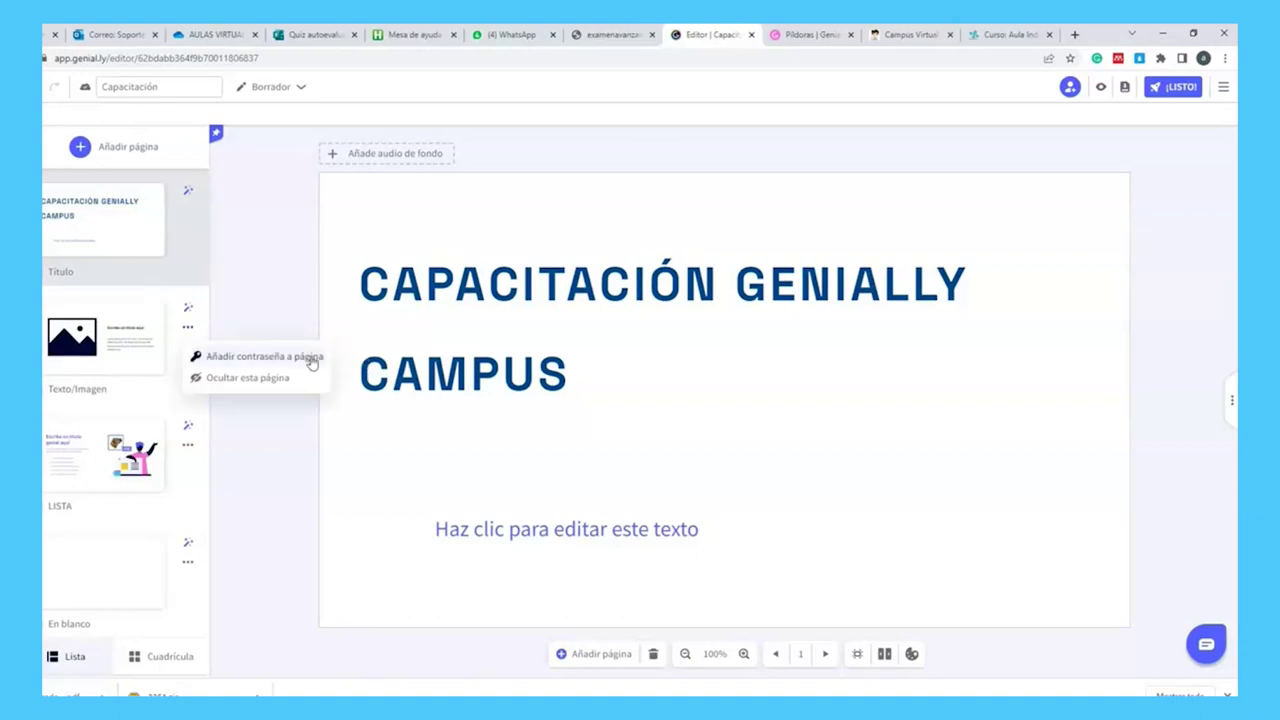
click(250, 378)
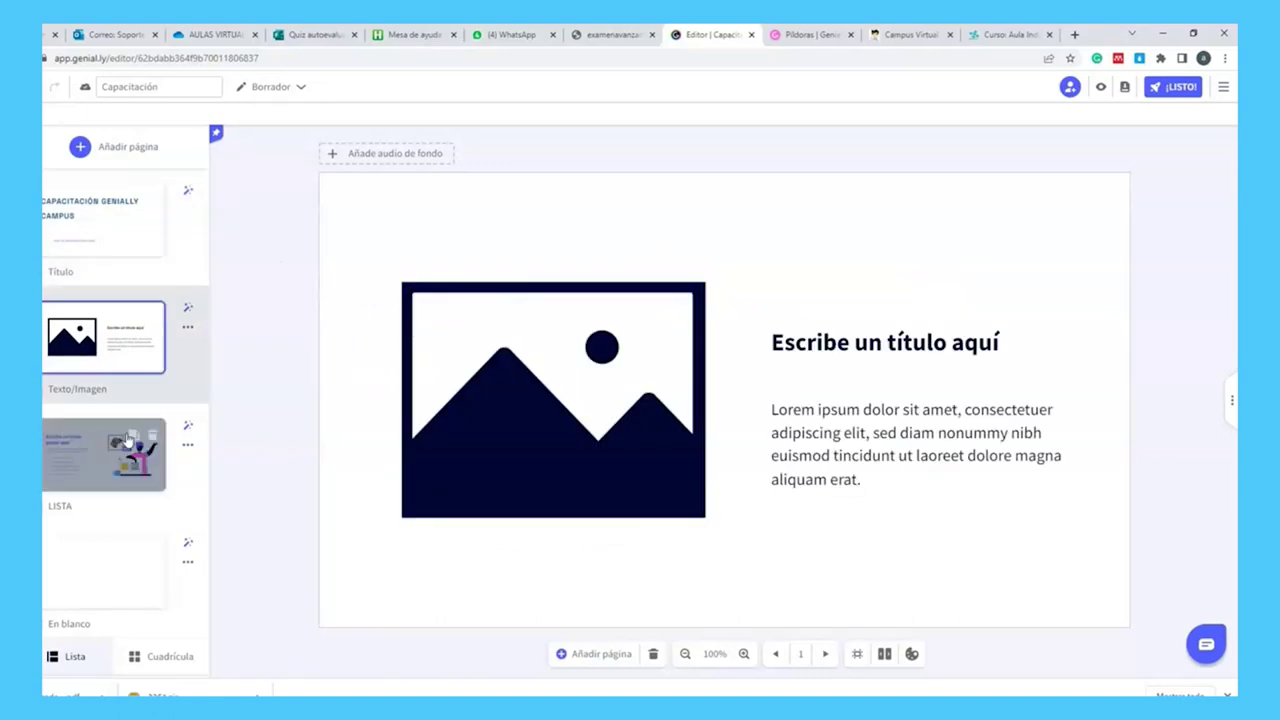
- Examine the editable elements of the LISTA page and the sources offered for replacing its illustration of a person
click(105, 455)
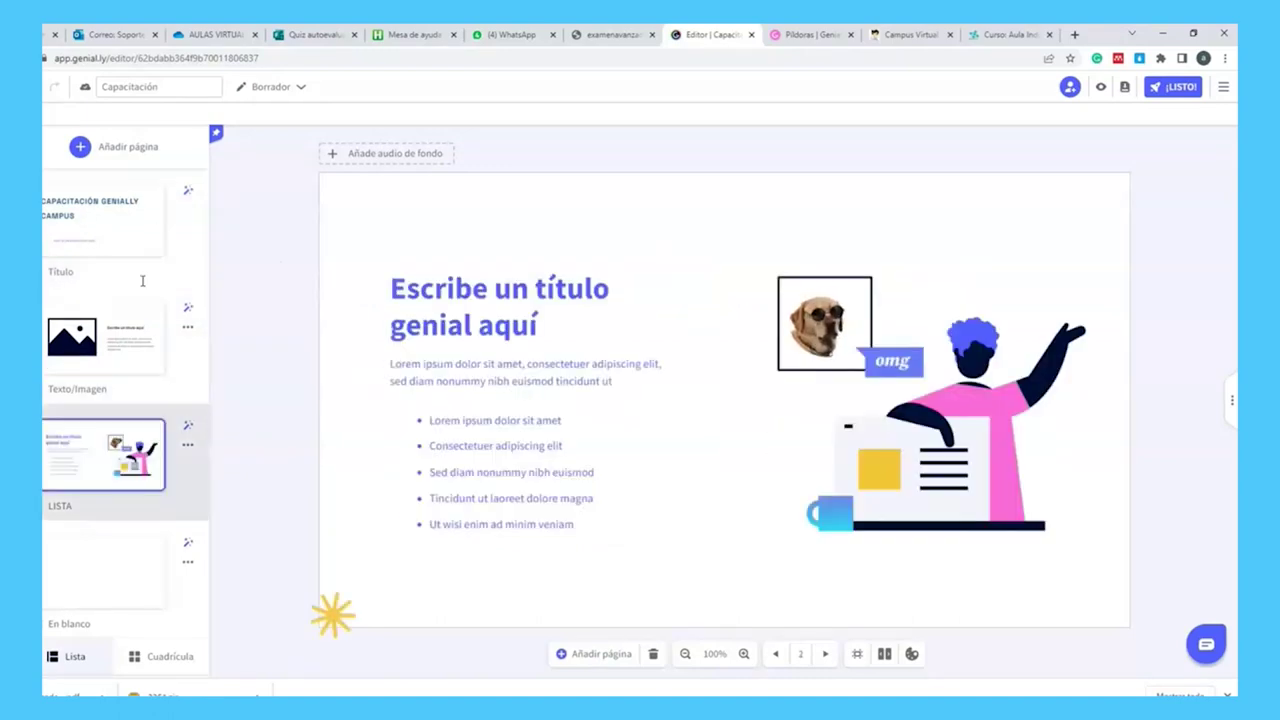
click(450, 290)
click(1000, 330)
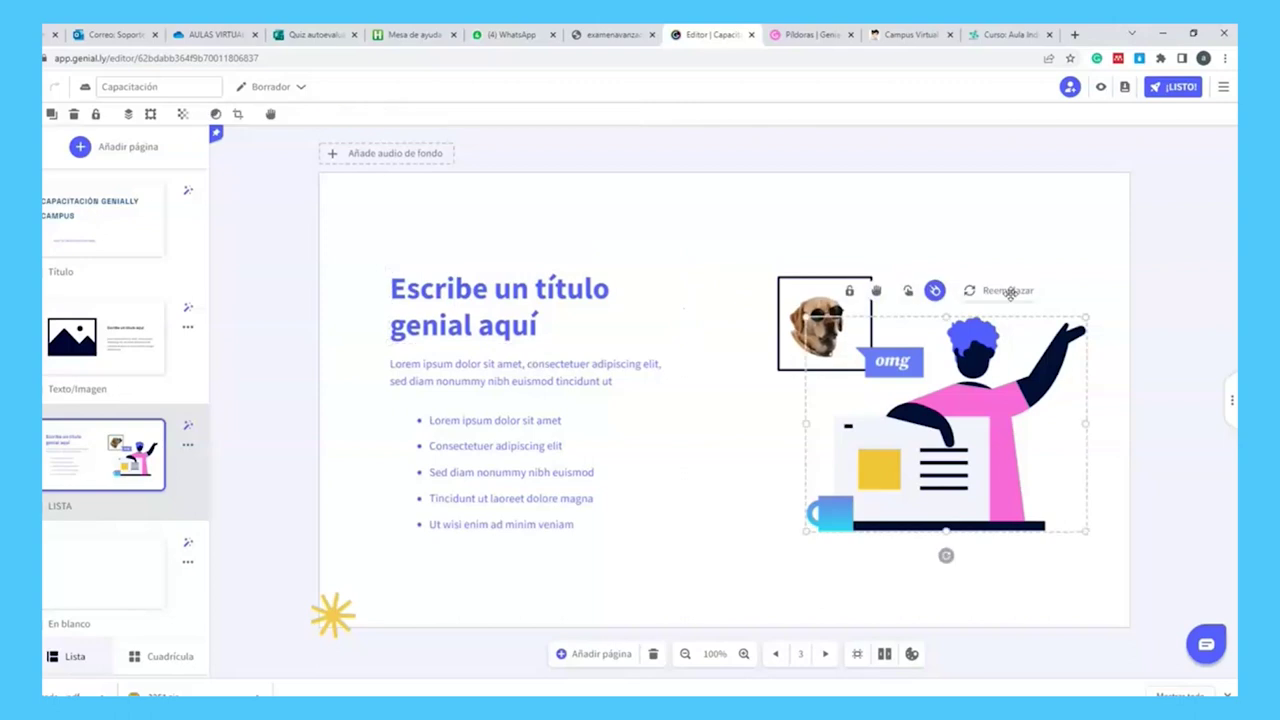
click(824, 322)
click(443, 323)
click(478, 325)
click(1018, 393)
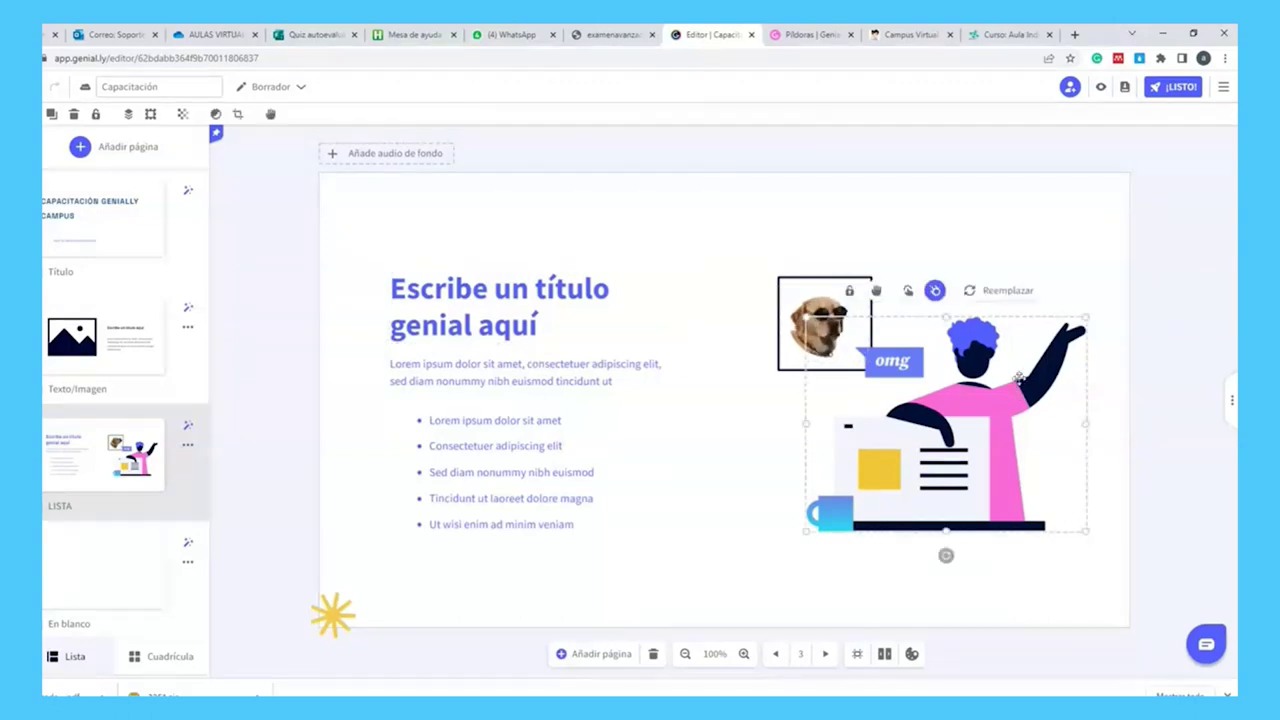
click(1003, 291)
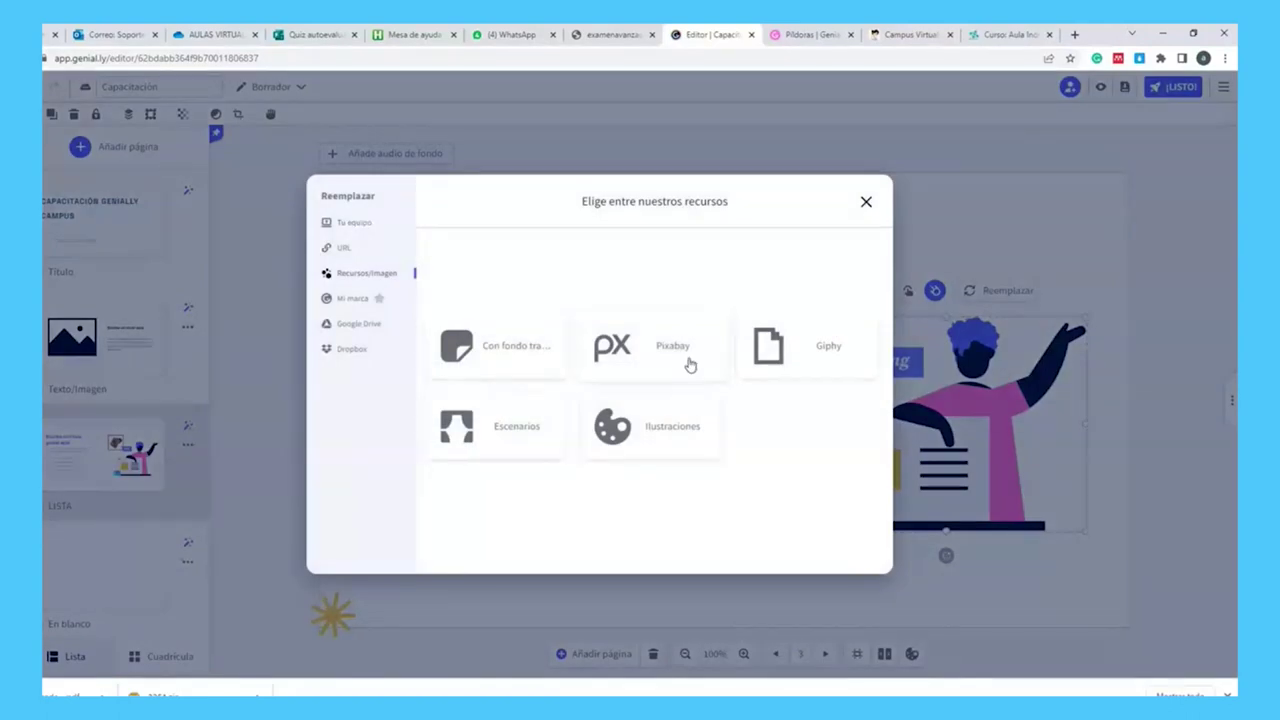
click(357, 224)
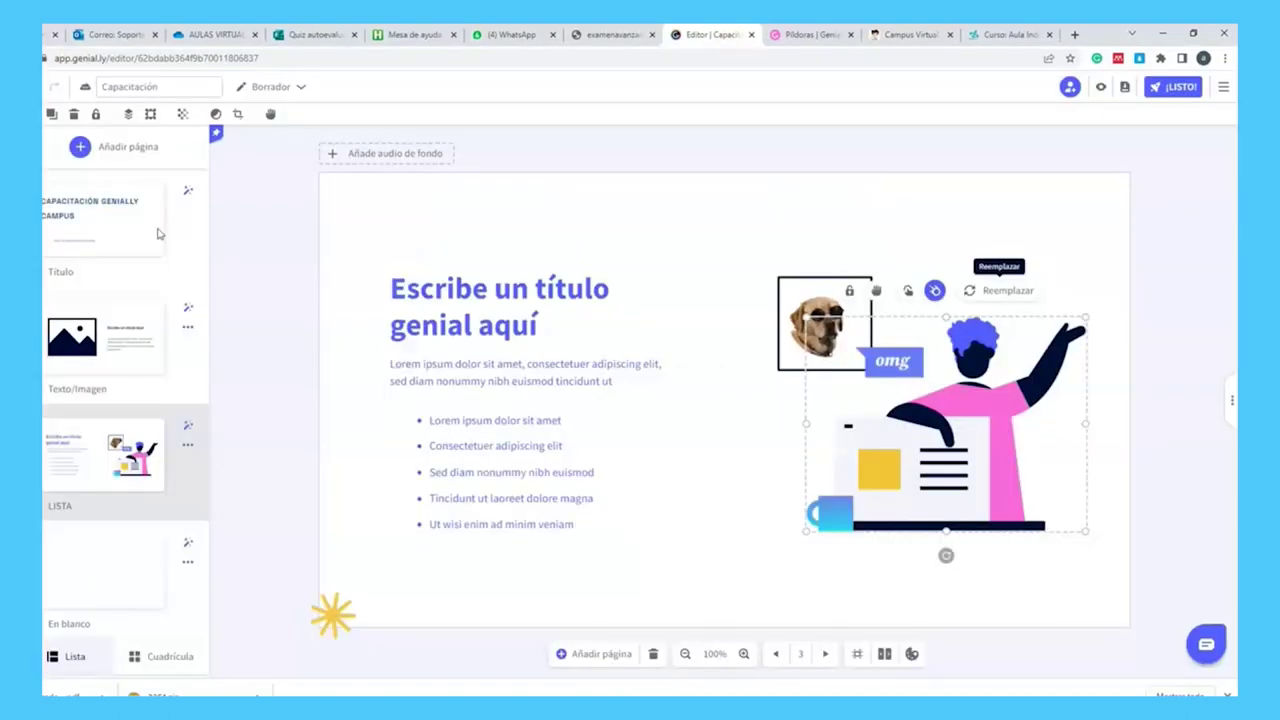
- Move the En blanco page to second place, directly after Título
click(86, 563)
drag(86, 563, 91, 334)
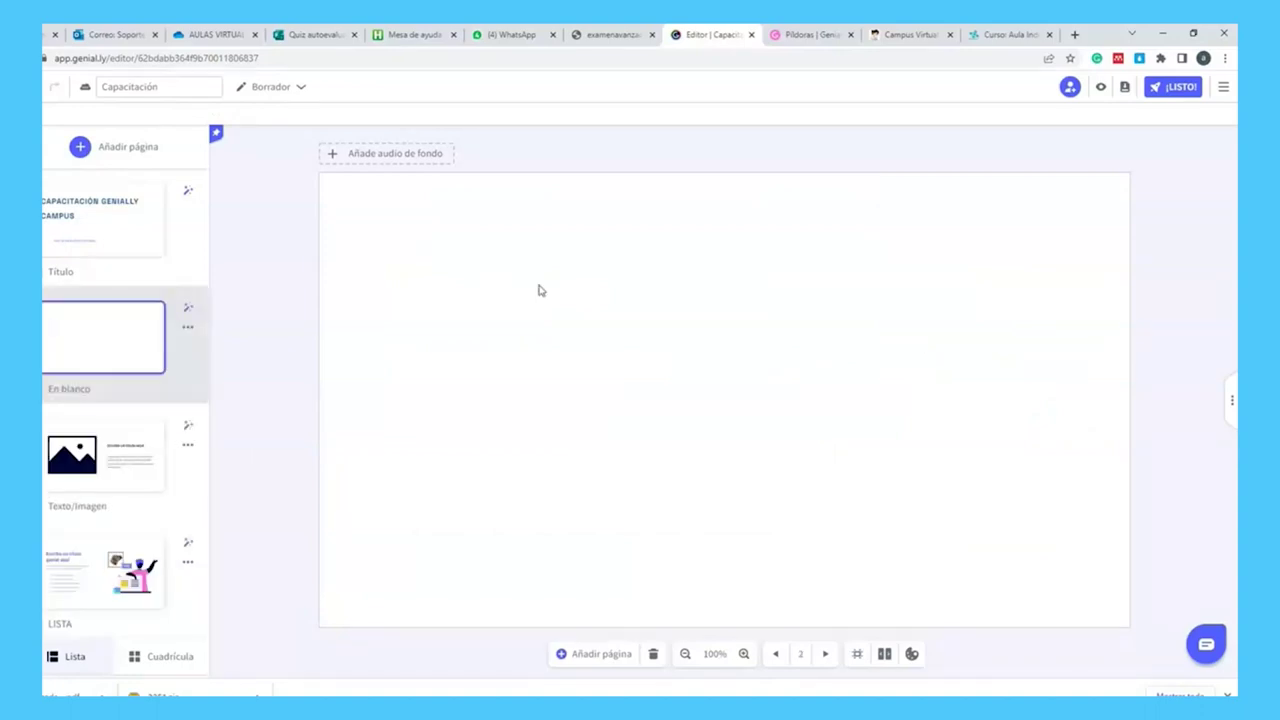
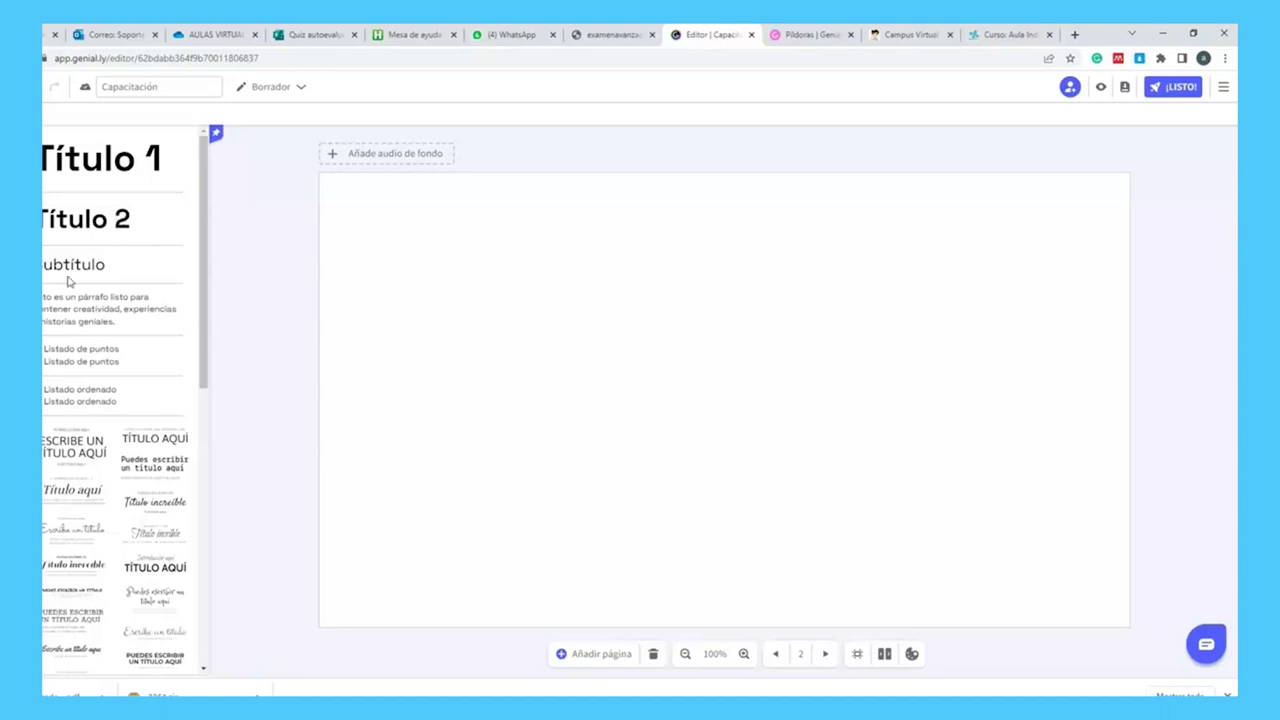
- Add the script-style "Título incríble" text block to the blank page, enlarge it slightly and place it in the upper half
scroll(90, 275, down, 1)
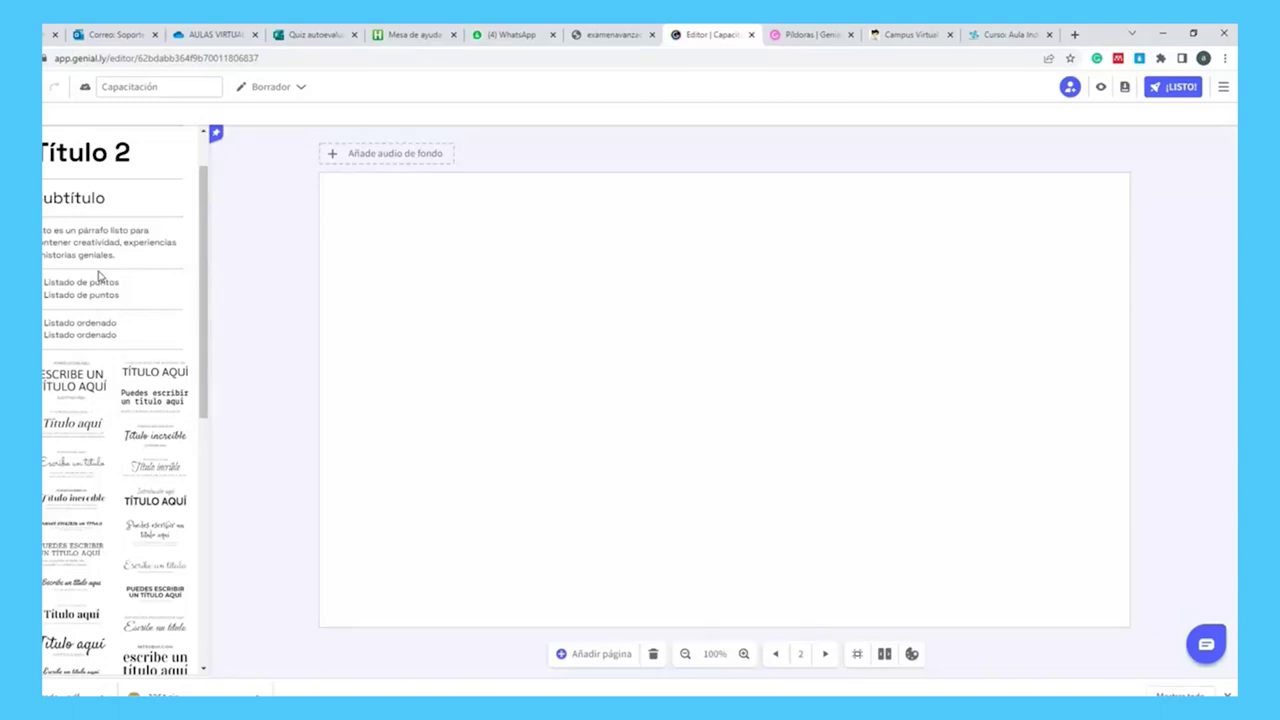
scroll(101, 323, down, 1)
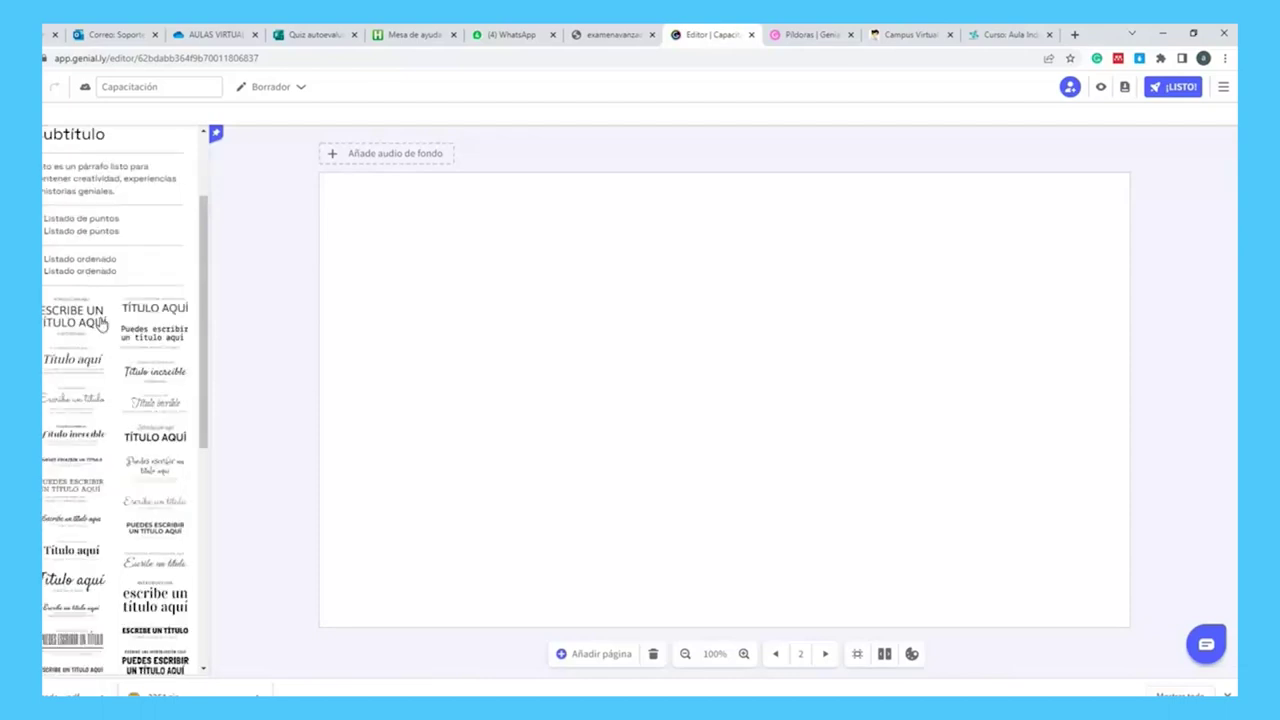
scroll(101, 323, down, 6)
scroll(108, 470, down, 1)
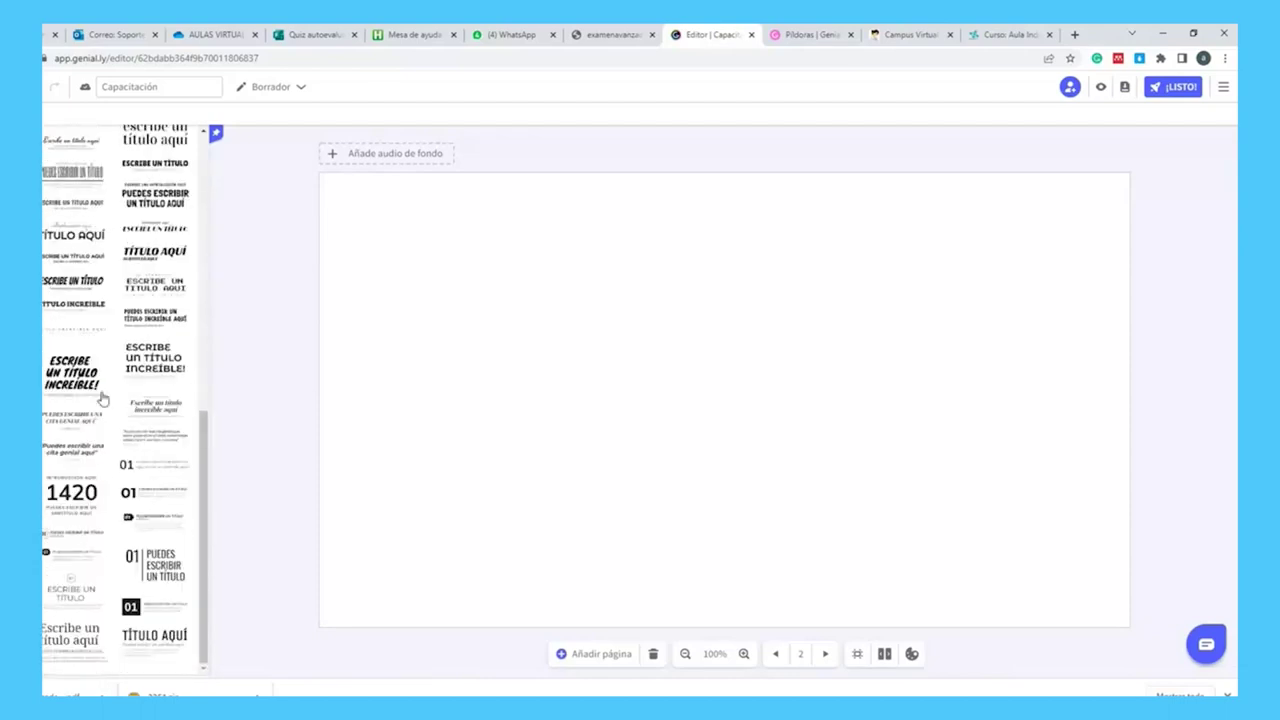
scroll(110, 515, up, 6)
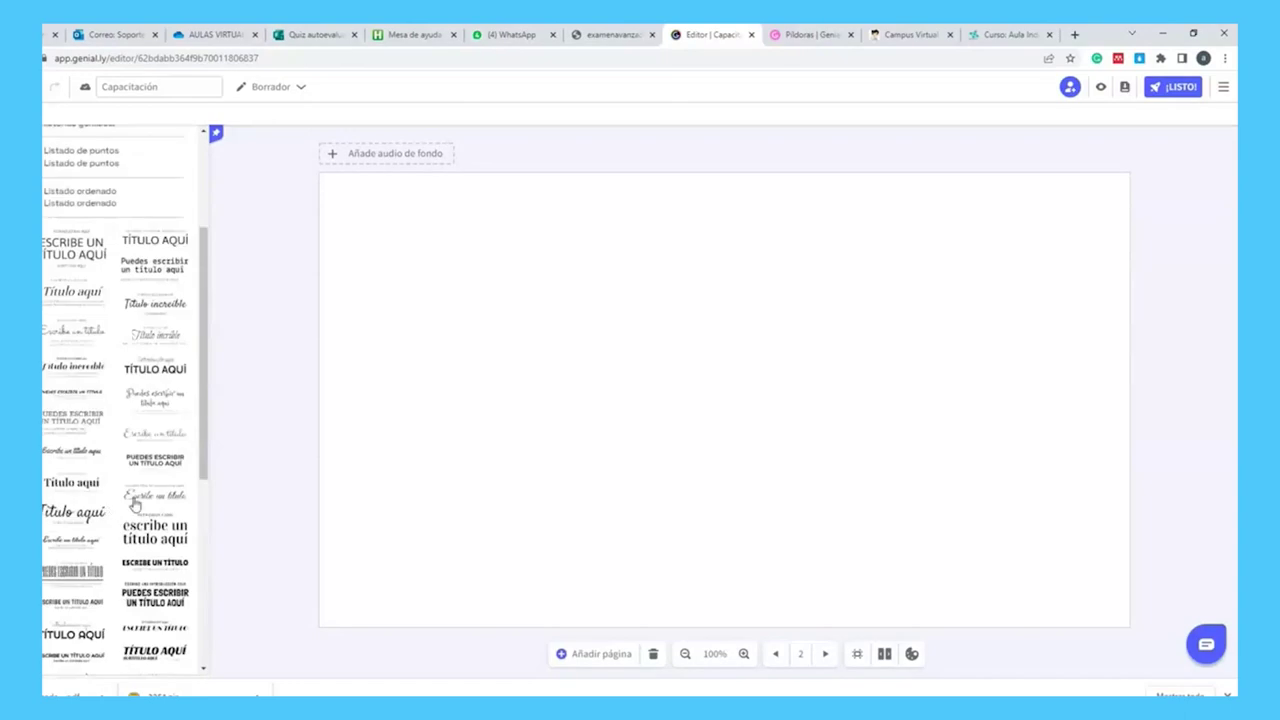
click(154, 335)
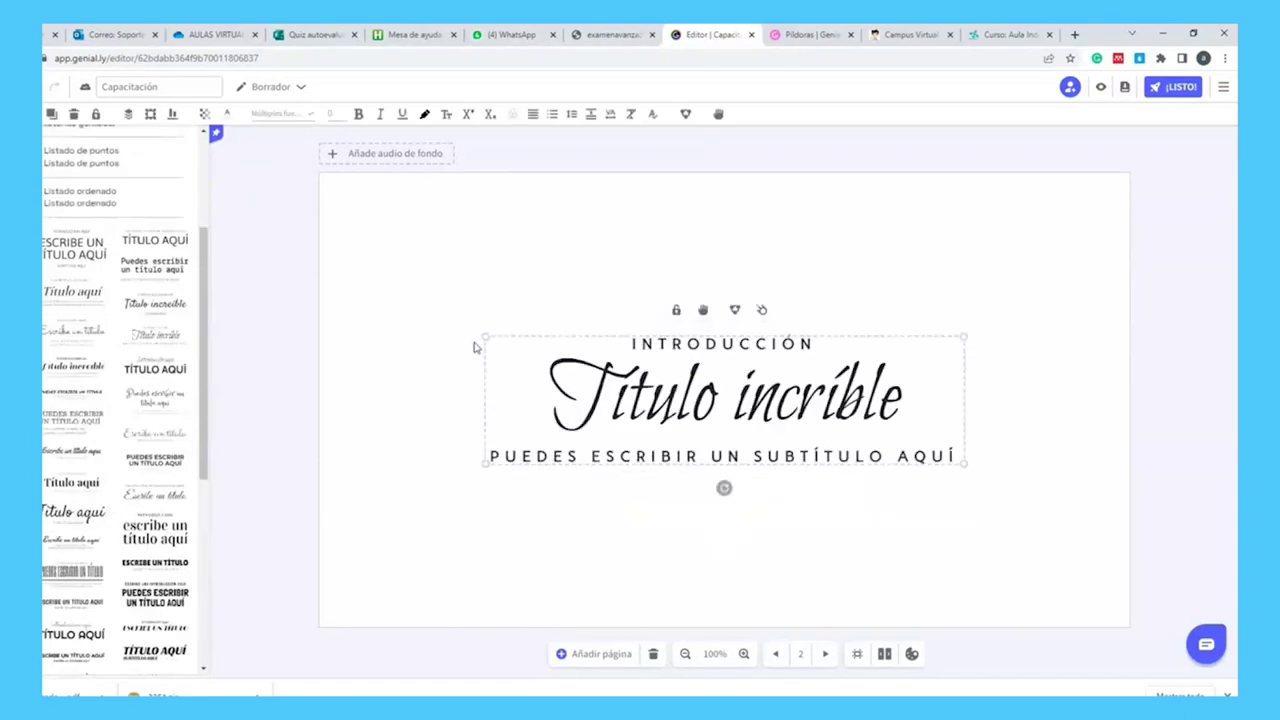
drag(480, 337, 427, 255)
drag(883, 300, 889, 250)
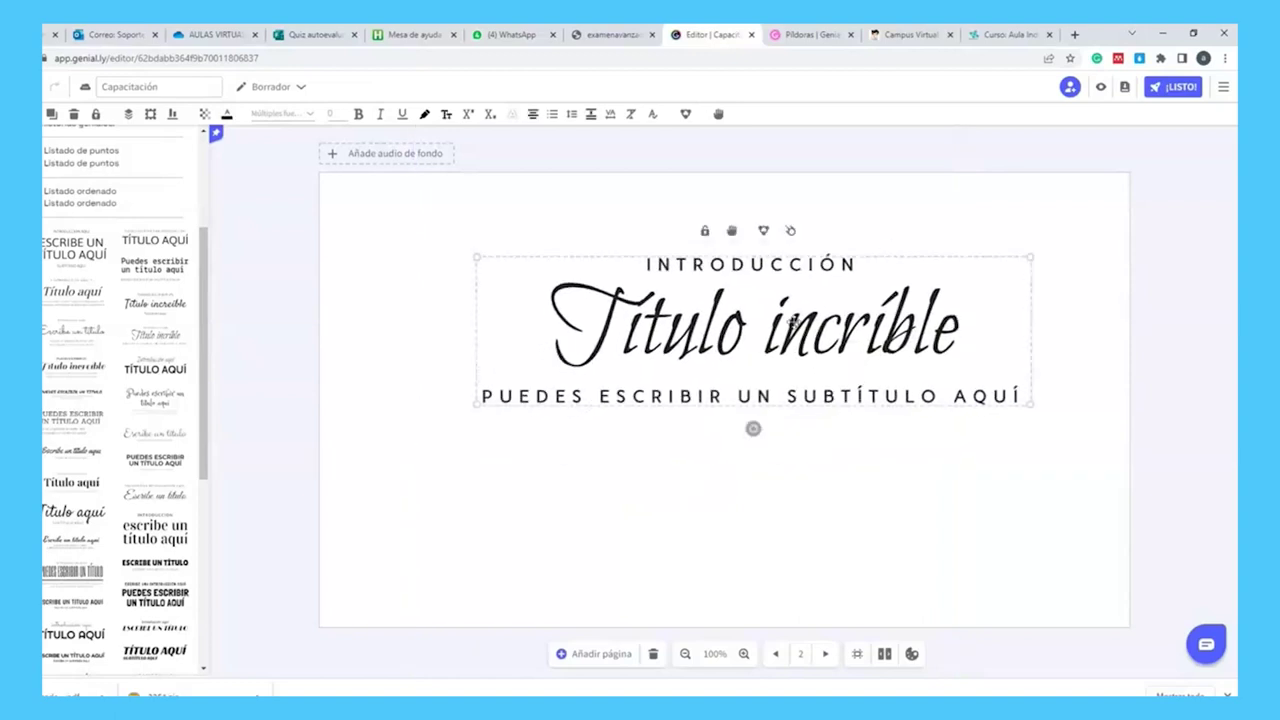
- Replace the INTRODUCCIÓN line above the title with "CAMPUS VIRTUAL"
click(795, 335)
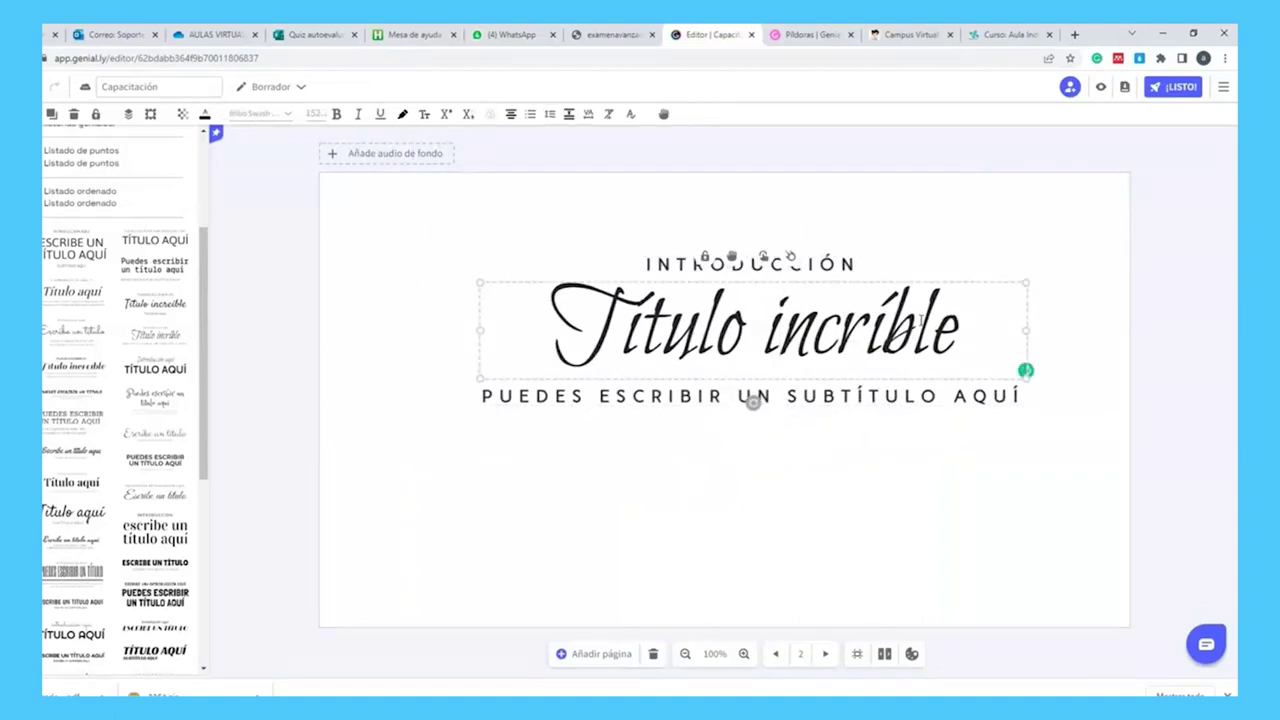
click(751, 428)
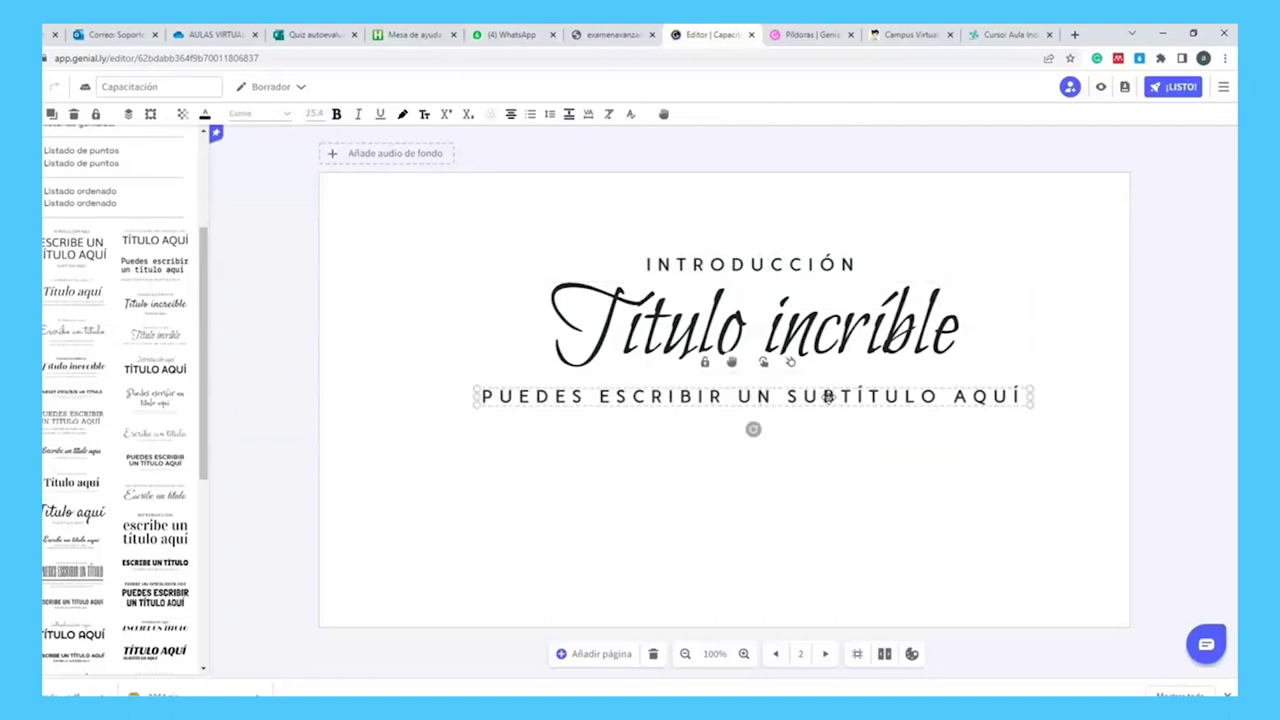
click(740, 262)
double_click(752, 264)
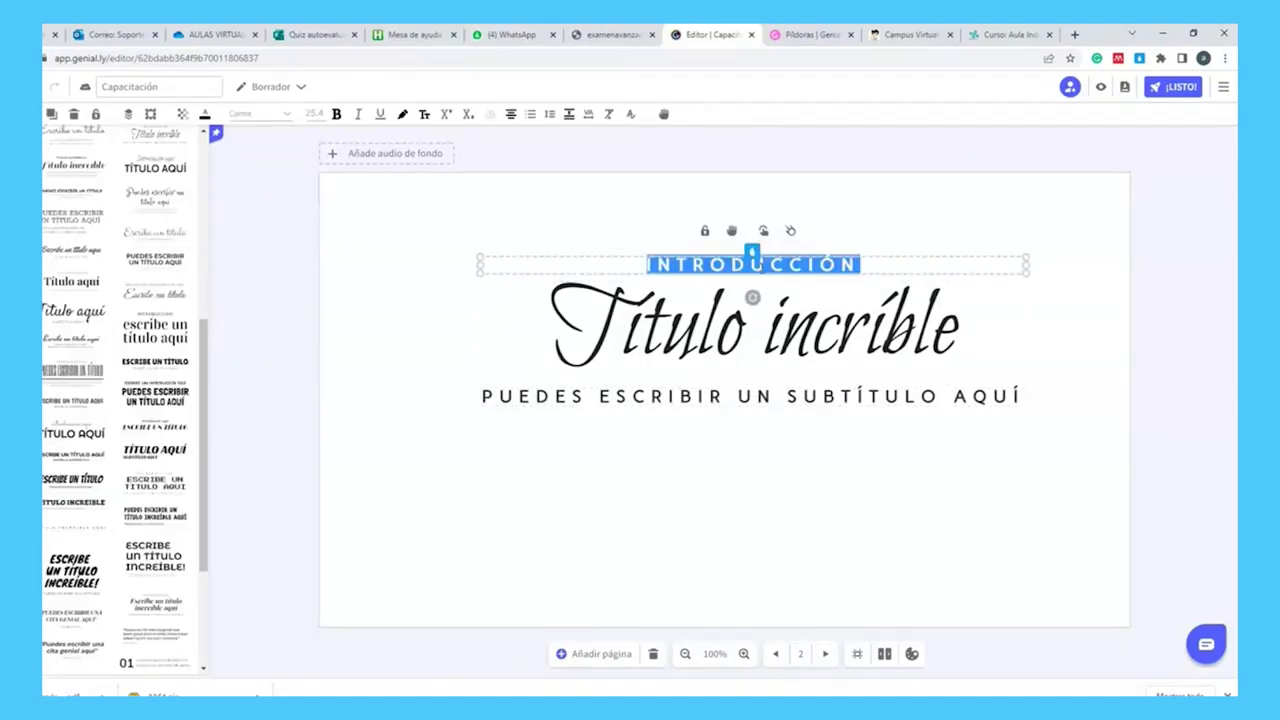
text(CAMPUS V)
text(UAL)
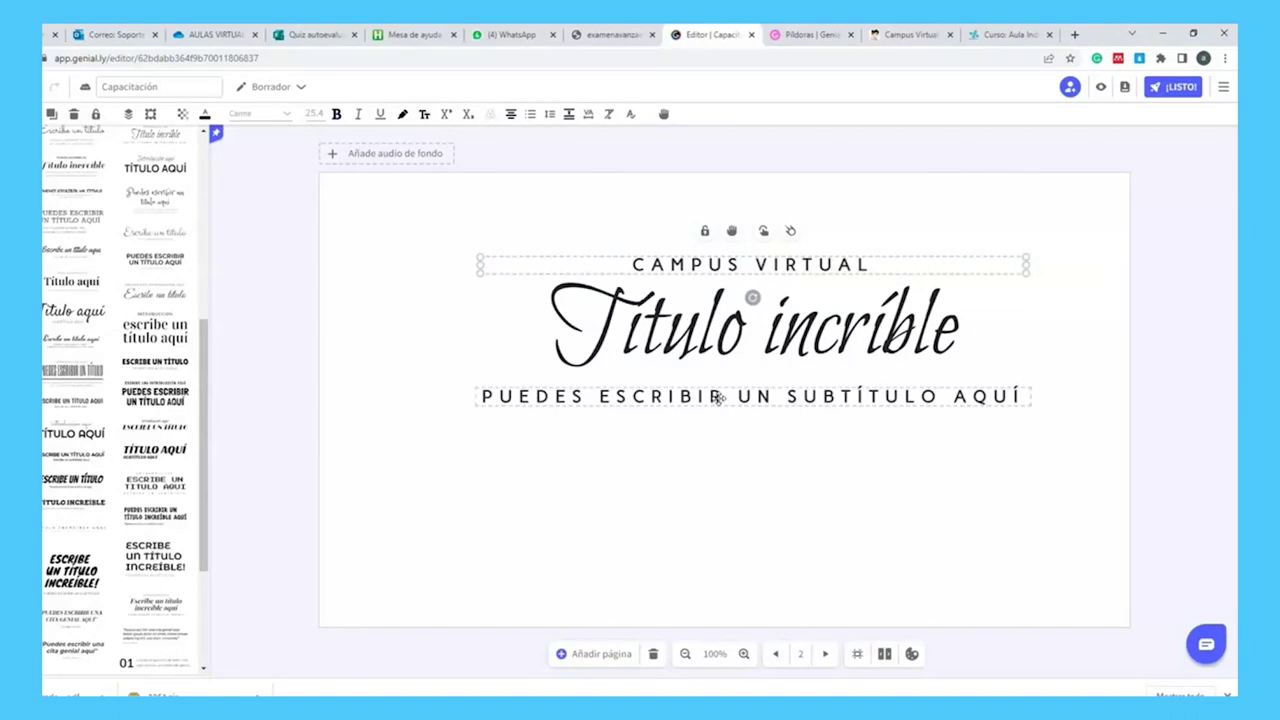
- Delete the subtitle line under the title, undo the deletion and delete the line again
click(734, 366)
click(543, 388)
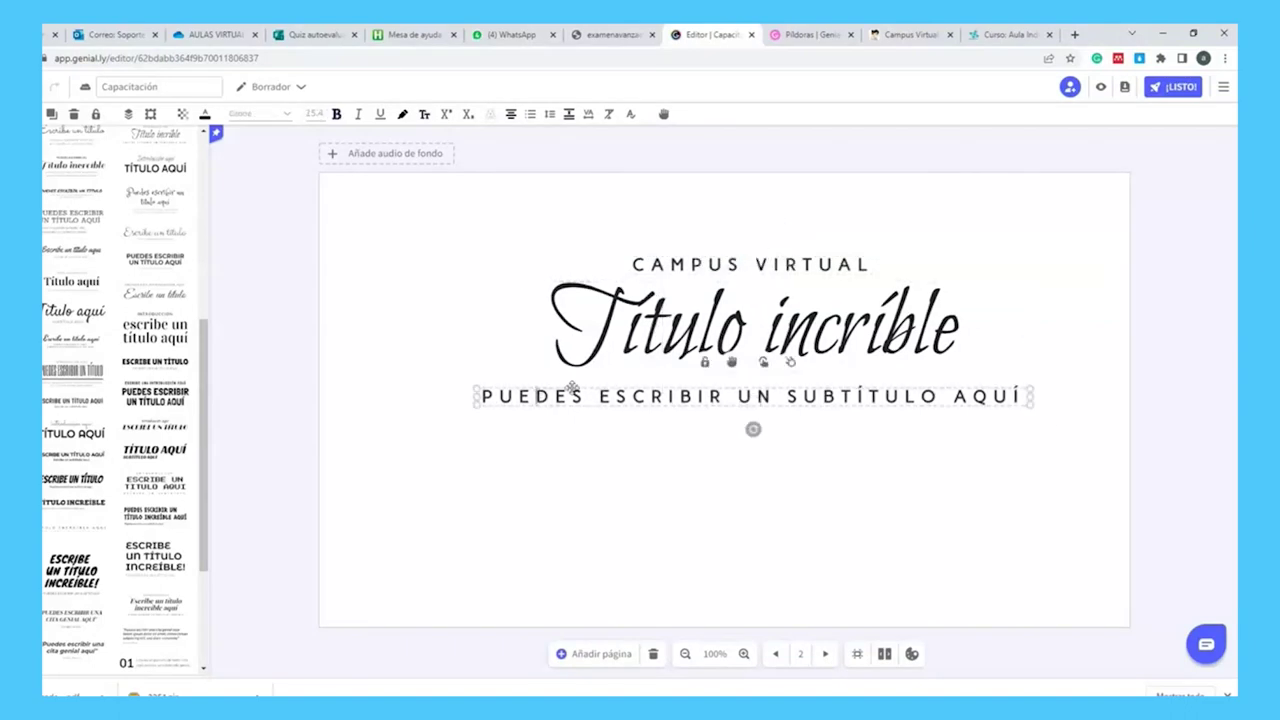
key(Delete)
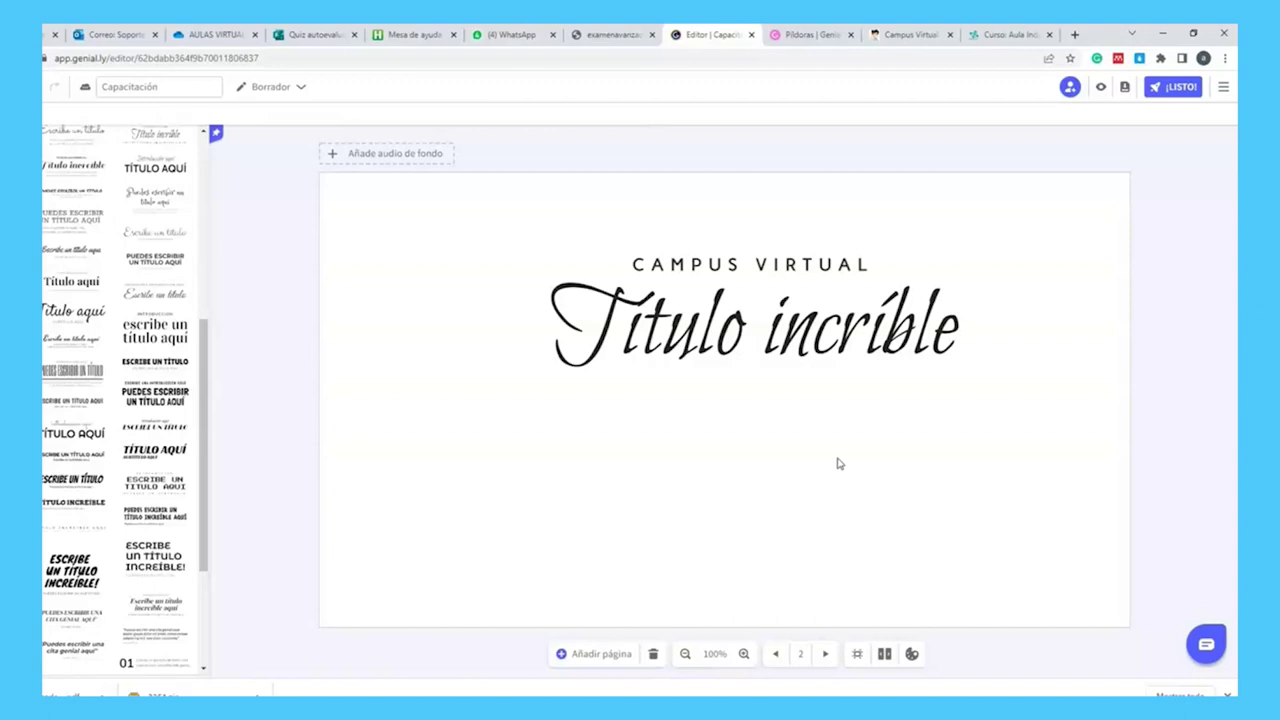
key(ctrl+z)
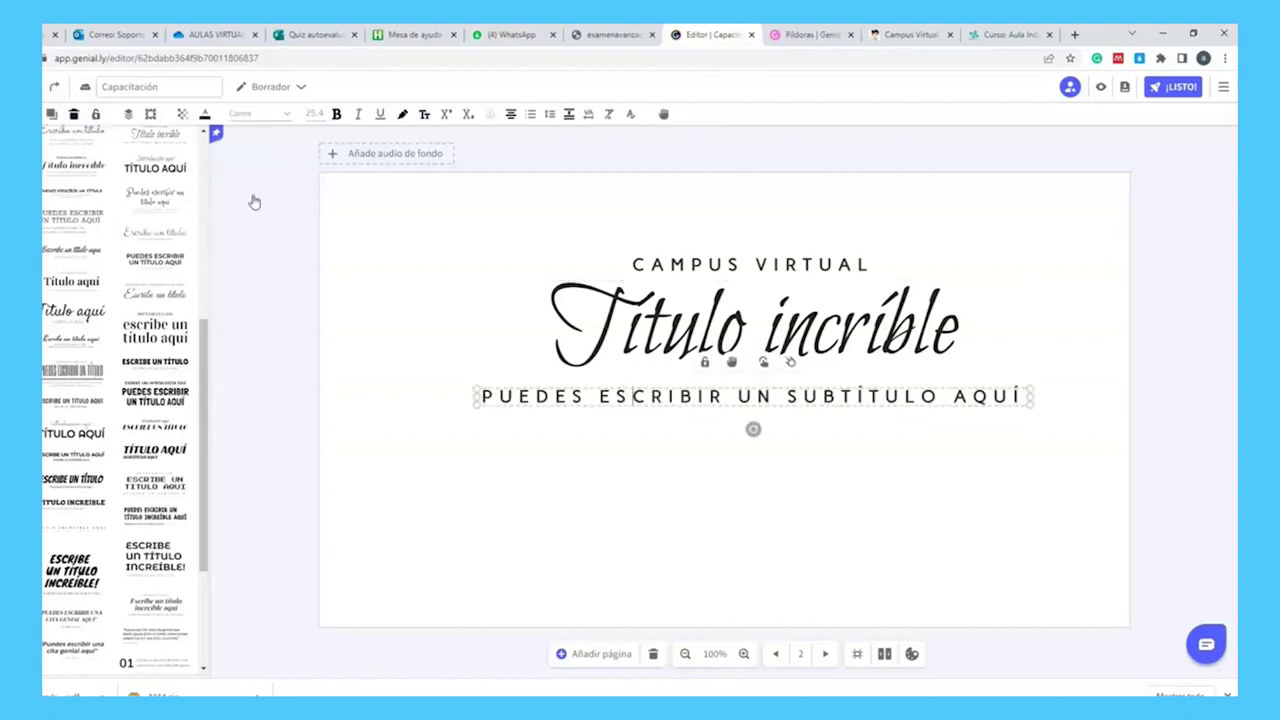
click(73, 115)
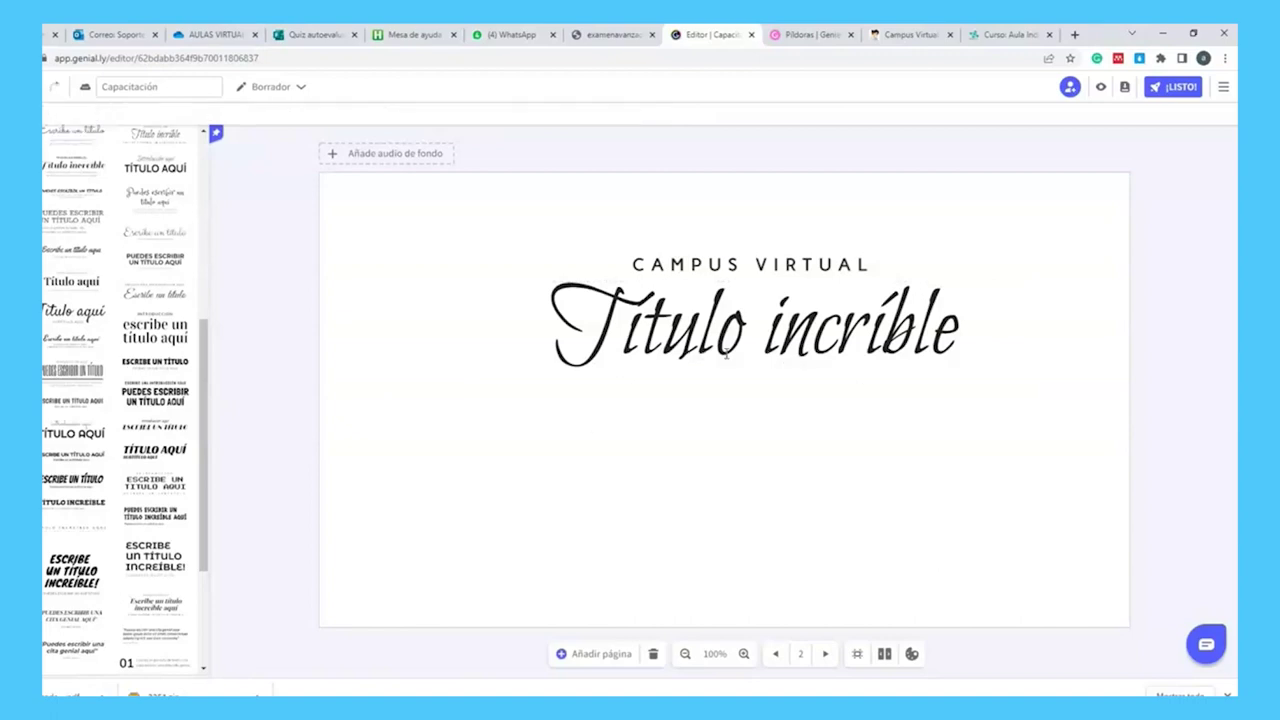
- Move the CAMPUS VIRTUAL line slightly down, closer to the script title
scroll(140, 377, up, 5)
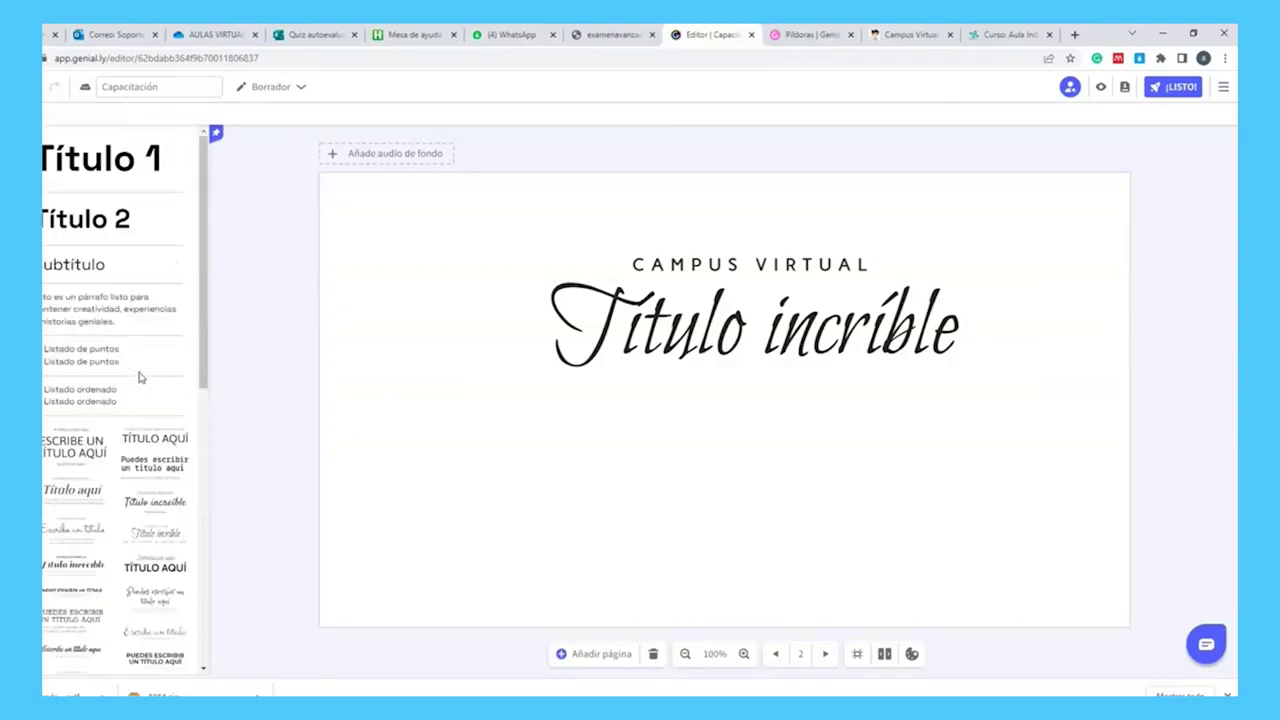
click(645, 330)
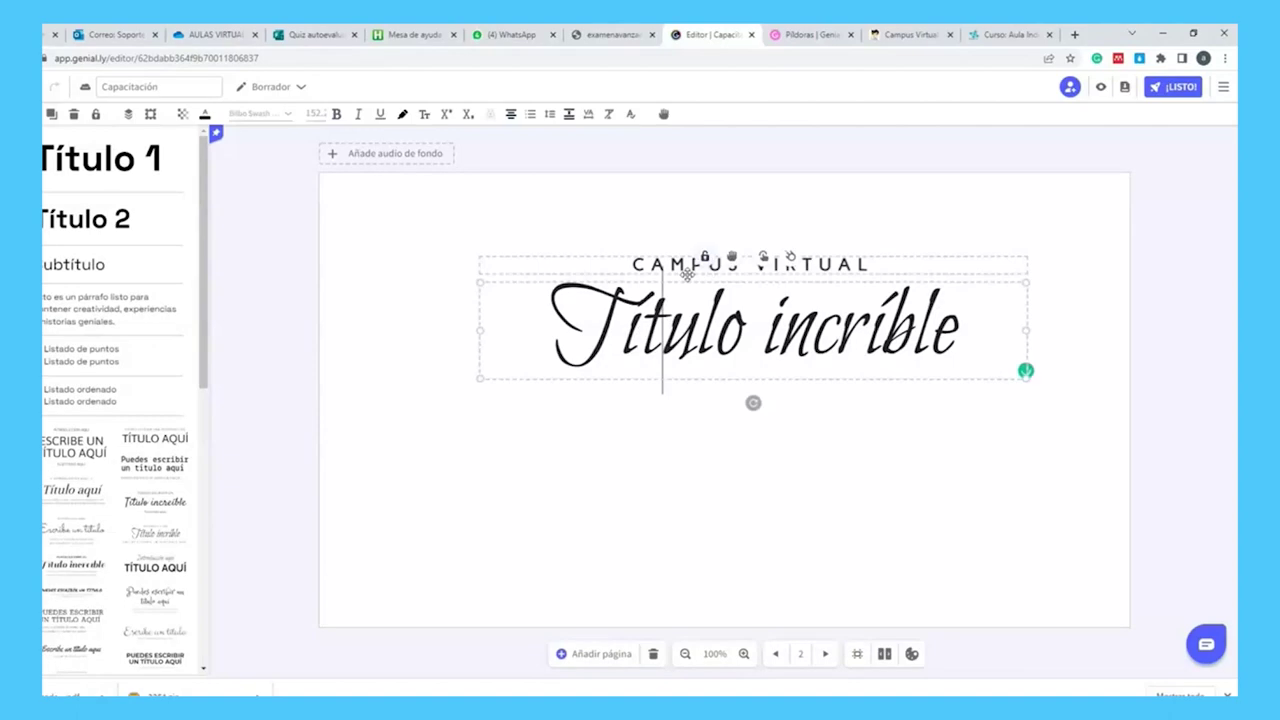
click(753, 297)
drag(680, 263, 637, 264)
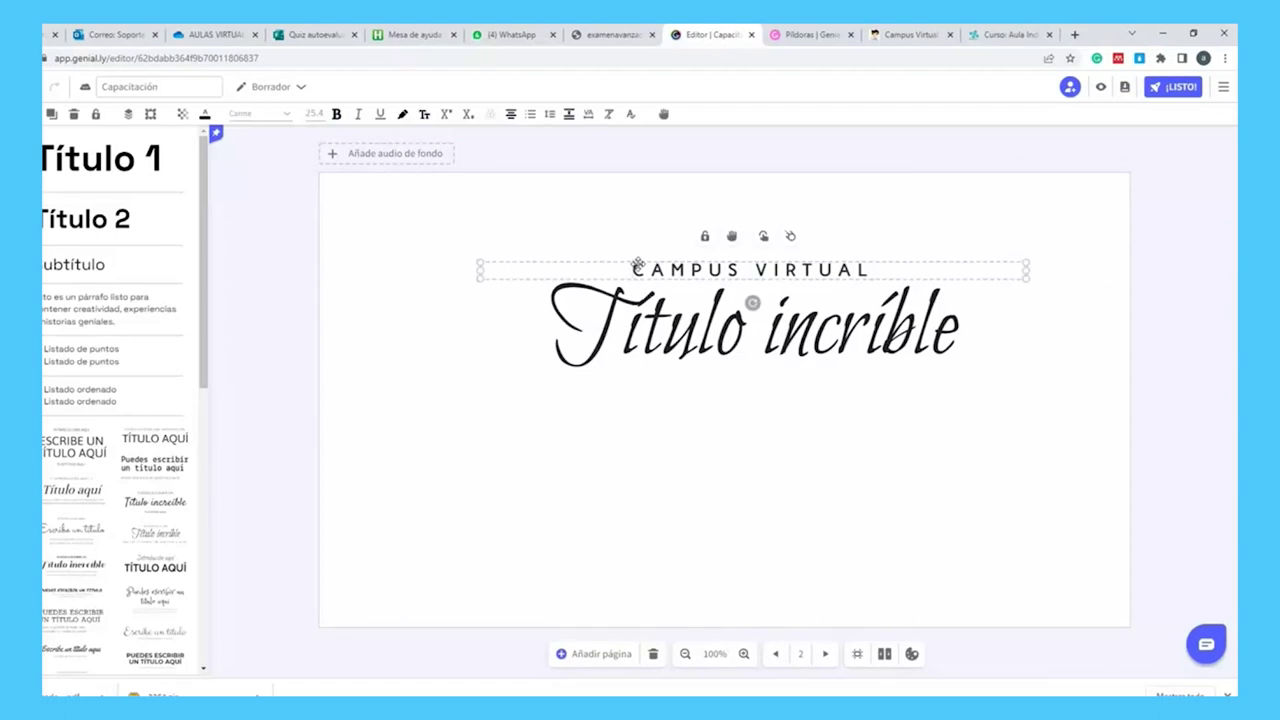
- Select the CAMPUS VIRTUAL line together with the script title and move both up towards the page's upper edge
shift+click(647, 304)
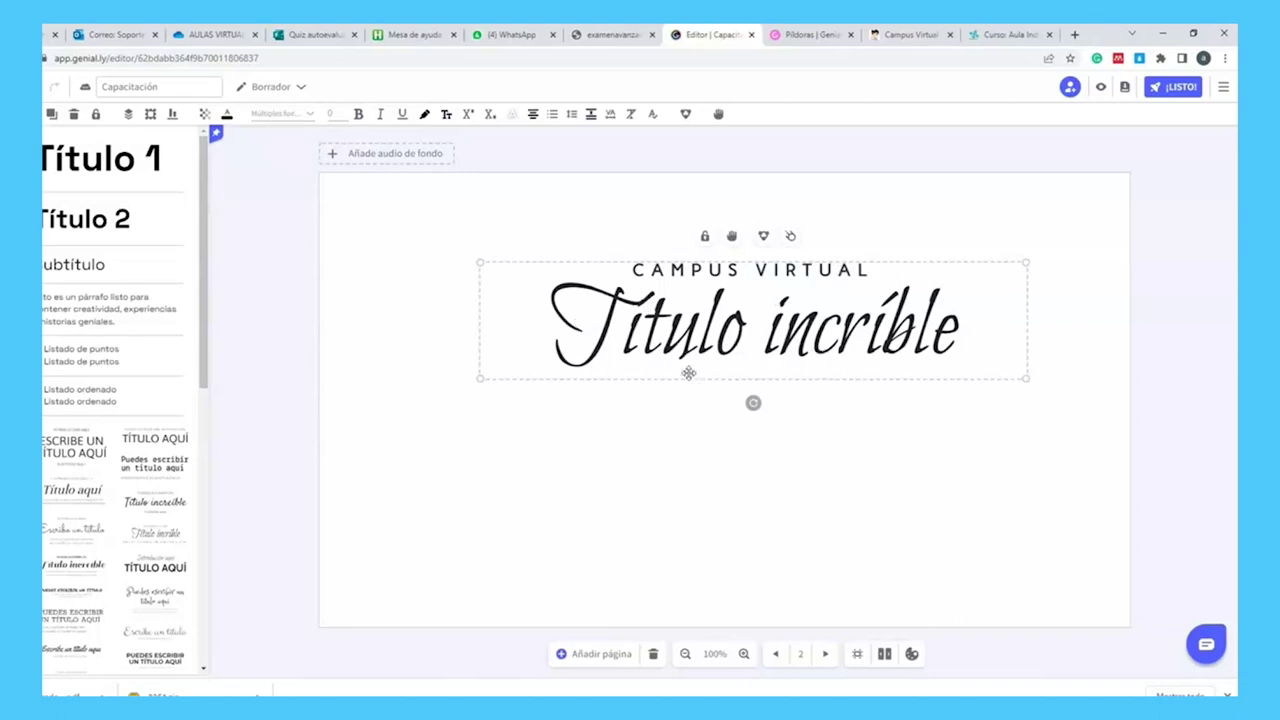
click(764, 235)
mouse_move(632, 272)
mouse_down()
mouse_move(636, 245)
mouse_move(539, 298)
mouse_move(599, 281)
mouse_move(622, 266)
mouse_move(601, 254)
mouse_move(616, 257)
mouse_up()
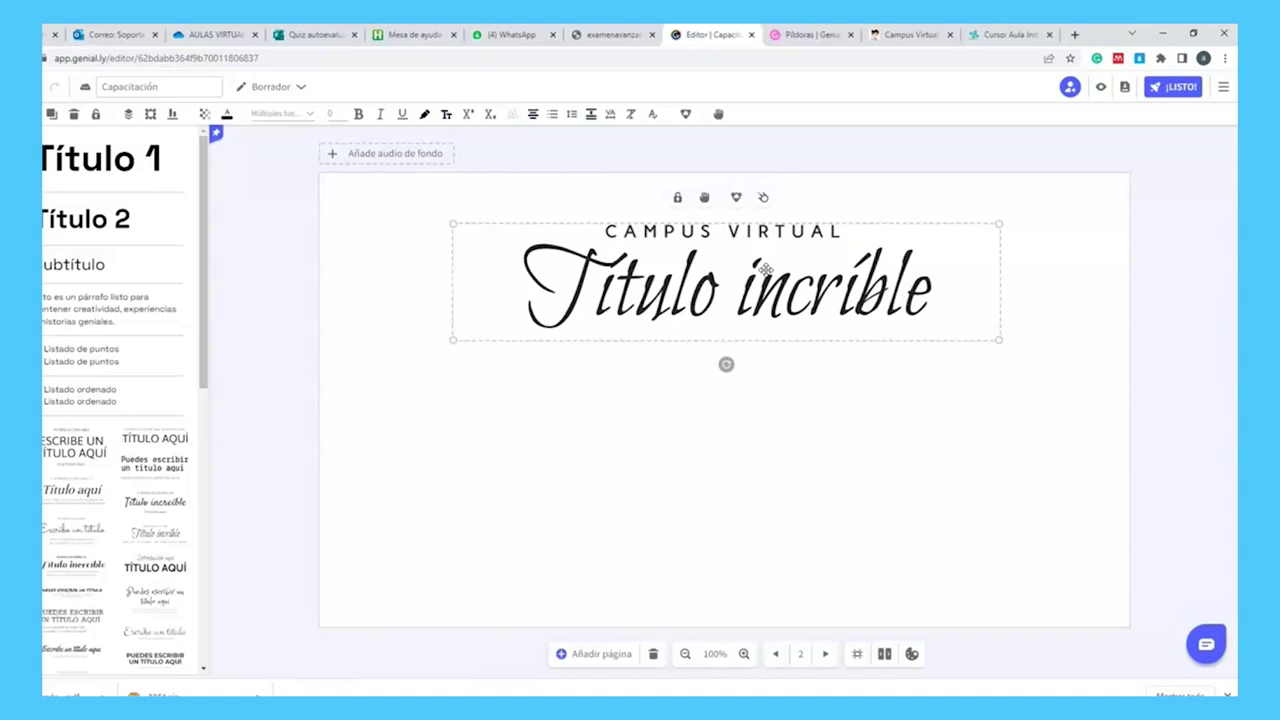
- Group the CAMPUS VIRTUAL line with the script title and move the group slightly up and to the right
click(737, 207)
click(1074, 263)
double_click(804, 297)
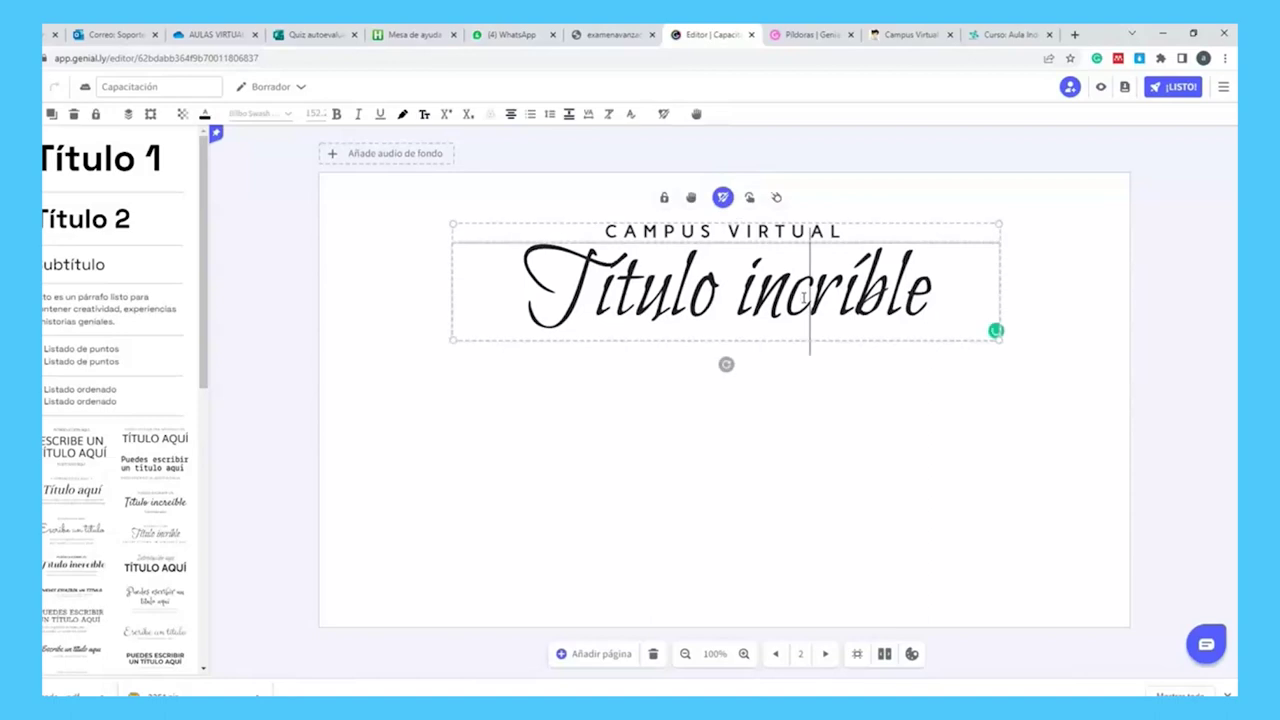
click(754, 340)
drag(964, 231, 998, 224)
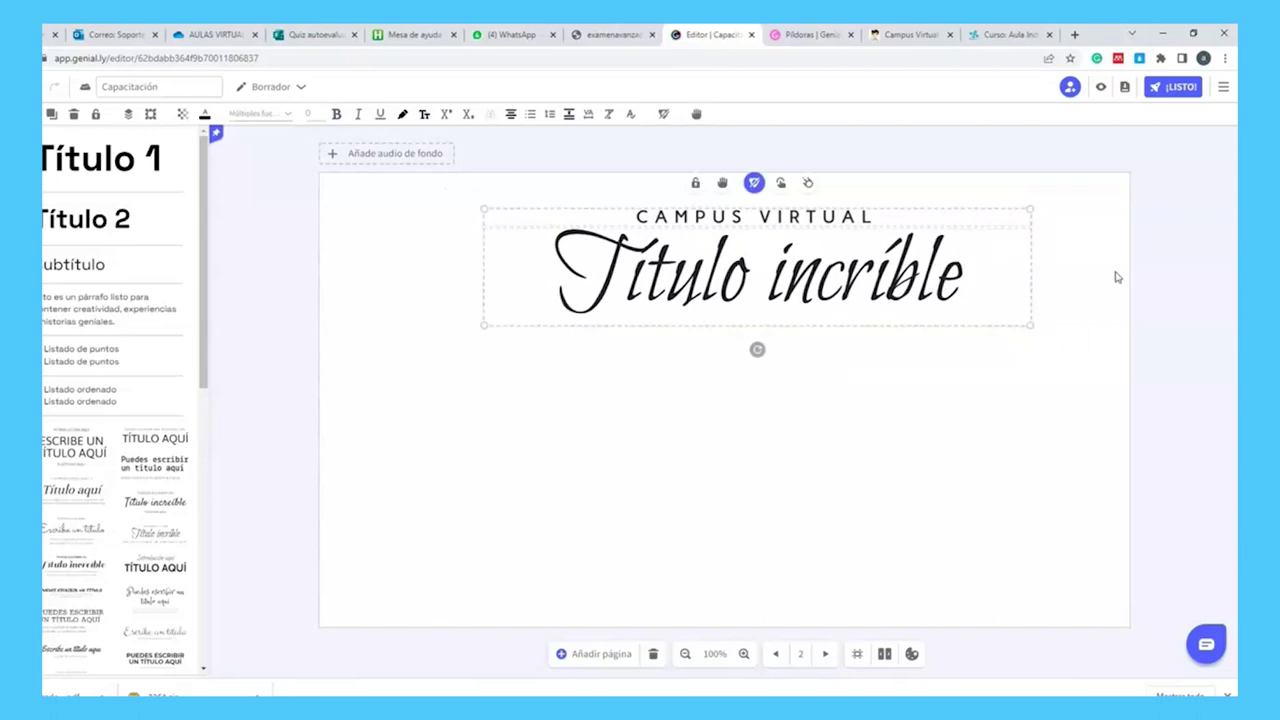
click(385, 381)
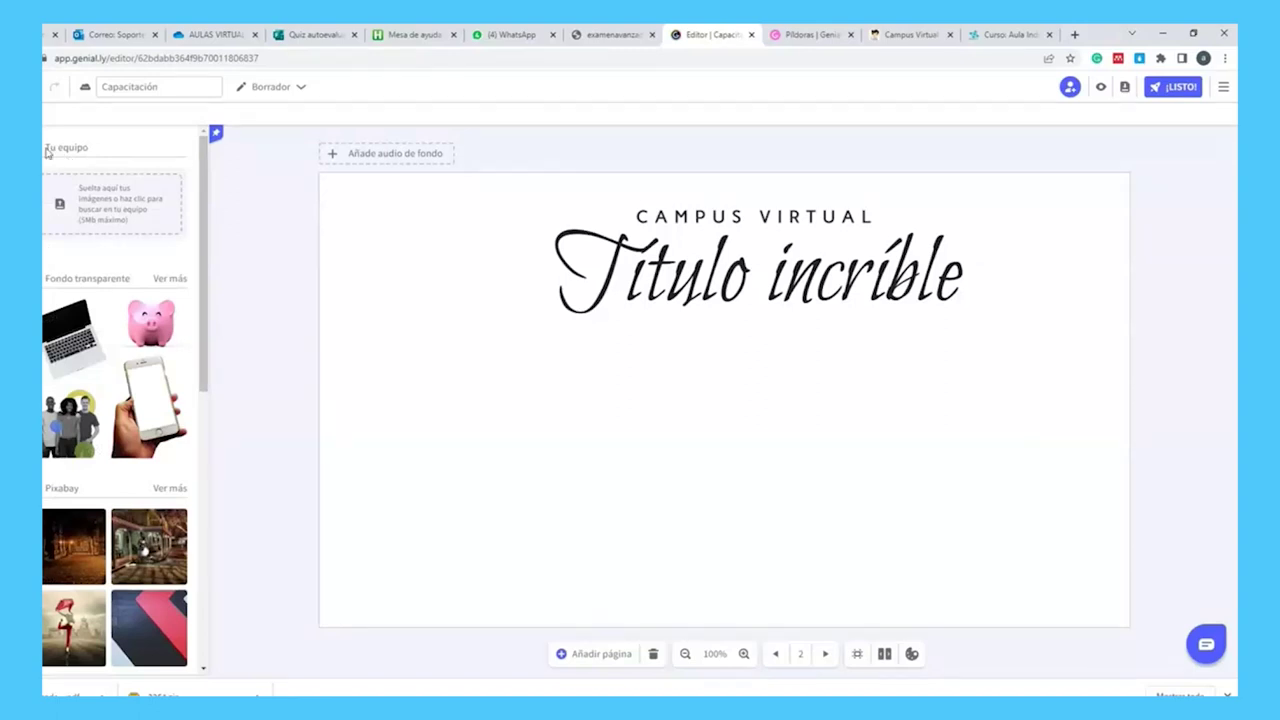
- Examine the image sources on offer, including the transparent-background images and the Pixabay and Giphy galleries
scroll(90, 180, down, 1)
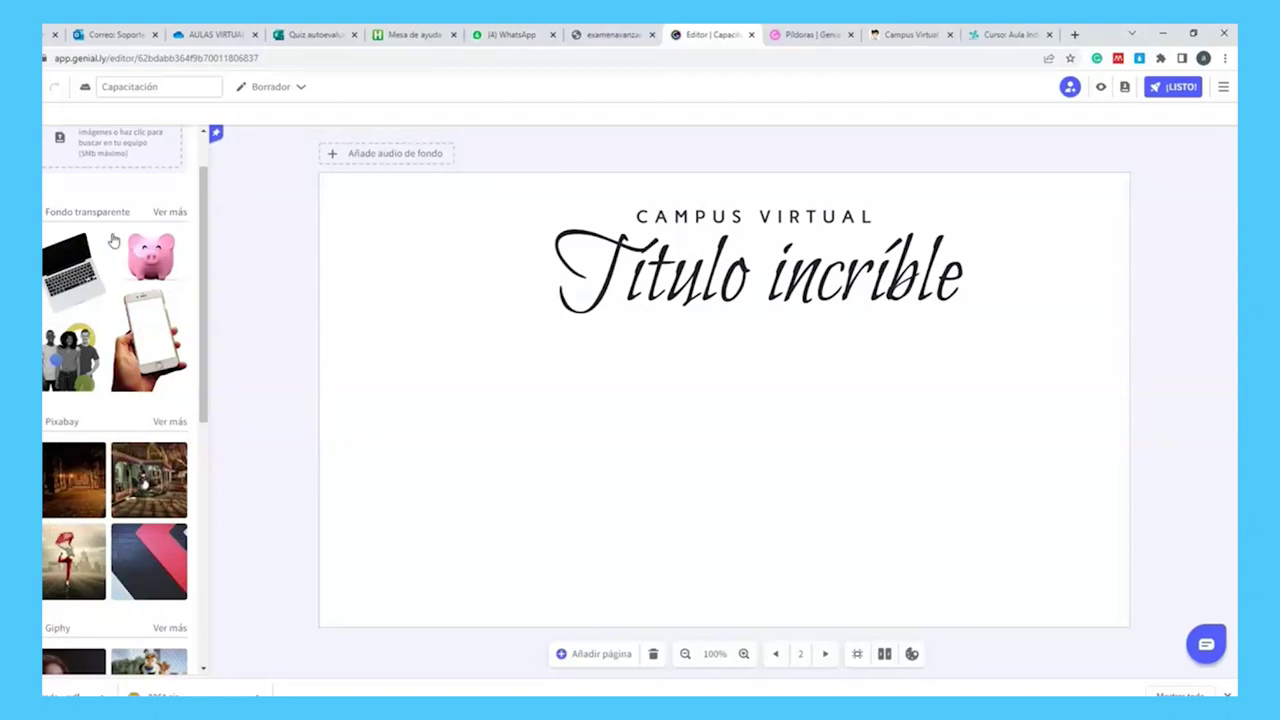
scroll(112, 260, down, 3)
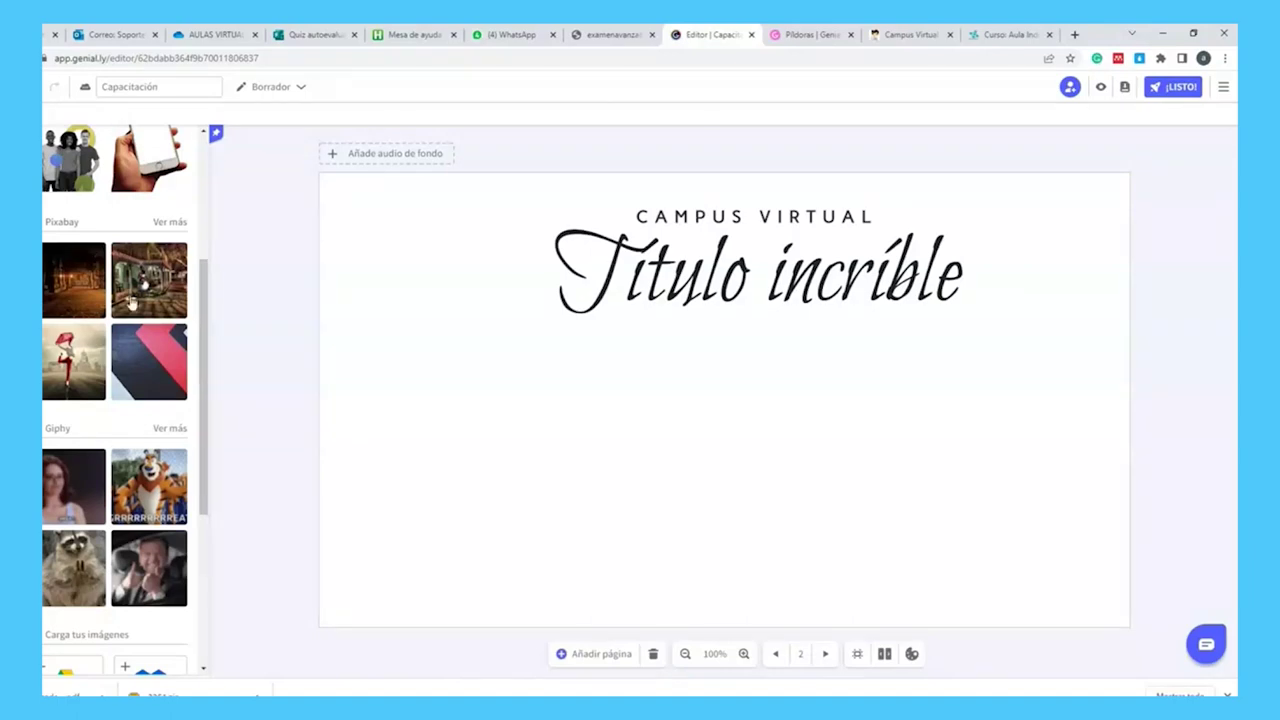
scroll(132, 304, down, 2)
click(169, 155)
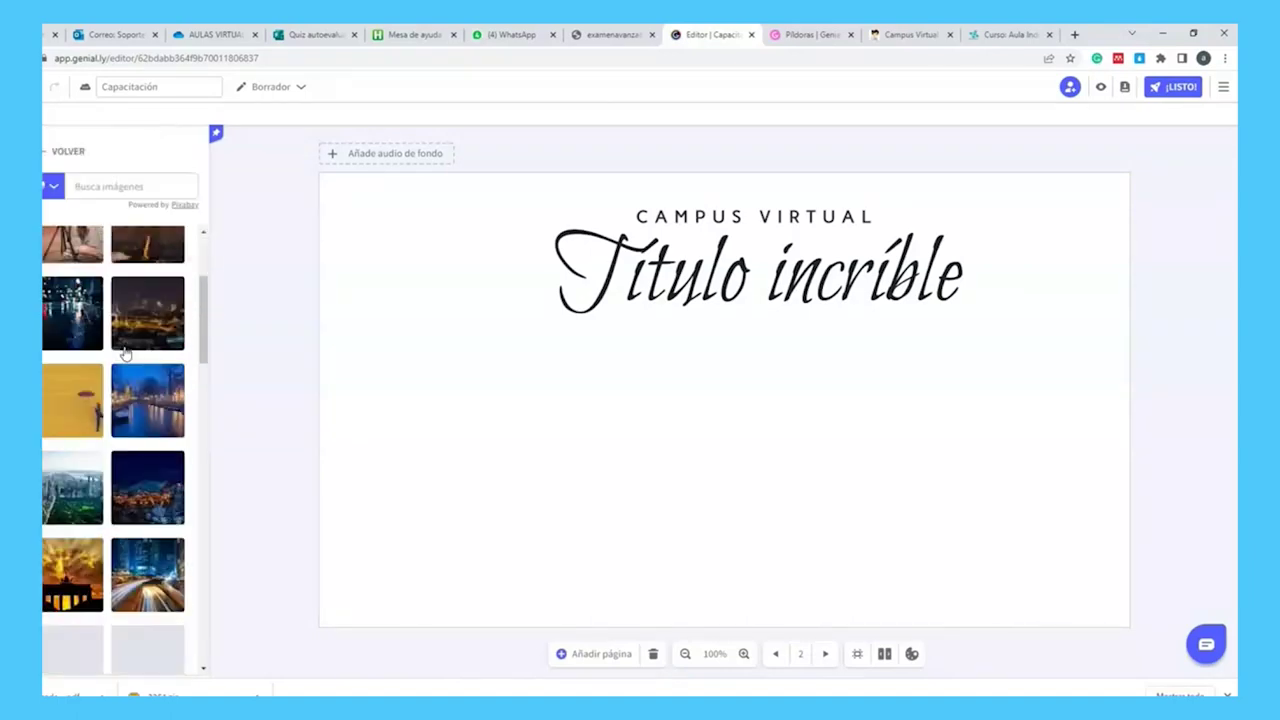
click(75, 158)
scroll(120, 294, down, 1)
click(158, 264)
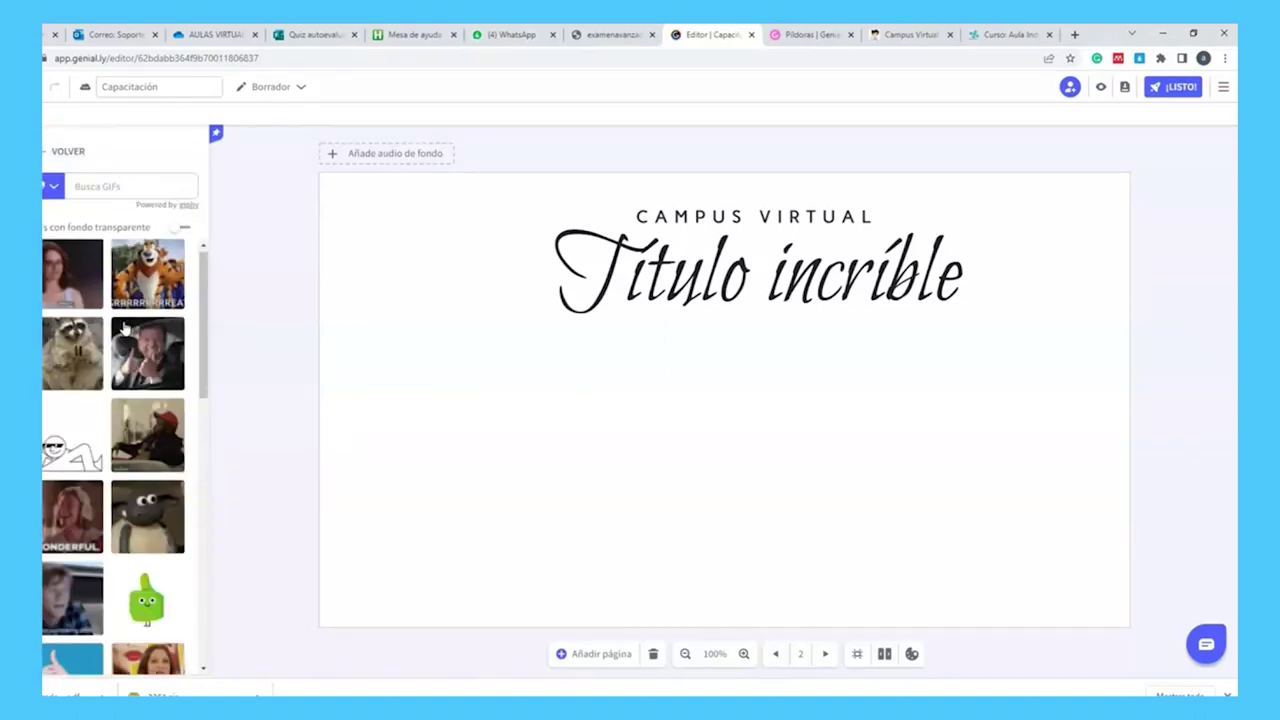
scroll(124, 330, down, 3)
scroll(124, 330, down, 5)
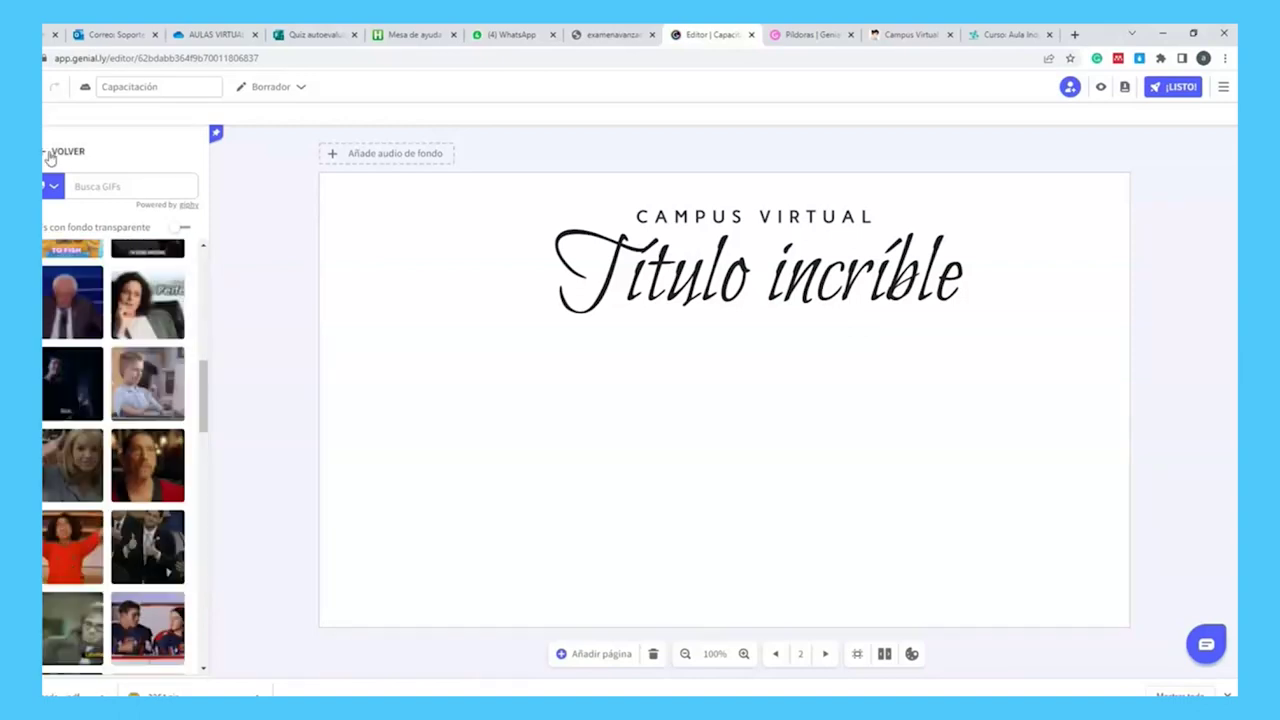
- Examine the cloud upload sources and the option of inserting an image from its URL
click(68, 151)
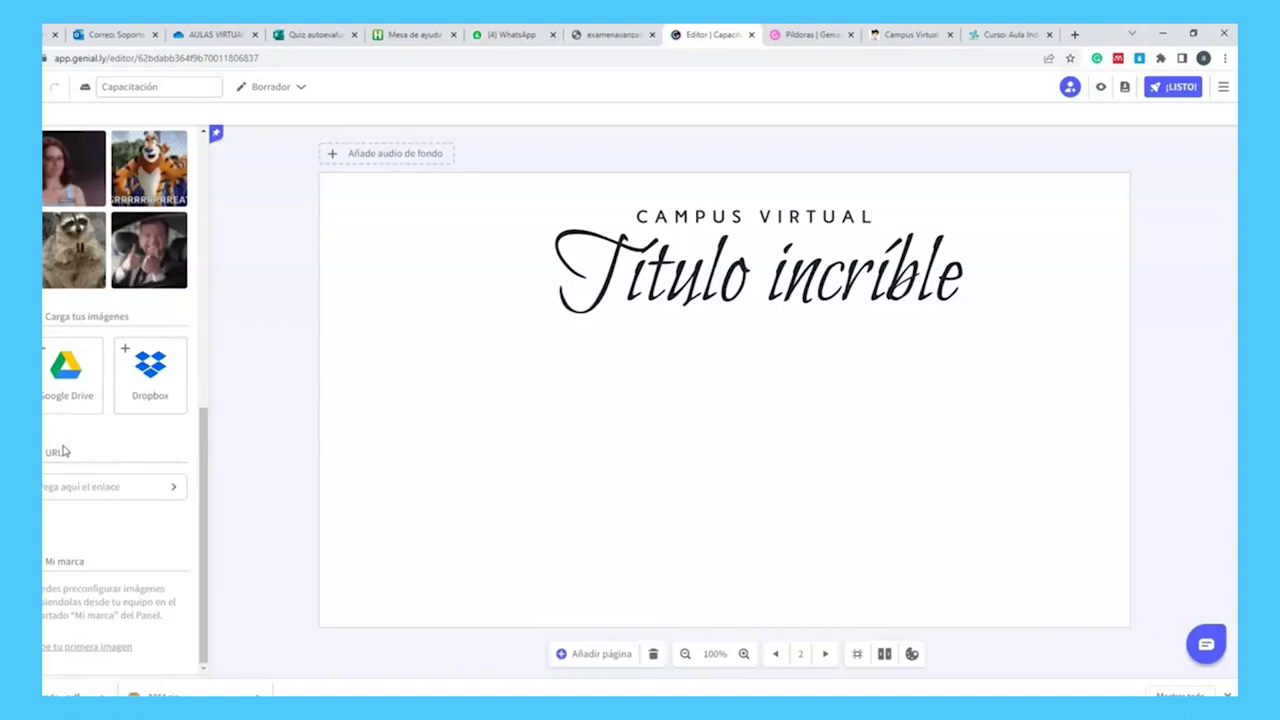
click(230, 60)
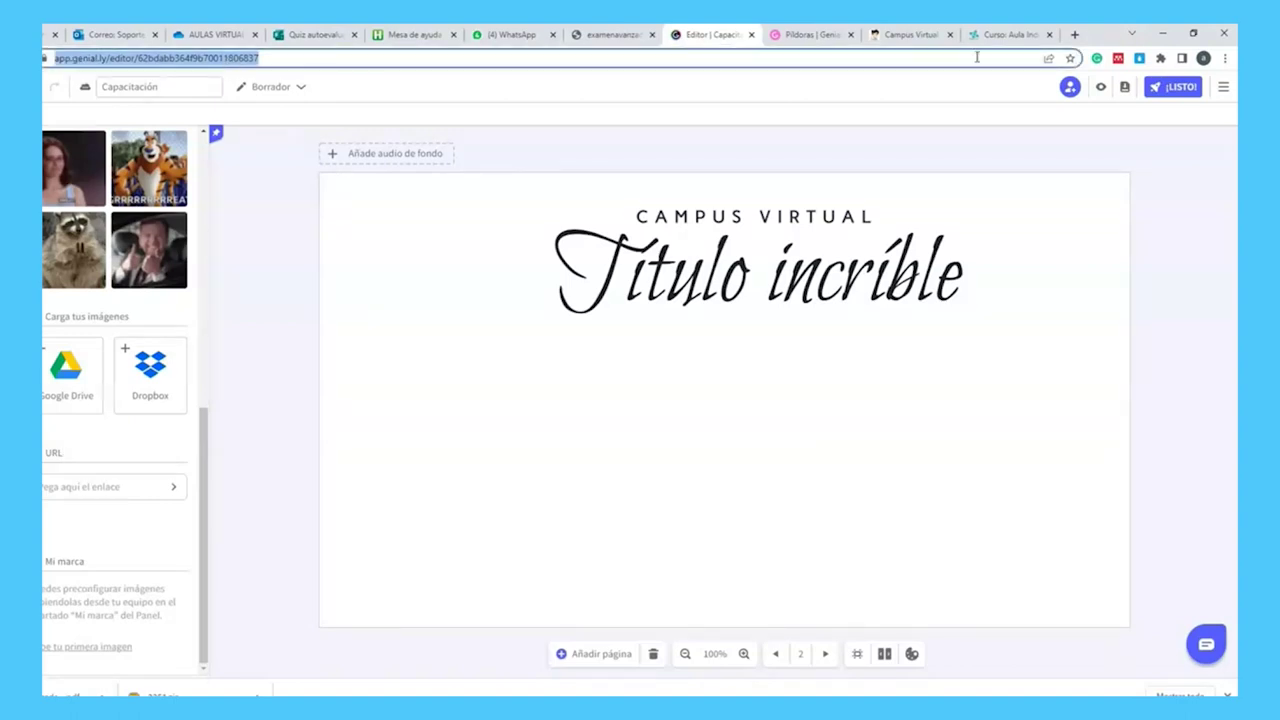
click(86, 485)
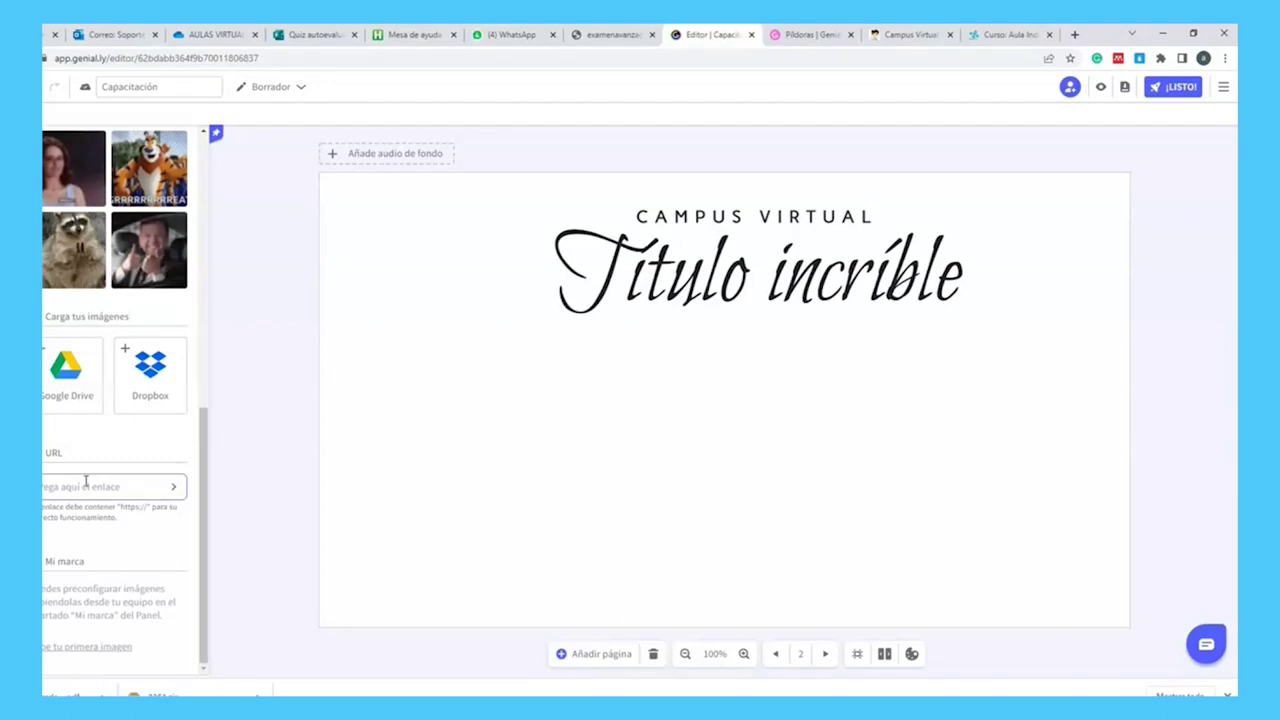
- Insert the transparent-background pink piggy bank, shrink it and place it below the title on the left half of the page
scroll(86, 482, up, 5)
click(150, 256)
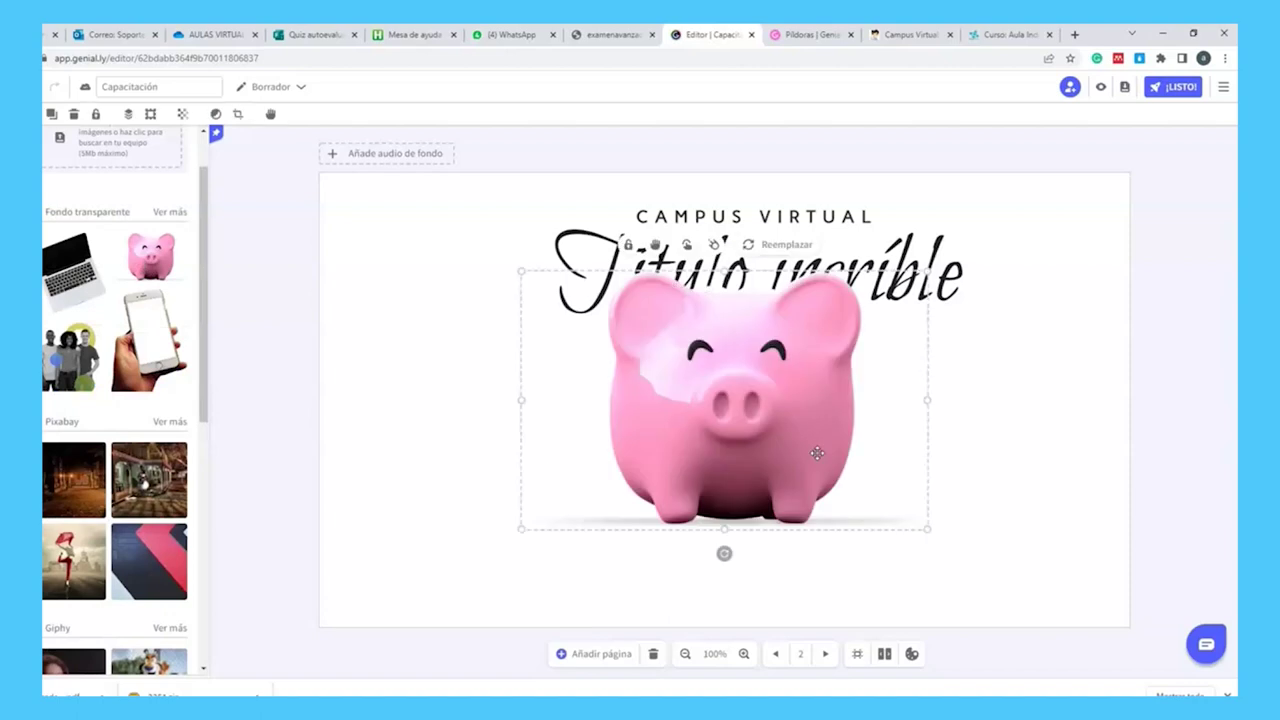
drag(938, 528, 760, 422)
drag(690, 370, 557, 449)
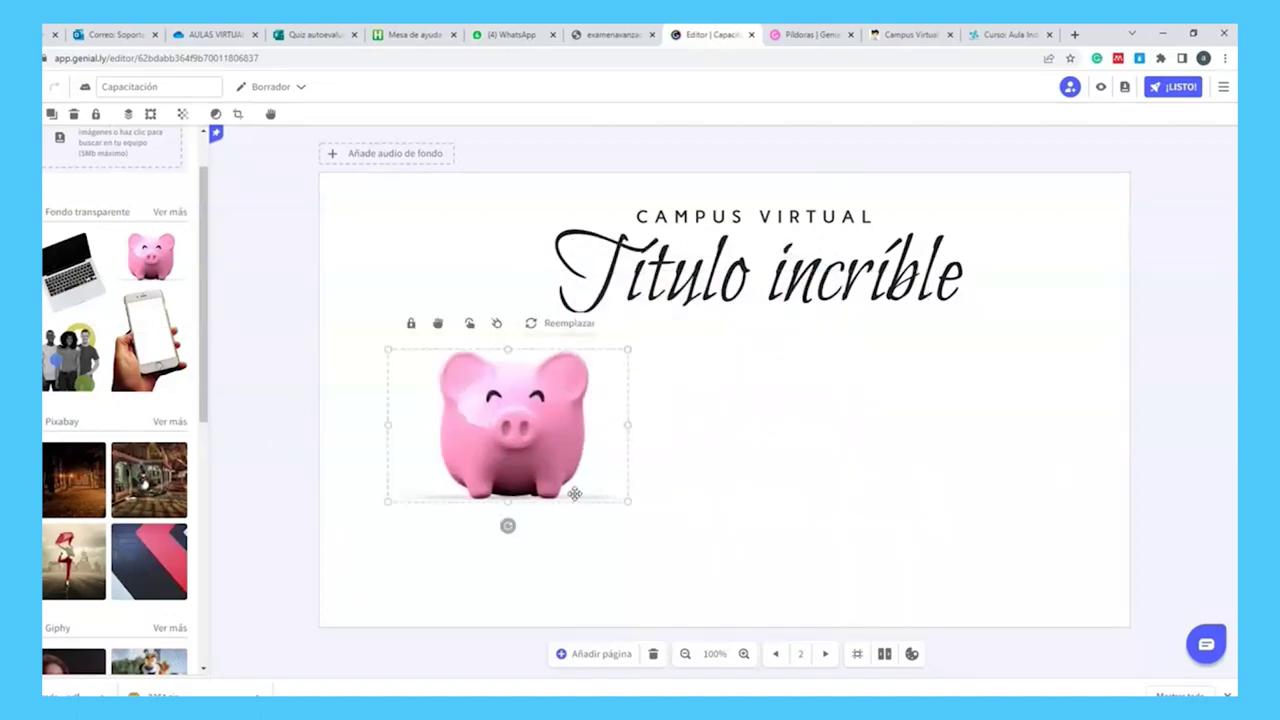
drag(628, 504, 548, 450)
- Try the Pixabay night street photo, delete it and insert the photo of the person in red trousers instead
scroll(54, 409, down, 3)
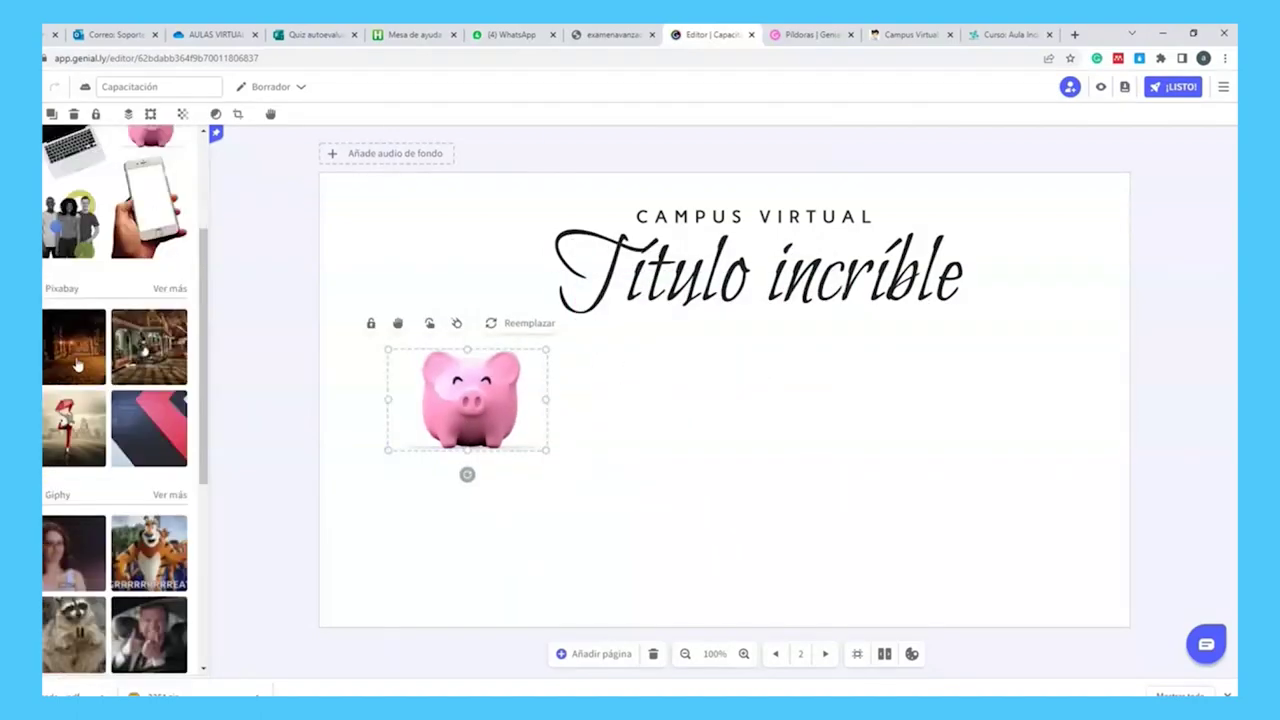
click(45, 338)
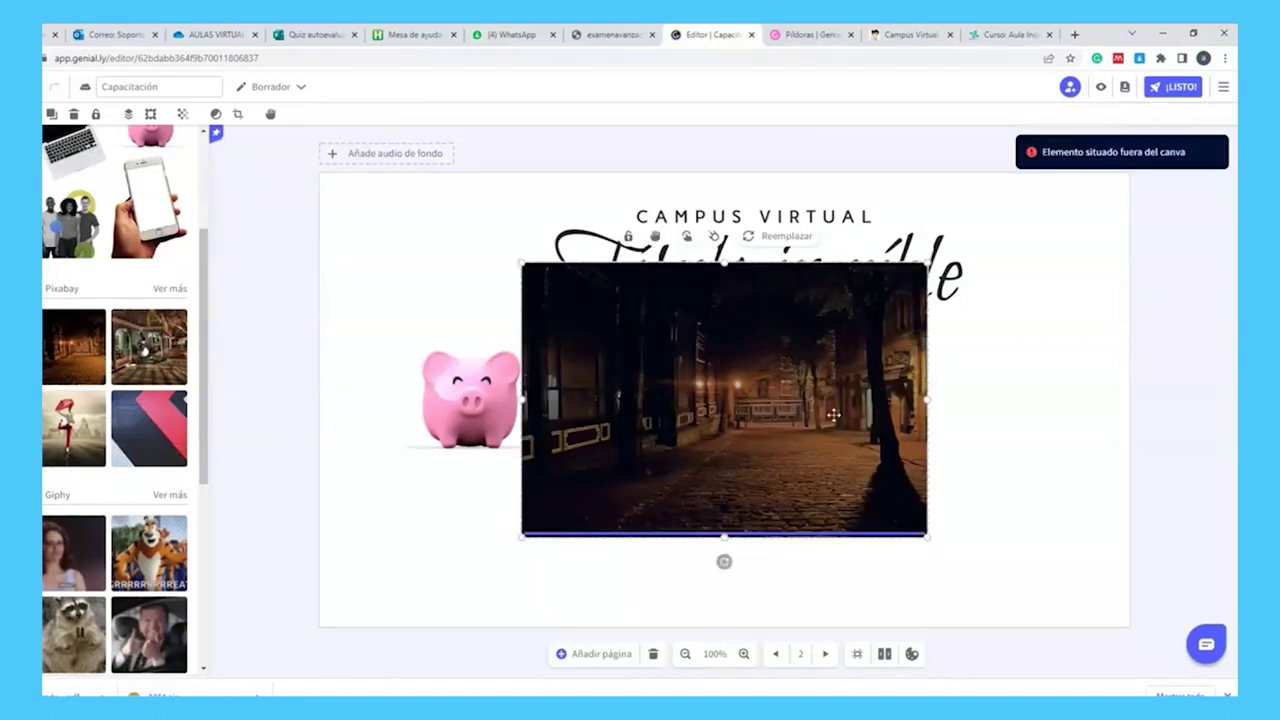
key(Delete)
click(74, 428)
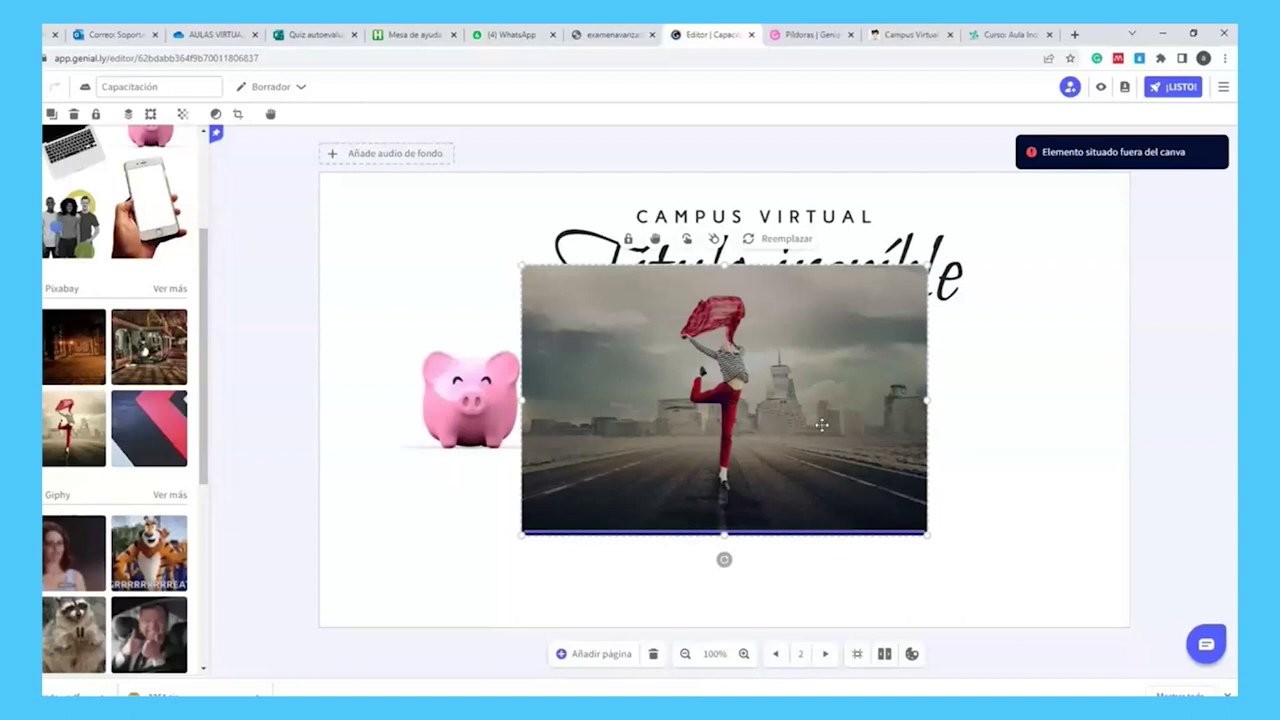
- Delete the photo of the person in red trousers and the pink piggy bank from the page
key(Delete)
click(486, 392)
key(Delete)
scroll(138, 427, down, 3)
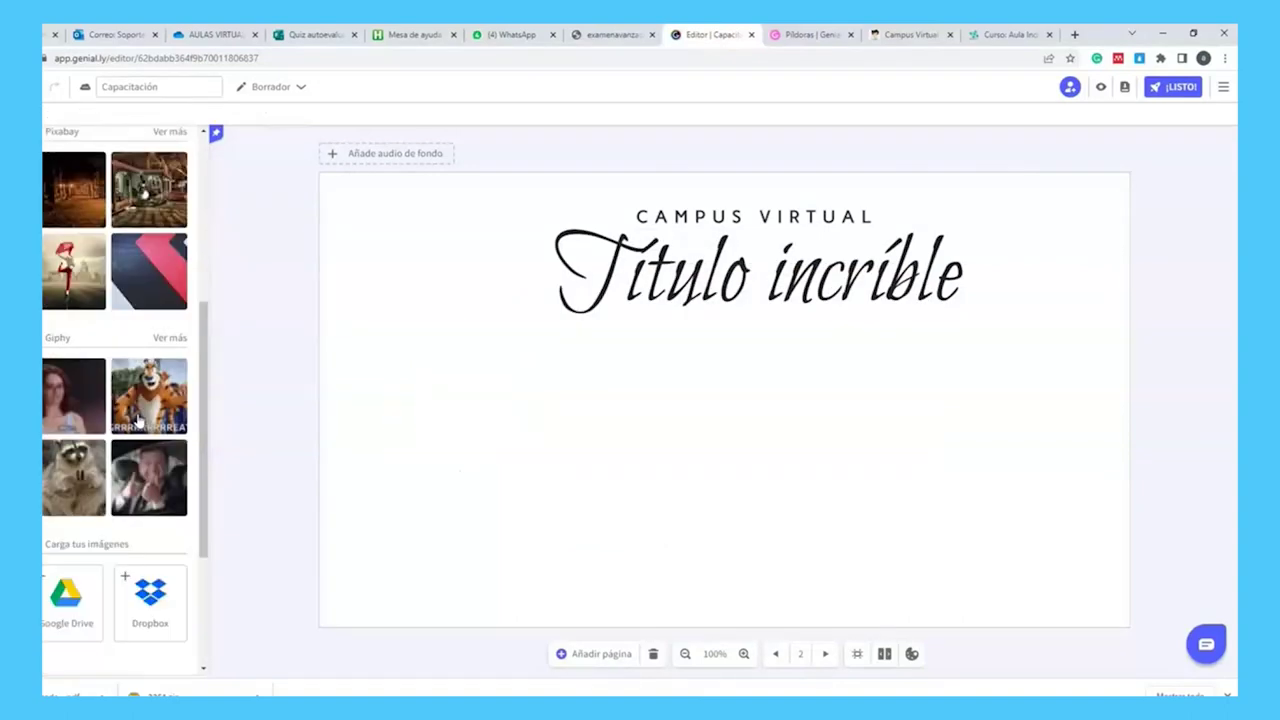
- Open the page's background options and undo the last change
scroll(138, 427, up, 4)
scroll(138, 427, up, 1)
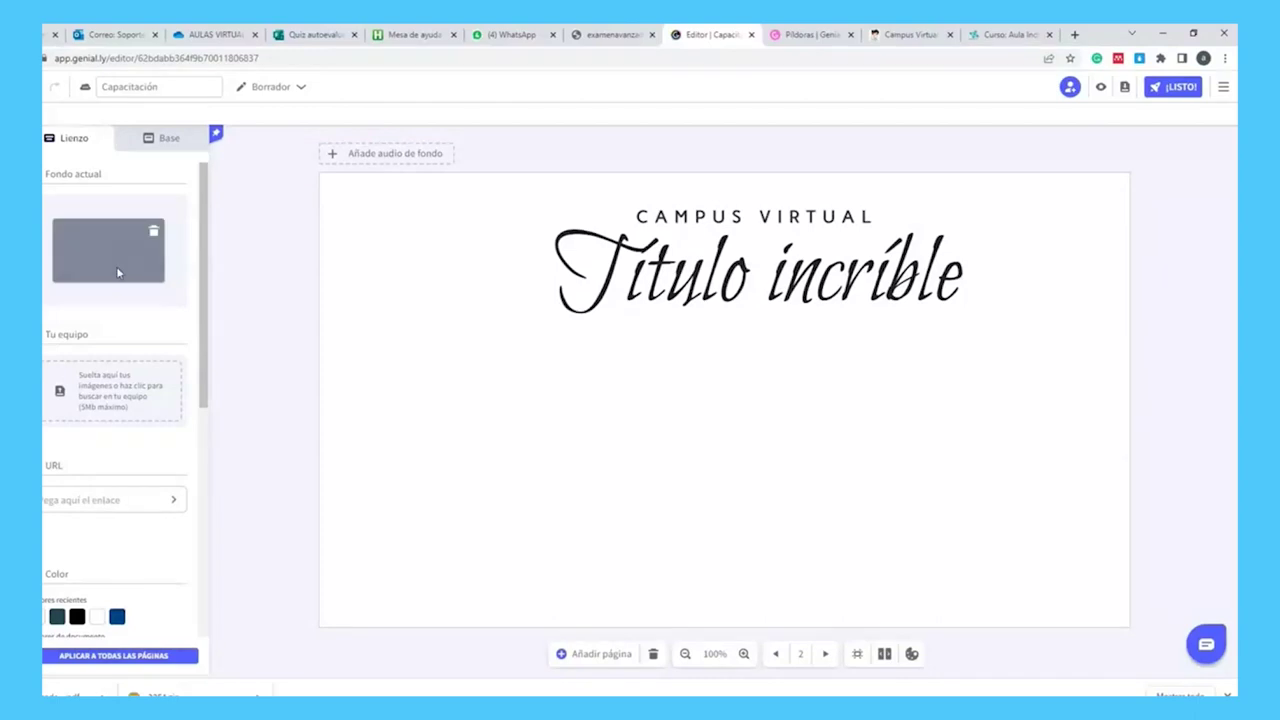
key(ctrl+z)
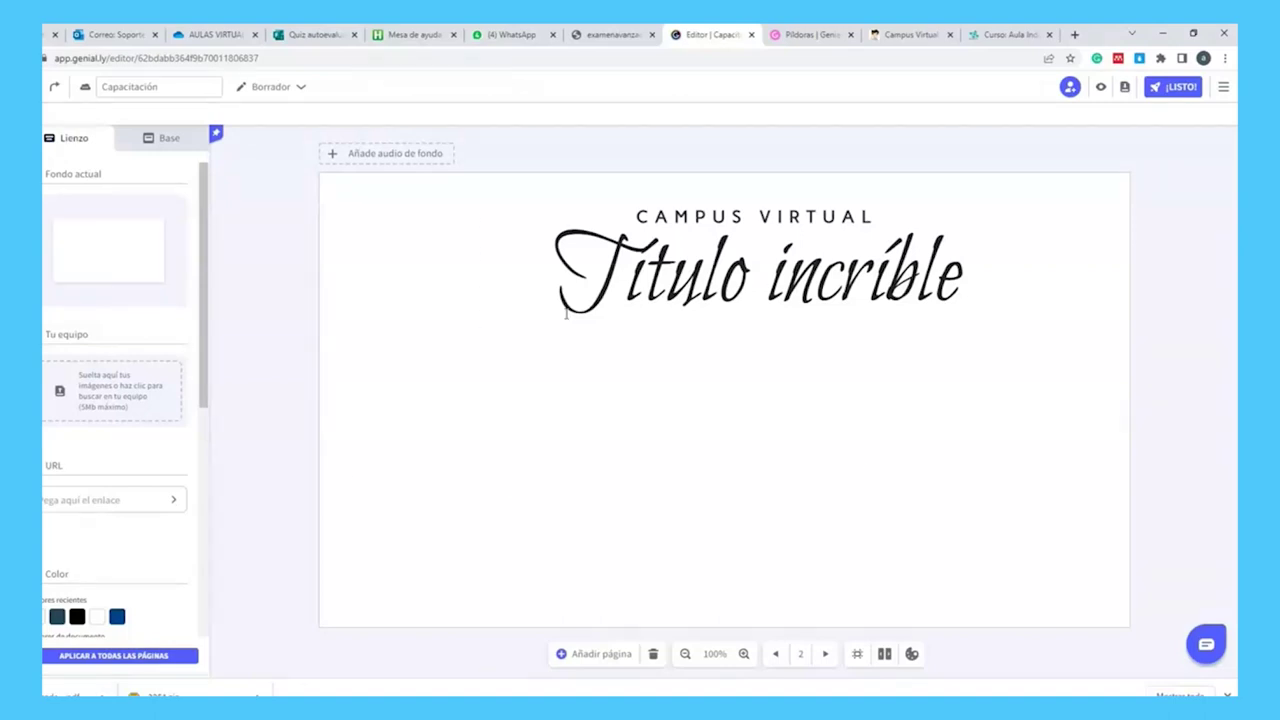
- Examine the background sources, including the computer's Imágenes and Descargas folders, the image link field, colours and galleries
scroll(104, 333, down, 1)
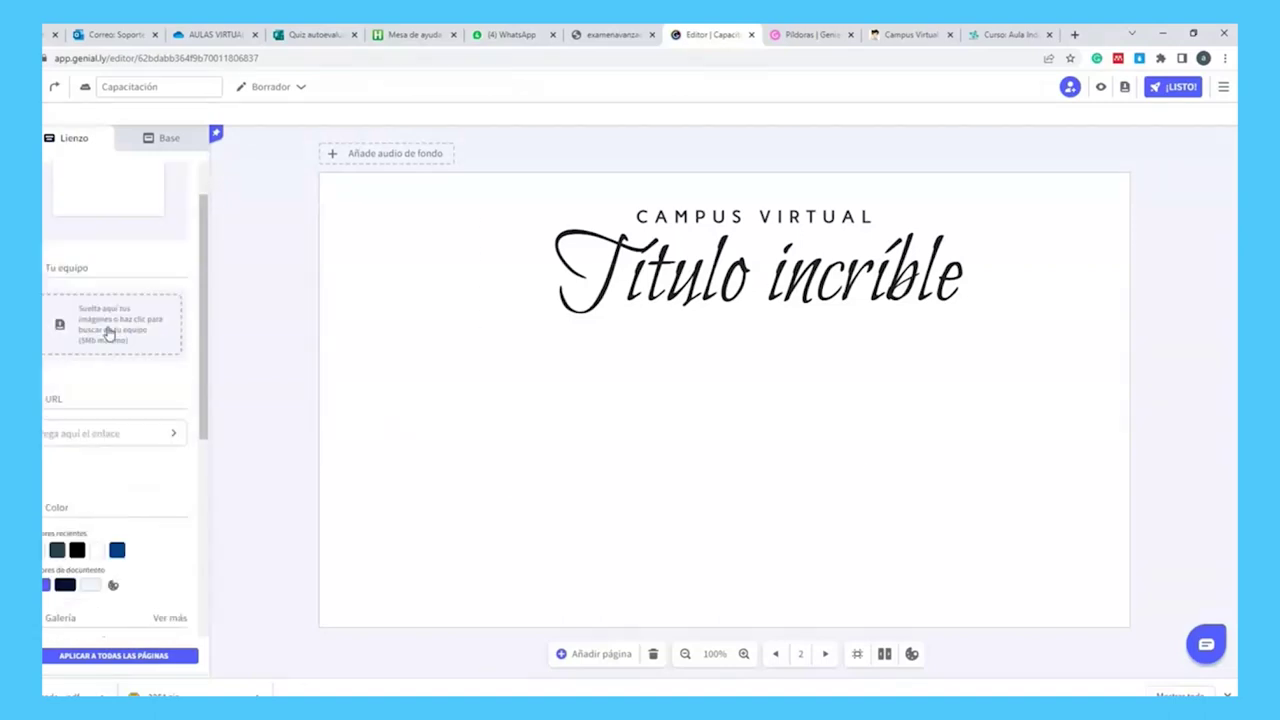
click(109, 333)
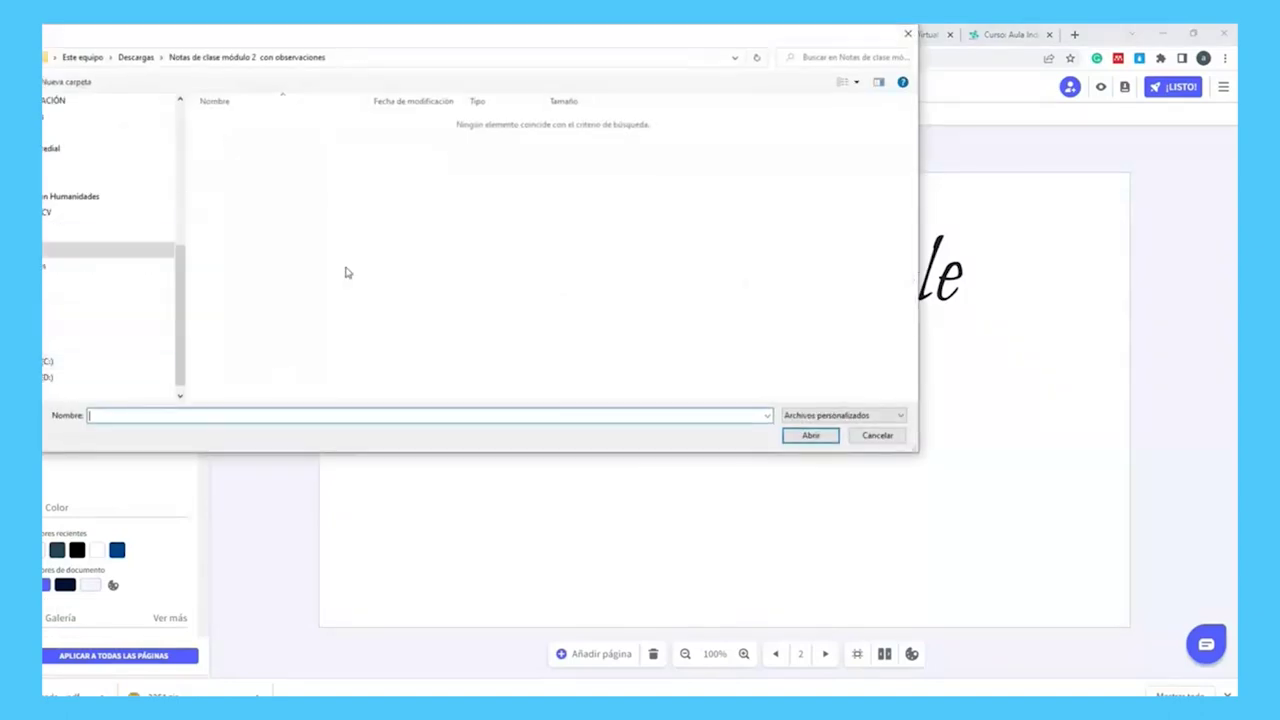
scroll(129, 264, up, 5)
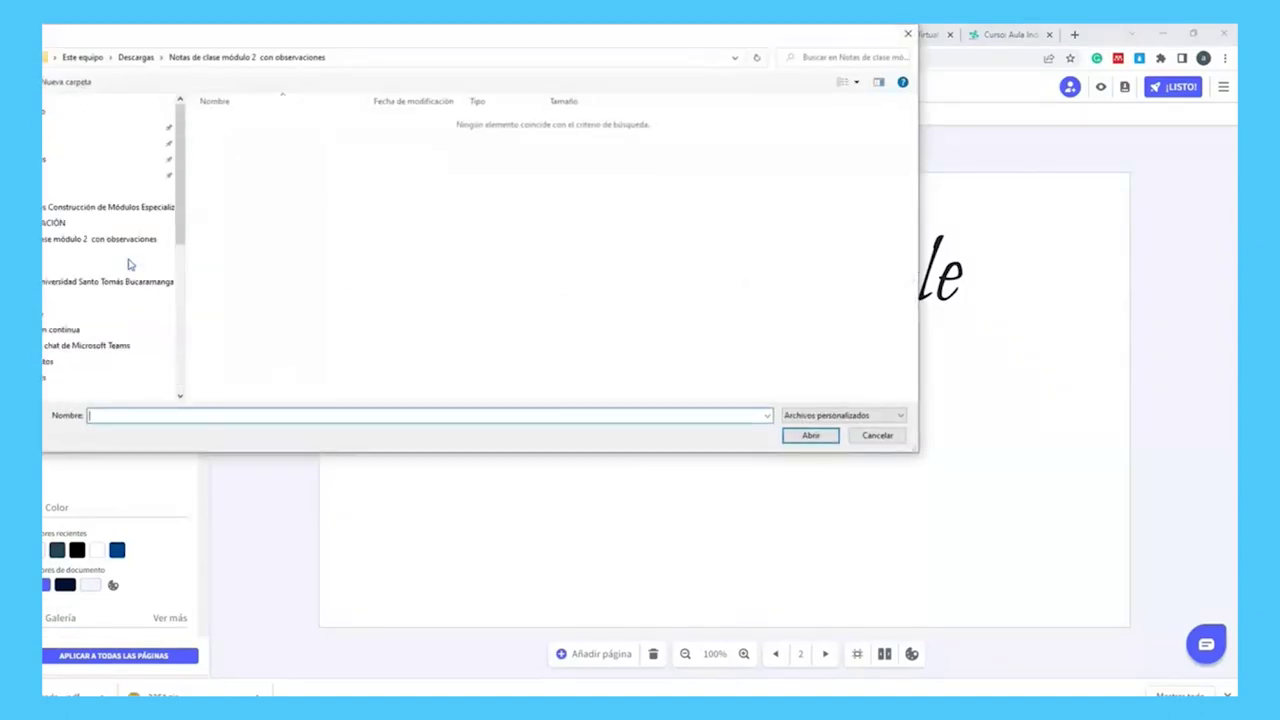
click(85, 175)
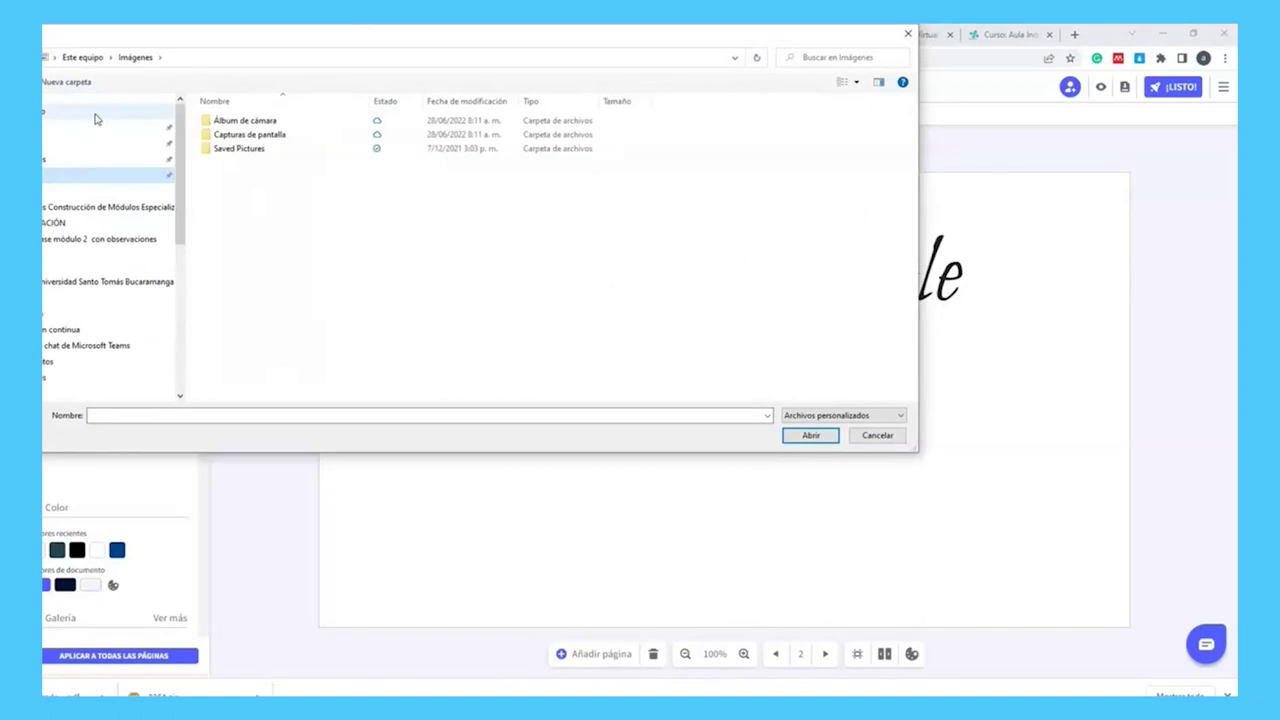
click(95, 143)
click(330, 273)
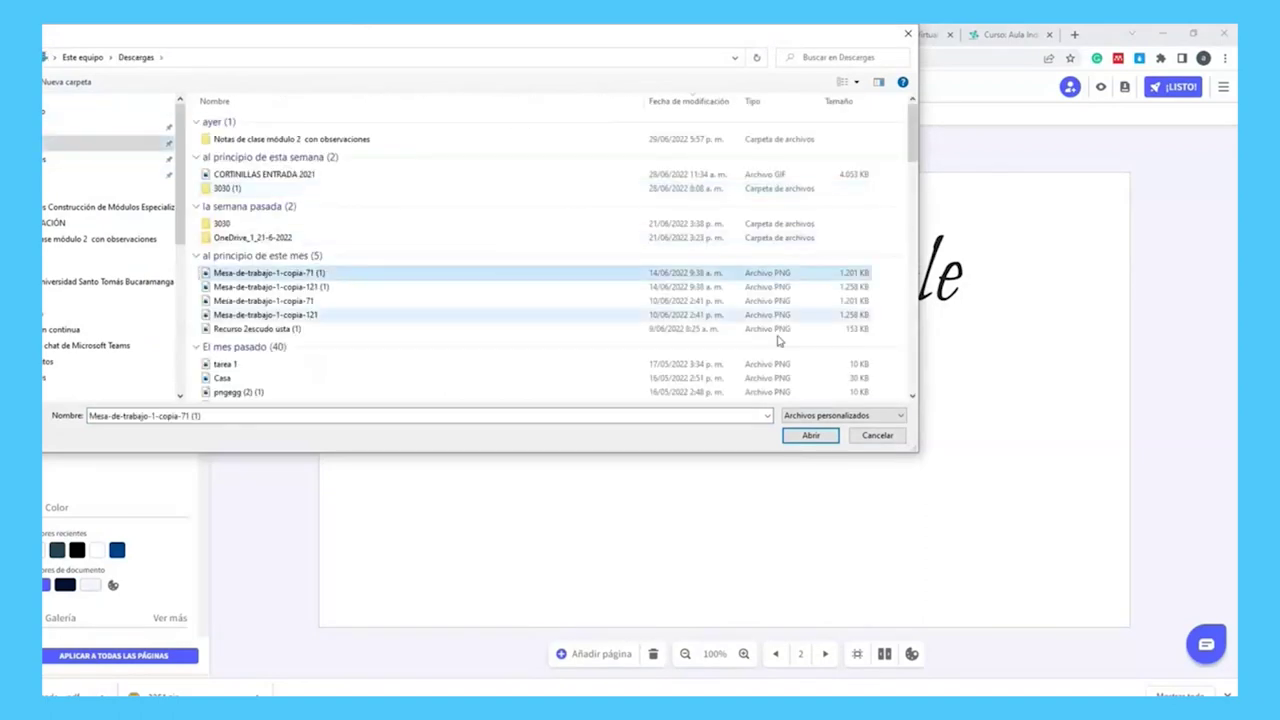
click(884, 438)
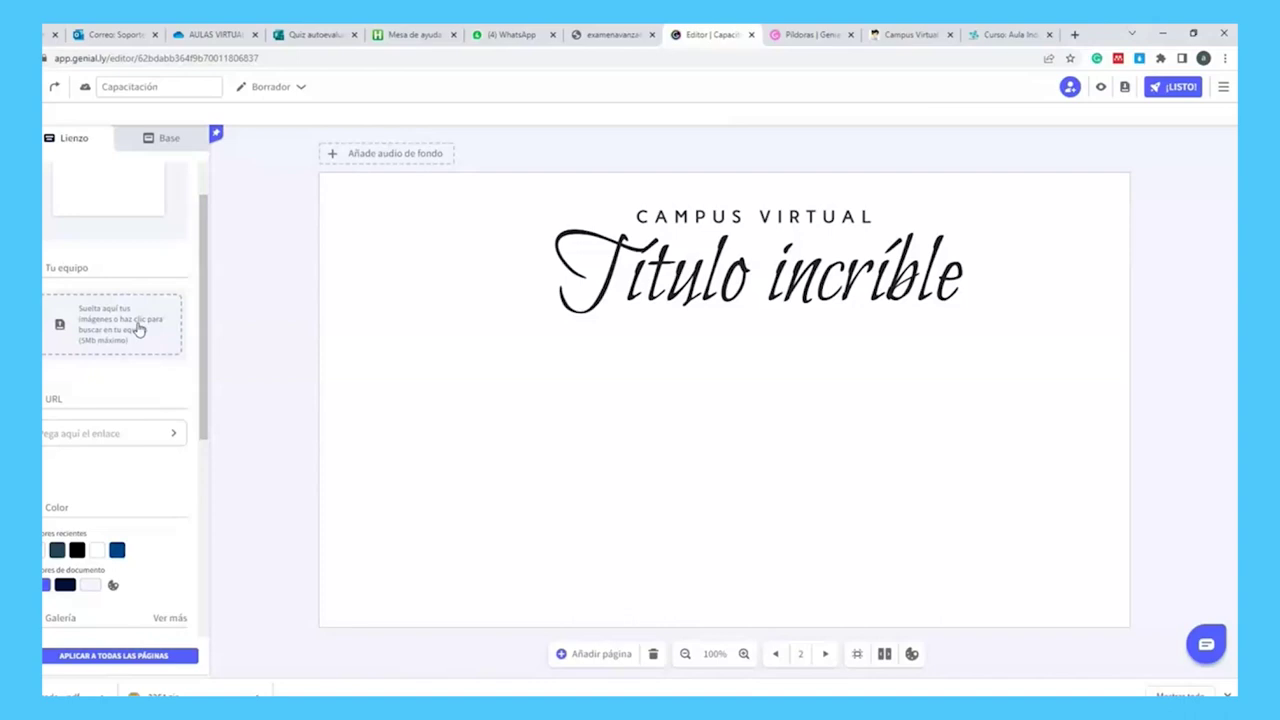
scroll(130, 336, down, 1)
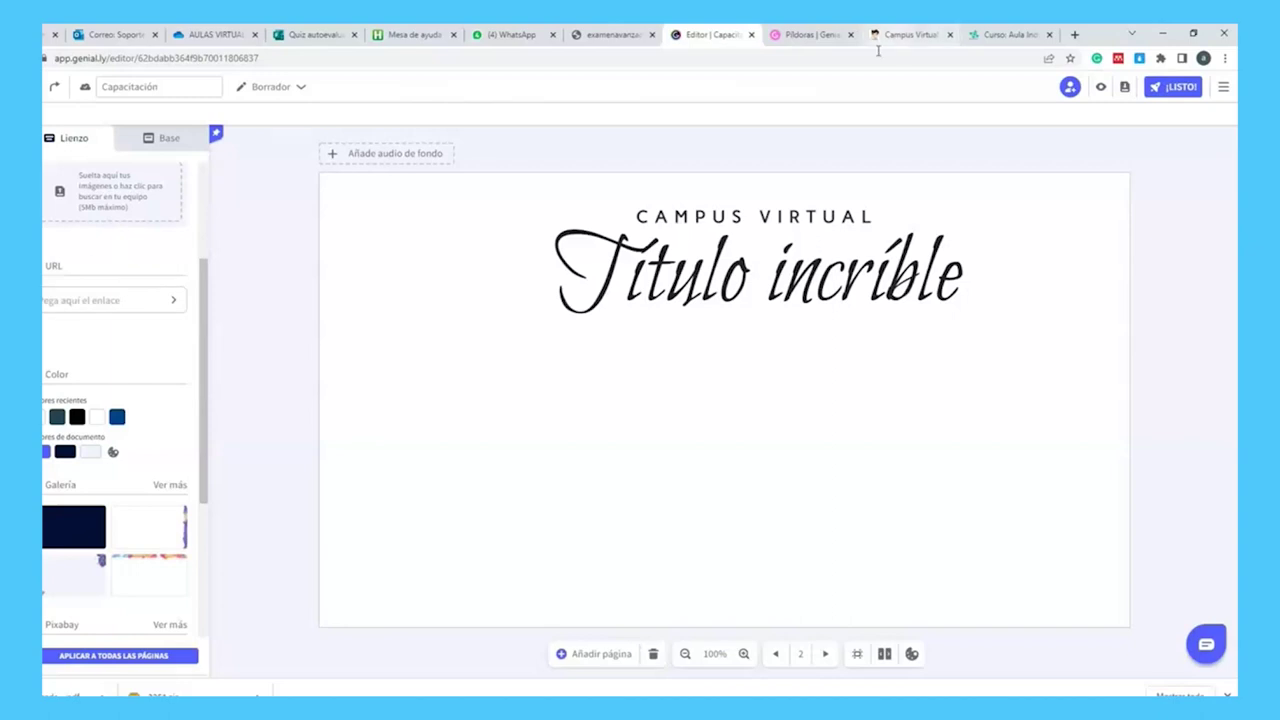
click(113, 297)
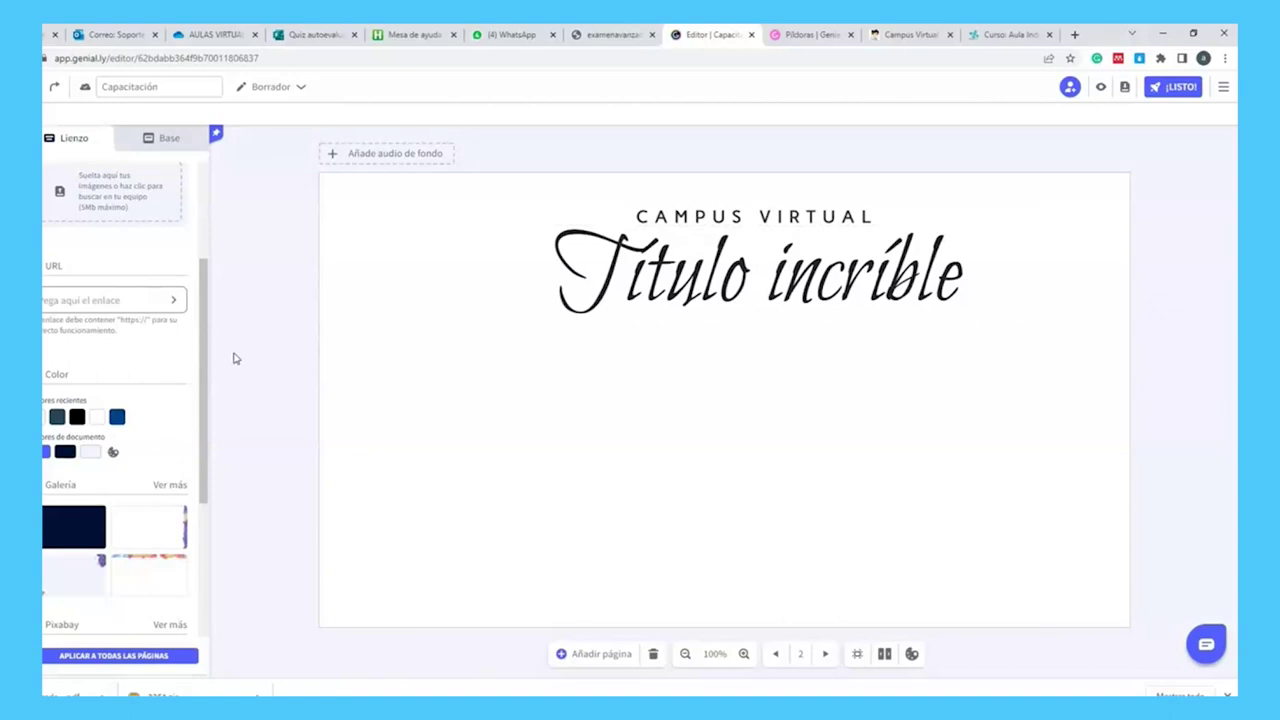
scroll(143, 338, down, 1)
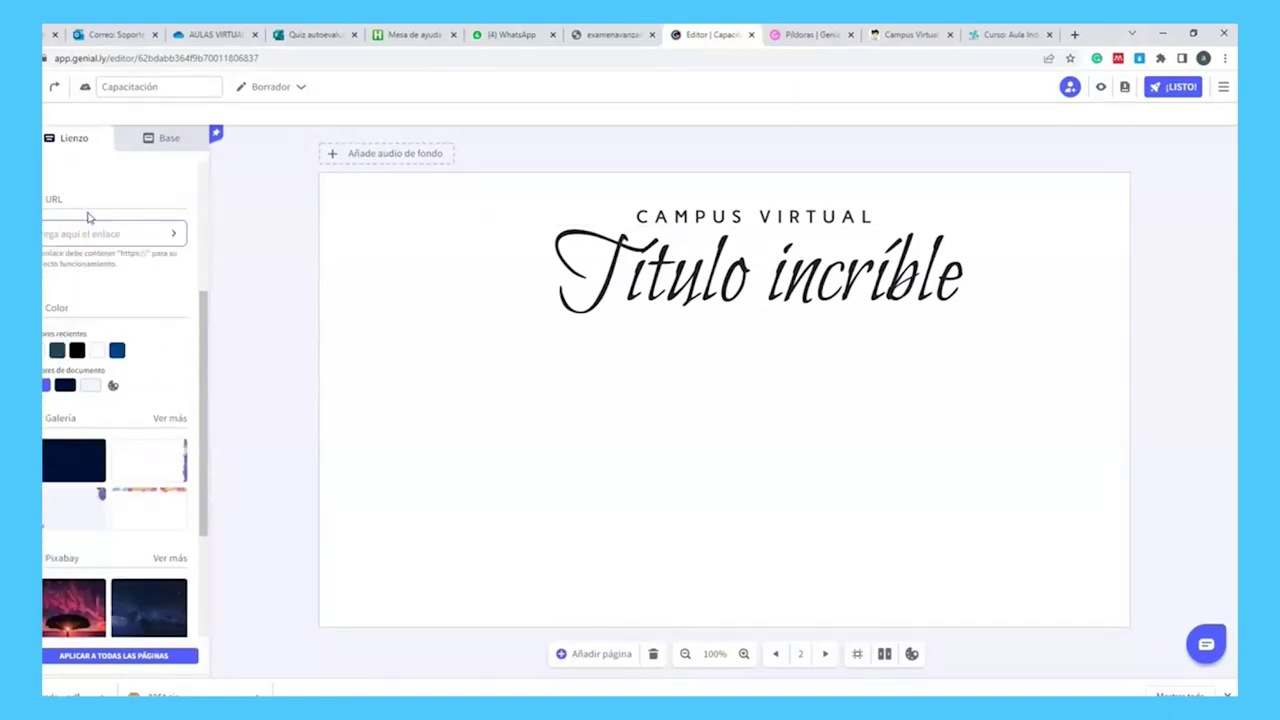
scroll(126, 248, down, 2)
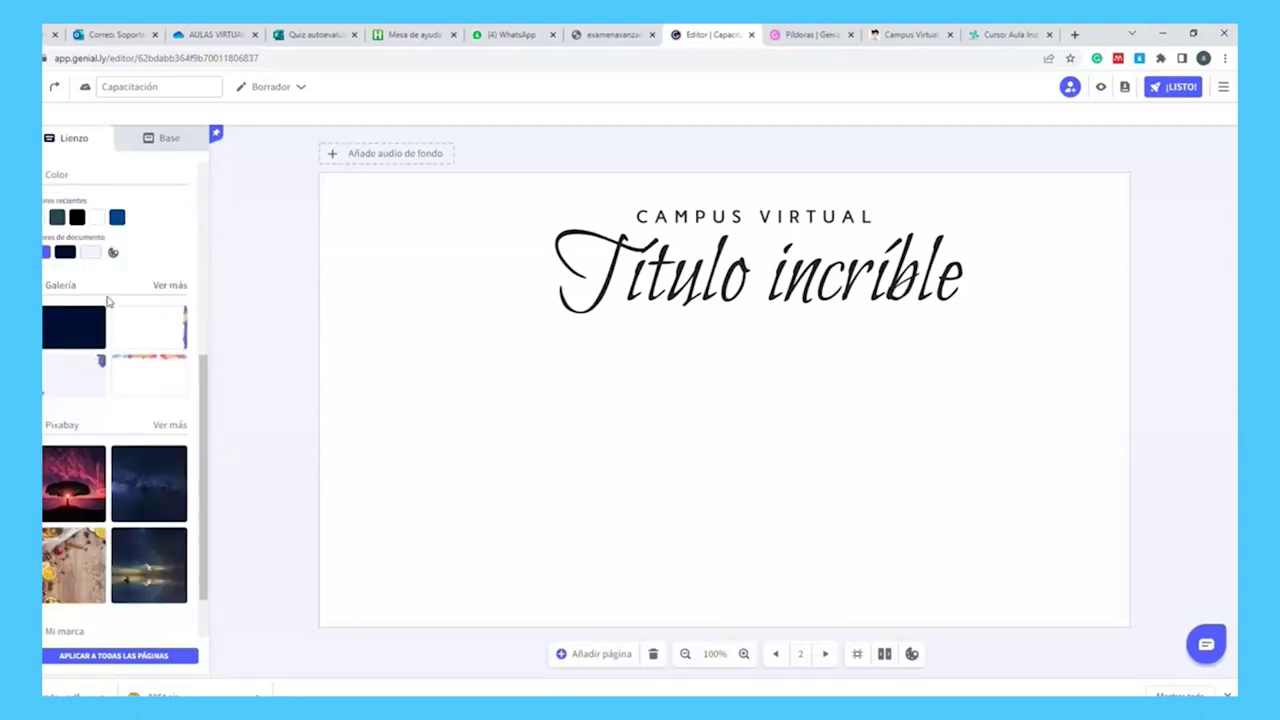
- Try the gallery backgrounds with pink hills, desert dunes and dark blue with cream splashes on page 2
click(173, 290)
click(137, 299)
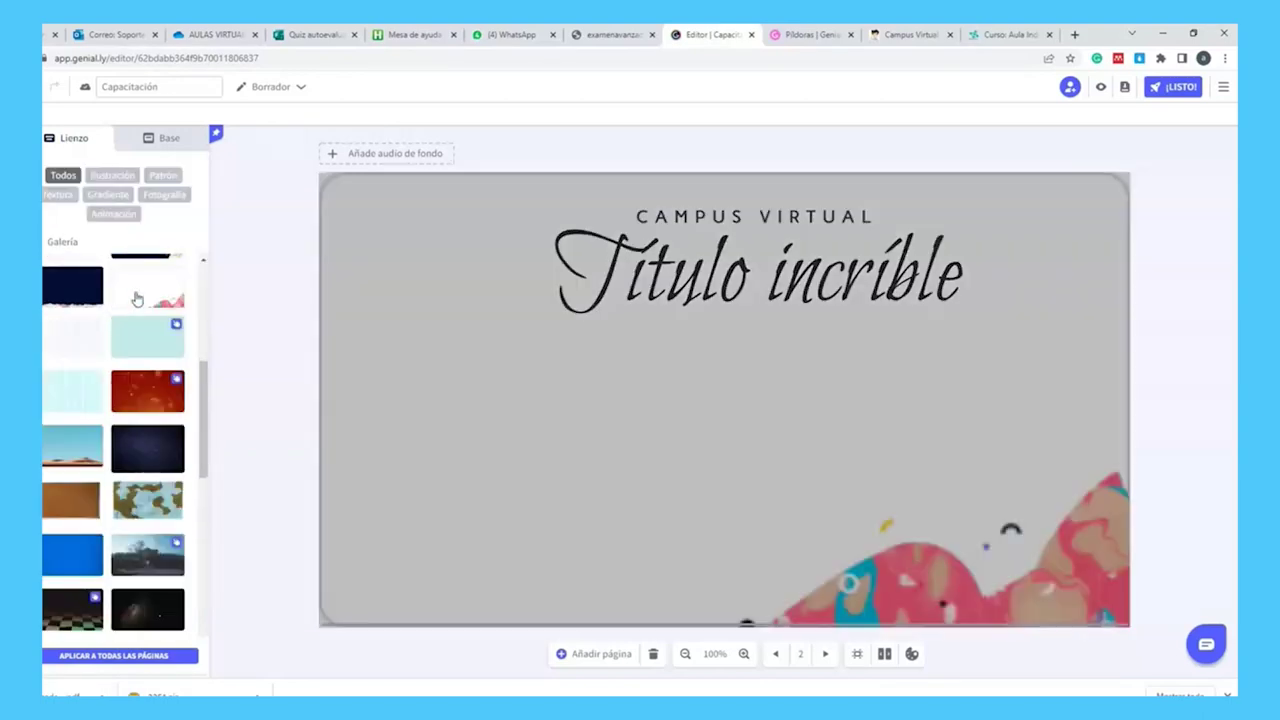
scroll(120, 420, down, 2)
click(90, 322)
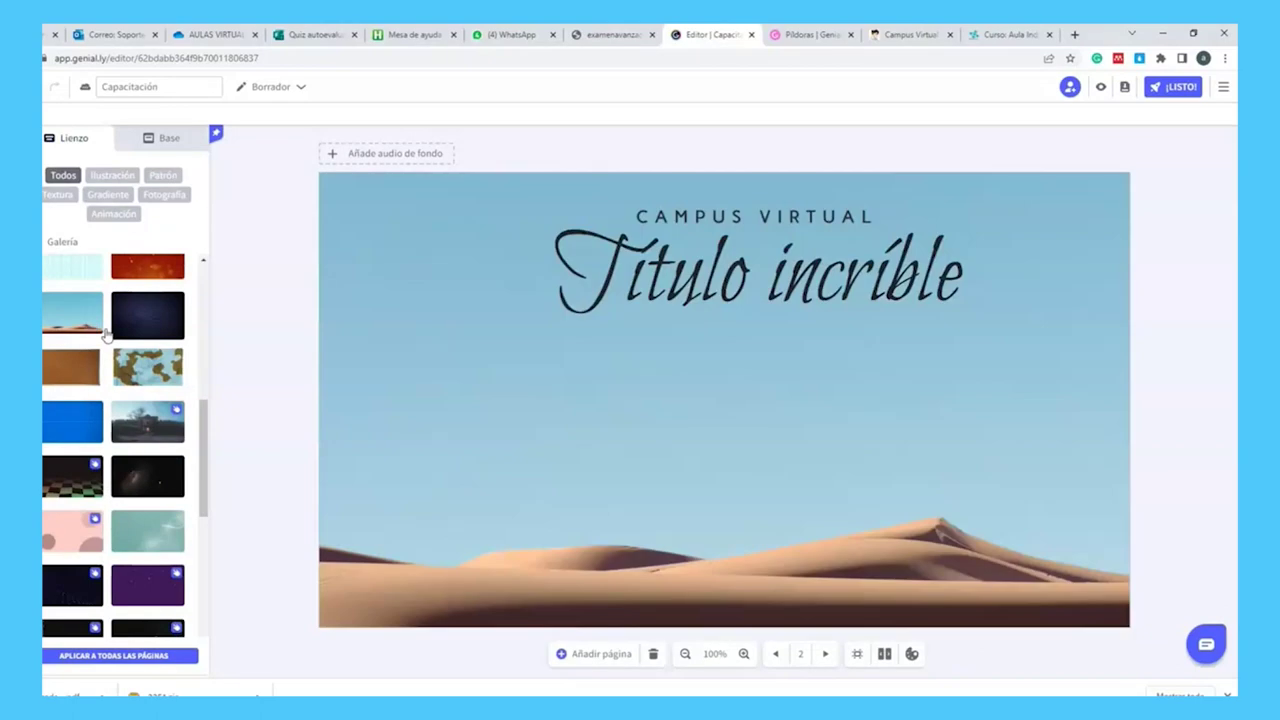
scroll(131, 355, up, 3)
click(134, 345)
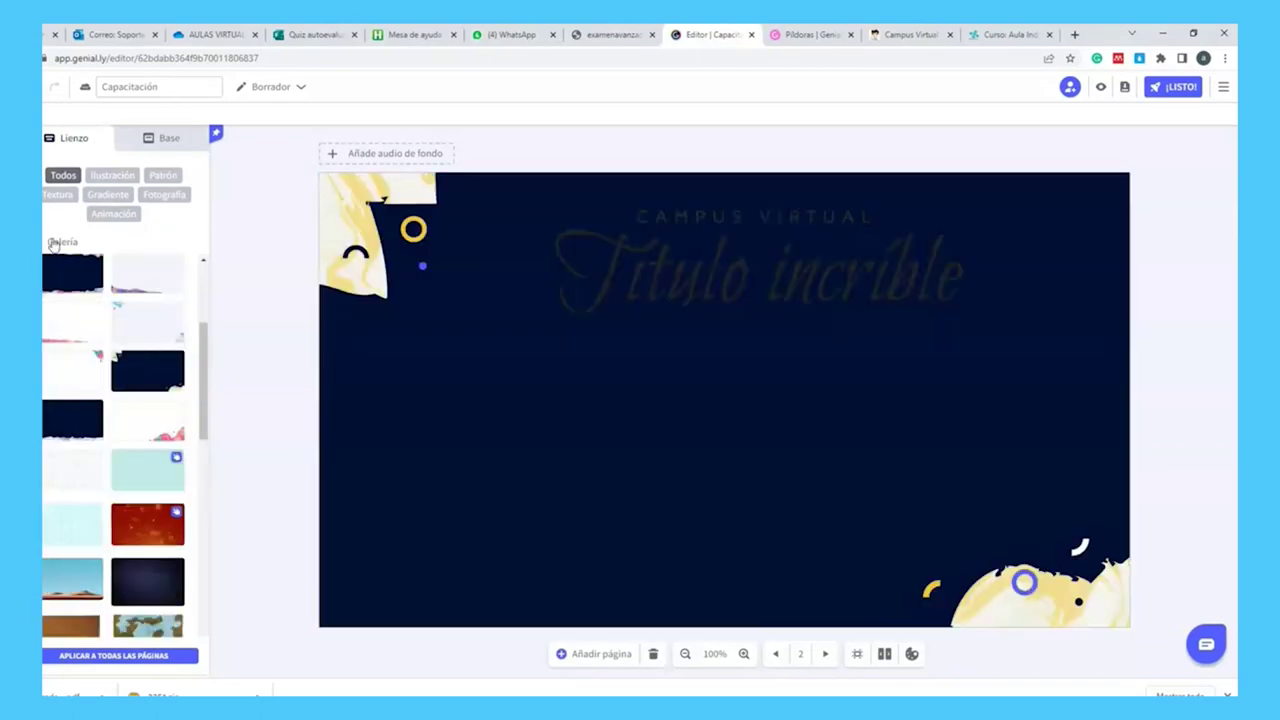
click(54, 242)
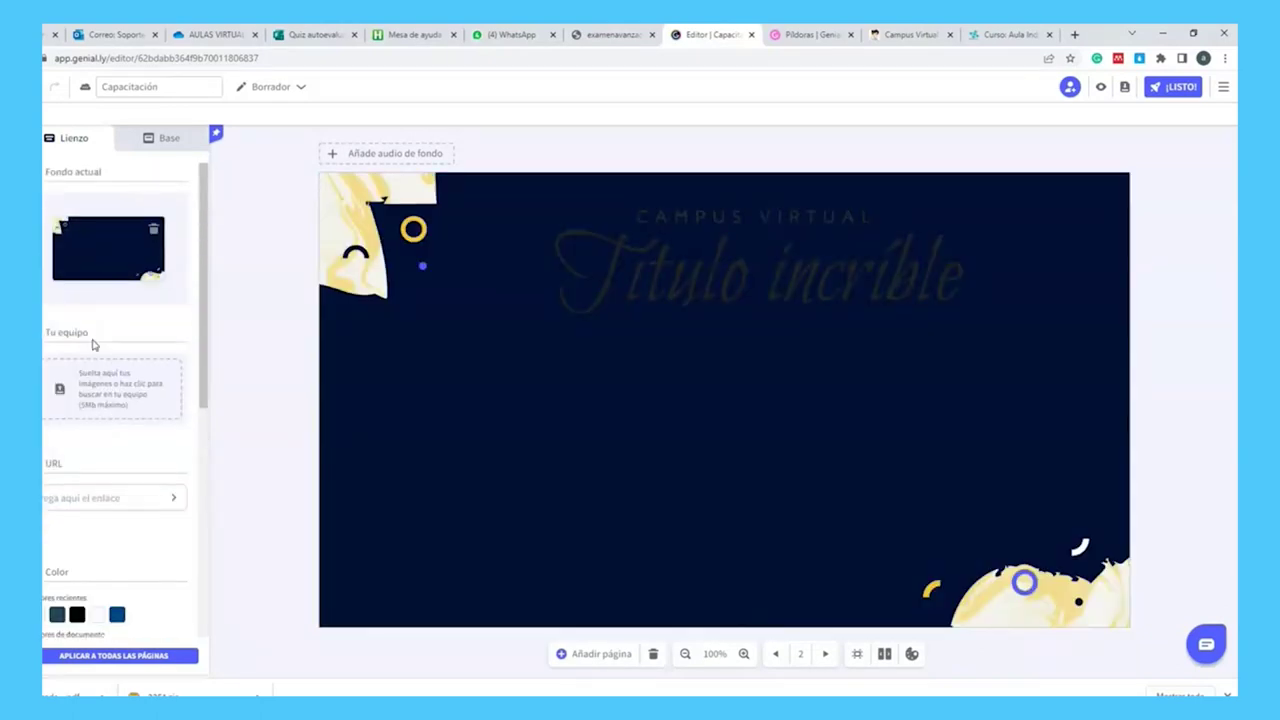
- Apply the Pixabay photo of the red sack of Christmas gifts as the page background
scroll(92, 345, down, 5)
scroll(92, 345, down, 1)
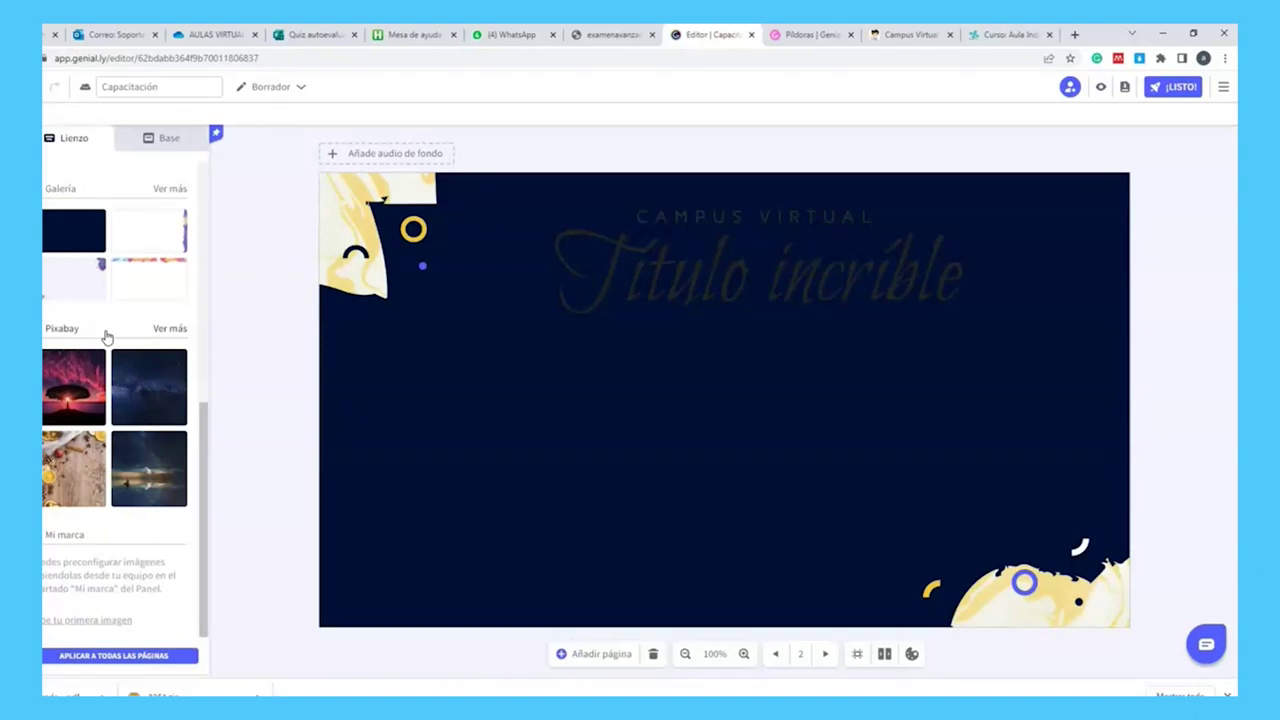
click(166, 329)
click(138, 302)
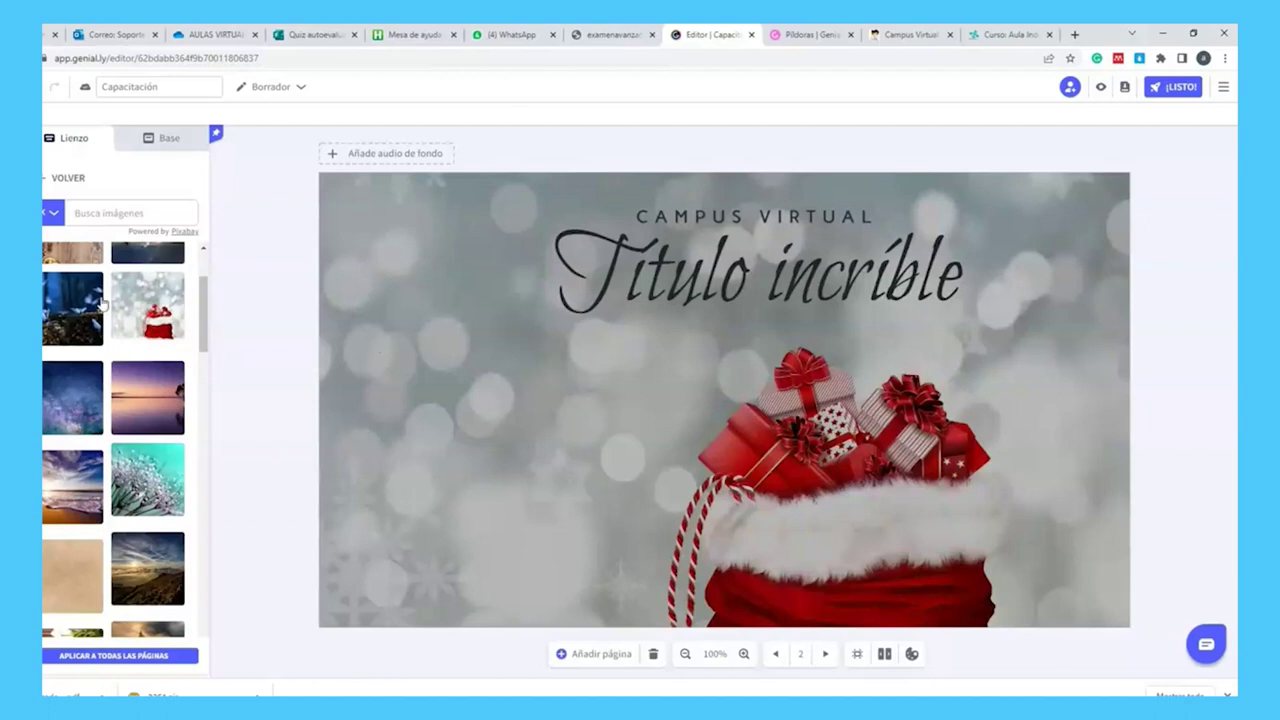
- Insert the Pixabay photo of the painted brick wall with the red stripe and stretch it over the whole page
scroll(103, 363, down, 3)
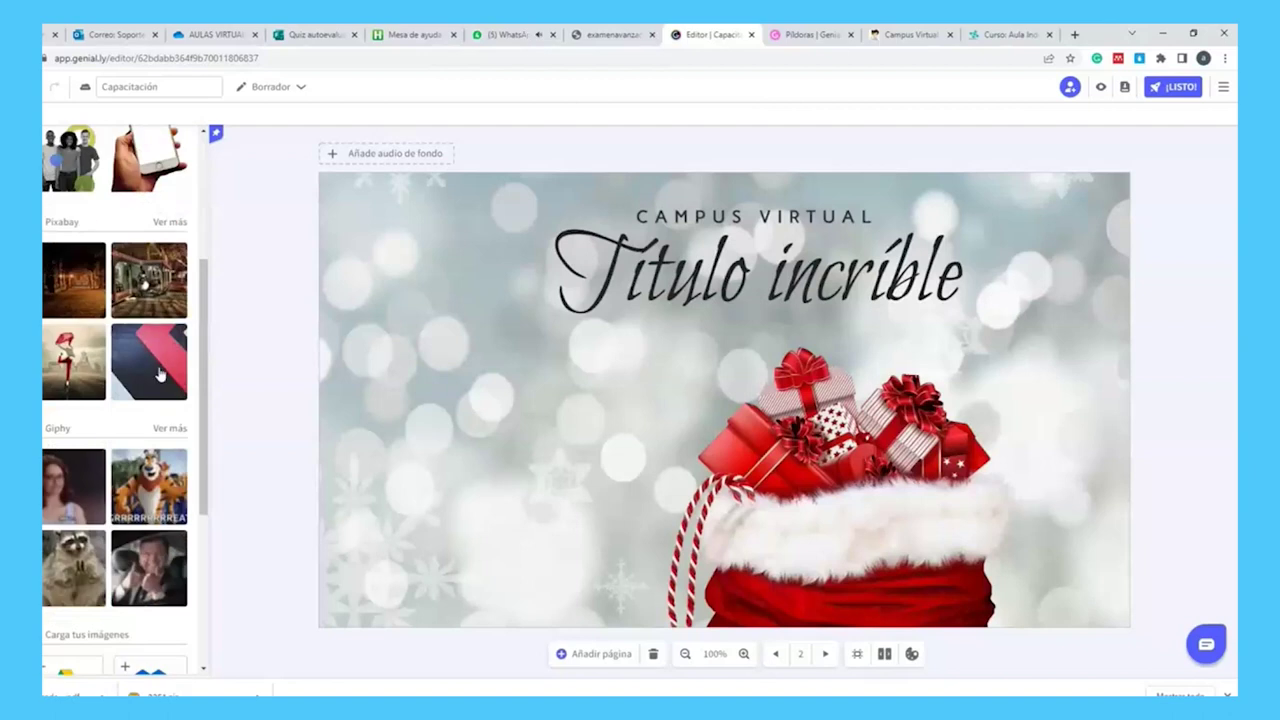
click(152, 372)
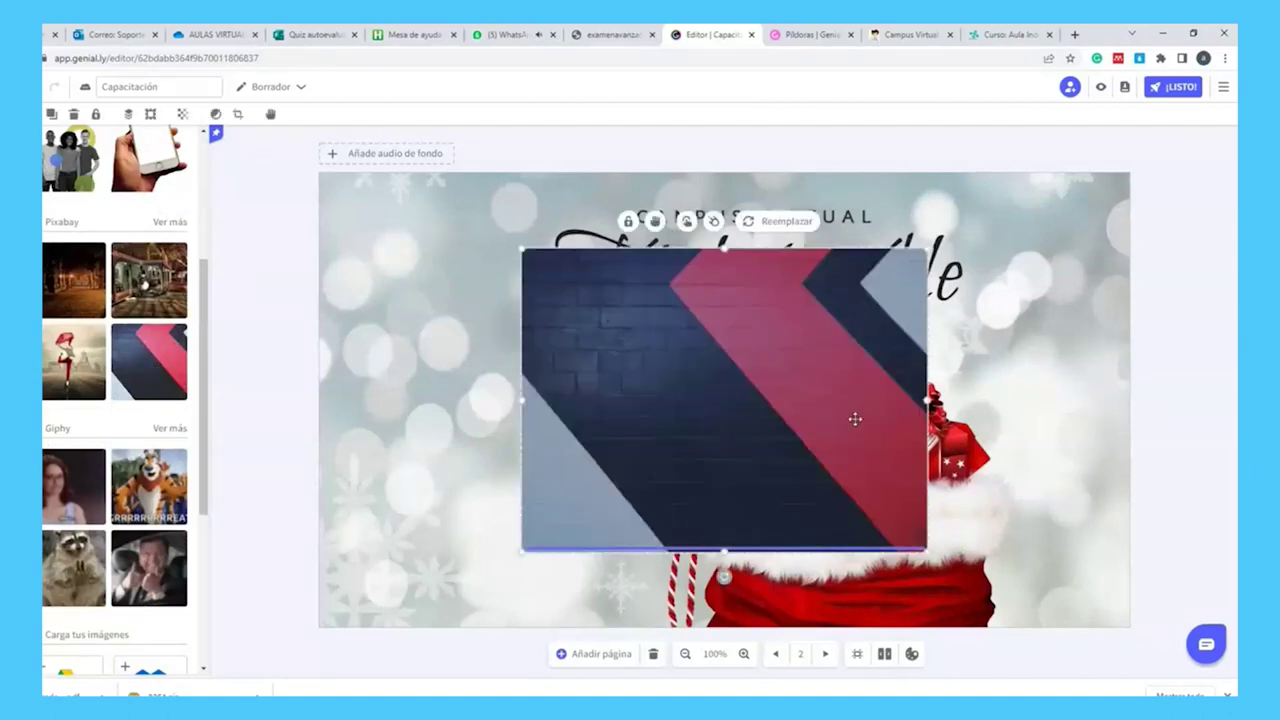
drag(521, 249, 391, 214)
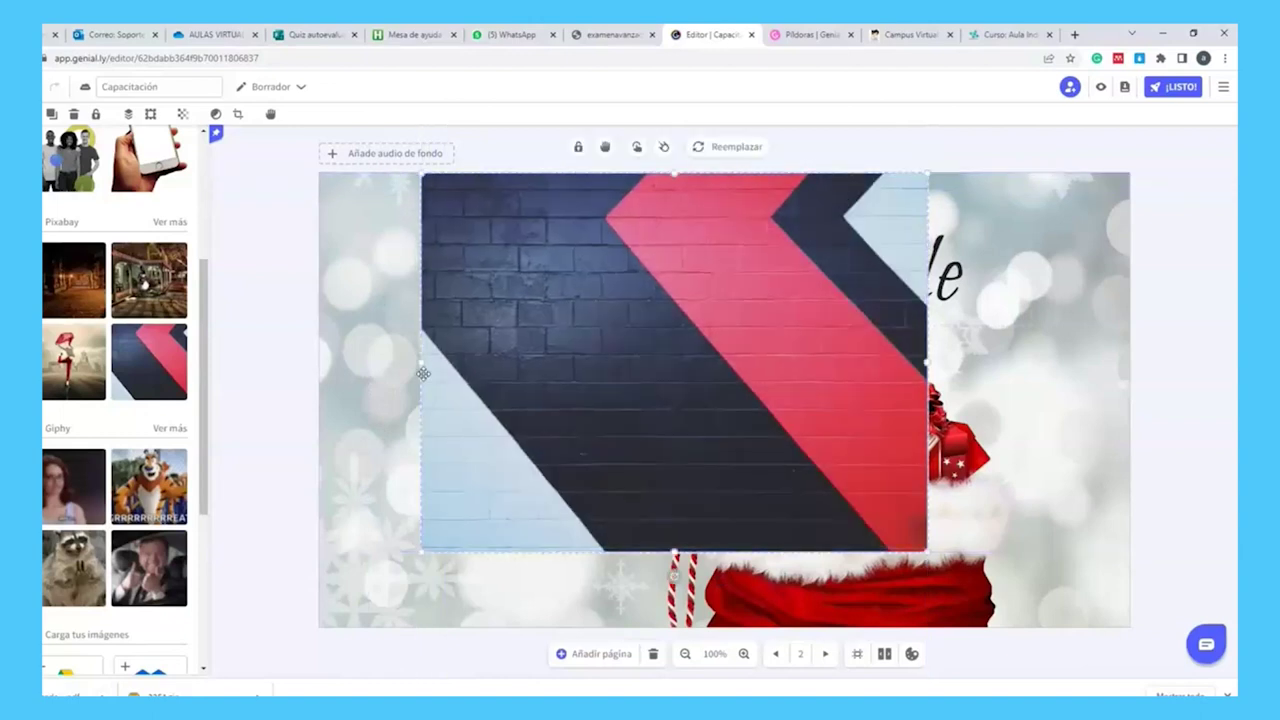
drag(420, 362, 318, 380)
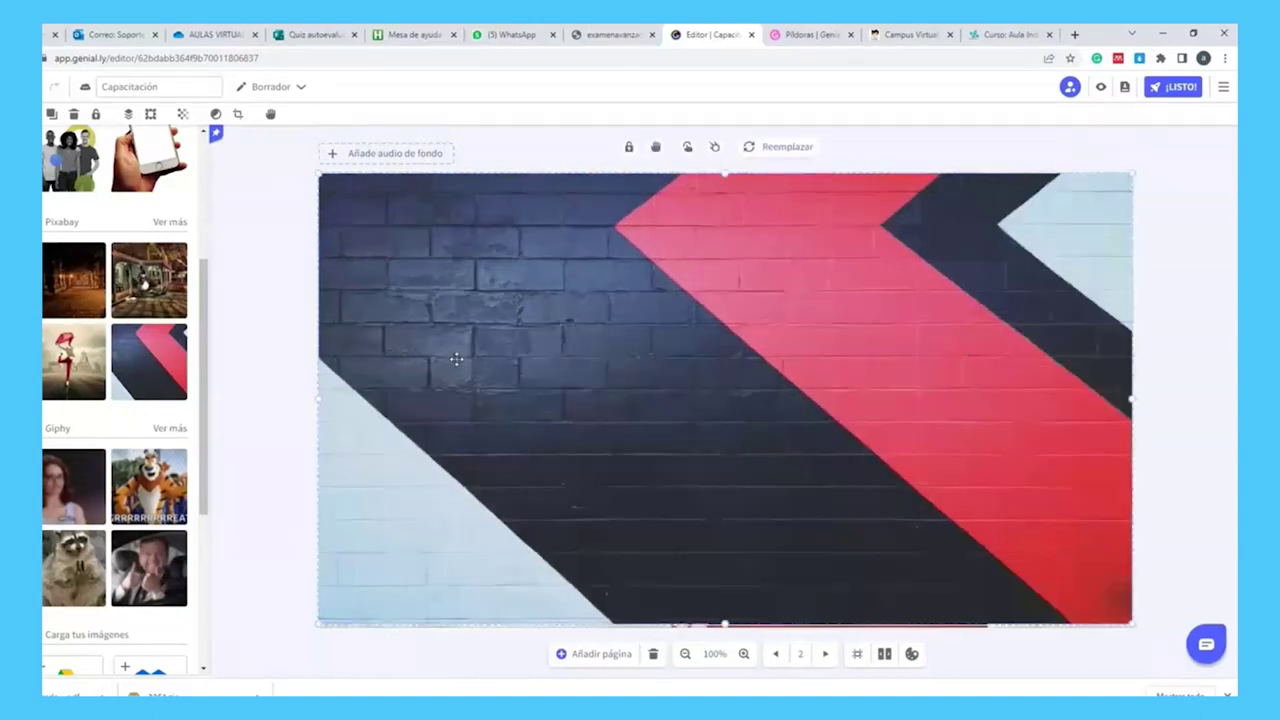
- Send the brick wall photo to the back, behind the title, and delete it from the page
click(128, 114)
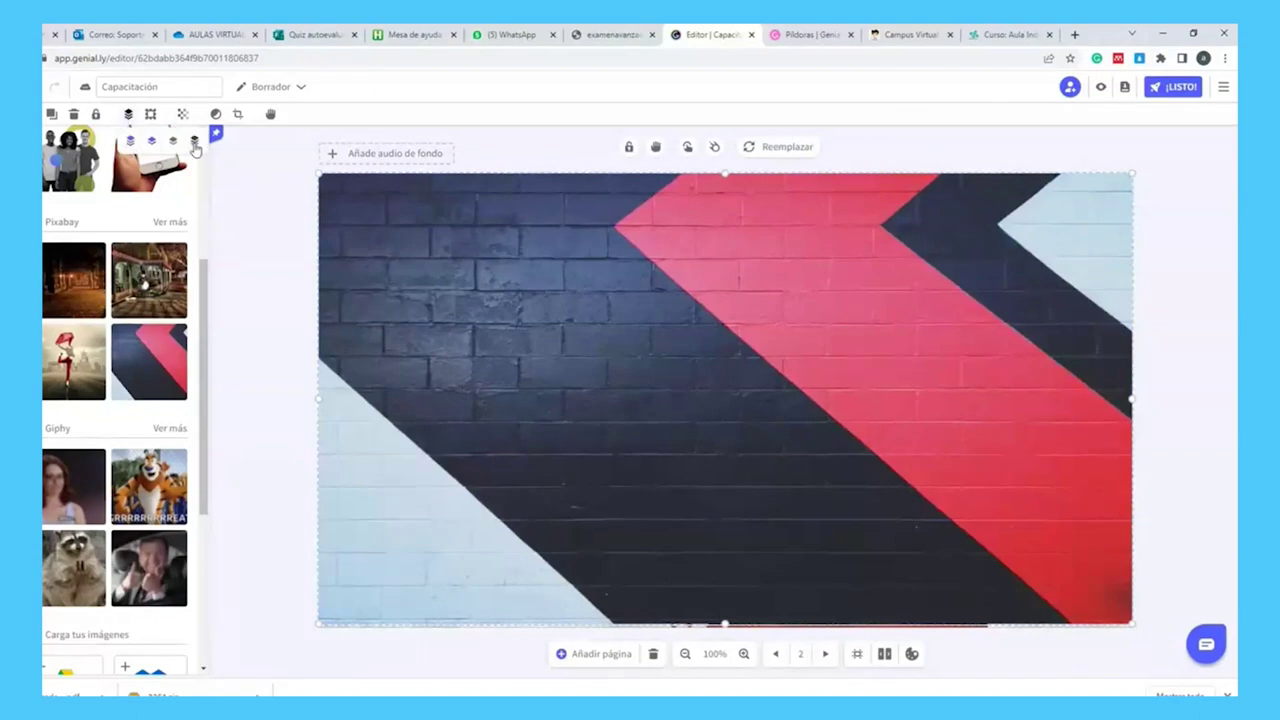
click(195, 143)
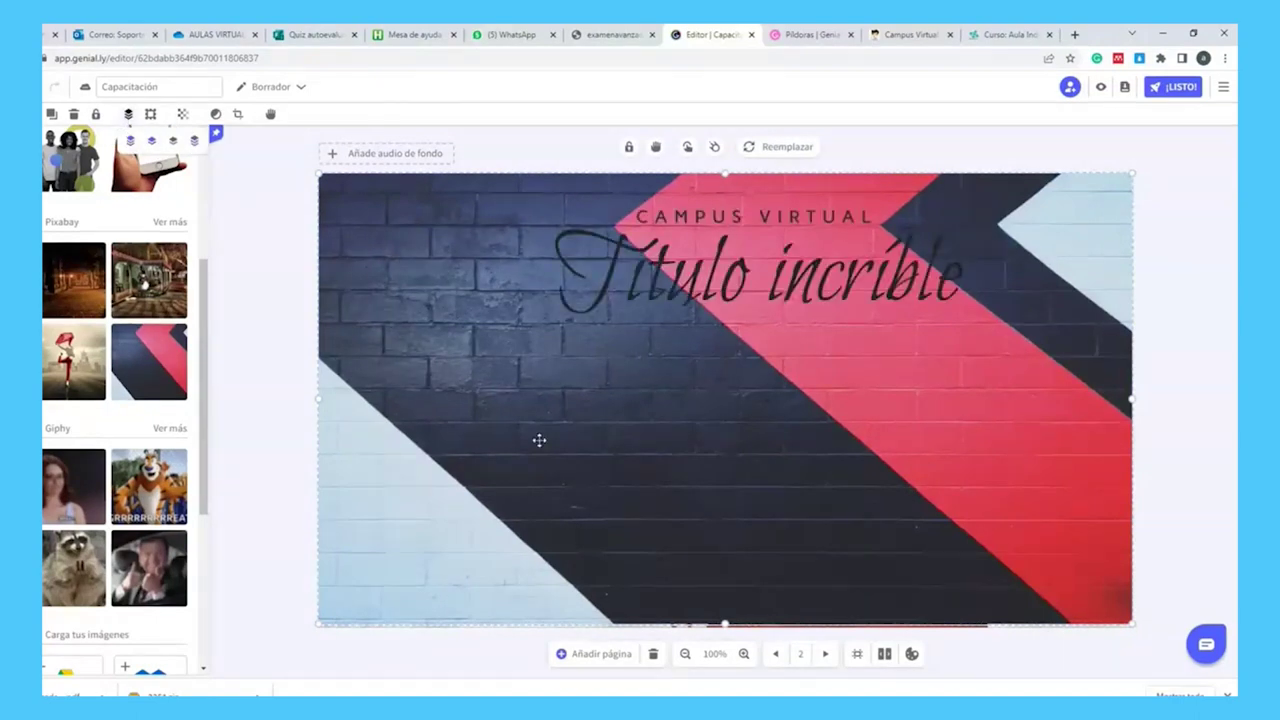
drag(823, 409, 818, 411)
key(Delete)
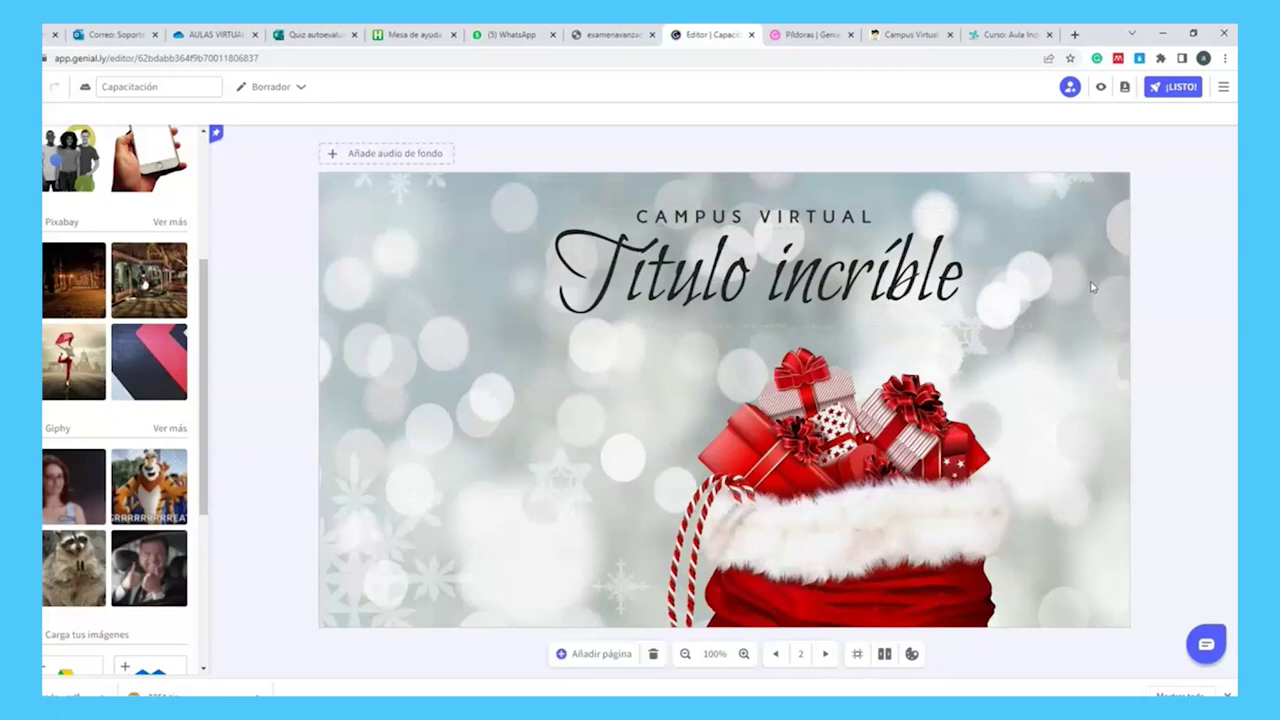
- Browse the full Pixabay background collection and search it for "education"
click(435, 311)
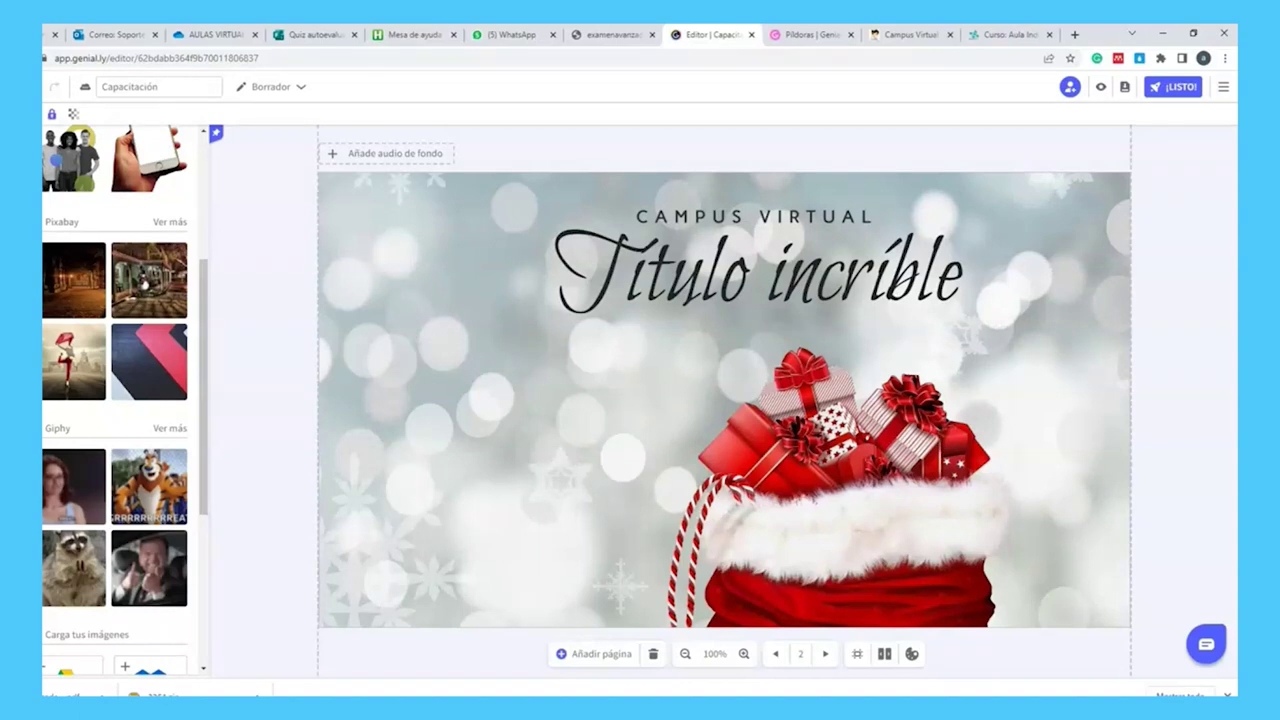
scroll(110, 313, down, 5)
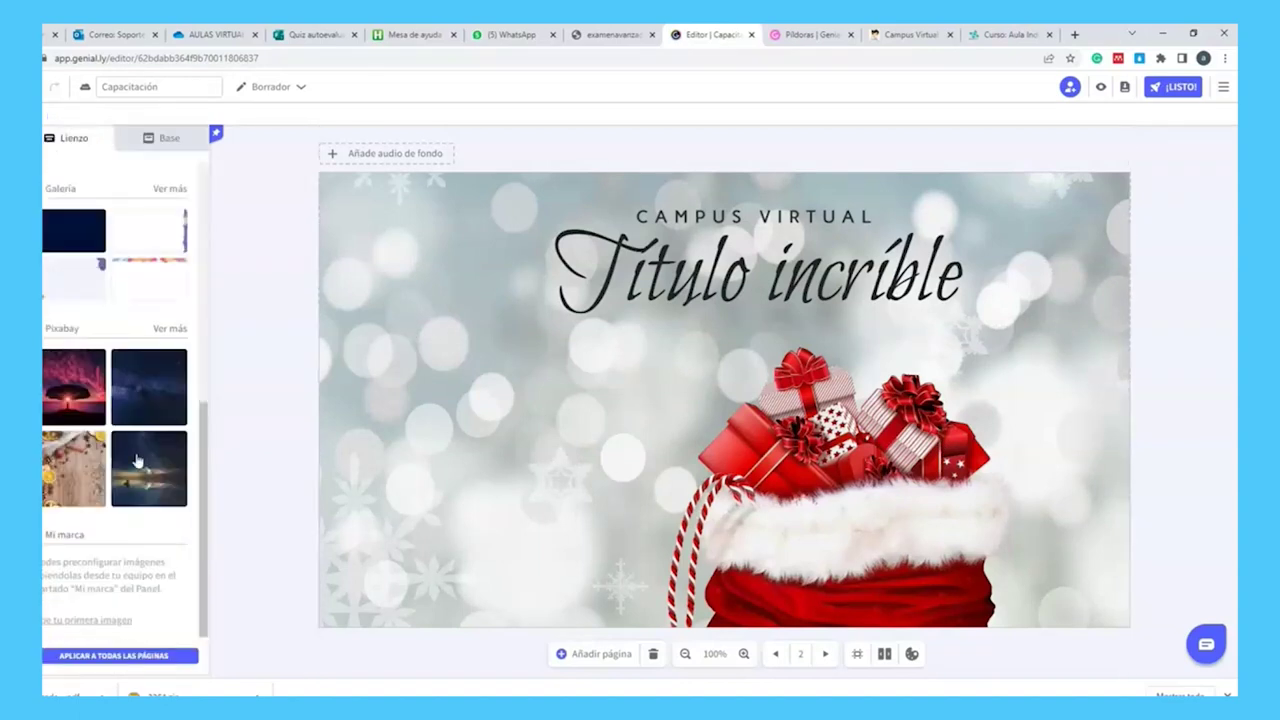
click(166, 333)
scroll(136, 398, down, 5)
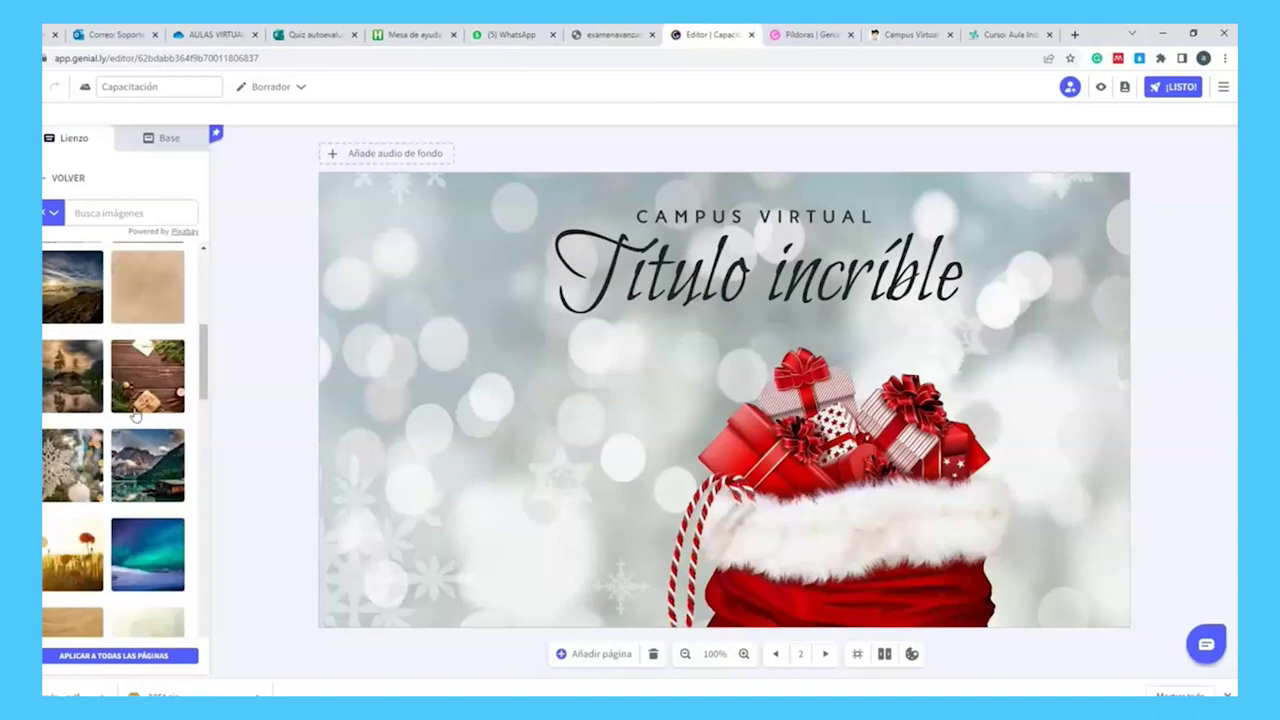
scroll(136, 396, down, 3)
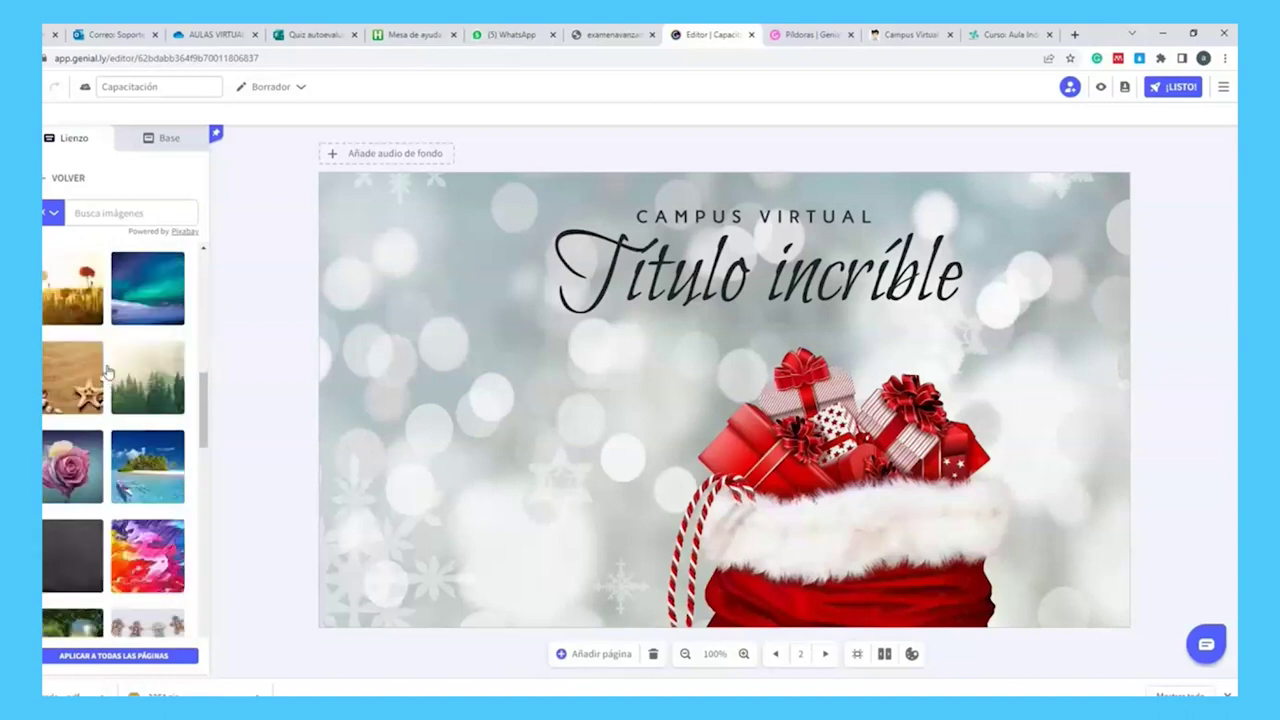
scroll(104, 362, down, 5)
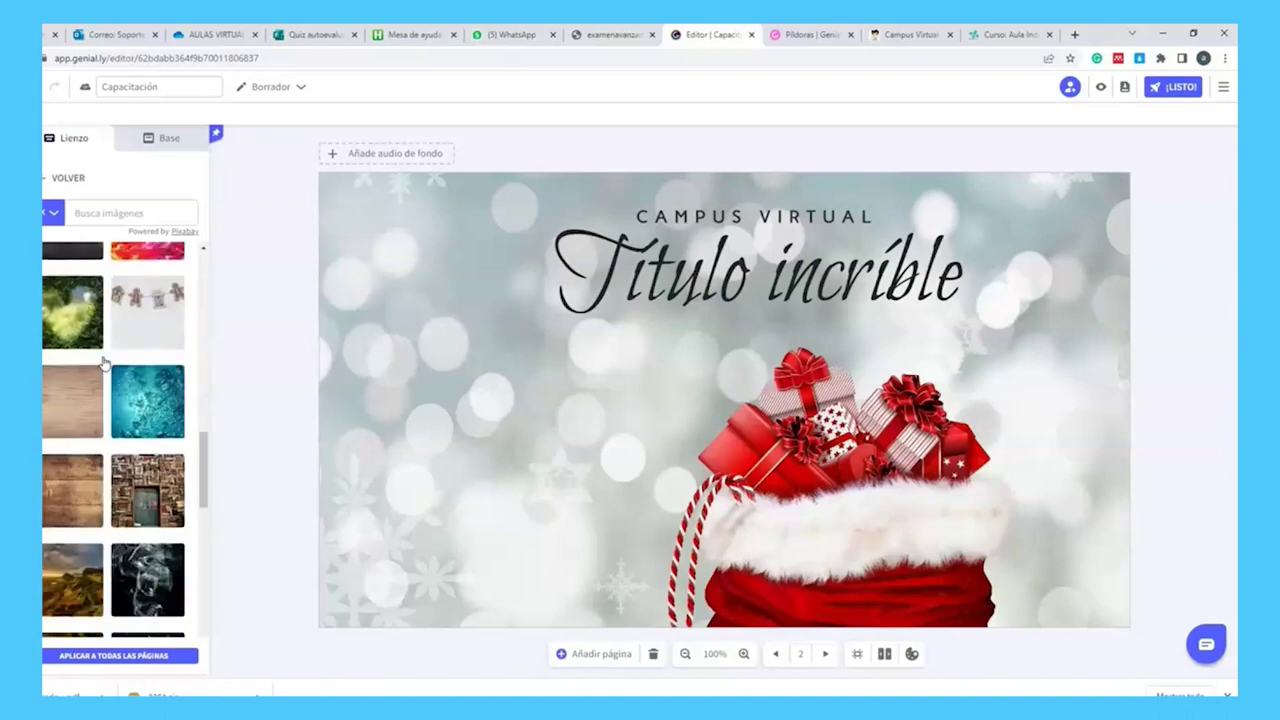
text(education)
key(Return)
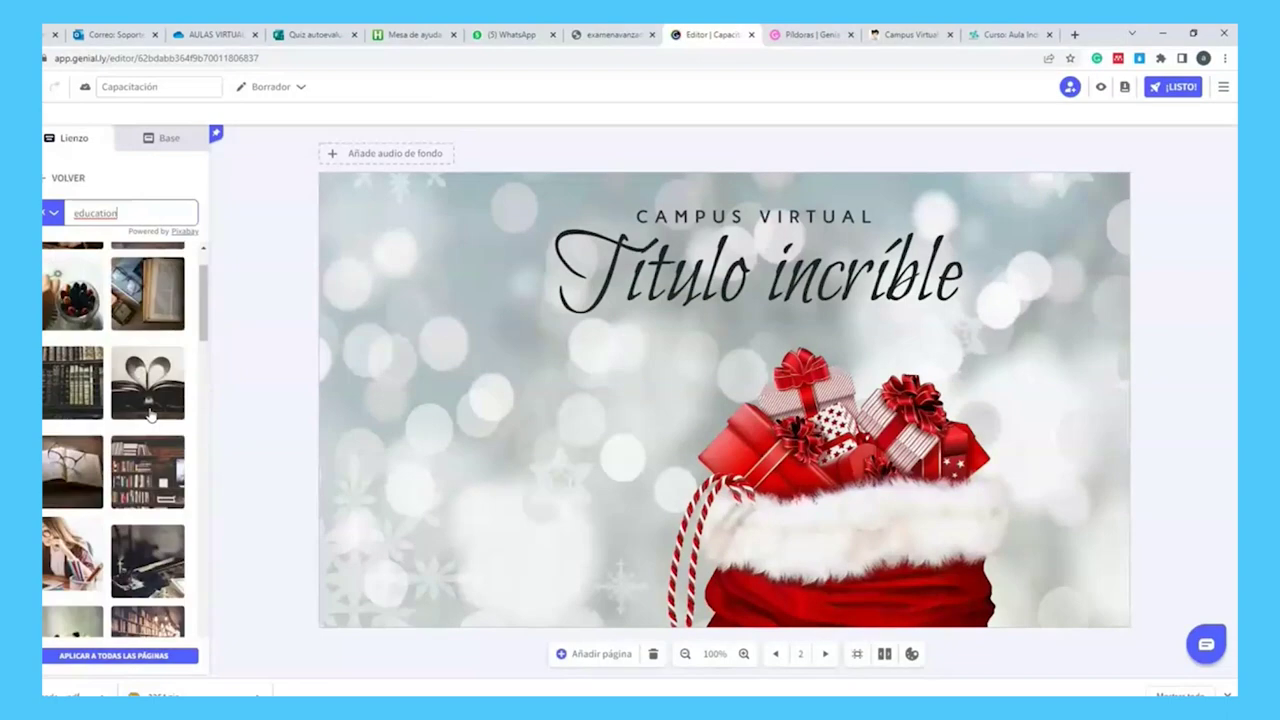
- Apply the photo of the tall stack of books as the background and move the title block to the page's upper left
scroll(128, 340, down, 5)
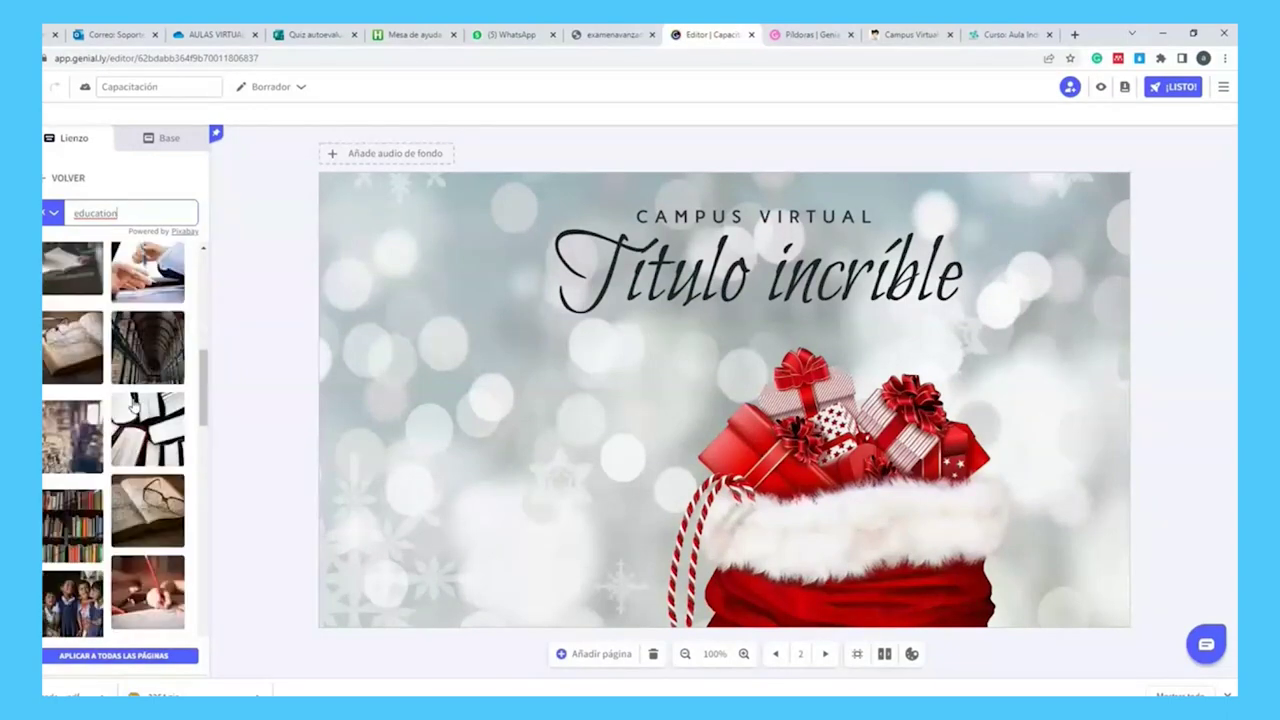
scroll(97, 368, down, 2)
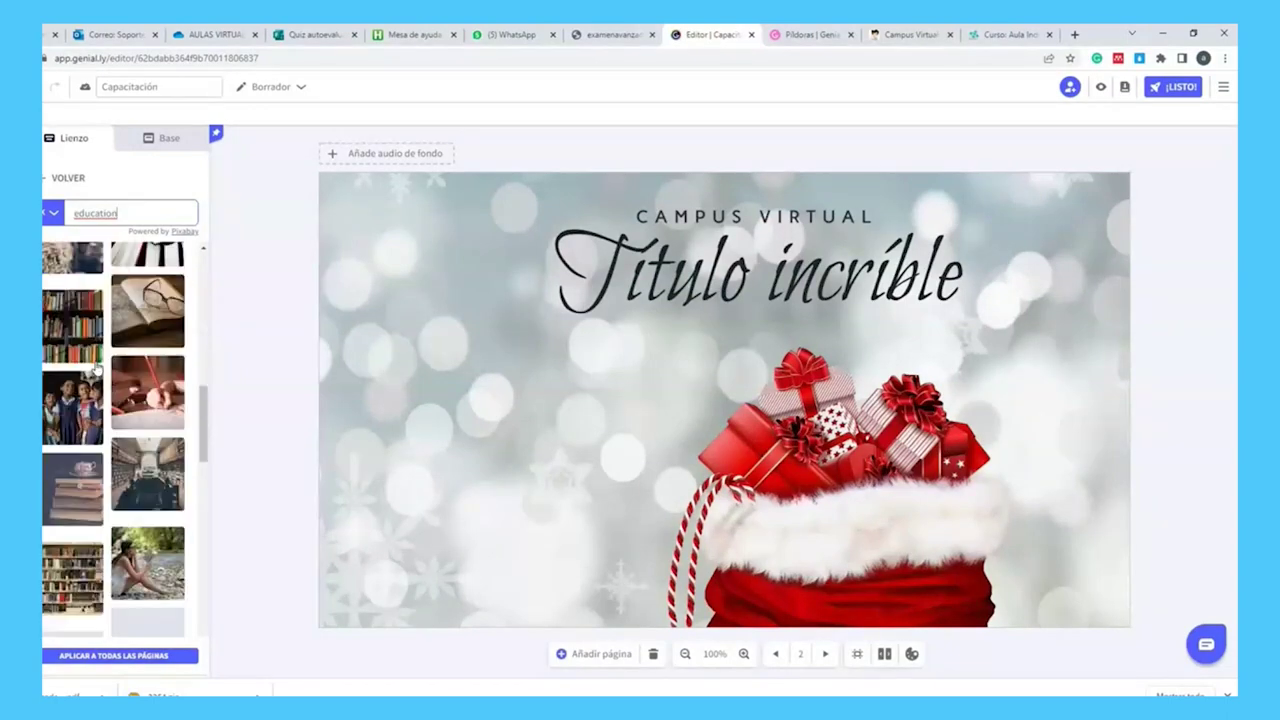
click(97, 368)
drag(735, 289, 569, 274)
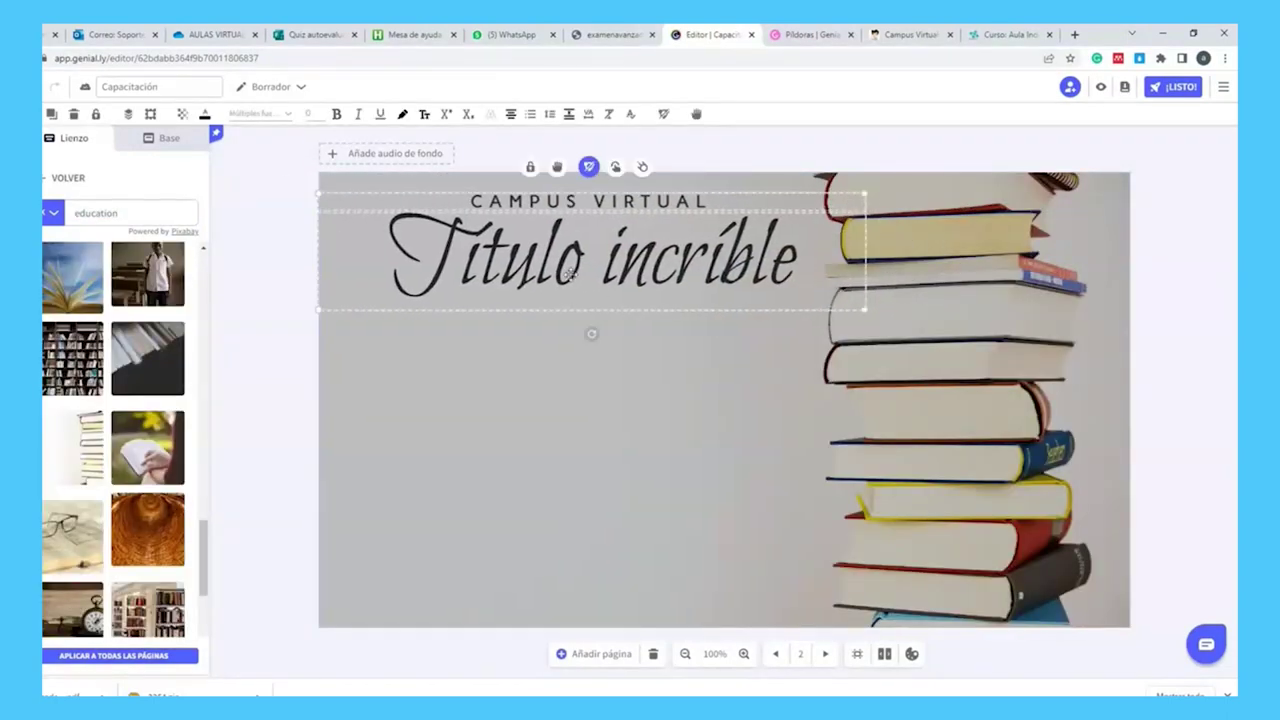
- Replace the placeholder title below CAMPUS VIRTUAL with "Capacitación"
double_click(569, 274)
text(CApacitación)
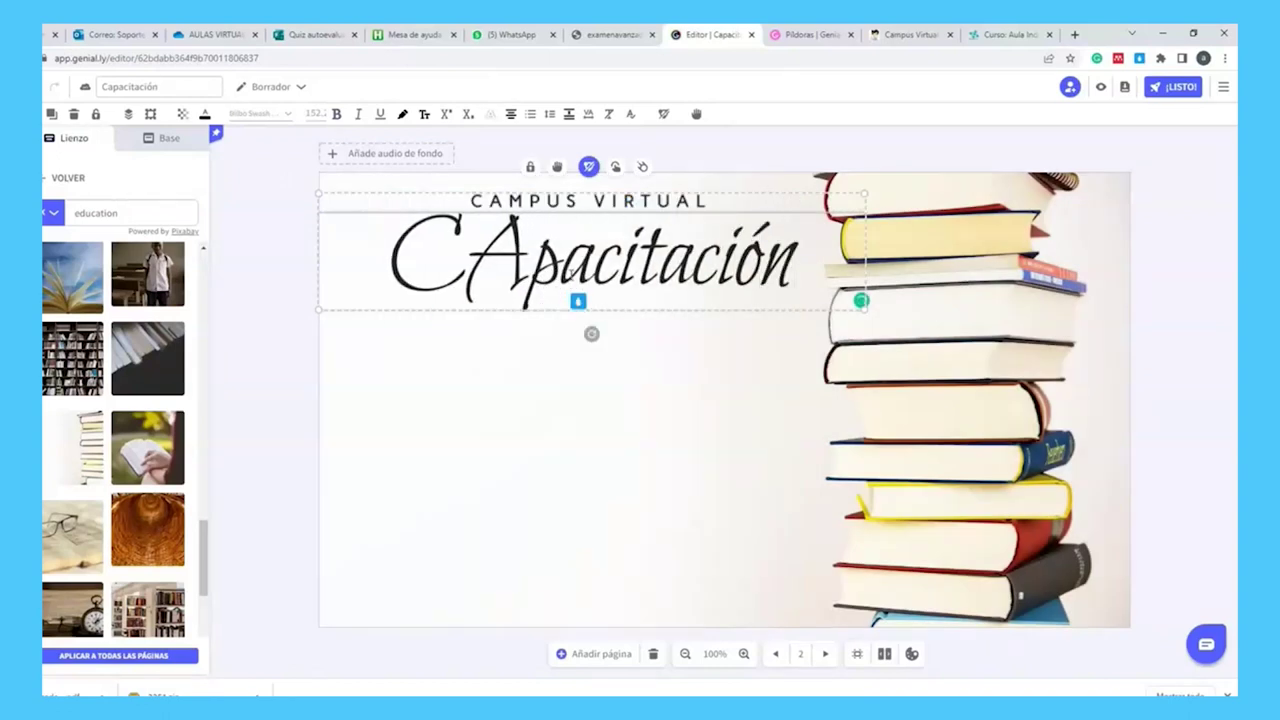
click(528, 245)
key(BackSpace)
text(a)
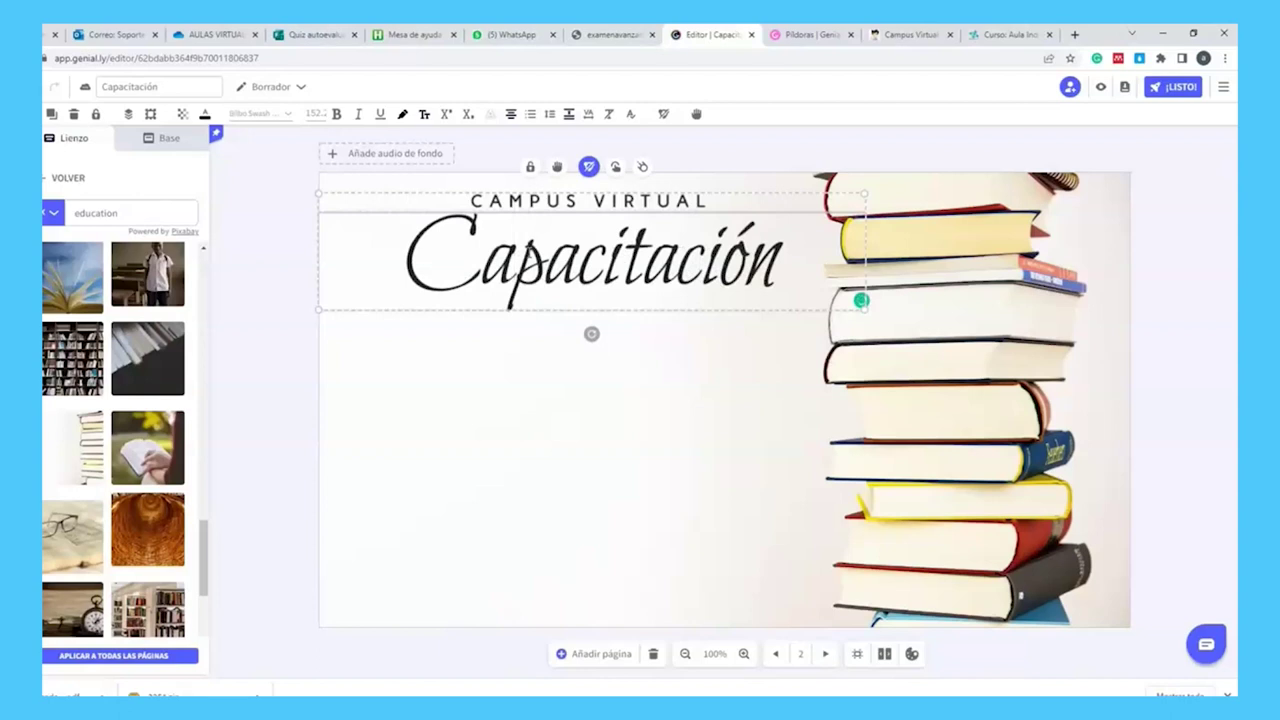
click(1172, 263)
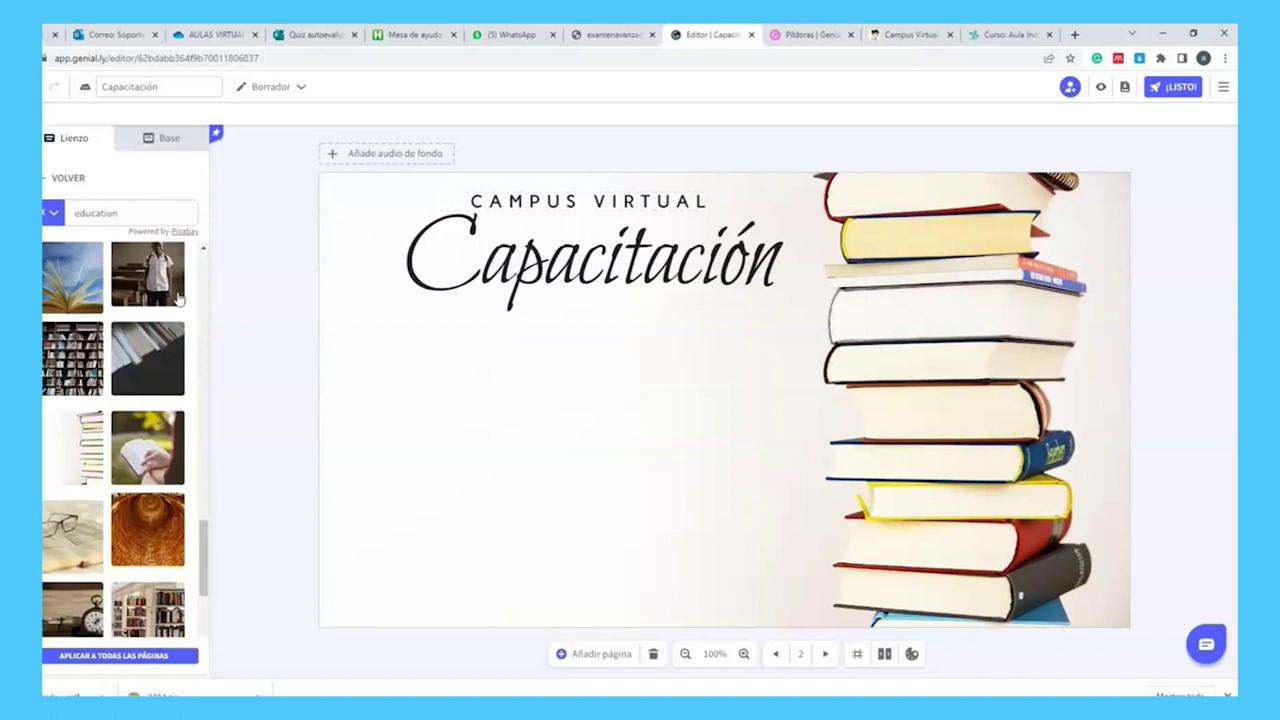
- Leave the background collection and look through the resource library from icons down to silhouettes
click(68, 178)
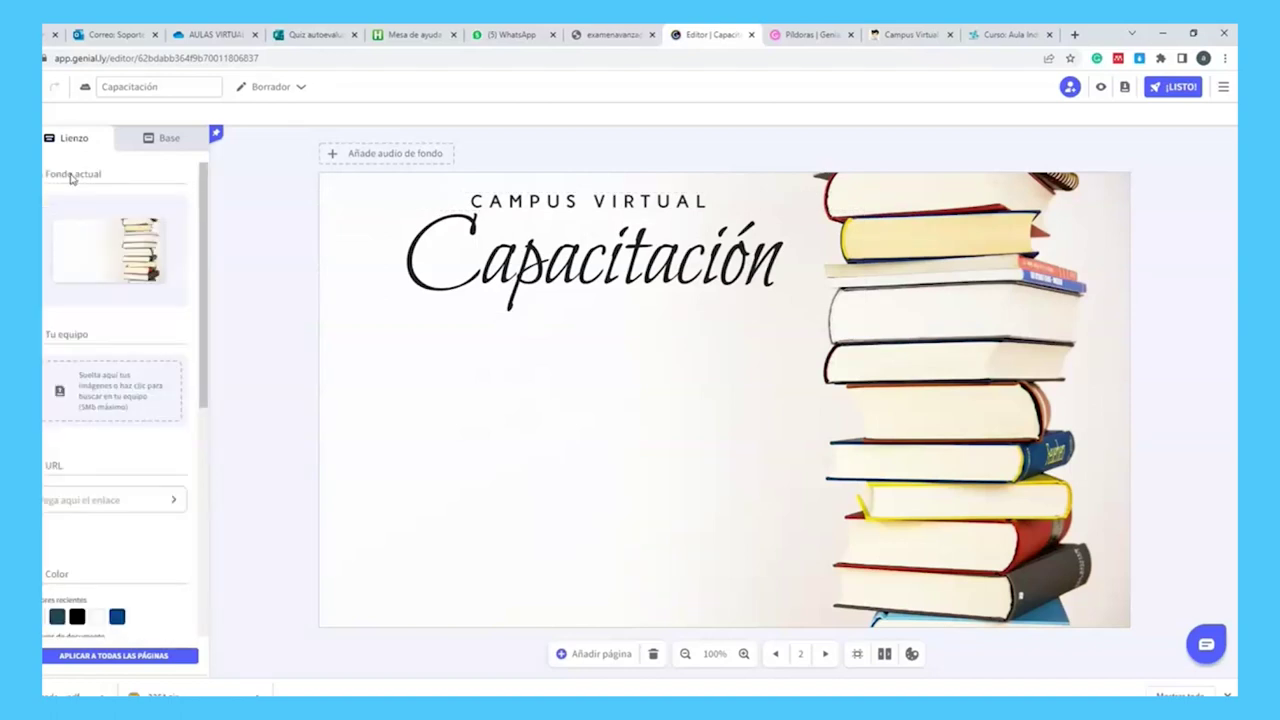
click(139, 258)
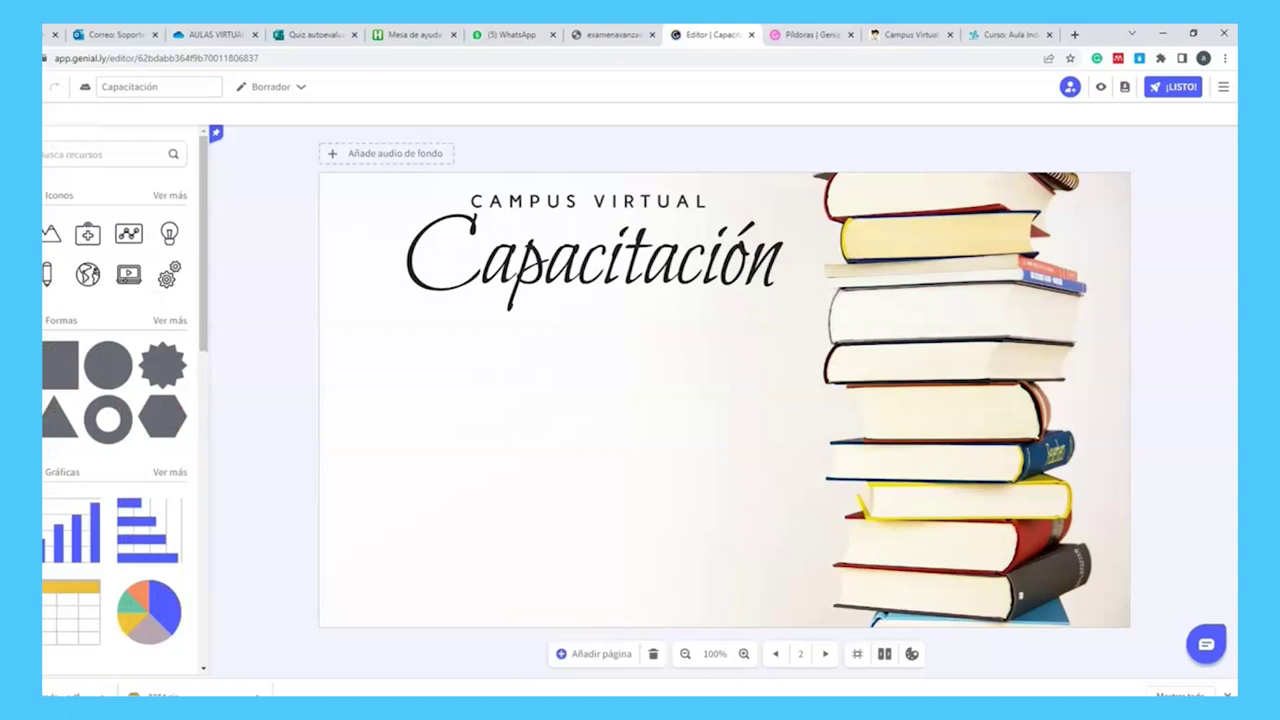
scroll(70, 320, down, 3)
scroll(61, 343, down, 6)
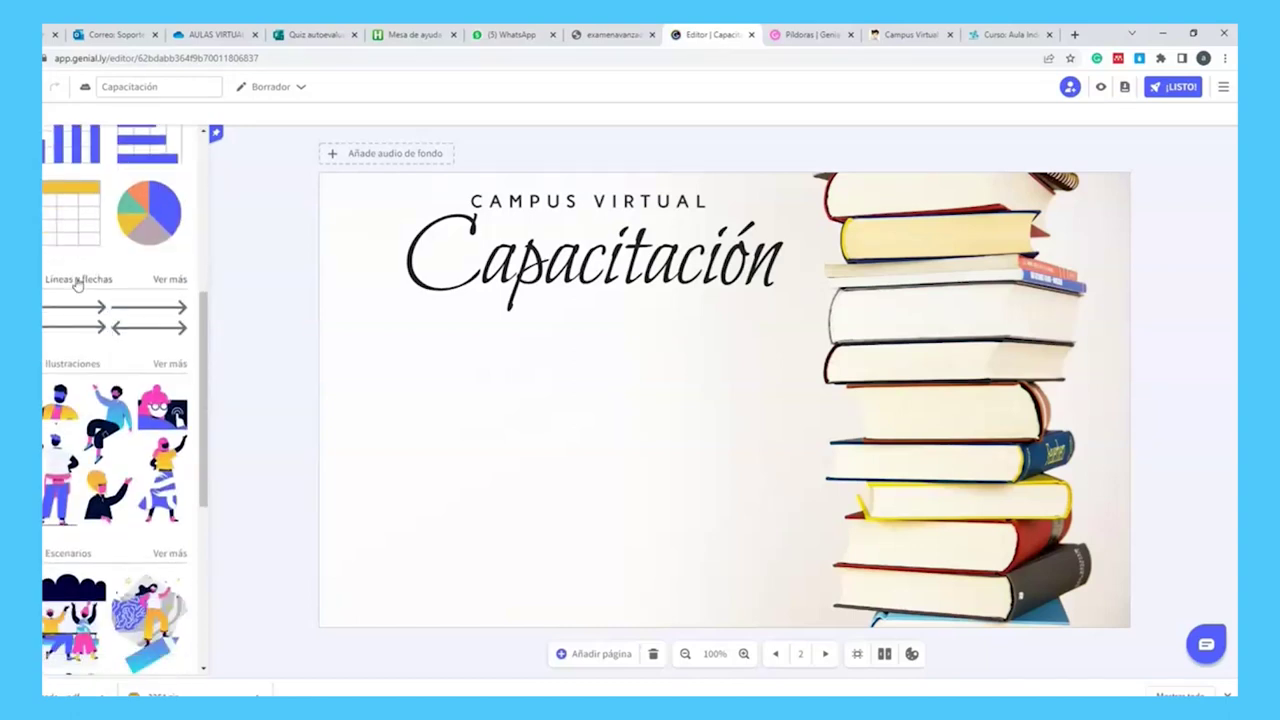
scroll(81, 380, down, 5)
scroll(100, 420, down, 4)
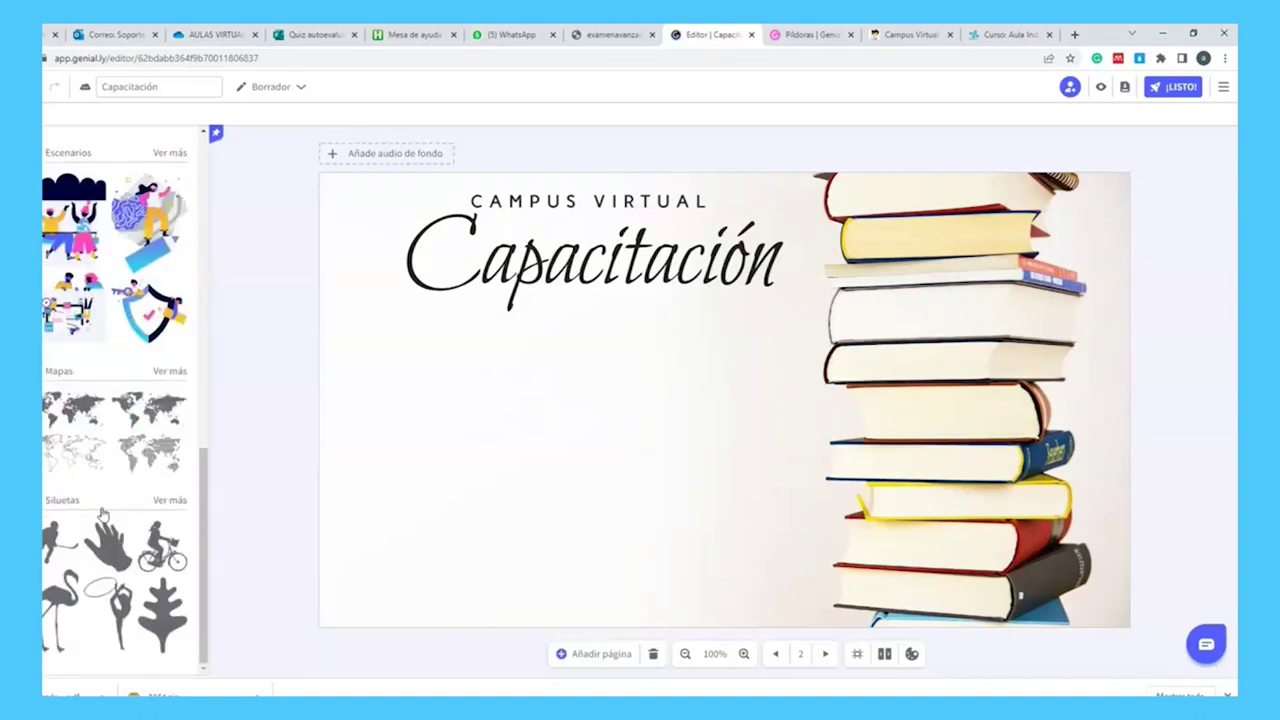
scroll(98, 482, up, 14)
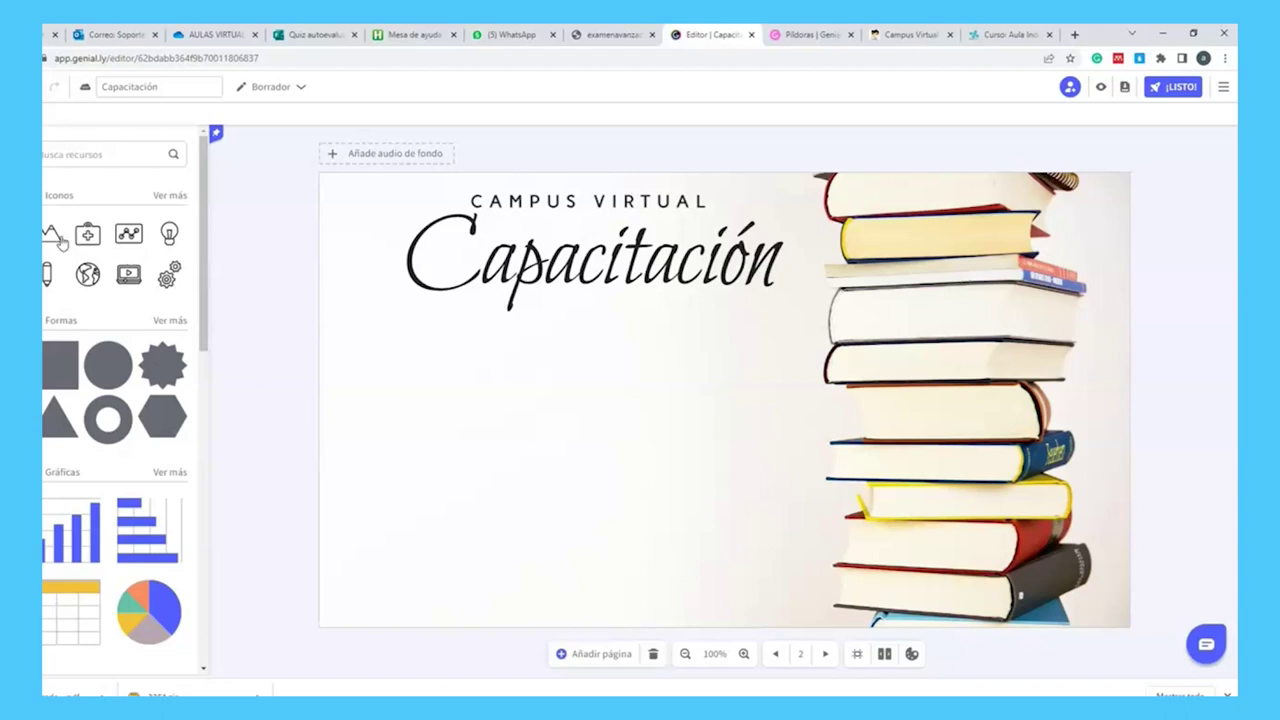
- Insert the laptop video icon in the page's lower left corner and the gears icon beside the lower part of the book stack
click(124, 276)
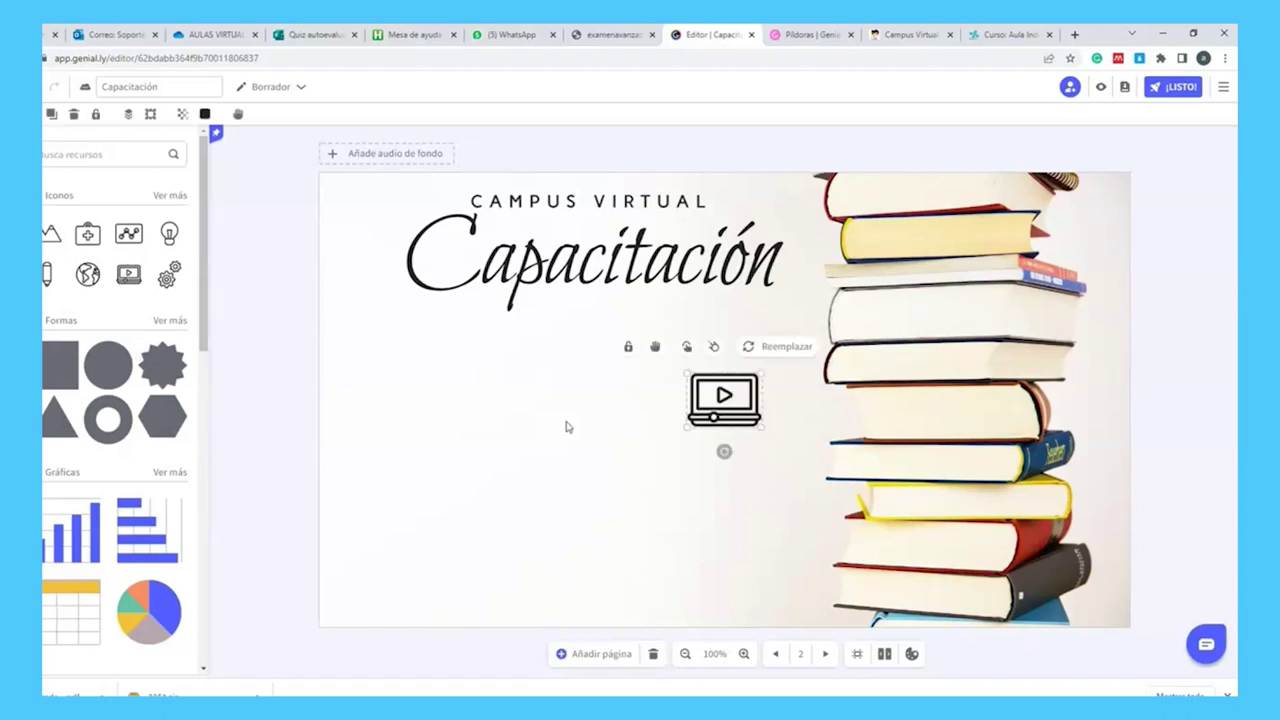
drag(757, 444, 383, 565)
click(167, 274)
- Insert a data table from the charts resources and move it left, below the title
scroll(120, 400, down, 5)
click(88, 415)
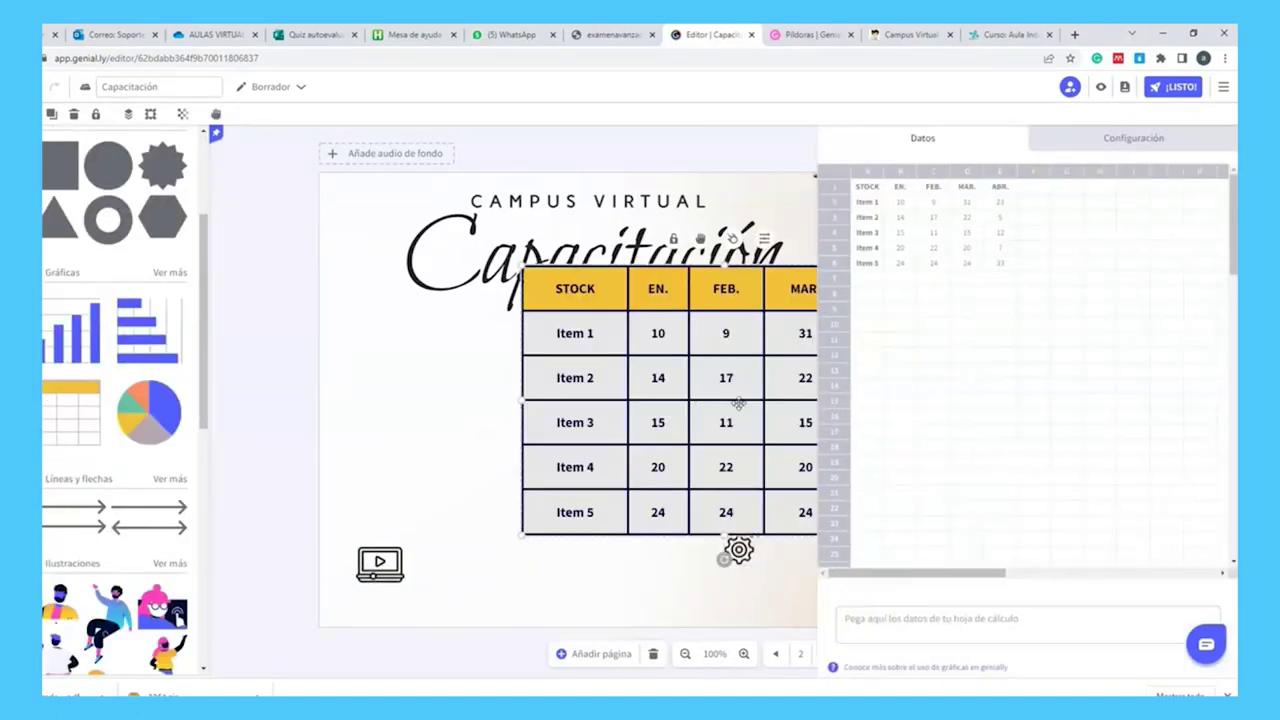
drag(644, 293, 503, 287)
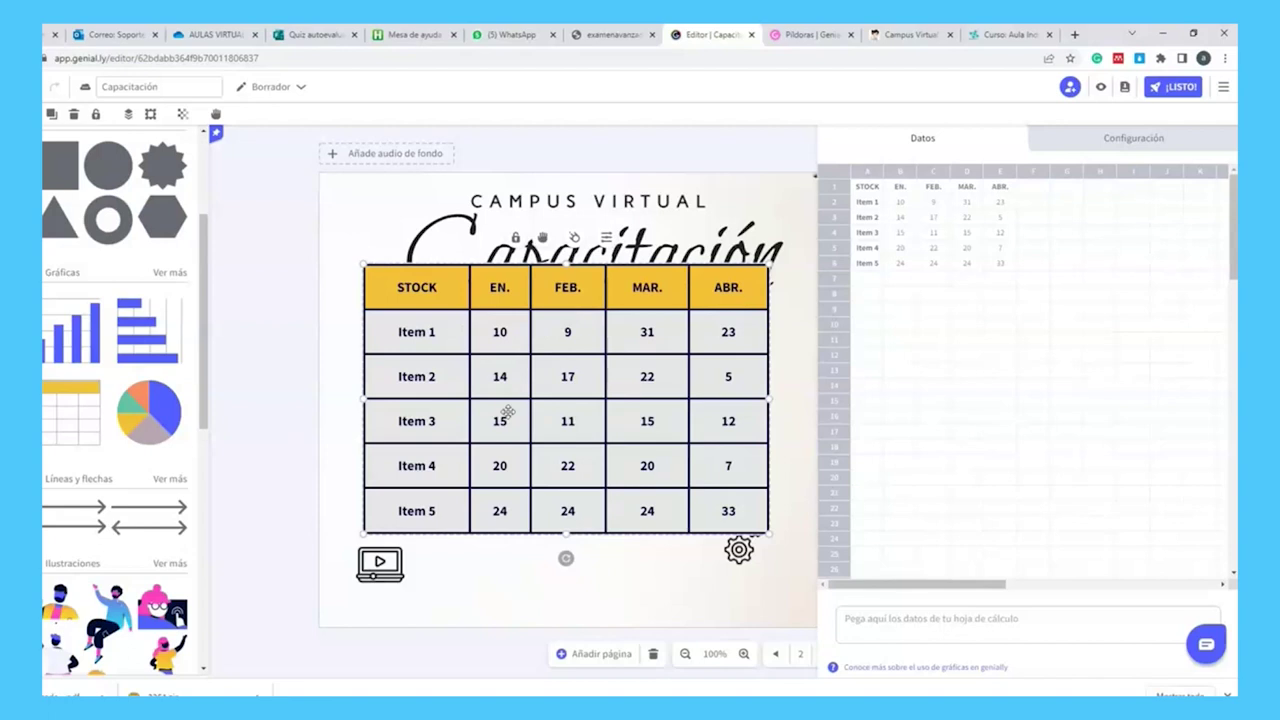
- Change the table's first header cell to "Variable" and delete the table from the page
click(871, 185)
double_click(871, 185)
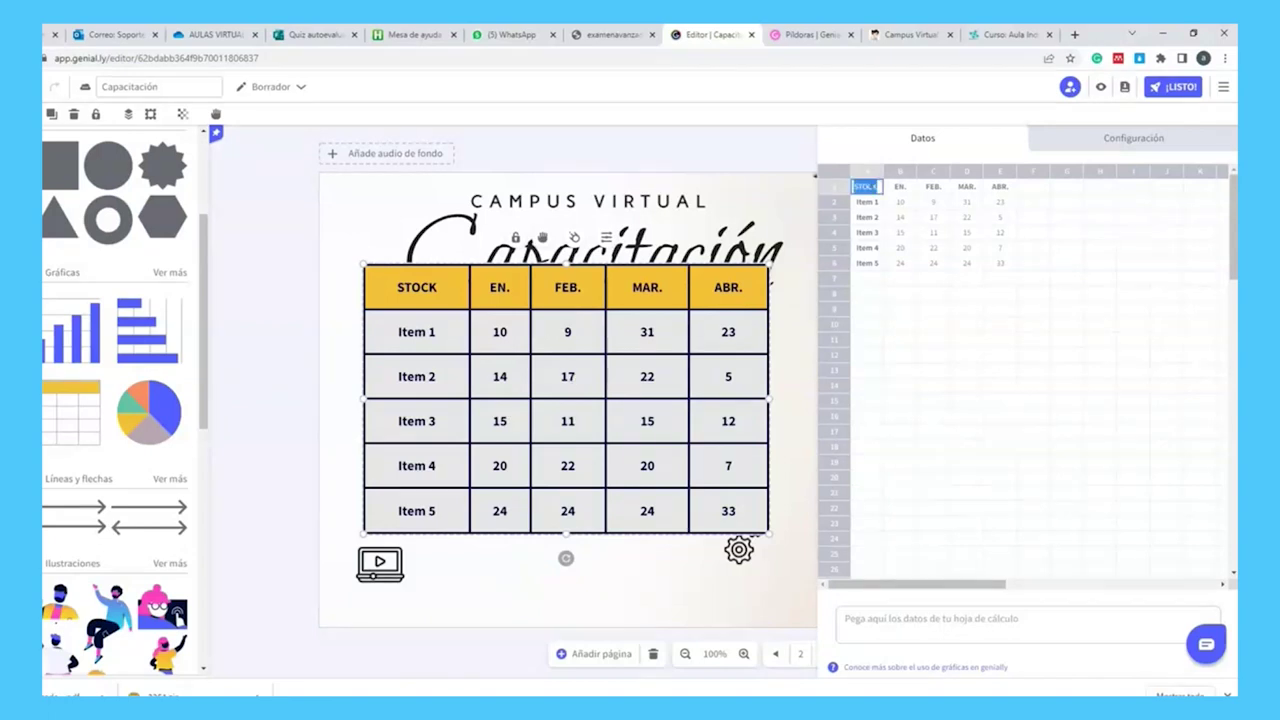
text(Variable)
key(Return)
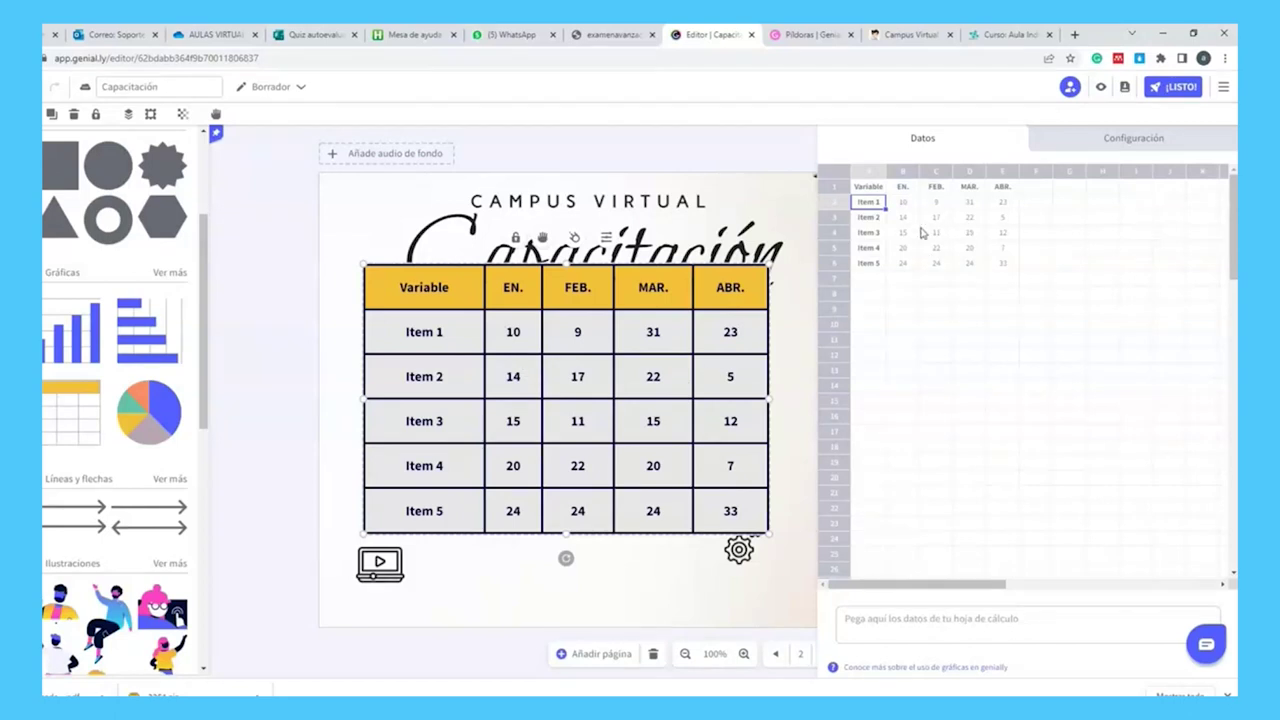
click(427, 291)
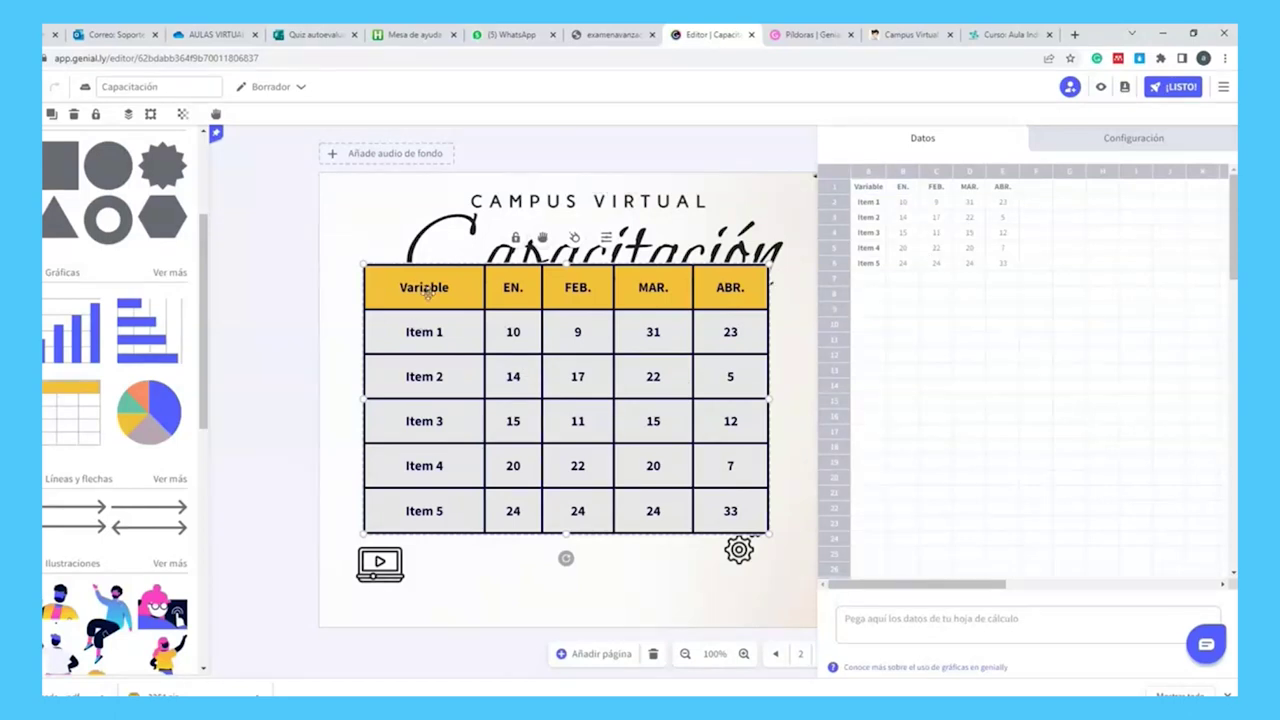
key(Delete)
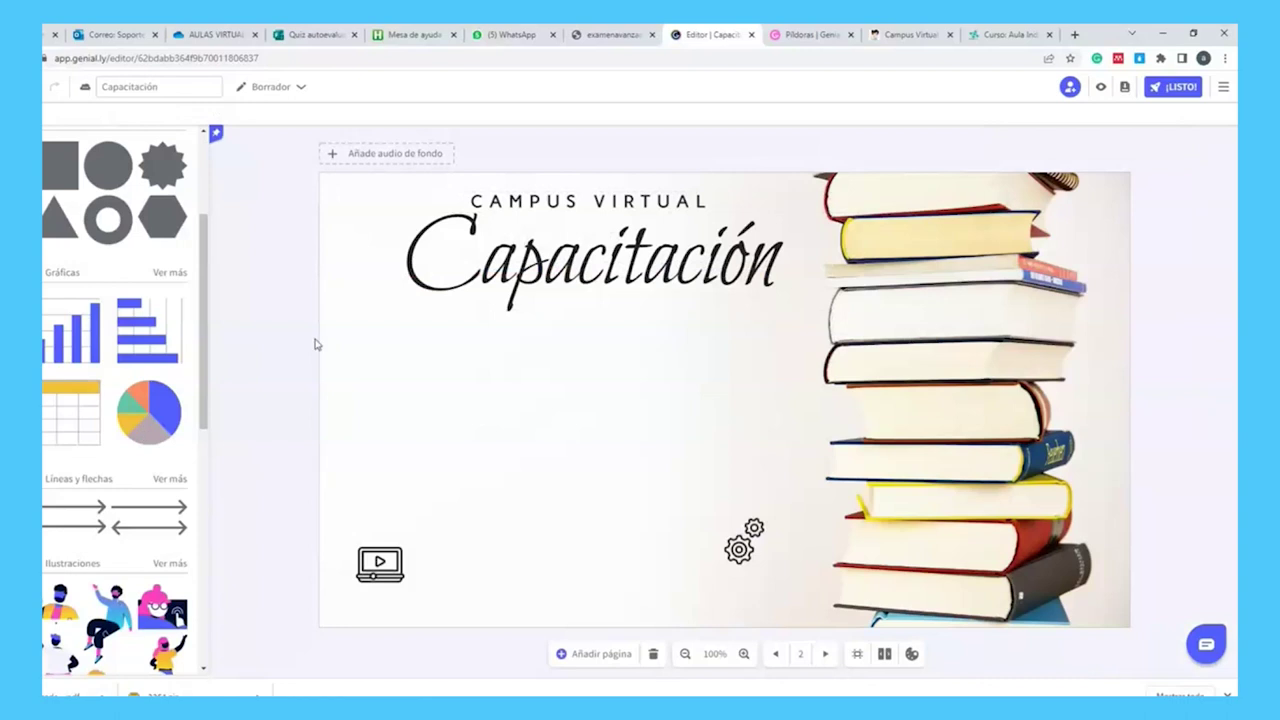
- Insert a pie chart and rename its first item to "Libros"
click(155, 410)
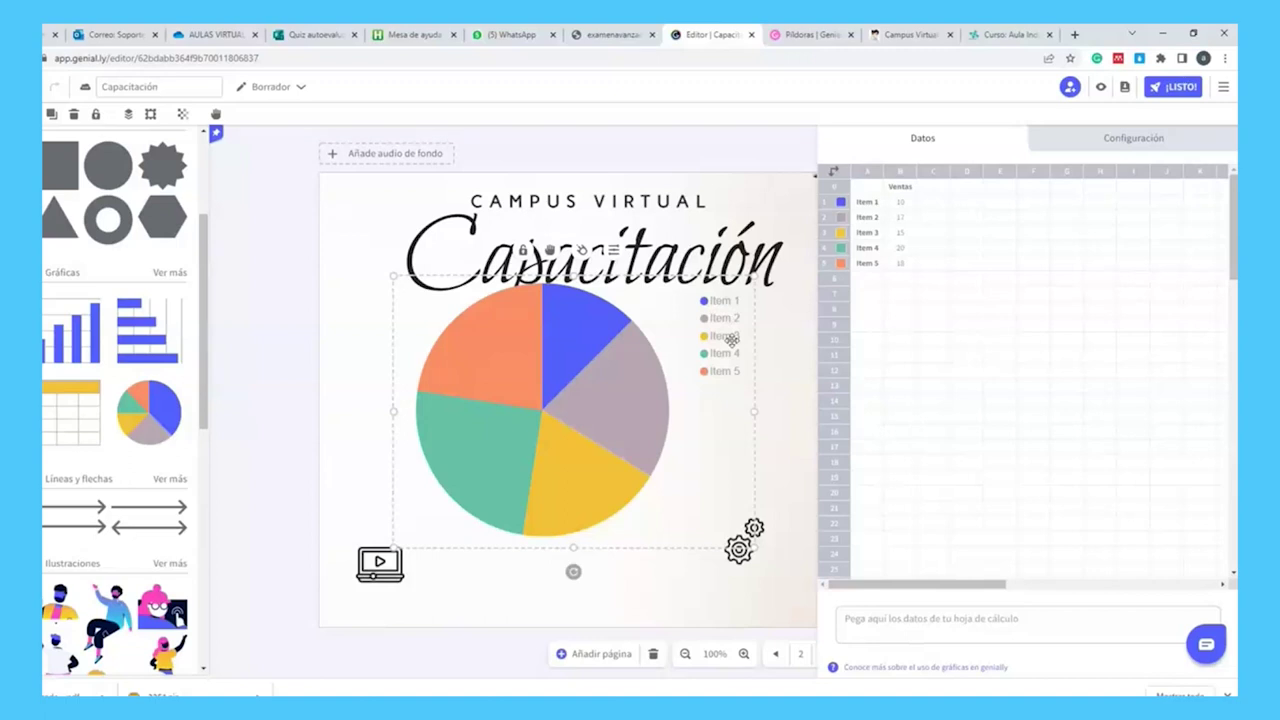
click(875, 203)
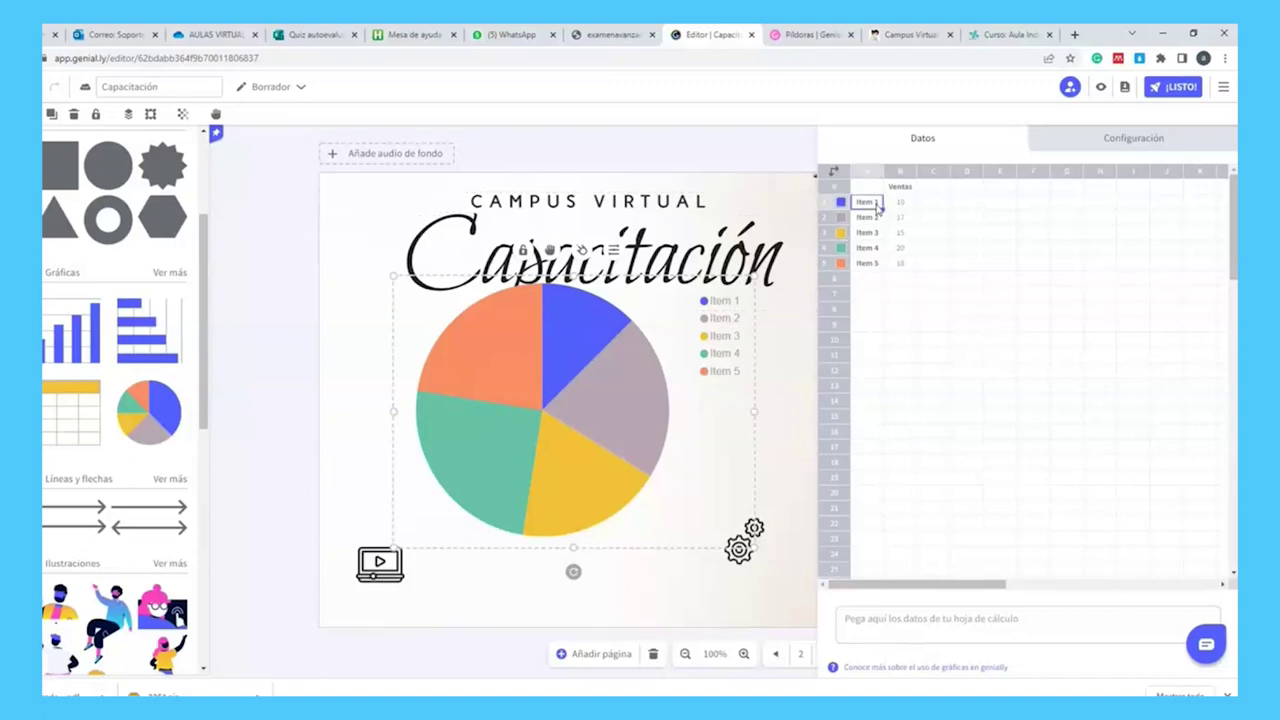
text(Libros)
click(692, 364)
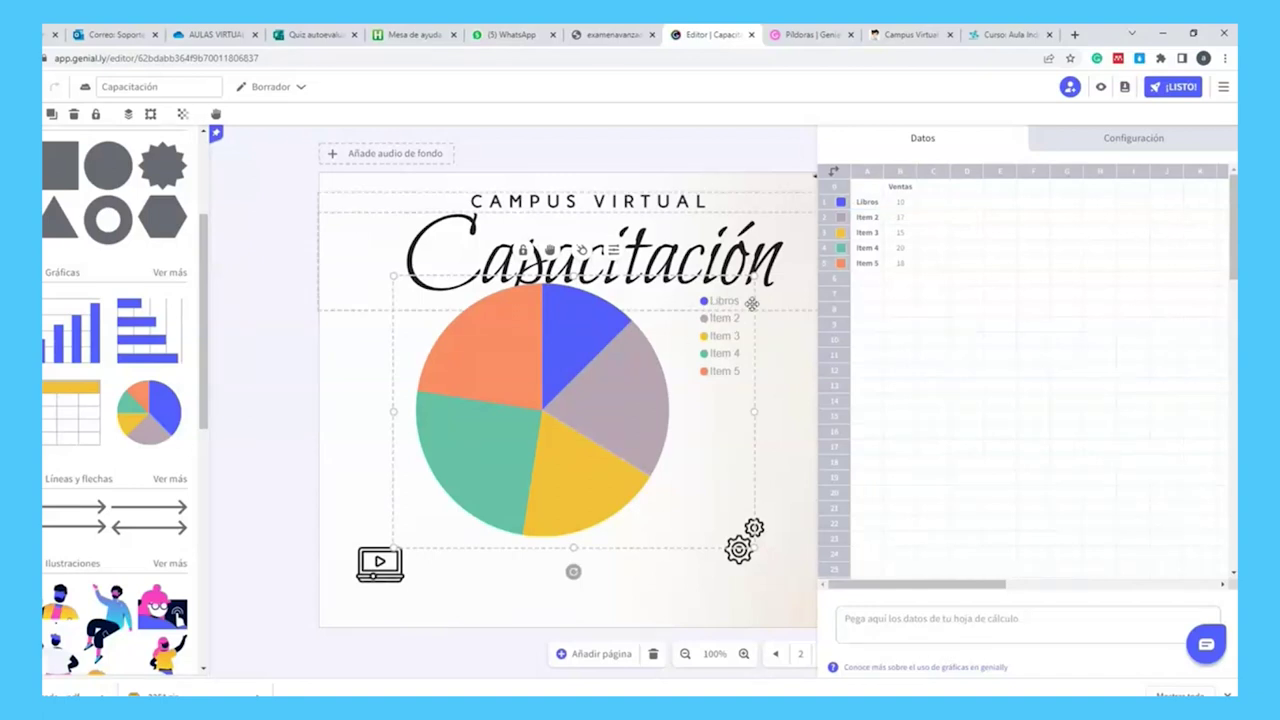
- Try several colour palettes on the pie chart, ending with the yellow one
click(1142, 140)
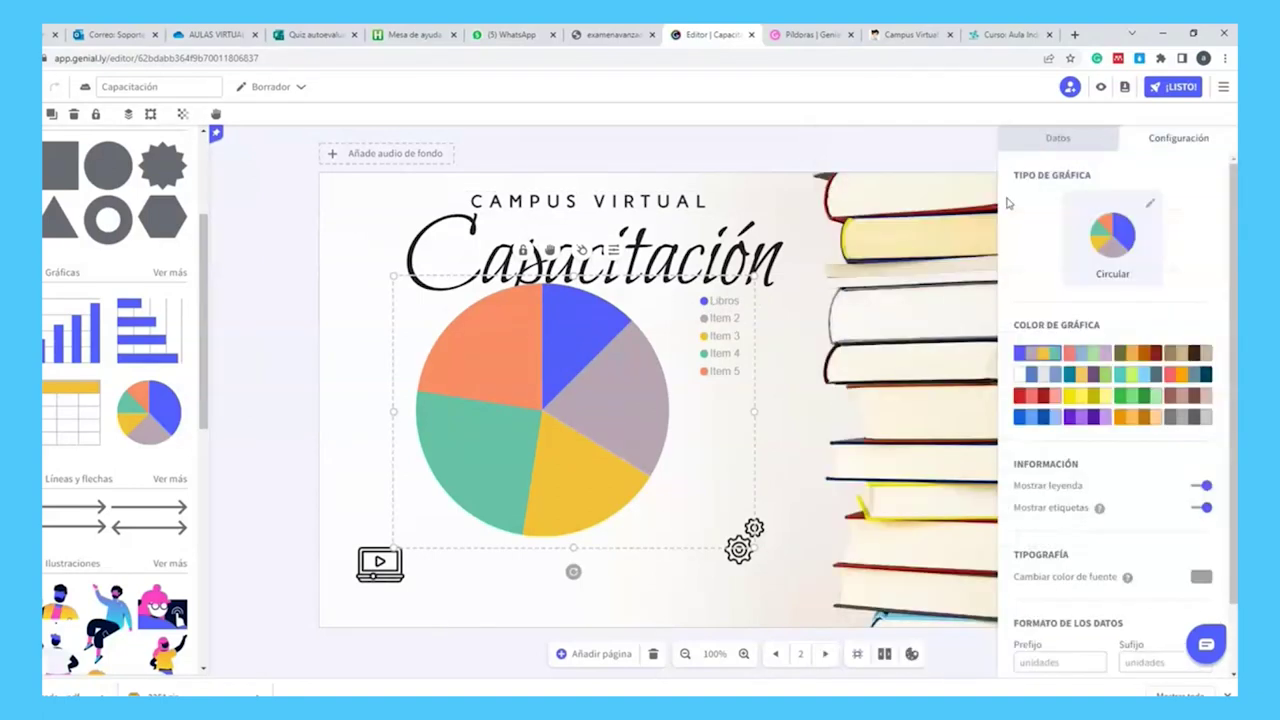
click(1087, 358)
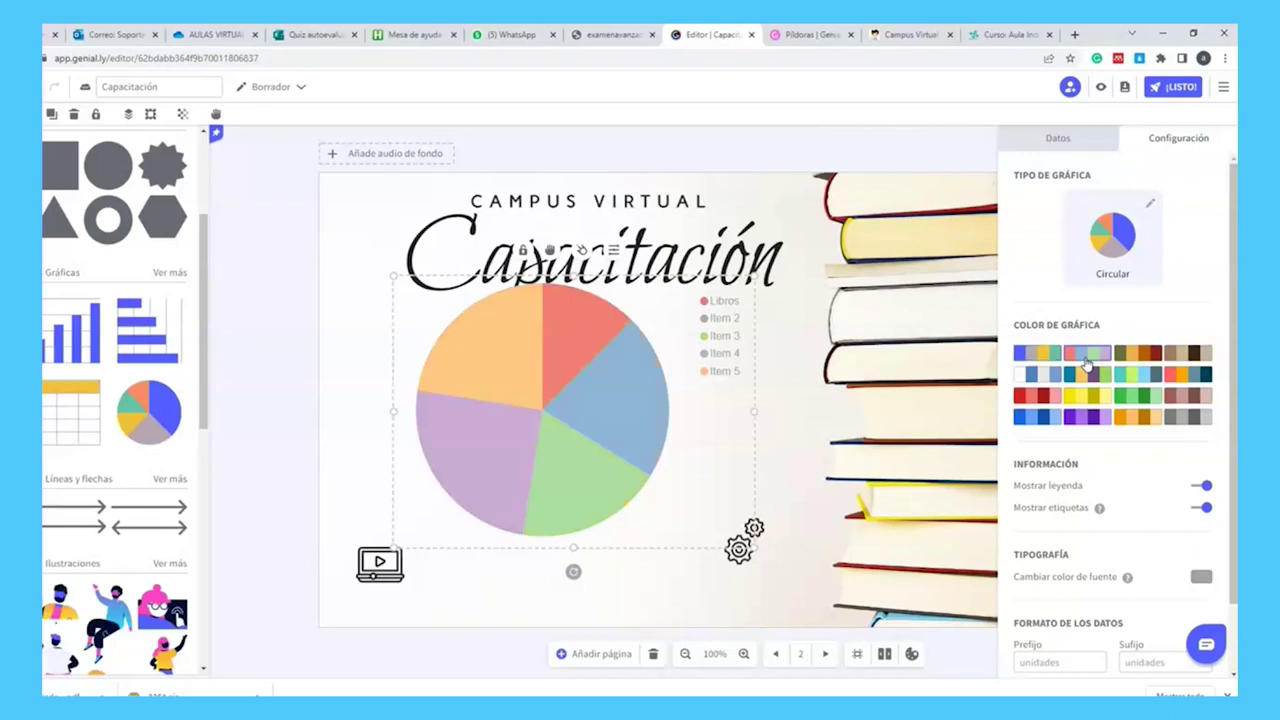
click(1088, 375)
click(1095, 400)
scroll(1095, 403, down, 2)
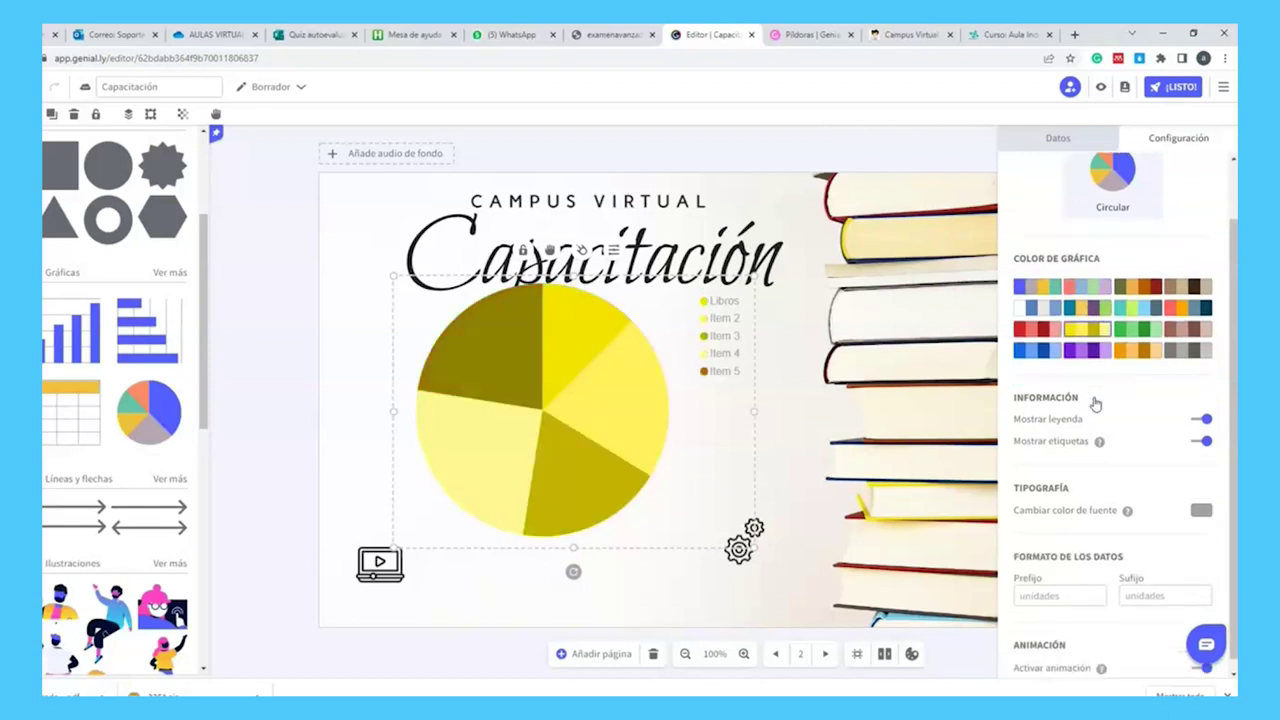
- Switch the pie chart's legend and labels off and on again, and delete the chart
click(1202, 408)
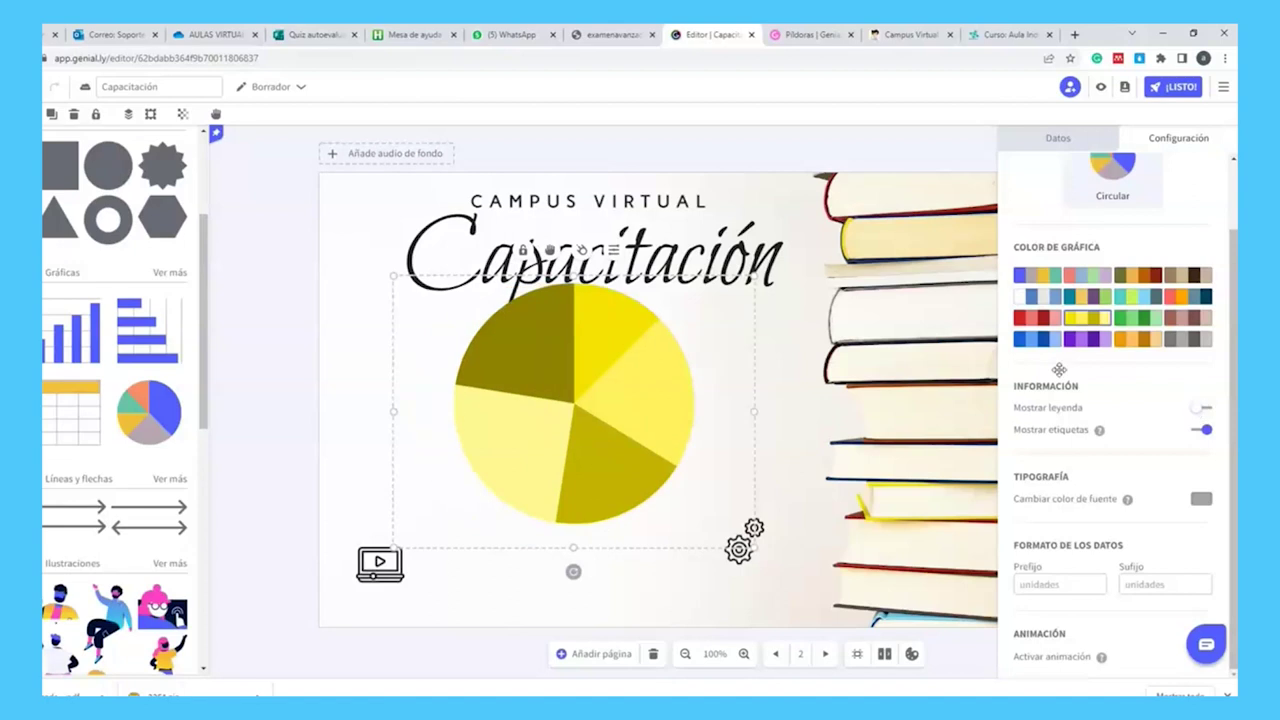
click(1203, 408)
click(1204, 430)
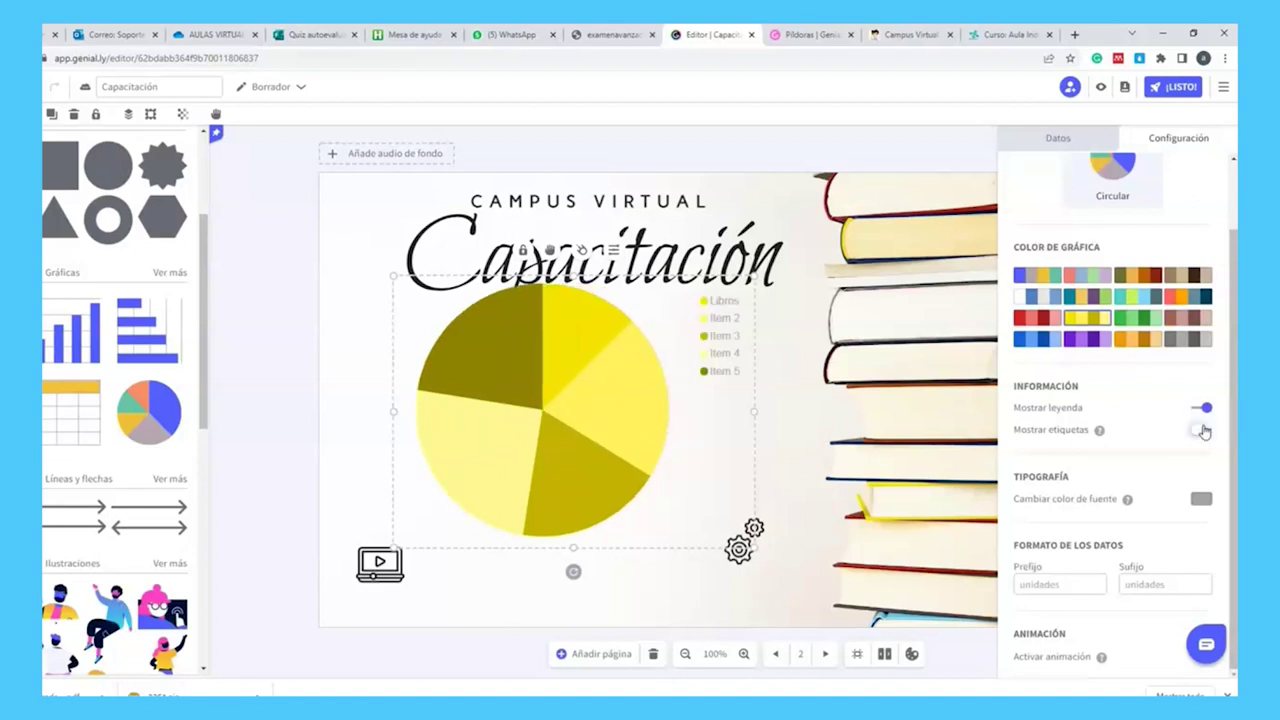
click(1204, 430)
scroll(1089, 384, up, 2)
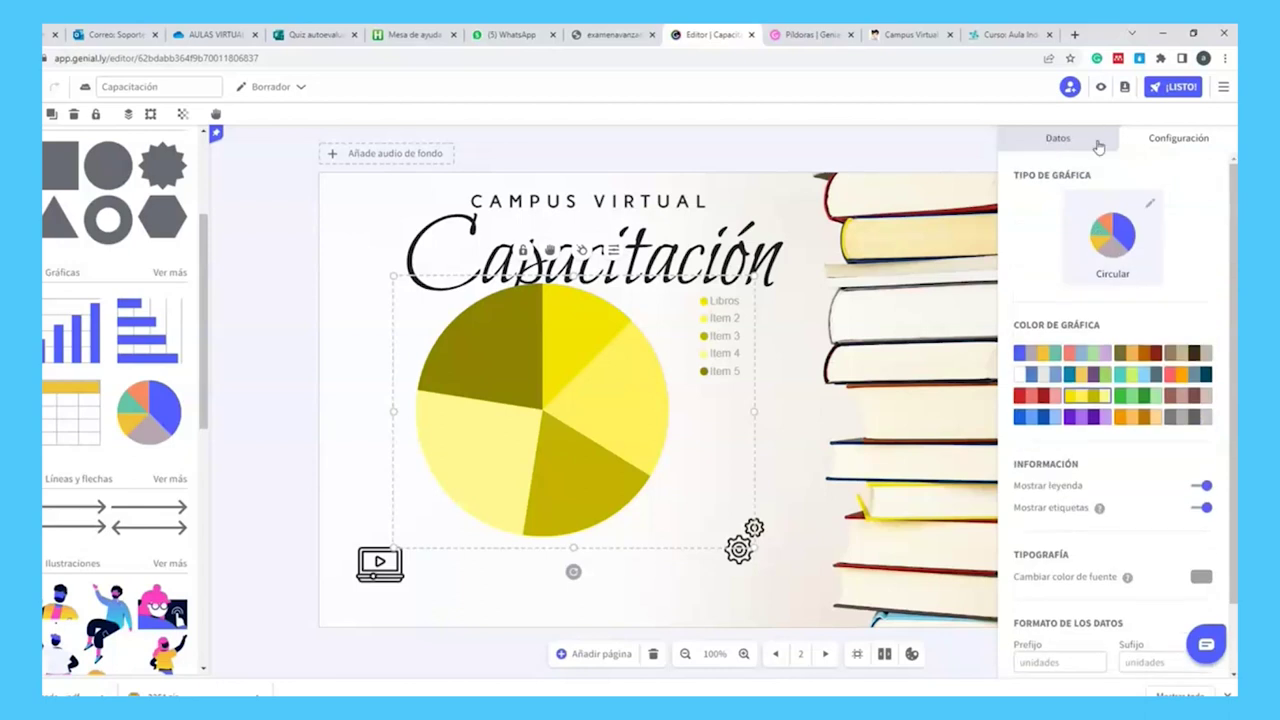
key(Delete)
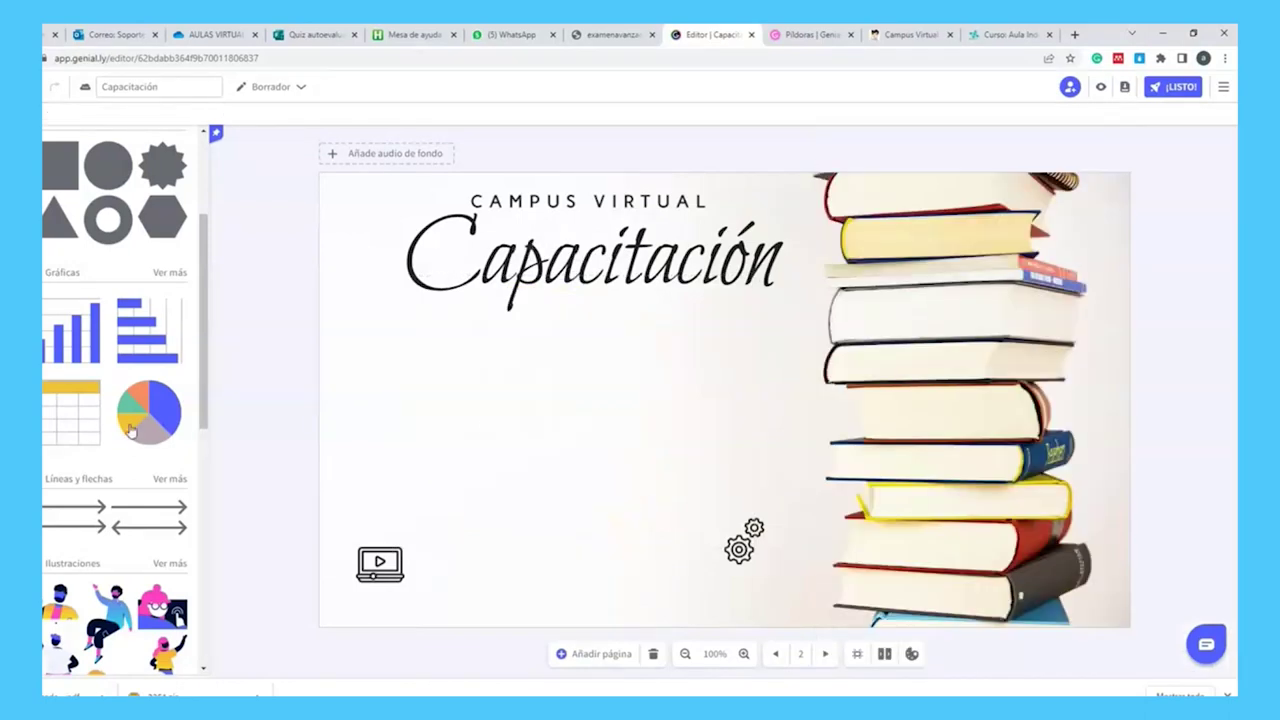
- Insert the illustration of the seated person with a raised arm and place it against the edge of the book stack
scroll(123, 428, down, 5)
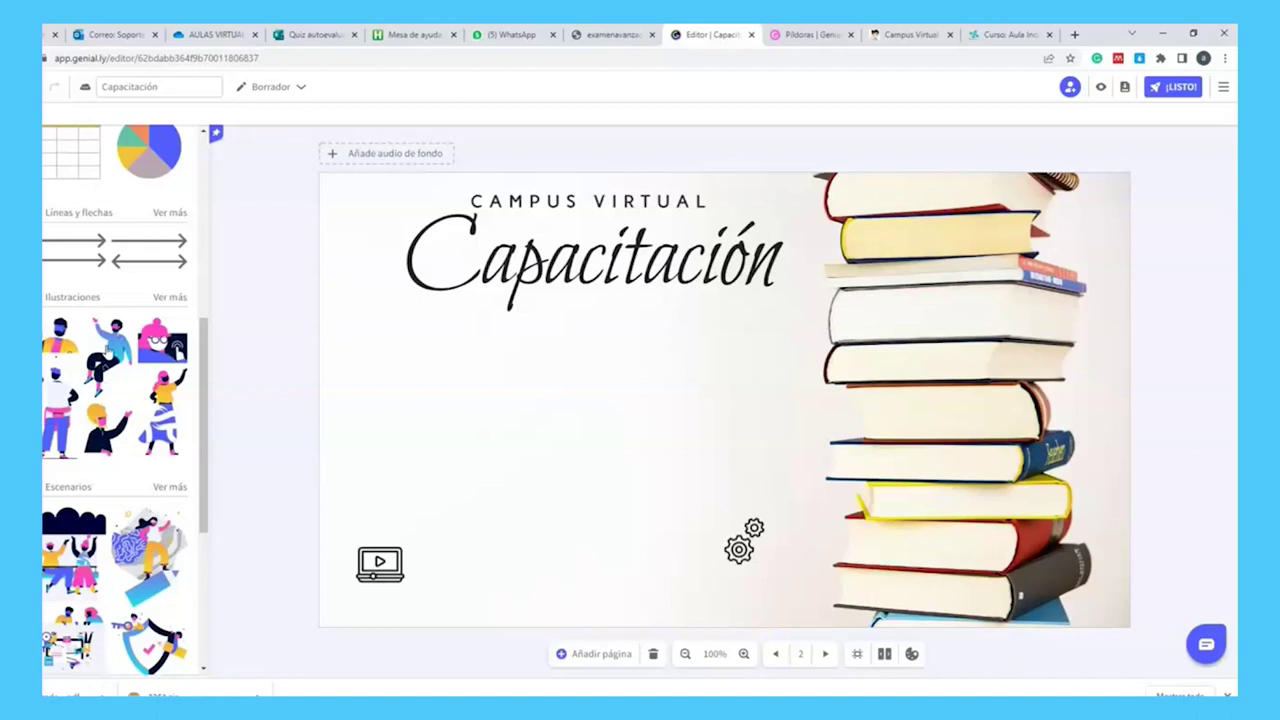
click(104, 352)
drag(723, 393, 852, 417)
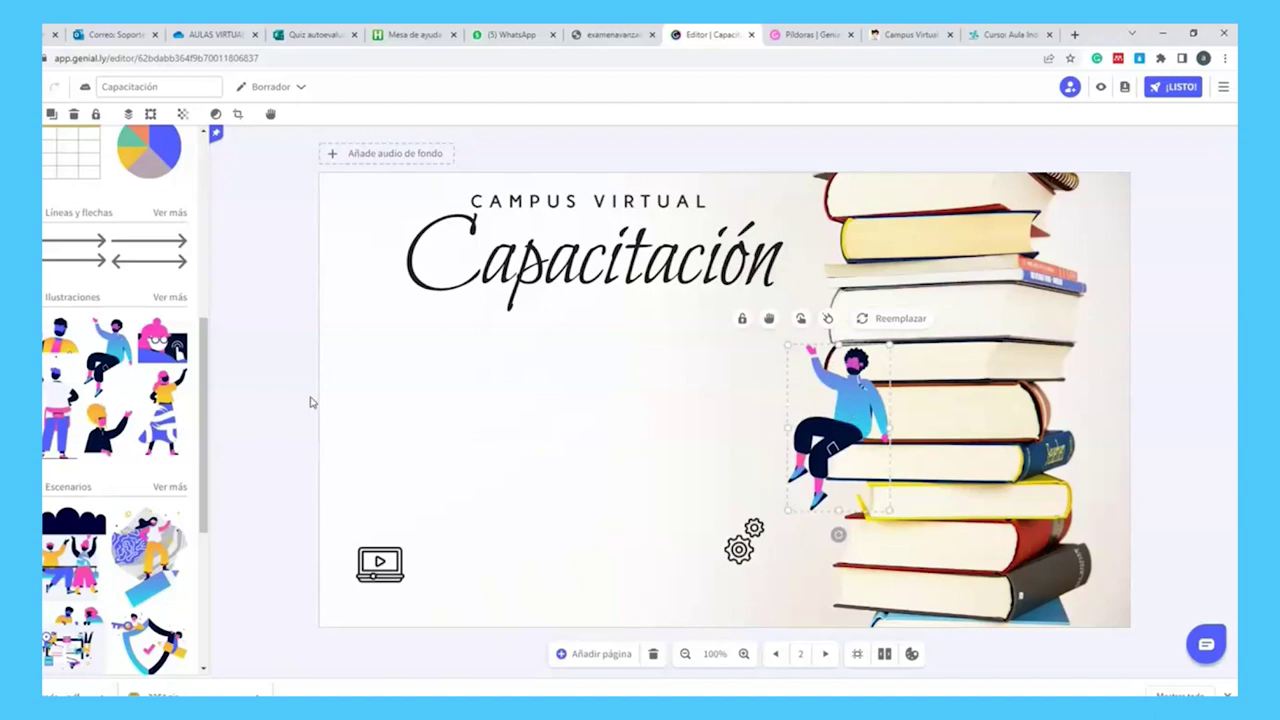
- Insert the solid world map on the page and delete it
scroll(118, 405, down, 5)
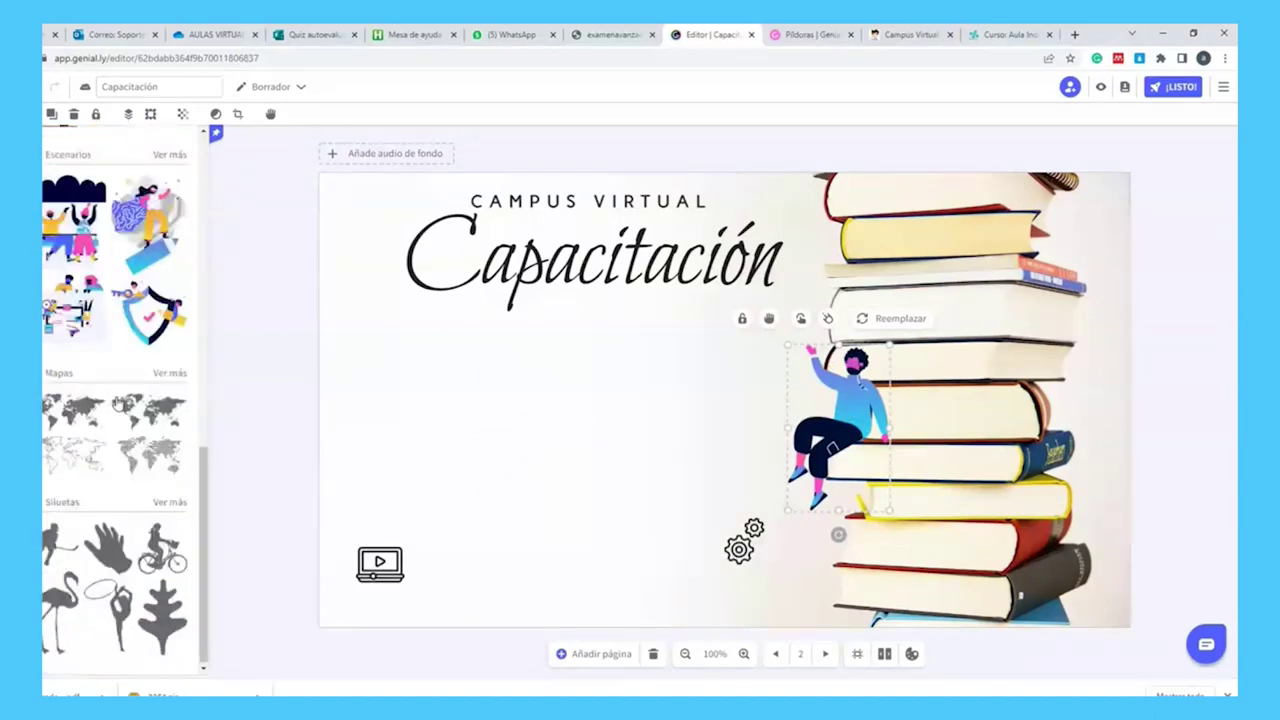
click(118, 405)
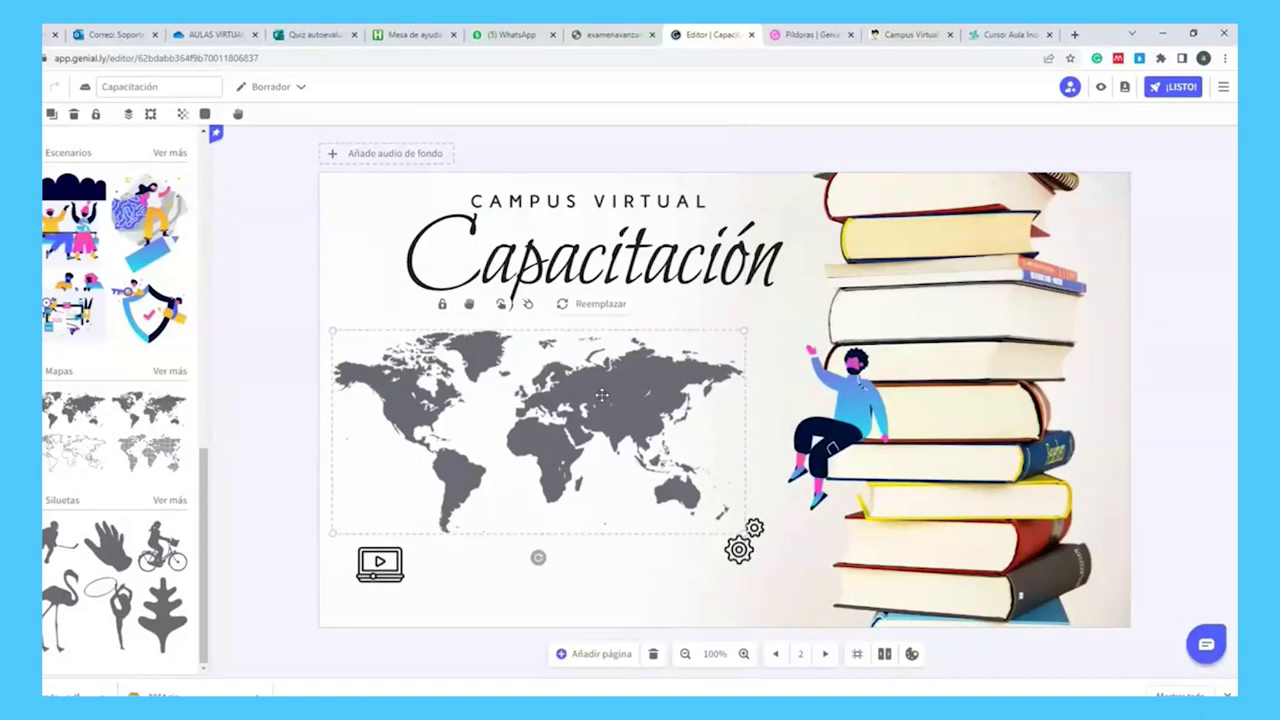
key(Delete)
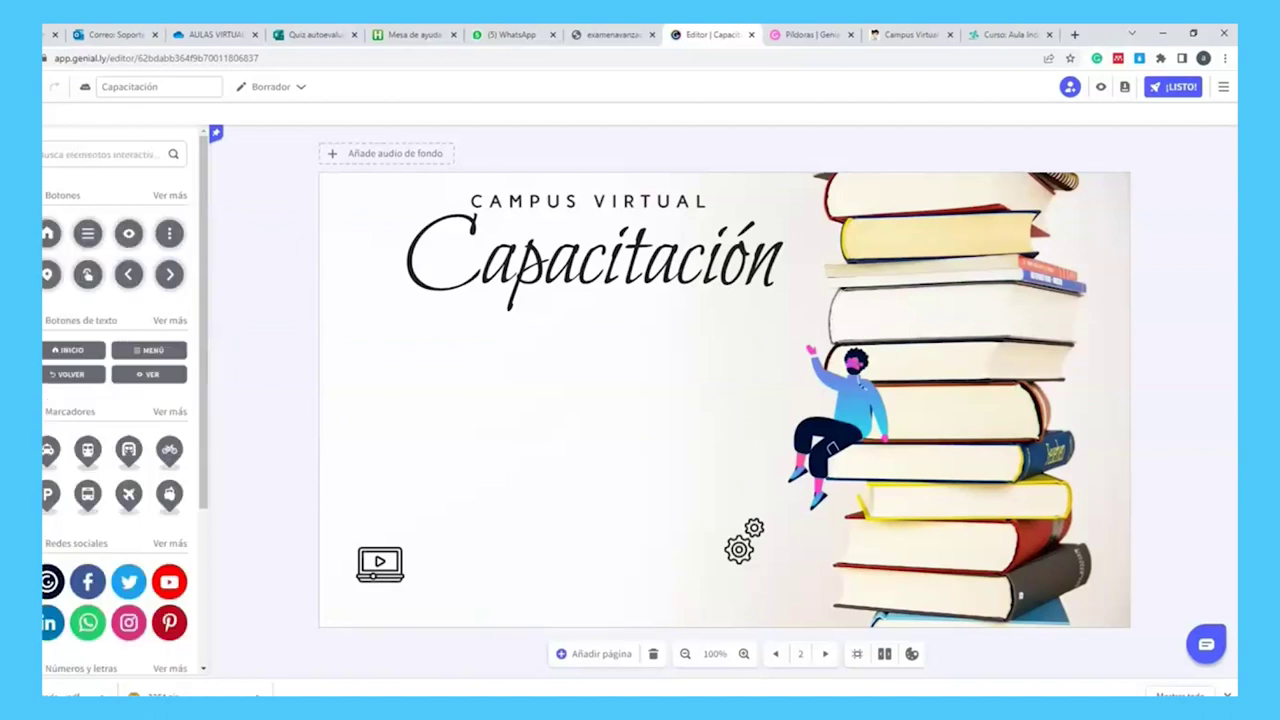
- Add the round home and menu buttons, stacked vertically in the left half of the page
click(48, 238)
drag(728, 400, 467, 376)
click(88, 233)
drag(725, 402, 467, 420)
- Insert the INICIO text button and change its label to "ODONTOLOGIA"
scroll(120, 400, down, 2)
click(73, 217)
double_click(747, 400)
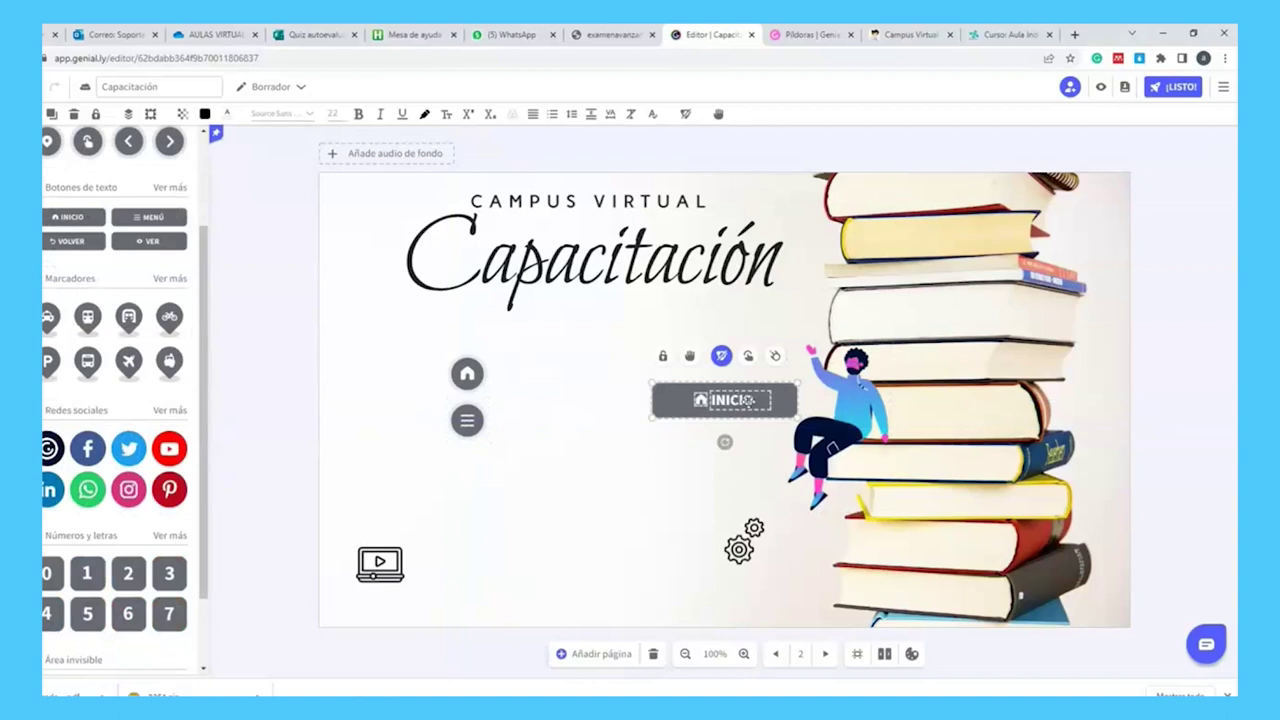
double_click(747, 400)
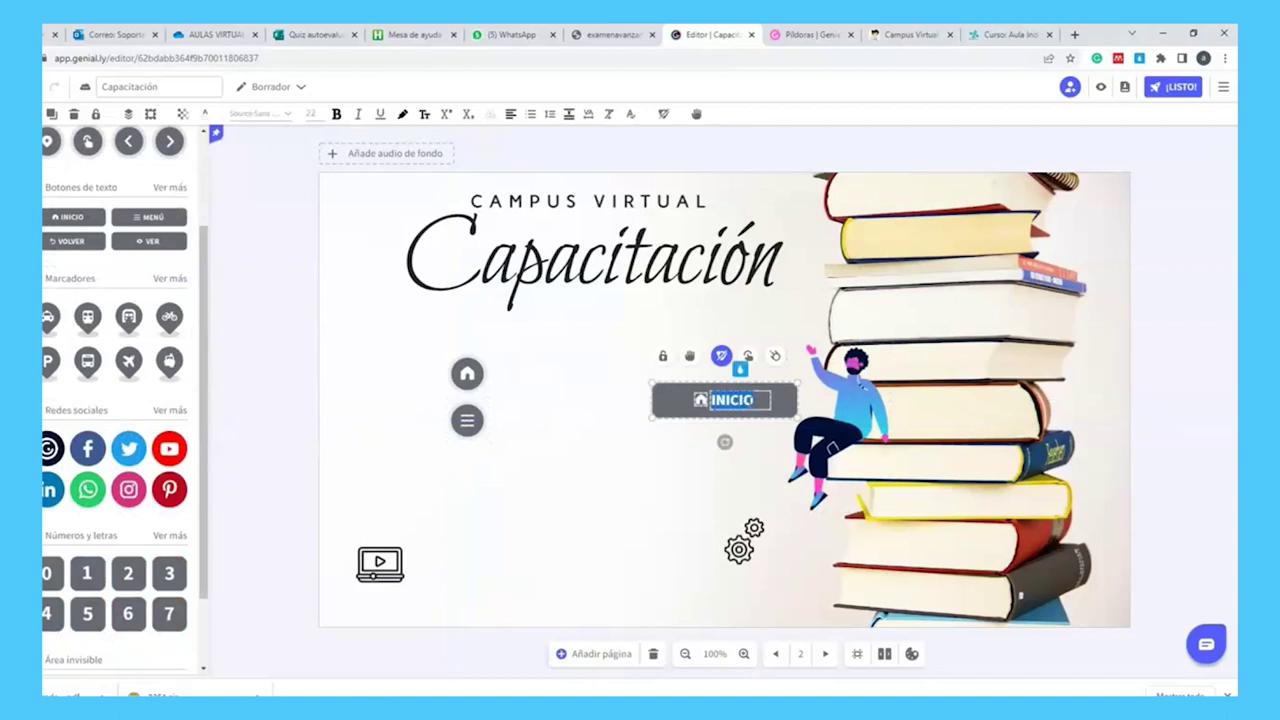
text(ODONTOLOGIA)
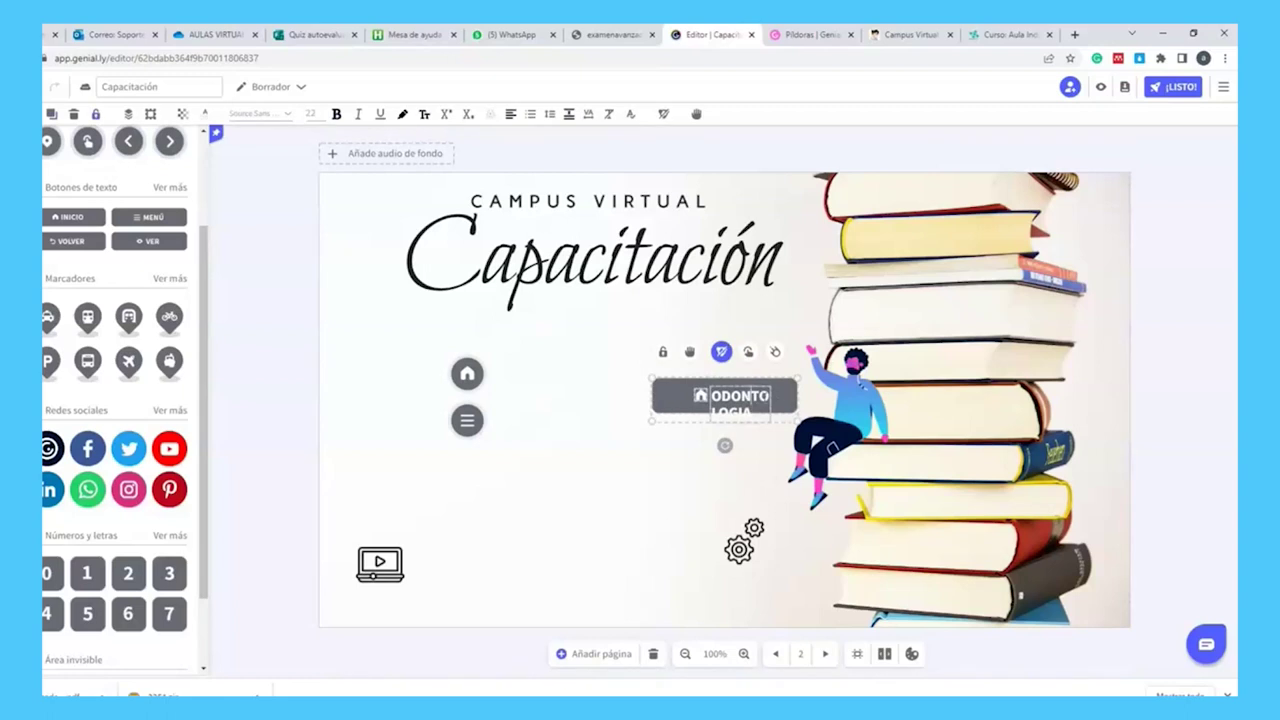
- Enlarge the ODONTOLOGIA button, ungroup it, and widen and shift its label to fit on one line beside the house icon
drag(652, 419, 605, 404)
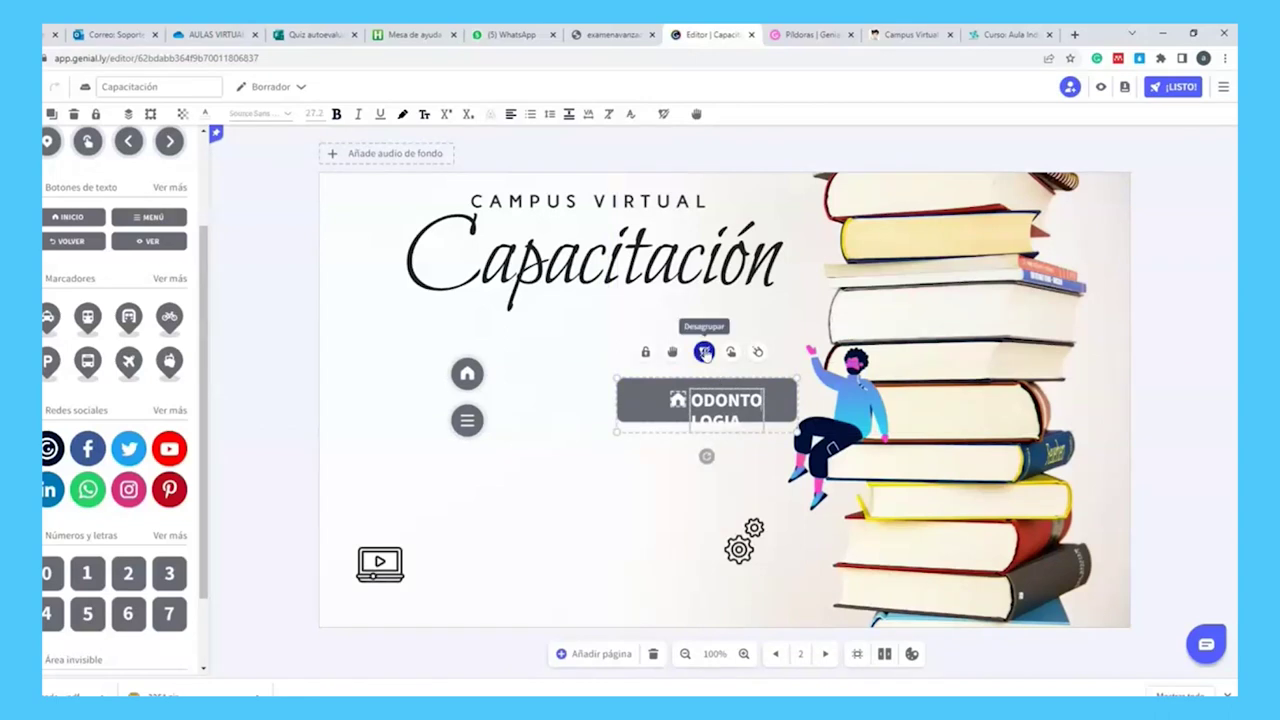
click(704, 351)
click(741, 401)
drag(778, 405, 803, 402)
click(722, 399)
drag(722, 399, 690, 401)
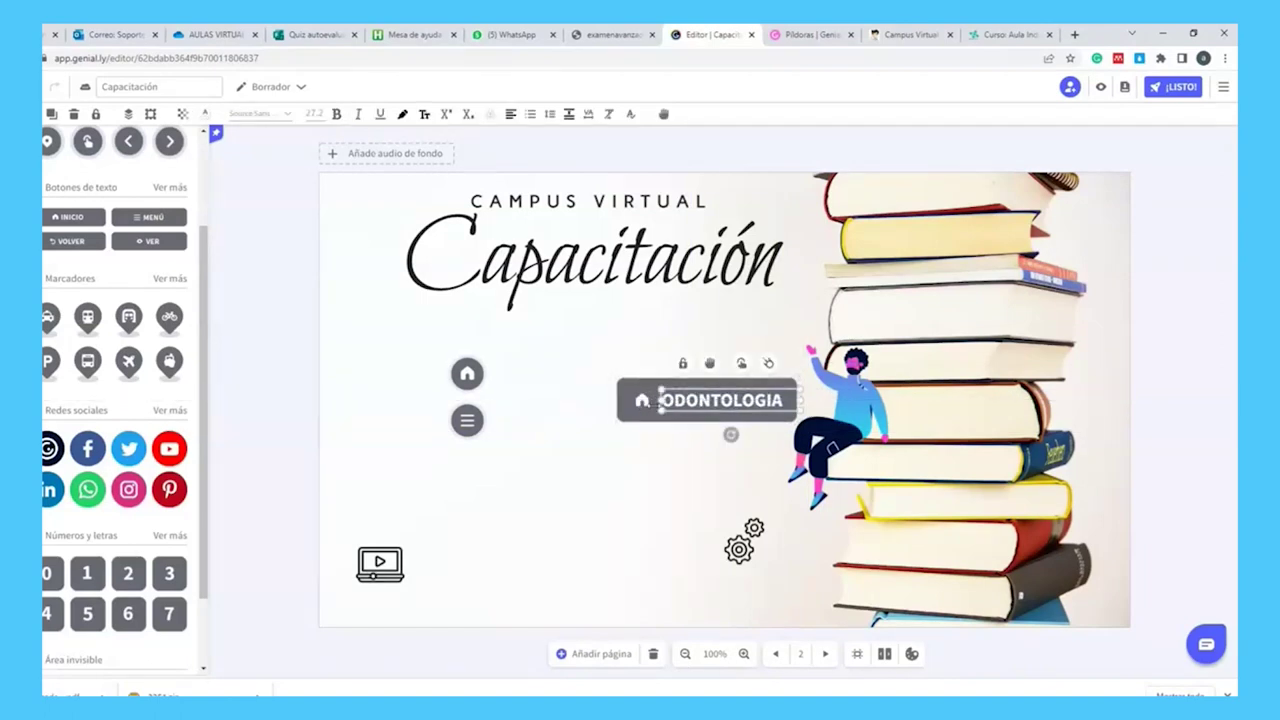
- Delete the whole ODONTOLOGIA button, including its background, house icon and label, from the page
click(644, 401)
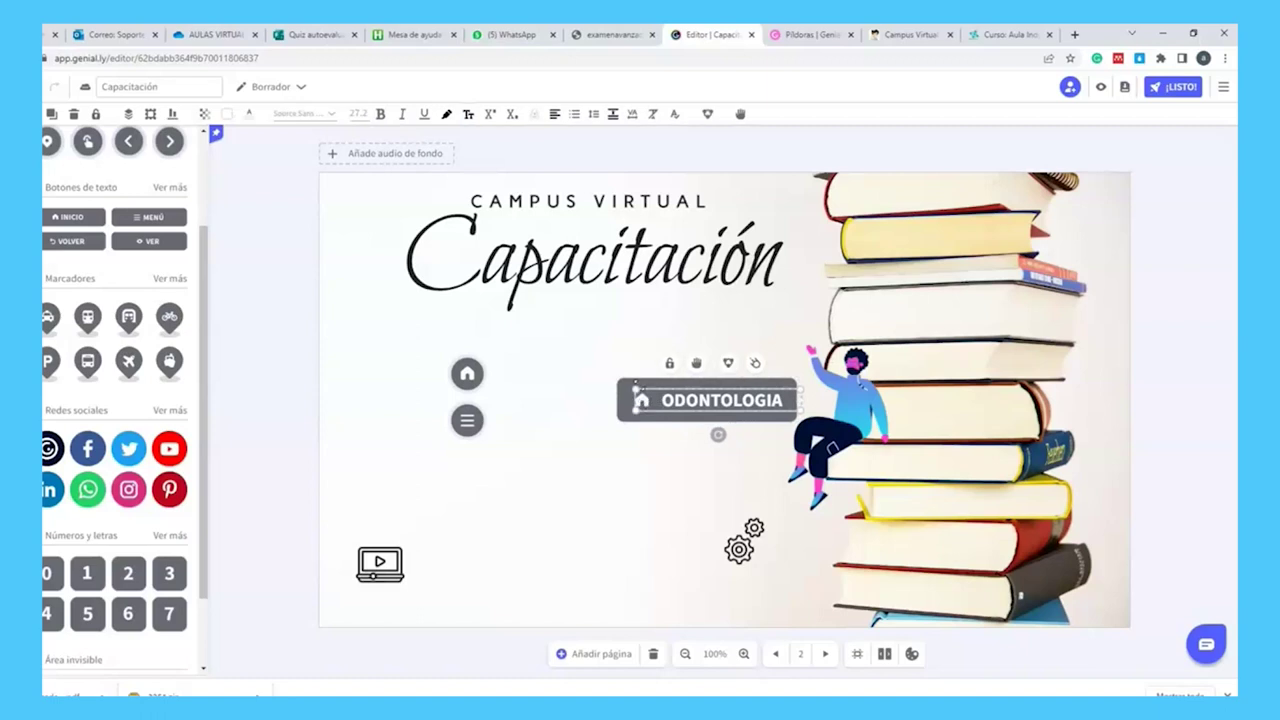
click(684, 412)
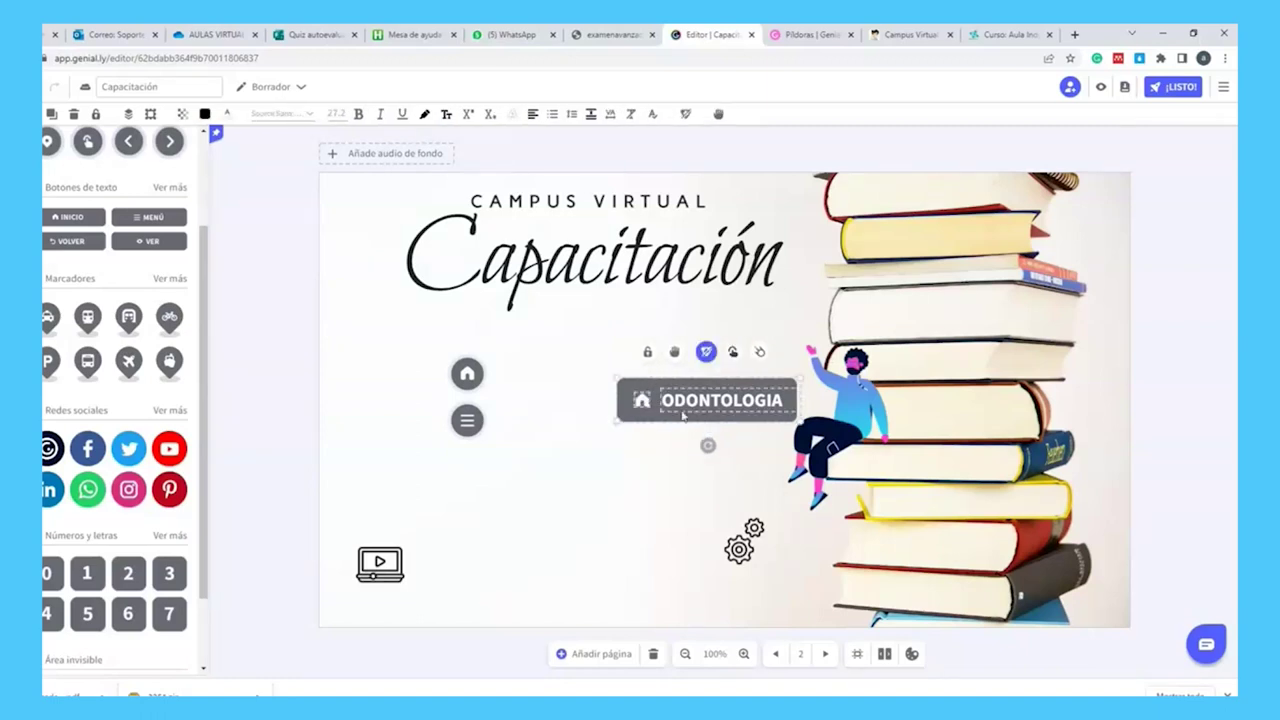
drag(684, 415, 606, 443)
click(570, 515)
click(508, 487)
key(Delete)
- Place an invisible interactive area near the page's lower edge, between the laptop and gear icons
scroll(114, 330, down, 1)
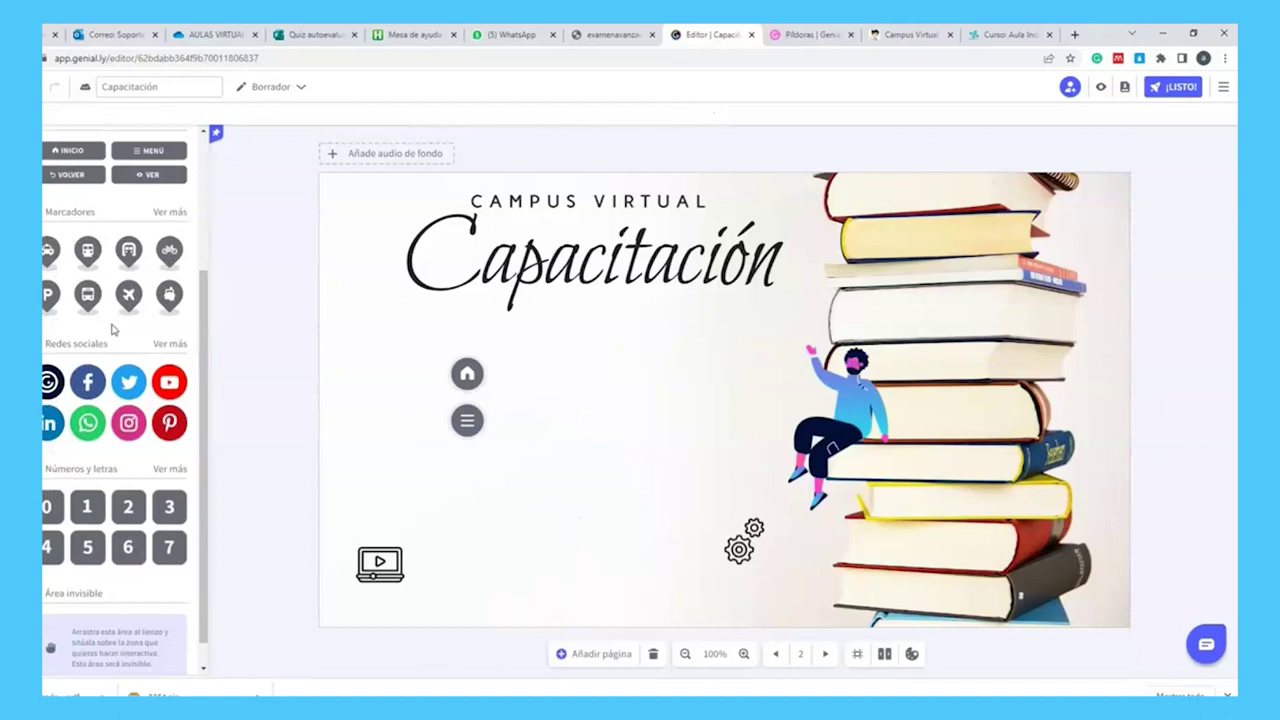
scroll(110, 395, down, 1)
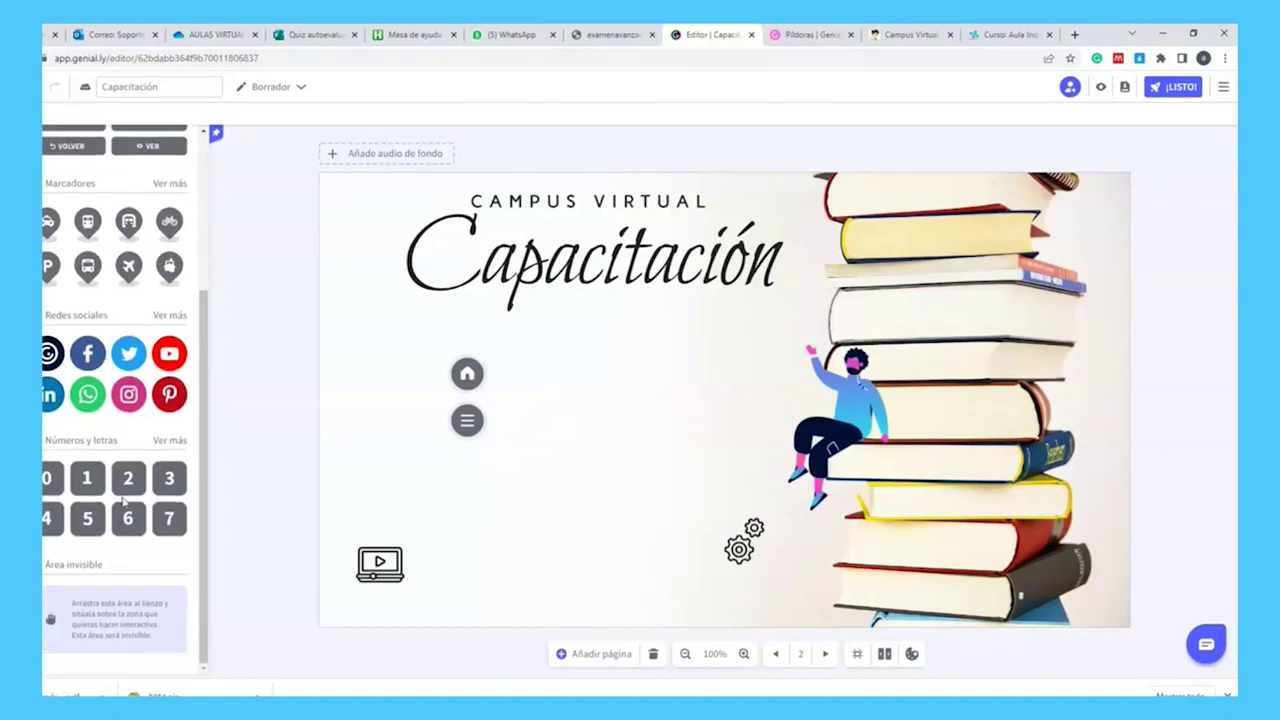
click(120, 479)
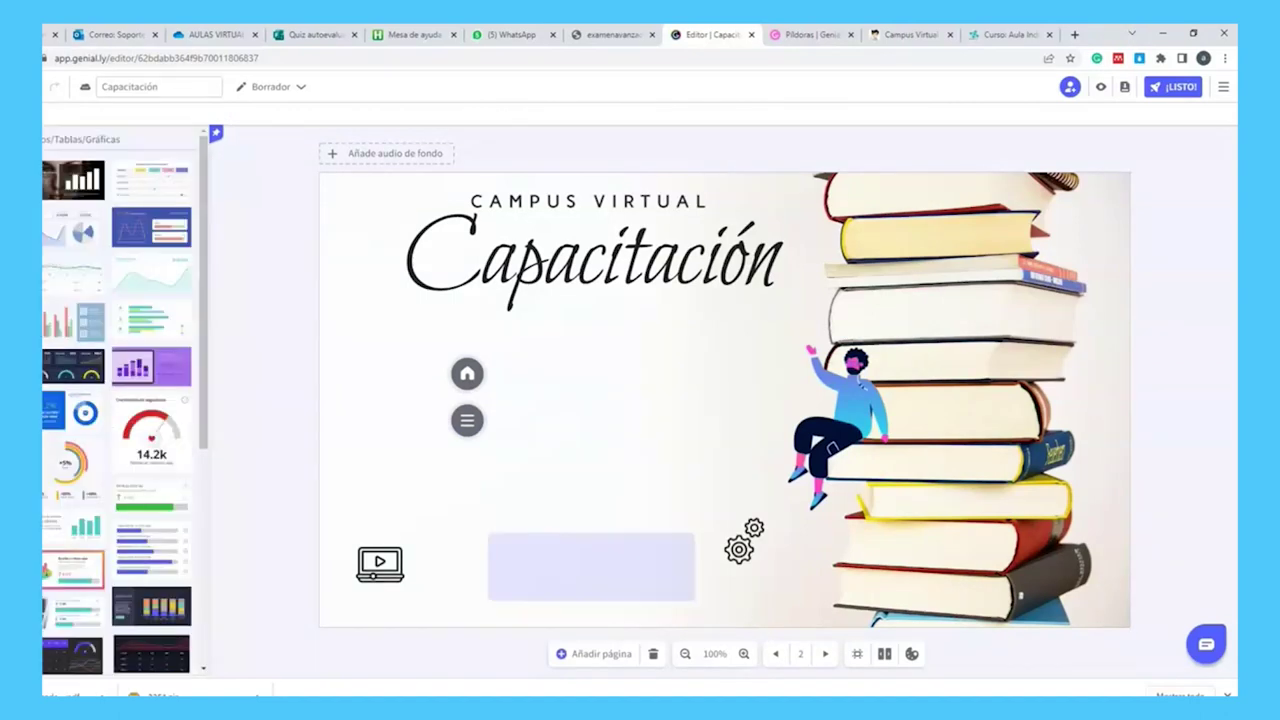
- Try out the bar-chart block on the page, remove it, and browse the other chart, table and diagram blocks
drag(80, 330, 700, 306)
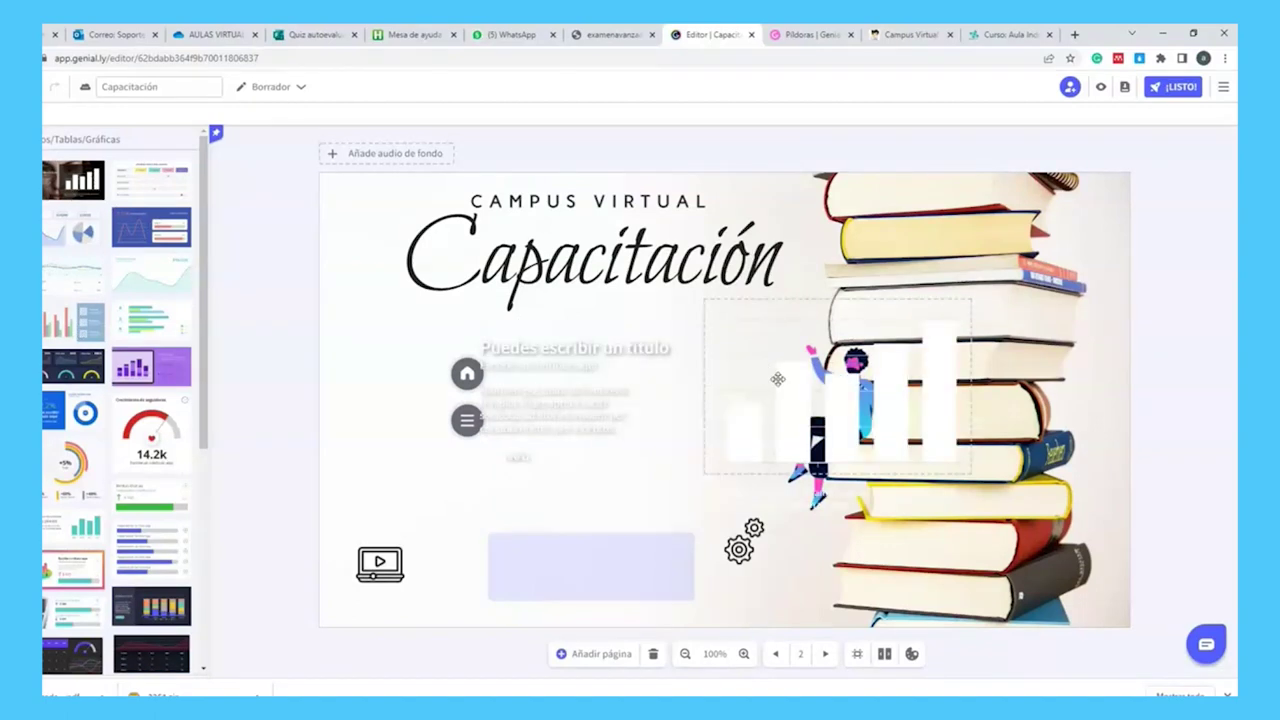
double_click(758, 490)
key(Escape)
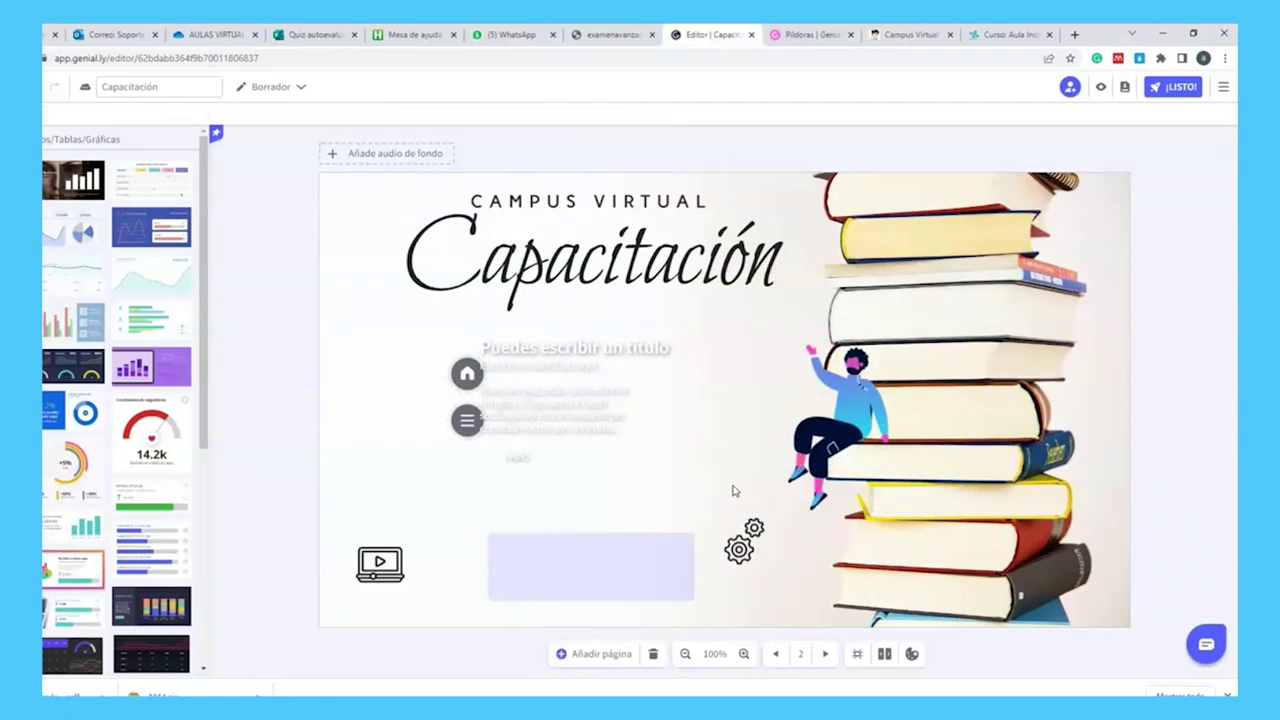
scroll(100, 322, down, 3)
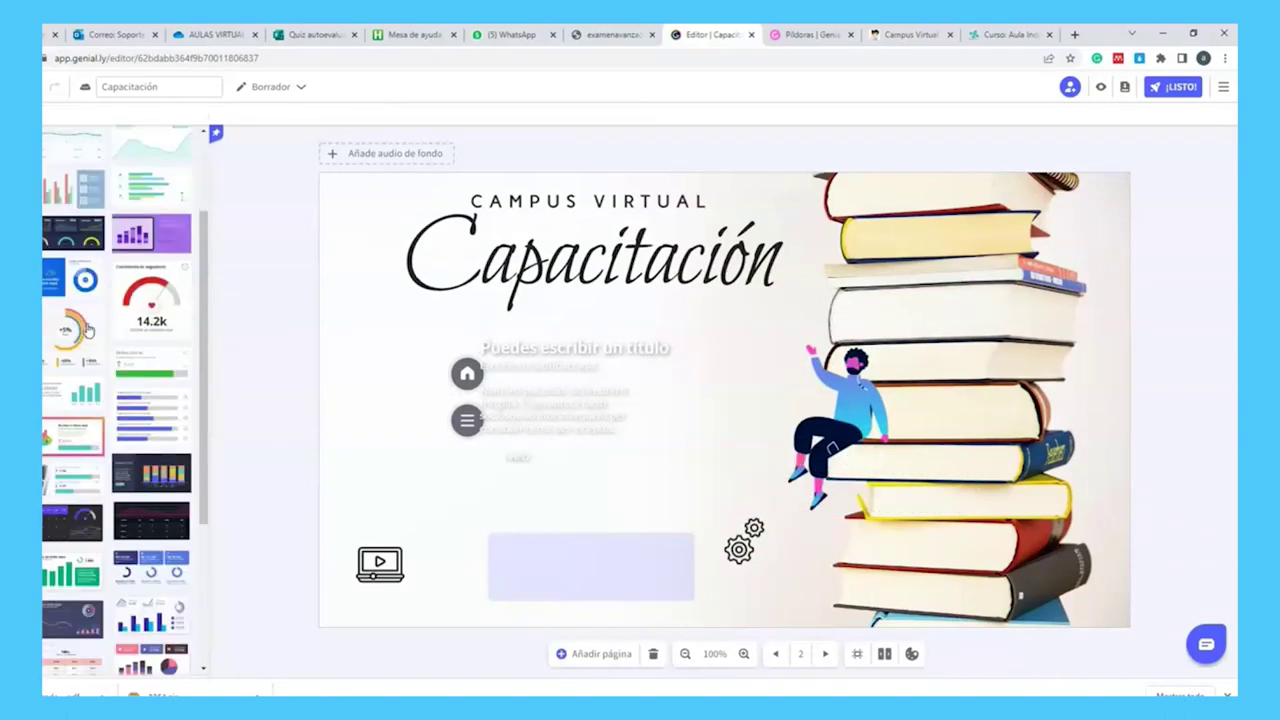
scroll(86, 330, down, 8)
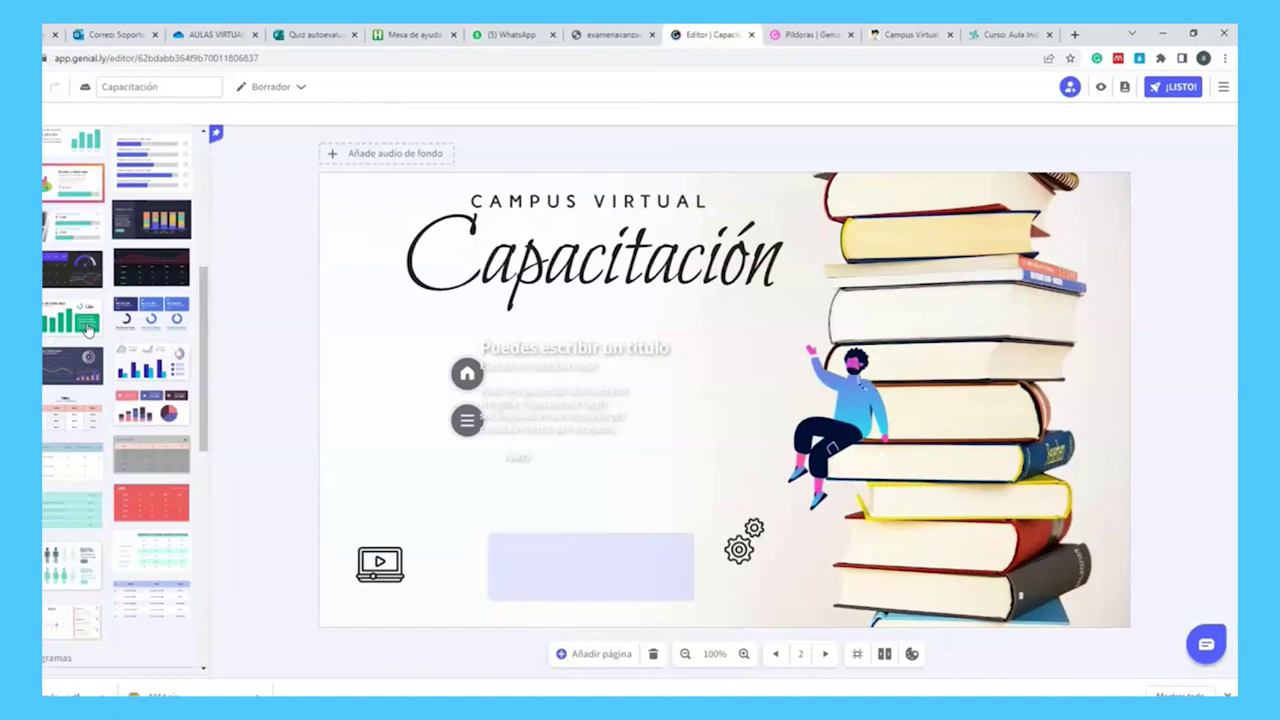
scroll(88, 330, down, 4)
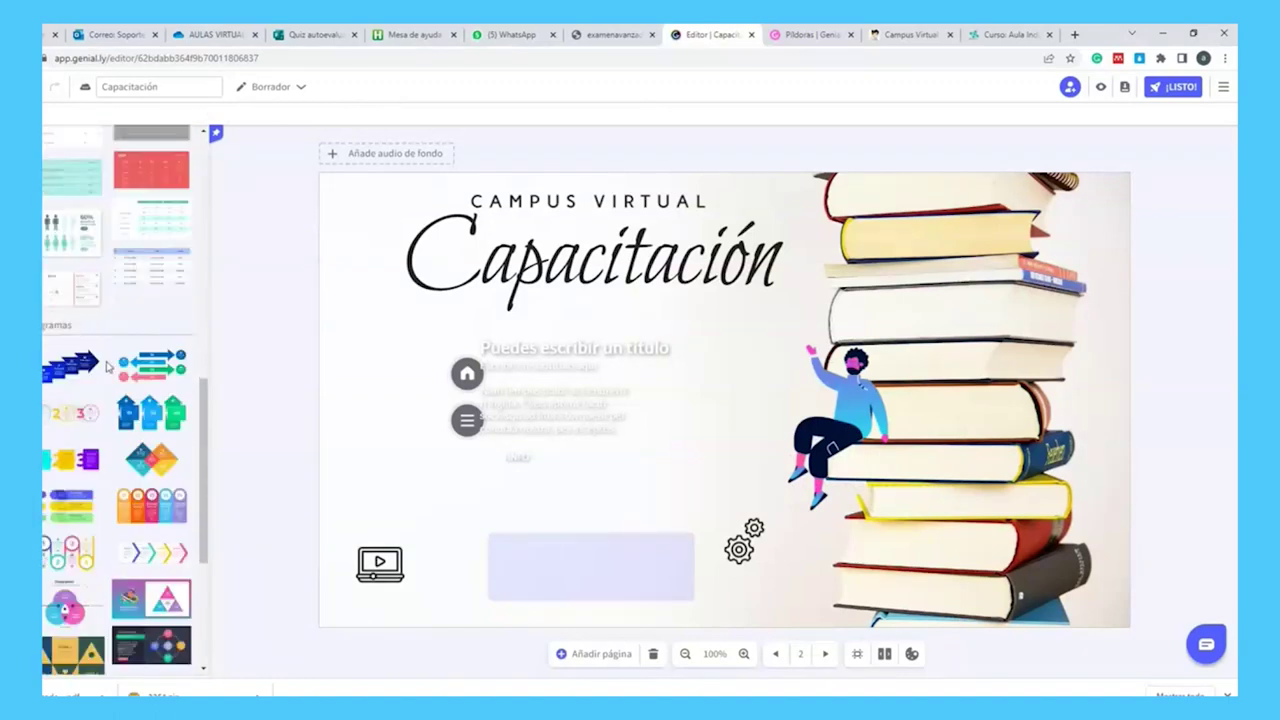
scroll(108, 367, up, 15)
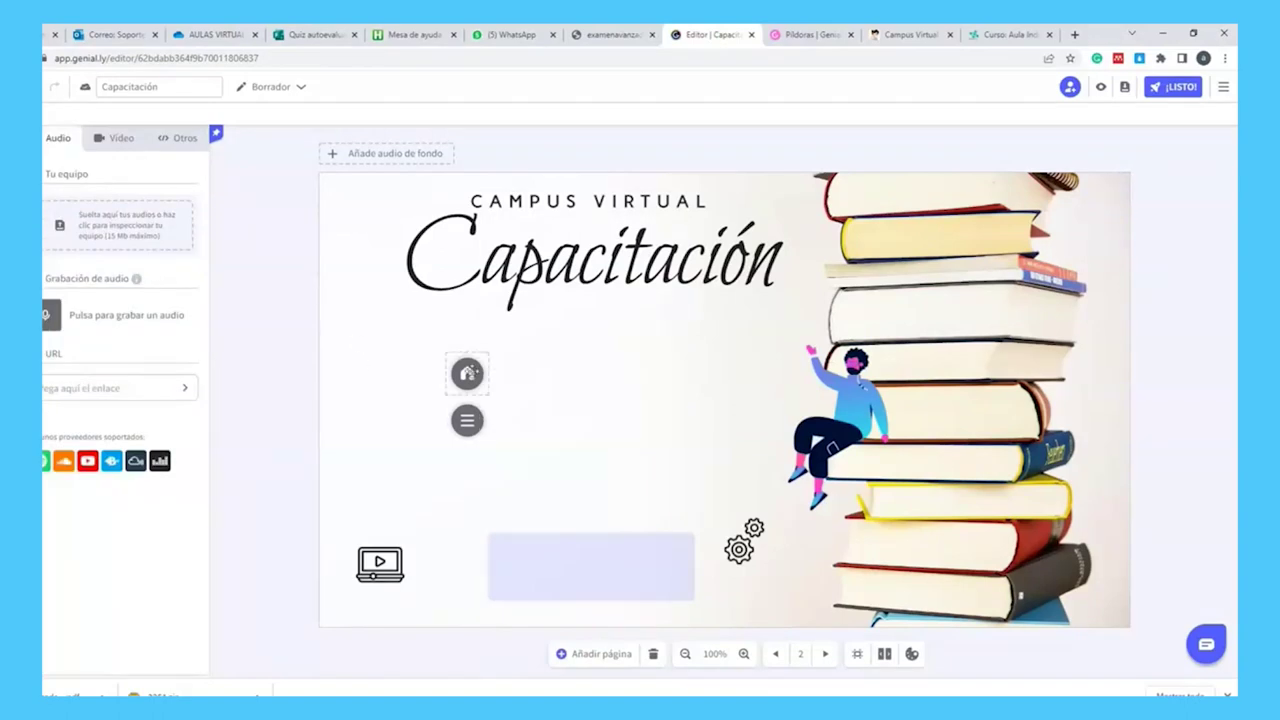
- Move the invisible area slightly to the left, toward the laptop icon
drag(604, 554, 583, 552)
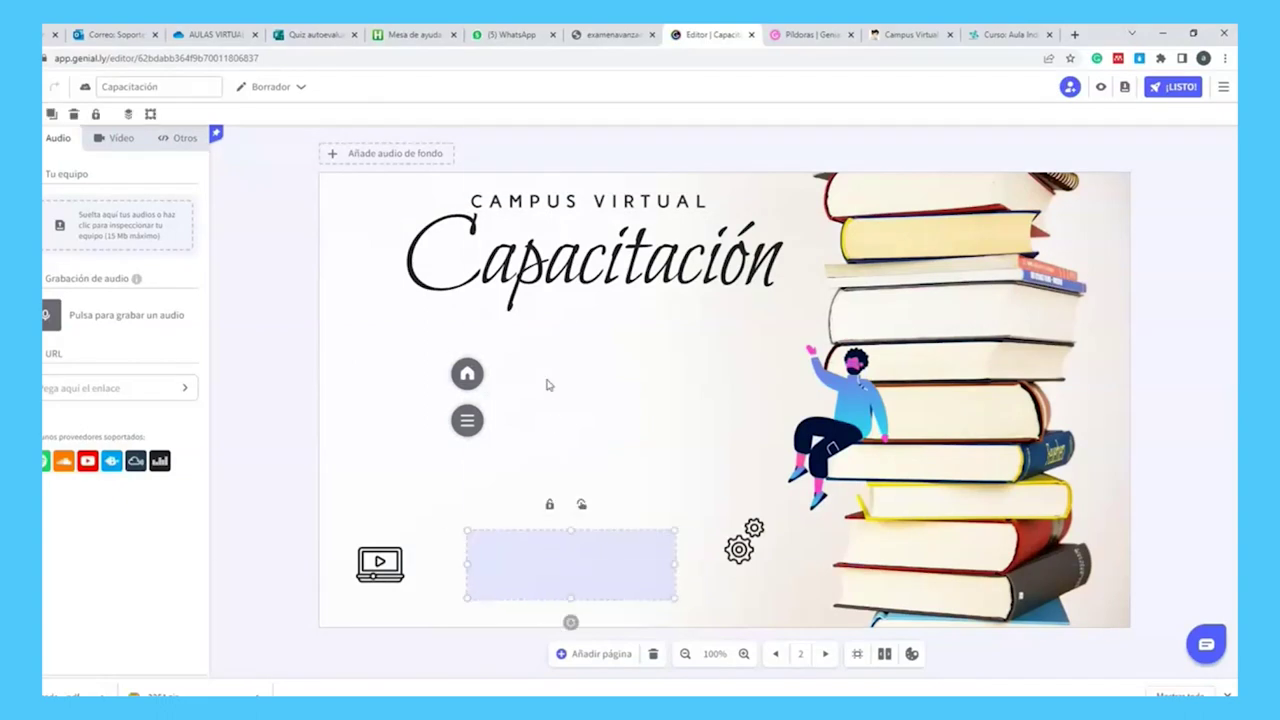
click(476, 373)
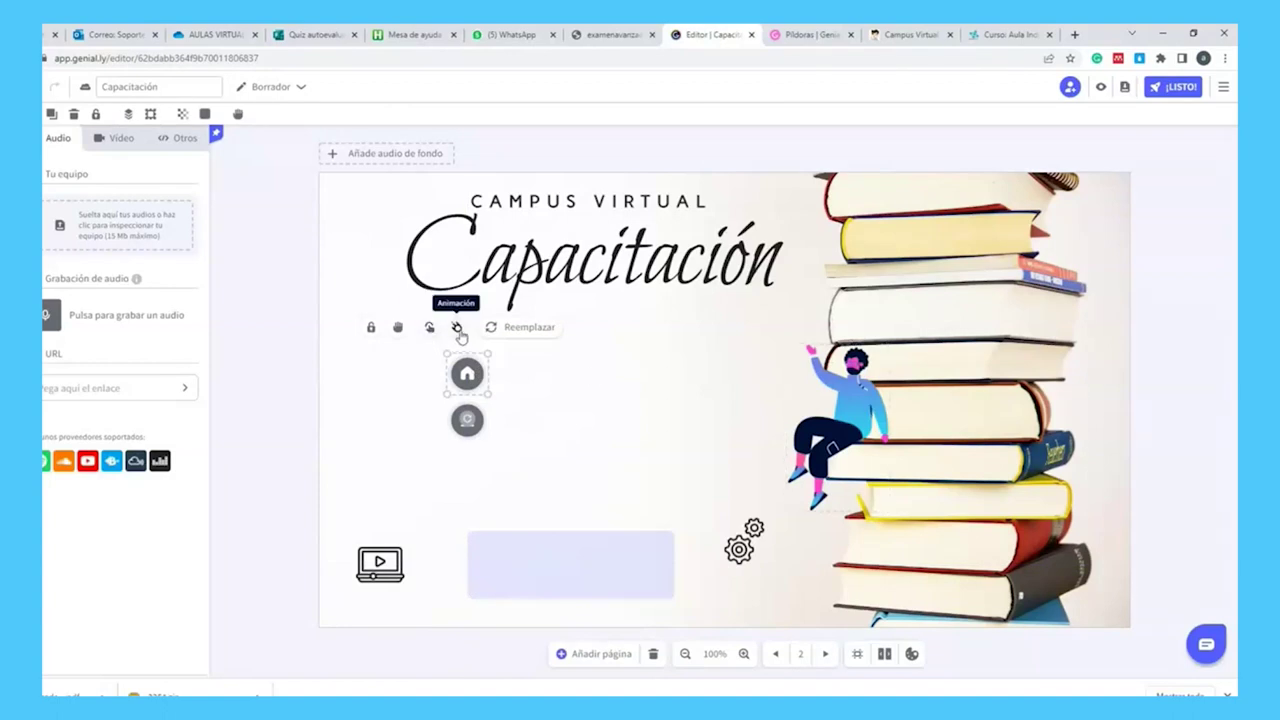
- Review the animation types for the seated character and give it the Aparecer entrance effect
click(847, 399)
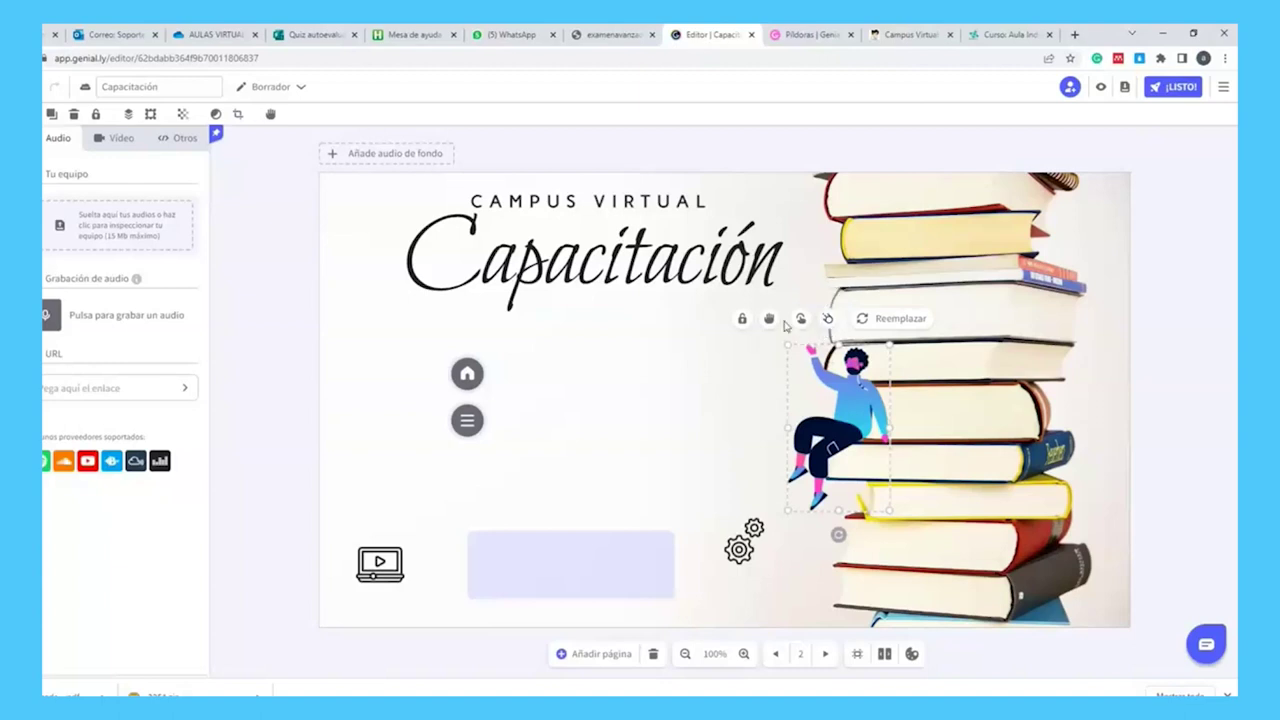
click(828, 319)
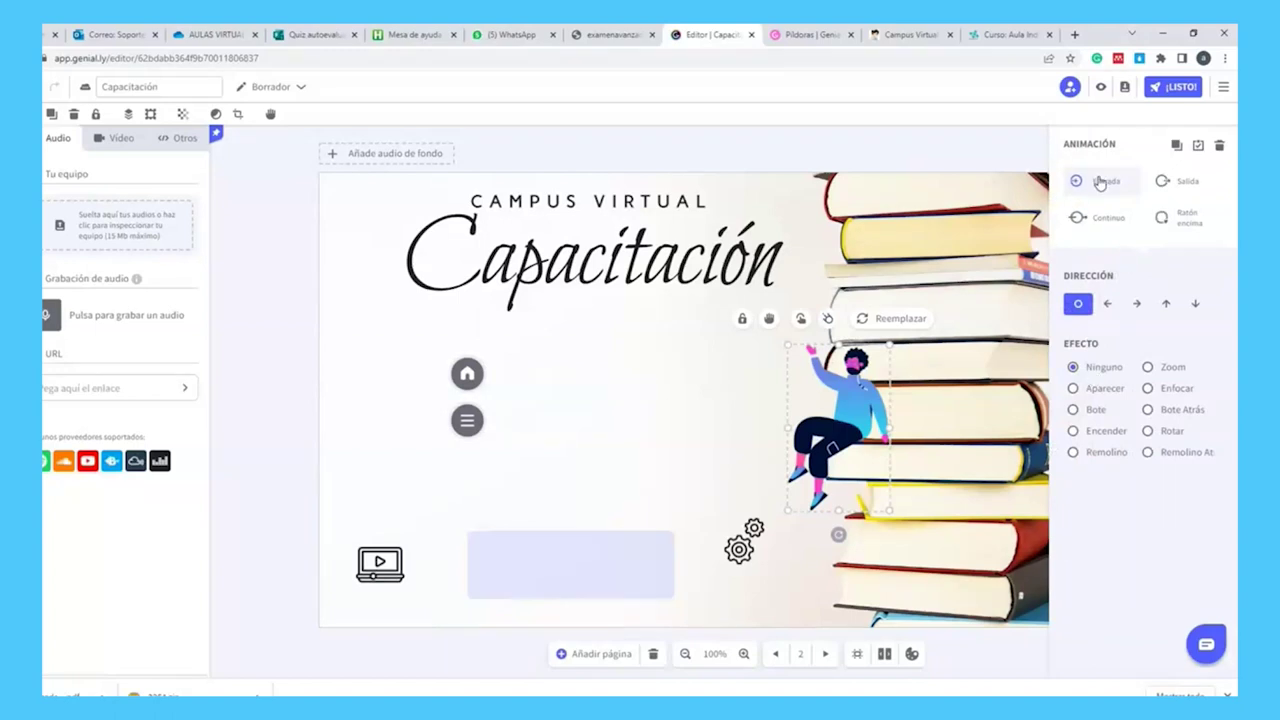
click(1178, 190)
click(1099, 222)
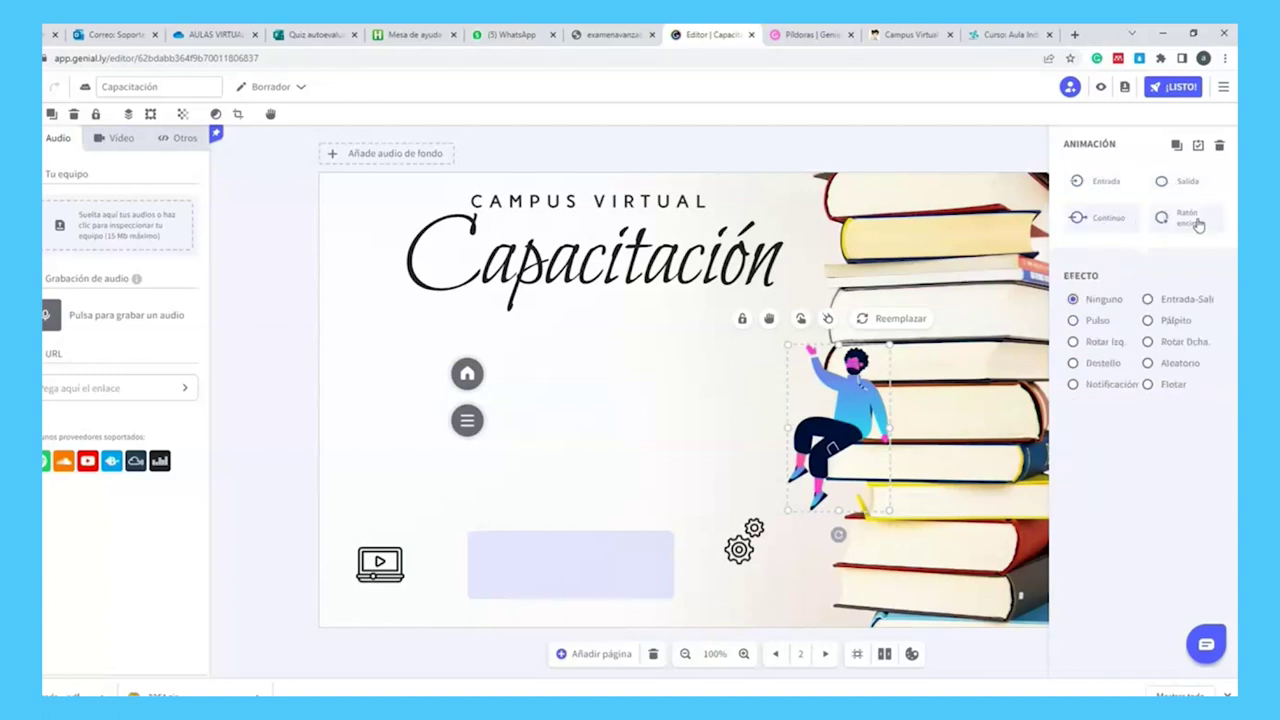
click(1120, 190)
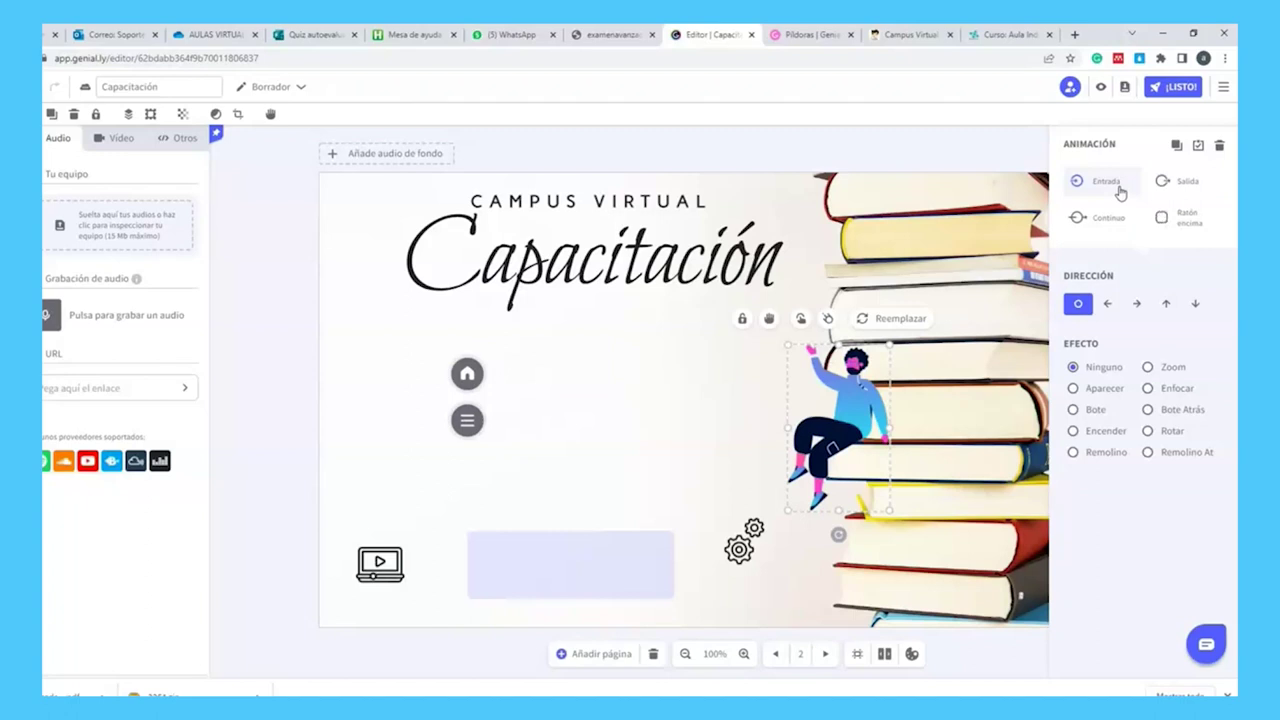
click(1074, 388)
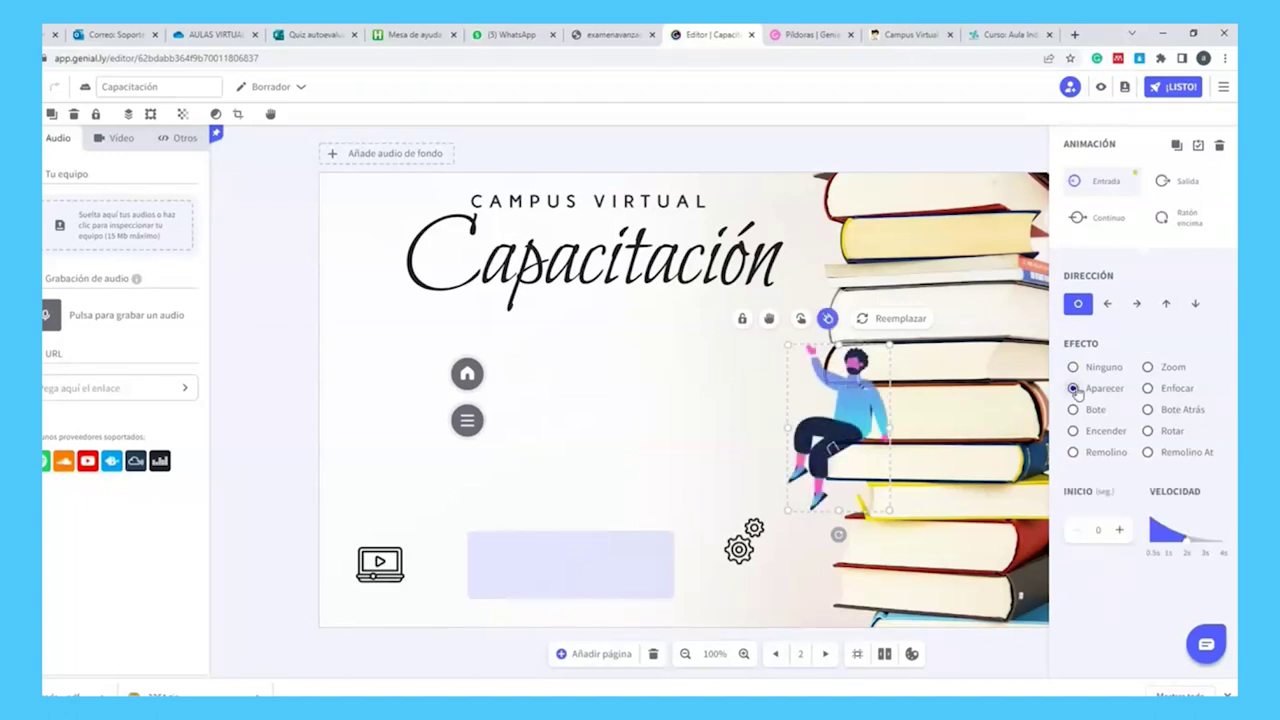
- Review the character's exit effects and apply the continuous Pálpito effect to it
click(1183, 184)
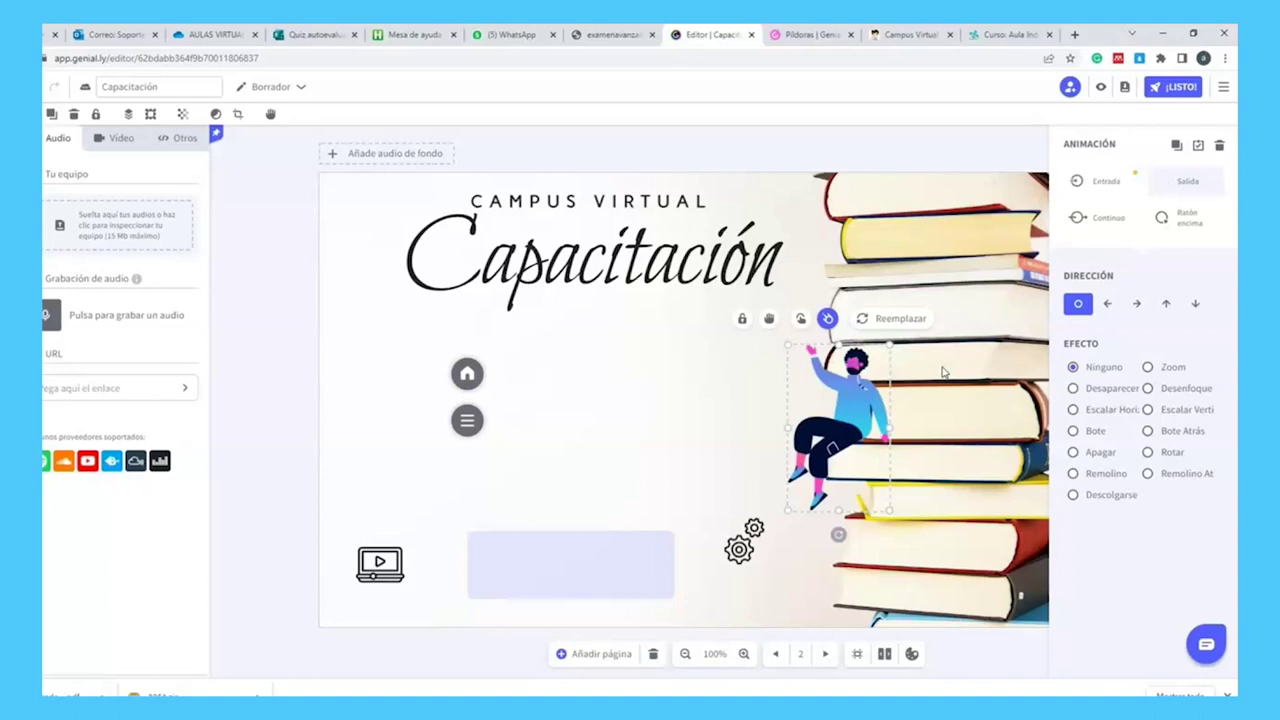
click(1094, 224)
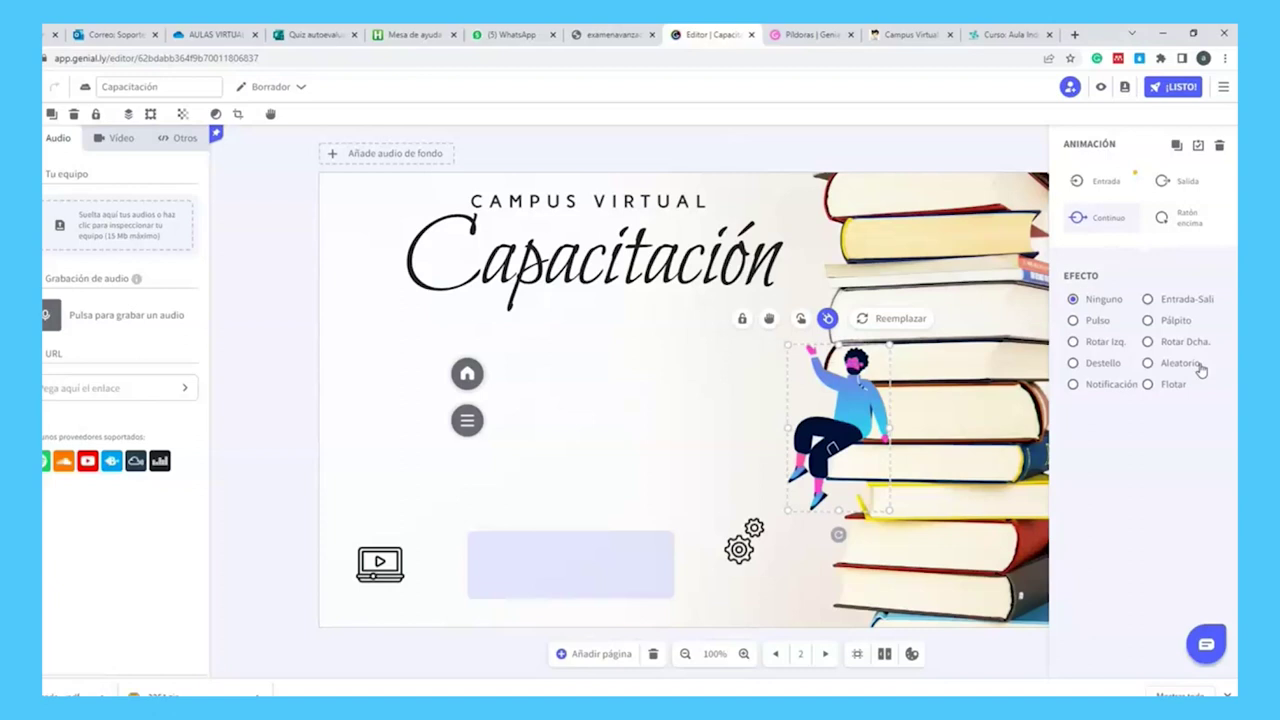
click(1149, 321)
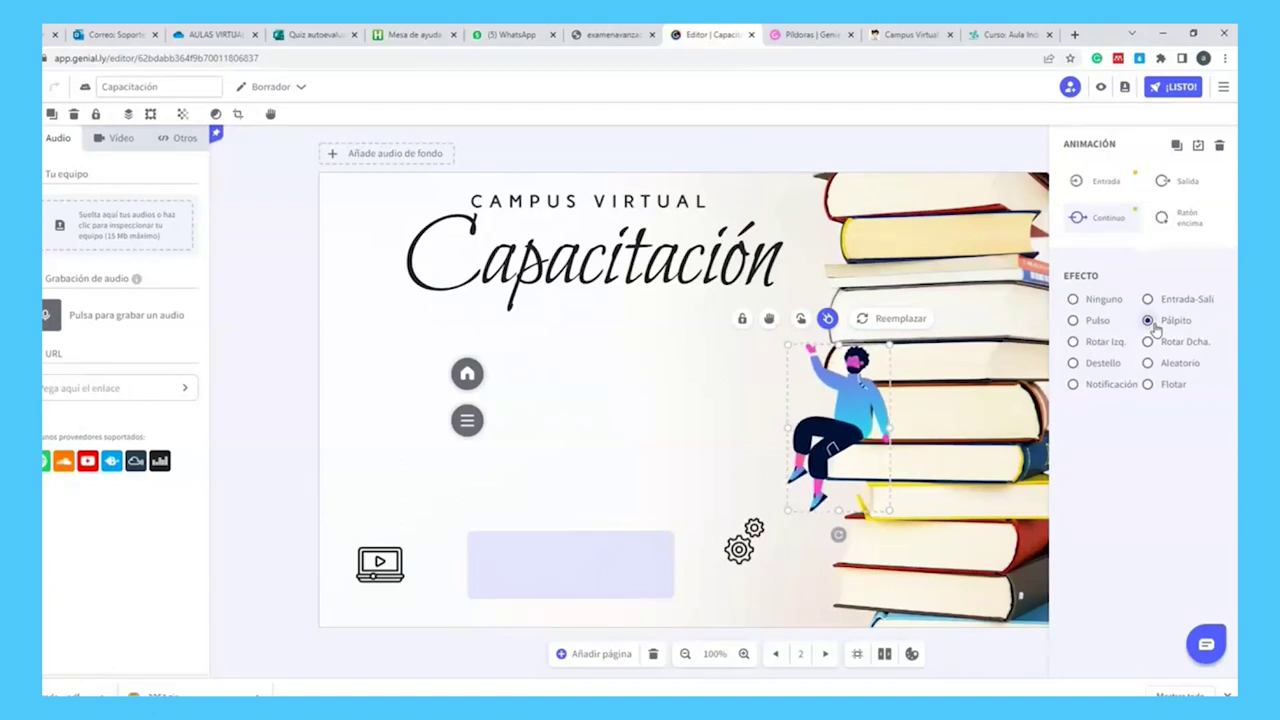
- Give the seated character the Ocultar mouse-over effect and preview the page before returning to editing
click(1185, 222)
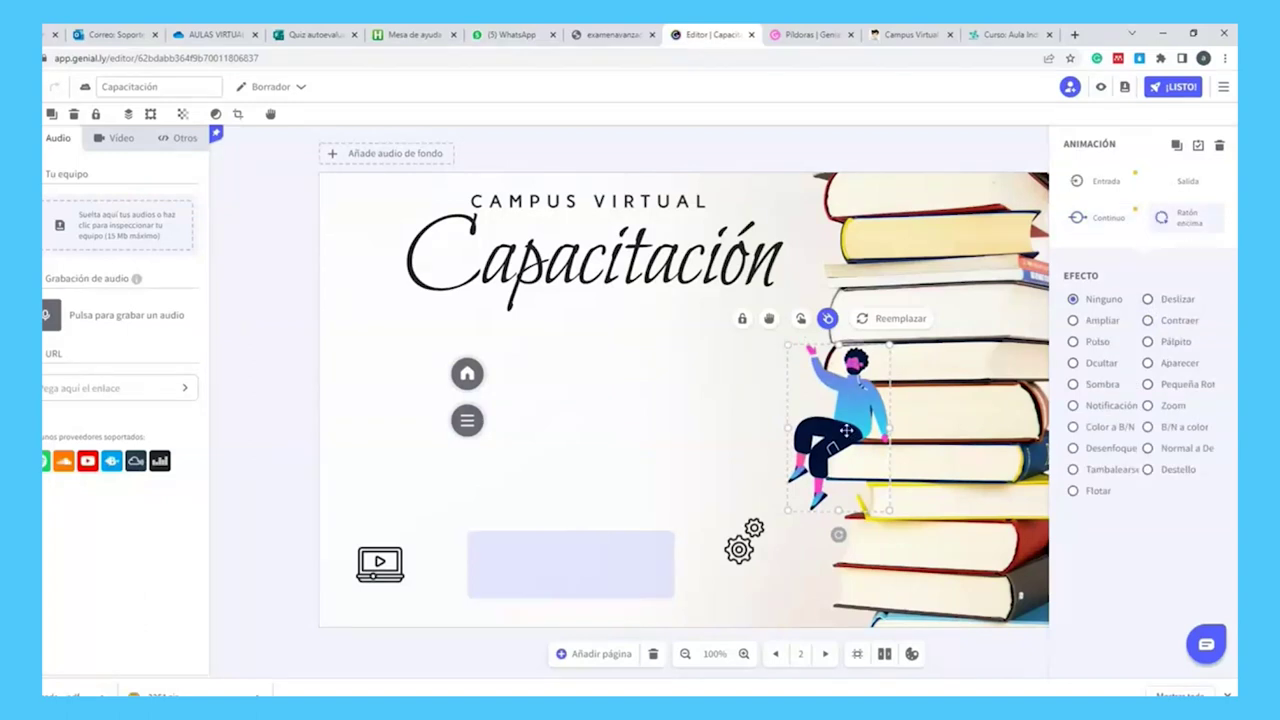
click(1074, 363)
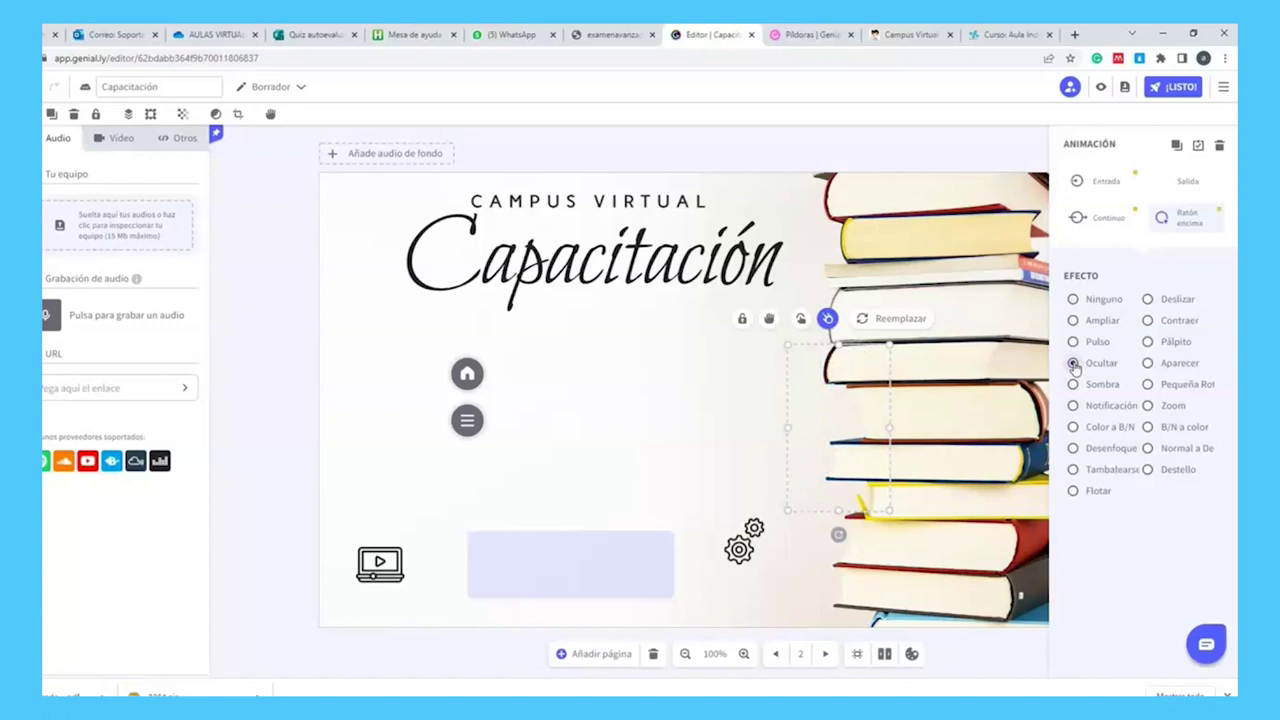
click(966, 160)
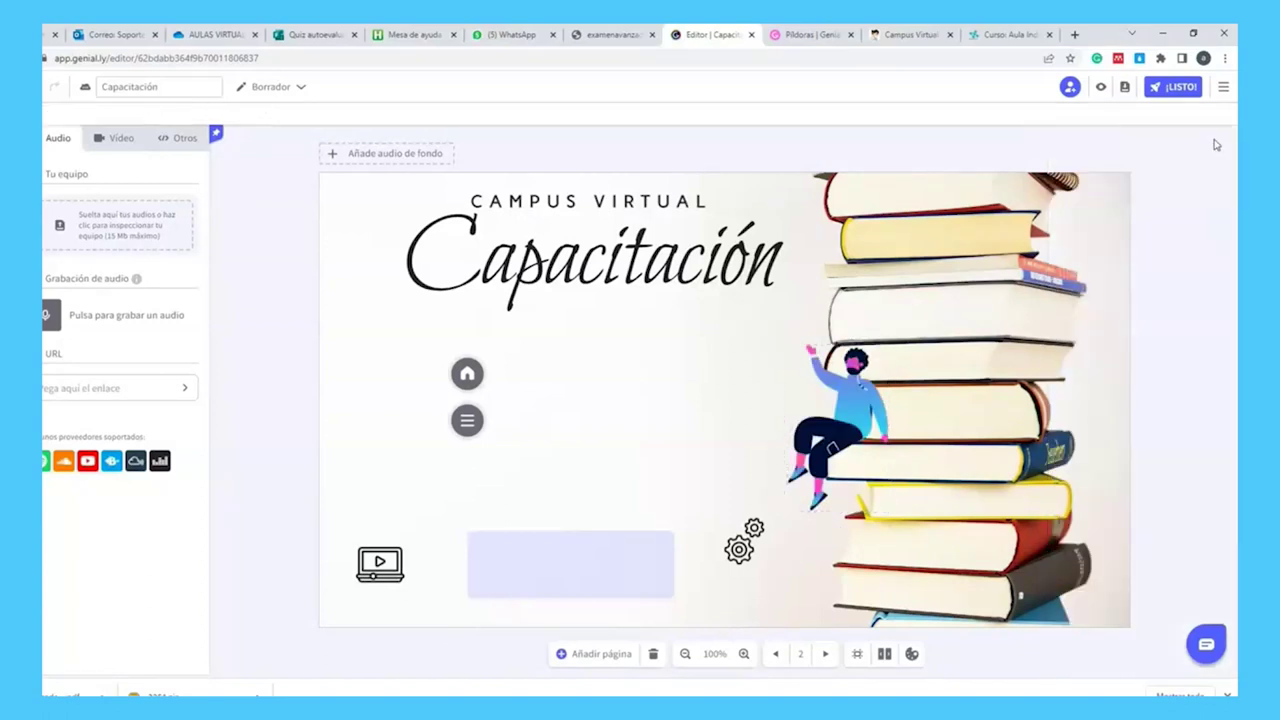
click(1101, 89)
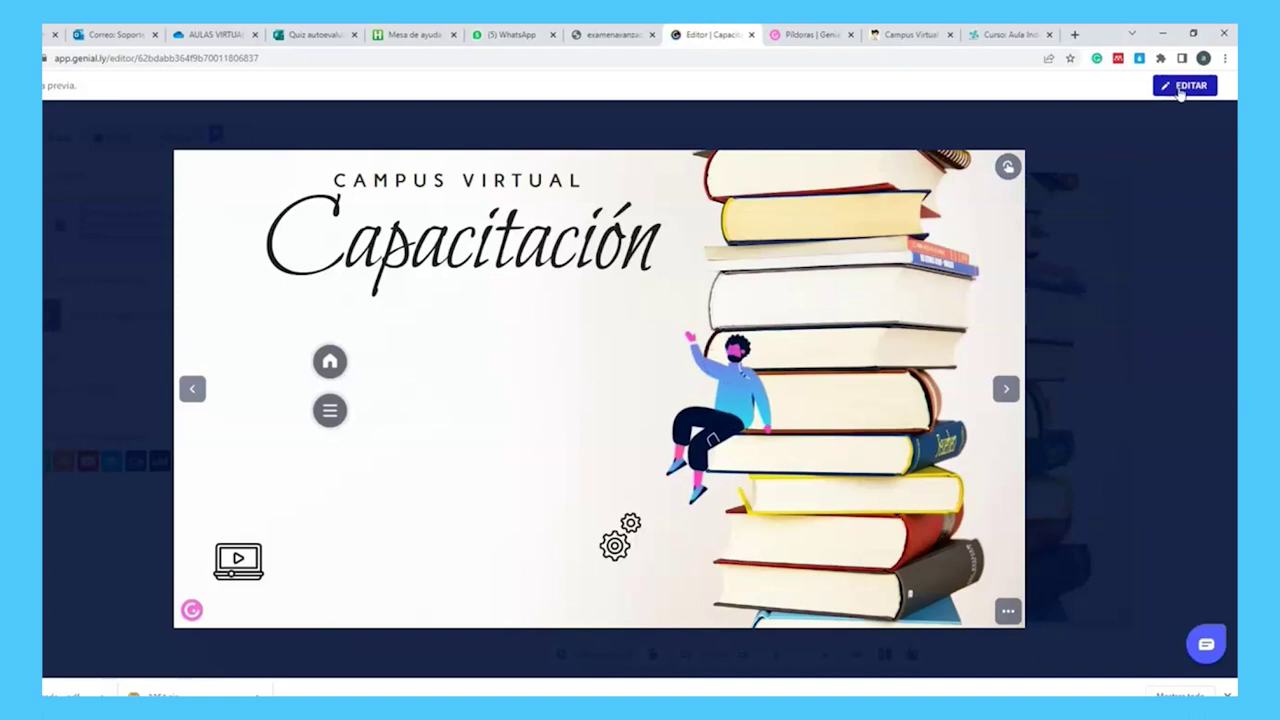
click(1180, 87)
- Set the seated character's continuous animation effect to Ninguno
click(843, 404)
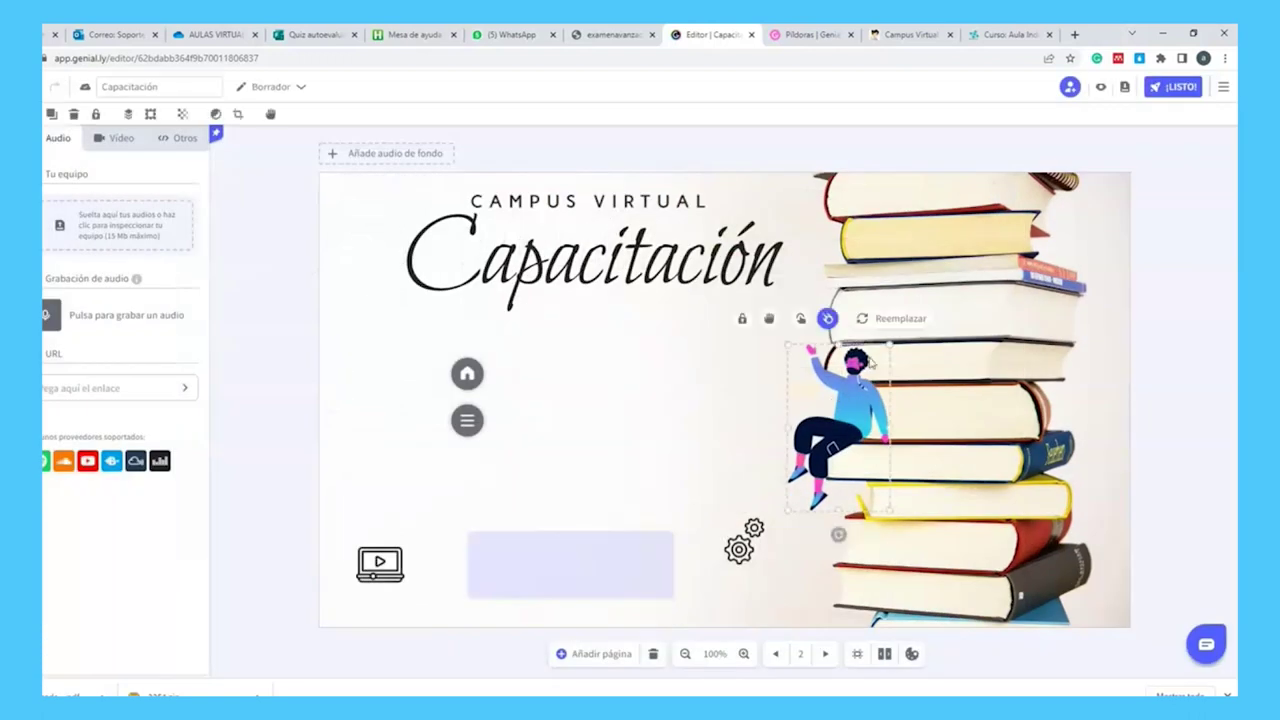
click(827, 318)
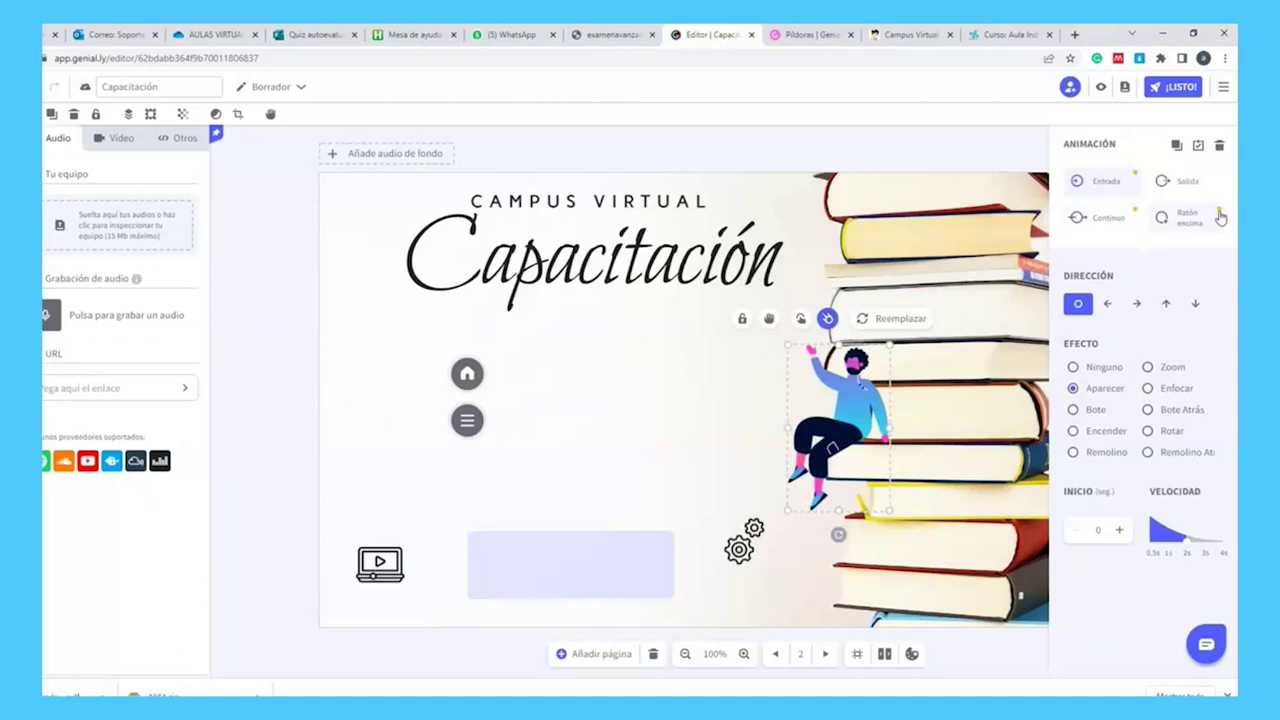
click(1126, 216)
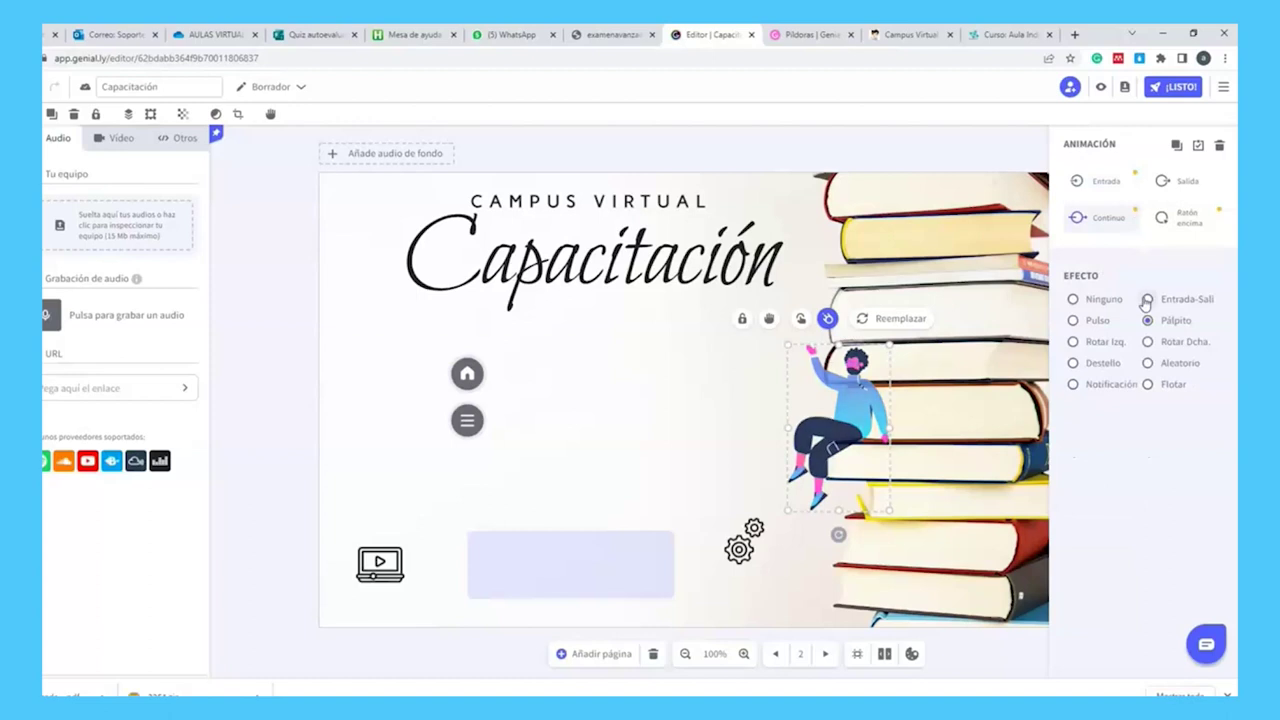
click(1073, 300)
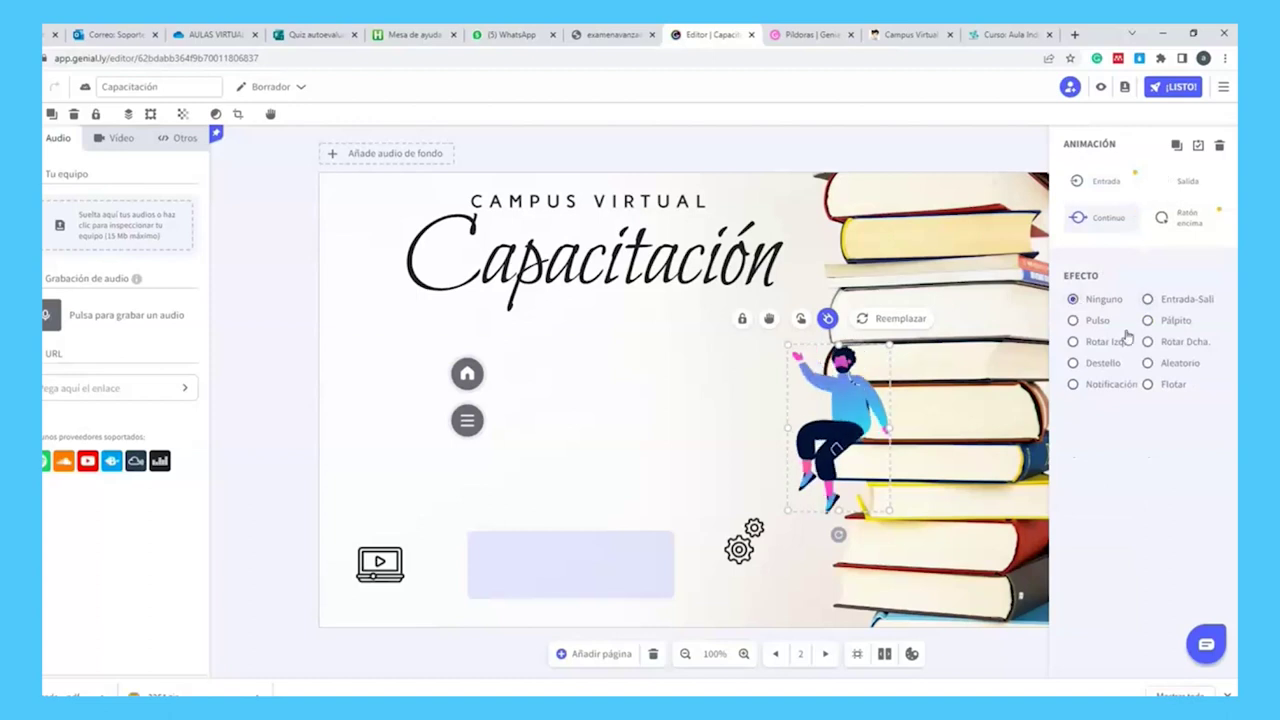
click(1030, 366)
- Apply the Zoom entrance animation to both the round home button and the round menu button
click(467, 373)
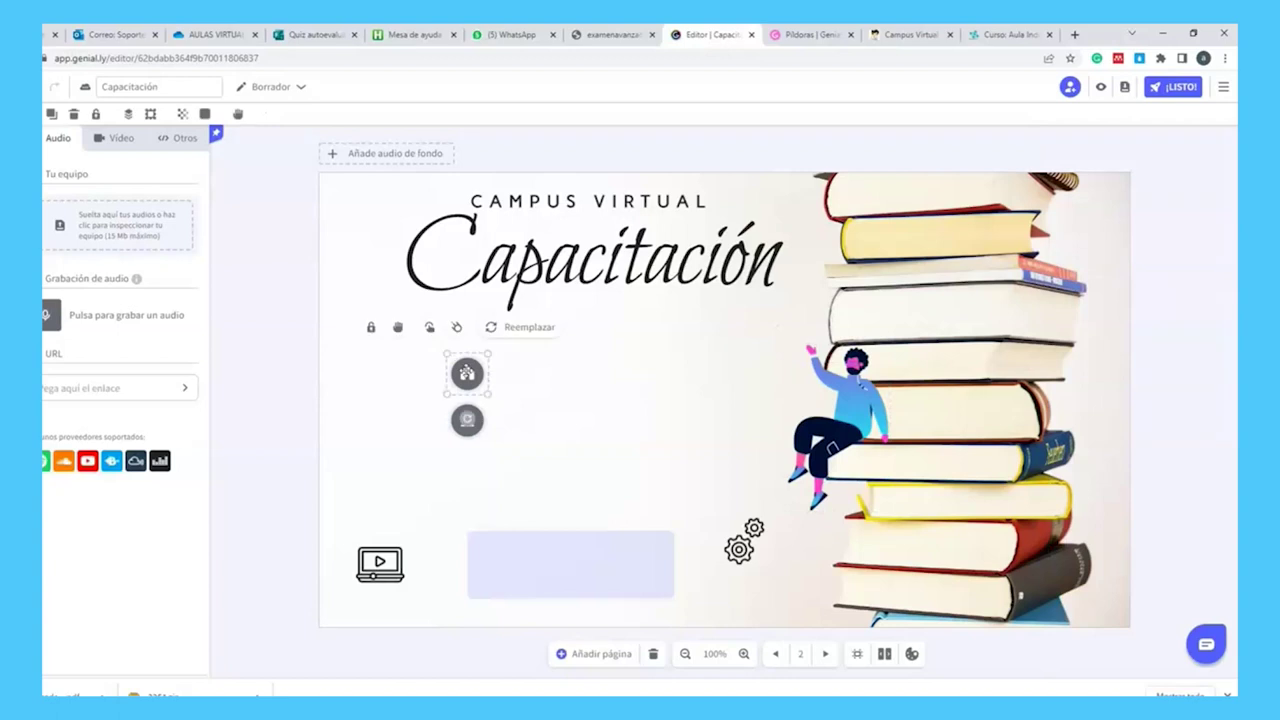
click(457, 327)
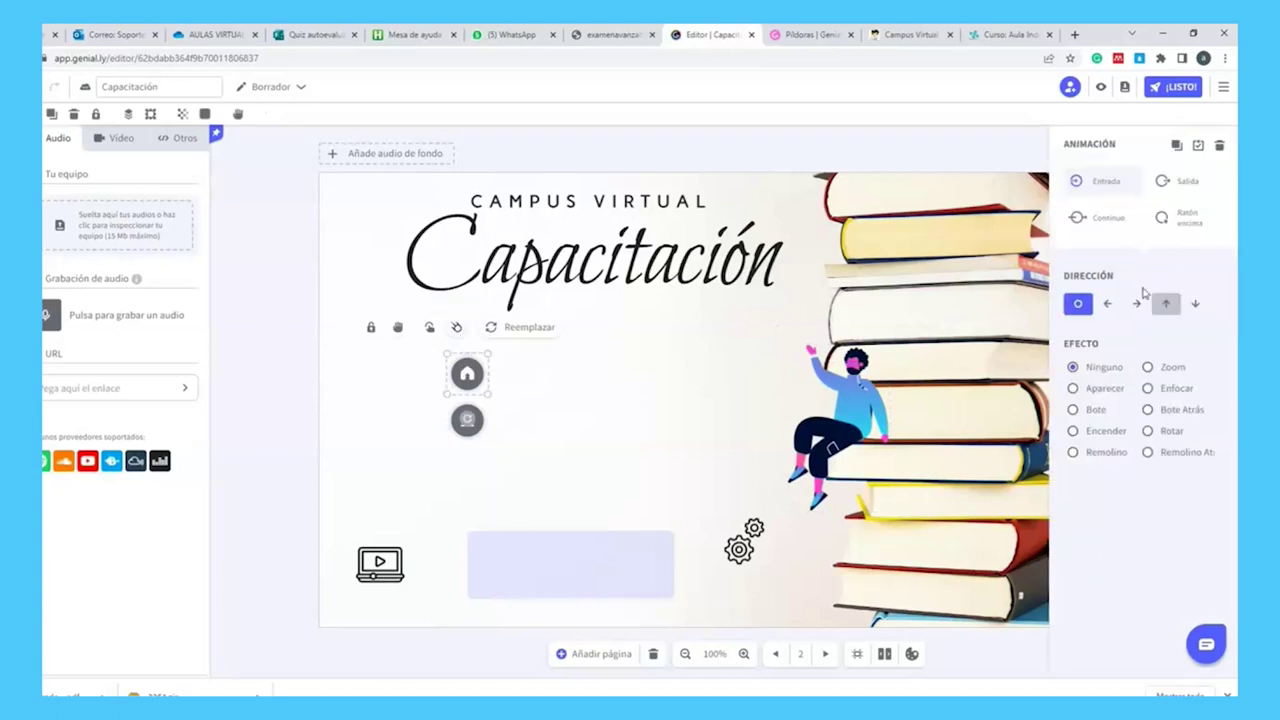
click(1150, 368)
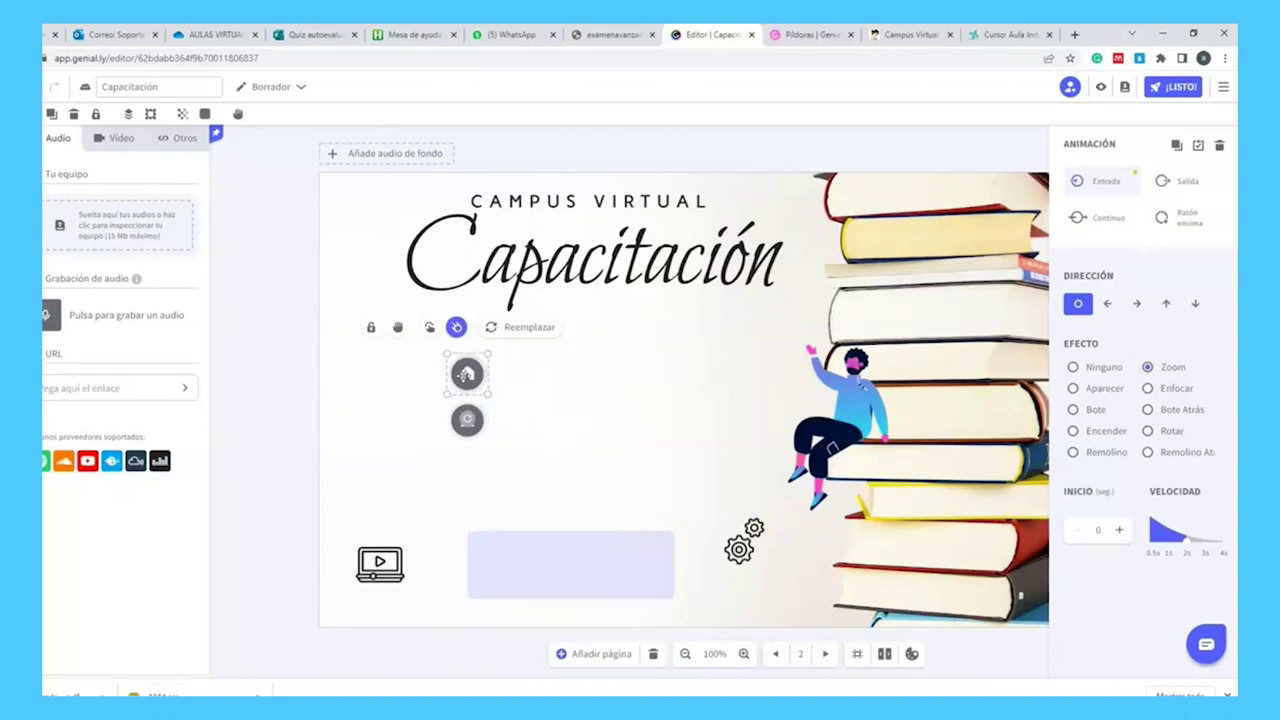
click(467, 420)
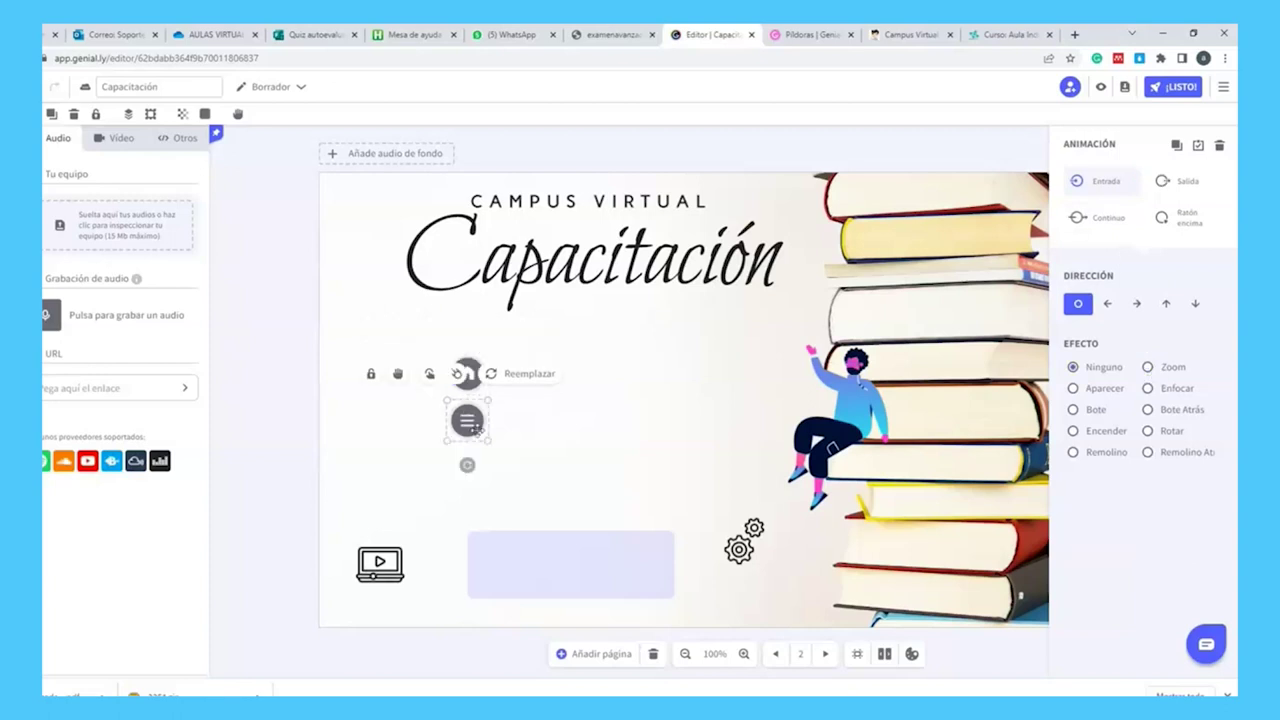
click(1148, 368)
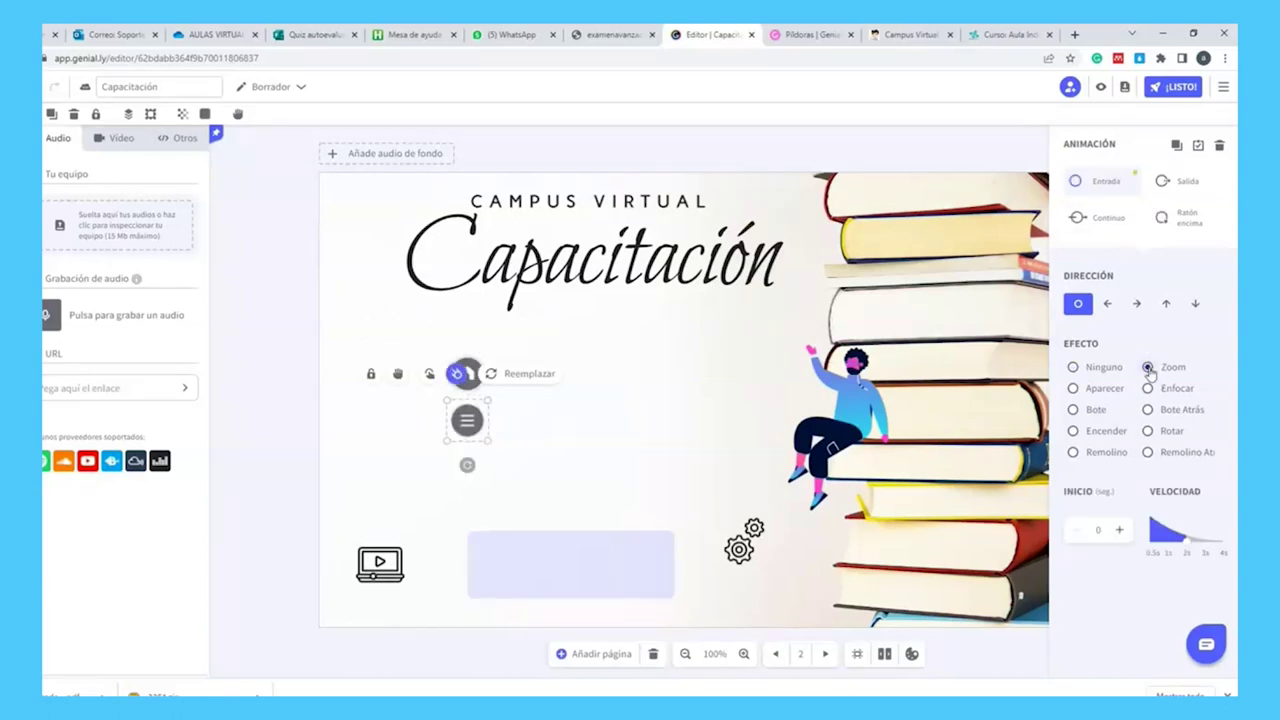
click(467, 373)
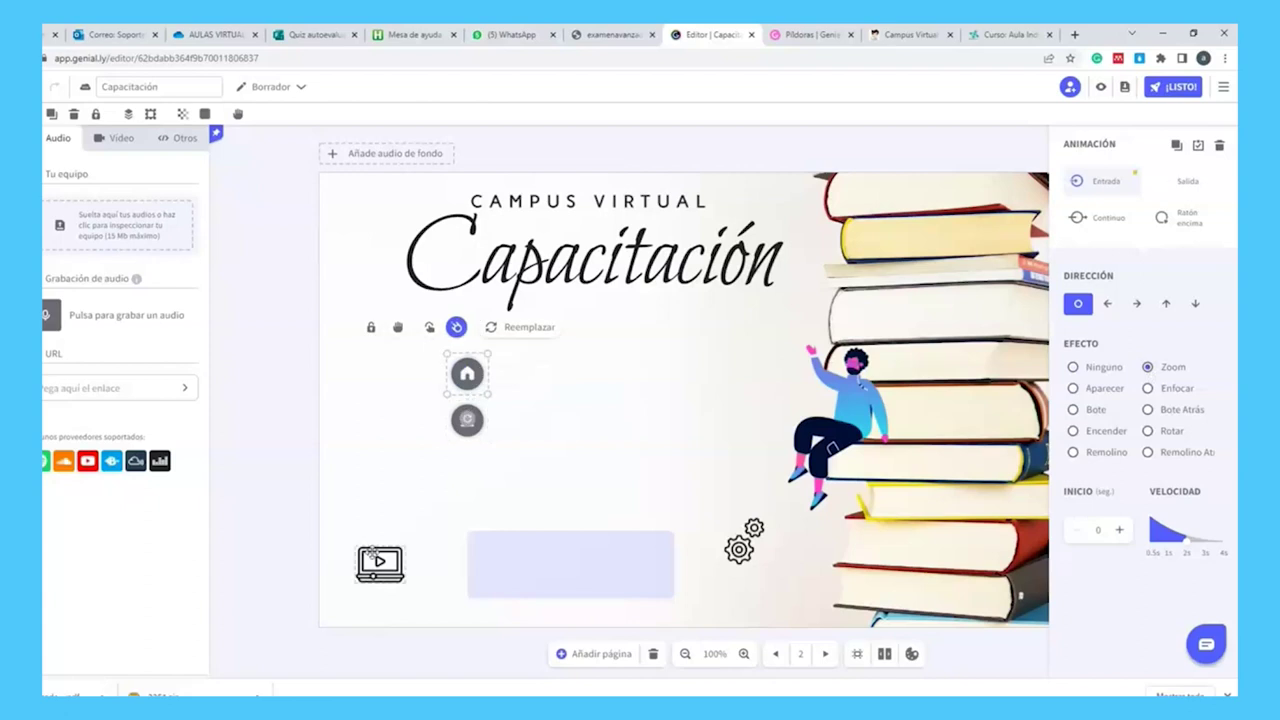
- Apply the Aparecer entrance animation to the laptop icon
click(371, 551)
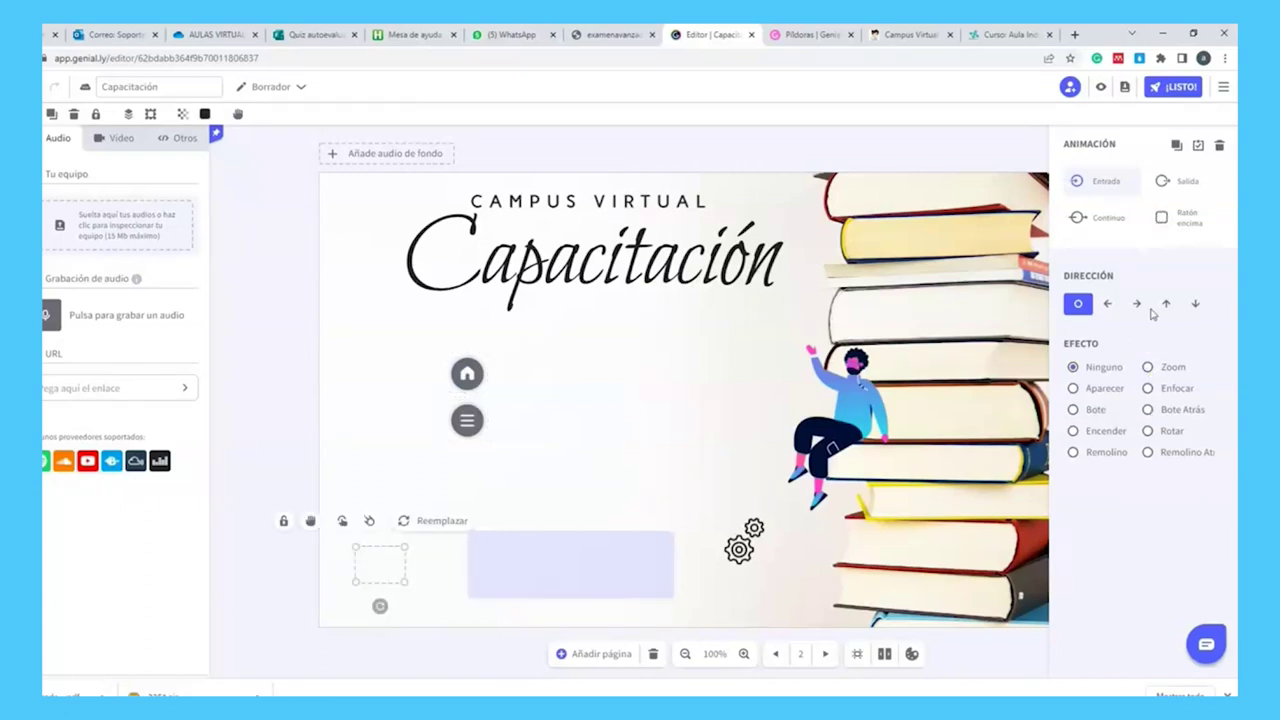
click(1074, 388)
key(ctrl+z)
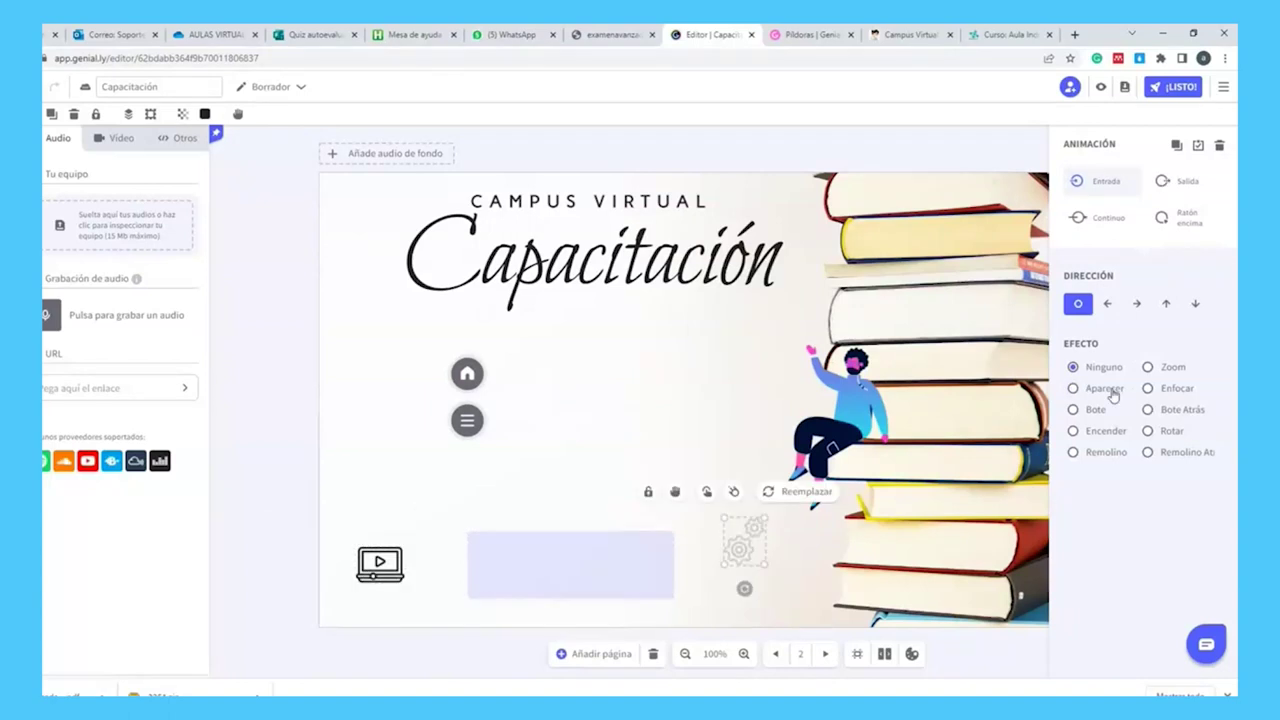
- Look at the interactivity and animation options offered for the CAMPUS VIRTUAL title and the interactivity options for the round home button
click(418, 197)
click(421, 195)
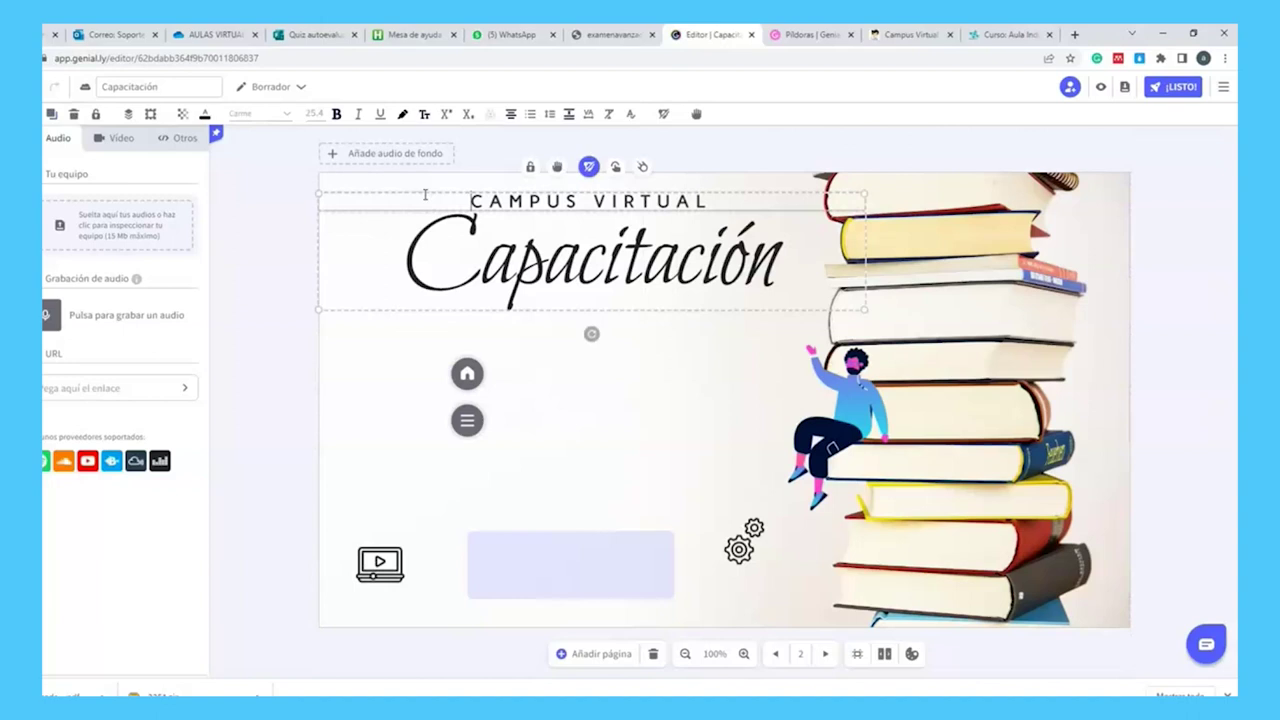
click(616, 168)
click(871, 197)
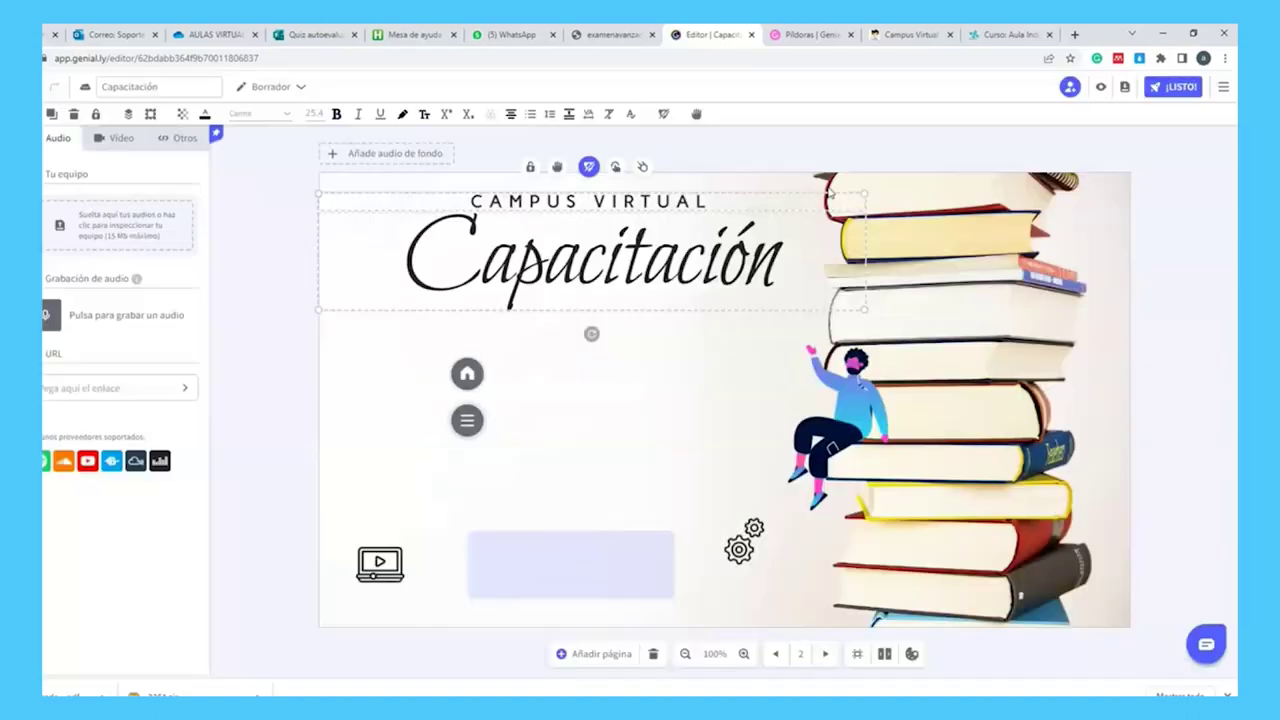
click(643, 168)
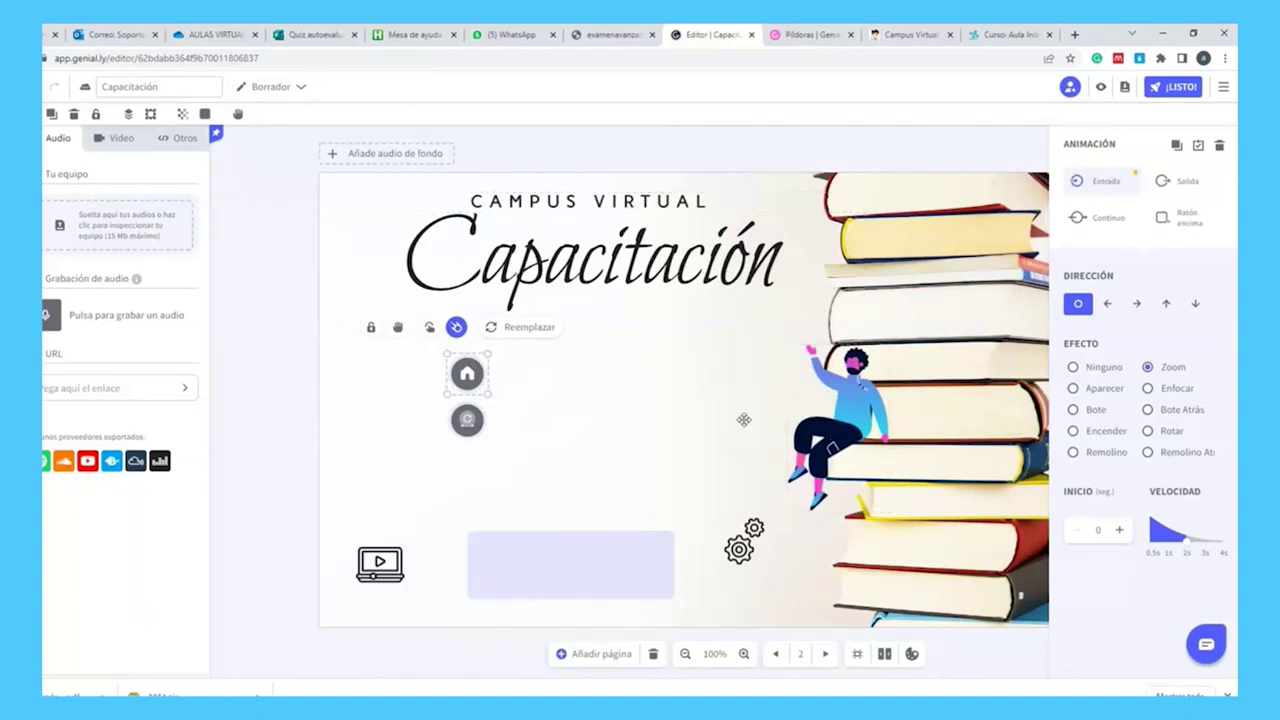
click(430, 330)
click(868, 201)
- Review the home button's interactivity types for jumping to a page, opening a web link and enlarging an image
click(430, 330)
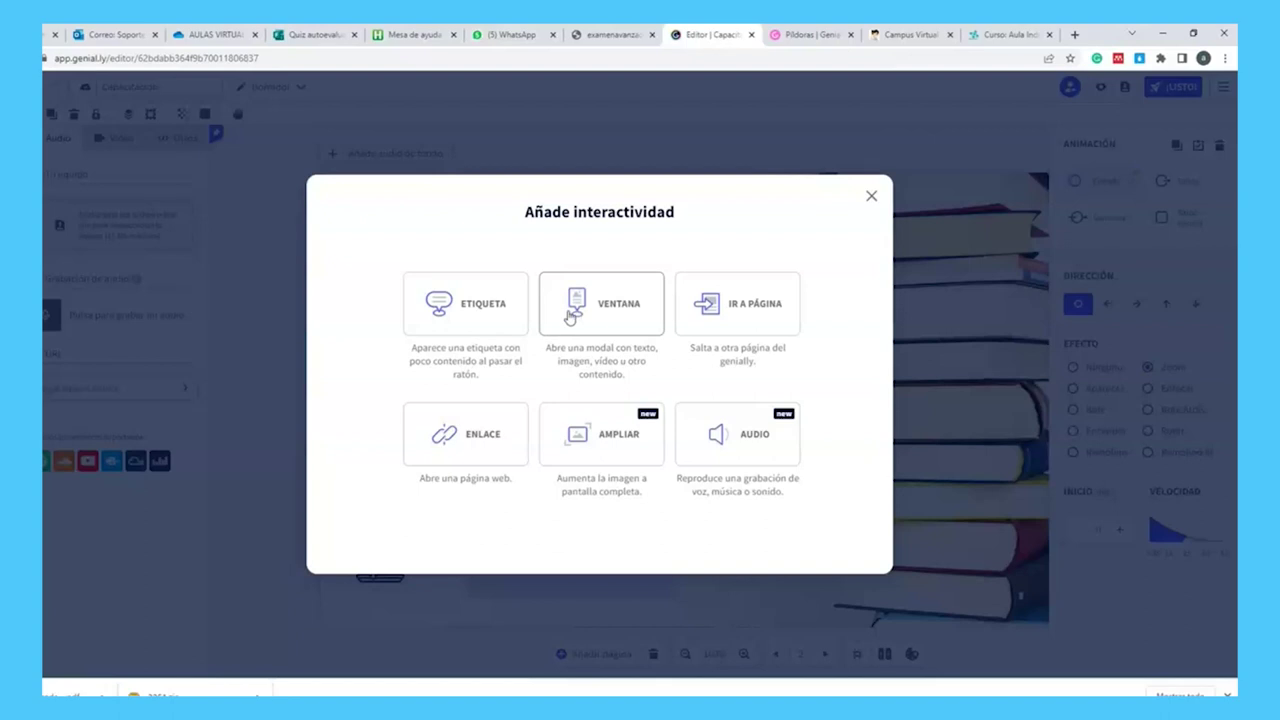
click(737, 317)
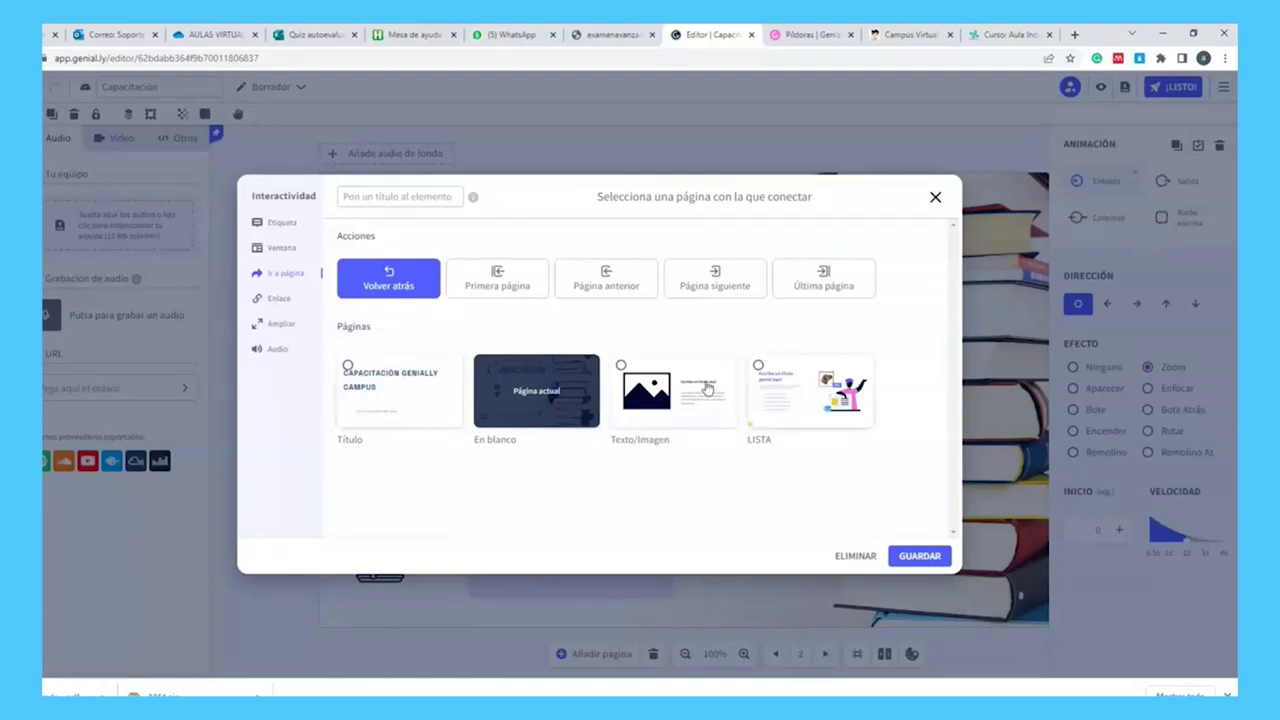
click(636, 372)
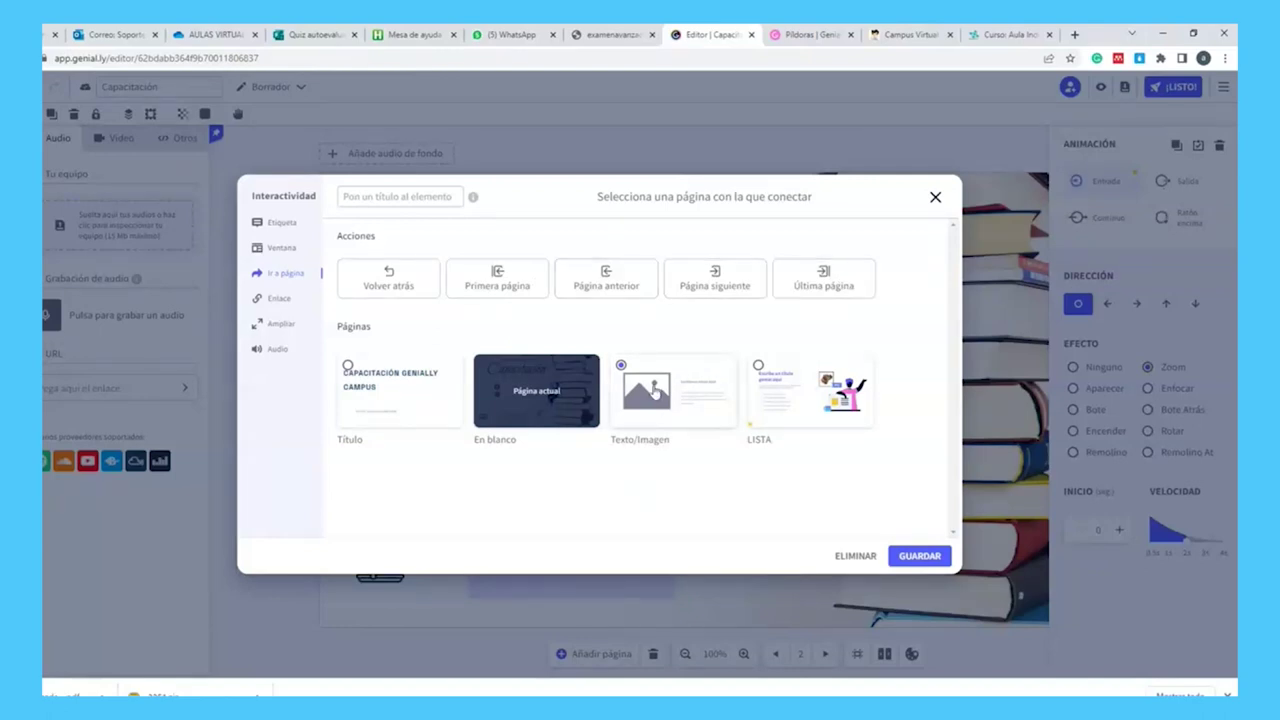
click(280, 298)
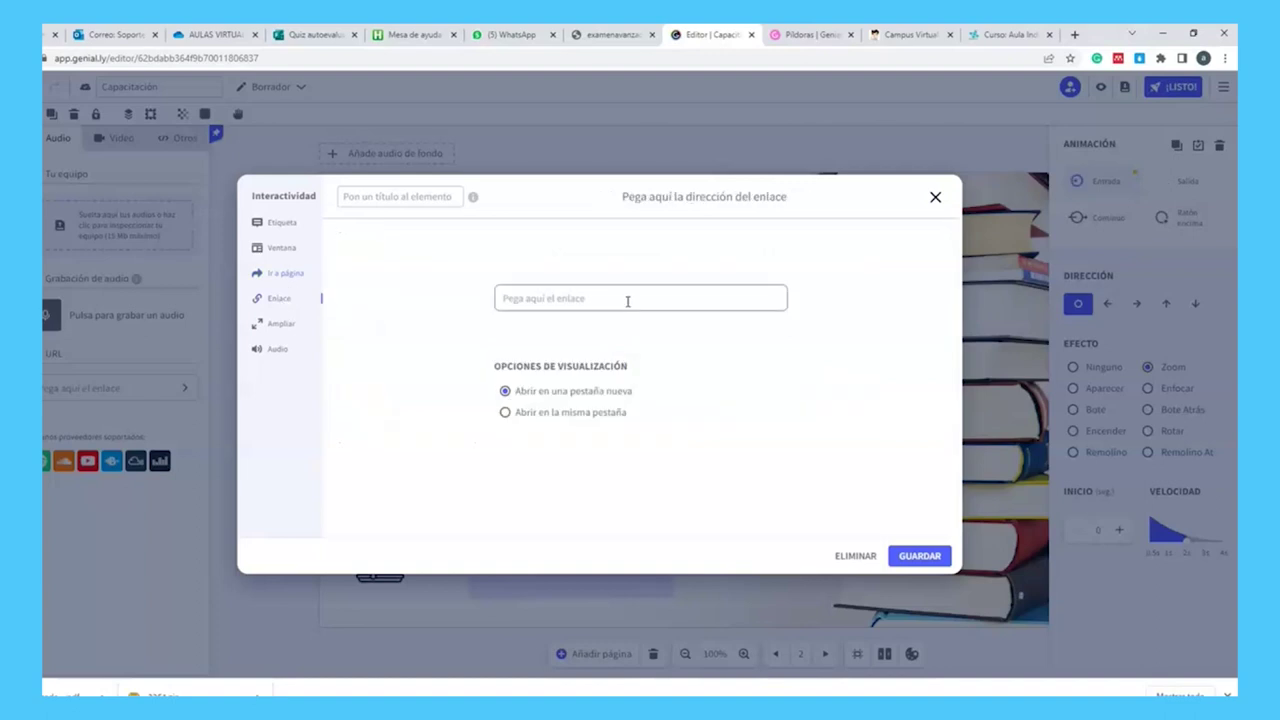
click(281, 325)
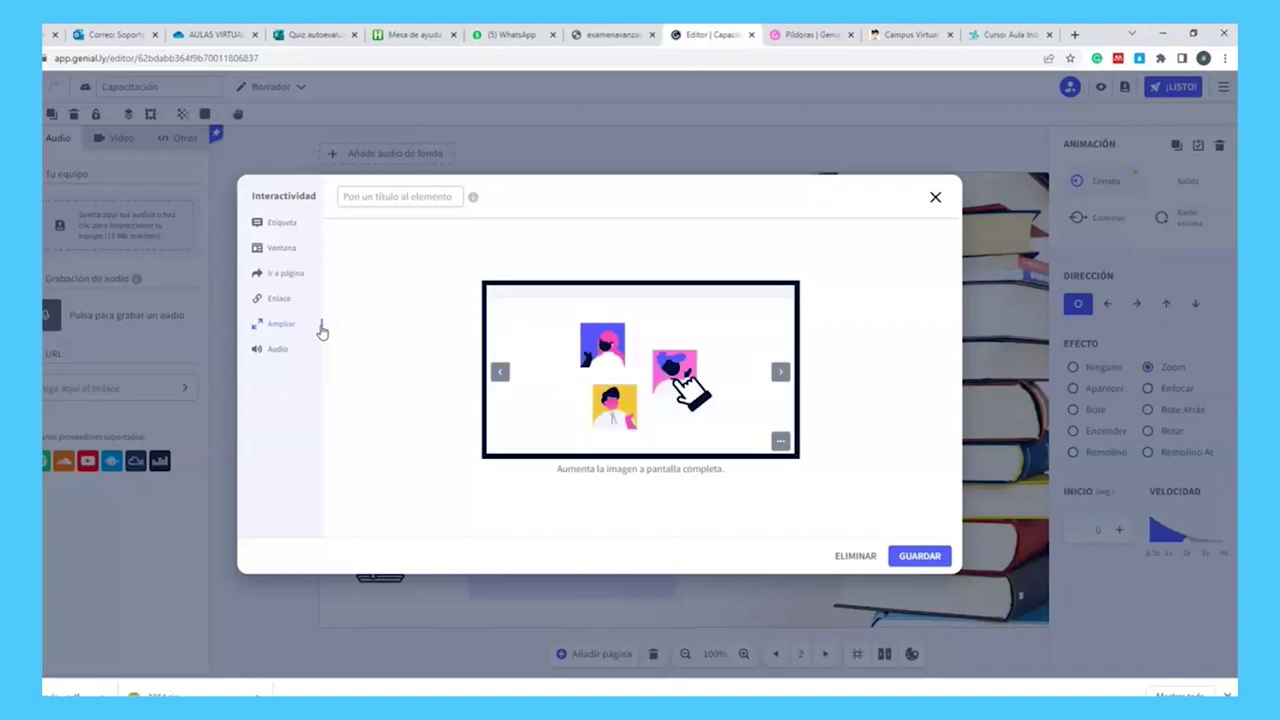
- Review the audio interactivity sources for the home button (computer file, recording and URL) and close without saving
click(277, 352)
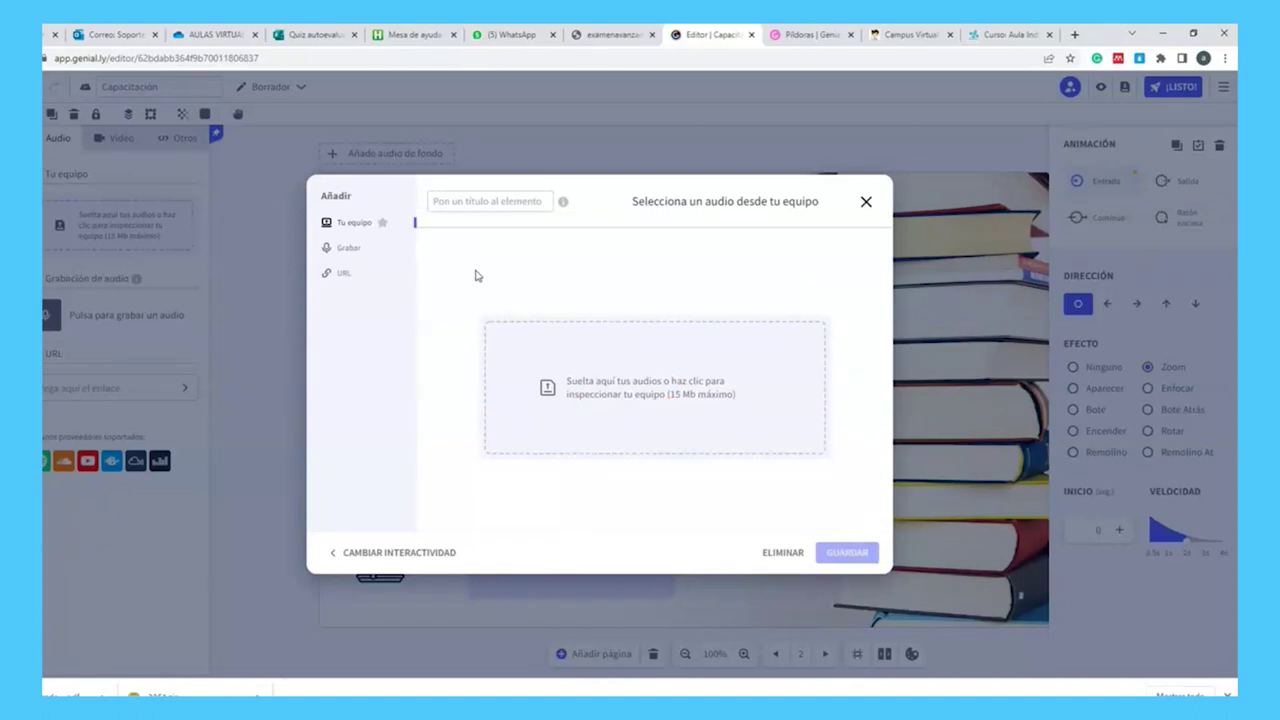
click(660, 394)
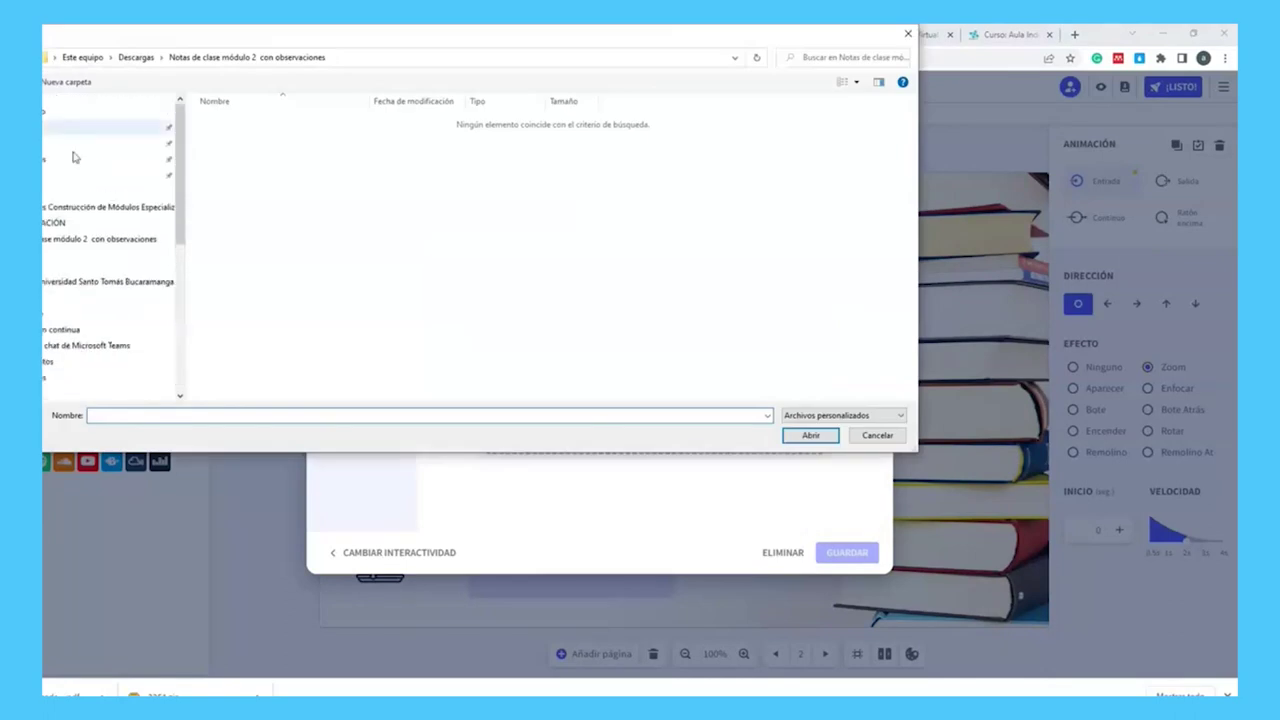
click(908, 34)
click(350, 250)
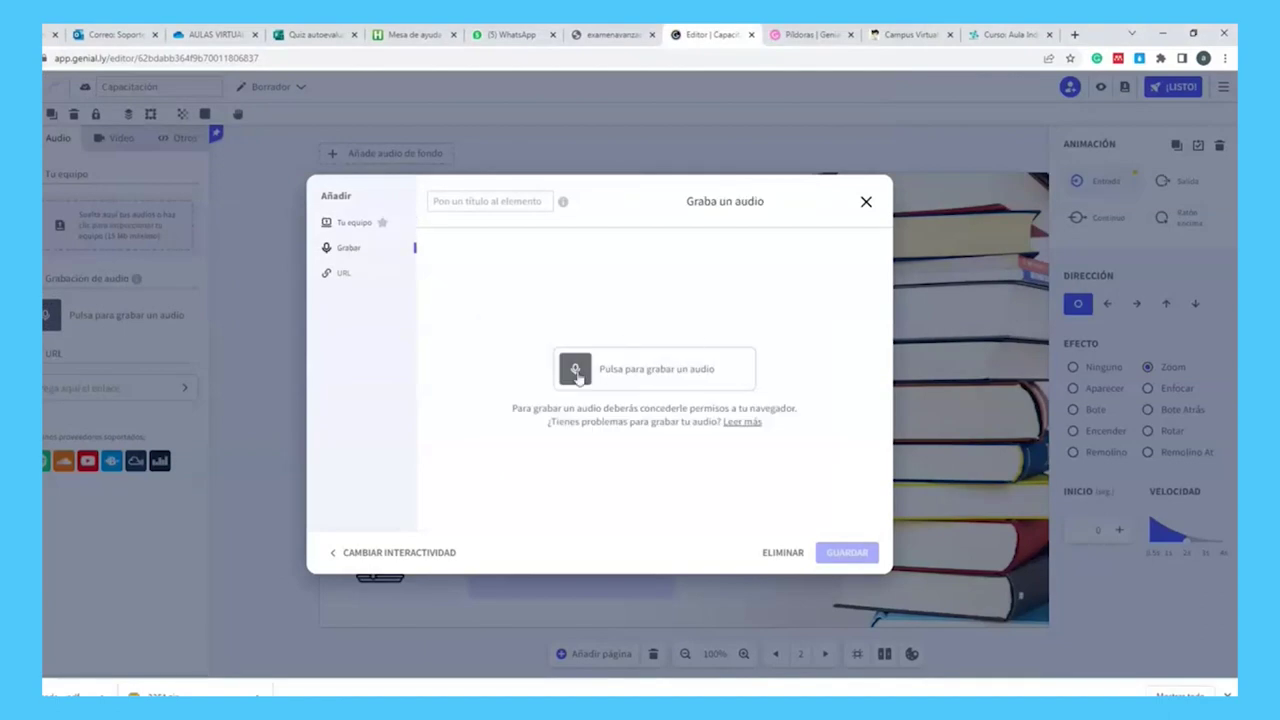
click(345, 275)
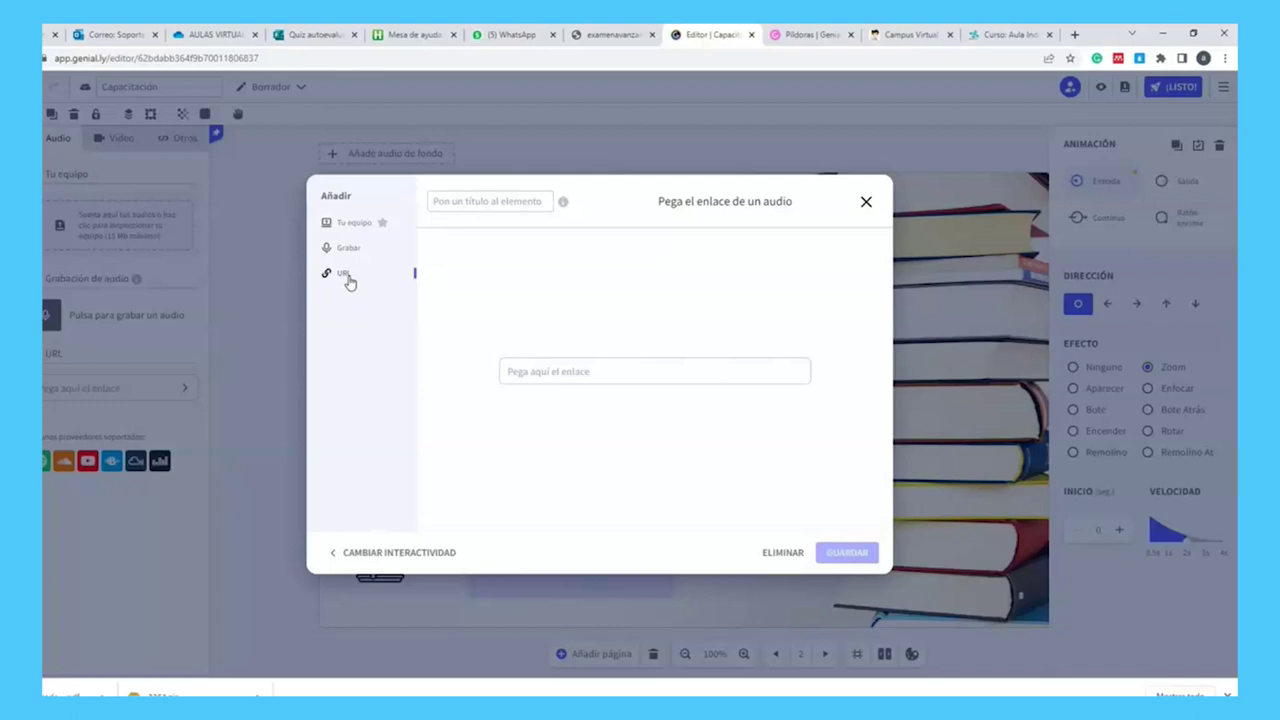
click(585, 371)
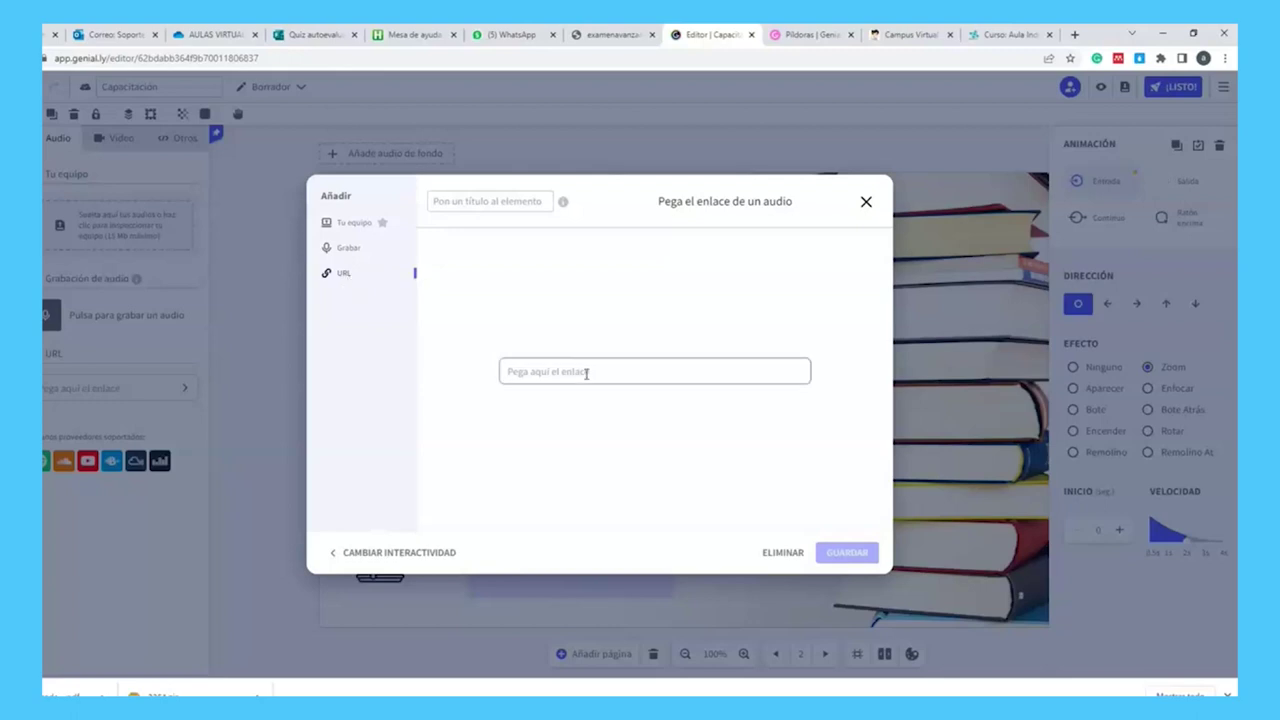
click(866, 202)
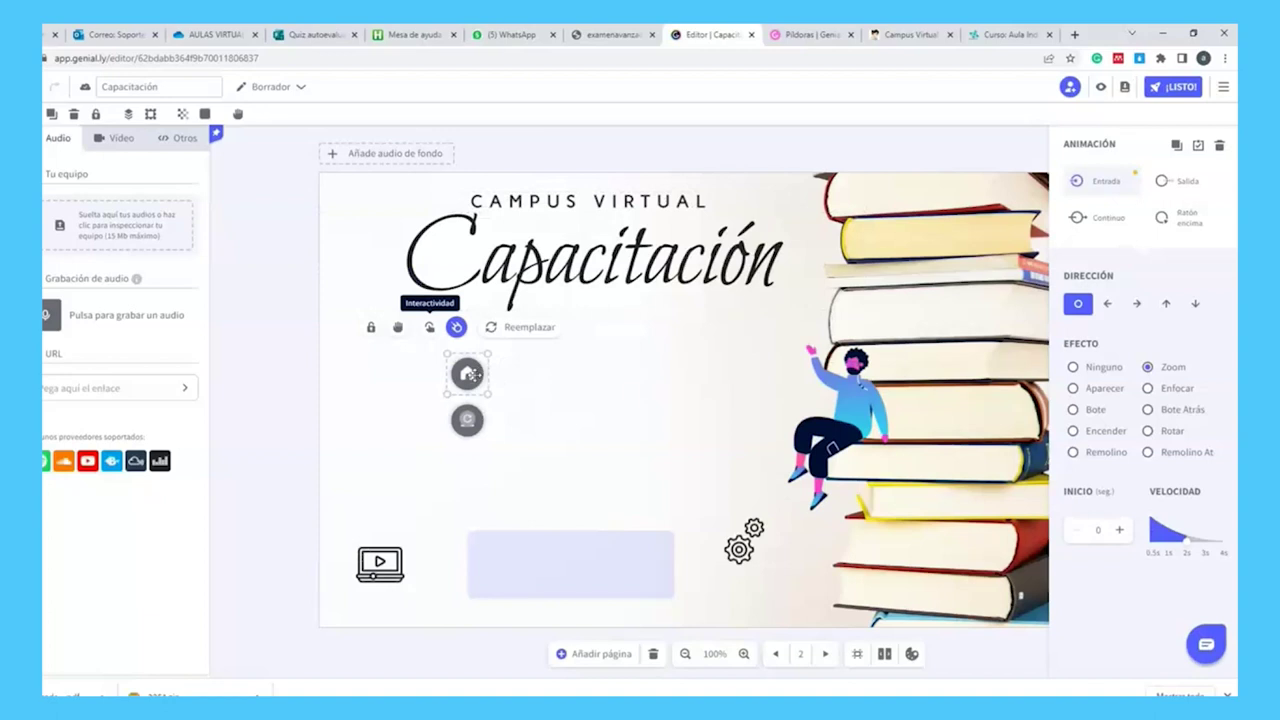
- Make the home button jump to the Texto/Imagen page and save the interactivity
click(430, 336)
click(737, 300)
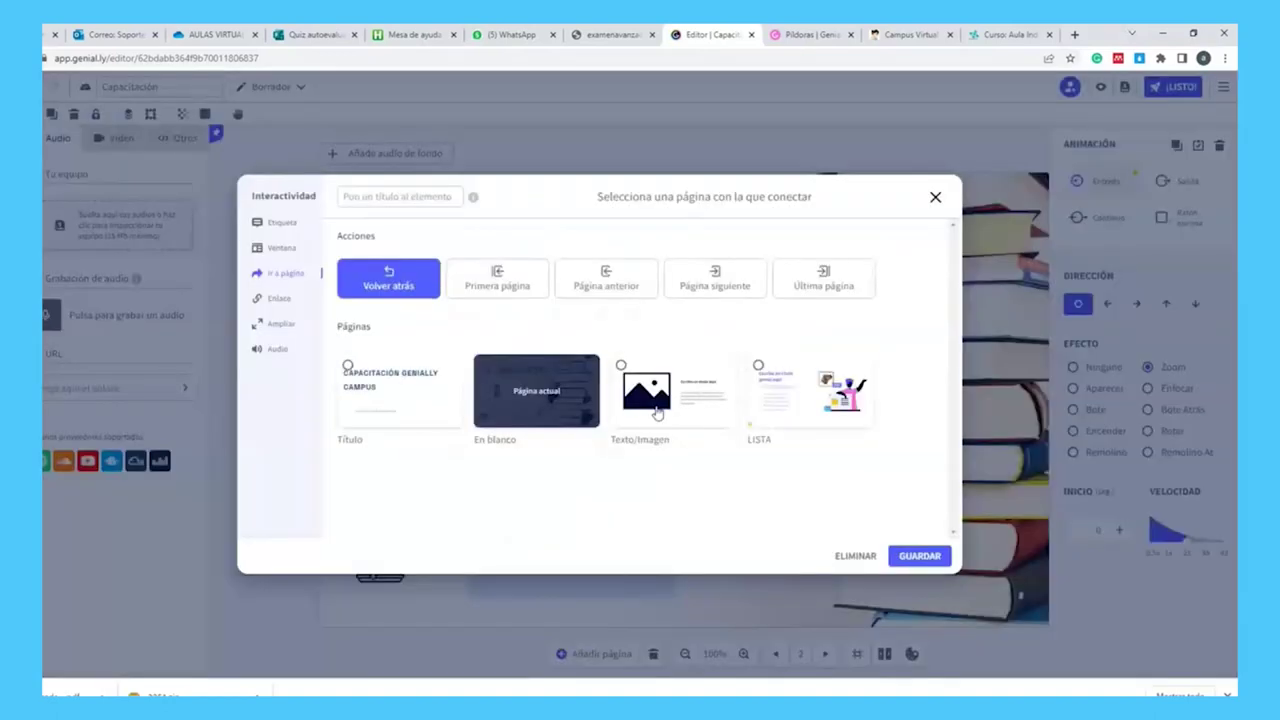
click(620, 365)
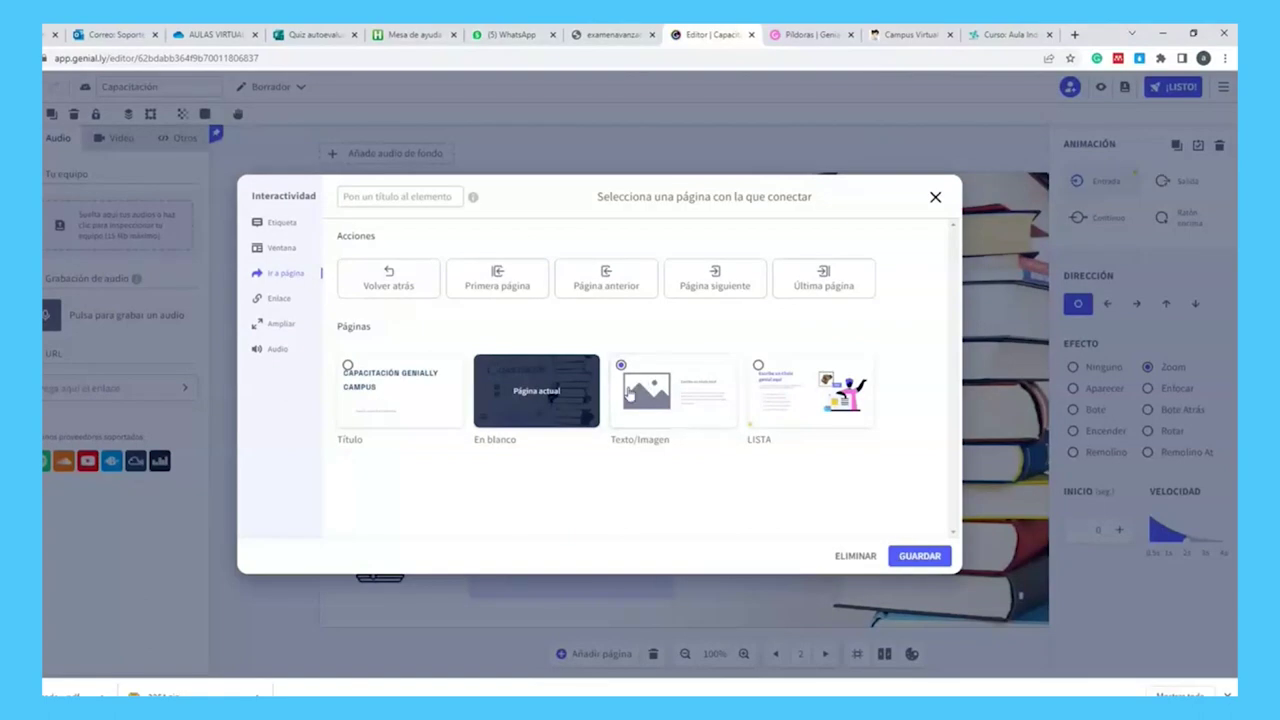
click(920, 556)
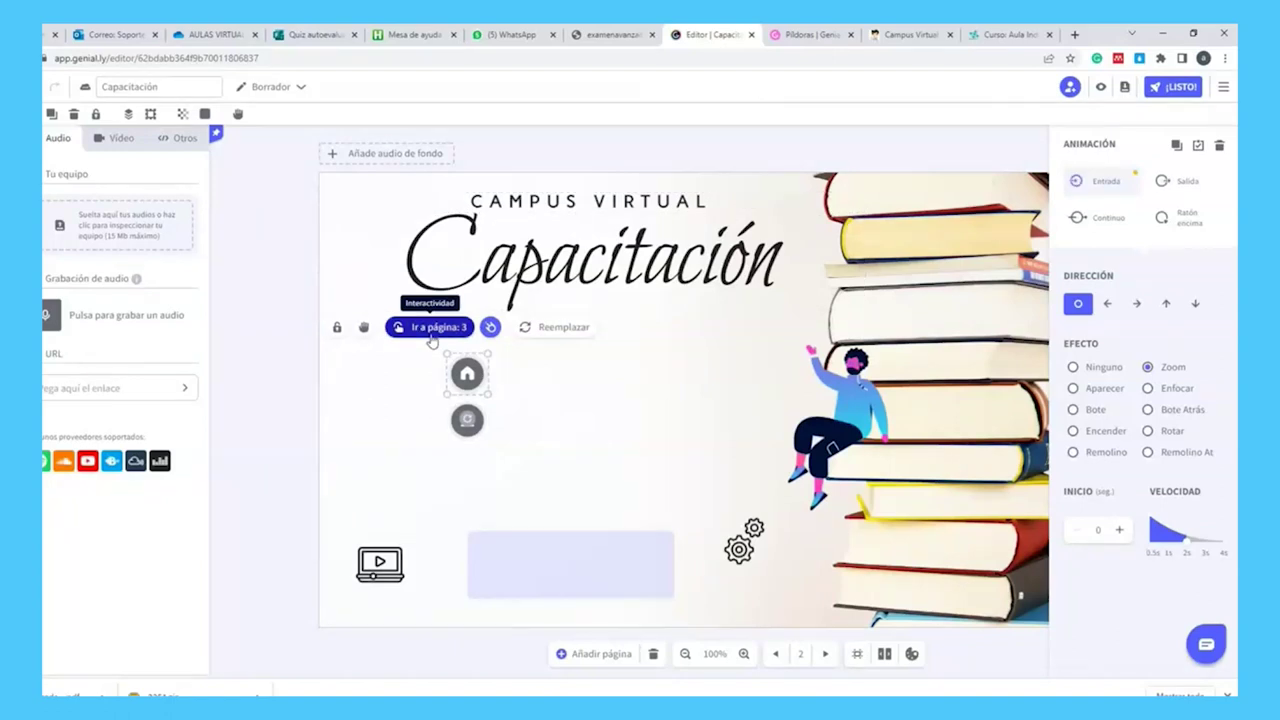
- Move the laptop icon directly below the round menu button and begin adding an Enlace interactivity to it
click(385, 562)
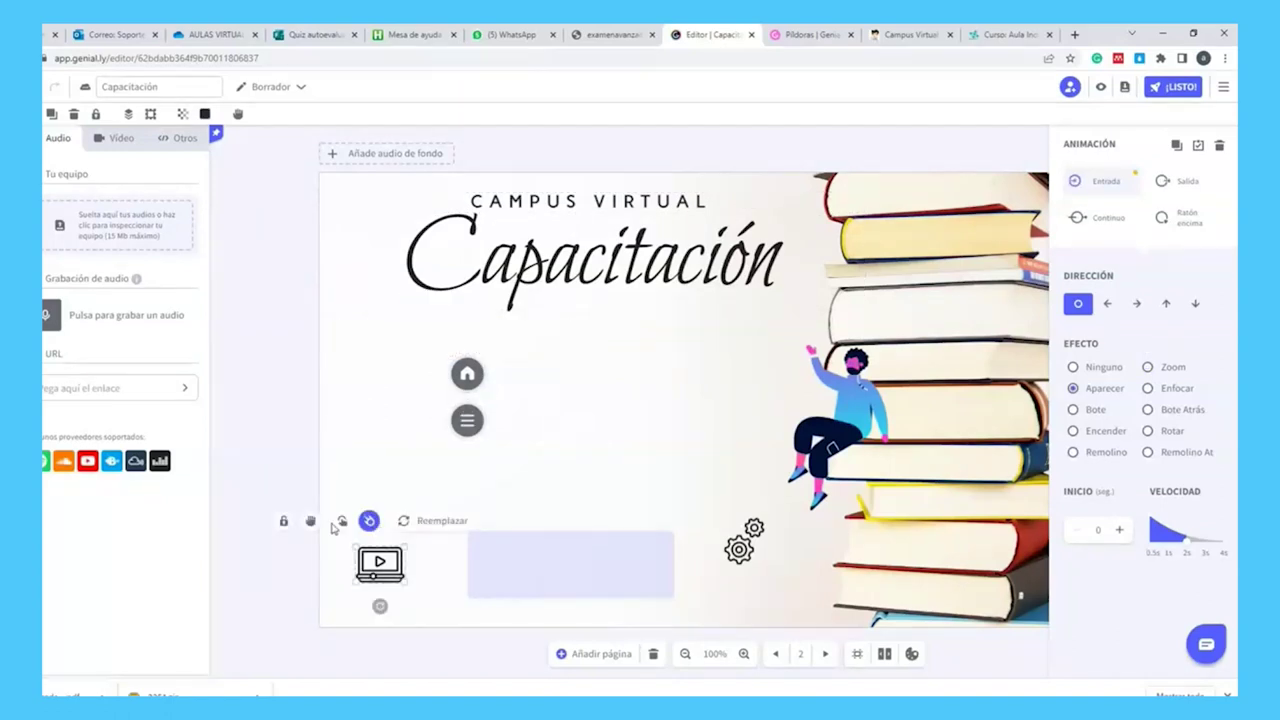
drag(380, 560, 466, 470)
click(461, 428)
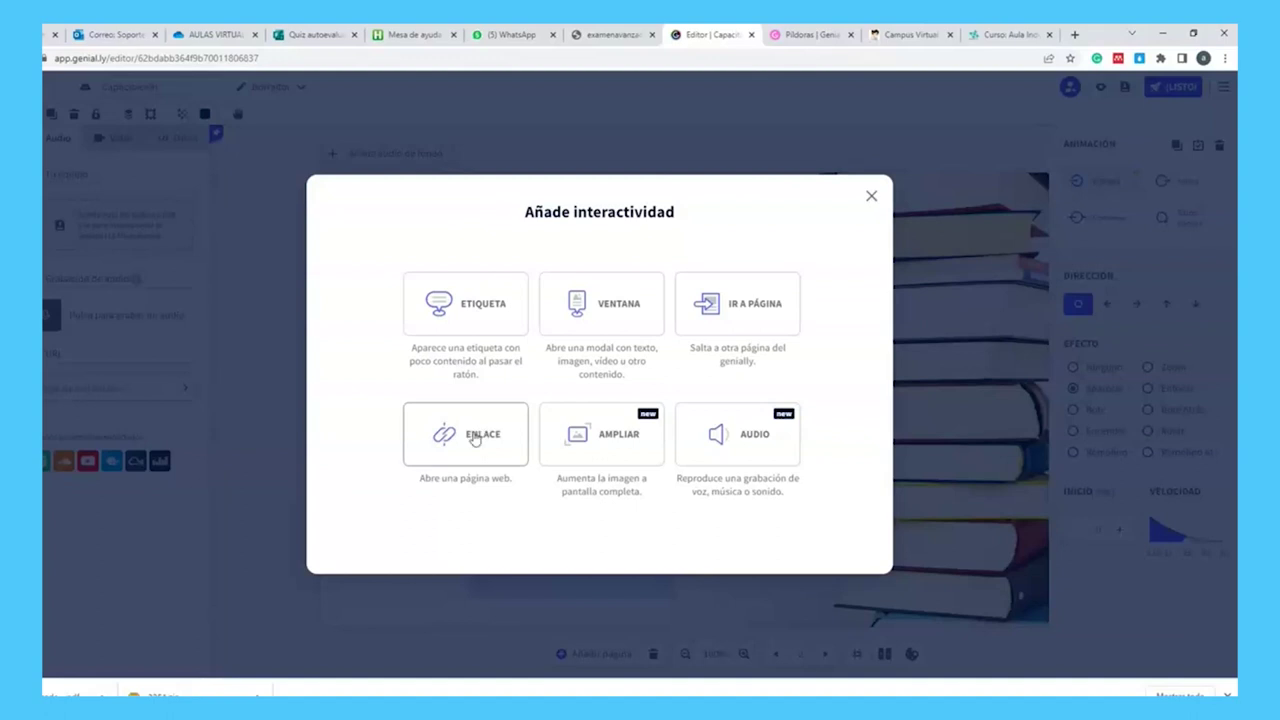
click(476, 440)
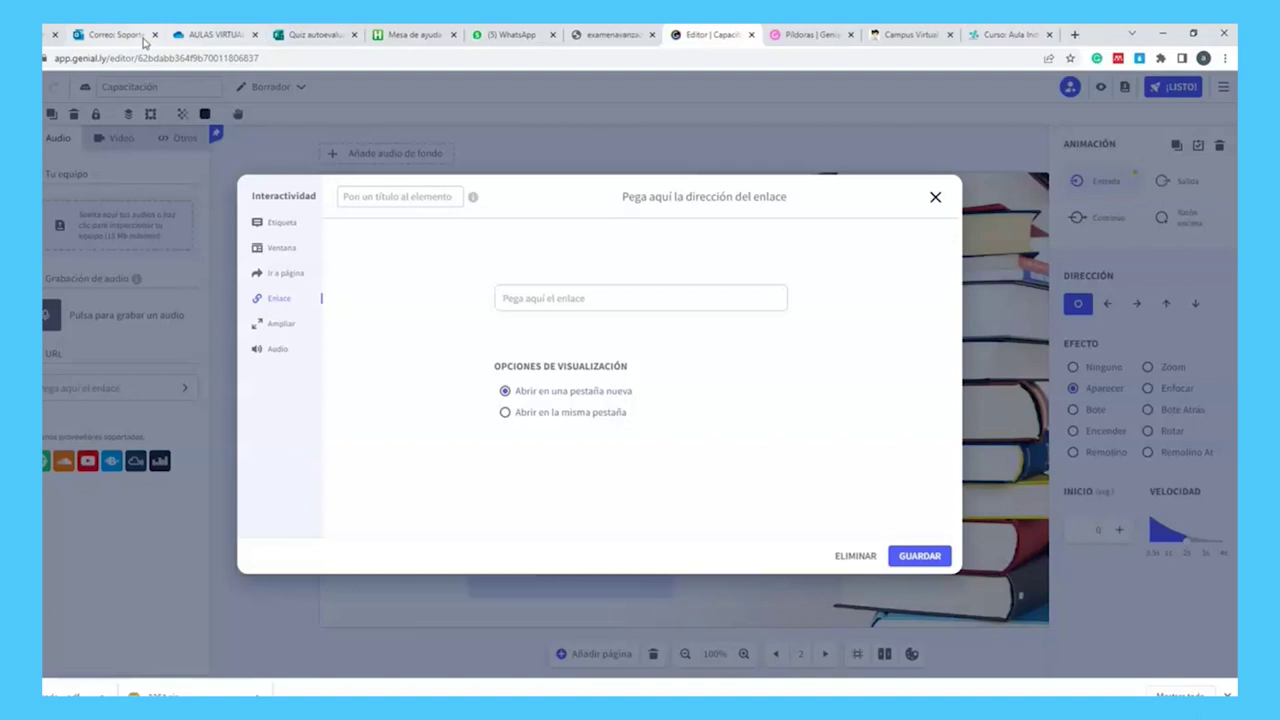
- Switch to OneDrive in the browser, open the 1- Pregrado folder and copy its web address
click(208, 40)
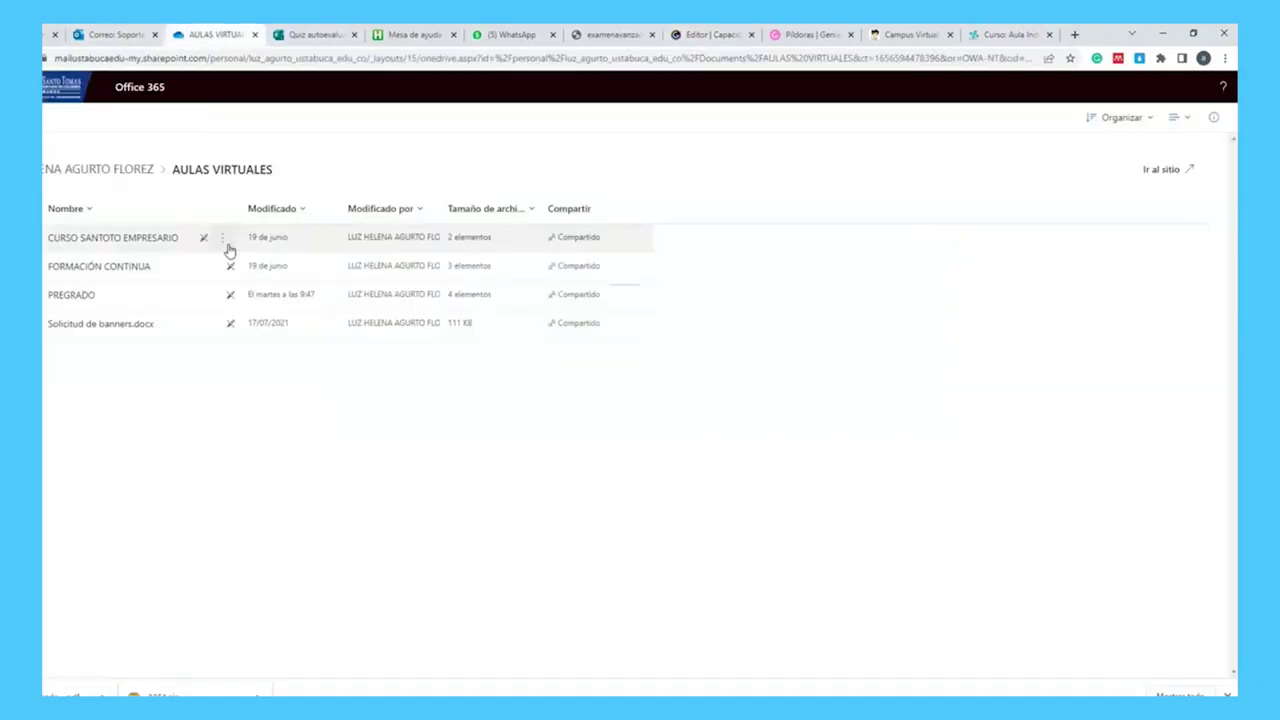
click(110, 34)
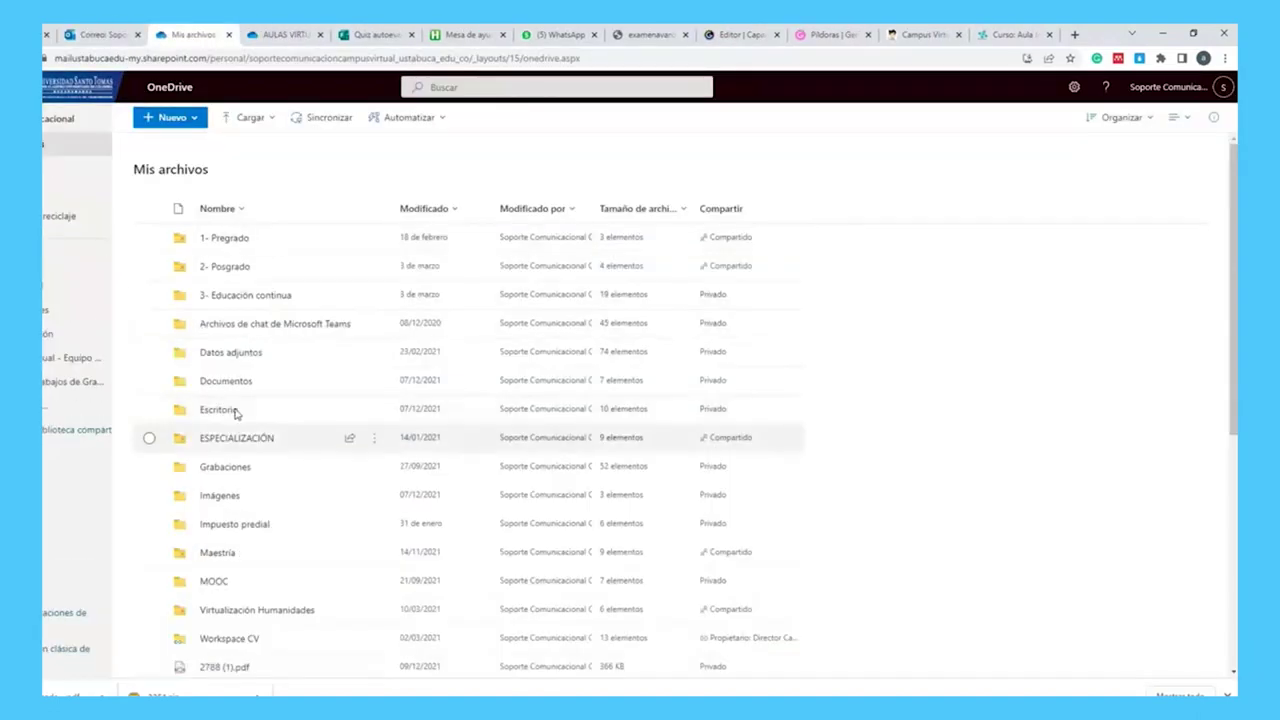
click(233, 242)
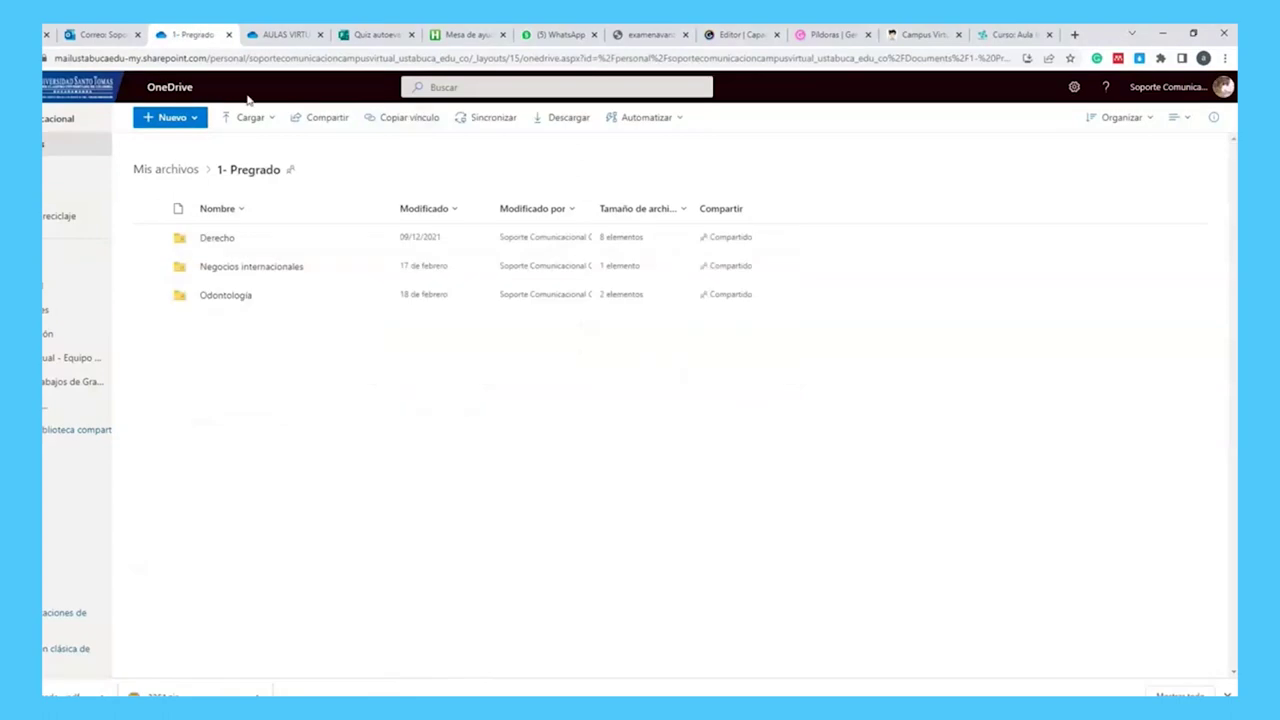
click(305, 58)
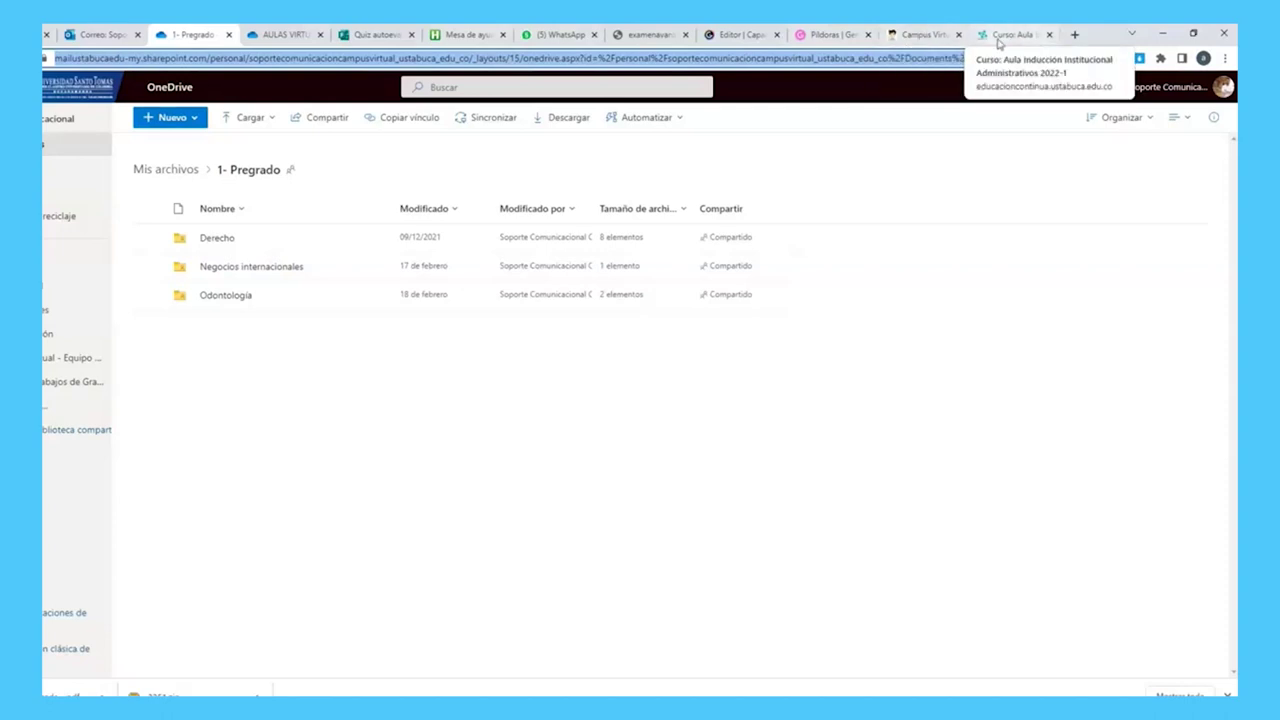
- Back in Genially, paste the folder address as the laptop icon's link, opening in a new tab, and save it
click(730, 34)
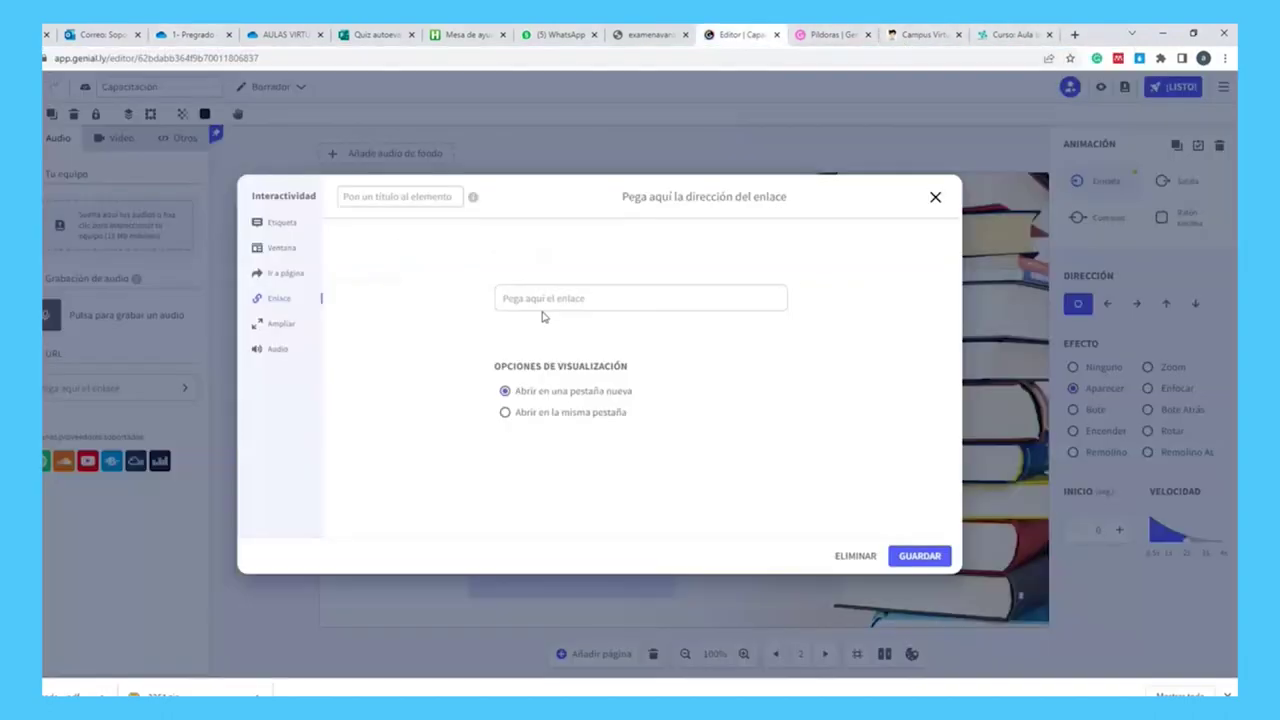
click(575, 303)
key(ctrl+v)
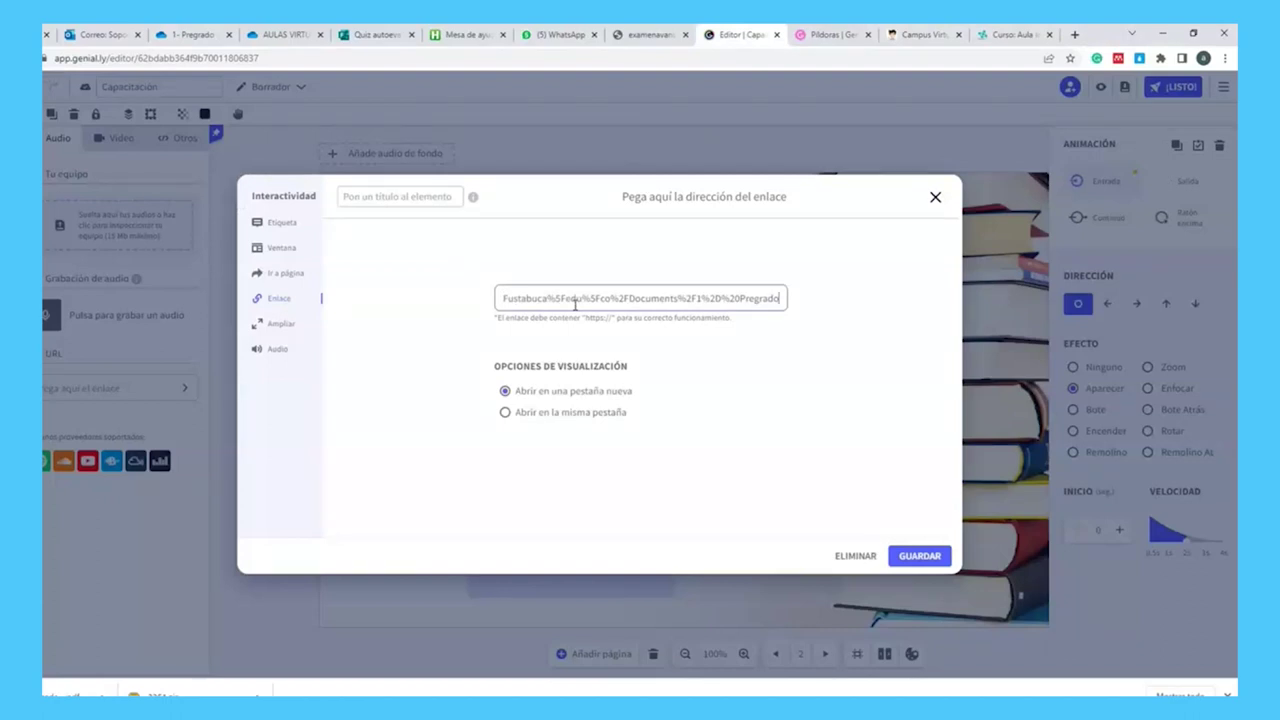
key(Home)
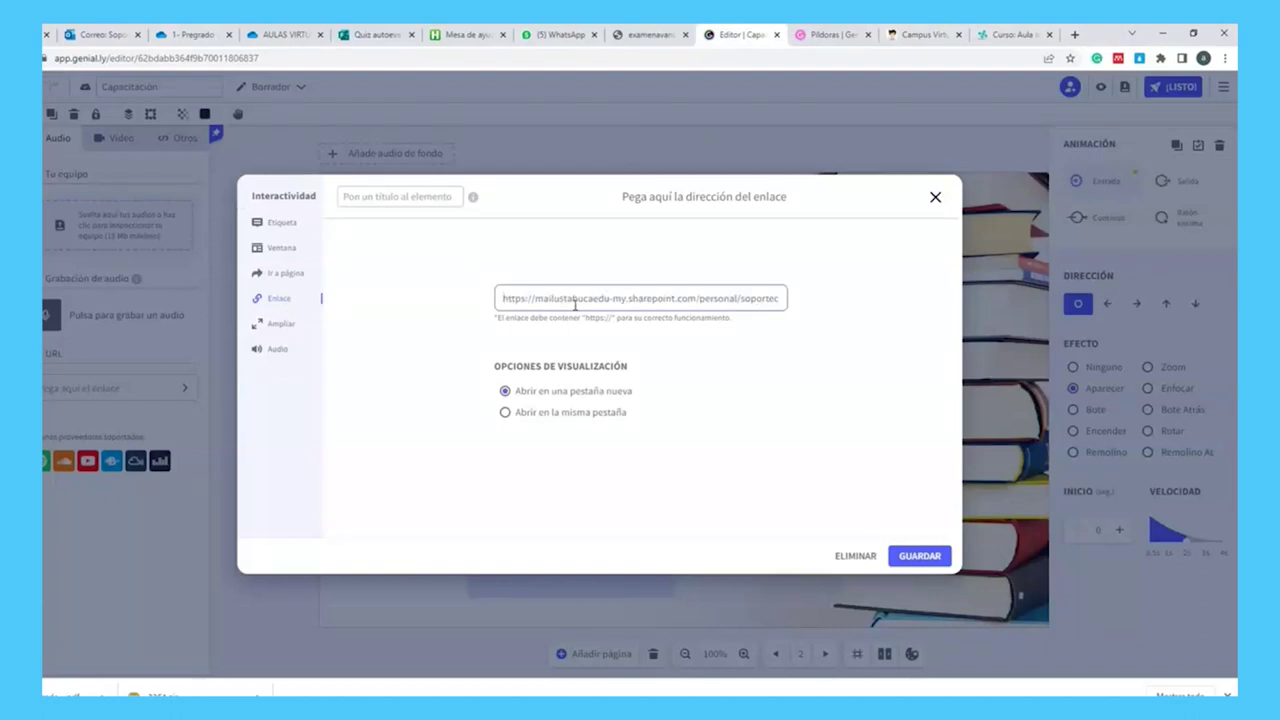
double_click(516, 298)
click(561, 299)
click(914, 557)
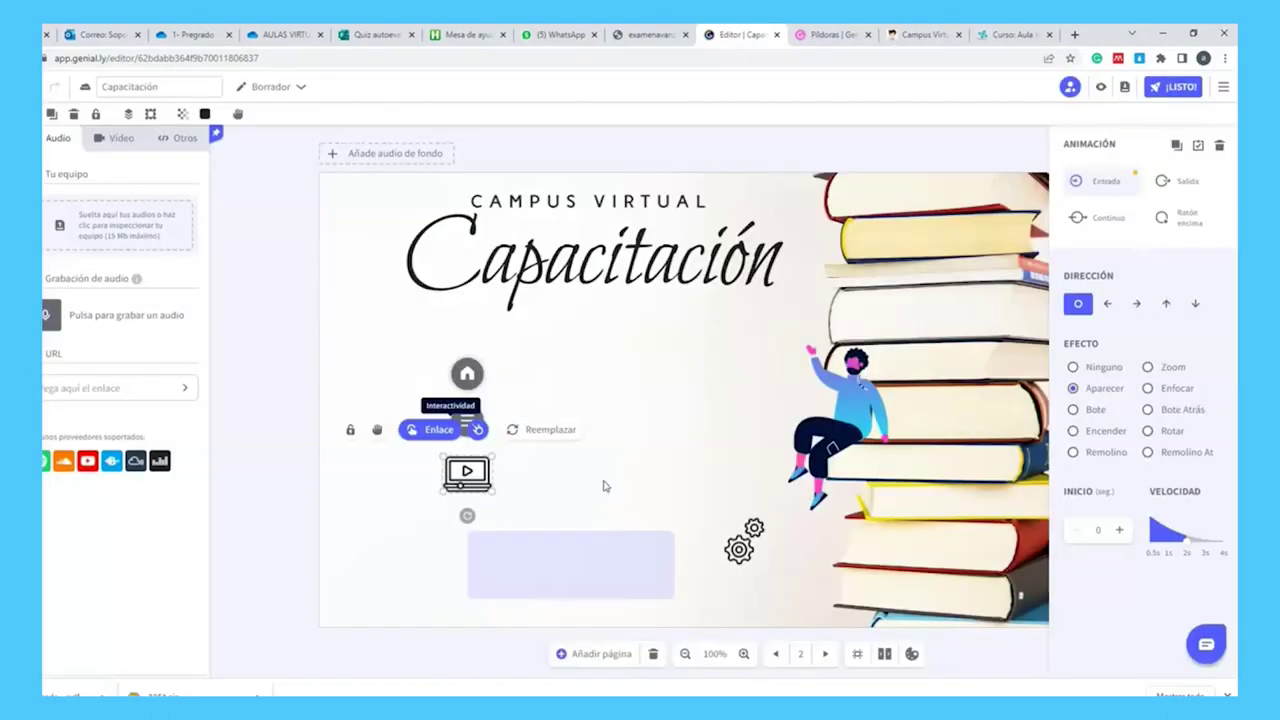
- Preview the page, test the laptop icon's link to the OneDrive folder and return to the preview
click(606, 486)
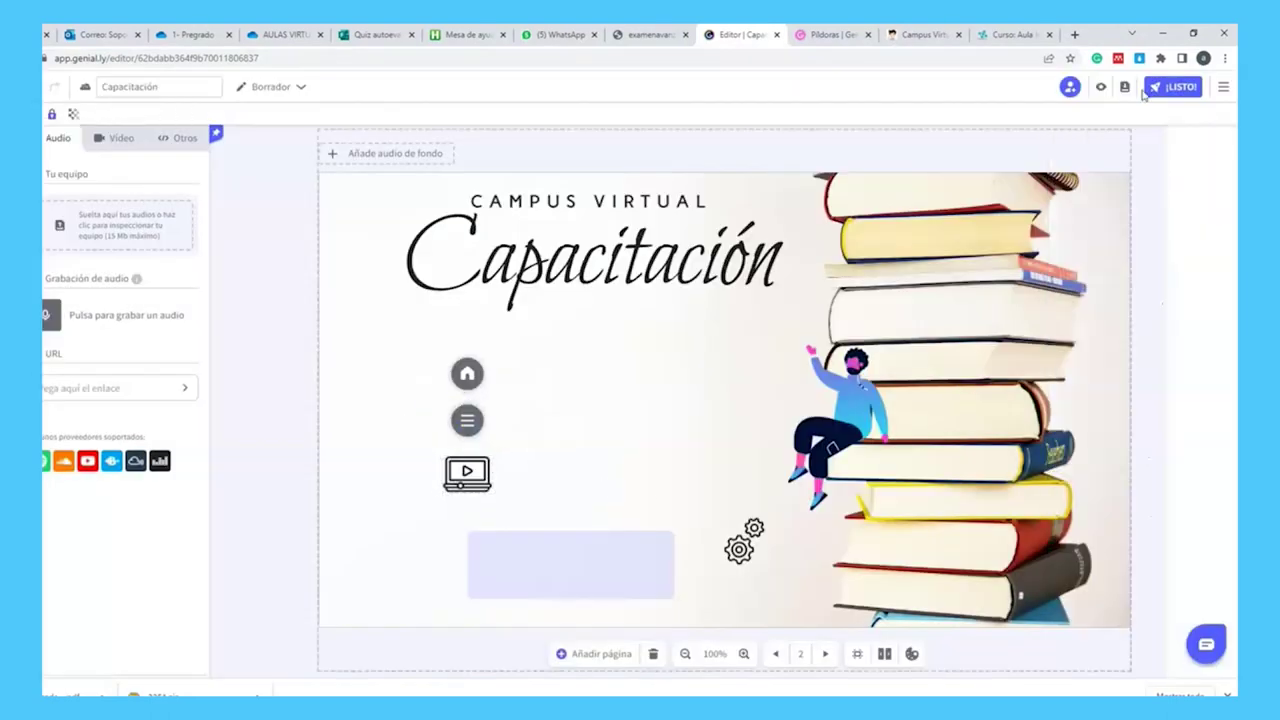
click(1102, 87)
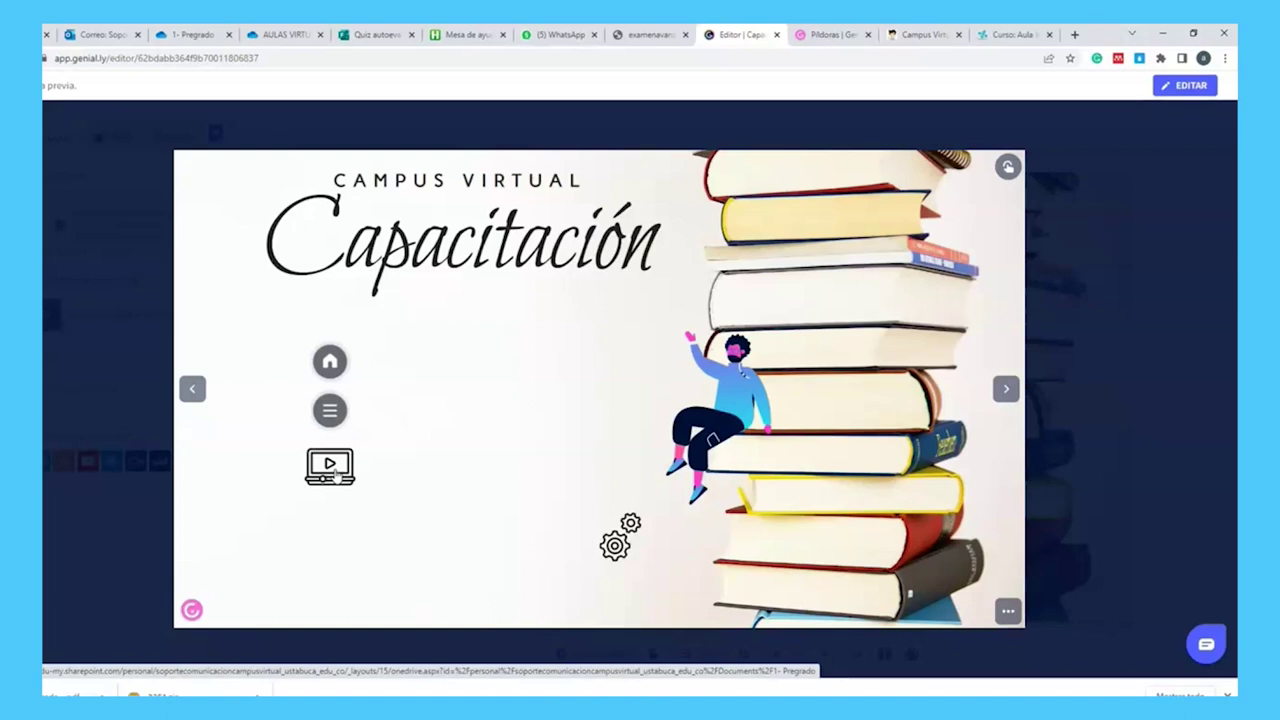
click(336, 476)
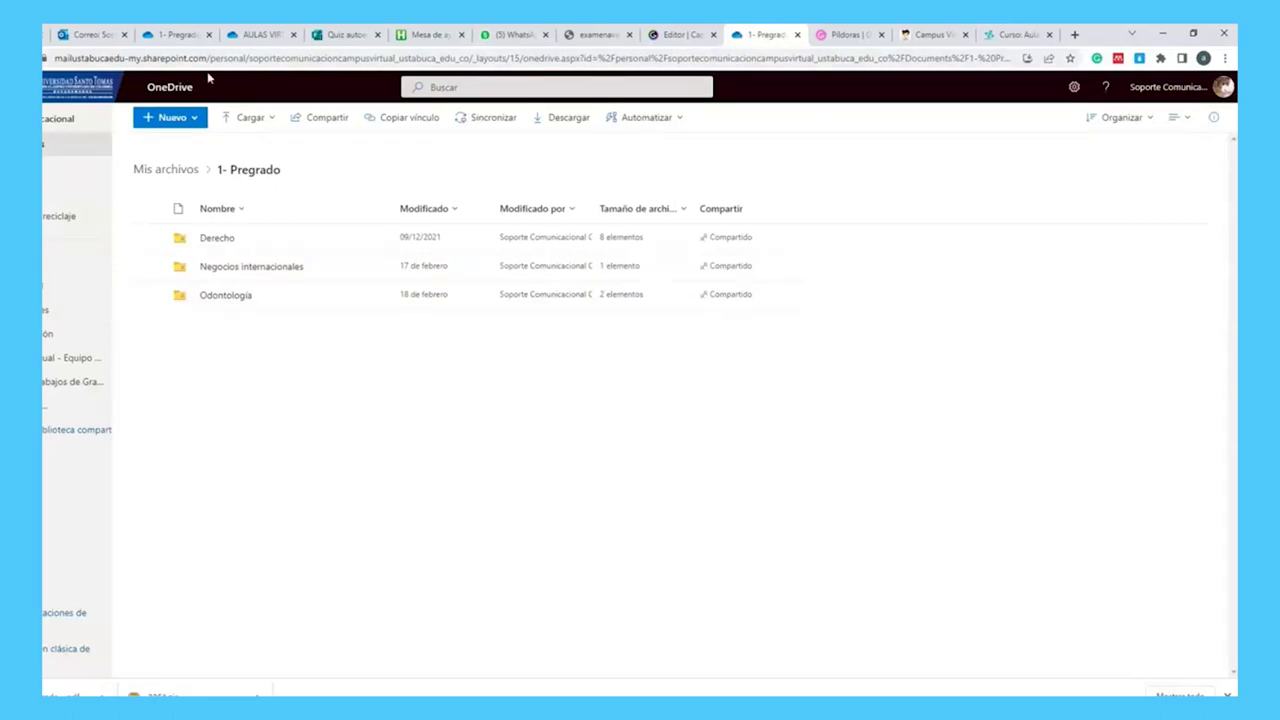
click(683, 34)
click(765, 34)
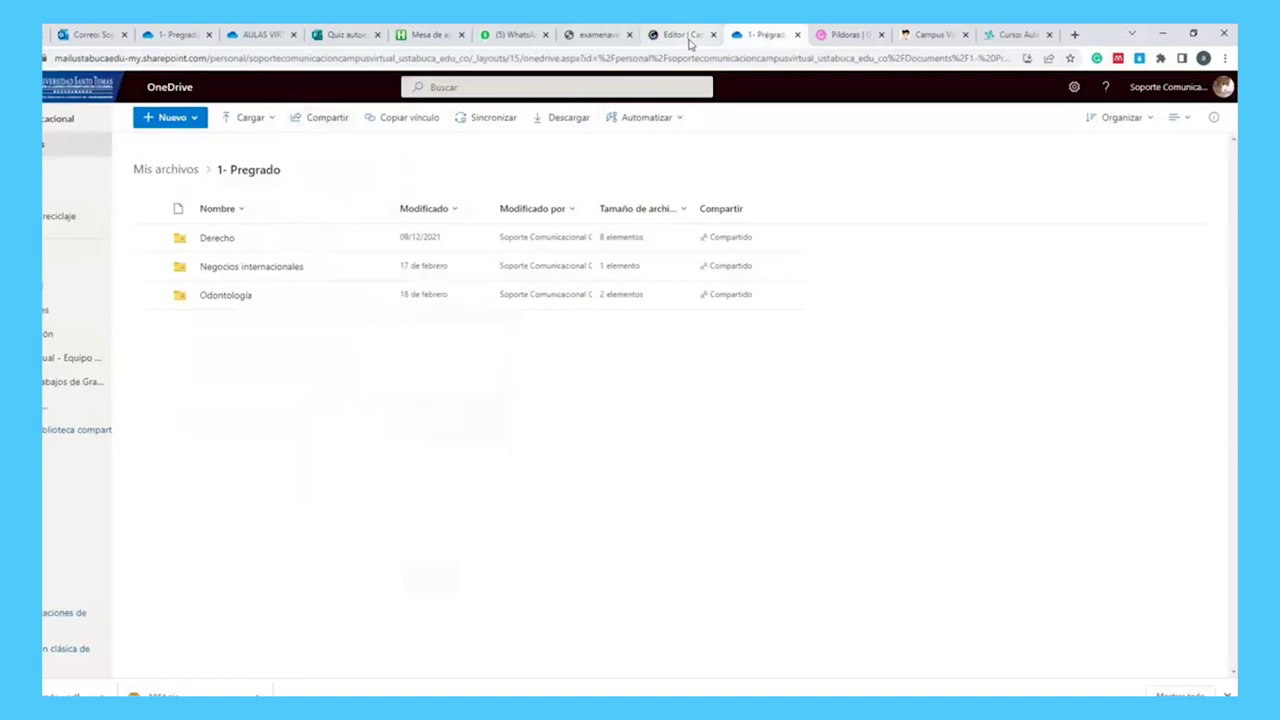
click(797, 34)
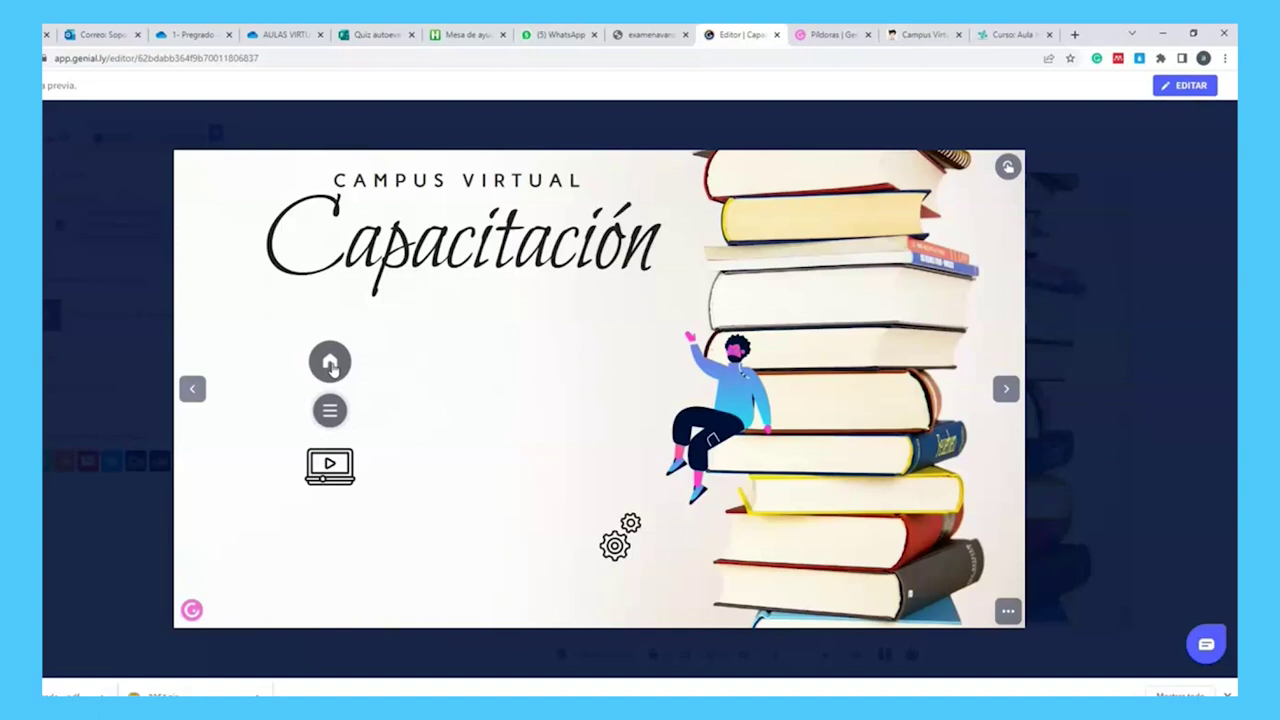
- Test the home button's page jump in the preview and check its interactivity settings back in the editor, closing them without changes
click(330, 363)
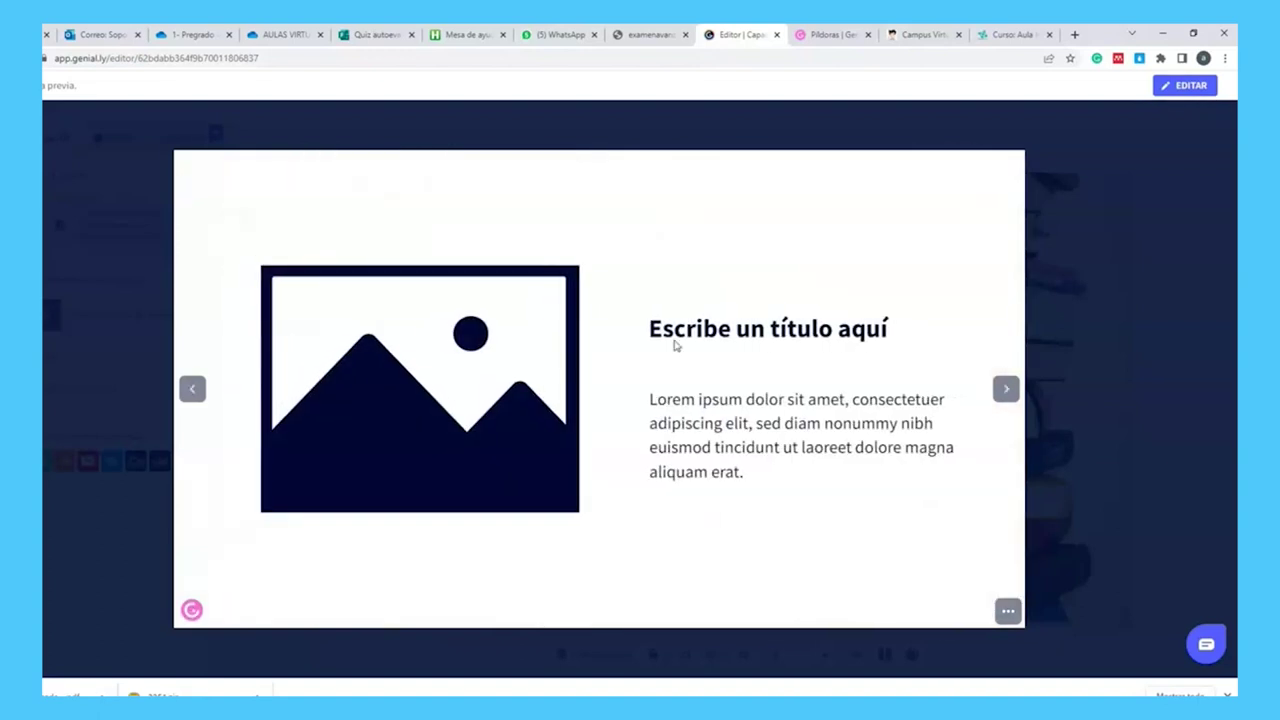
key(Escape)
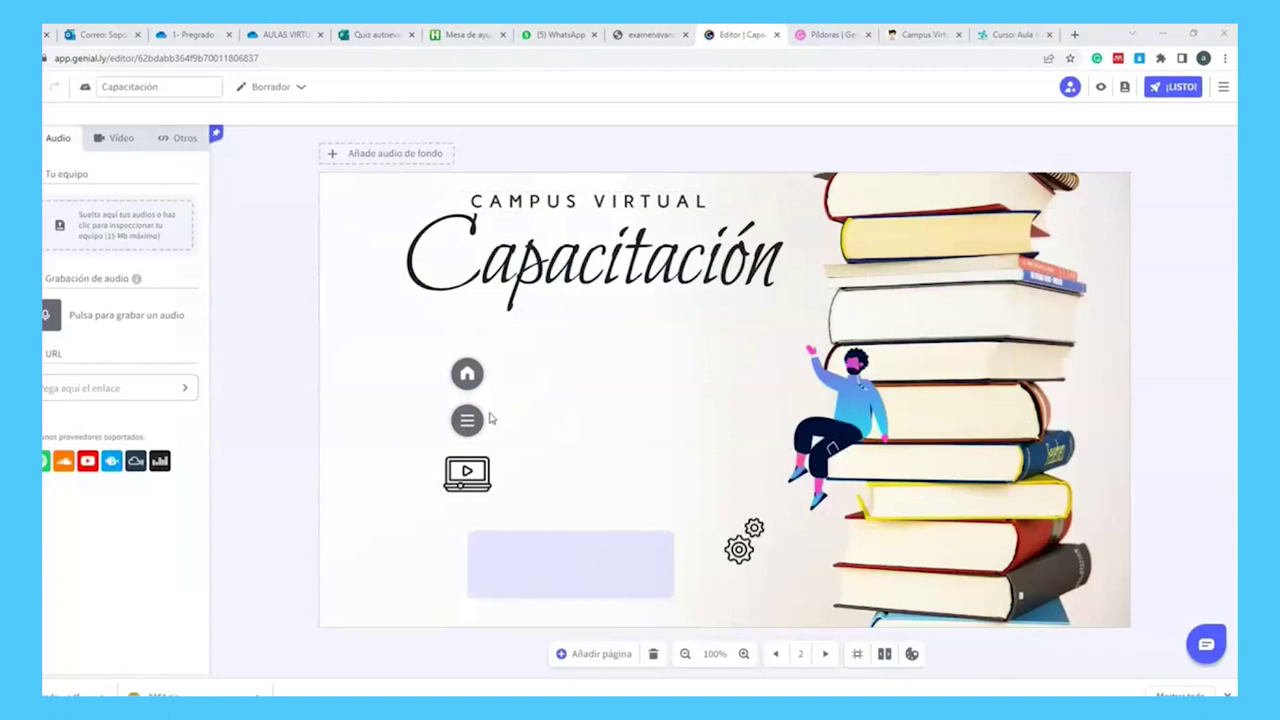
click(467, 373)
click(393, 327)
click(936, 198)
- Add an Etiqueta interactivity with the text Campus Virtual to the transparent rectangular area below the laptop icon
click(534, 560)
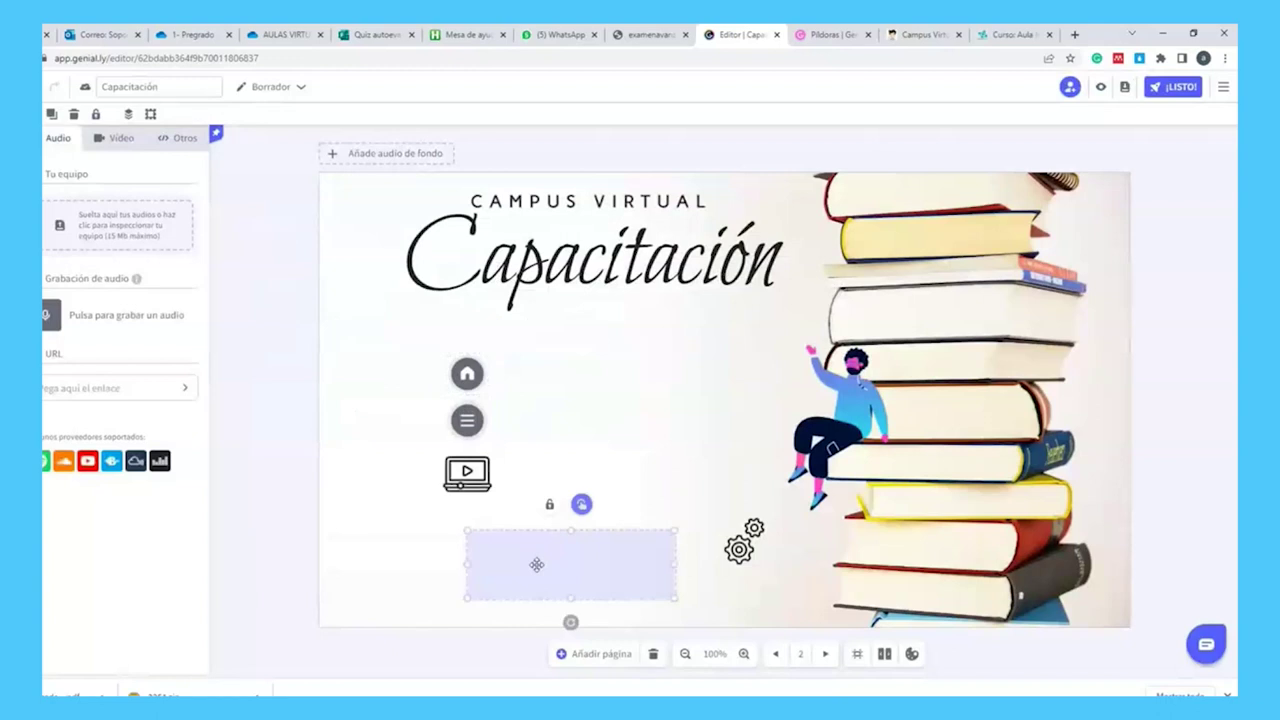
click(581, 504)
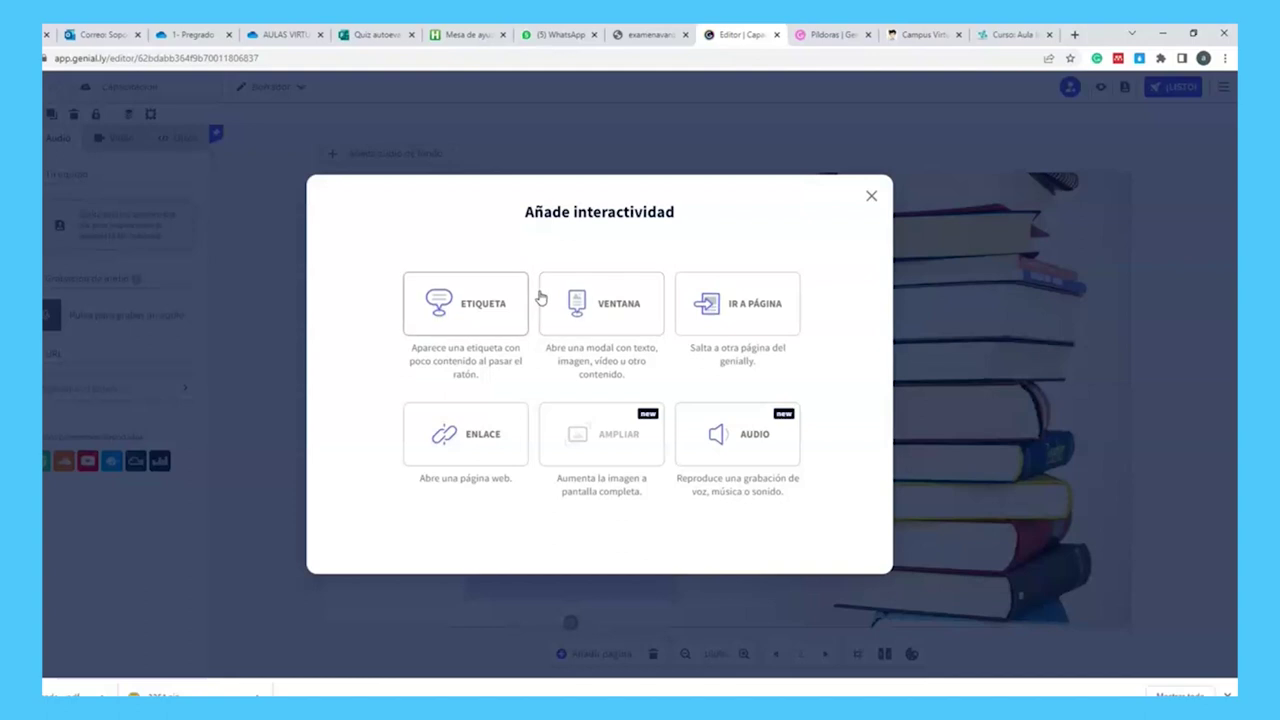
click(478, 313)
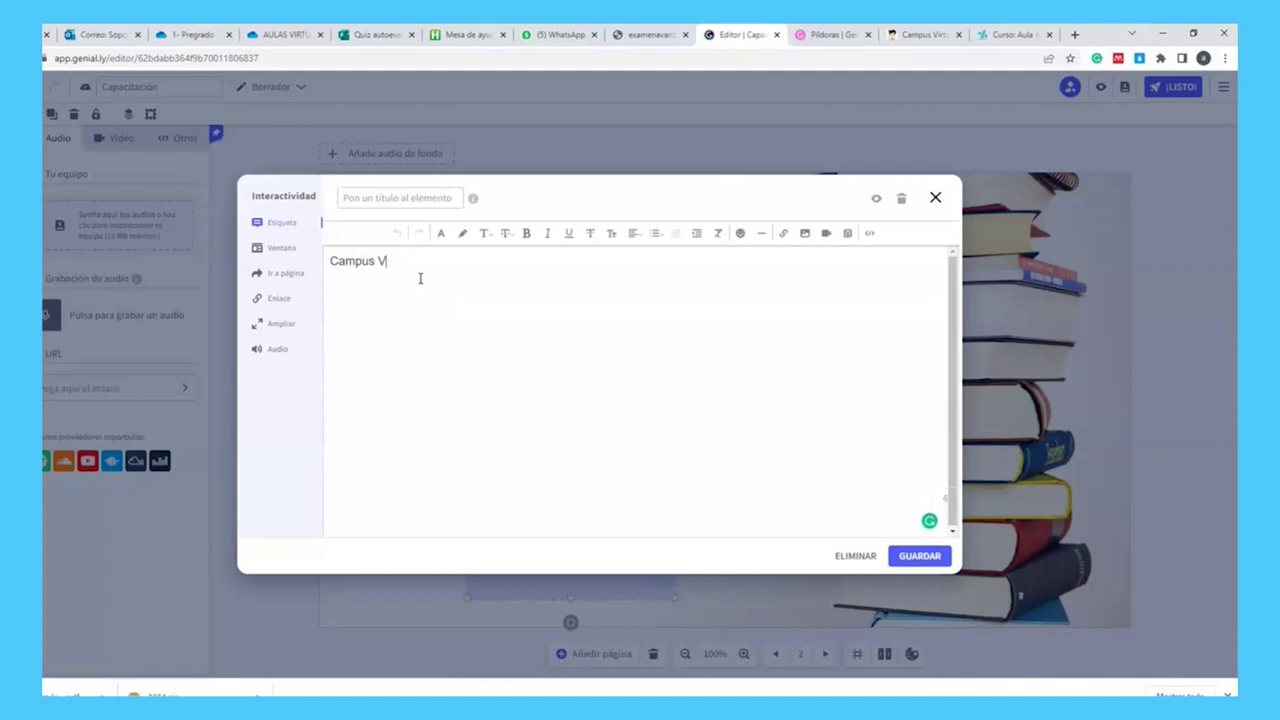
- Look over the text and highlight colour options for the Campus Virtual label, make its text bold and save it
triple_click(414, 262)
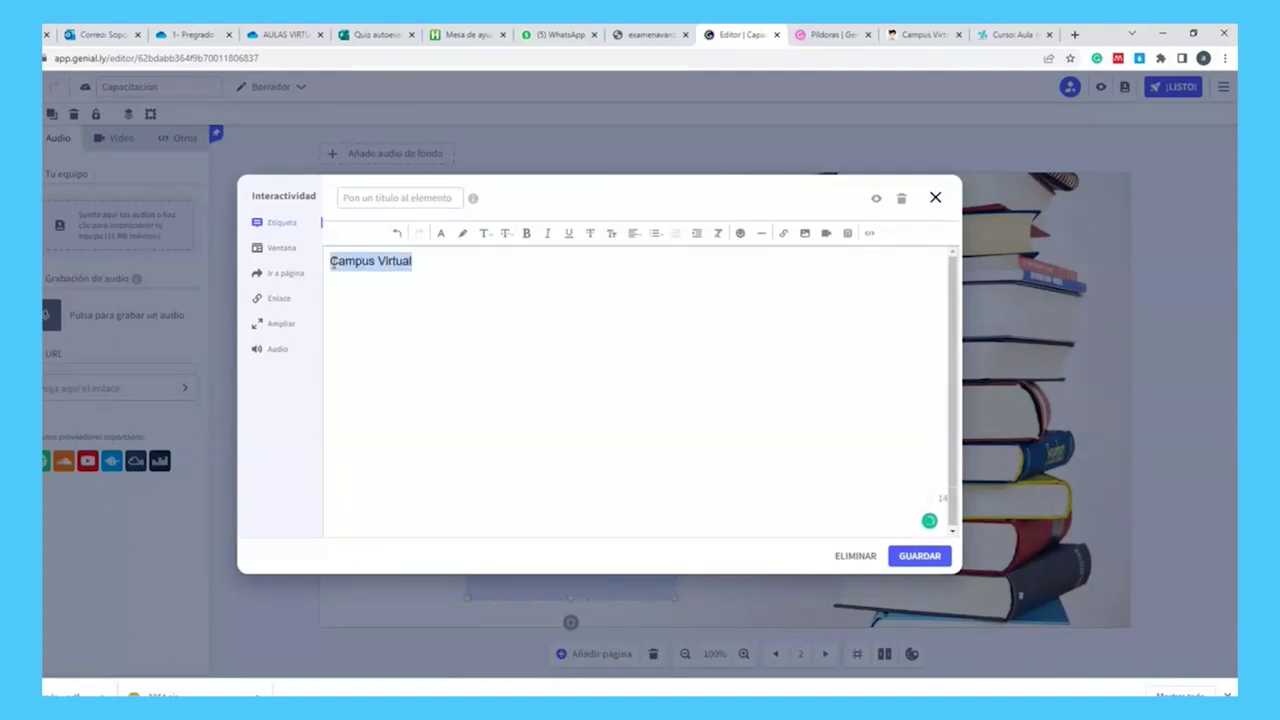
click(440, 233)
click(462, 233)
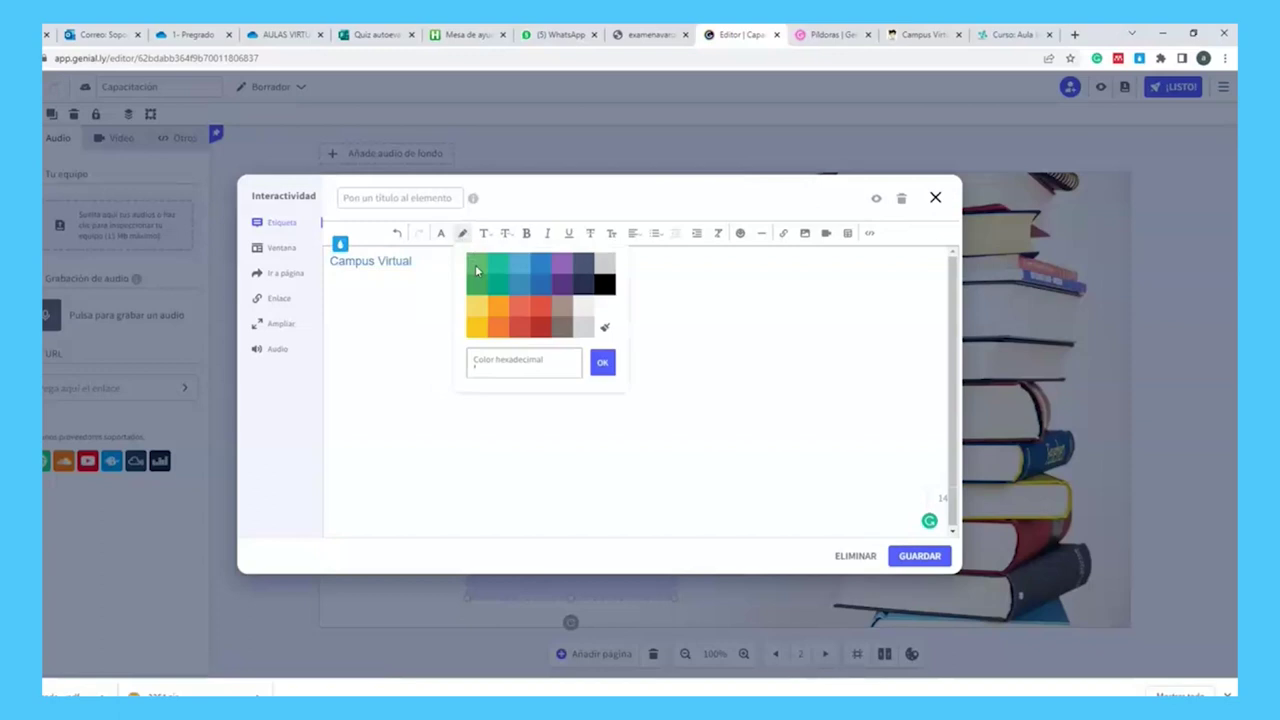
click(426, 300)
drag(434, 264, 330, 262)
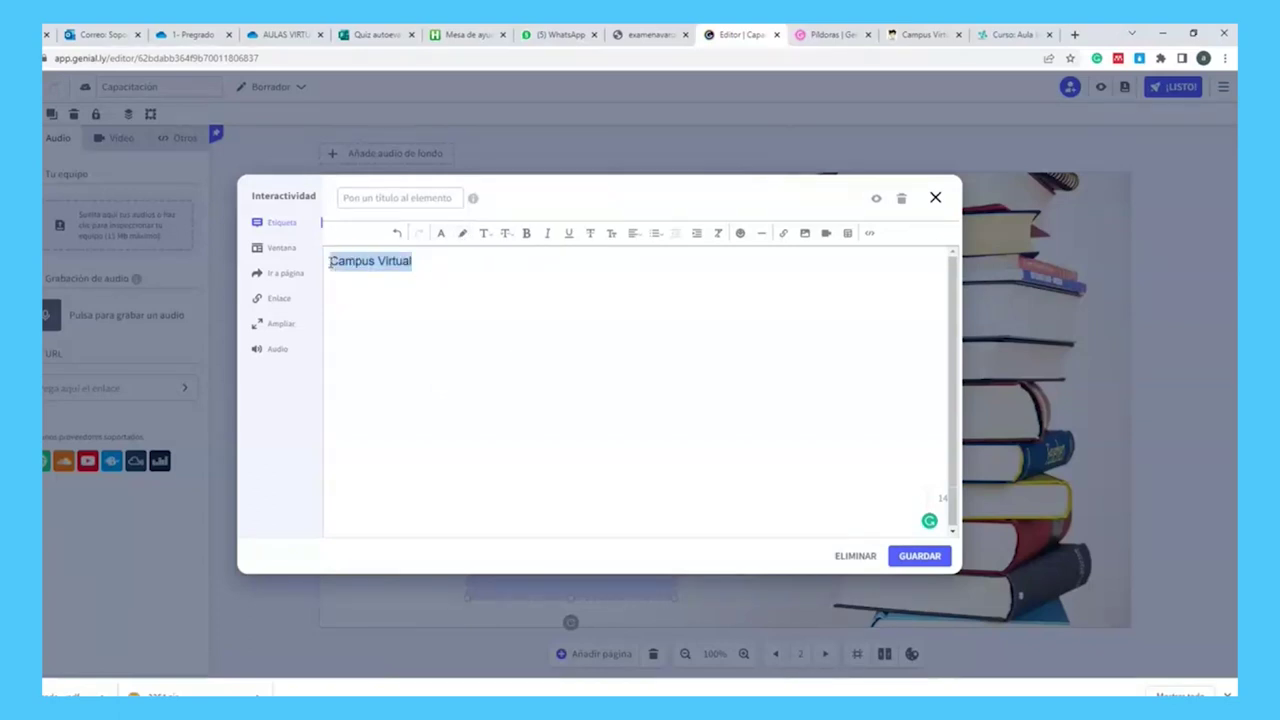
click(526, 233)
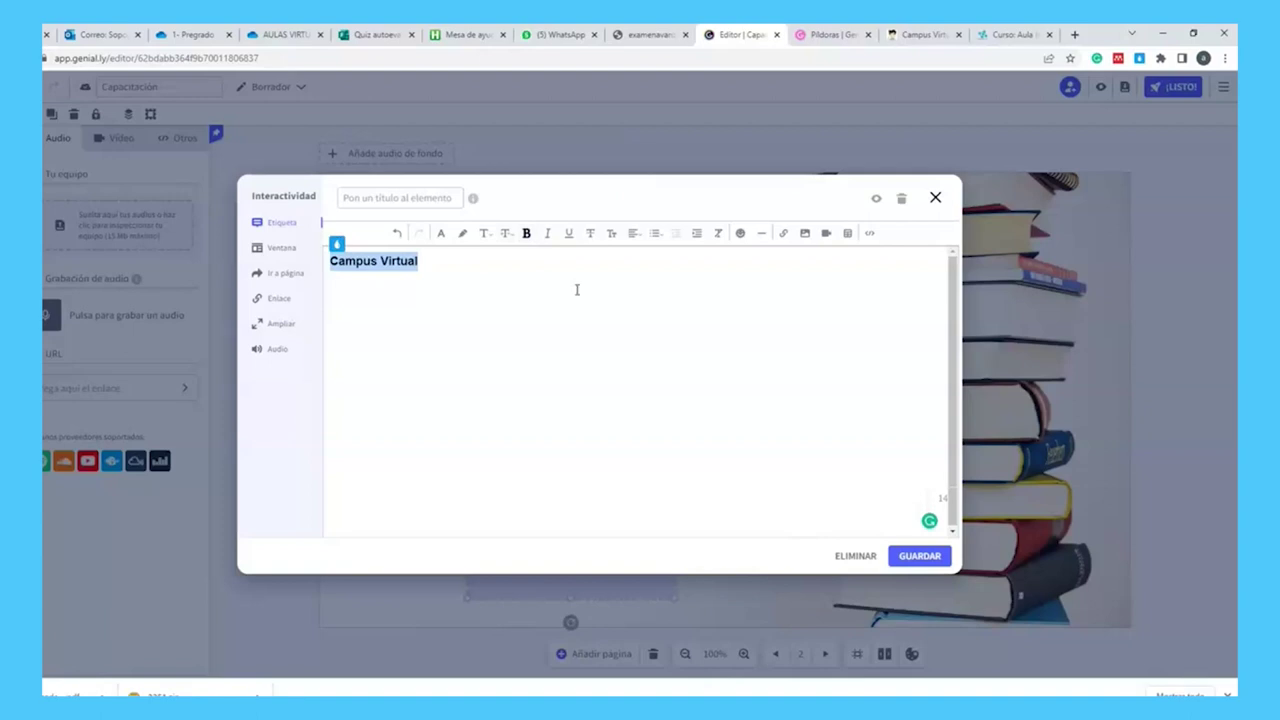
click(910, 557)
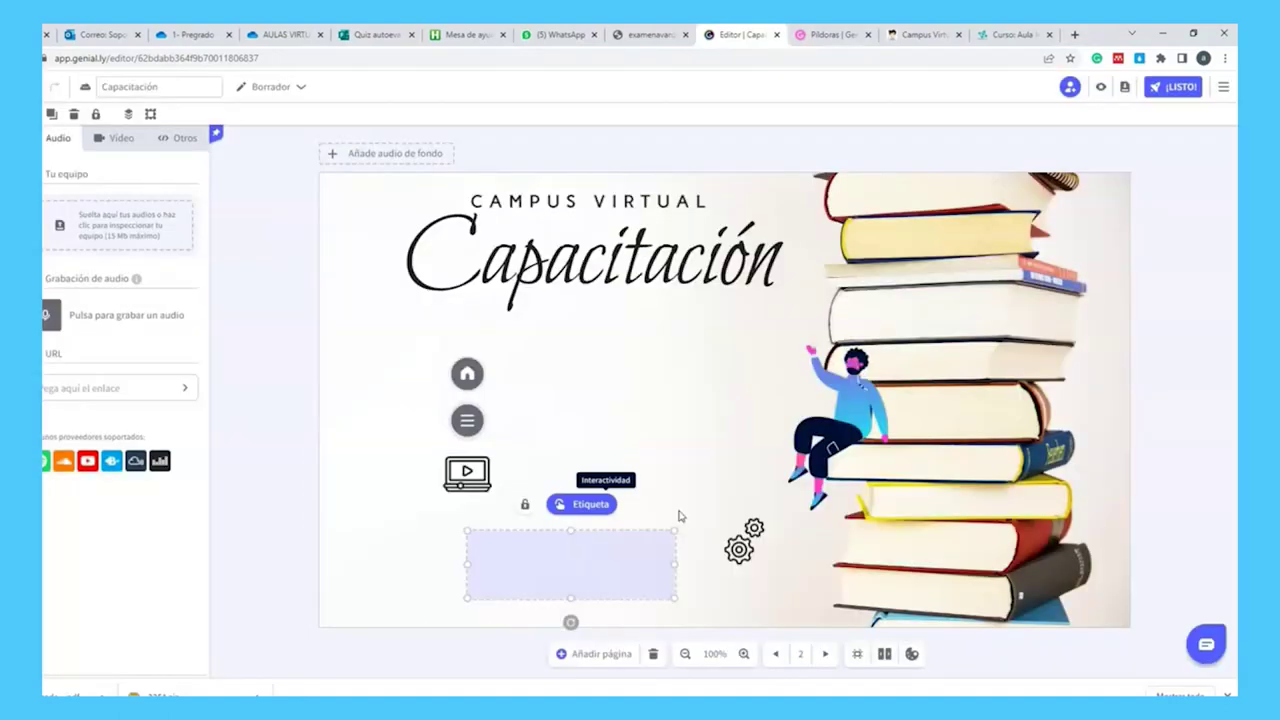